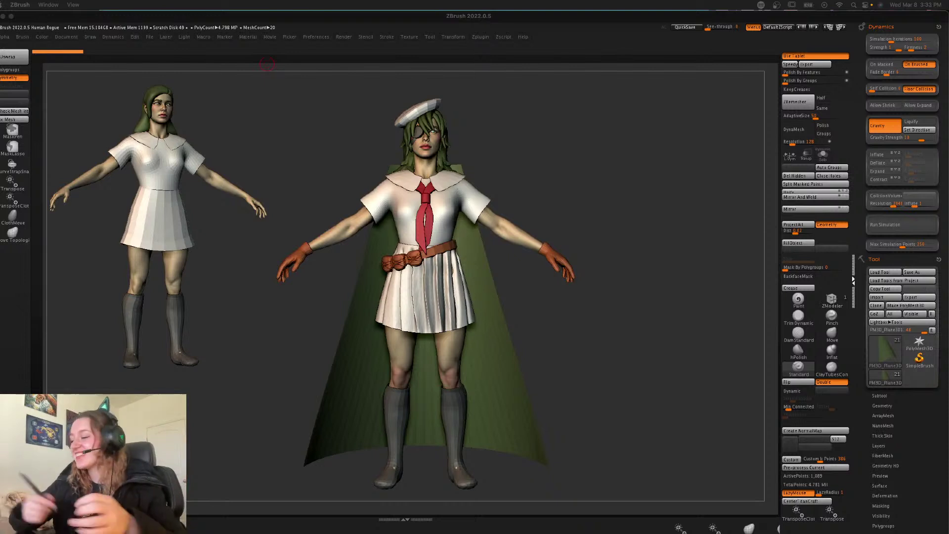
click(597, 181)
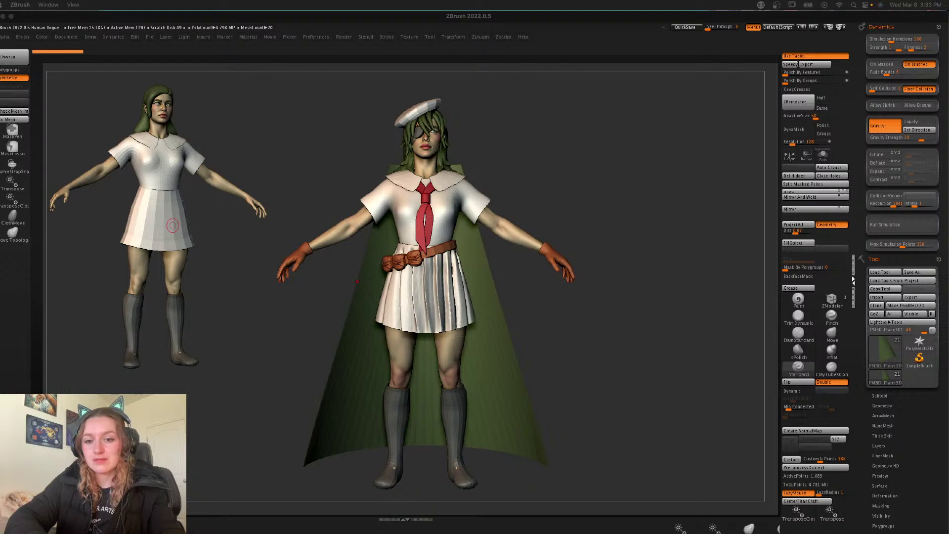
click(683, 262)
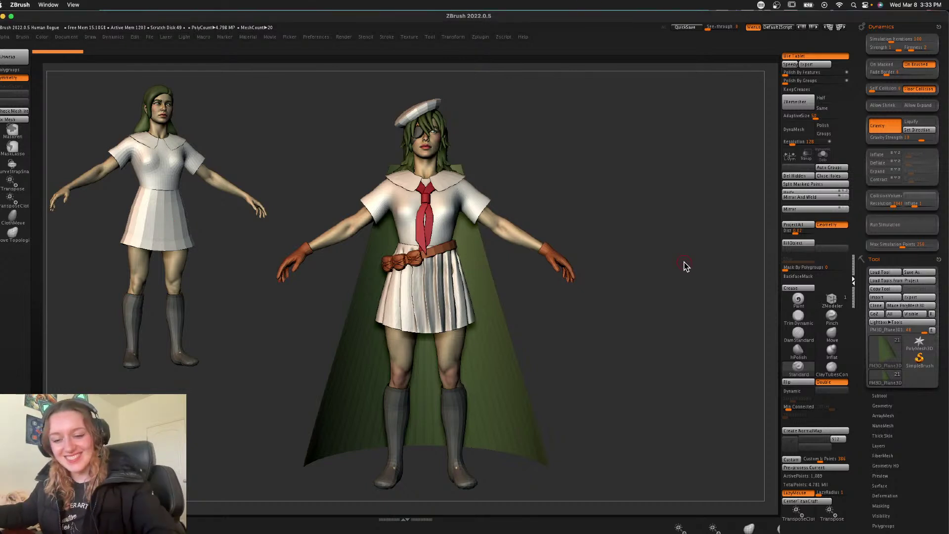
- Extend the subtool list so every part of the character shows, and hide the cape
key(space)
key(shift+f)
key(shift+f)
mouse_move(640, 270)
mouse_down()
mouse_move(616, 271)
mouse_move(635, 275)
mouse_up()
click(879, 396)
drag(908, 66, 919, 66)
key(shift+f)
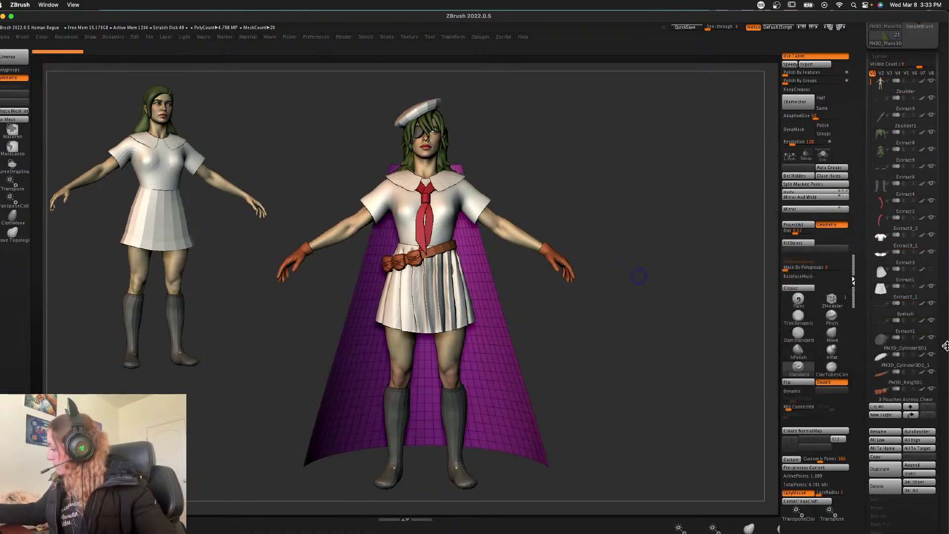
click(915, 83)
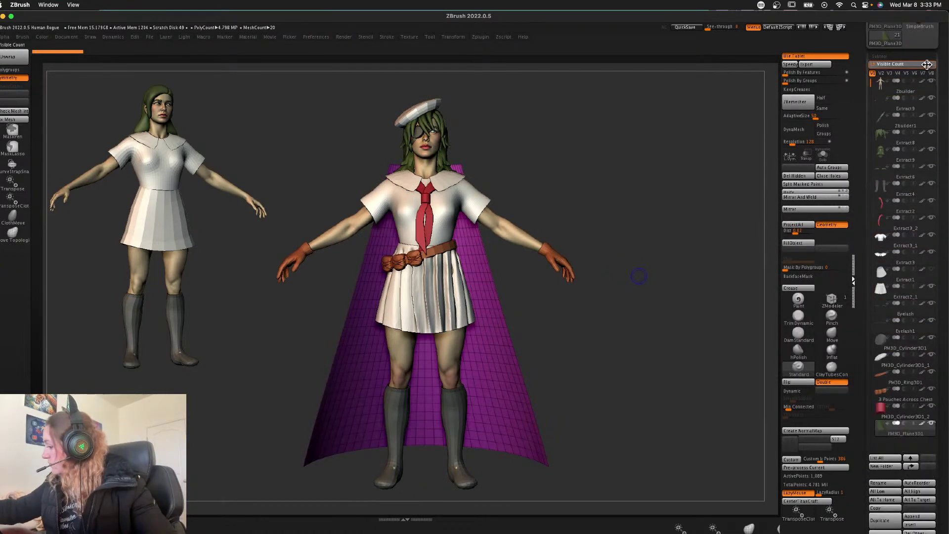
click(930, 426)
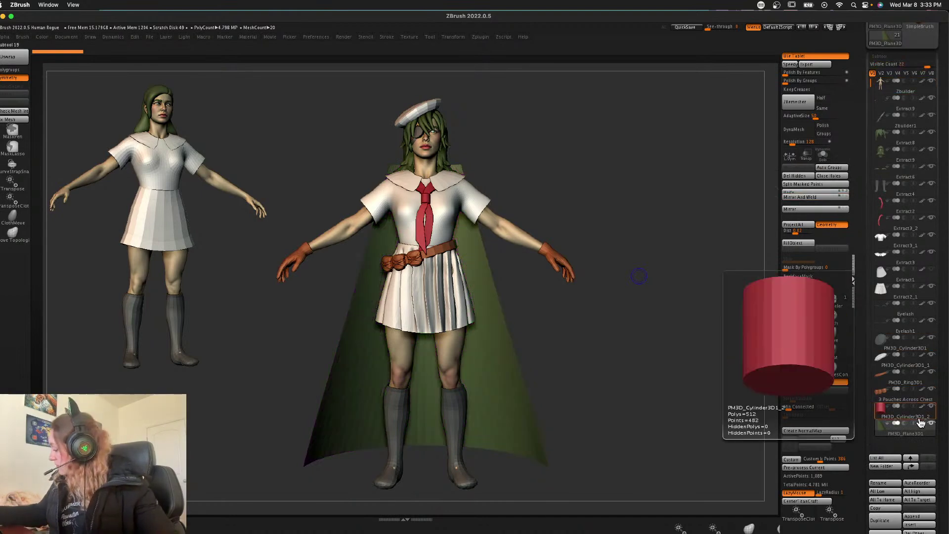
- Select the skirt subtool and isolate it with Solo mode
alt+click(452, 289)
mouse_move(588, 326)
ctrl+right_down()
mouse_move(586, 341)
mouse_move(578, 329)
mouse_move(549, 330)
mouse_move(599, 326)
ctrl+right_up()
right_click(588, 333)
key(shift+f)
right_click(588, 324)
click(823, 155)
- Smooth out the rough folds on the upper part of the skirt below the waistband
mouse_move(543, 290)
ctrl+right_down()
mouse_move(535, 318)
mouse_move(601, 336)
ctrl+right_up()
right_click(536, 316)
mouse_move(413, 253)
shift+mouse_down()
mouse_move(419, 354)
mouse_move(424, 271)
shift+mouse_up()
right_drag(636, 248, 583, 247)
shift+drag(462, 272, 458, 247)
- Carve pleat creases with the DamStandard brush through the smoothed area, running from the waist edge into the existing folds
click(799, 334)
right_click(407, 325)
key(space)
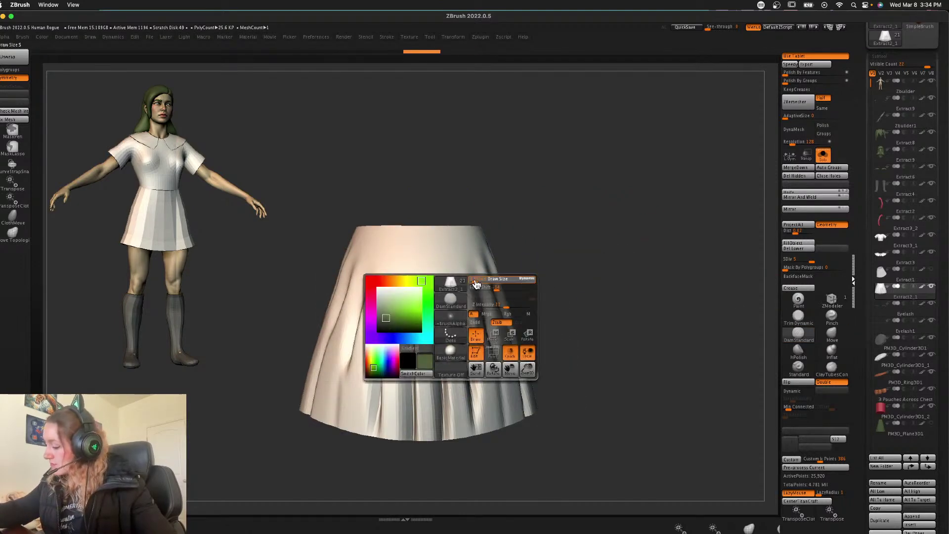
key(super+z)
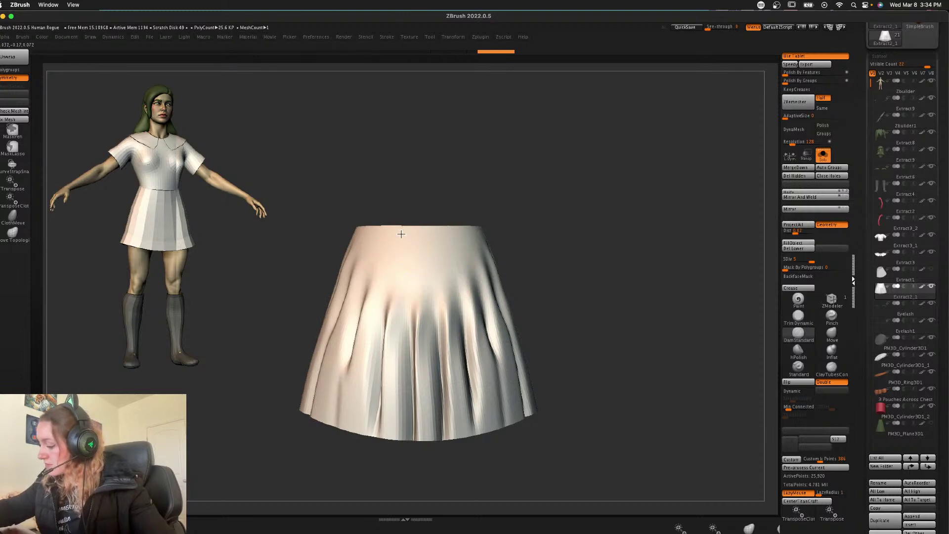
drag(398, 230, 387, 303)
mouse_move(551, 195)
mouse_down()
mouse_move(521, 230)
mouse_move(481, 333)
mouse_move(484, 349)
mouse_up()
drag(468, 224, 489, 357)
mouse_move(599, 238)
shift+mouse_down()
mouse_move(598, 254)
mouse_move(659, 216)
mouse_move(653, 221)
shift+mouse_up()
drag(527, 252, 525, 257)
- Subdivide the skirt to level 6 and test long LazyMouse crease strokes down the front with LazyRadius 27
key(l)
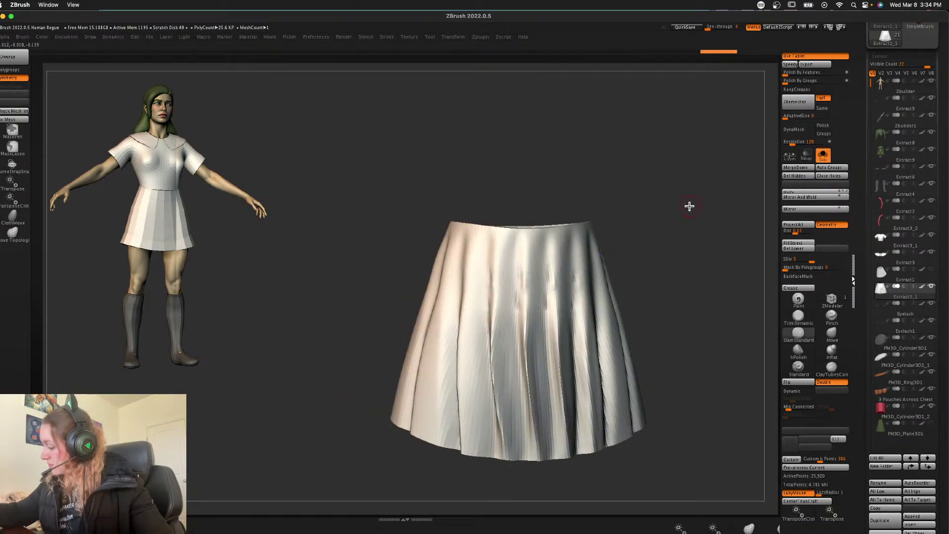
drag(684, 206, 579, 225)
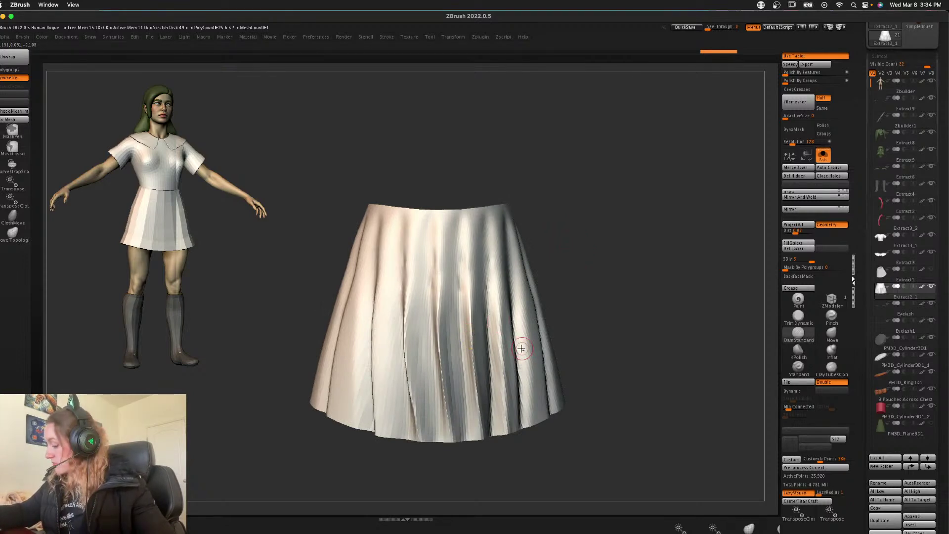
key(ctrl+d)
key(space)
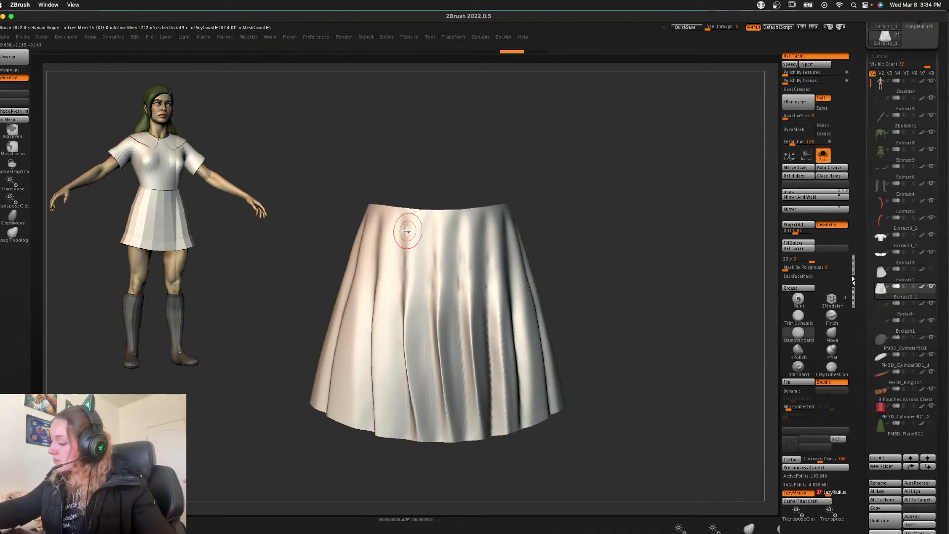
mouse_move(398, 212)
mouse_down()
mouse_move(400, 330)
mouse_move(455, 500)
mouse_up()
key(ctrl+z)
mouse_move(402, 208)
mouse_down()
mouse_move(398, 381)
mouse_move(438, 501)
mouse_up()
key(l)
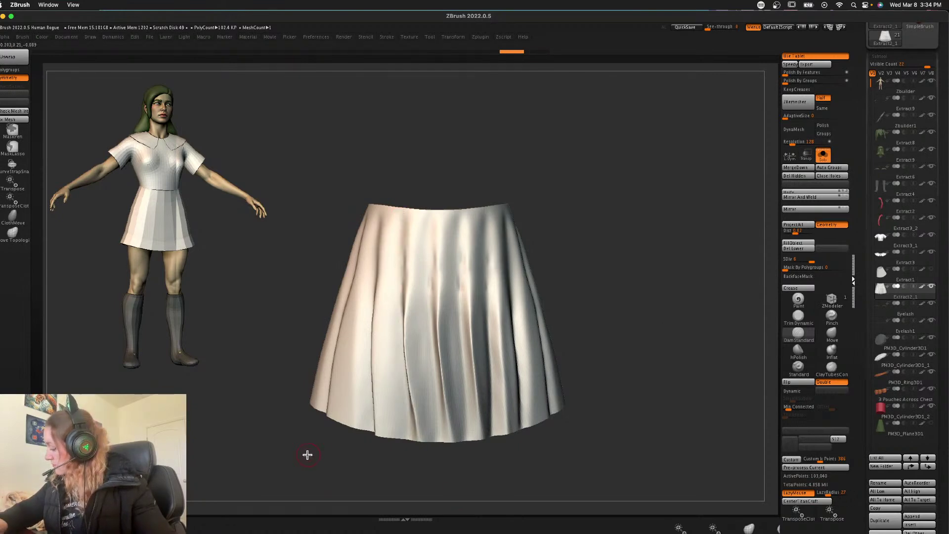
- Carve long DamStandard creases from waist to hem between the front pleats at subdivision level 7
drag(434, 212, 435, 442)
drag(466, 214, 497, 497)
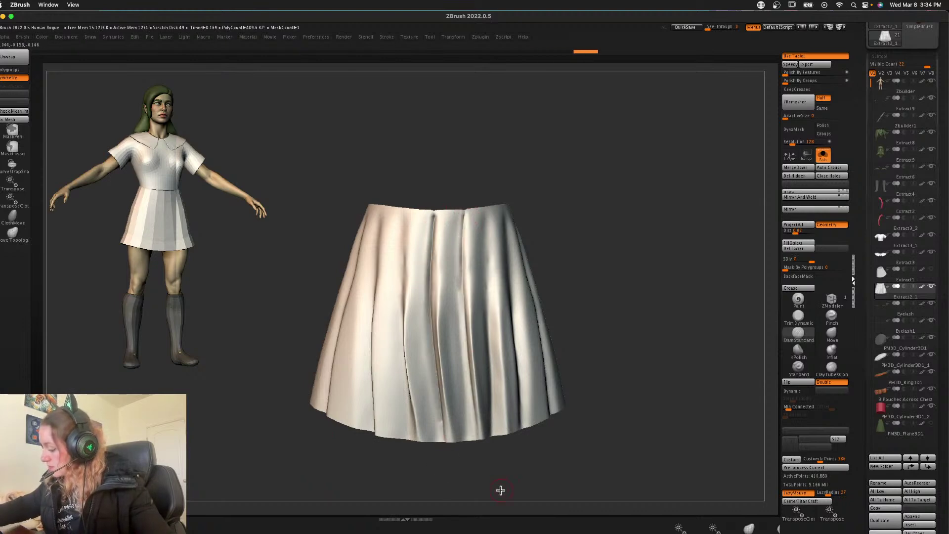
right_drag(642, 266, 640, 265)
drag(489, 216, 494, 438)
drag(514, 214, 552, 462)
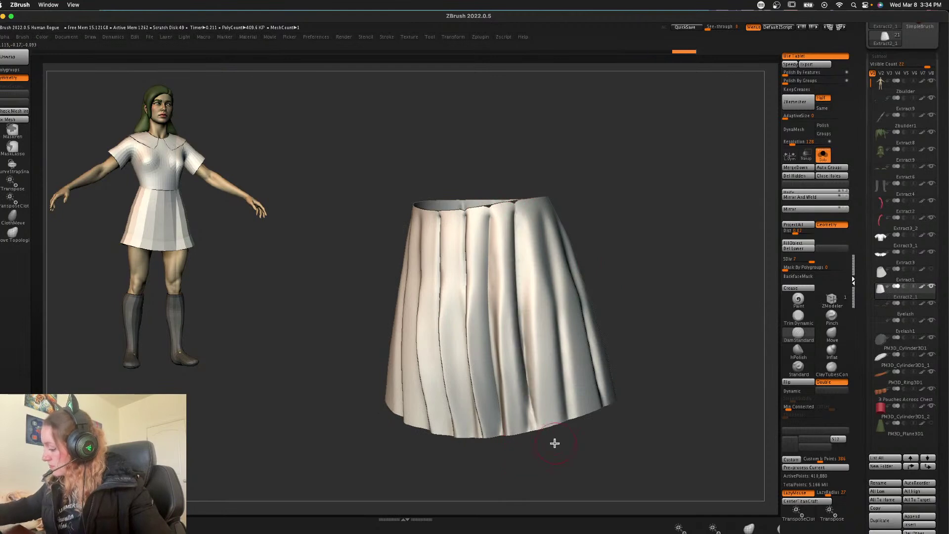
drag(518, 204, 549, 427)
drag(687, 269, 676, 297)
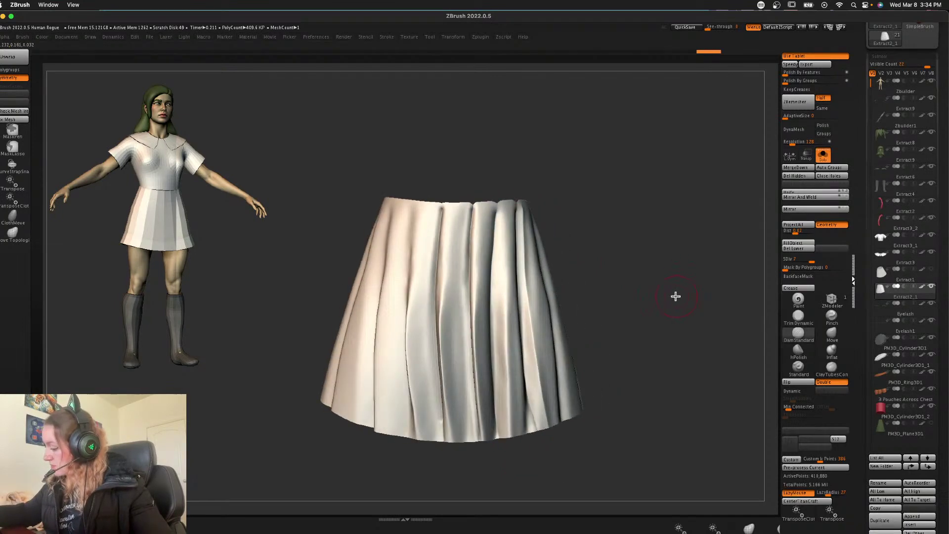
- Continue the full-length pleat creases from the front of the skirt toward its side
drag(615, 160, 577, 161)
drag(408, 205, 411, 503)
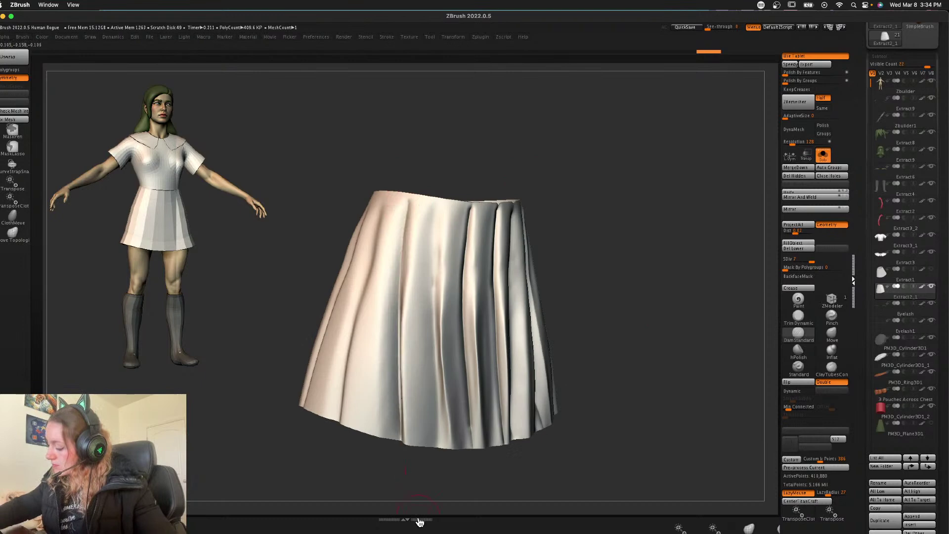
drag(440, 204, 448, 446)
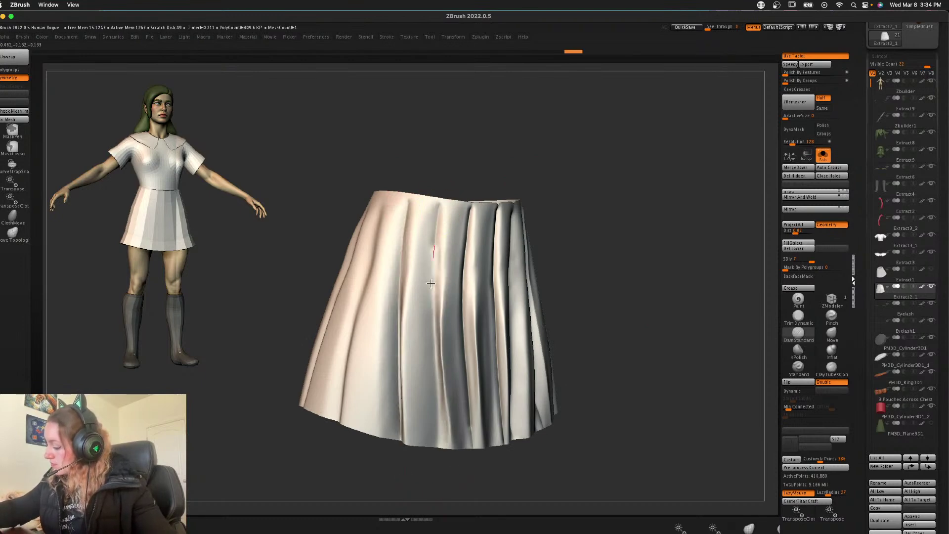
drag(663, 269, 673, 272)
mouse_move(381, 198)
mouse_down()
mouse_move(365, 414)
mouse_move(381, 498)
mouse_up()
mouse_move(590, 297)
mouse_down()
mouse_move(676, 299)
mouse_move(583, 277)
mouse_up()
drag(405, 197, 383, 438)
drag(434, 198, 385, 480)
- Smooth a rough fold on the skirt's side and deepen the waist-to-hem creases around it
drag(579, 286, 608, 288)
shift+drag(415, 388, 411, 411)
drag(403, 196, 356, 385)
key(ctrl+z)
drag(402, 195, 331, 464)
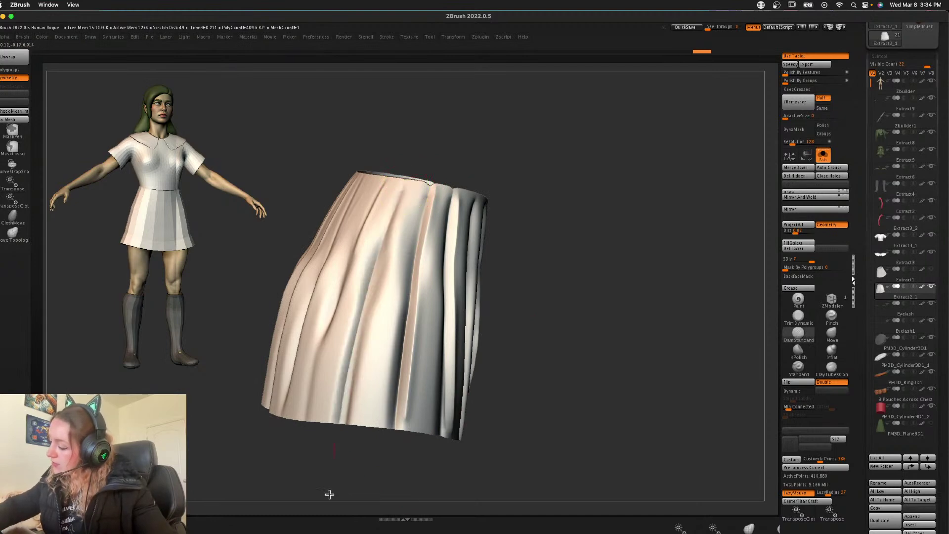
drag(403, 190, 342, 460)
drag(580, 291, 622, 293)
mouse_move(385, 197)
mouse_down()
mouse_move(333, 330)
mouse_move(320, 458)
mouse_move(348, 306)
mouse_move(336, 457)
mouse_up()
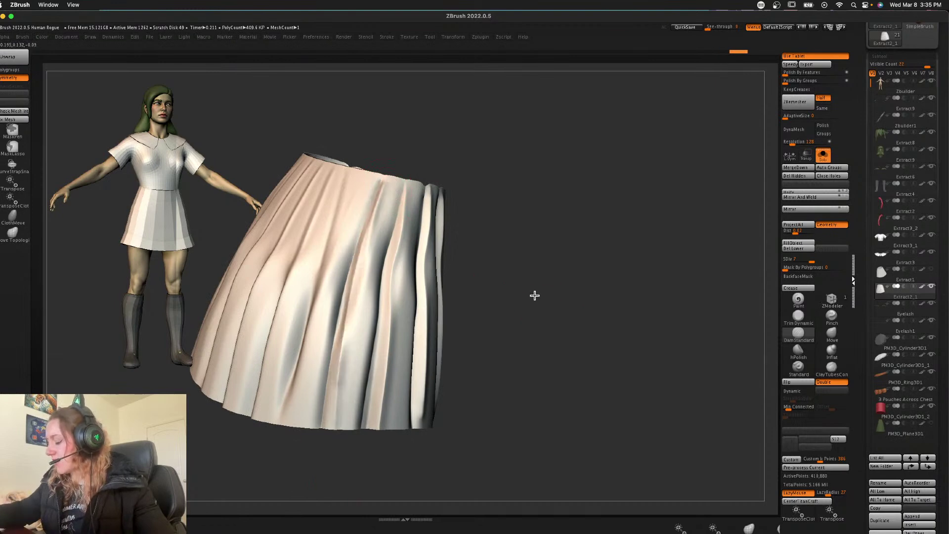
- Define further waist-to-hem creases in the soft folds farther around the side of the skirt
drag(534, 295, 576, 296)
mouse_move(355, 211)
mouse_down()
mouse_move(321, 292)
mouse_move(299, 429)
mouse_up()
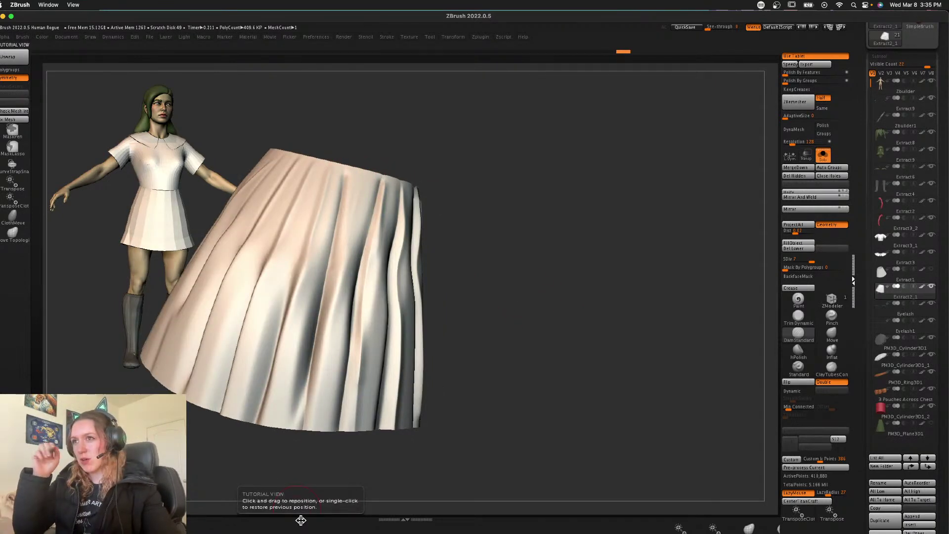
drag(474, 251, 506, 262)
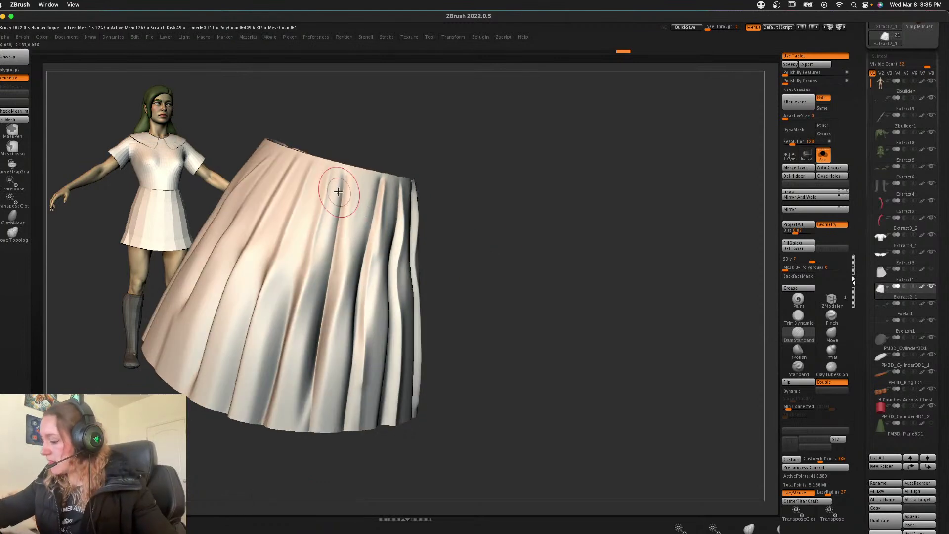
mouse_move(327, 170)
mouse_down()
mouse_move(275, 431)
mouse_move(284, 314)
mouse_move(268, 433)
mouse_move(320, 340)
mouse_move(314, 445)
mouse_up()
key(ctrl+z)
drag(520, 275, 623, 322)
drag(381, 186, 267, 490)
drag(350, 184, 229, 440)
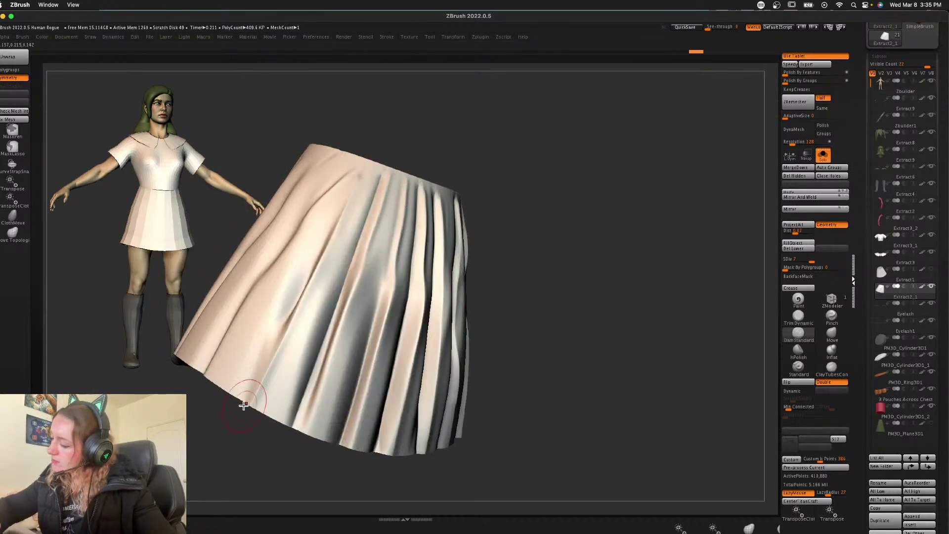
drag(346, 184, 229, 432)
- Carve the remaining full-length creases into the unfinished pleats to complete the ring of folds around the skirt
drag(579, 259, 494, 268)
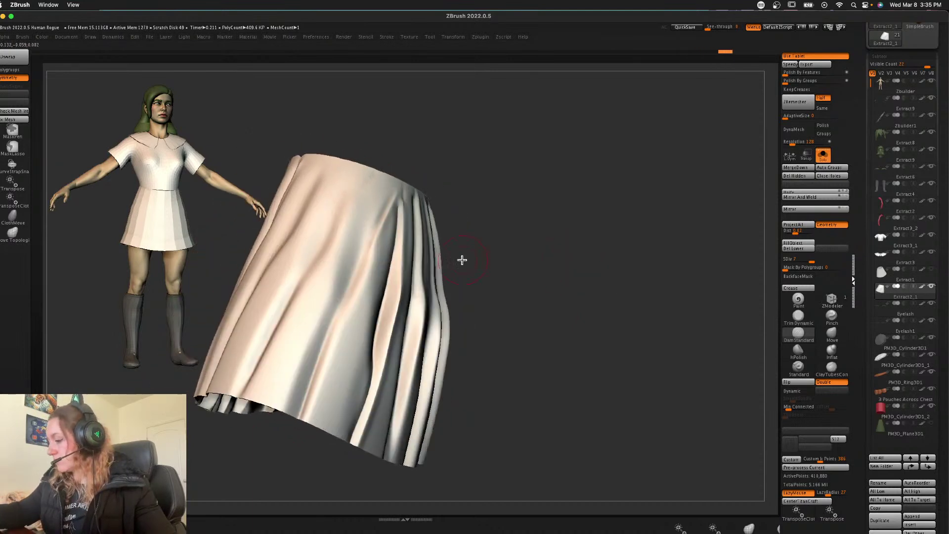
drag(380, 213, 296, 450)
key(ctrl+z)
mouse_move(388, 184)
mouse_down()
mouse_move(281, 470)
mouse_move(331, 340)
mouse_move(291, 437)
mouse_up()
drag(519, 260, 472, 265)
drag(362, 184, 266, 477)
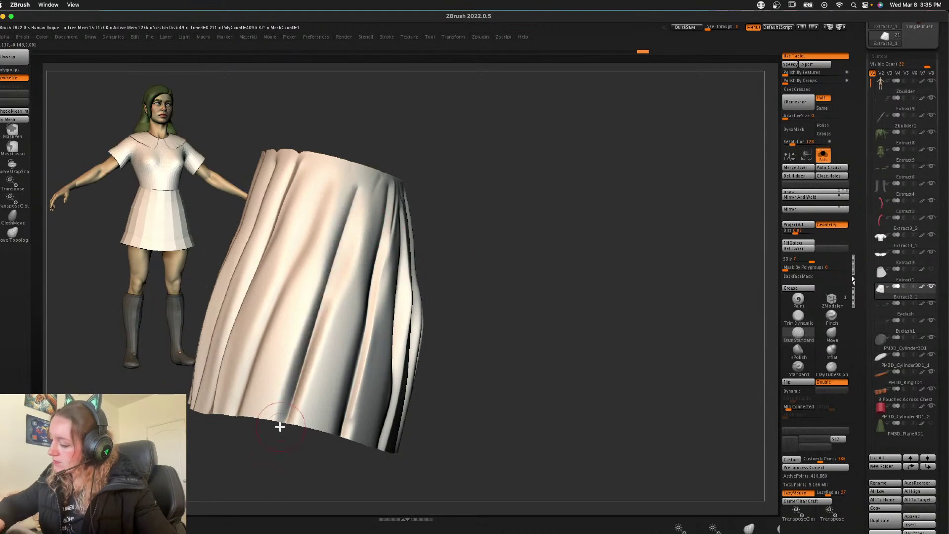
drag(356, 214, 286, 486)
drag(486, 269, 473, 263)
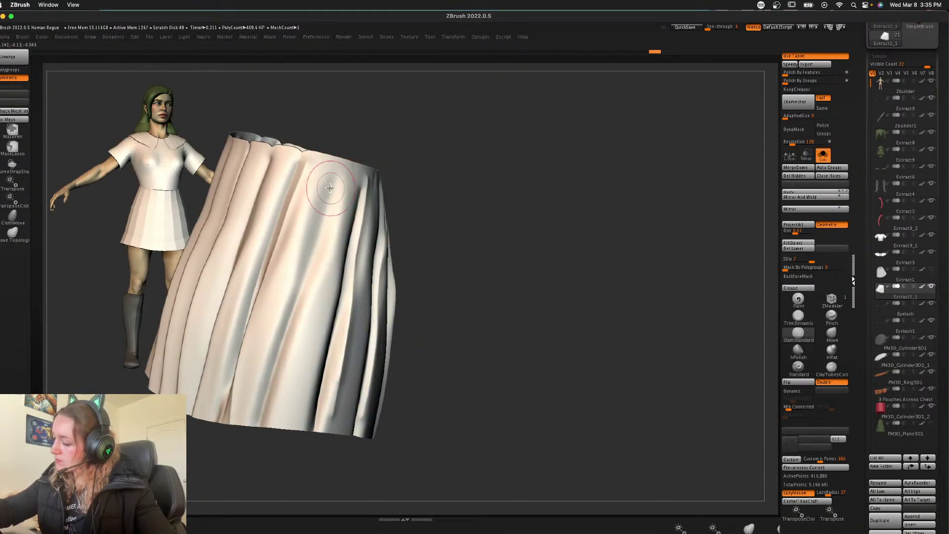
drag(333, 176, 249, 472)
drag(336, 180, 273, 468)
mouse_move(493, 272)
mouse_down()
mouse_move(496, 287)
mouse_move(497, 239)
mouse_move(541, 313)
mouse_up()
- Review the pleated skirt together with the whole character and isolate the skirt again
ctrl+drag(427, 286, 605, 396)
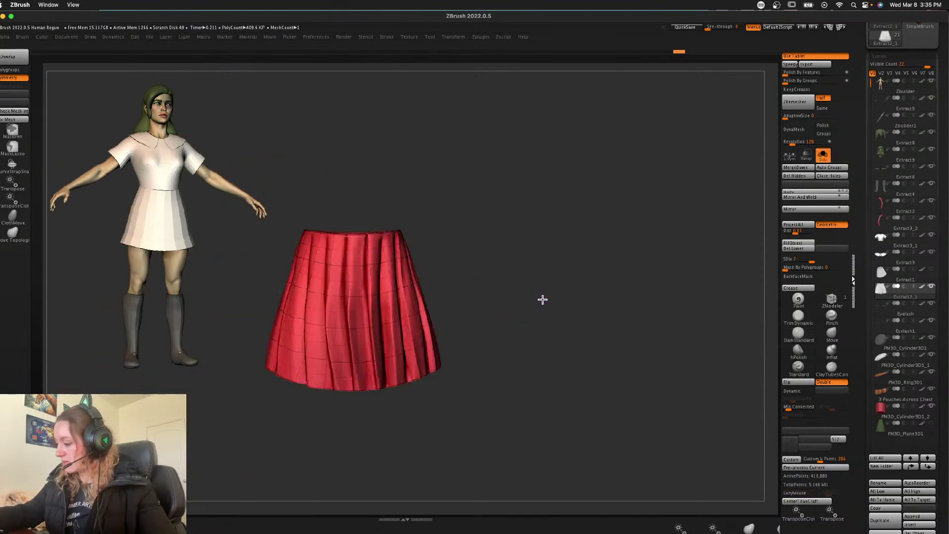
click(819, 159)
drag(523, 341, 546, 336)
key(space)
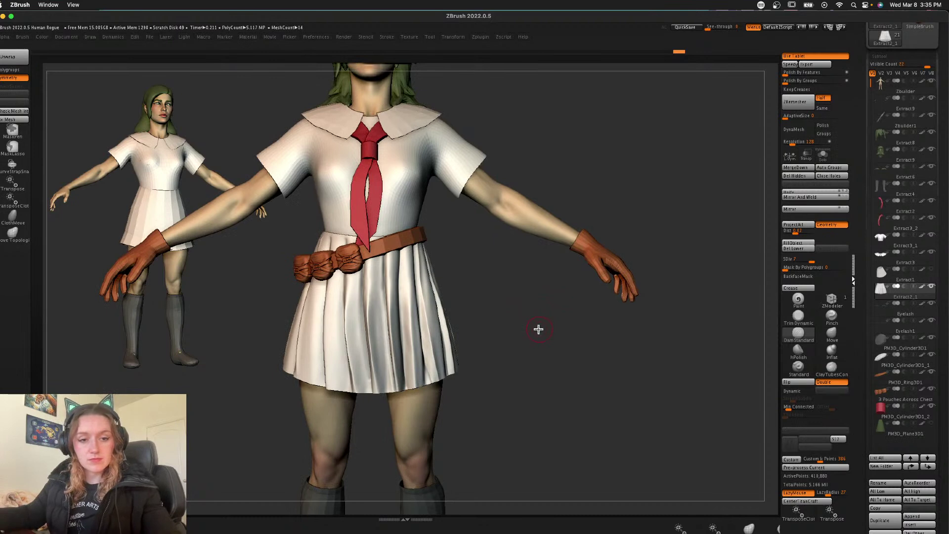
key(shift+f)
key(shift+f)
key(space)
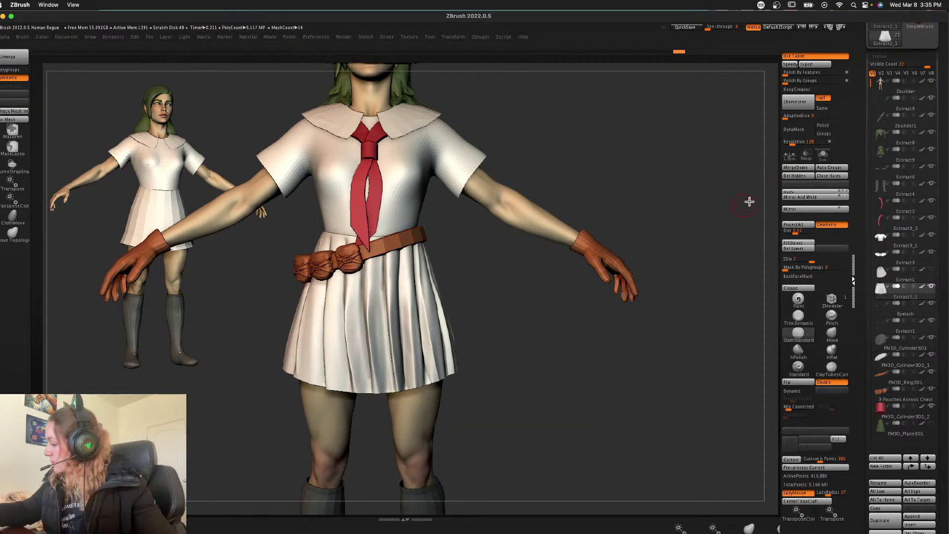
click(822, 159)
alt+drag(577, 281, 579, 314)
key(shift+f)
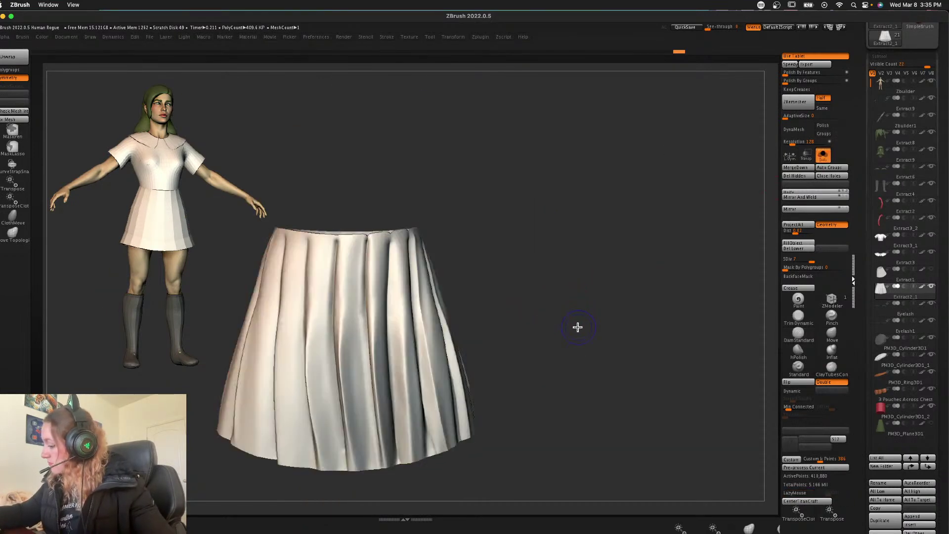
key(shift+f)
- Duplicate the skirt subtool and lower the copy to subdivision level 1
key(ctrl+shift+d)
key(shift+d)
key(shift+d)
key(shift+d)
key(shift+d)
key(shift+d)
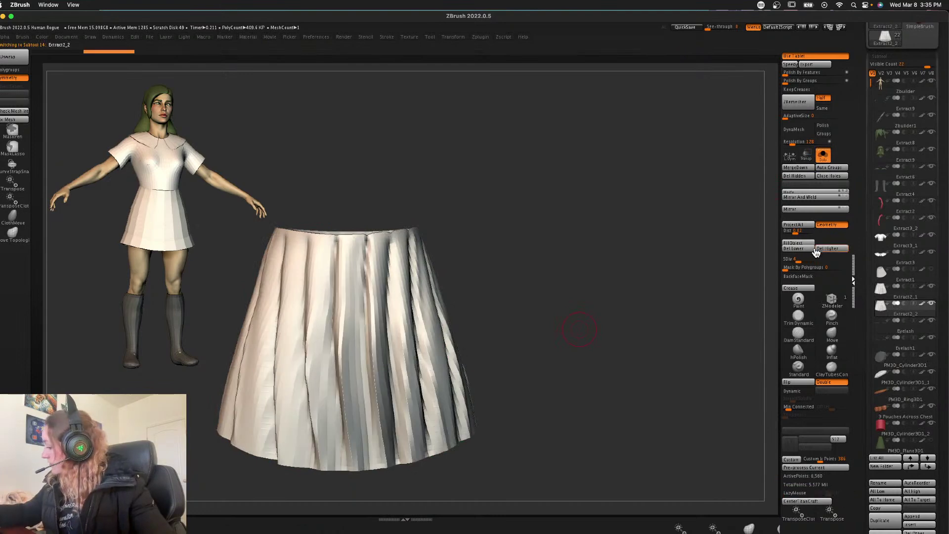
click(801, 250)
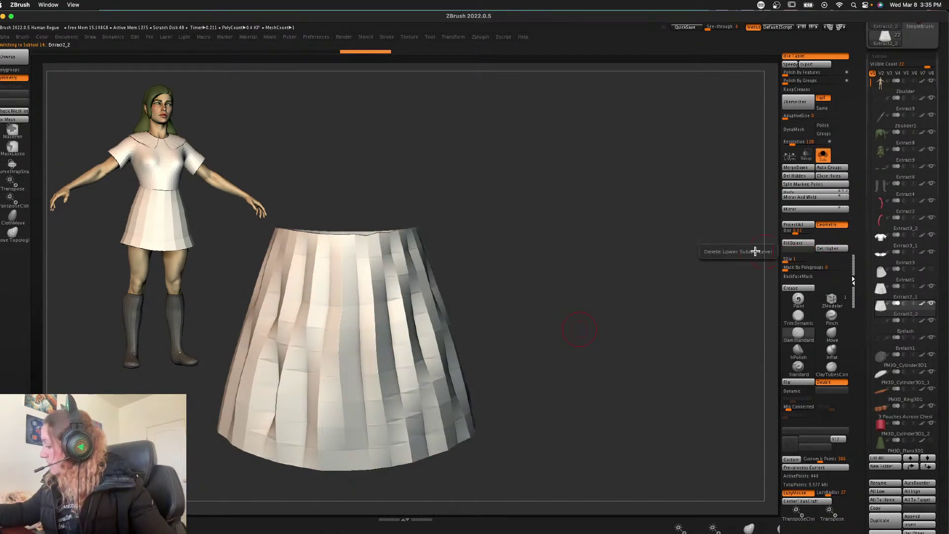
- Create framing curves along the open waist and hem borders of the skirt copy
click(388, 37)
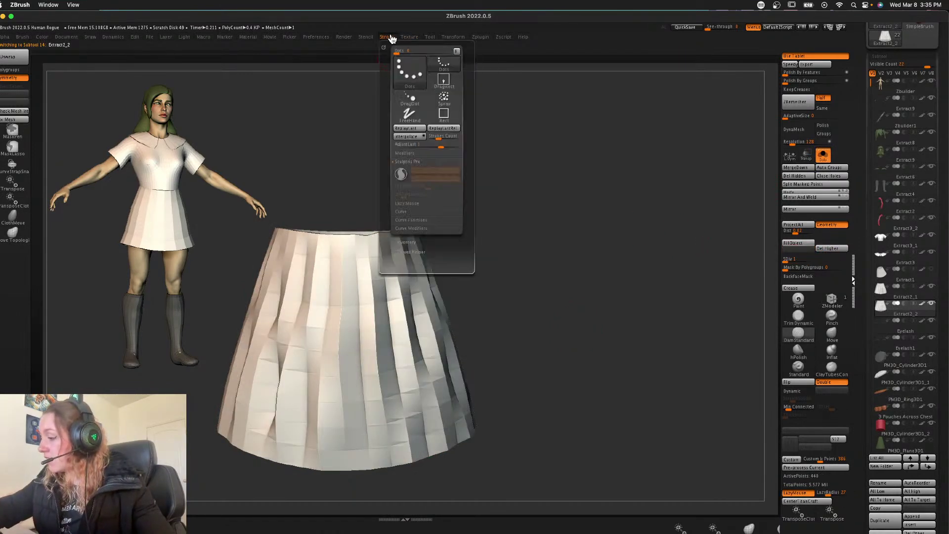
click(418, 248)
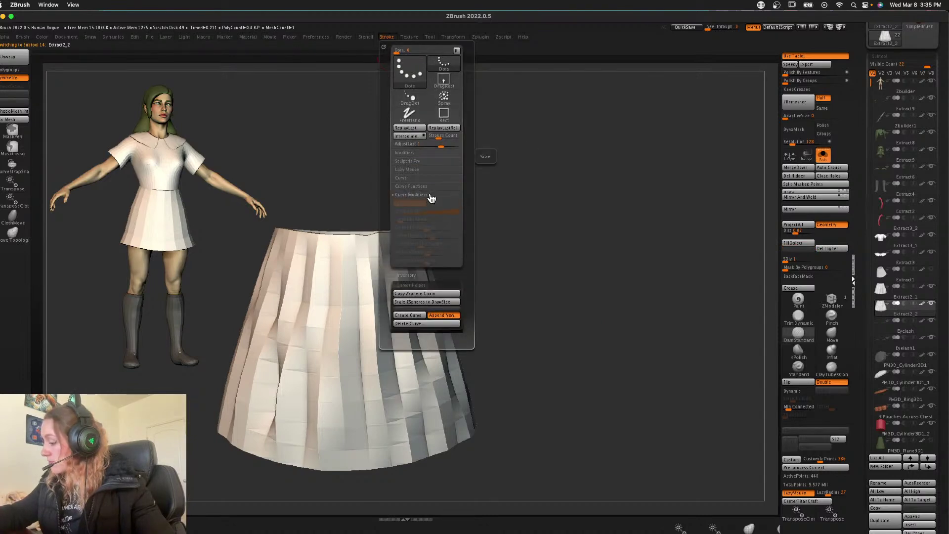
click(432, 188)
click(415, 228)
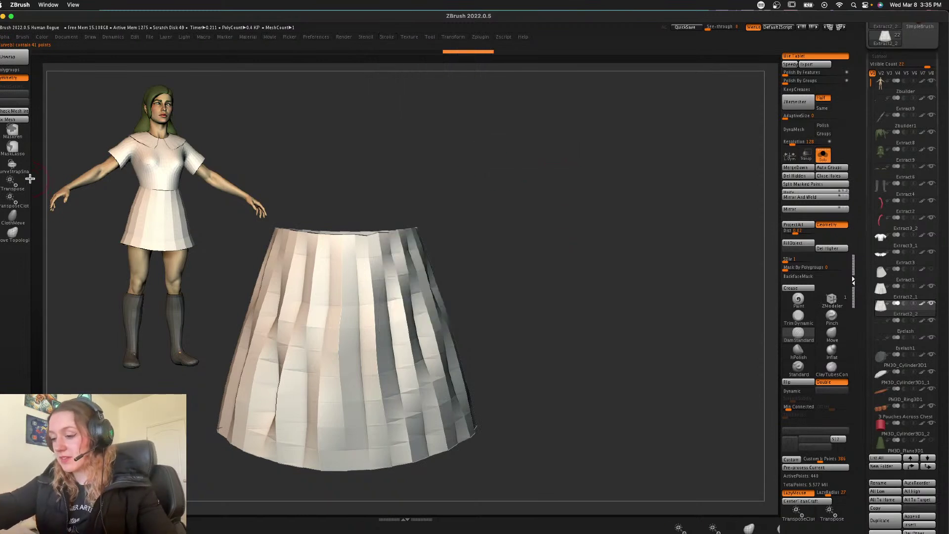
- Delete the copy's higher subdivision levels and generate strap bands along the waist and hem curves with the CurveStrapSnap brush
click(14, 170)
click(388, 235)
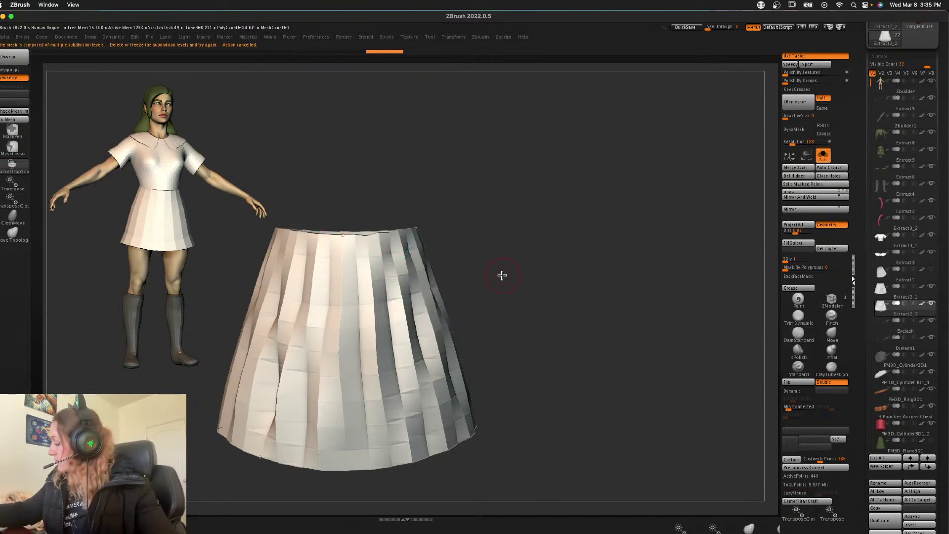
click(828, 251)
click(405, 245)
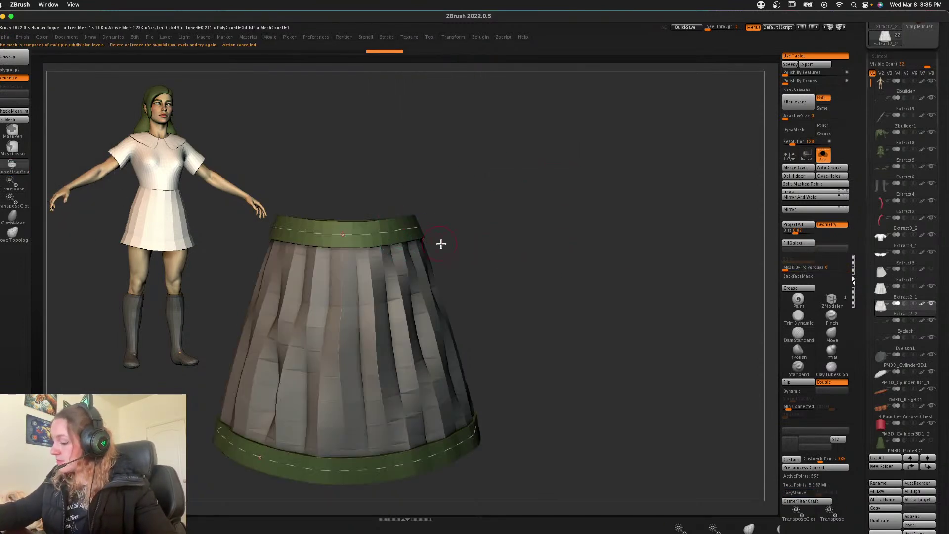
- Reduce the brush size and regenerate the waist and hem straps on the skirt copy as narrower bands
mouse_move(539, 289)
mouse_down()
mouse_move(521, 280)
mouse_move(542, 280)
mouse_up()
key(space)
click(544, 275)
click(402, 231)
key(space)
click(533, 254)
click(396, 231)
key(space)
click(565, 259)
click(387, 227)
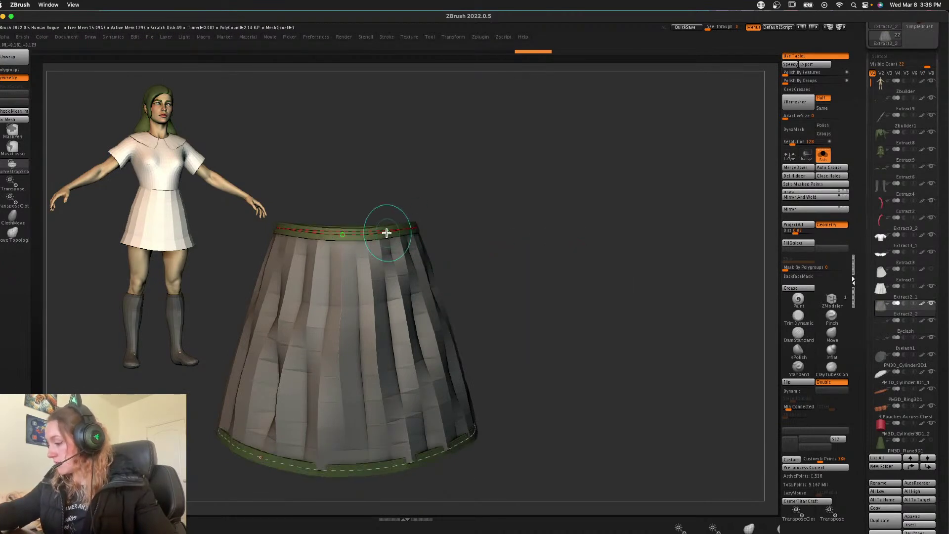
key(space)
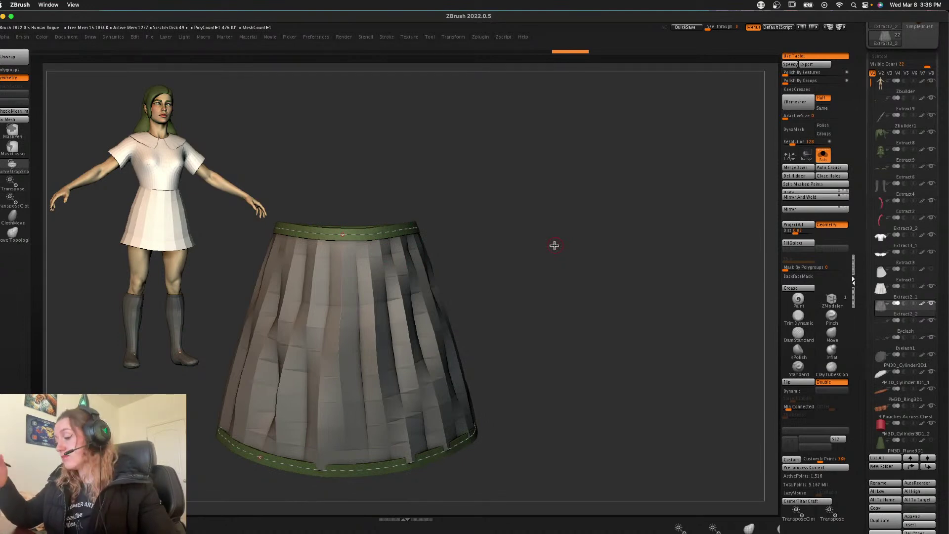
- Split the masked skirt mesh off from the generated bands and show the bands together with the whole character
mouse_move(535, 280)
mouse_down()
mouse_move(519, 277)
mouse_move(538, 281)
mouse_up()
key(shift+f)
key(shift+f)
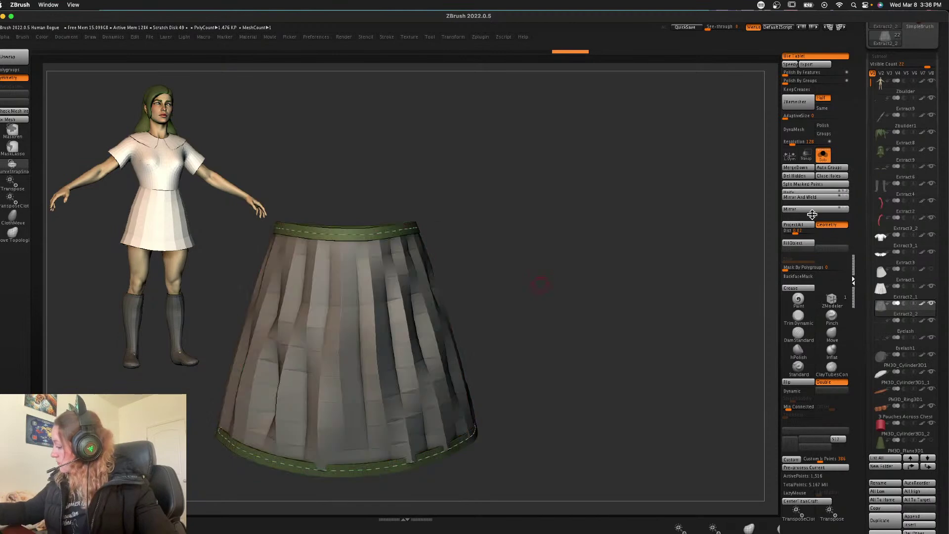
click(808, 188)
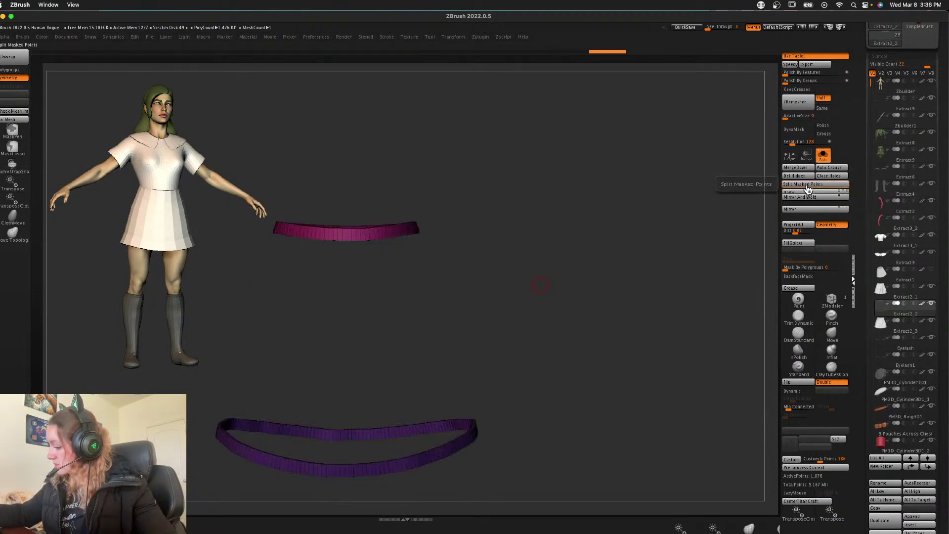
click(824, 160)
key(space)
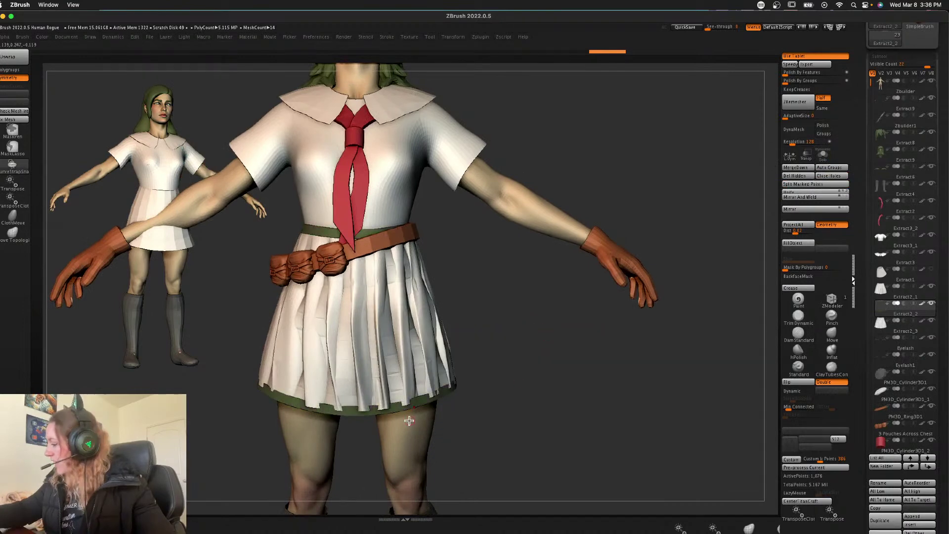
- Isolate the bands, auto-group them and hide the hem band so only the waist band remains on the character
click(824, 156)
click(838, 169)
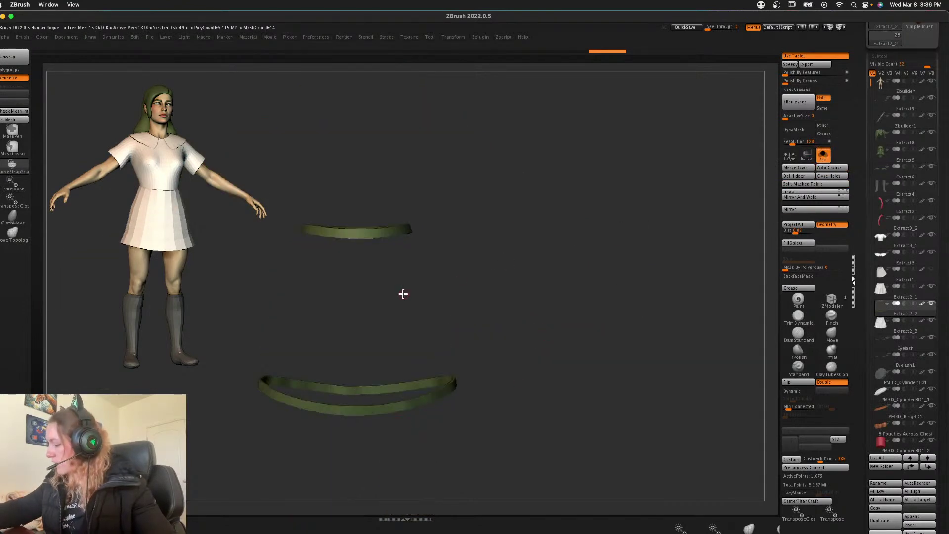
ctrl+shift+click(378, 409)
ctrl+shift+click(378, 410)
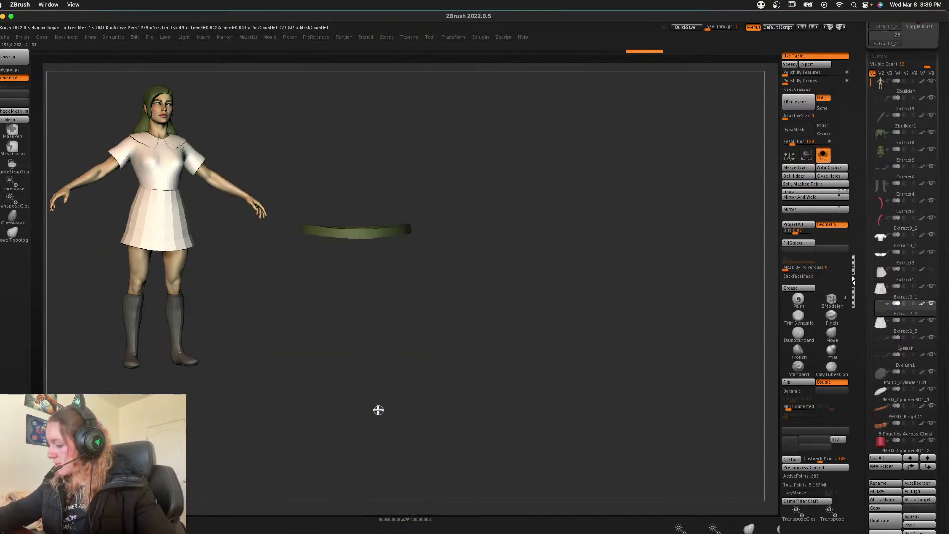
click(822, 155)
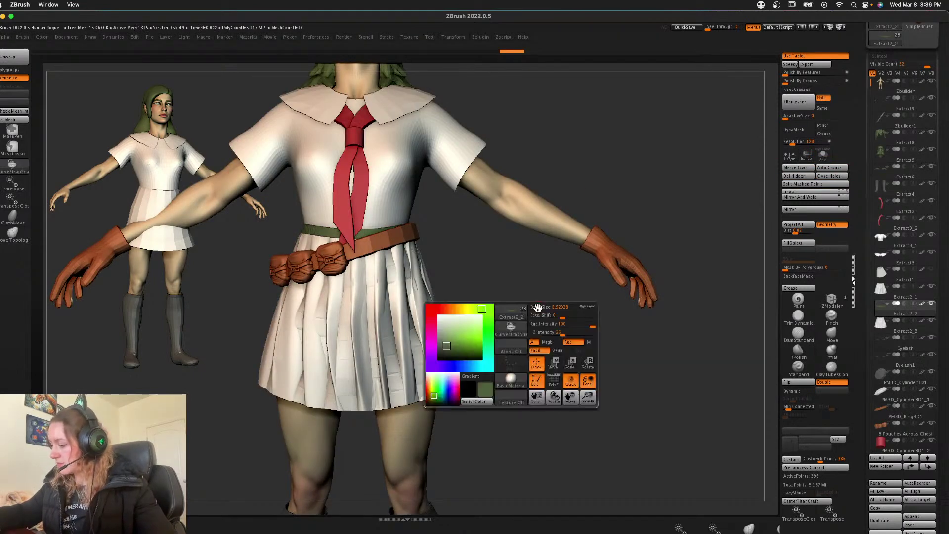
drag(540, 318, 544, 338)
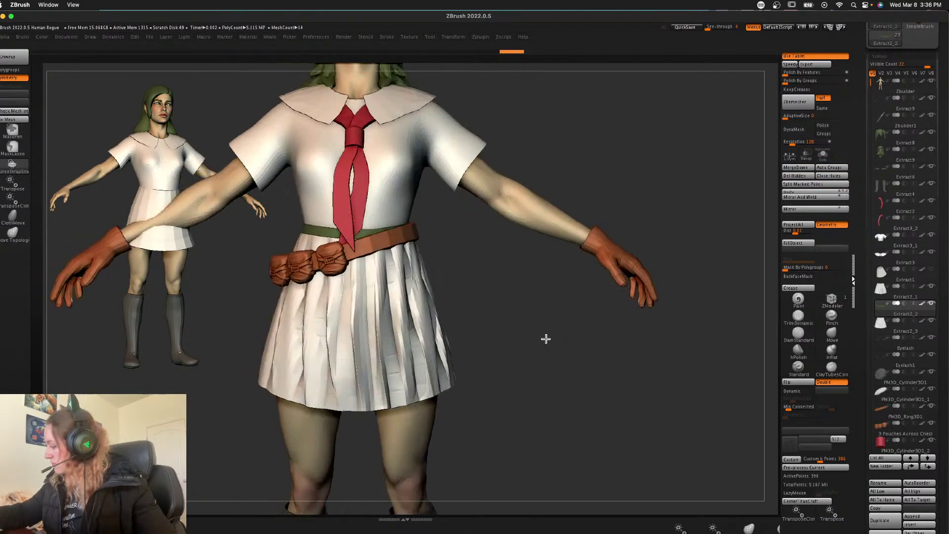
- Delete the split-off skirt copy subtool and select the original pleated skirt
click(909, 333)
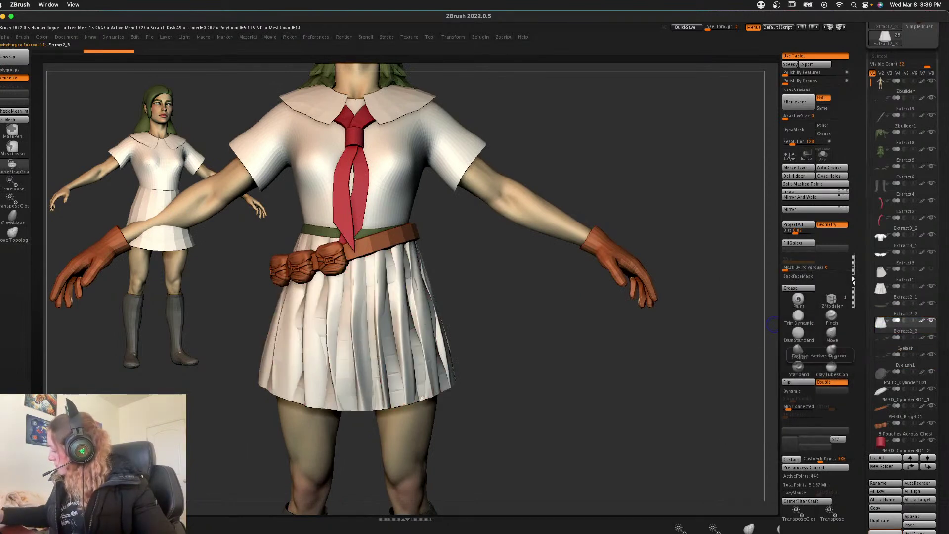
click(885, 532)
click(803, 531)
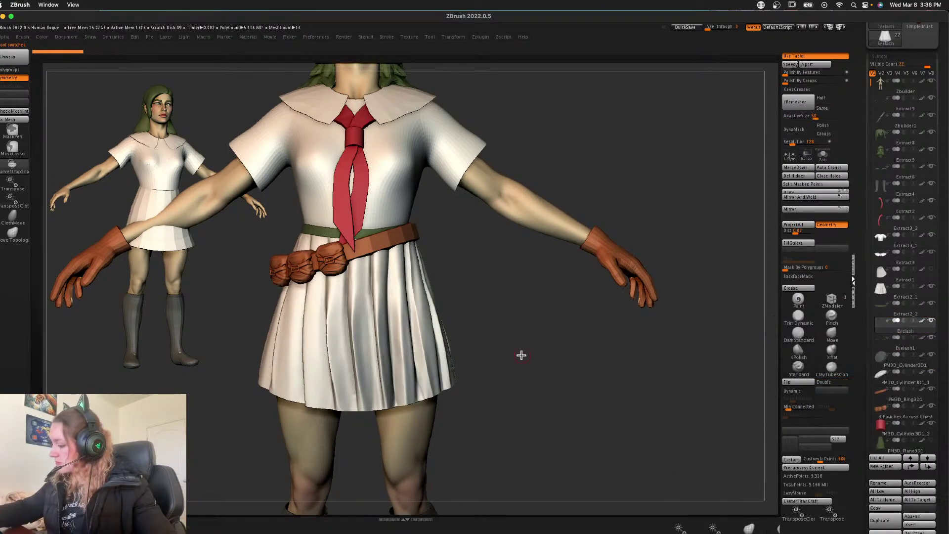
click(822, 153)
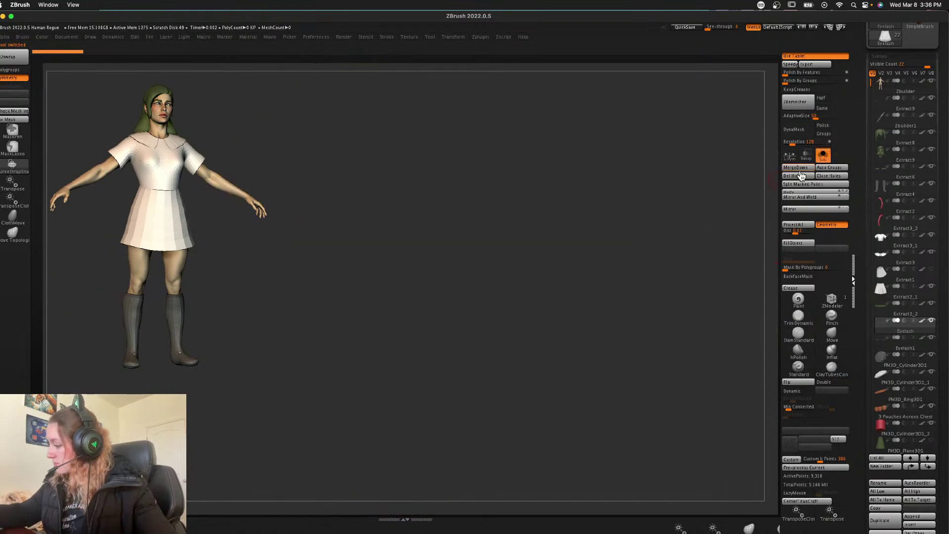
click(822, 153)
alt+click(419, 354)
alt+drag(515, 341, 565, 348)
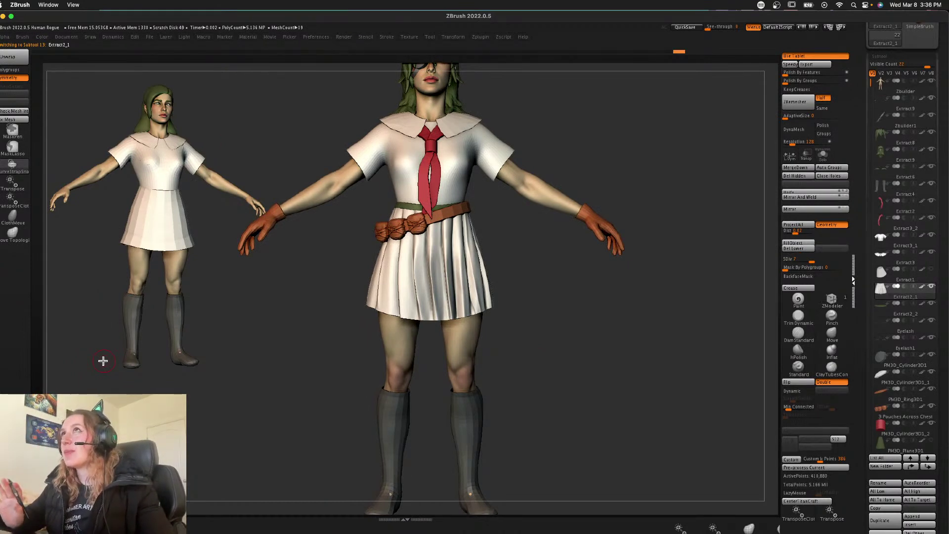
- Try to draw a strap curve across the front of the skirt near its hem
key(shift+s)
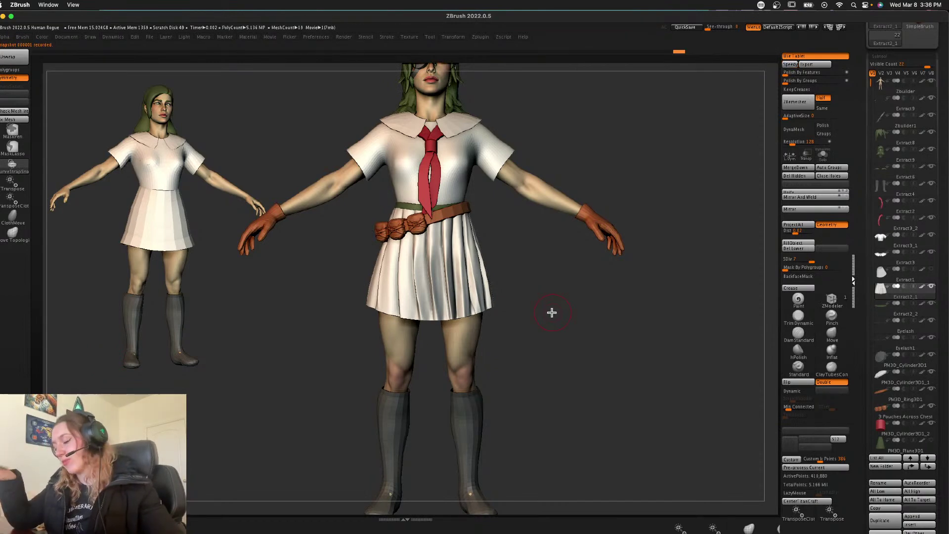
alt+drag(546, 293, 544, 290)
key(ctrl+z)
key(ctrl+shift+z)
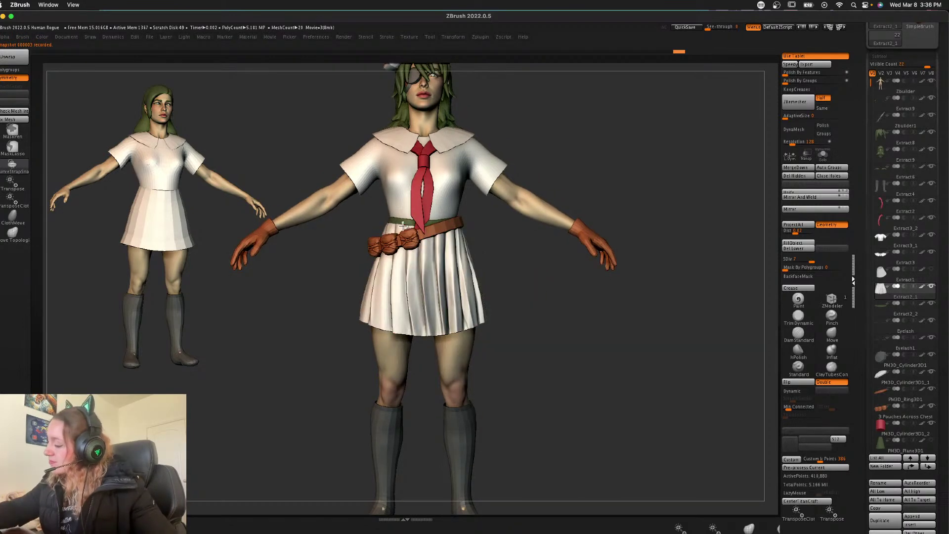
key(ctrl+z)
key(ctrl+shift+z)
drag(549, 340, 553, 345)
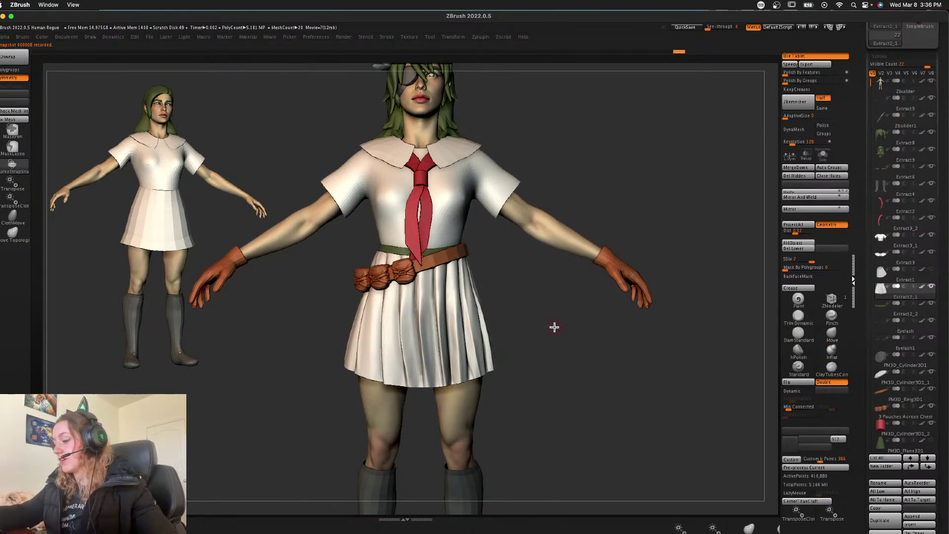
drag(443, 364, 492, 353)
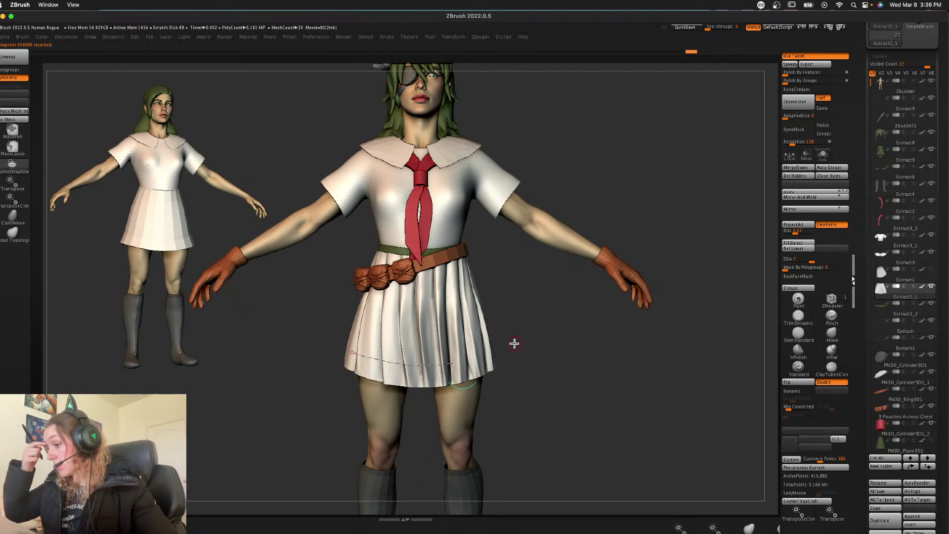
click(514, 343)
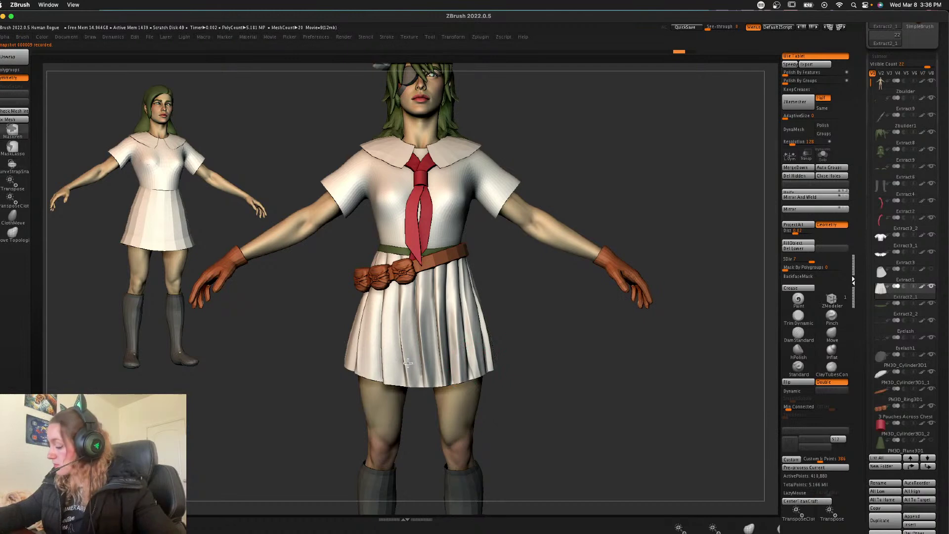
- Mask a horizontal ring around the skirt just above the hem with radial symmetry and fill the gaps at the side
ctrl+drag(404, 365, 420, 367)
ctrl+drag(654, 381, 647, 396)
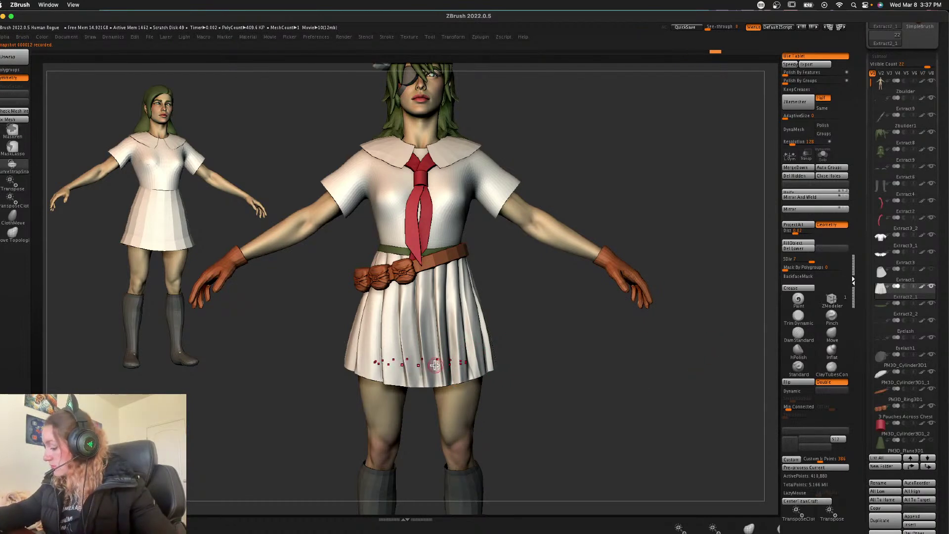
mouse_move(420, 366)
ctrl+mouse_down()
mouse_move(490, 352)
mouse_move(422, 366)
ctrl+mouse_up()
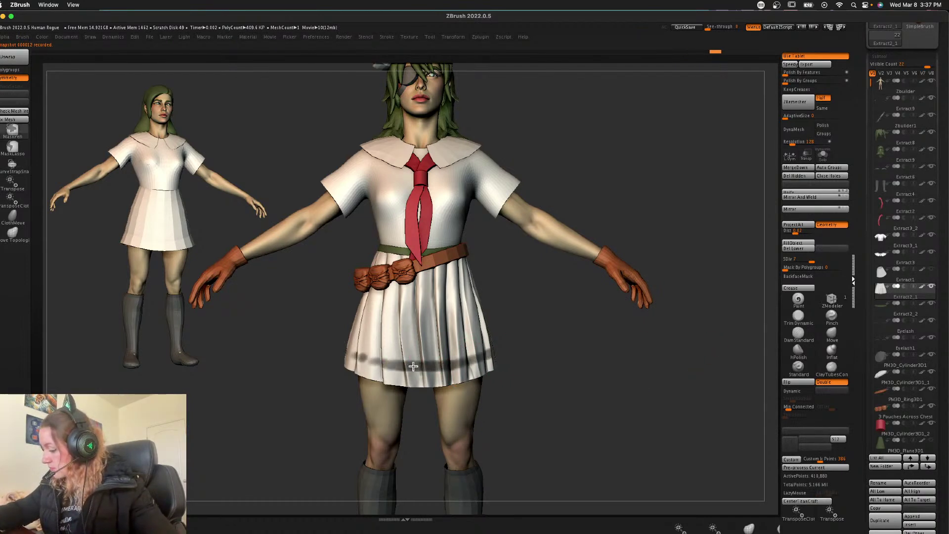
mouse_move(542, 333)
mouse_down()
mouse_move(555, 332)
mouse_move(524, 344)
mouse_up()
mouse_move(389, 41)
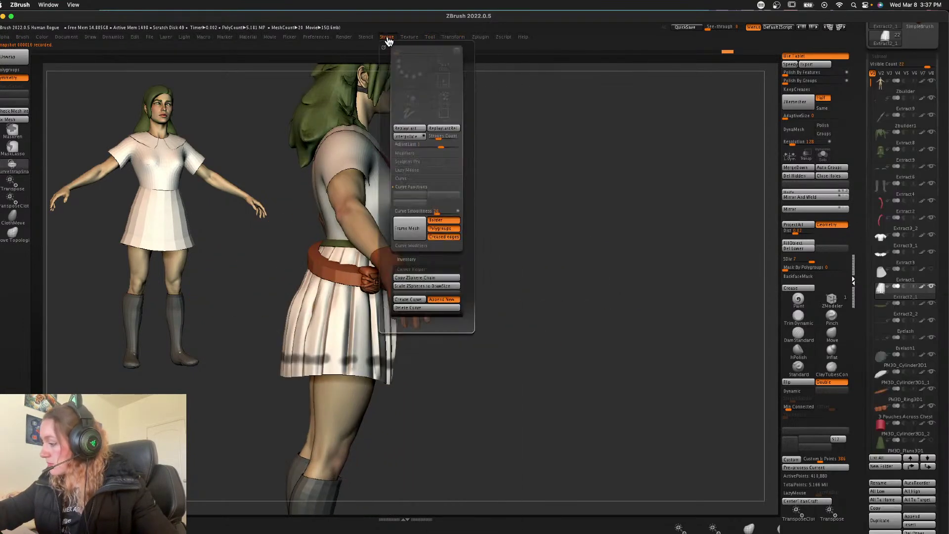
click(453, 37)
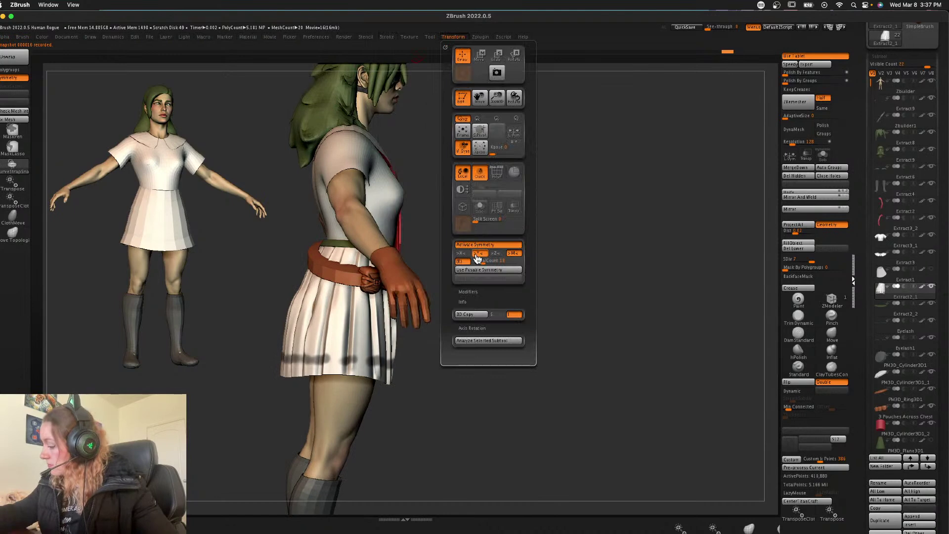
click(458, 39)
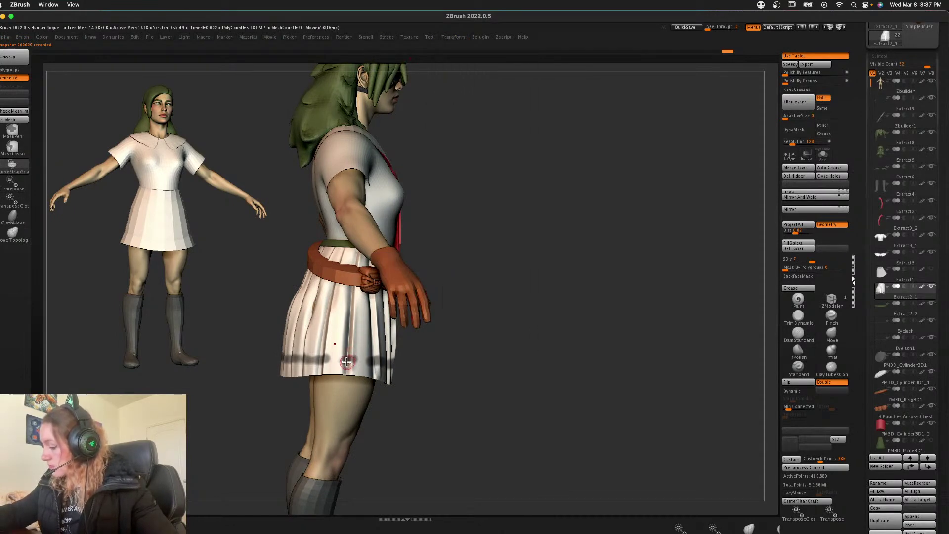
mouse_move(523, 317)
mouse_down()
mouse_move(561, 339)
mouse_move(342, 368)
mouse_move(354, 378)
mouse_up()
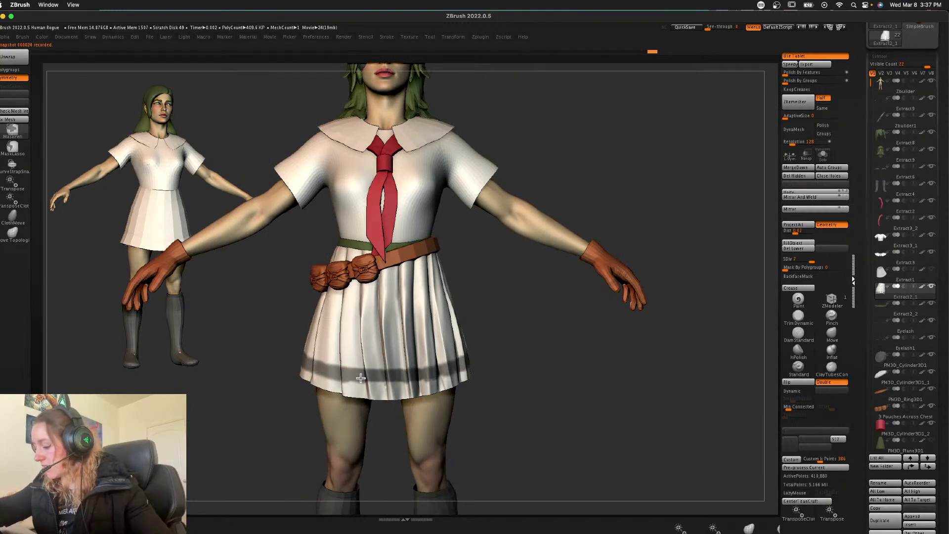
- Thicken the masked ring across the back of the skirt and tidy its upper and lower edges
drag(602, 364, 365, 368)
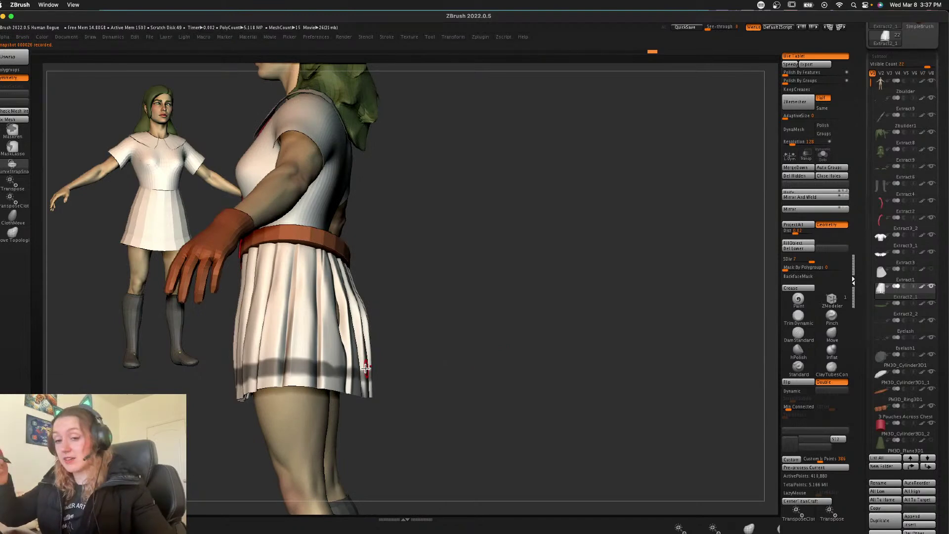
drag(531, 309, 574, 324)
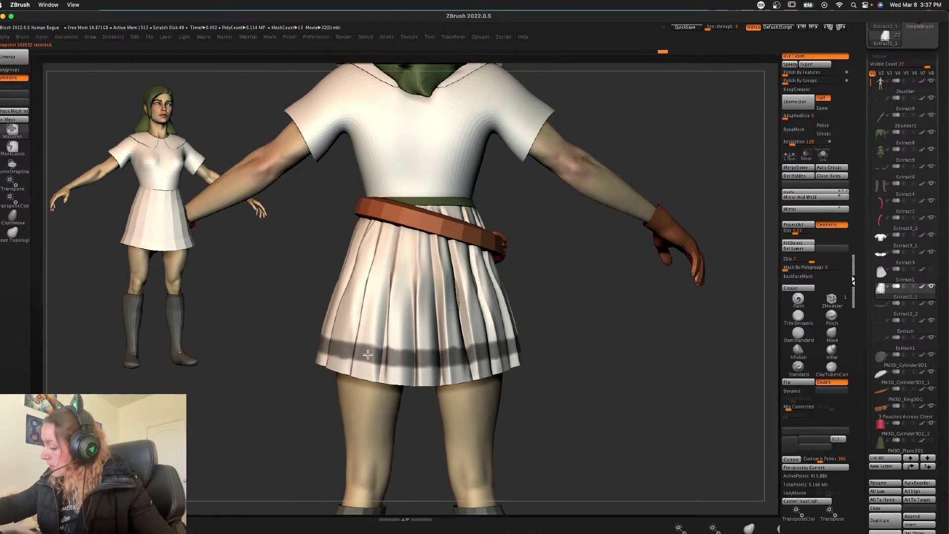
ctrl+drag(336, 351, 467, 363)
ctrl+drag(383, 357, 353, 352)
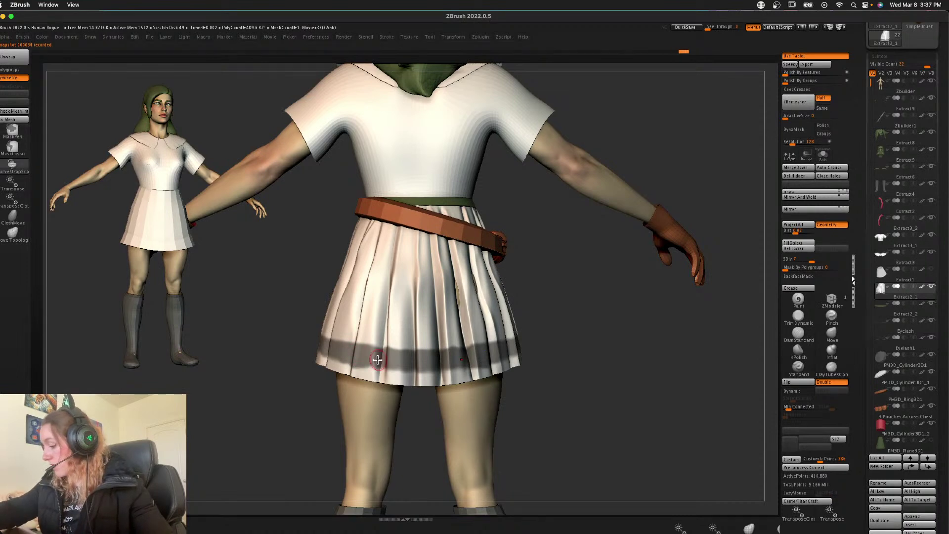
ctrl+click(564, 337)
ctrl+click(353, 374)
ctrl+click(404, 337)
ctrl+click(586, 328)
- Extract the masked ring above the hem as a separate subtool at subdivision level 4 with thickness 0
drag(604, 333, 581, 355)
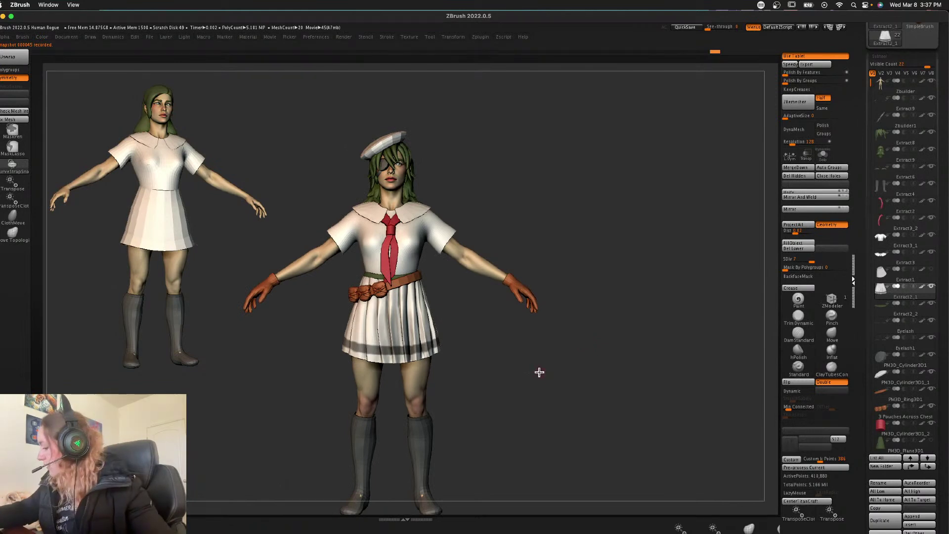
alt+drag(540, 372, 547, 375)
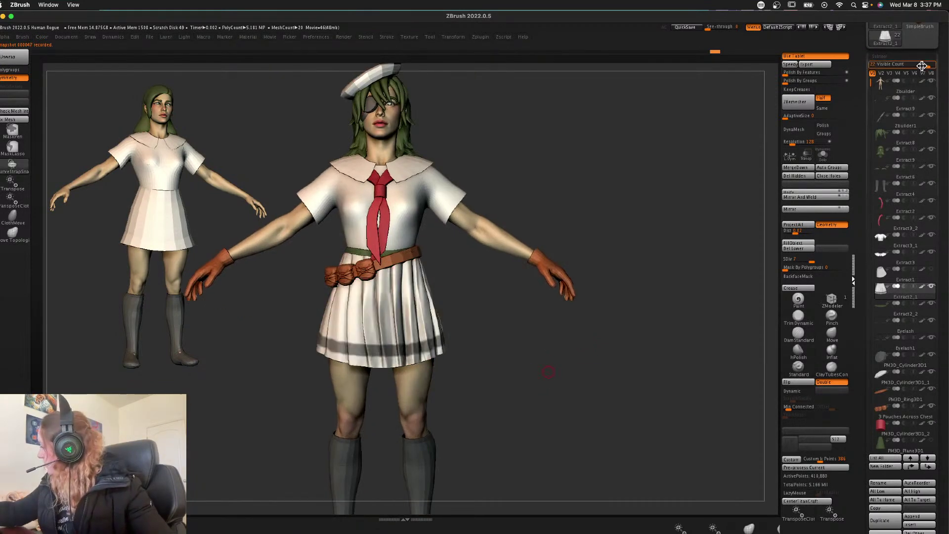
drag(922, 66, 913, 66)
mouse_move(935, 357)
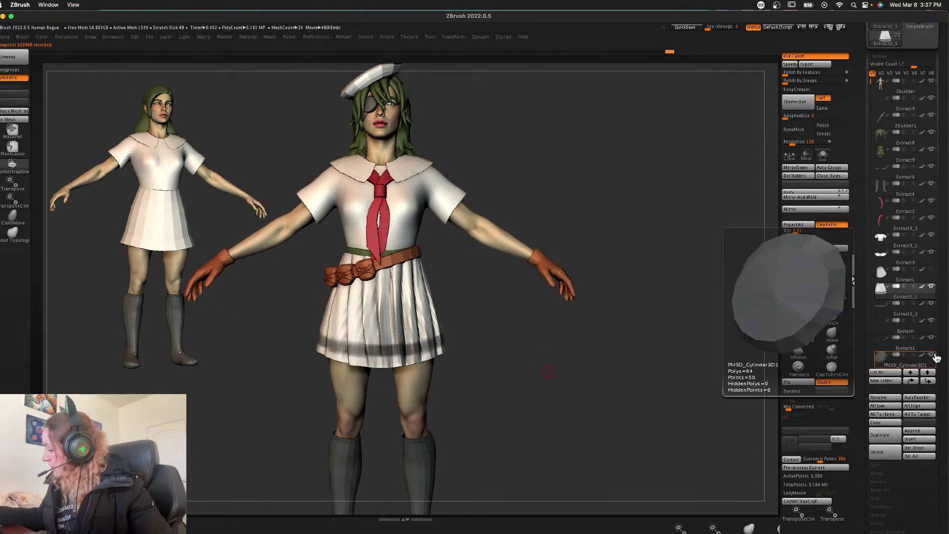
drag(913, 65, 905, 65)
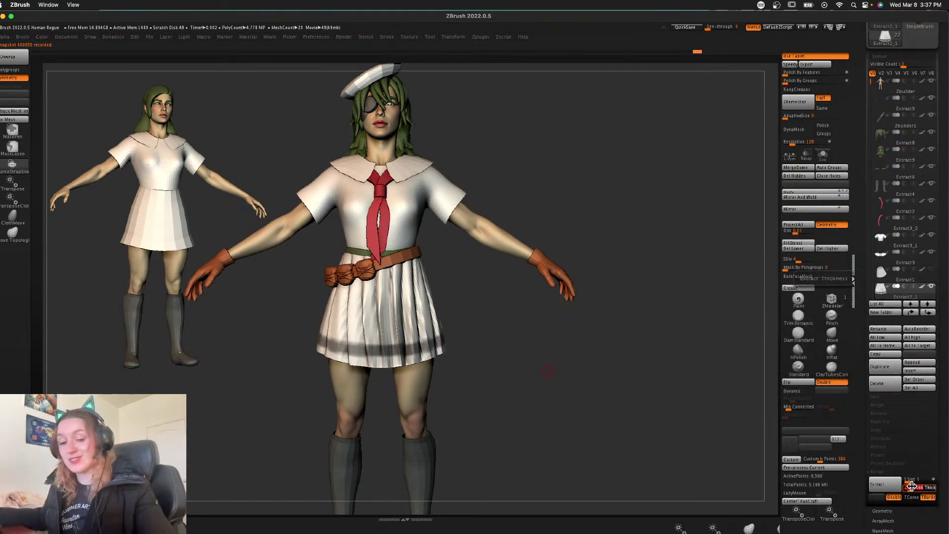
text(0)
key(Return)
click(874, 490)
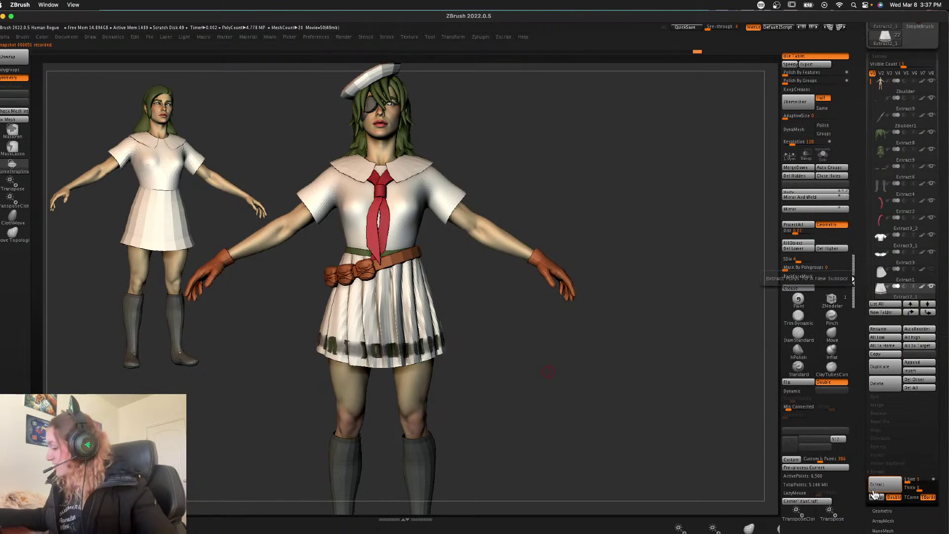
click(877, 497)
- Check the extracted band's wireframe and enlarge the band slightly so it covers the pleats around the skirt
scroll(577, 381, up, 3)
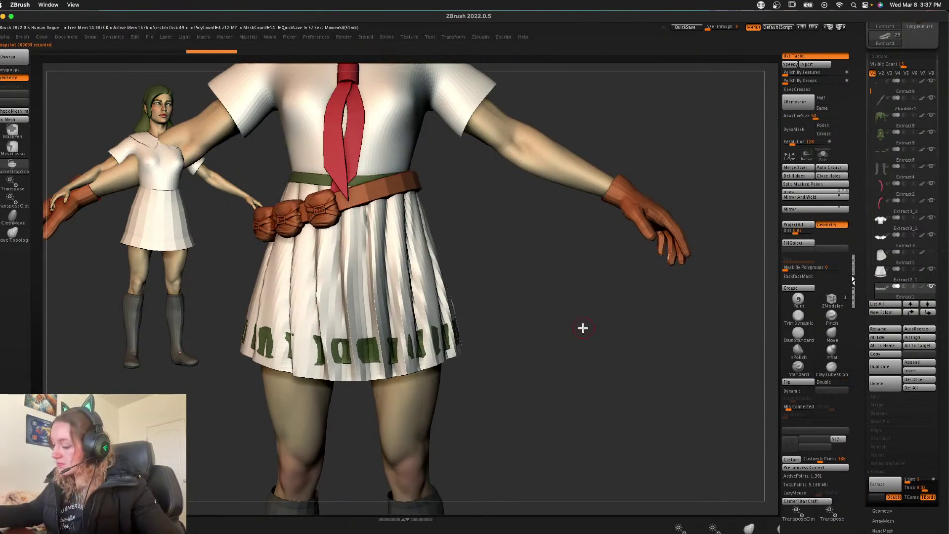
key(shift+f)
key(shift+f)
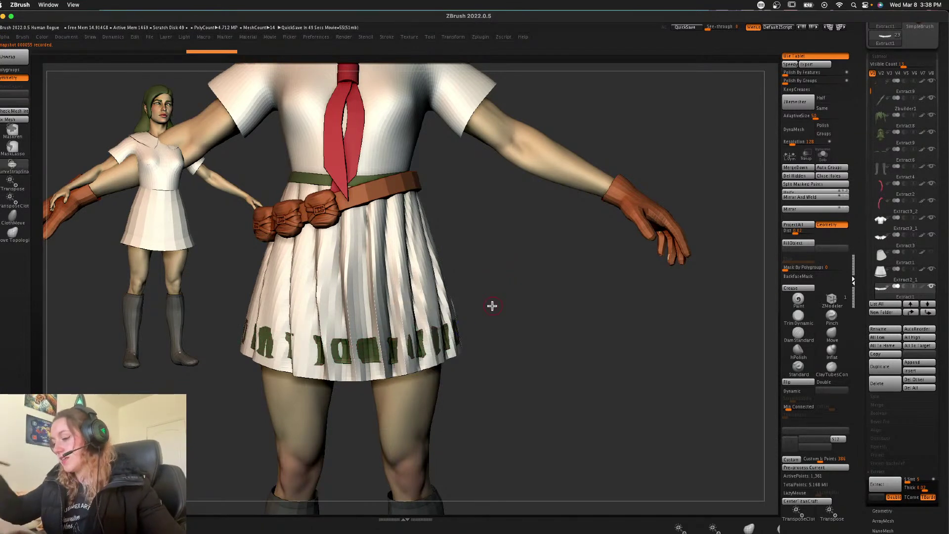
key(w)
drag(356, 254, 371, 237)
key(q)
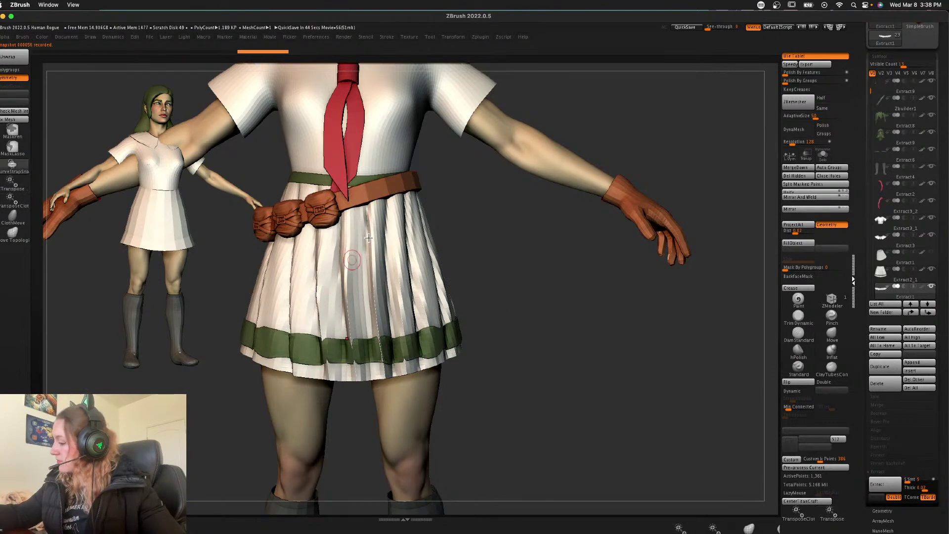
- Try to clean up the extracted hem band by polishing its features and remeshing it
click(820, 73)
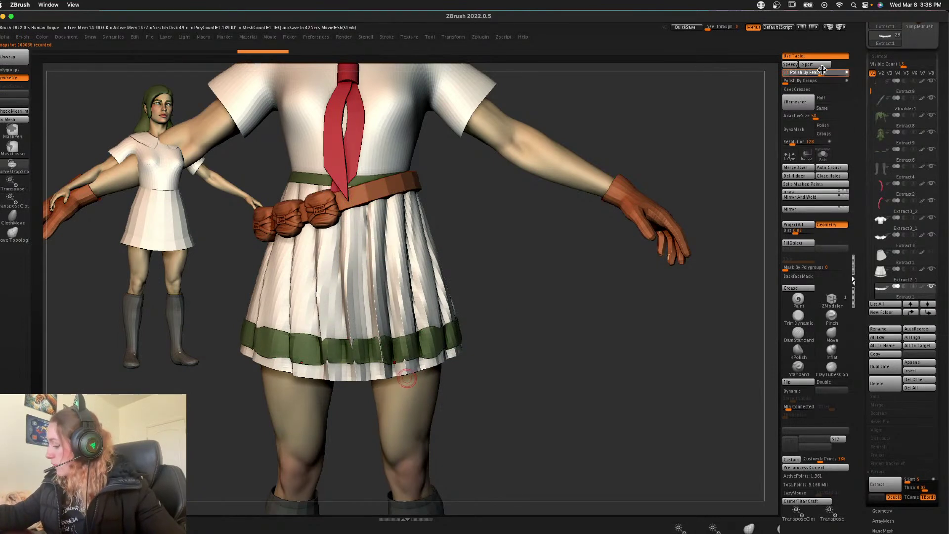
click(823, 155)
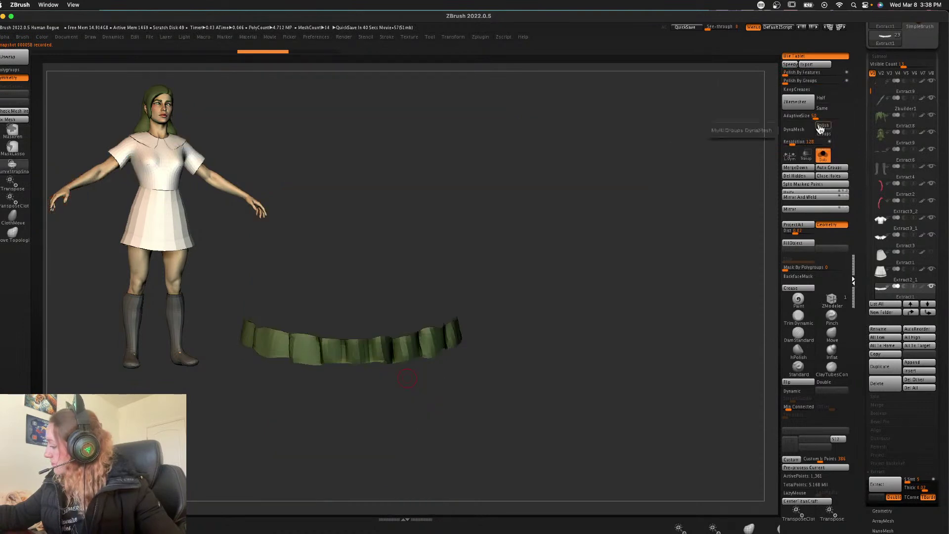
click(794, 101)
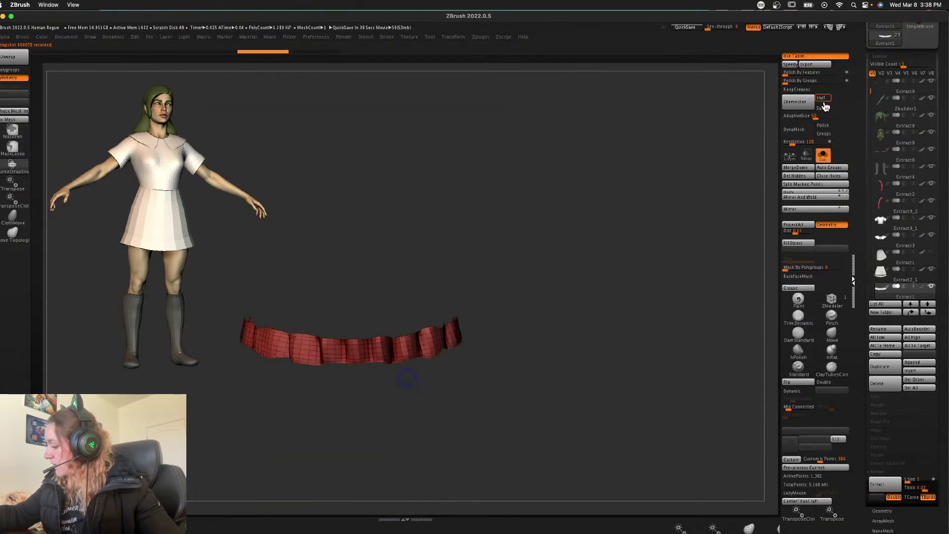
click(824, 157)
key(ctrl+z)
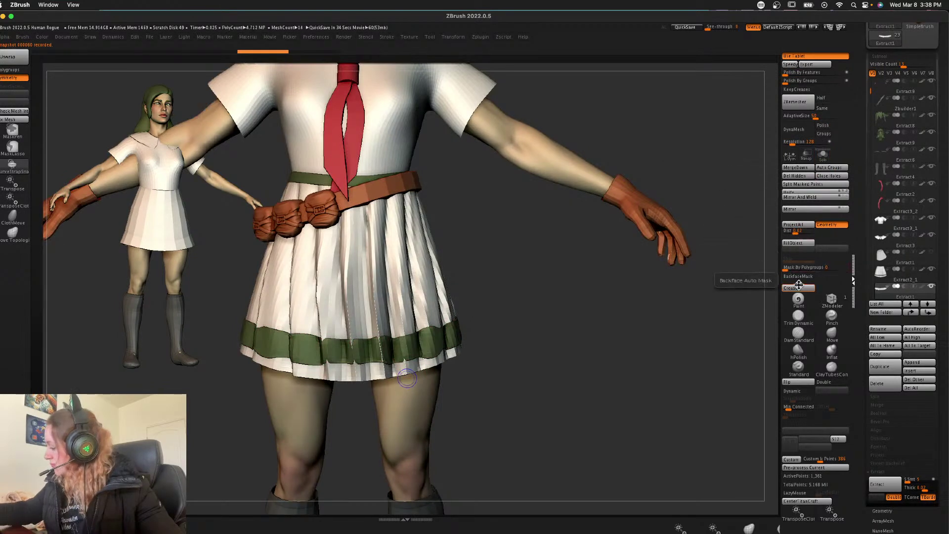
click(805, 73)
click(824, 73)
mouse_move(515, 328)
mouse_down()
mouse_move(522, 345)
mouse_move(512, 325)
mouse_up()
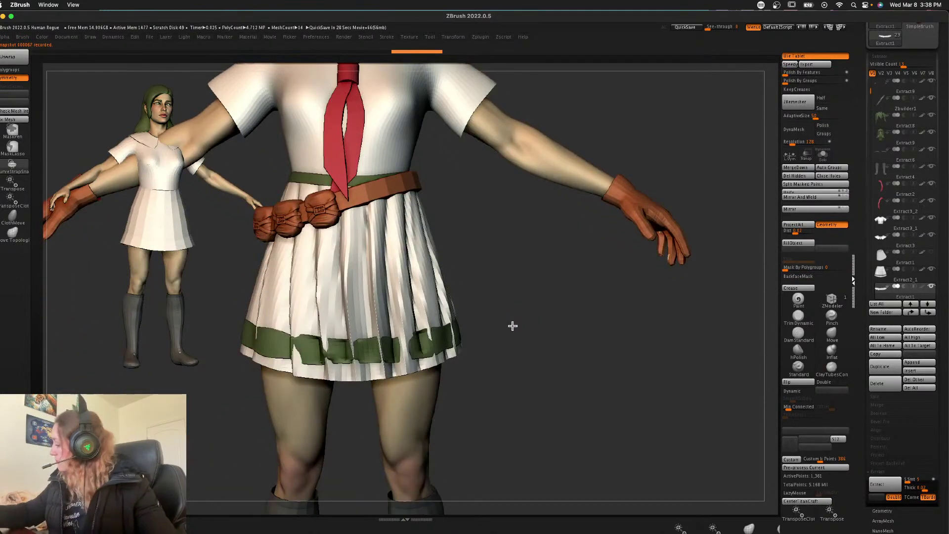
- Delete the extracted hem band and raise the masked skirt to subdivision level 7
click(882, 390)
click(803, 406)
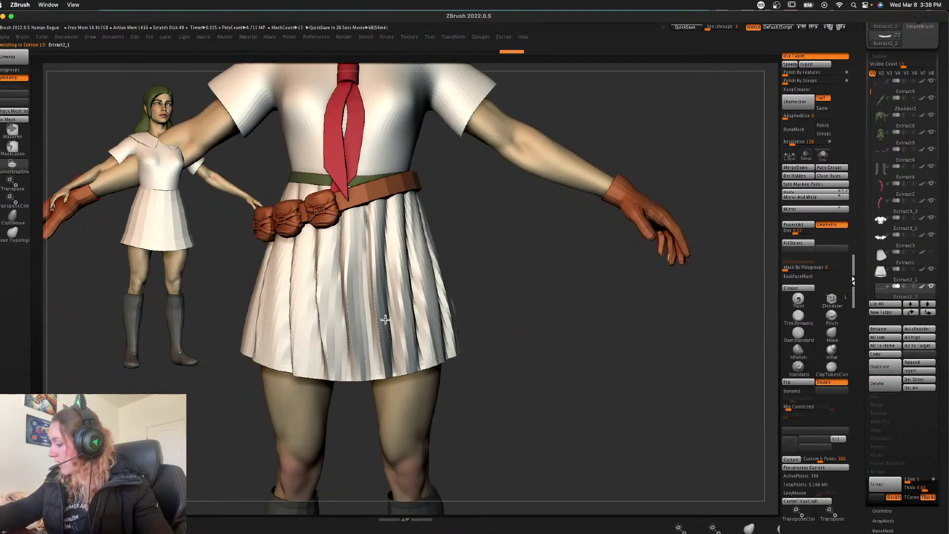
key(d)
key(d)
key(d)
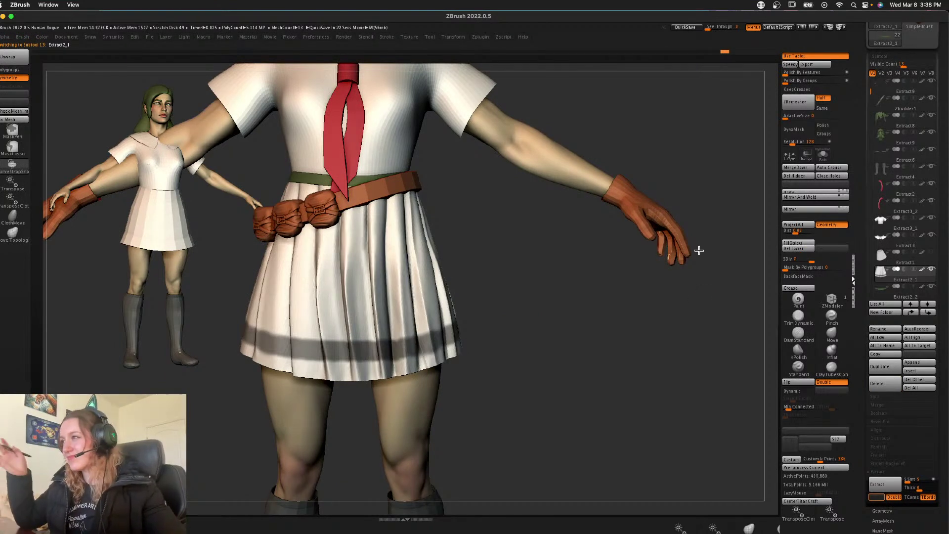
- Extract the masked ring above the hem again from the level 7 skirt and accept it as a new subtool
click(884, 484)
click(877, 497)
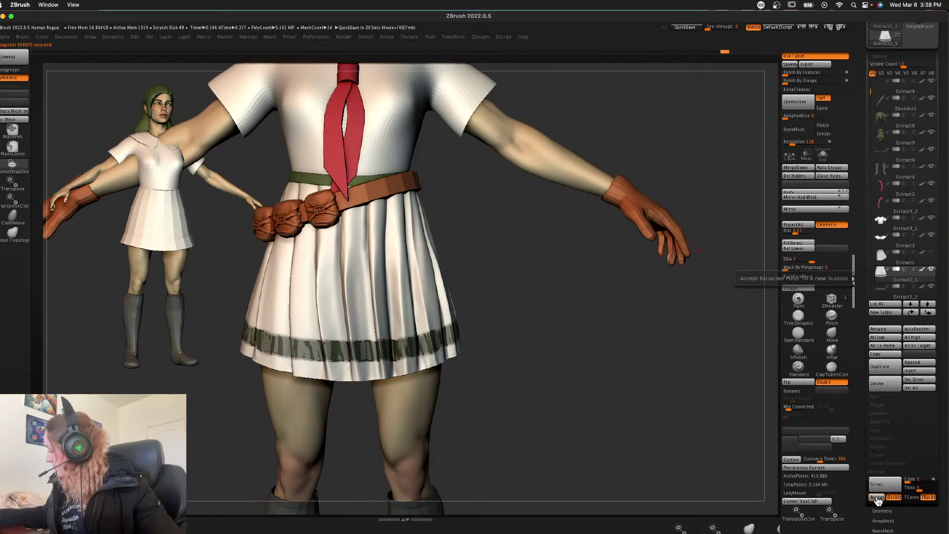
click(876, 496)
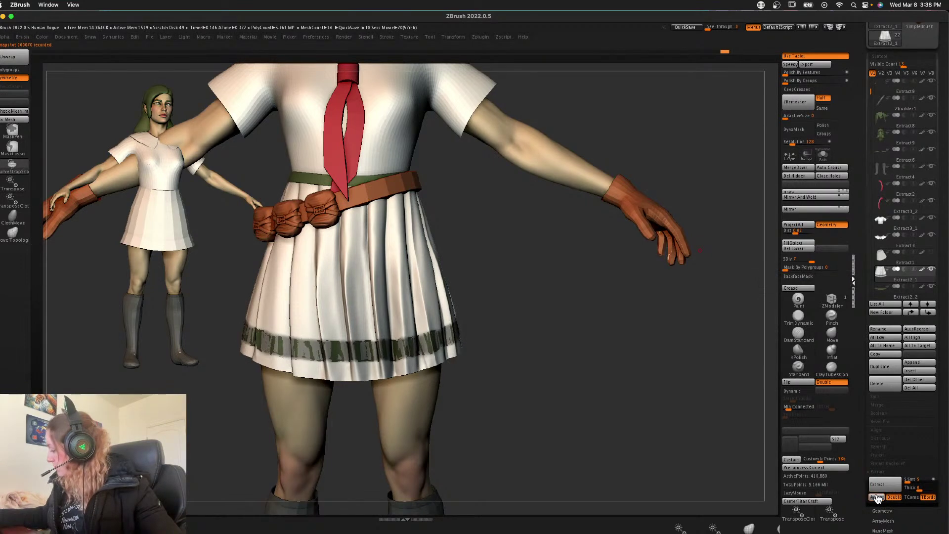
- Select the new band, centre the transform gizmo on it and enlarge it slightly so it covers the skirt's pleats
key(shift+f)
key(w)
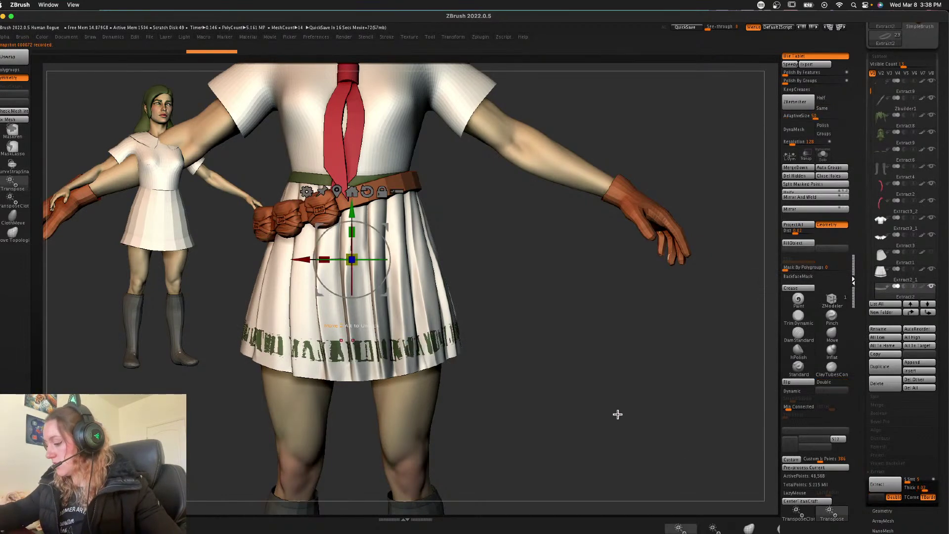
click(337, 191)
drag(401, 337, 415, 324)
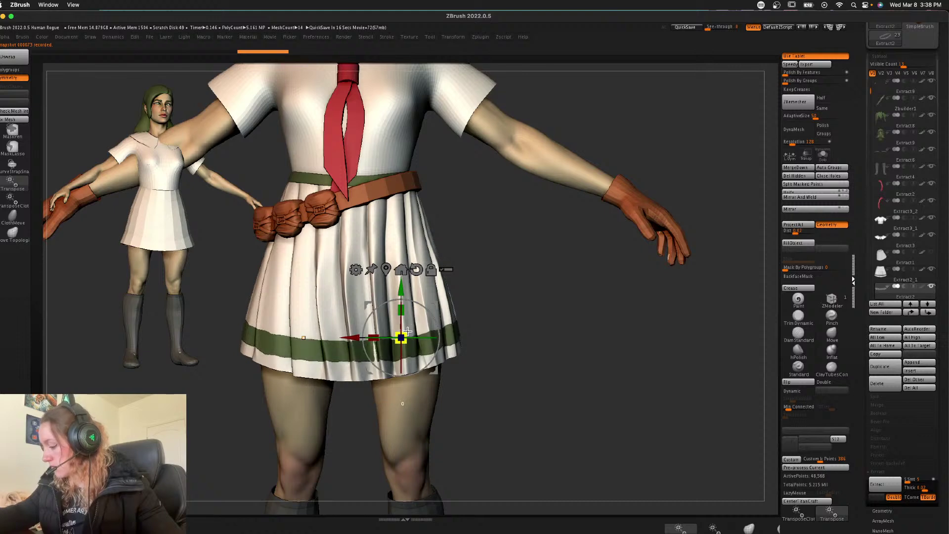
key(q)
drag(549, 335, 548, 331)
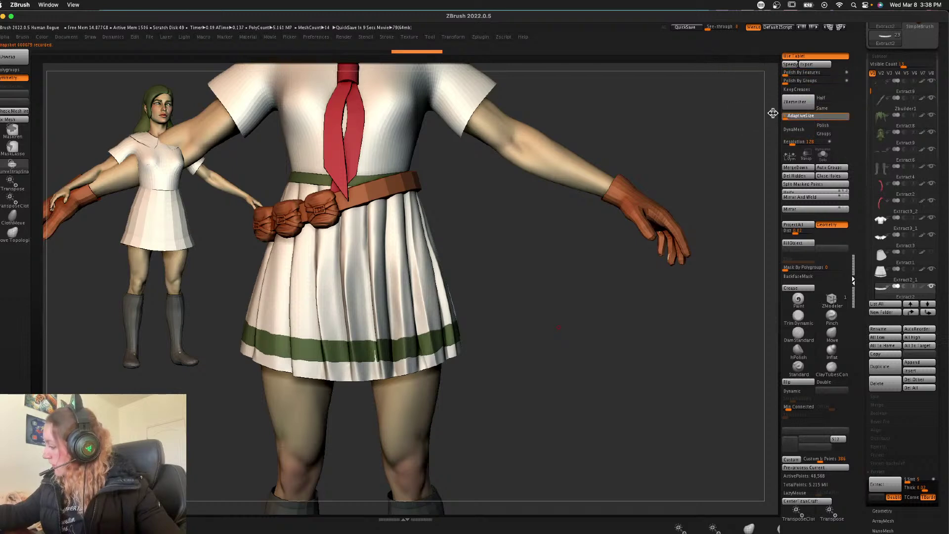
- Isolate the new band, ZRemesh it repeatedly with the Half option to reduce its density, and show the whole character again
click(800, 104)
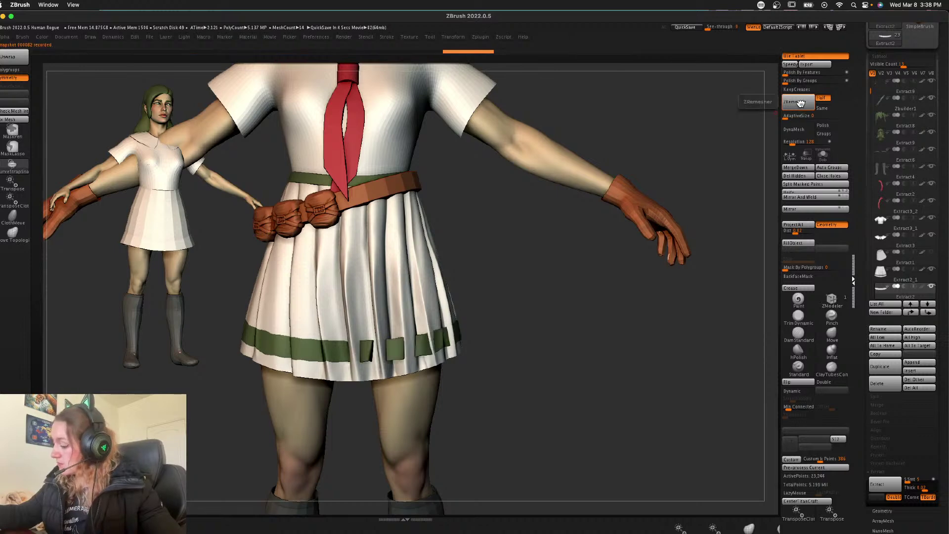
click(823, 155)
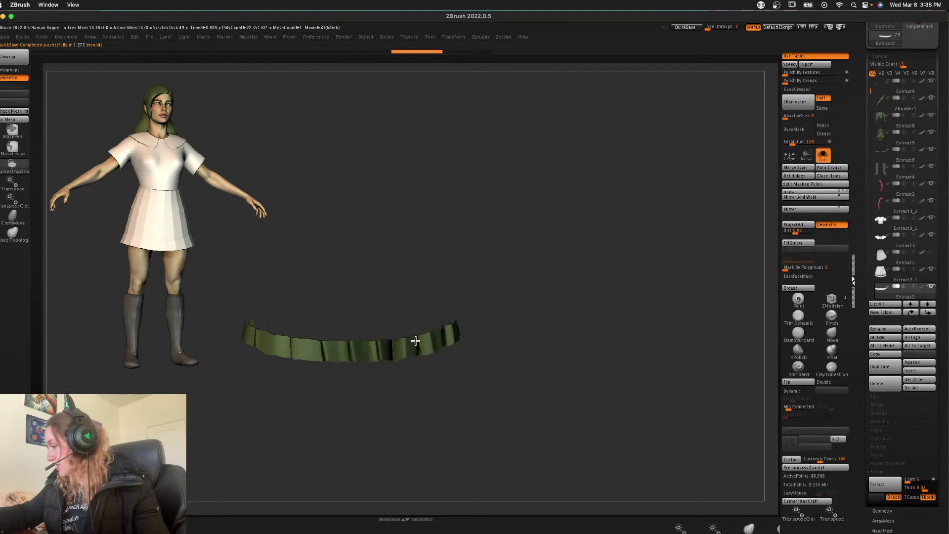
click(813, 101)
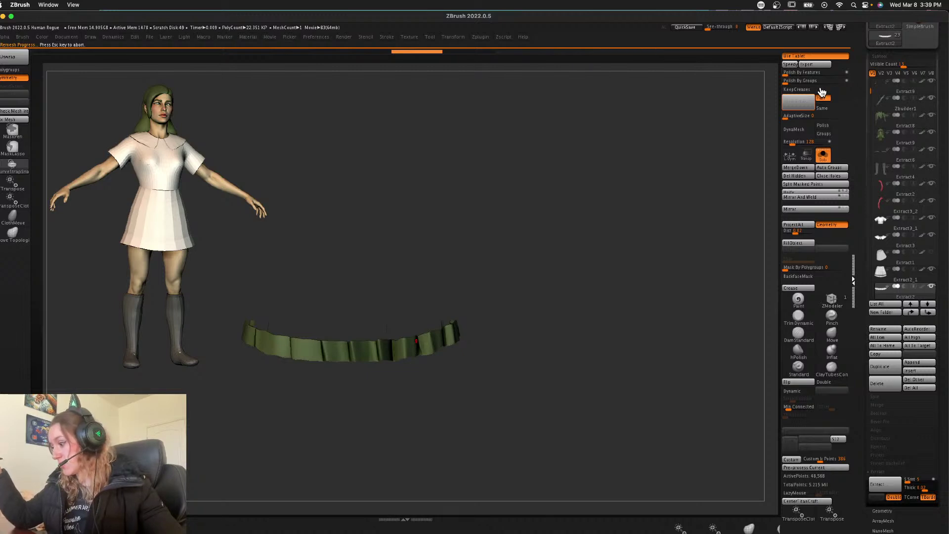
right_click(522, 310)
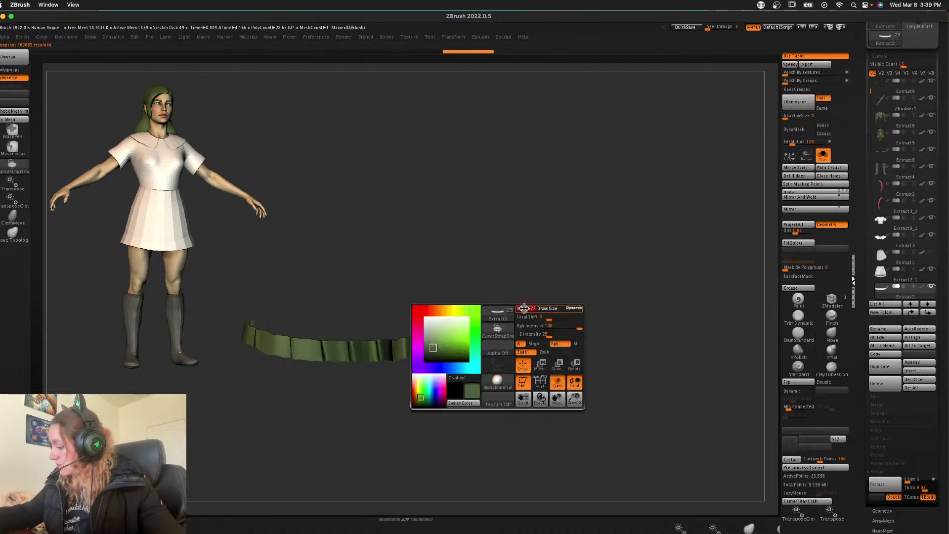
key(shift+f)
key(shift+f)
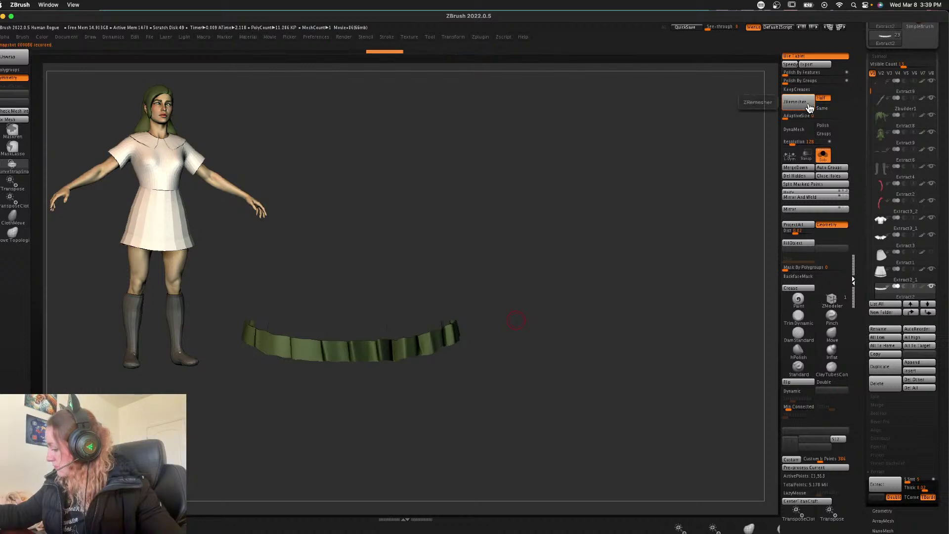
click(803, 106)
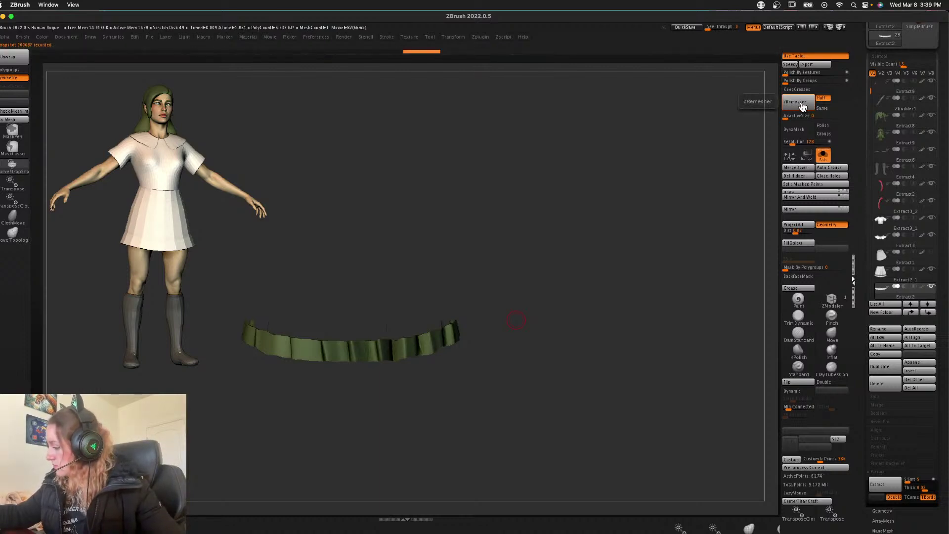
click(802, 107)
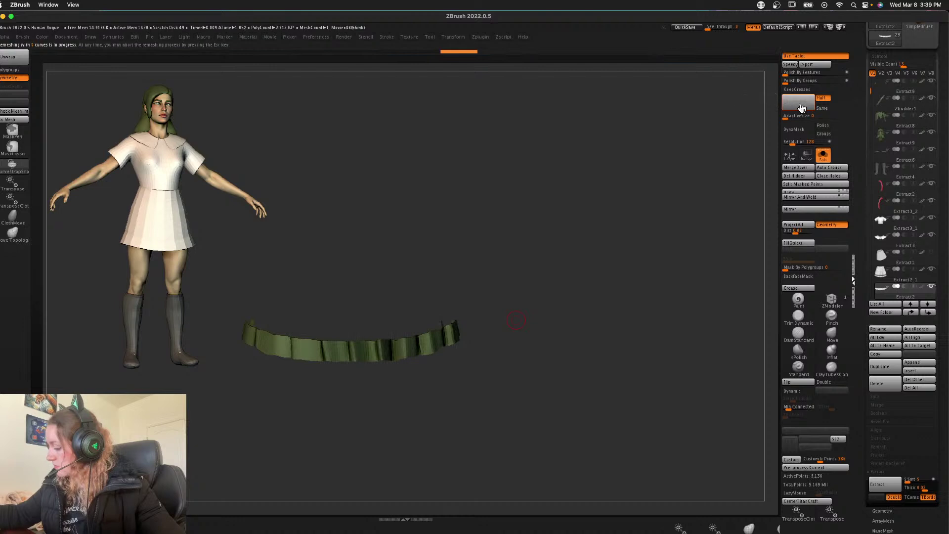
click(822, 155)
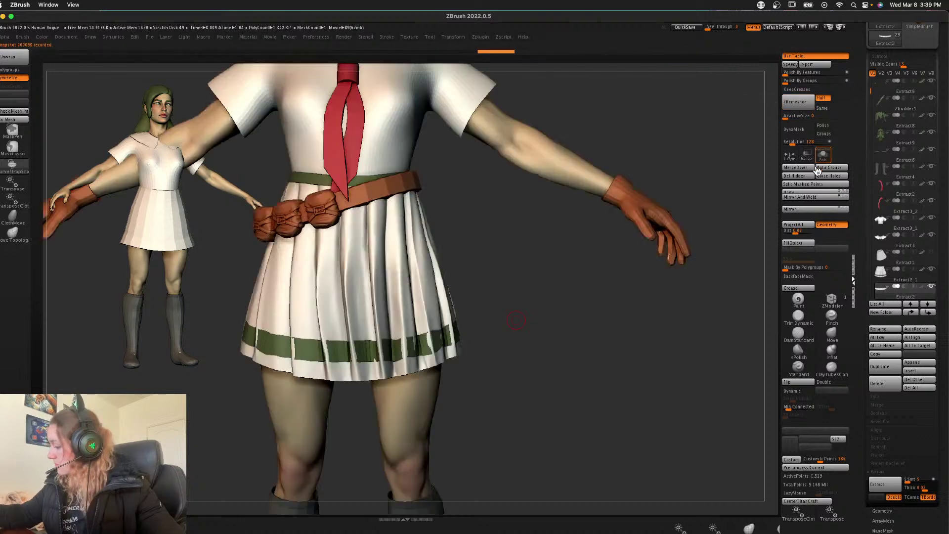
- Scale the remeshed band out slightly over the pleats and smooth it with a very light Polish By Features
key(w)
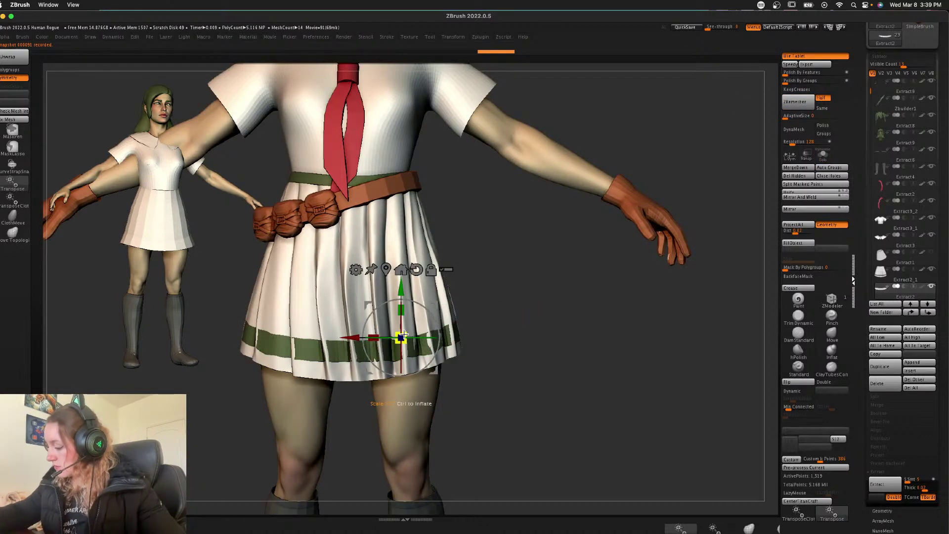
key(q)
click(816, 72)
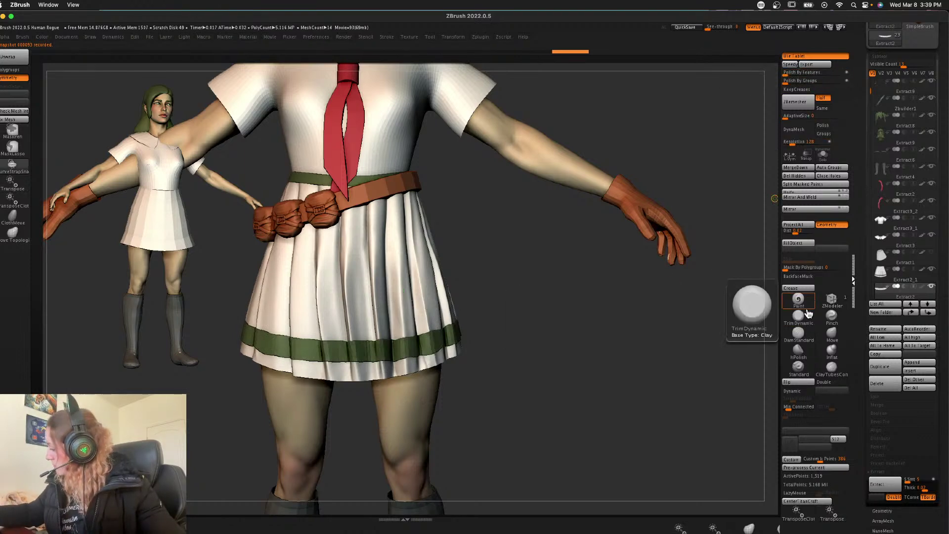
click(807, 243)
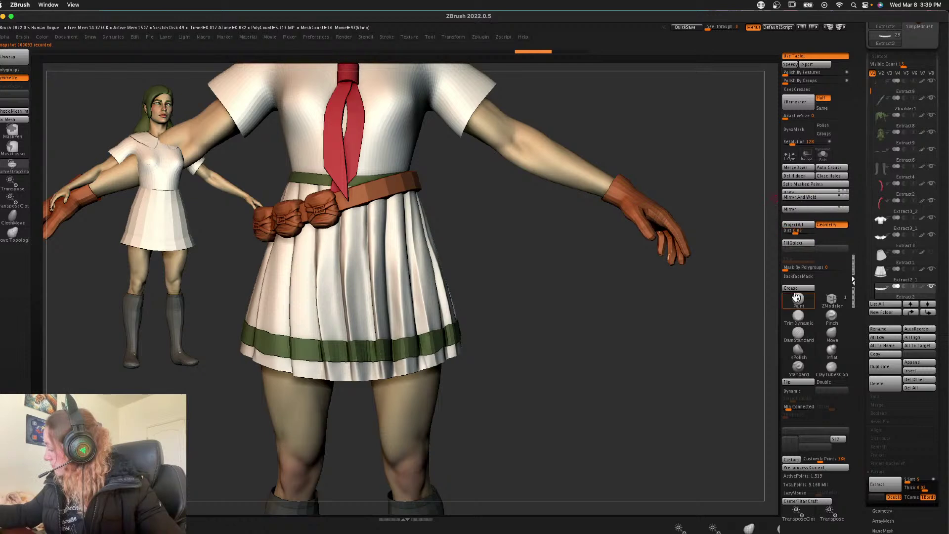
key(ctrl+z)
click(790, 73)
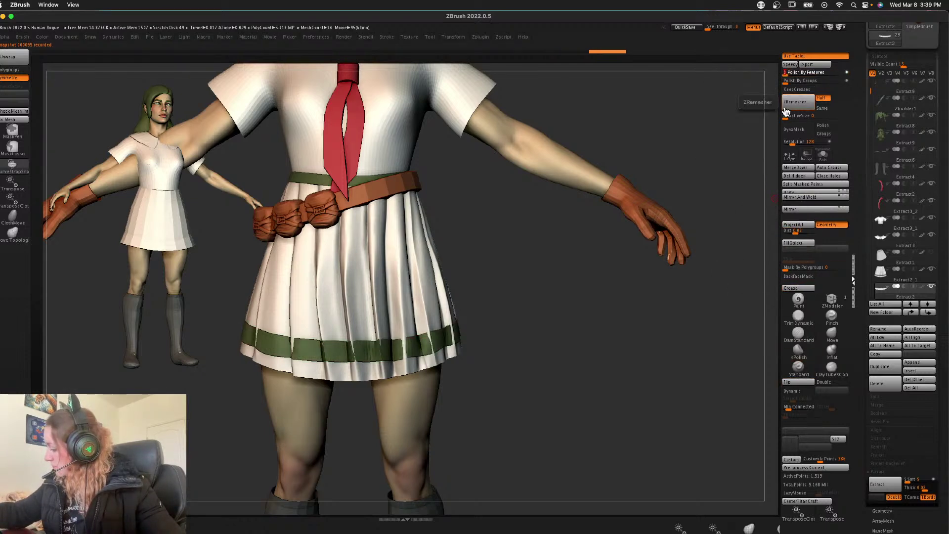
- Adjust the trim band with the Move brush along the front and side so it sits over the skirt's pleats
mouse_move(519, 351)
alt+mouse_down()
mouse_move(525, 336)
mouse_move(533, 350)
mouse_move(589, 339)
alt+mouse_up()
click(831, 334)
drag(430, 335, 423, 341)
drag(286, 340, 281, 339)
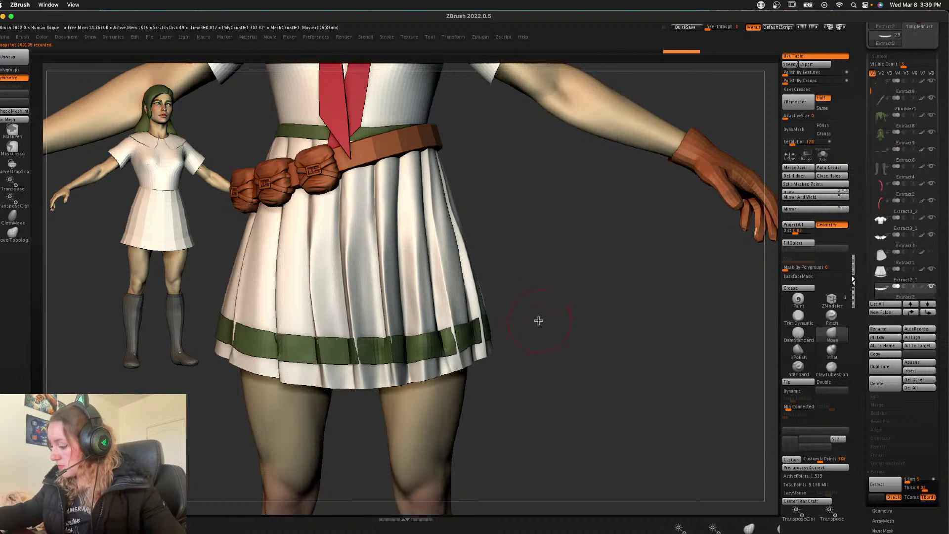
drag(453, 330, 453, 348)
drag(323, 341, 358, 343)
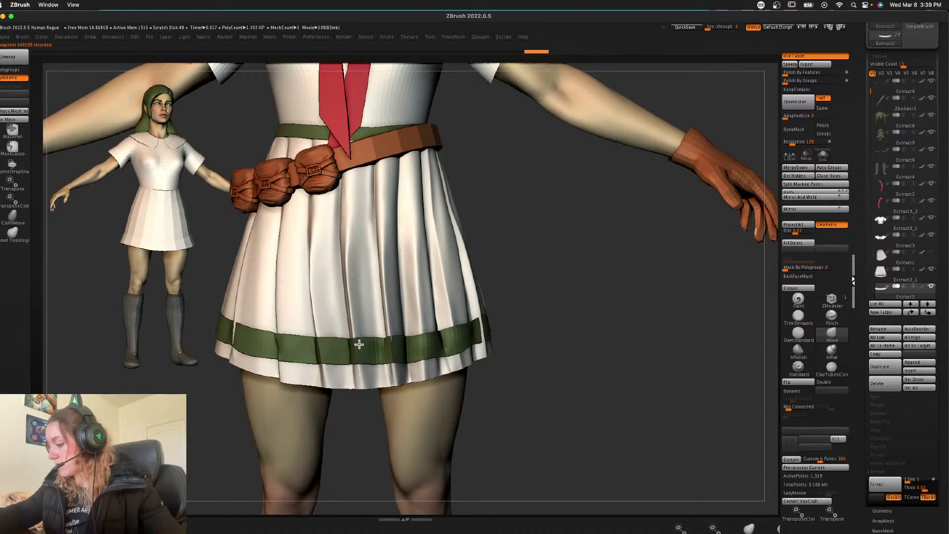
drag(598, 313, 492, 329)
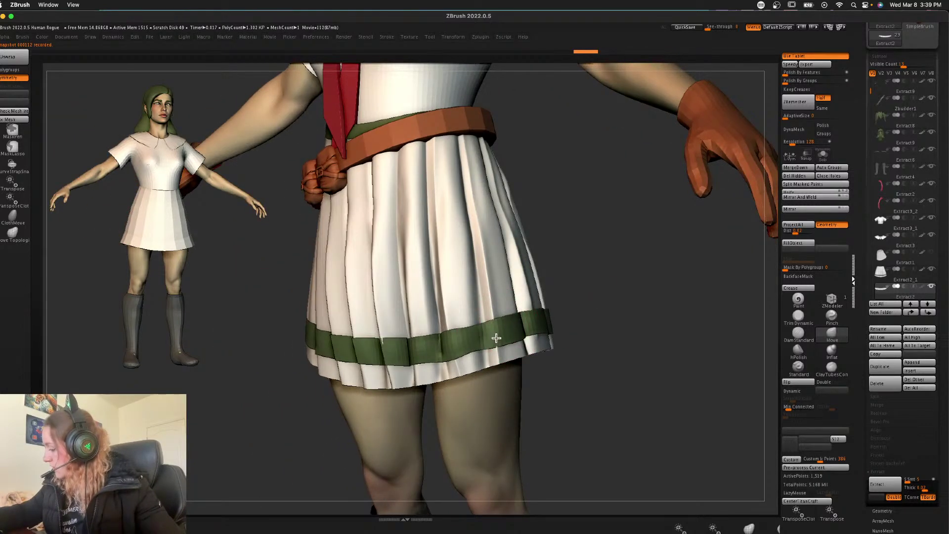
drag(655, 311, 637, 329)
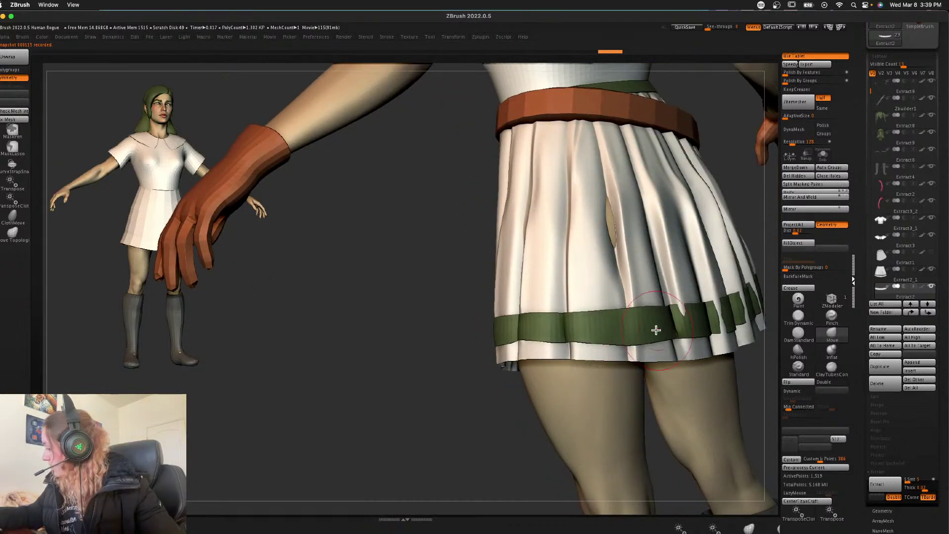
- Reshape and smooth the trim band across the back of the skirt so it follows the pleats
key(f)
alt+drag(590, 297, 587, 400)
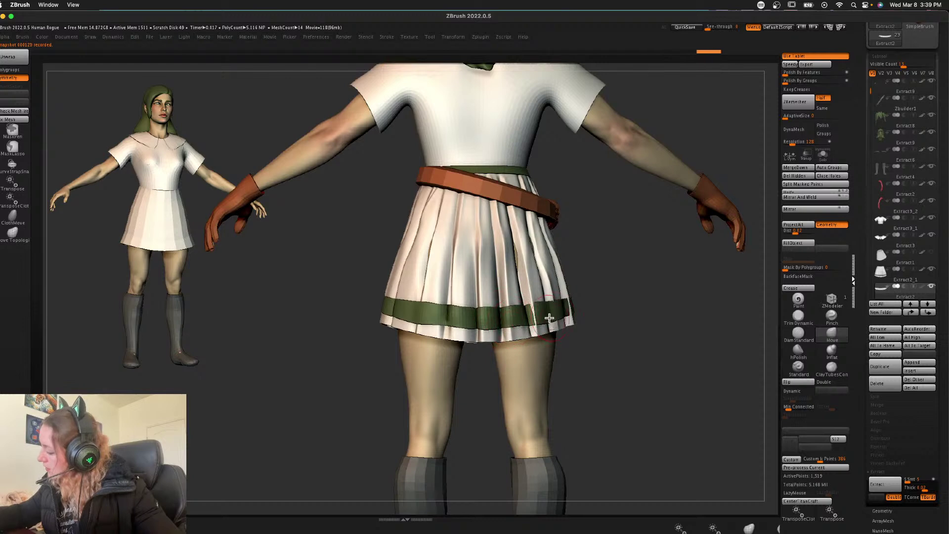
shift+drag(410, 318, 444, 320)
shift+drag(789, 407, 770, 405)
key(space)
drag(420, 313, 412, 314)
shift+drag(414, 323, 437, 322)
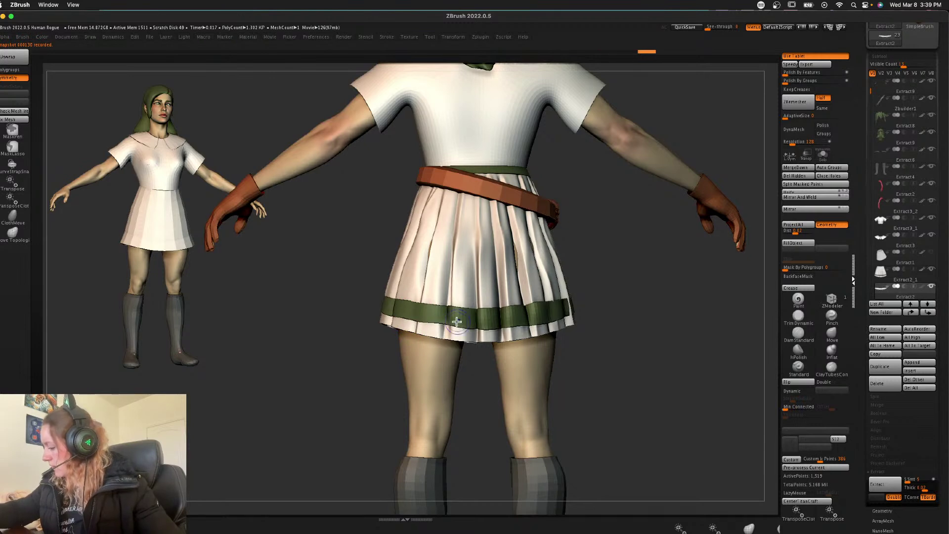
- Pull the trim band over the pleats on the pouch side and front of the skirt, and check it on the full character
mouse_move(614, 303)
mouse_down()
mouse_move(588, 282)
mouse_move(675, 312)
mouse_move(619, 300)
mouse_up()
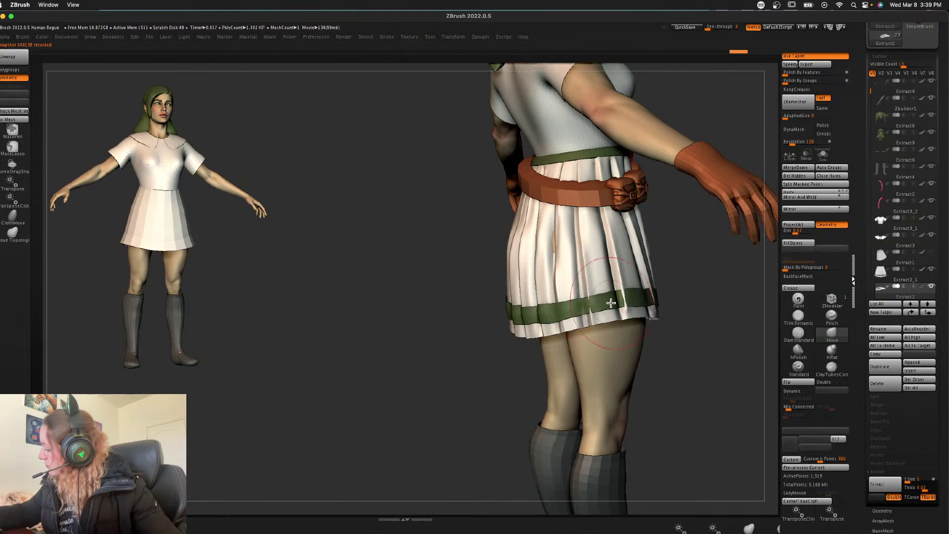
drag(712, 335, 631, 295)
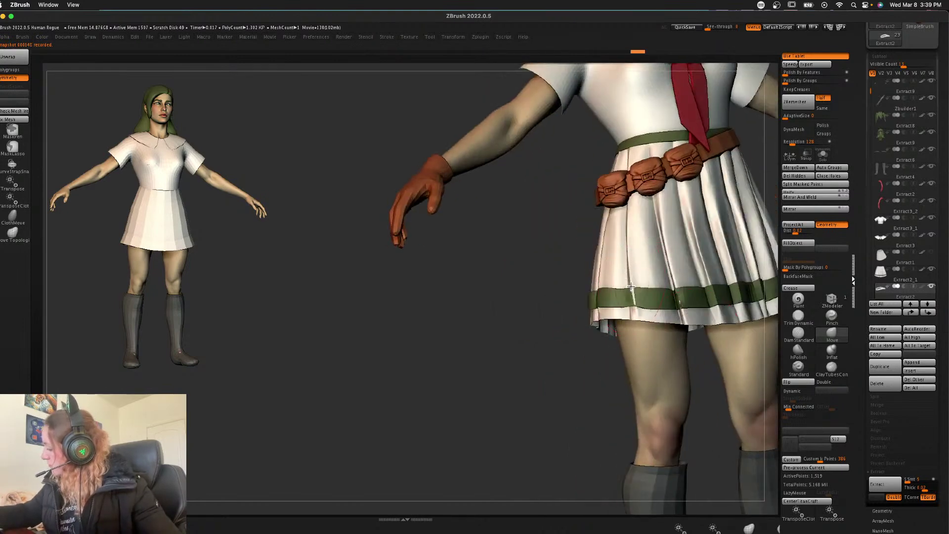
drag(547, 421, 292, 422)
key(f)
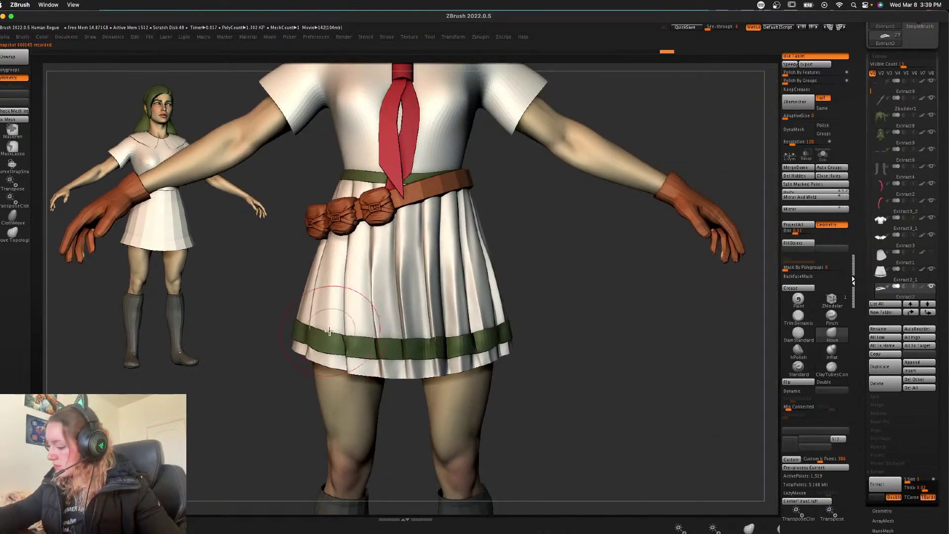
ctrl+click(568, 313)
ctrl+drag(568, 313, 571, 368)
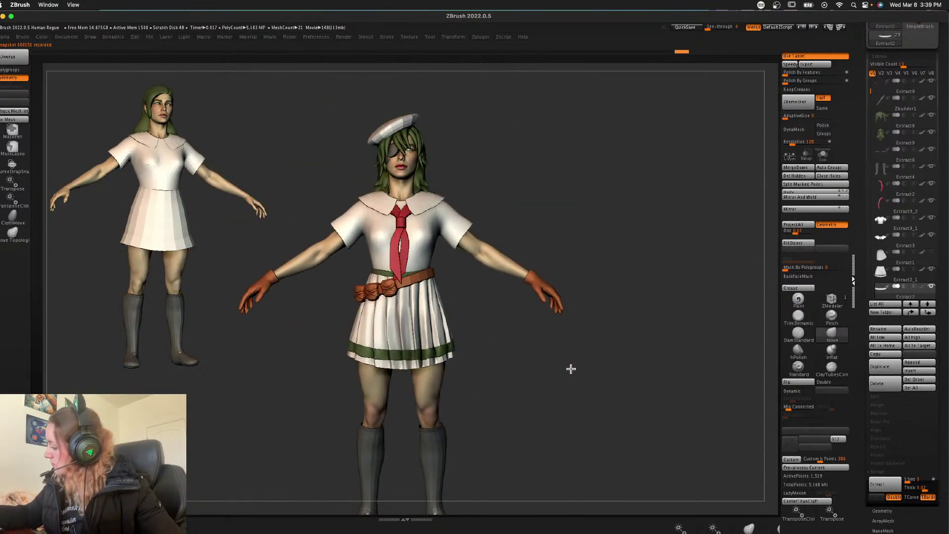
click(800, 243)
key(ctrl+z)
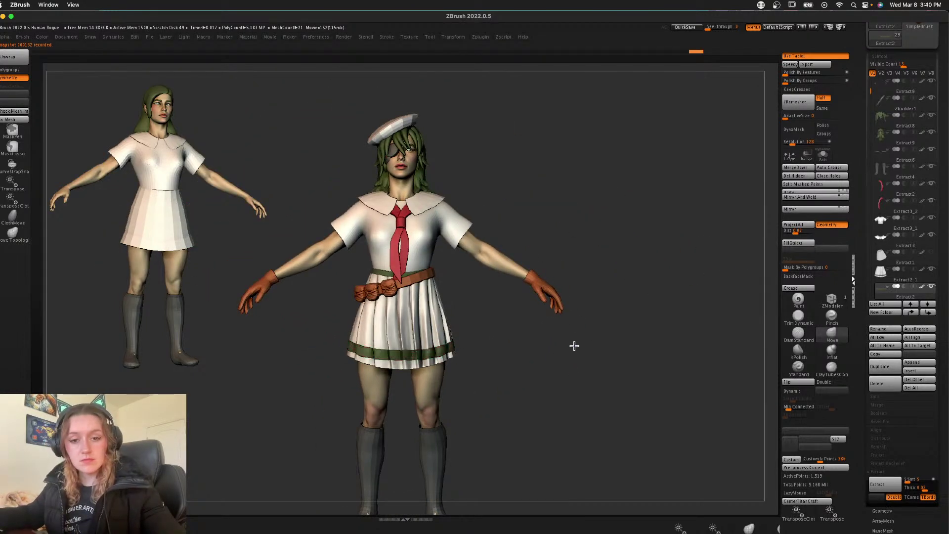
- Duplicate the green trim band and move the copy up the skirt, slightly above the original band
alt+drag(564, 361, 561, 370)
key(w)
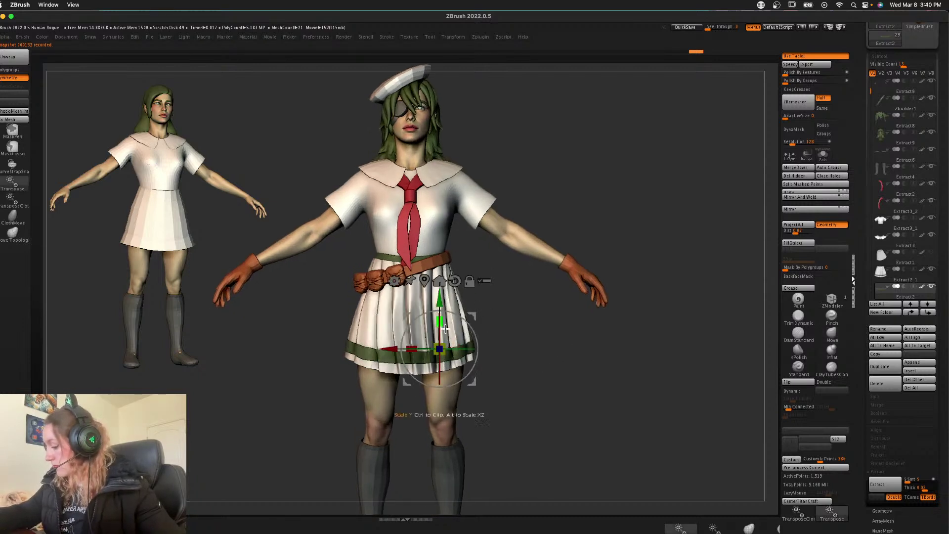
key(q)
key(w)
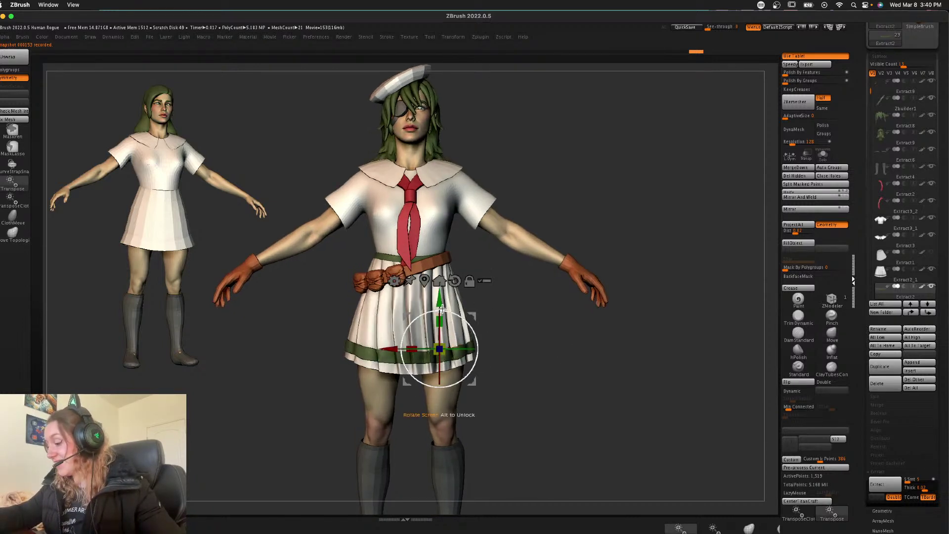
key(ctrl+shift+d)
drag(441, 303, 439, 283)
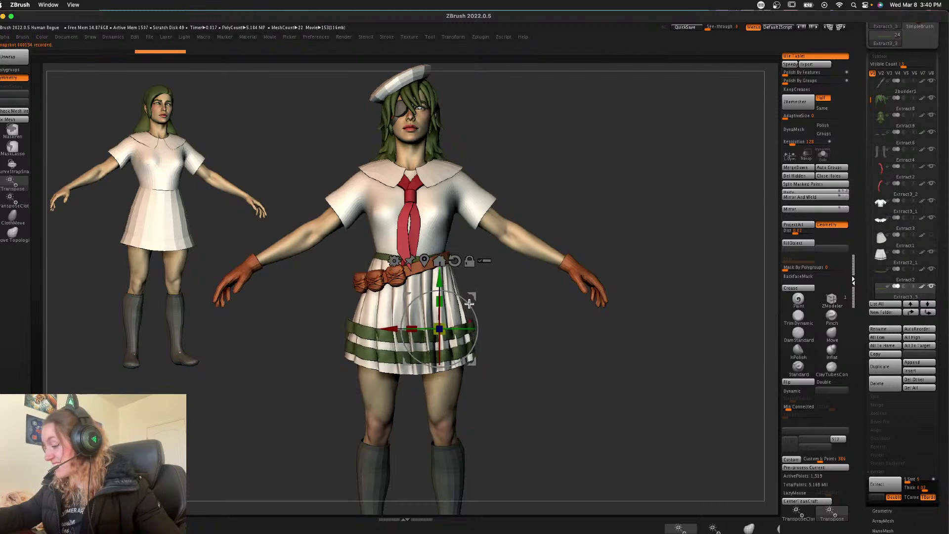
- Adjust the upper trim band across the front of the skirt with the Move brush so it sits over the pleats
alt+drag(527, 329, 530, 376)
key(q)
key(space)
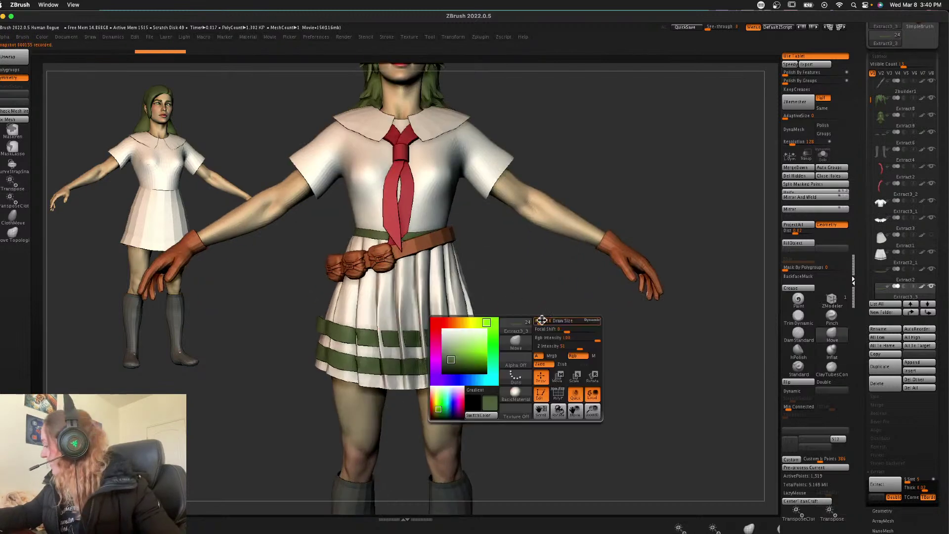
key(space)
mouse_move(476, 327)
mouse_down()
mouse_move(468, 324)
mouse_move(489, 324)
mouse_move(489, 334)
mouse_move(459, 351)
mouse_move(416, 344)
mouse_up()
key(space)
drag(518, 296, 536, 336)
drag(410, 347, 411, 354)
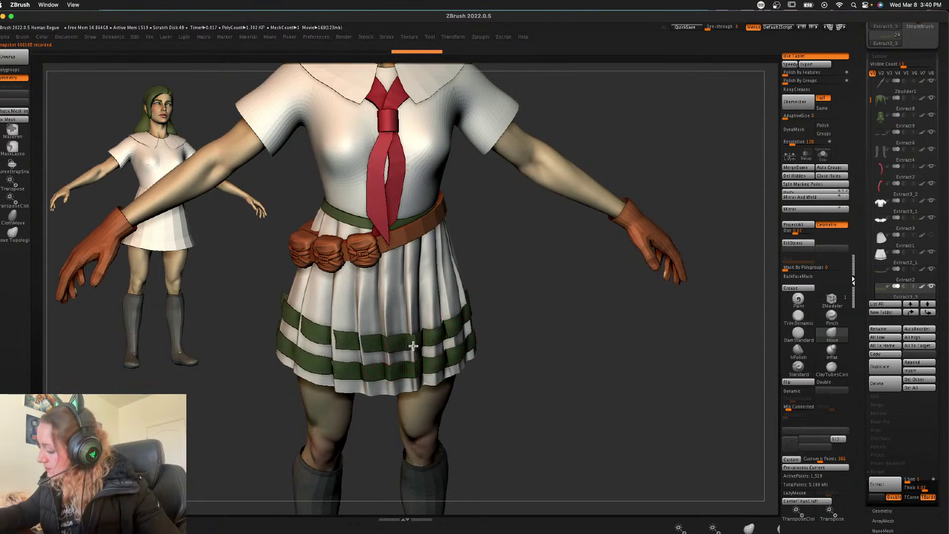
- Turn on double-sided display and fit the upper trim band over the pleats along the side and back of the skirt
drag(505, 323, 548, 319)
drag(421, 331, 435, 405)
drag(659, 290, 717, 316)
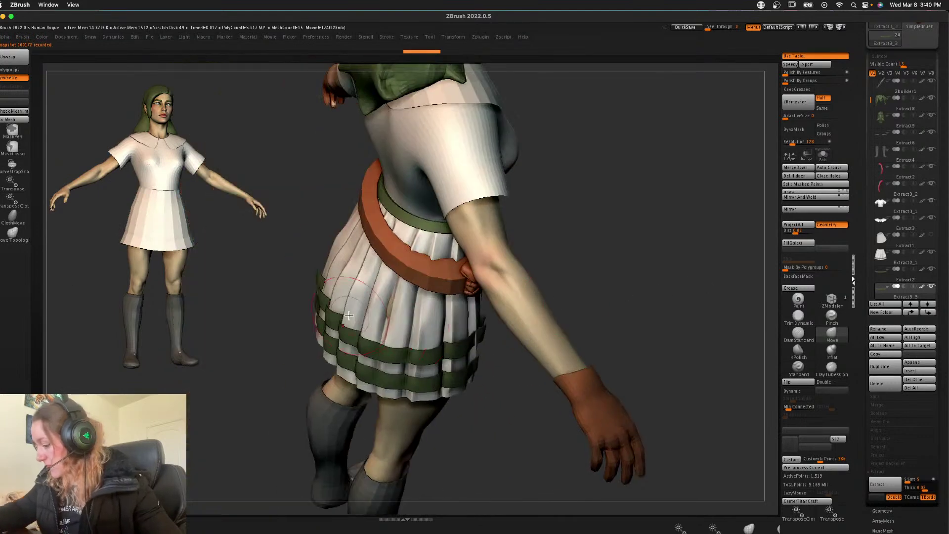
click(831, 382)
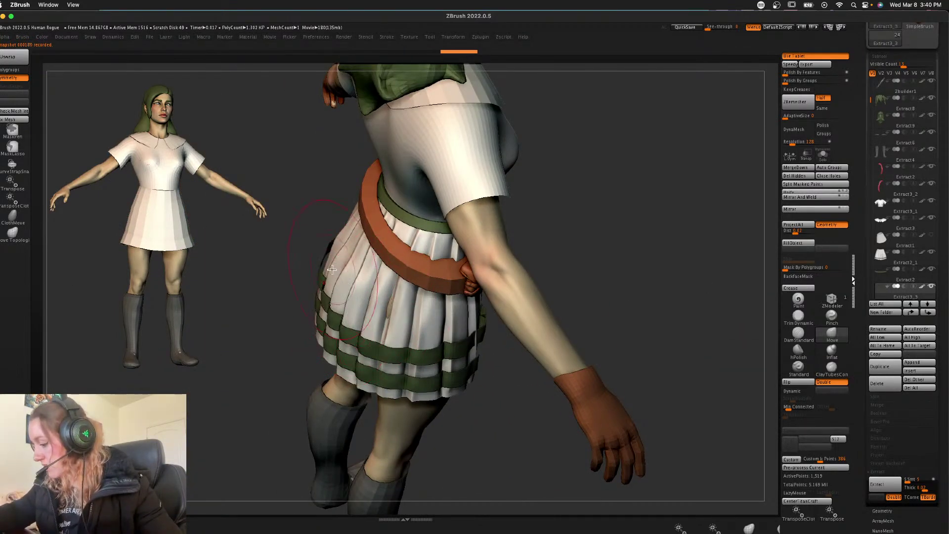
drag(620, 293, 392, 344)
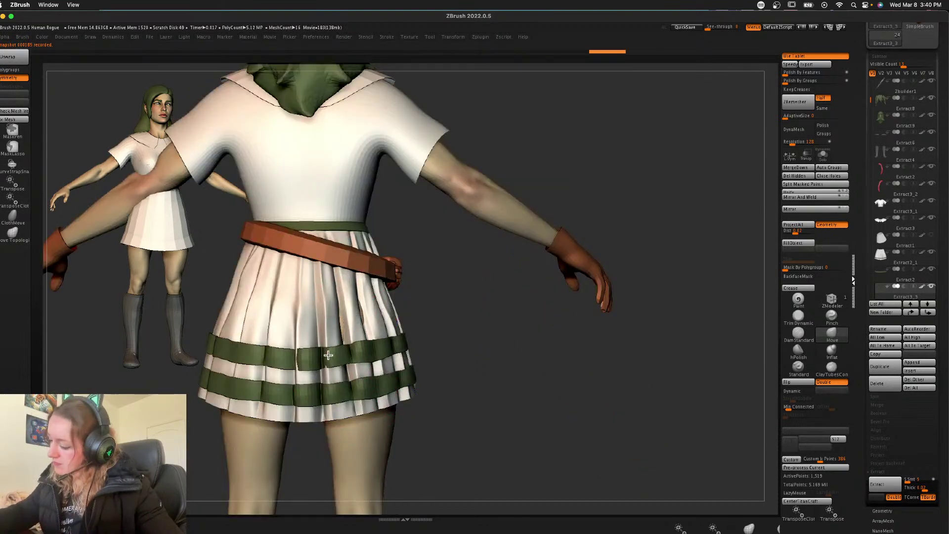
mouse_move(496, 358)
mouse_down()
mouse_move(551, 384)
mouse_move(534, 407)
mouse_move(466, 407)
mouse_move(505, 365)
mouse_up()
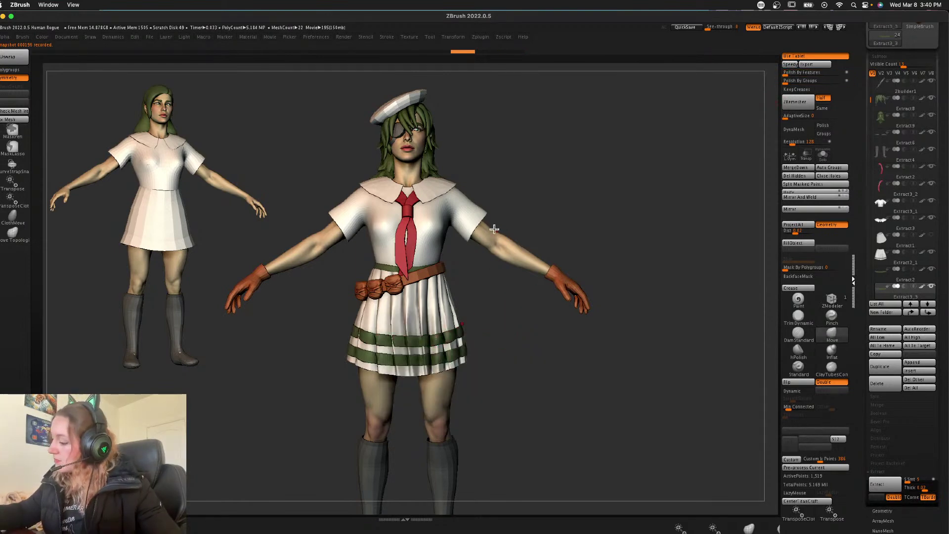
- Duplicate the shirt subtool and isolate the copy in Solo mode
alt+click(471, 216)
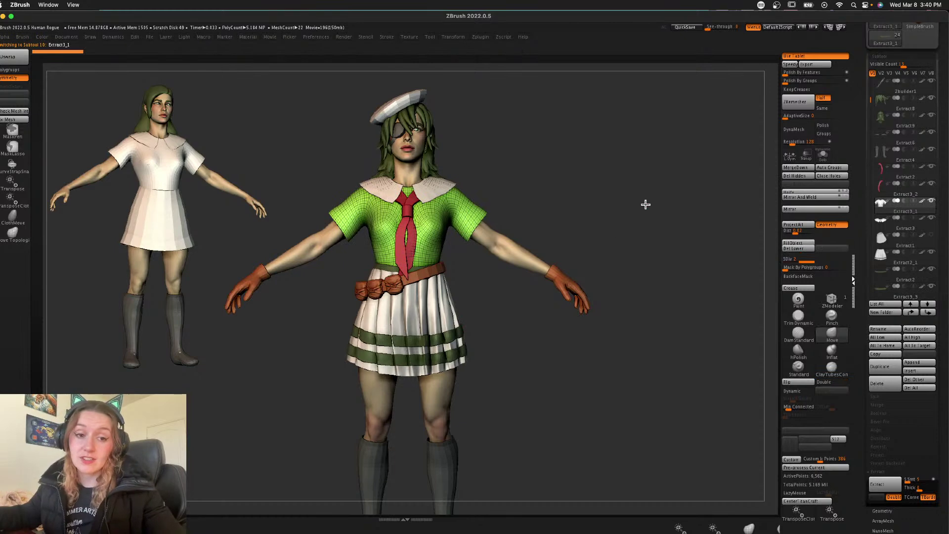
key(shift+f)
alt+drag(603, 233, 556, 374)
alt+drag(614, 223, 576, 240)
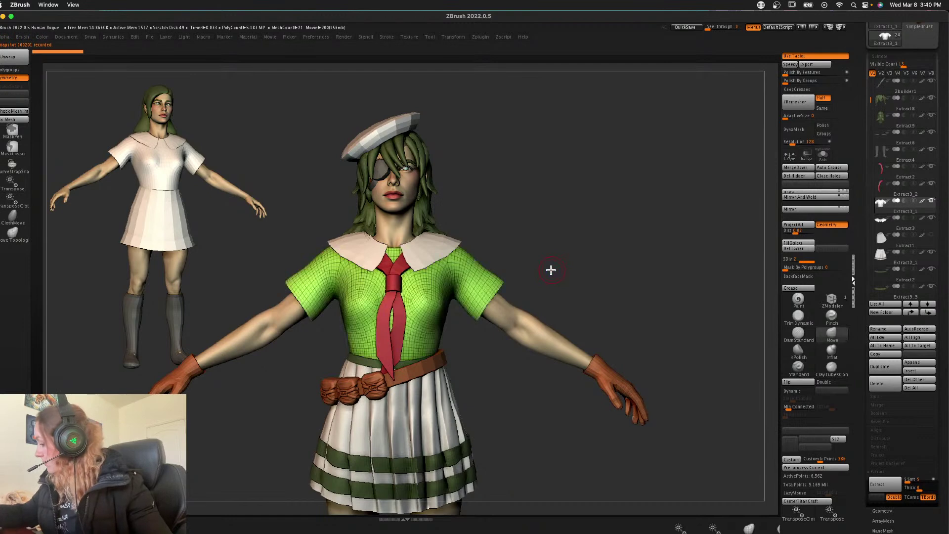
click(870, 370)
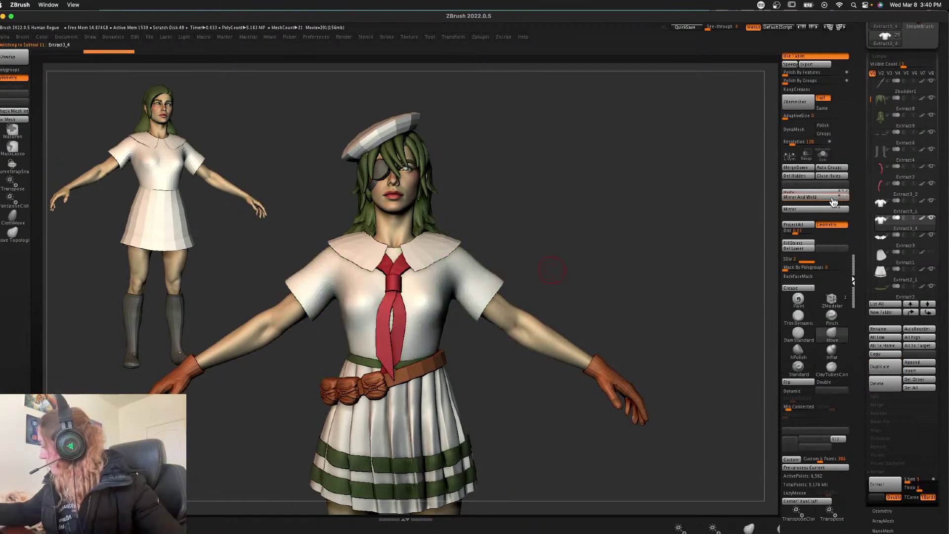
click(823, 155)
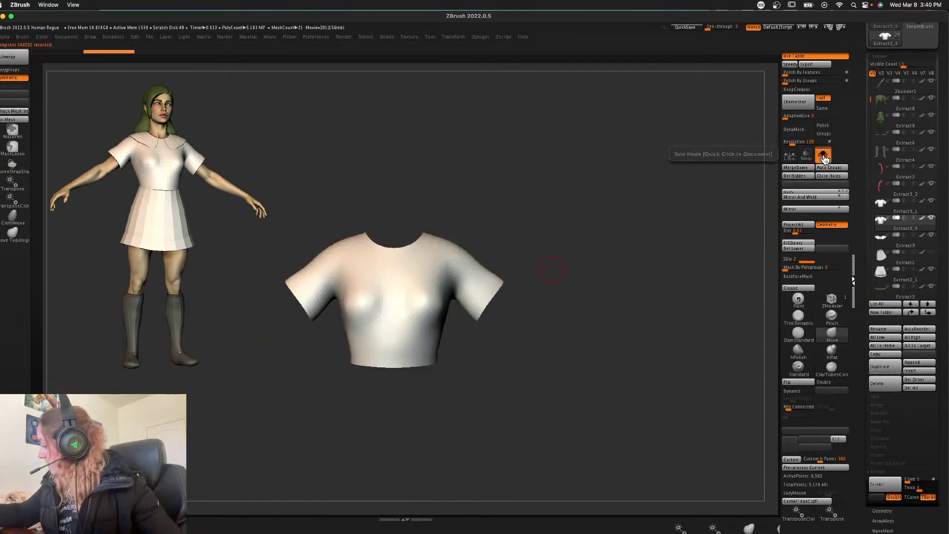
- Frame the shirt copy's mesh borders with curves and generate straps along them with the CurveStrapSnap brush
click(387, 37)
click(423, 232)
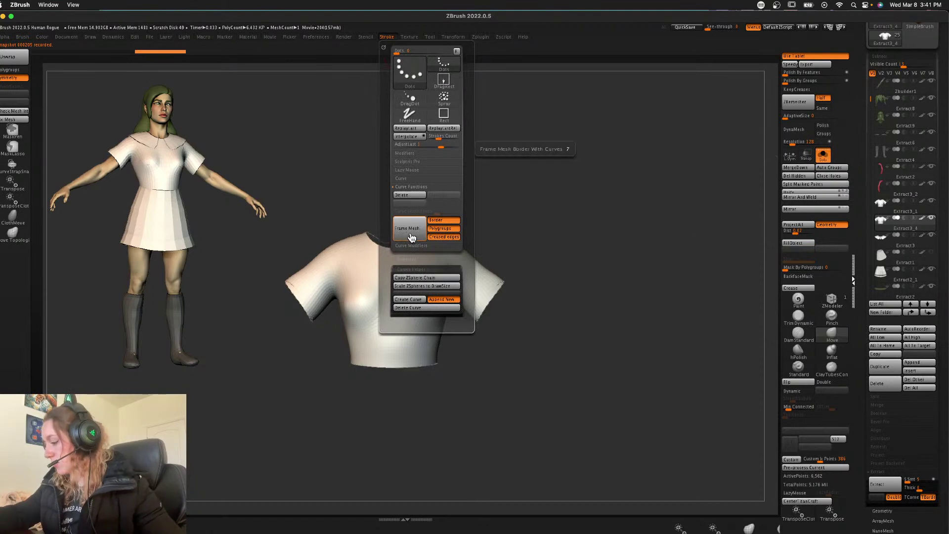
click(13, 171)
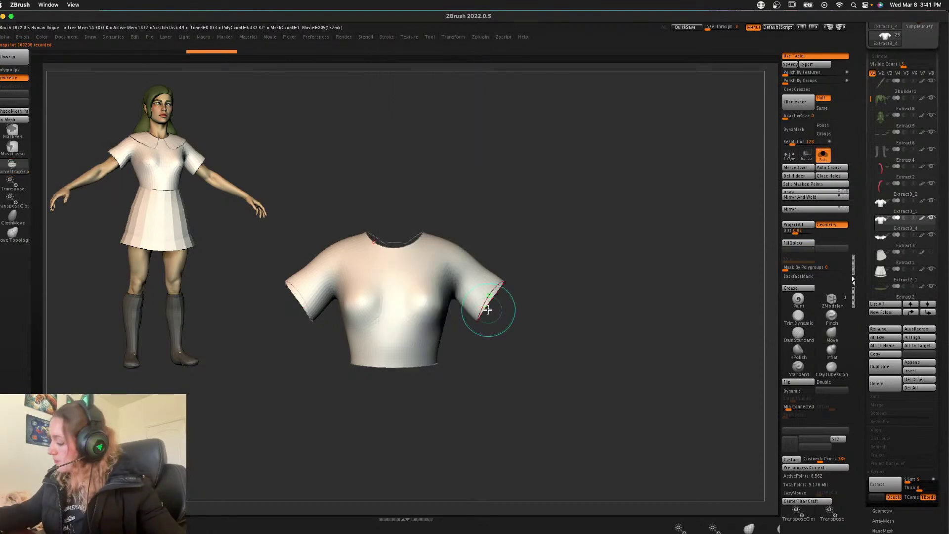
click(487, 313)
click(502, 293)
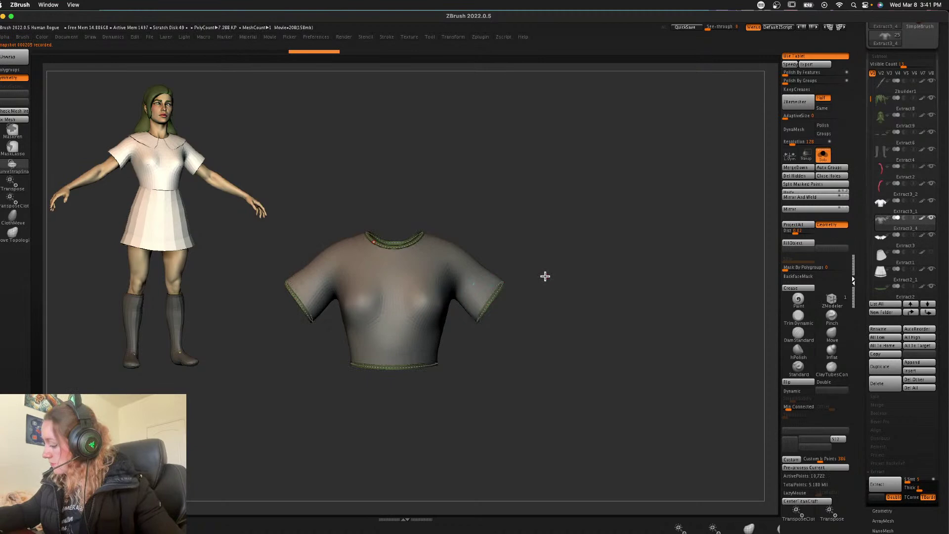
- Enlarge the brush and update the curves to widen the straps around the shirt's neckline, sleeves and hem
key(space)
drag(547, 278, 548, 276)
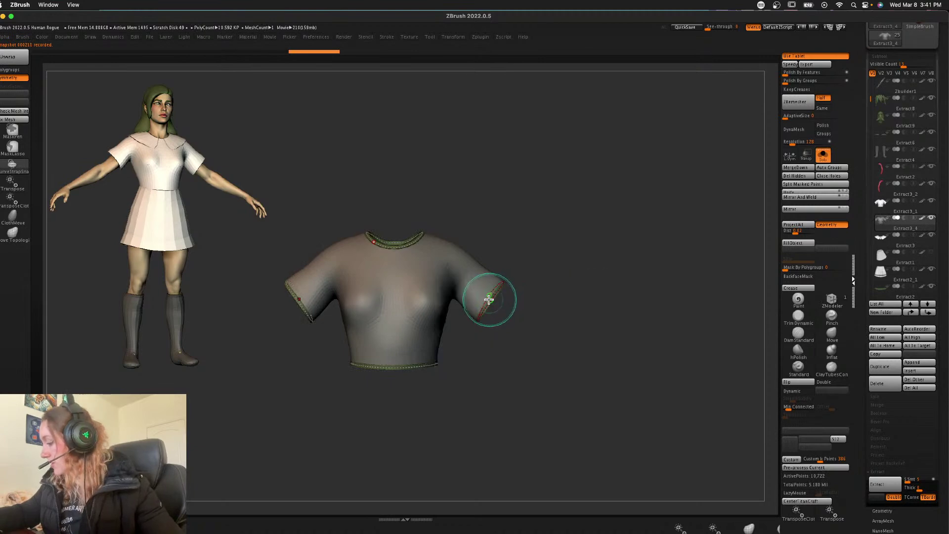
click(488, 298)
key(space)
click(497, 298)
- Split the straps from the masked shirt copy into their own subtool and isolate them
click(823, 155)
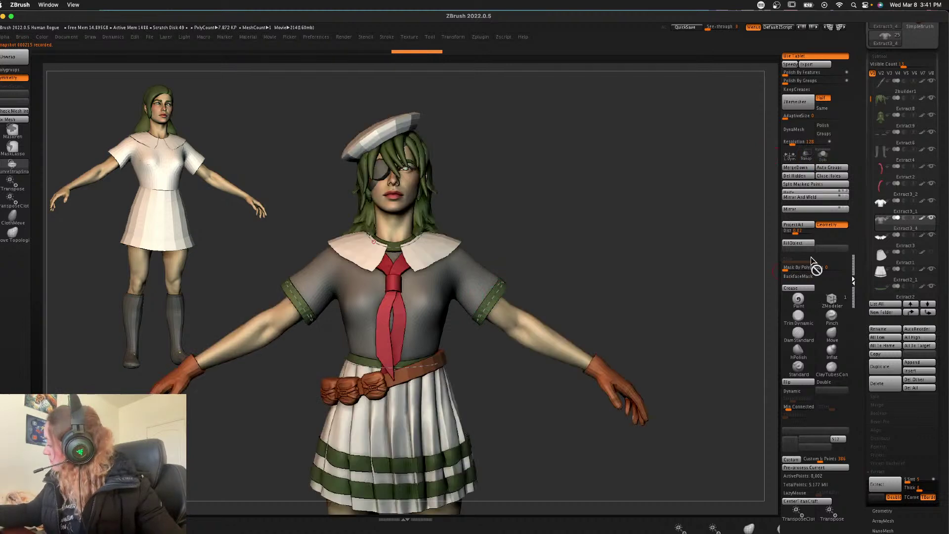
click(807, 191)
key(space)
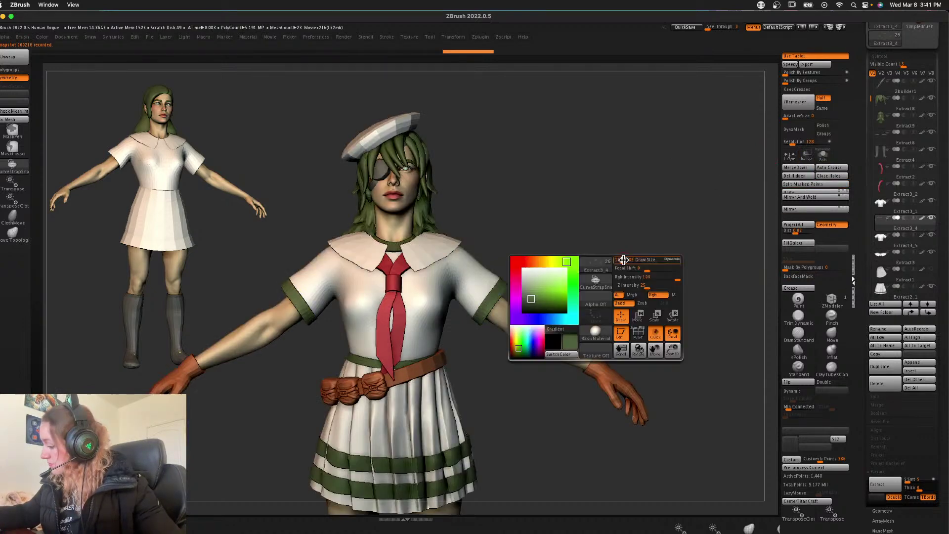
click(827, 155)
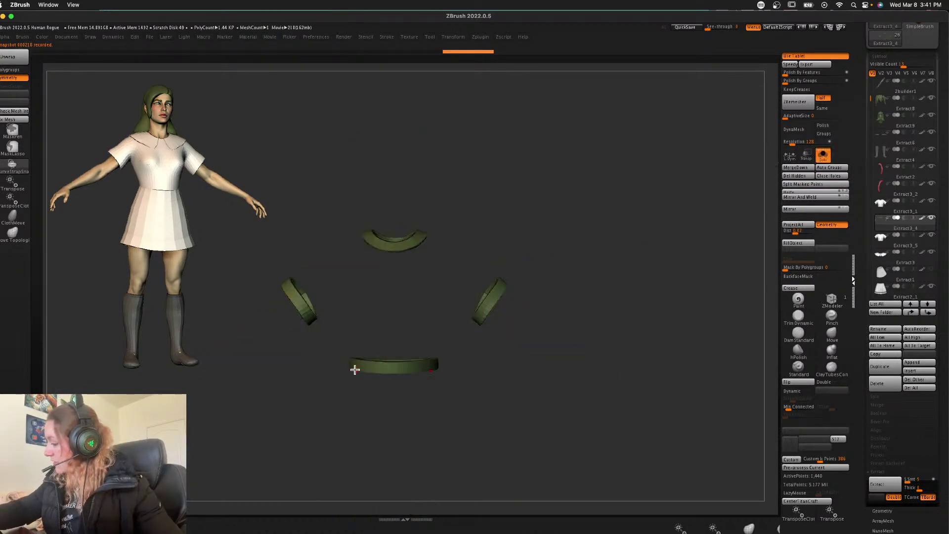
- Auto-group the straps, hide and delete the hem strap, and apply Mirror And Weld to the remaining trim
click(834, 171)
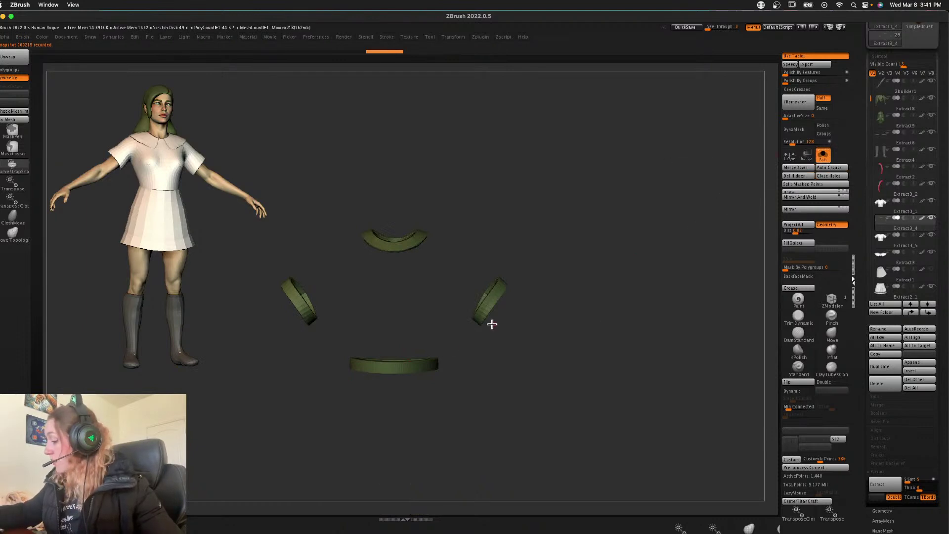
ctrl+alt+shift+click(385, 369)
key(shift+f)
click(494, 298)
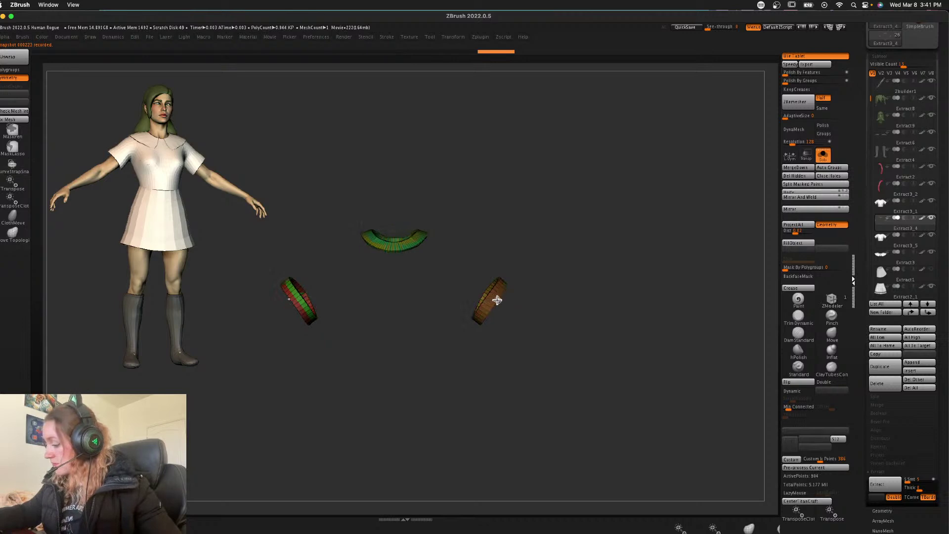
click(806, 178)
click(809, 197)
- Show the full character and fill the shirt trim with green
click(823, 155)
key(space)
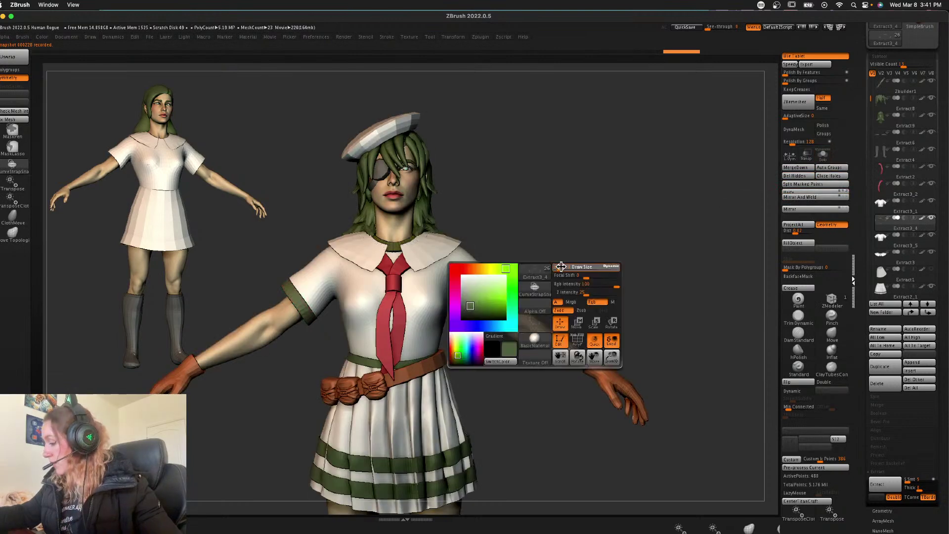
click(798, 243)
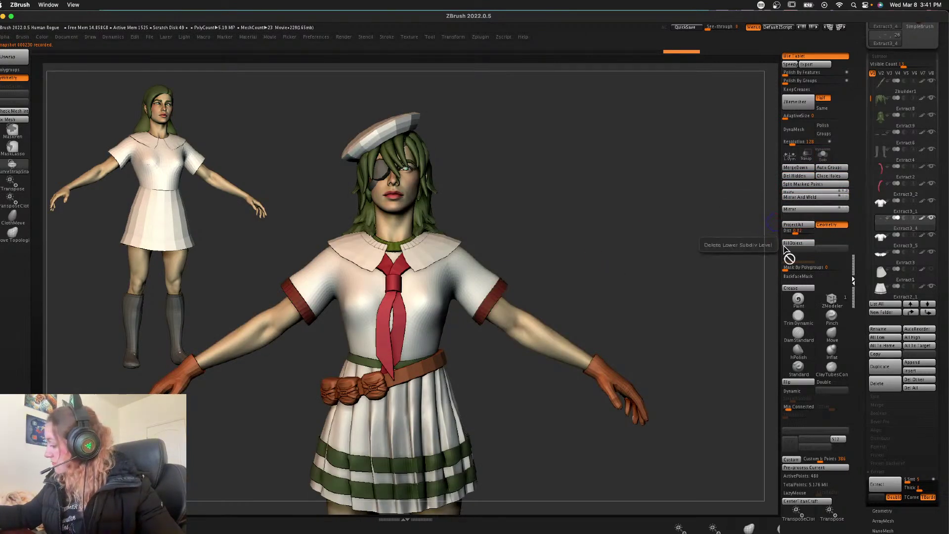
- Select the sailor collar, check its topology in isolation, and fill it with green
alt+click(448, 259)
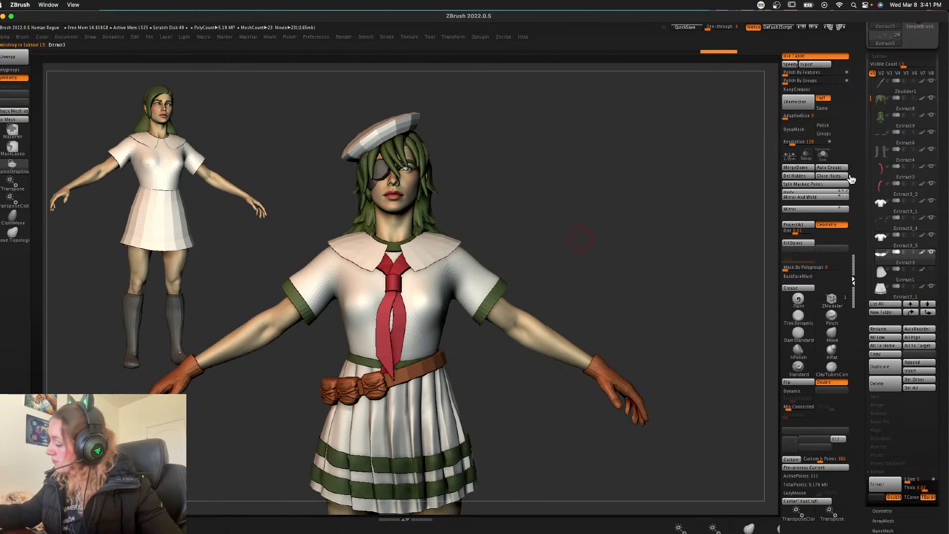
click(823, 155)
alt+drag(609, 232, 624, 254)
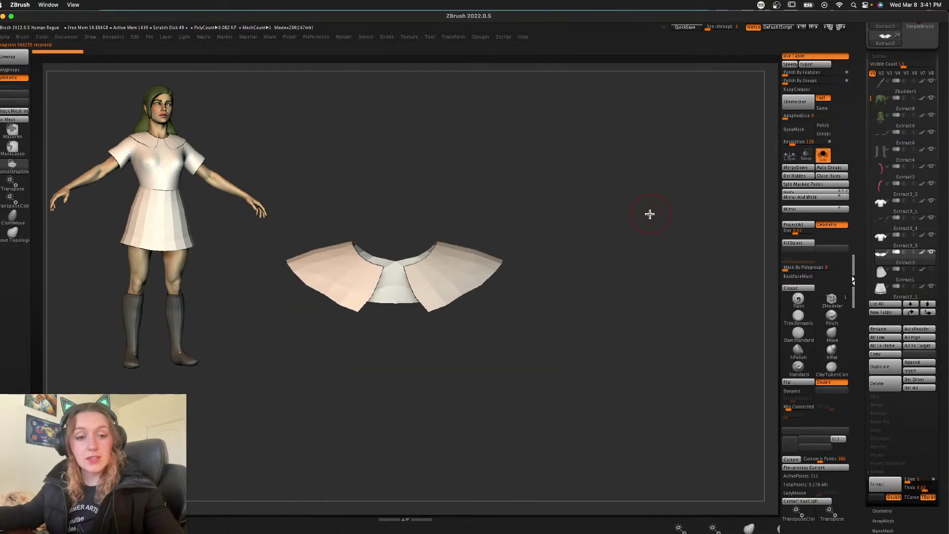
right_click(547, 311)
key(shift+f)
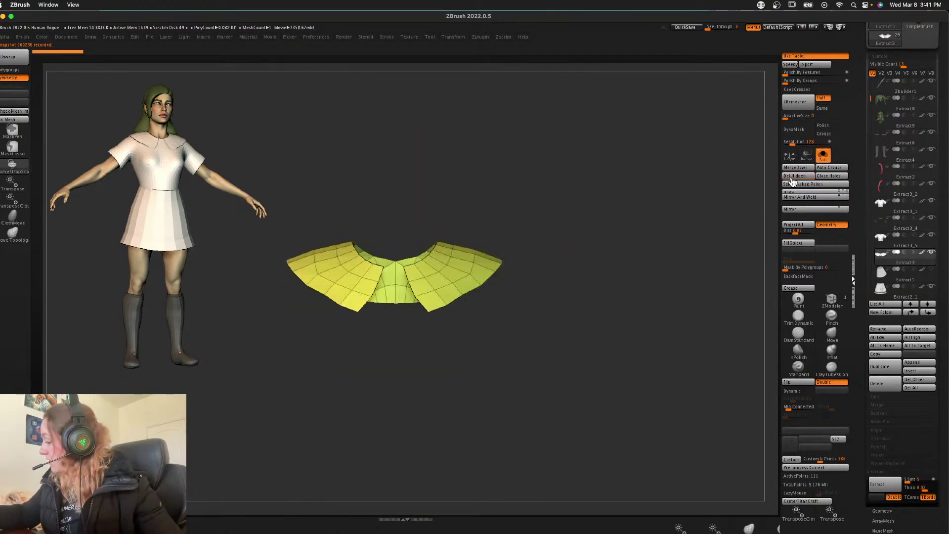
key(shift+f)
click(823, 154)
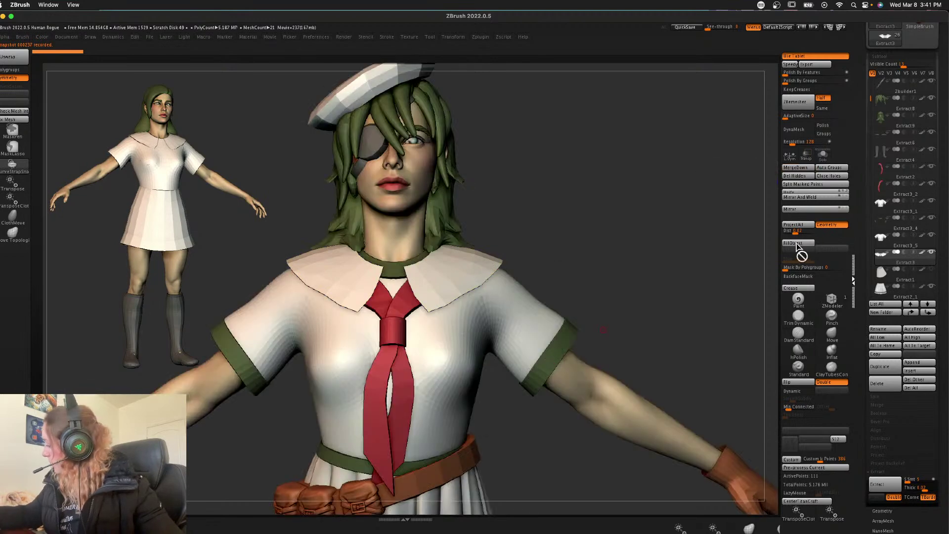
click(796, 243)
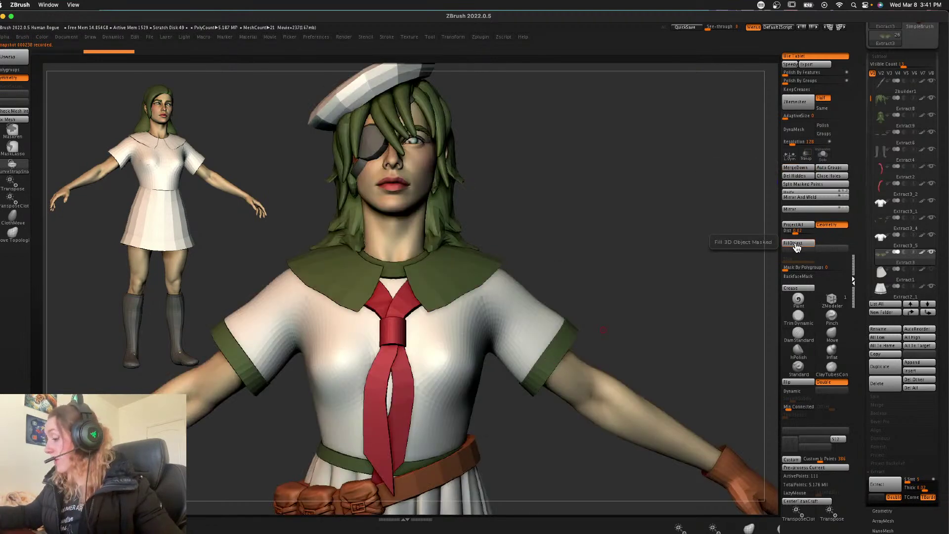
- Give the collar Dynamic Subdiv thickness of about 0.013 with no smooth subdivision and an offset of about -73, and check its fit
click(823, 154)
shift+drag(616, 268, 633, 285)
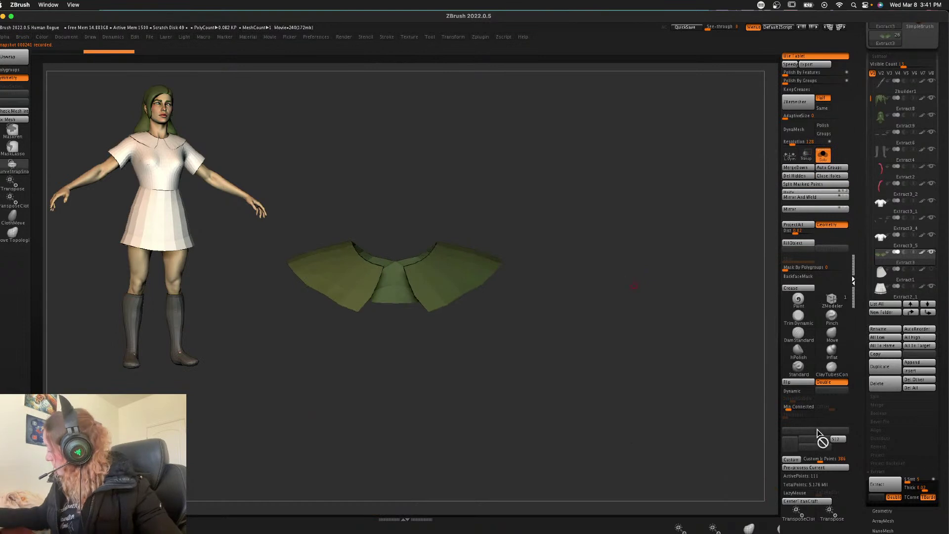
click(801, 392)
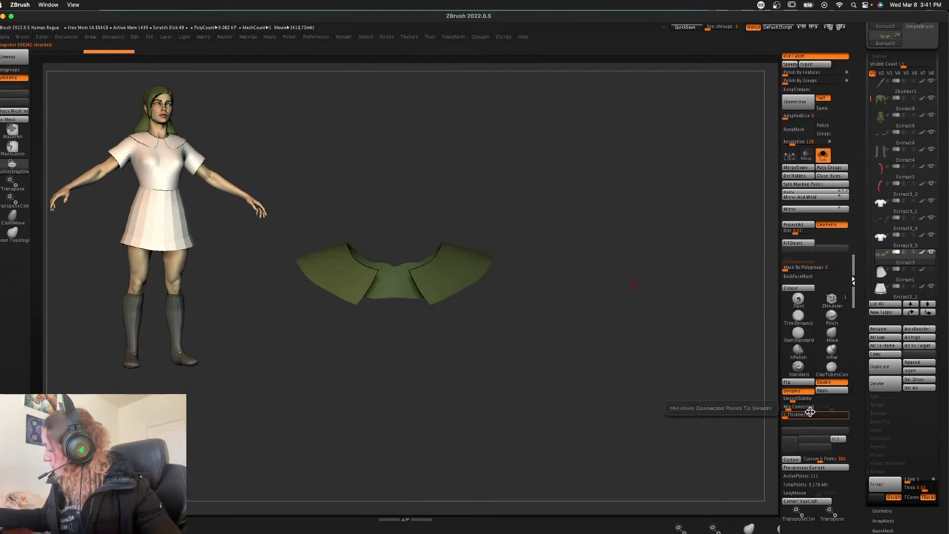
drag(789, 415, 820, 404)
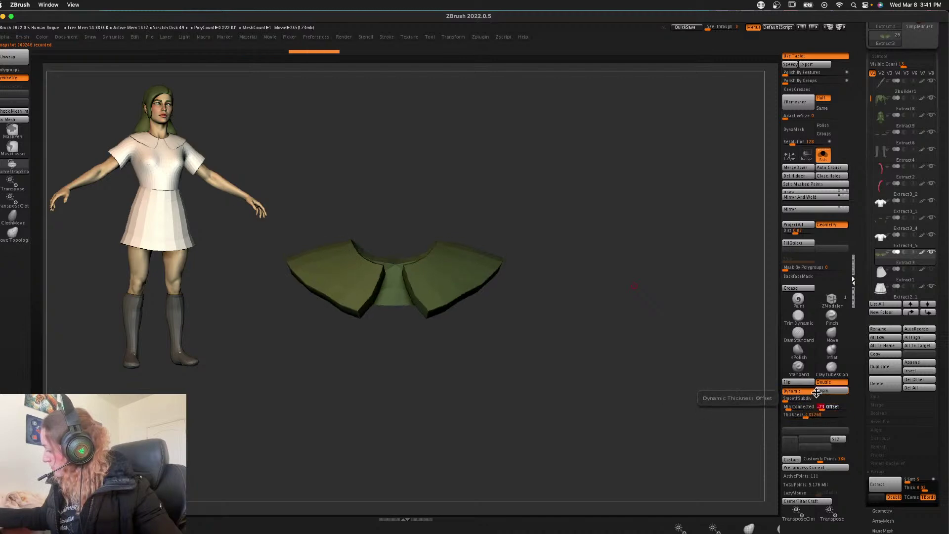
click(823, 154)
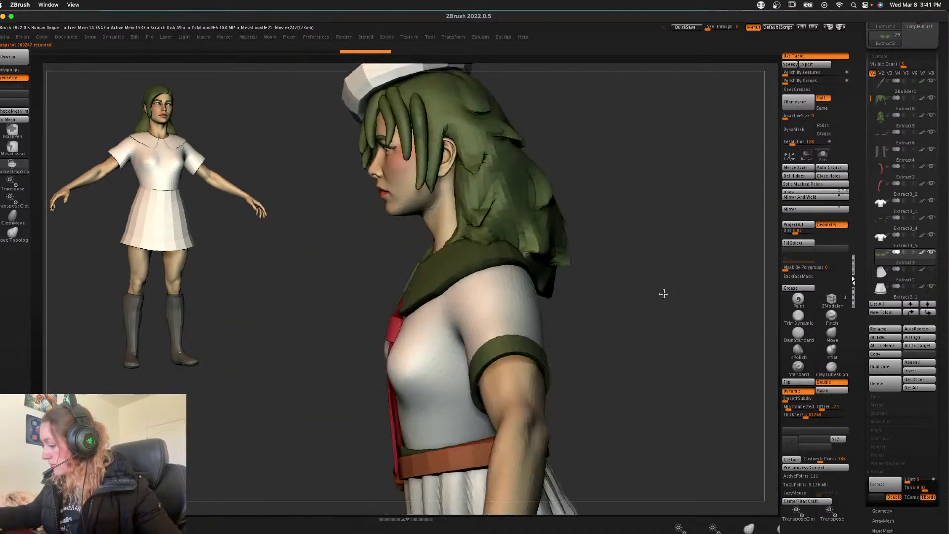
drag(664, 293, 682, 293)
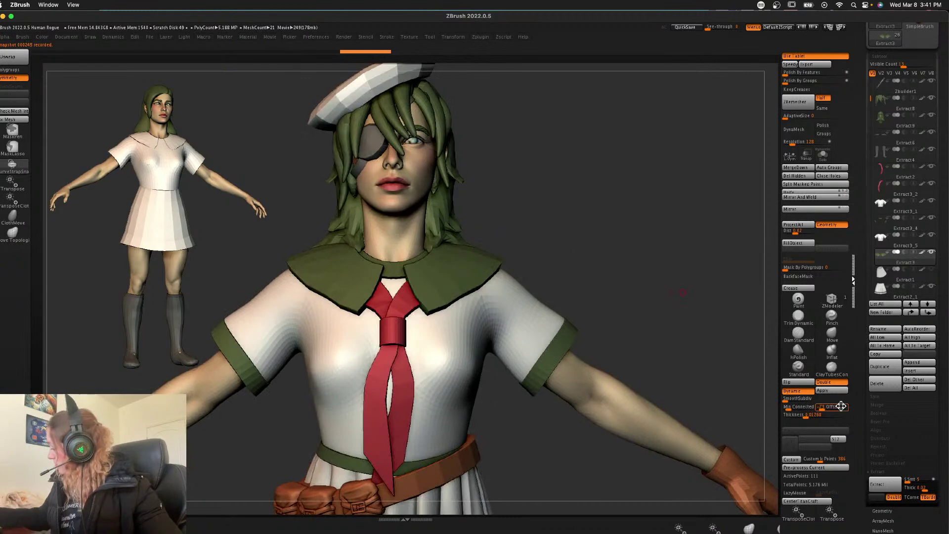
click(822, 155)
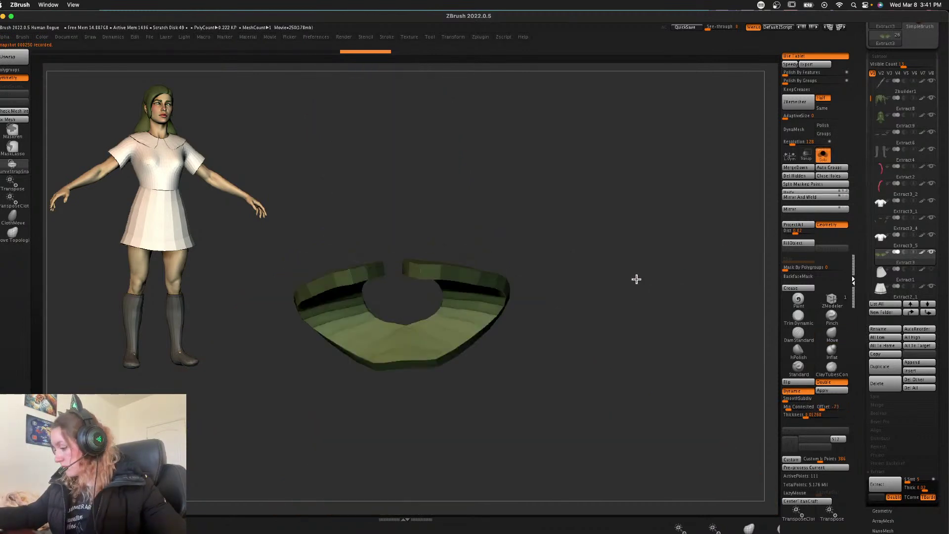
- Show the full character and apply the sailor collar's Dynamic Subdiv thickness as real geometry
click(818, 157)
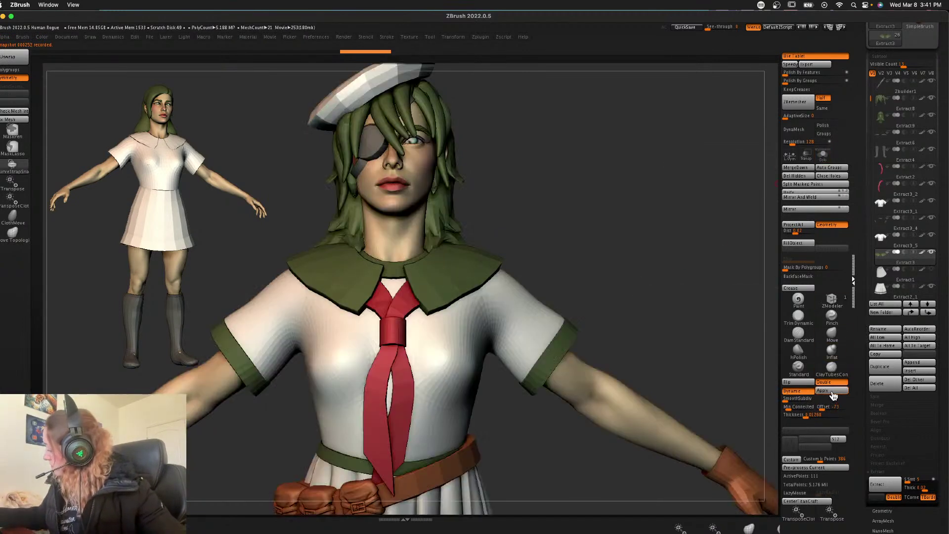
click(792, 391)
click(799, 289)
key(d)
key(super+z)
key(super+z)
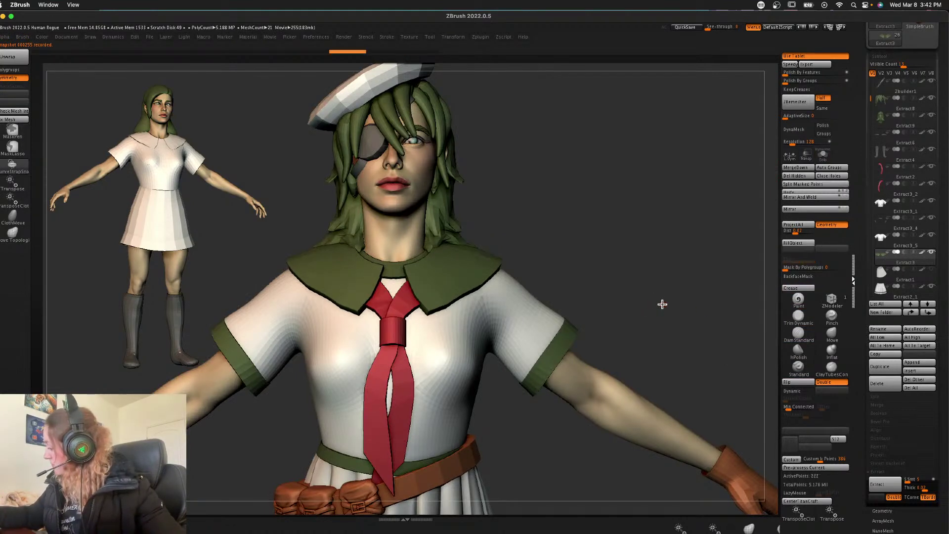
- Try to run a CurveStrapSnap trim along curves framed on the collar's edges and split it from the collar
click(388, 38)
click(409, 230)
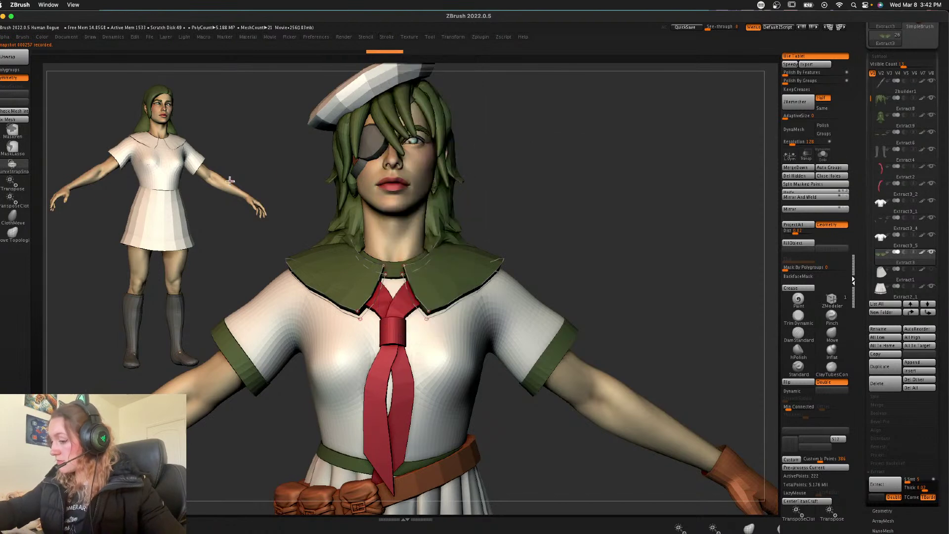
click(19, 168)
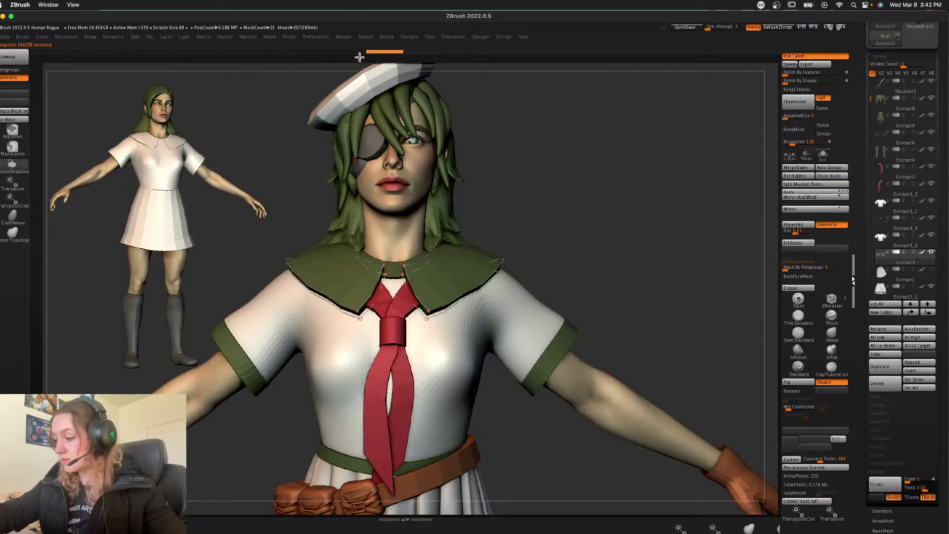
click(467, 295)
key(s)
click(492, 276)
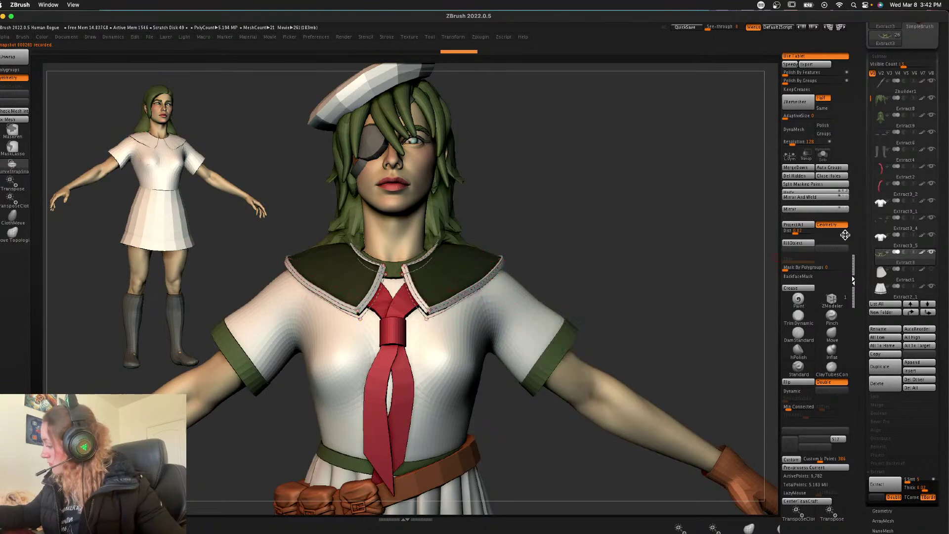
click(806, 193)
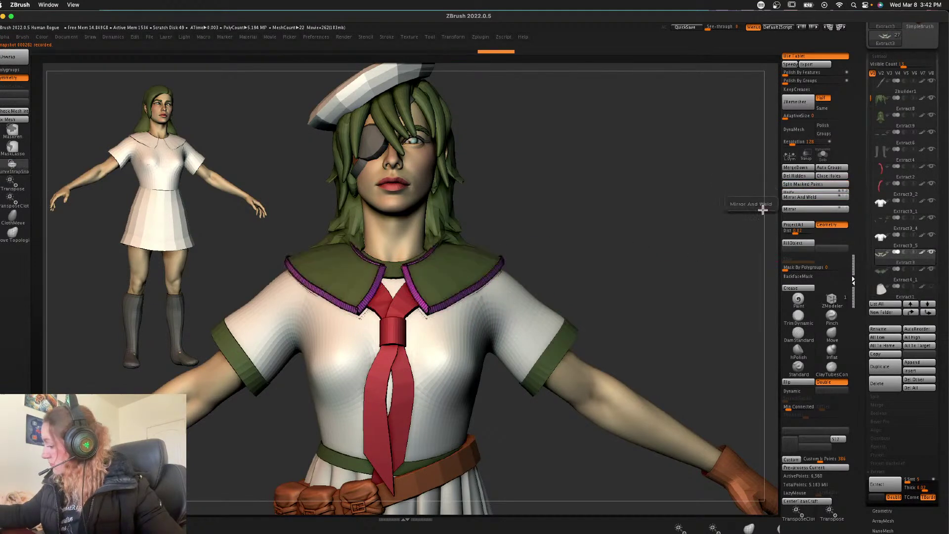
- Auto-group the new trim in isolation, try hiding its separate pieces, and delete the trim subtool
click(823, 155)
drag(642, 235, 760, 302)
key(shift+f)
click(830, 170)
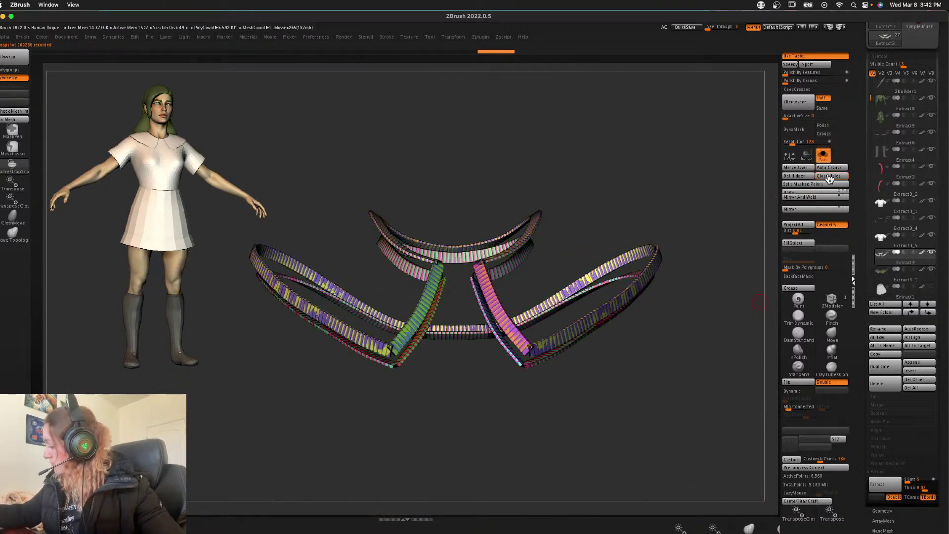
ctrl+shift+click(506, 320)
ctrl+shift+click(505, 320)
key(shift+f)
key(shift+f)
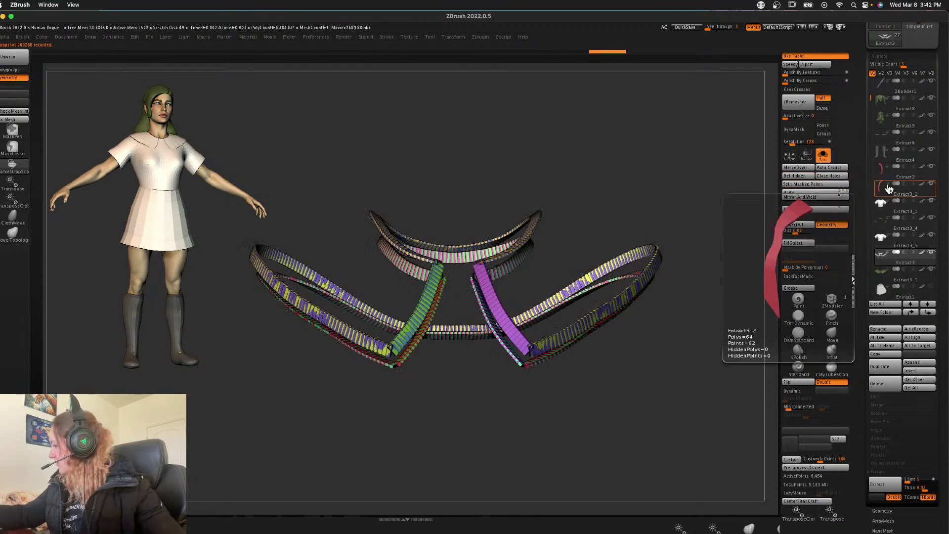
click(883, 385)
click(805, 401)
click(822, 158)
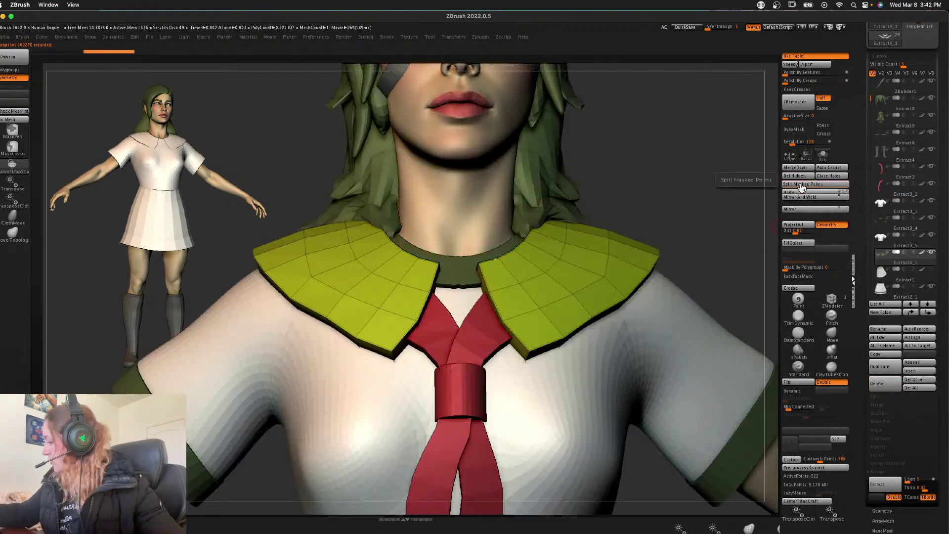
- Isolate the collar, turn off creased-edge and polygroup framing, and frame the collar mesh with curves
key(shift+f)
click(822, 157)
drag(715, 191, 668, 195)
key(shift+f)
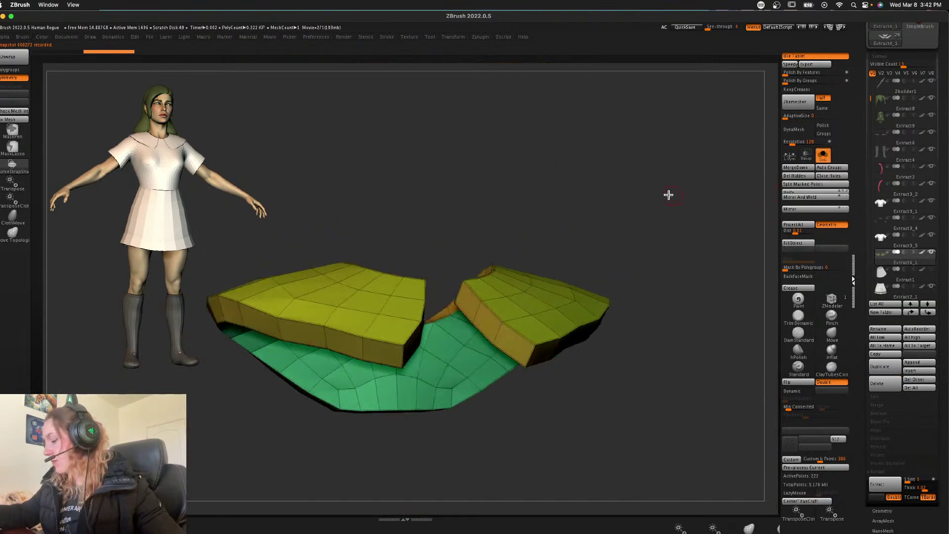
click(387, 37)
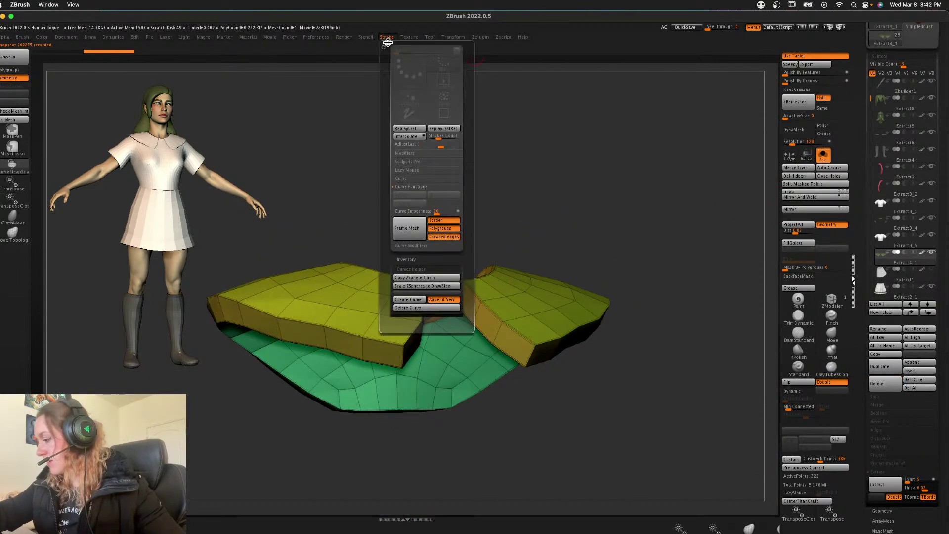
click(452, 237)
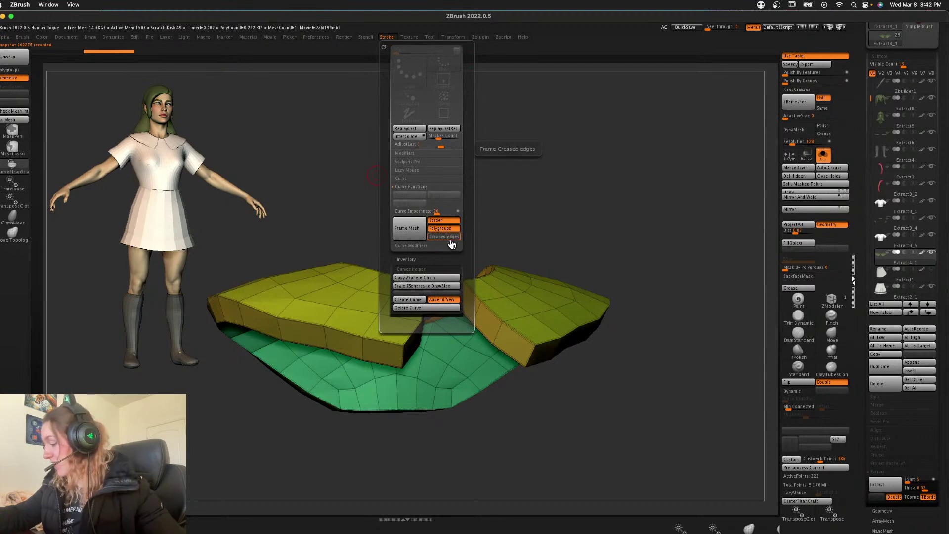
click(451, 229)
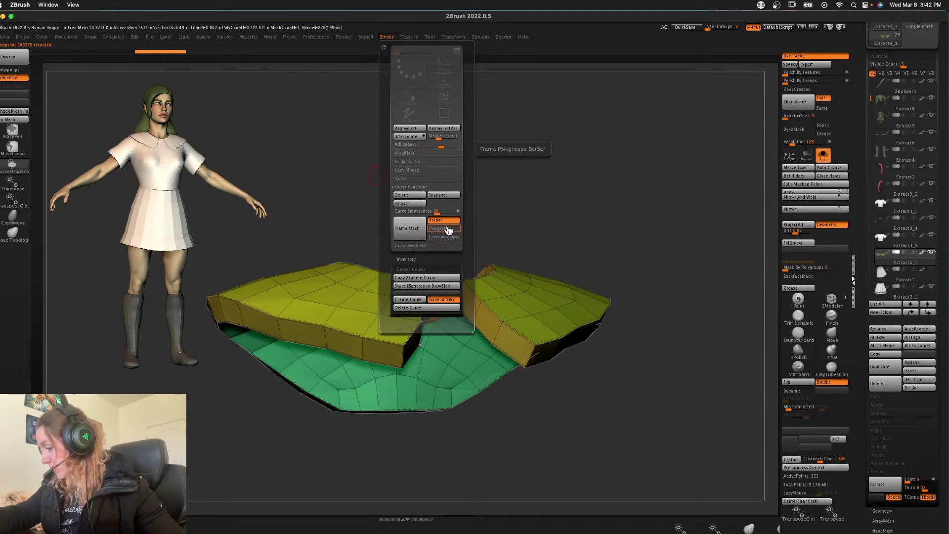
click(414, 235)
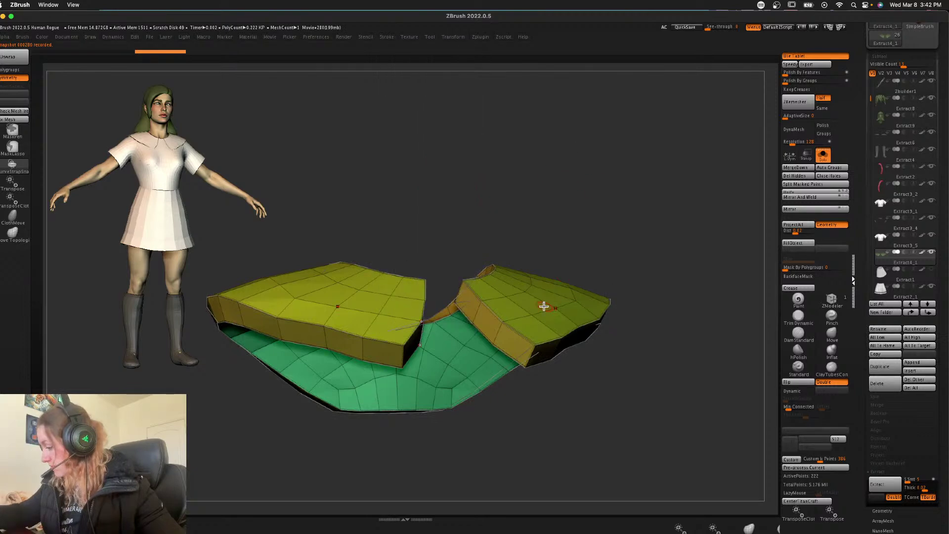
- Apply the CurveStrapSnap trim along the framed collar edges and split it from the collar as a separate subtool
shift+drag(707, 255, 705, 267)
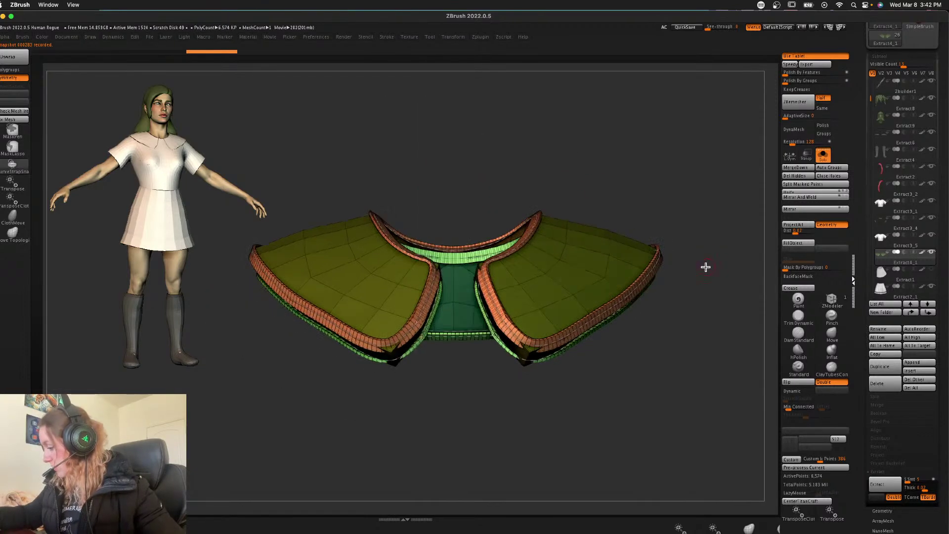
click(807, 193)
click(823, 155)
- Adjust the collar trim's front corners and neck edge with the Move brush so it follows the collar
key(w)
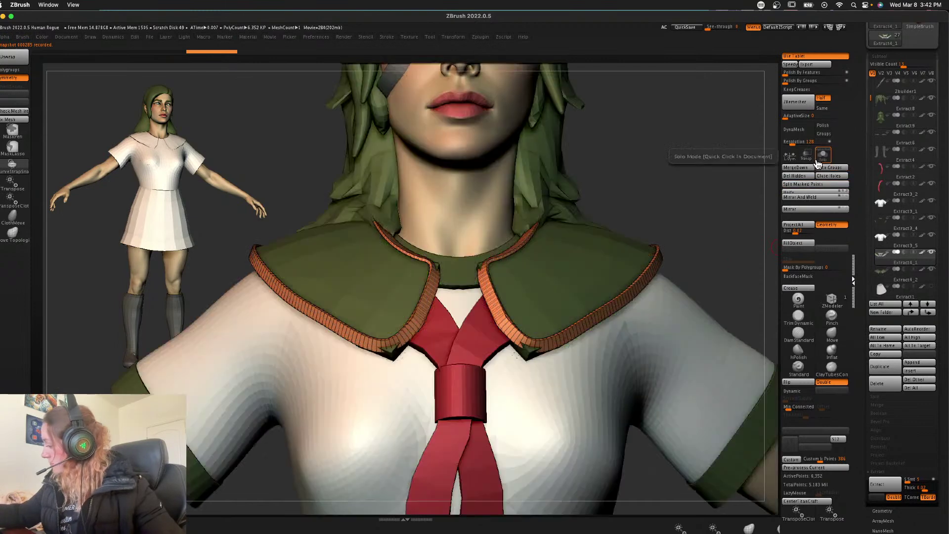
click(502, 268)
key(shift+f)
drag(561, 279, 579, 271)
key(q)
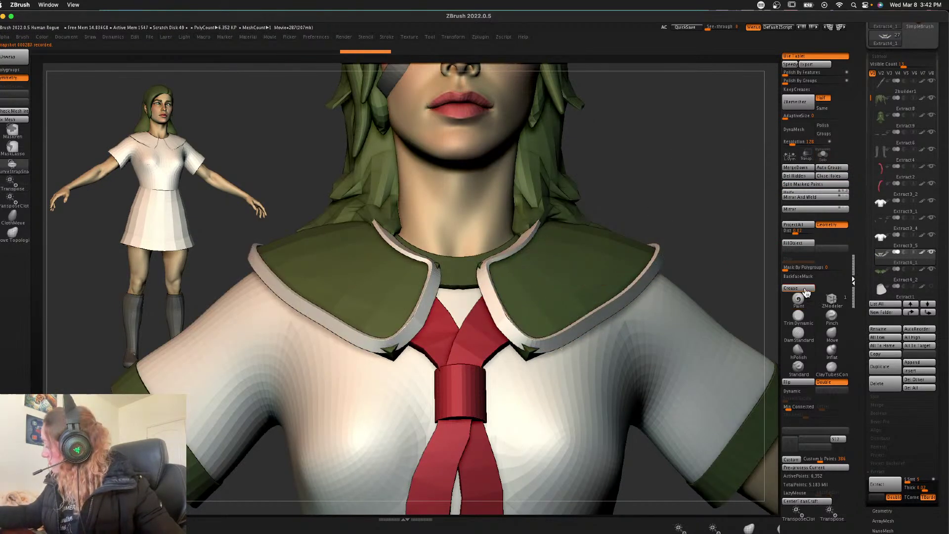
key(space)
key(space)
drag(527, 351, 524, 351)
drag(527, 342, 524, 340)
drag(497, 269, 493, 267)
mouse_move(699, 158)
alt+mouse_down()
mouse_move(693, 202)
mouse_move(617, 233)
alt+mouse_up()
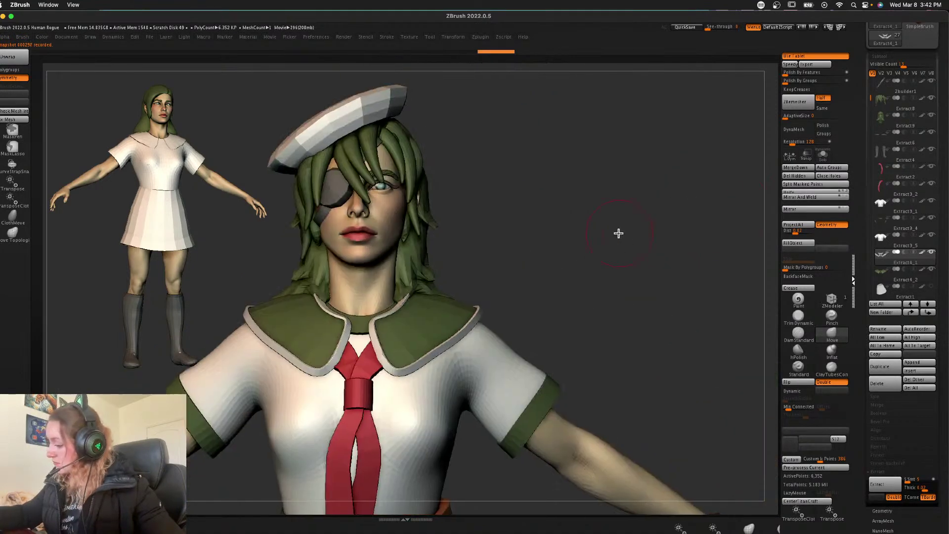
key(shift+f)
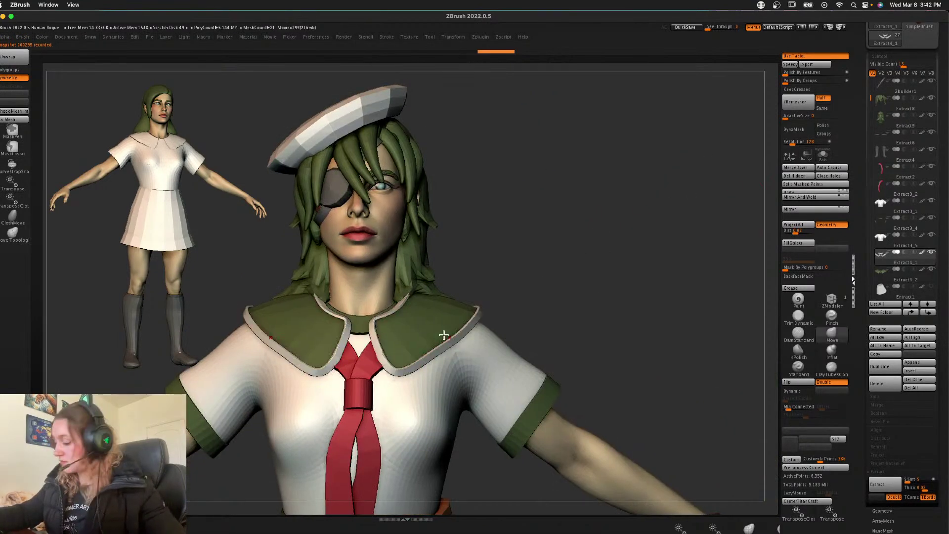
- Select the green sailor collar, subdivide it once, and move it to the top of the subtool list
alt+click(434, 326)
key(ctrl+d)
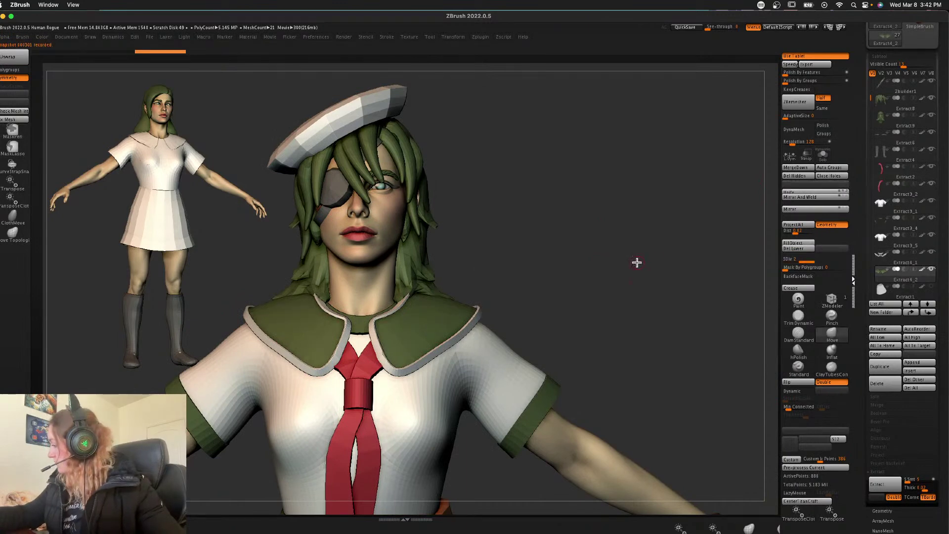
drag(905, 65, 914, 65)
shift+click(906, 382)
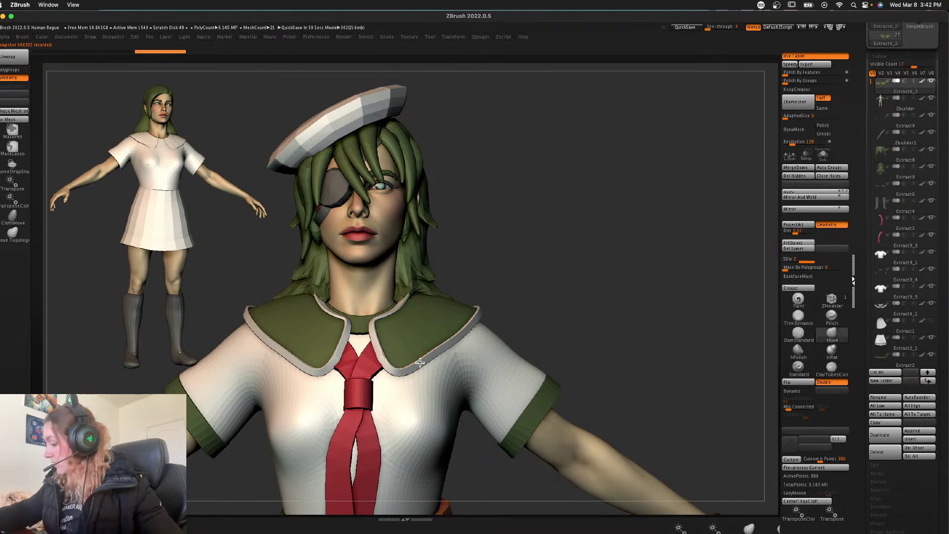
- Select the collar trim and merge it down with the green collar into one subtool
alt+click(434, 357)
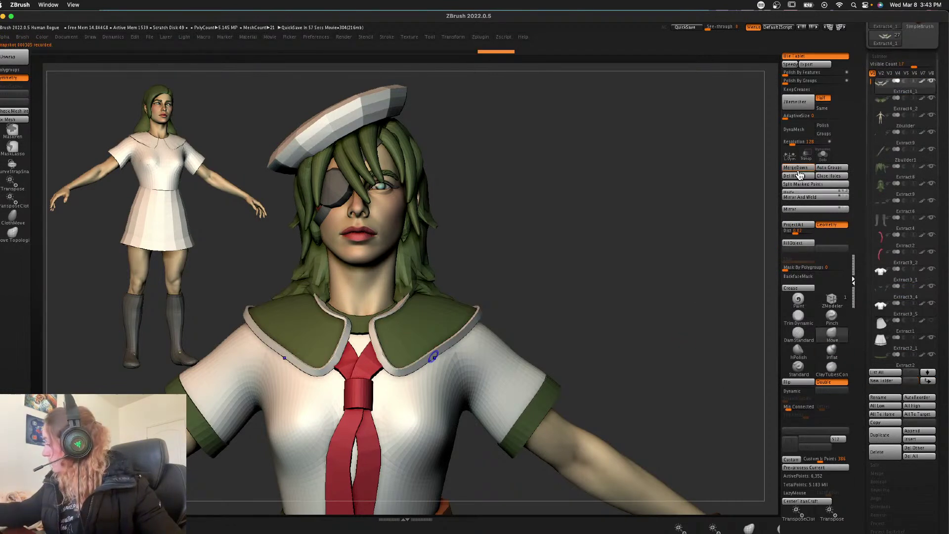
click(910, 382)
click(776, 191)
- Widen the merged collar over the shoulders by pulling its outer corners and edges outward with the Move brush
mouse_move(467, 357)
mouse_down()
mouse_move(478, 362)
mouse_move(489, 340)
mouse_move(495, 345)
mouse_move(479, 332)
mouse_up()
key(space)
key(space)
drag(416, 305, 431, 292)
drag(400, 359, 394, 354)
drag(497, 331, 509, 330)
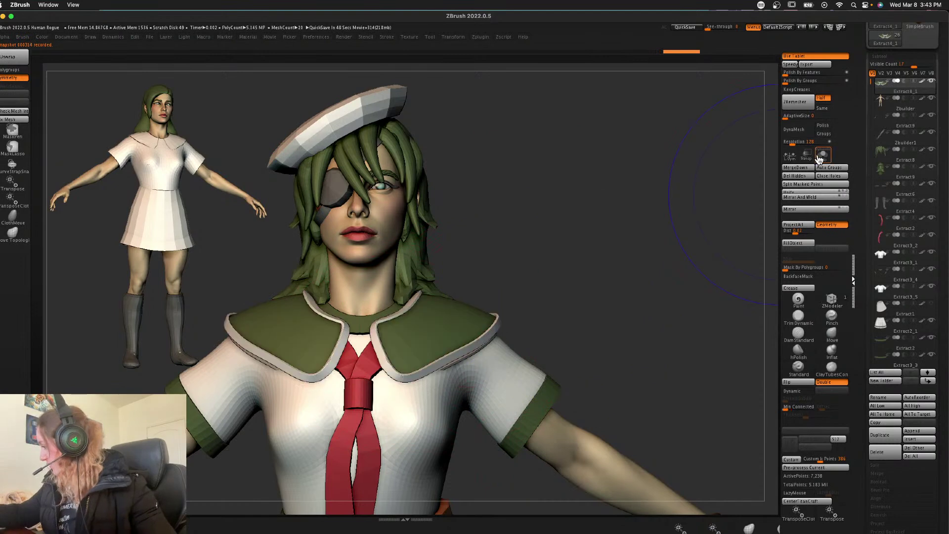
- Check the trimmed collar in isolation, show the full character, and refine the collar's edges with the Move brush
click(820, 156)
drag(585, 305, 595, 309)
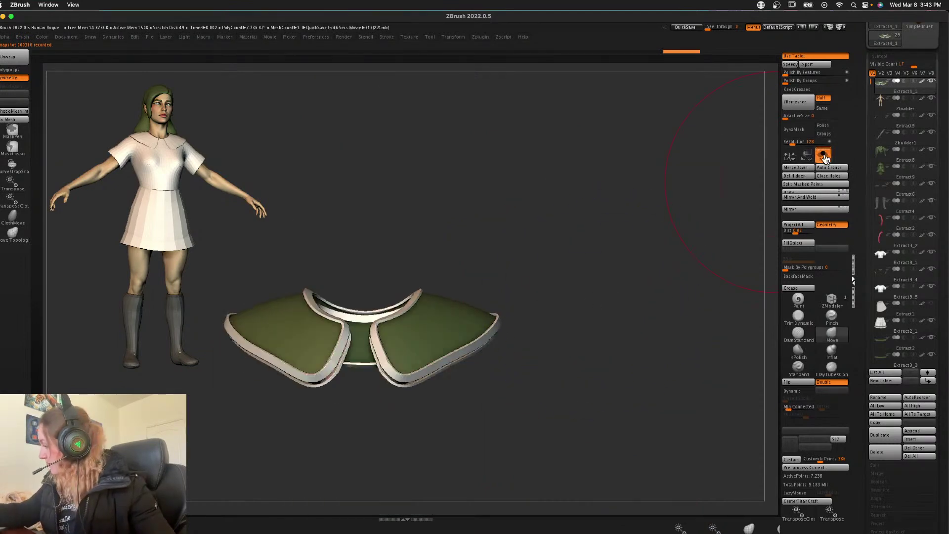
click(824, 156)
mouse_move(657, 263)
mouse_down()
mouse_move(644, 264)
mouse_move(664, 265)
mouse_up()
drag(544, 344, 549, 343)
drag(642, 307, 601, 316)
drag(584, 350, 554, 182)
drag(516, 297, 525, 296)
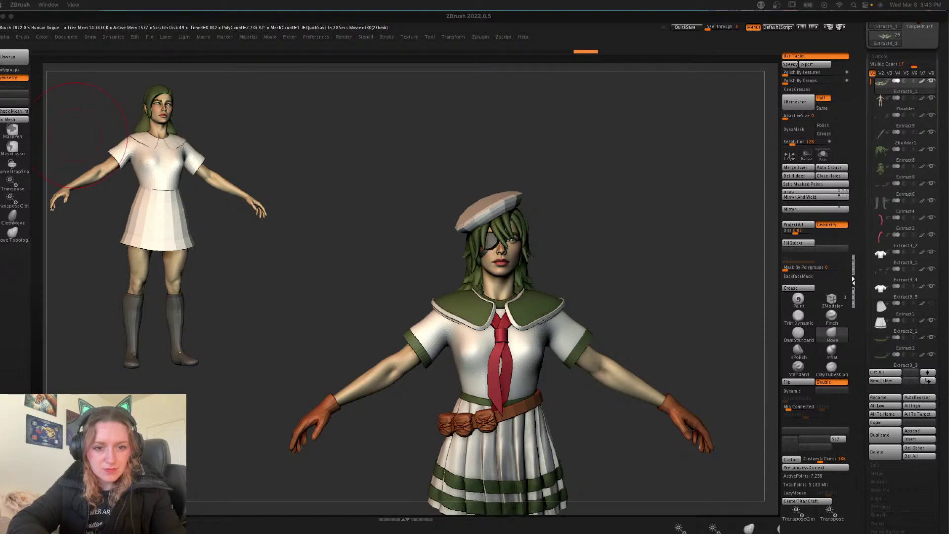
- Reshape the collar's lower edge and pull its outer corners inward toward the shoulders with the Move brush
click(646, 239)
alt+drag(628, 263, 529, 252)
drag(421, 304, 423, 317)
key(space)
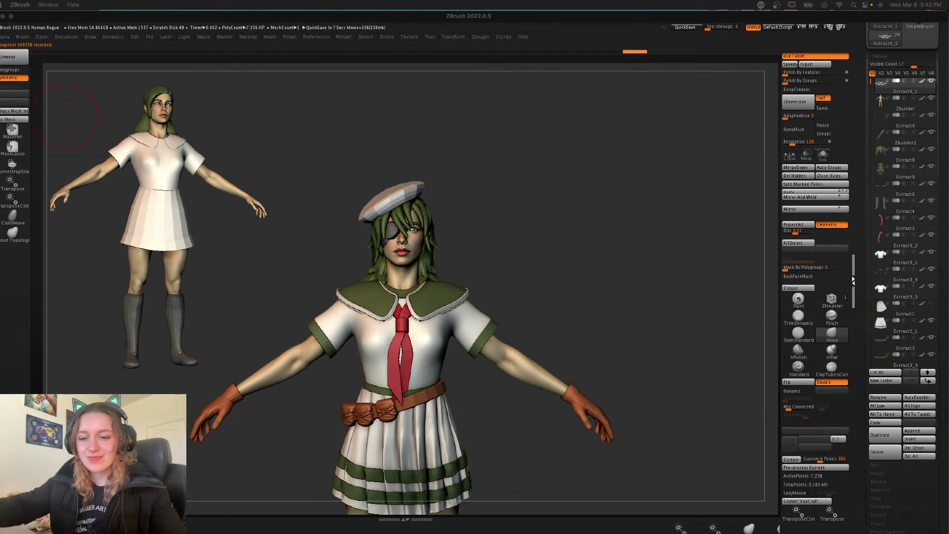
click(589, 272)
drag(440, 325, 445, 324)
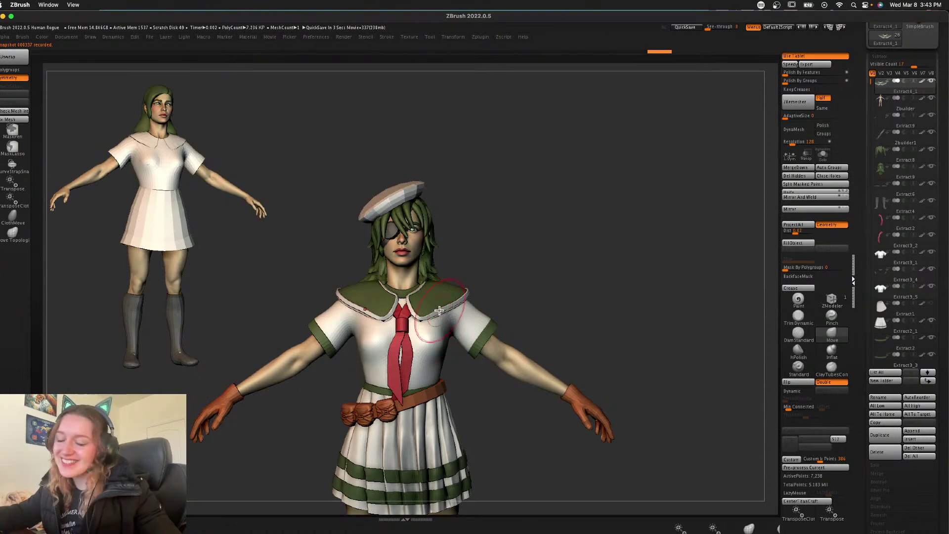
right_click(443, 321)
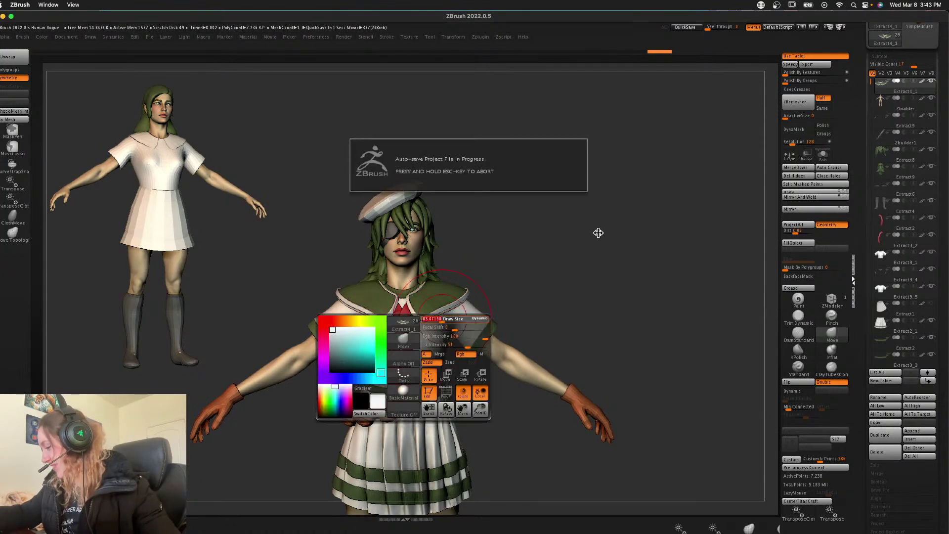
mouse_move(452, 319)
mouse_down()
mouse_move(446, 313)
mouse_move(465, 291)
mouse_move(429, 331)
mouse_up()
mouse_move(472, 295)
mouse_down()
mouse_move(483, 295)
mouse_move(446, 287)
mouse_up()
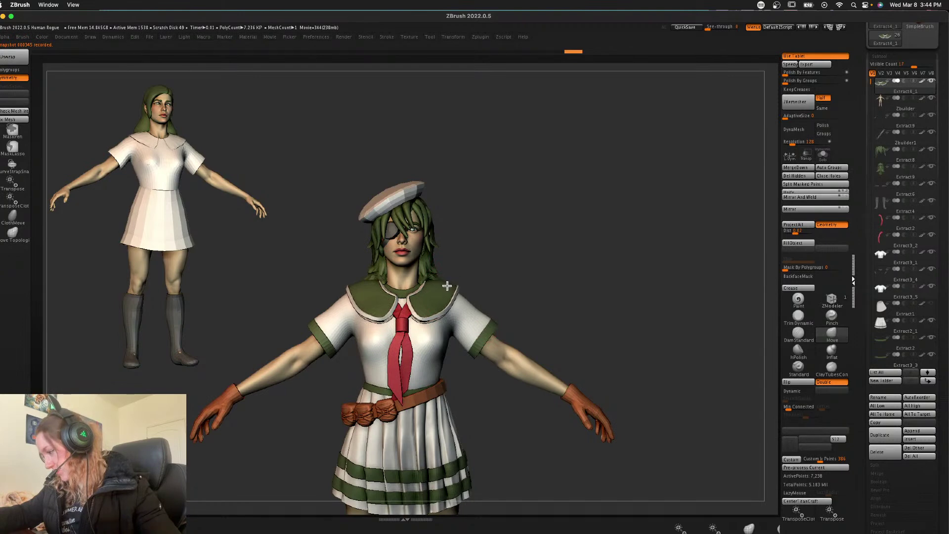
- Check the outfit from another angle and select the green shirt trim with the Move brush active
mouse_move(551, 288)
mouse_down()
mouse_move(586, 277)
mouse_move(575, 279)
mouse_move(588, 297)
mouse_move(676, 258)
mouse_up()
right_drag(676, 258, 558, 273)
right_click(559, 273)
alt+click(486, 314)
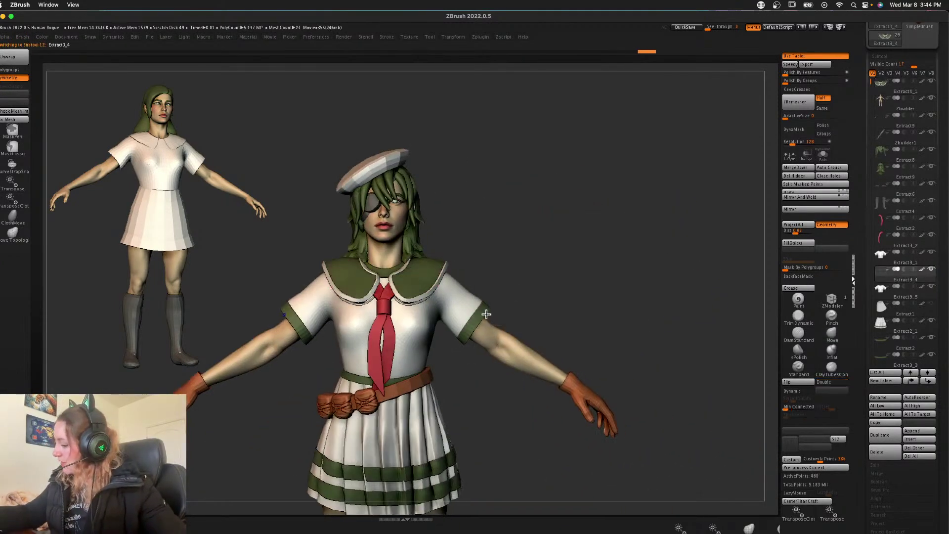
click(831, 335)
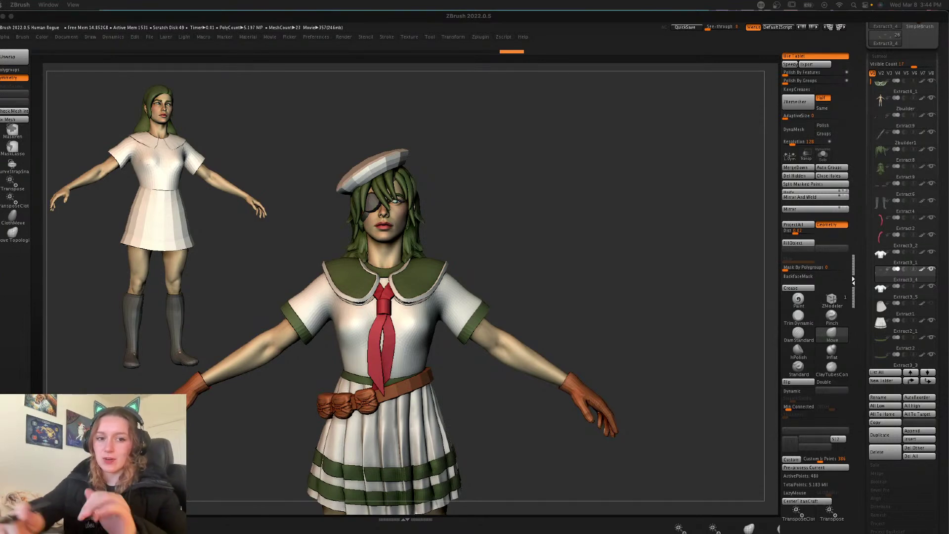
click(540, 273)
key(space)
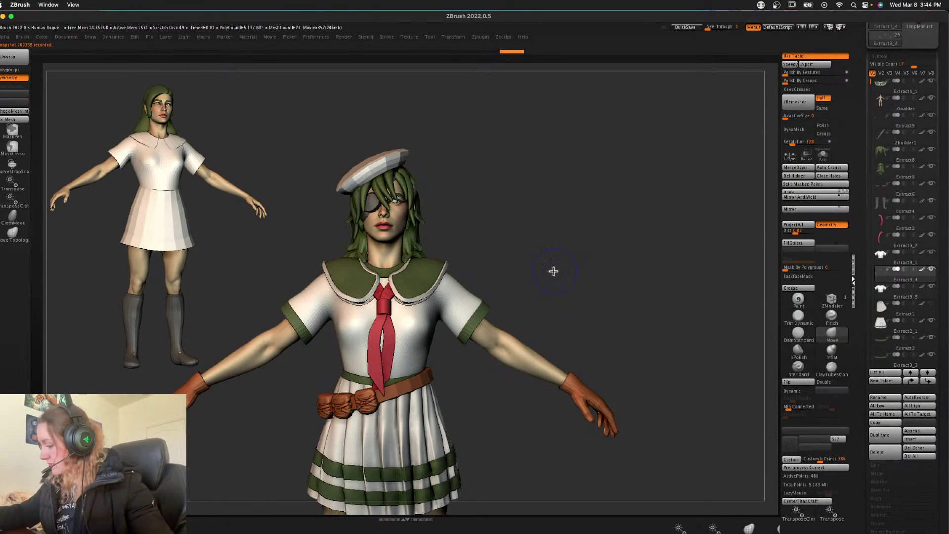
- Reselect the sailor collar and nudge its front flaps inward with the Move brush
alt+click(406, 286)
key(space)
drag(411, 285, 404, 286)
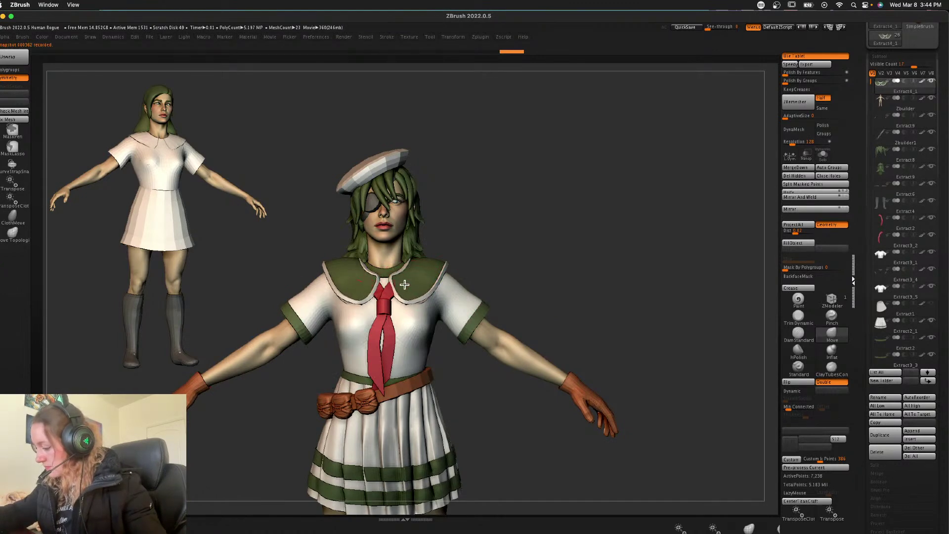
- Isolate the sailor collar, regroup its parts by topology, and show only the inner trim strips
click(827, 156)
mouse_move(617, 232)
mouse_down()
mouse_move(604, 286)
mouse_move(603, 242)
mouse_up()
key(f)
key(shift+f)
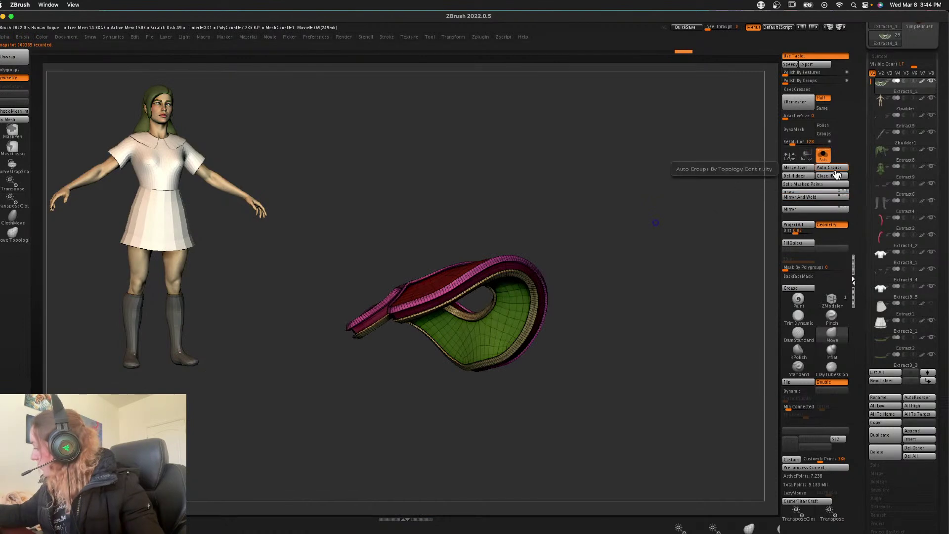
key(shift+f)
ctrl+shift+click(509, 258)
ctrl+shift+click(509, 259)
ctrl+shift+click(522, 279)
ctrl+shift+click(520, 278)
ctrl+shift+click(520, 278)
drag(706, 292, 717, 257)
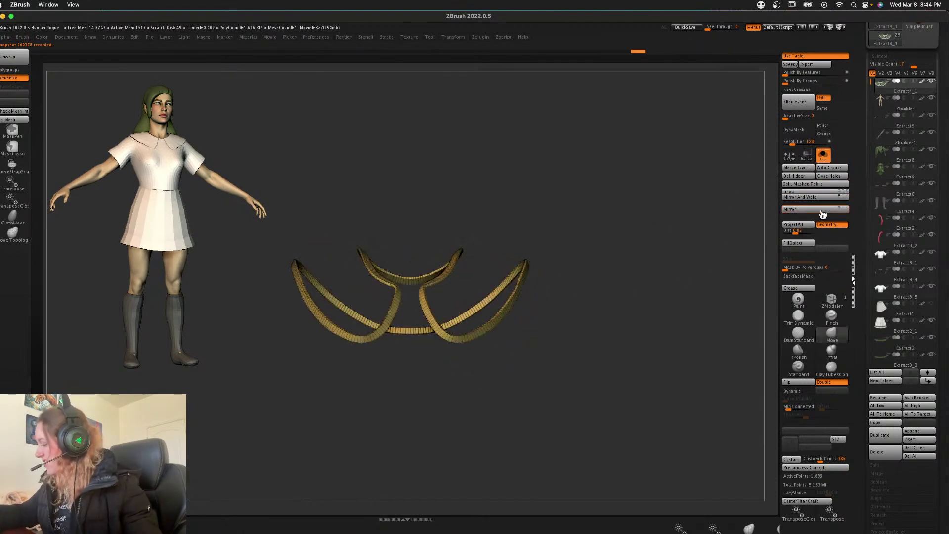
- Show the full character and bring the green collar back without the inner trim strips
click(823, 154)
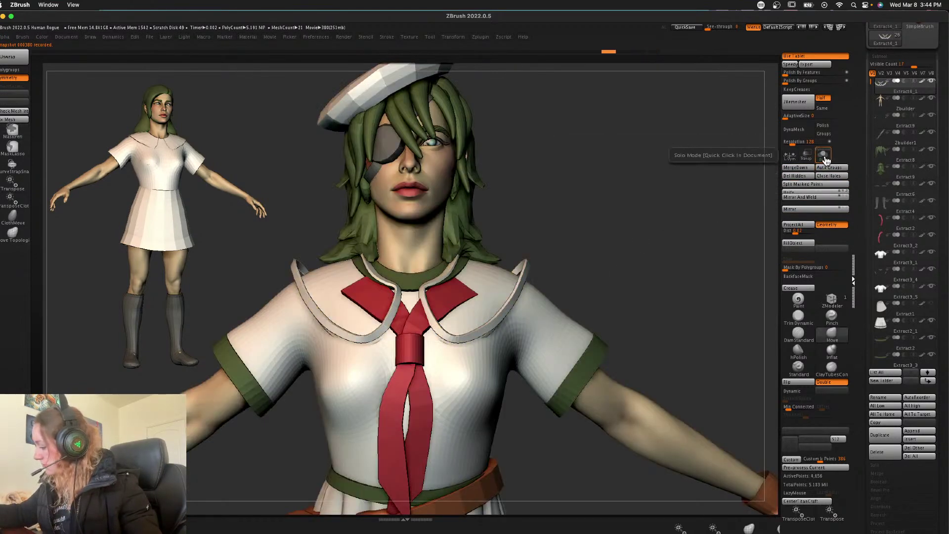
click(821, 157)
click(824, 156)
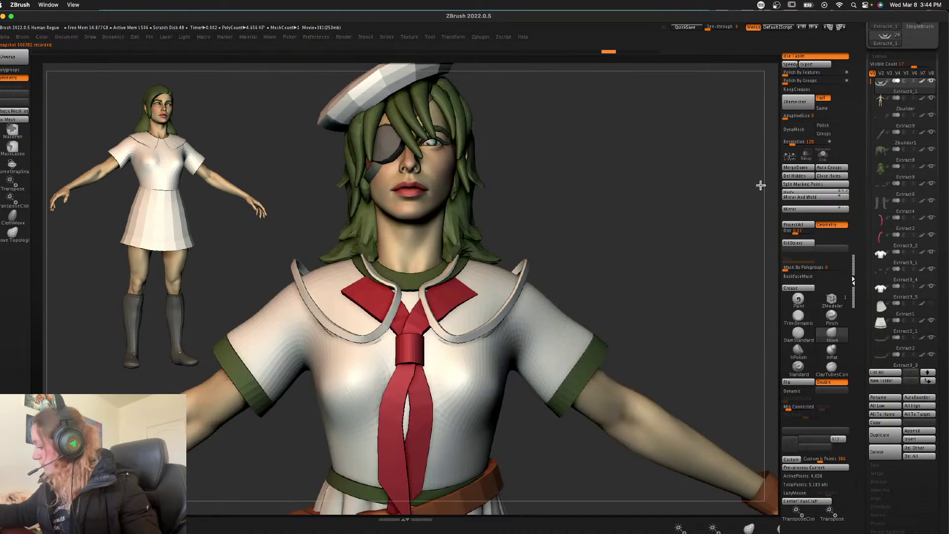
ctrl+shift+click(725, 215)
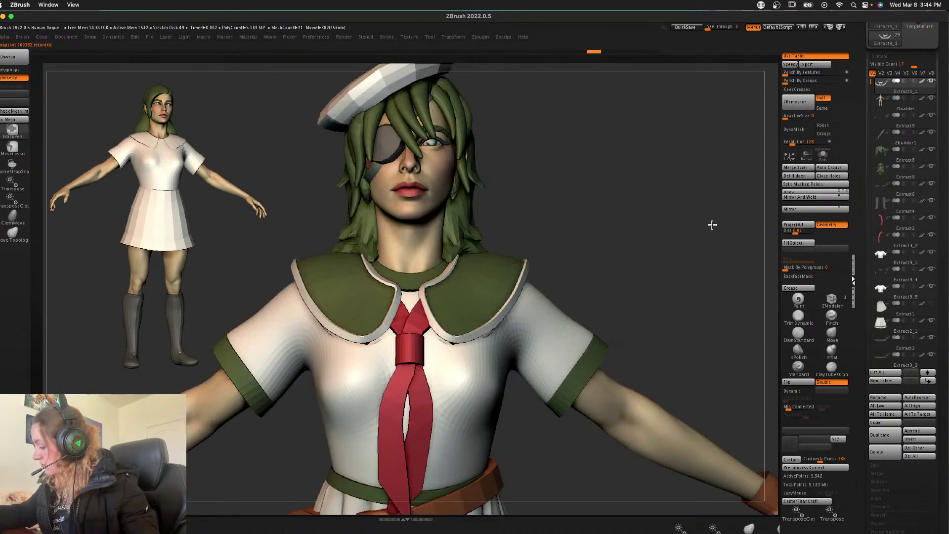
- Isolate the collar again and regroup its remaining parts by topology with Polyframe on
drag(675, 257, 630, 235)
click(818, 160)
drag(580, 266, 591, 279)
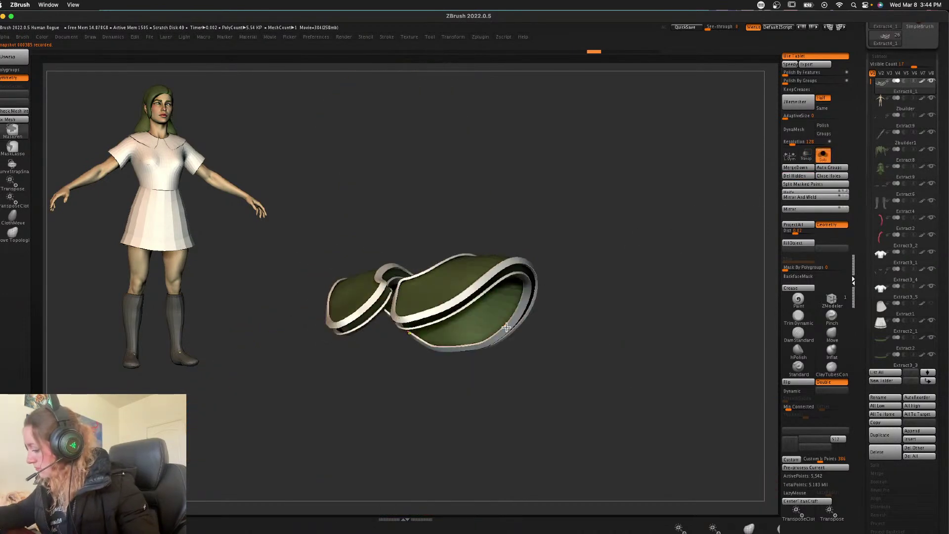
ctrl+shift+click(508, 326)
ctrl+shift+click(587, 279)
key(shift+f)
click(832, 169)
- Remove the leftover duplicate trim strips from the collar's underside, keeping the green collar and its outer edging
ctrl+shift+click(505, 330)
ctrl+shift+click(506, 329)
drag(605, 272, 597, 295)
ctrl+shift+click(476, 254)
ctrl+shift+click(598, 231)
ctrl+shift+click(478, 253)
drag(568, 227, 542, 290)
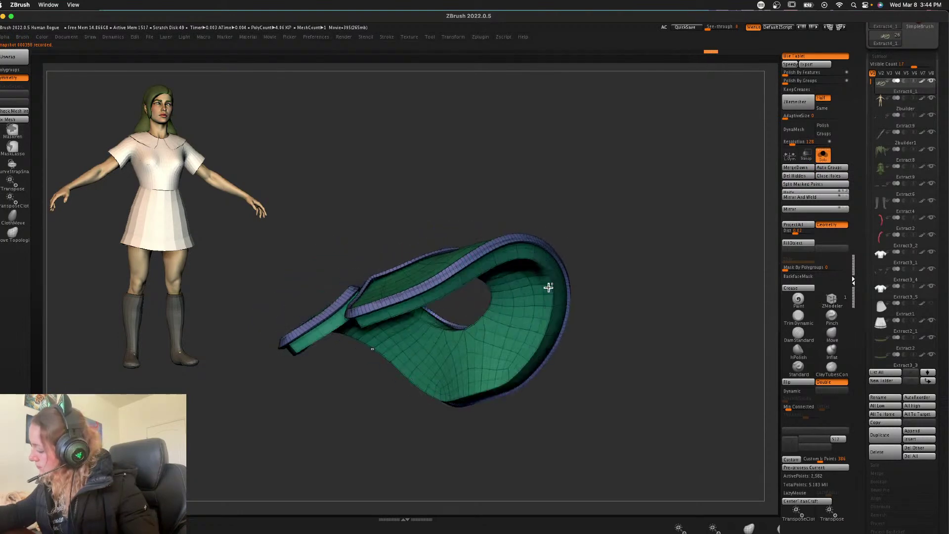
- Show the full character from the front and examine the cleaned-up collar
click(823, 154)
shift+drag(692, 232, 658, 236)
key(shift+f)
key(shift+f)
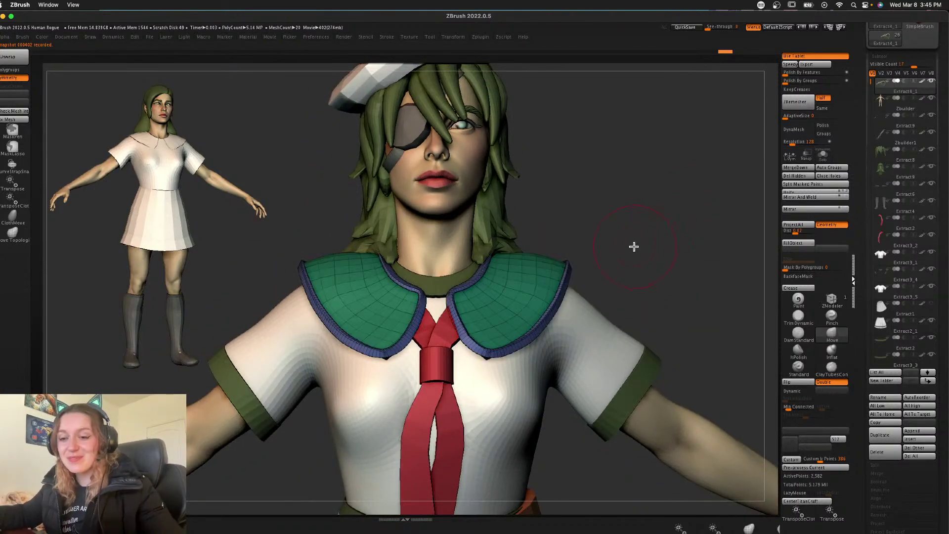
key(space)
key(f)
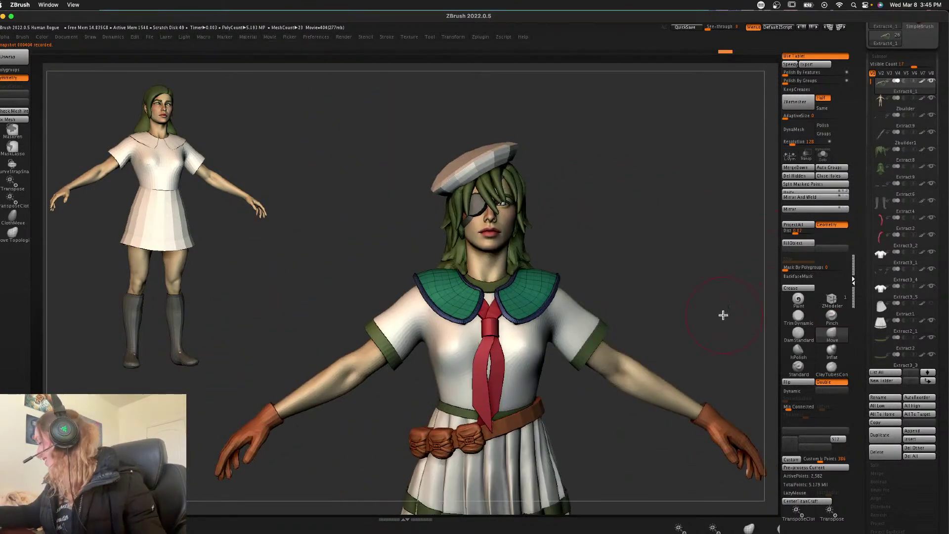
- Turn Polyframe off and pull the collar's front flaps closer together at the neckline with the Move brush
drag(536, 269, 544, 277)
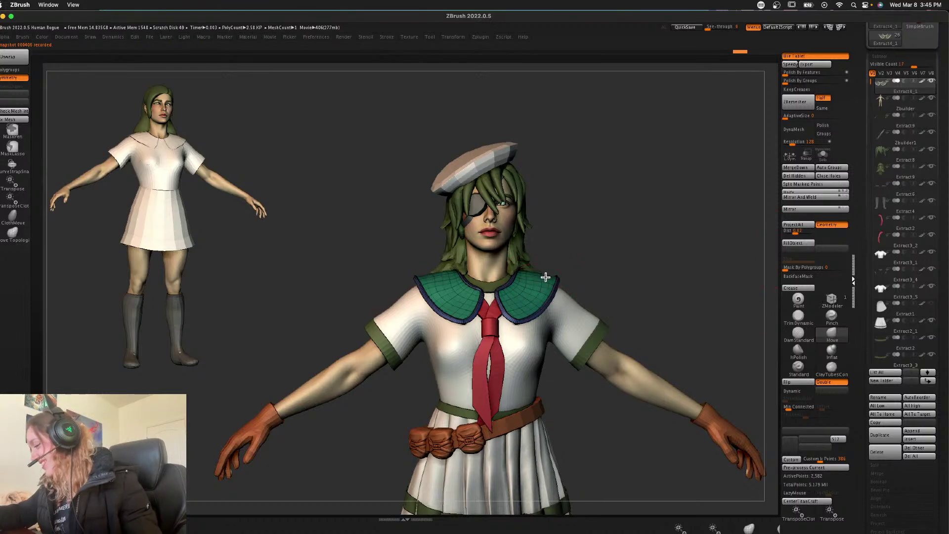
key(shift+f)
alt+drag(653, 254, 521, 241)
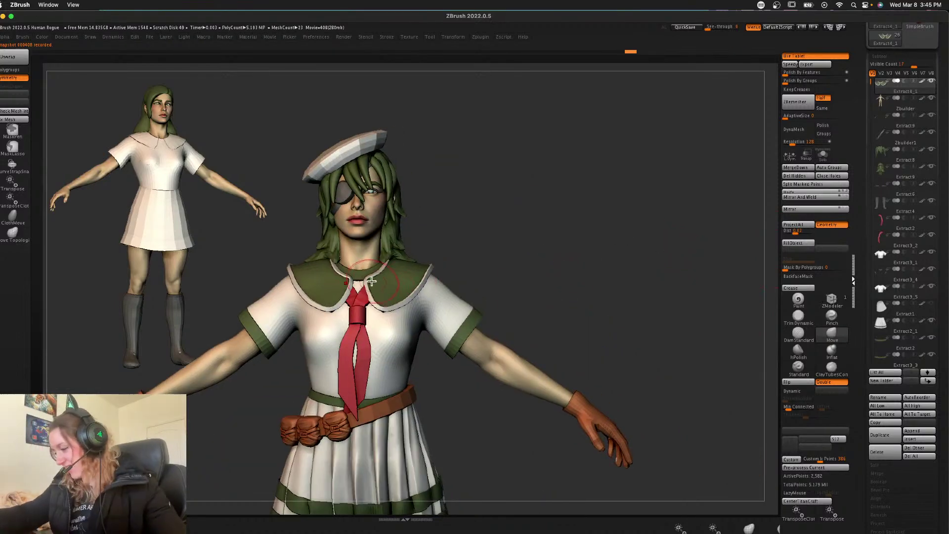
mouse_move(359, 281)
mouse_down()
mouse_move(379, 293)
mouse_move(344, 295)
mouse_up()
key(ctrl+z)
drag(344, 295, 343, 295)
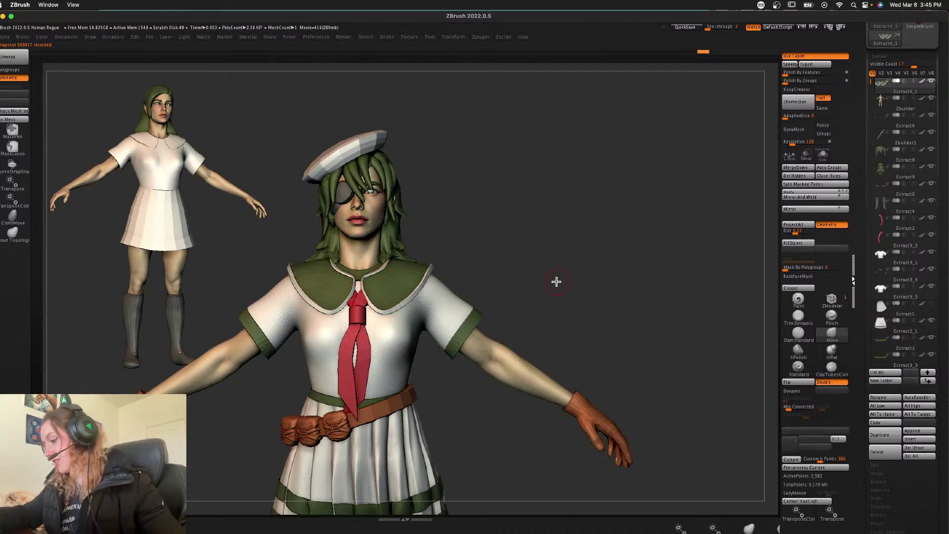
ctrl+drag(611, 257, 441, 355)
- Select the white shirt, isolate it, and raise its subdivision level
alt+drag(567, 266, 588, 247)
alt+click(436, 294)
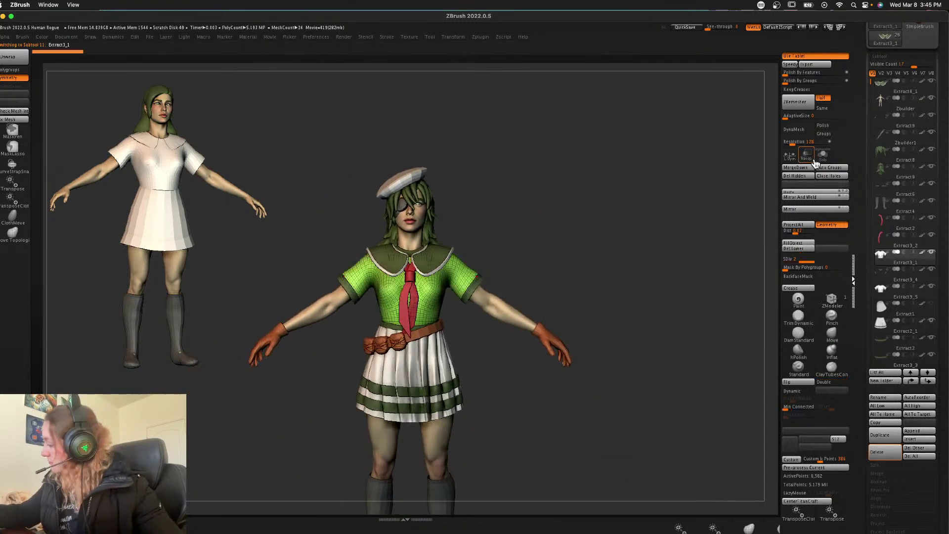
click(822, 156)
alt+drag(687, 222, 597, 323)
key(d)
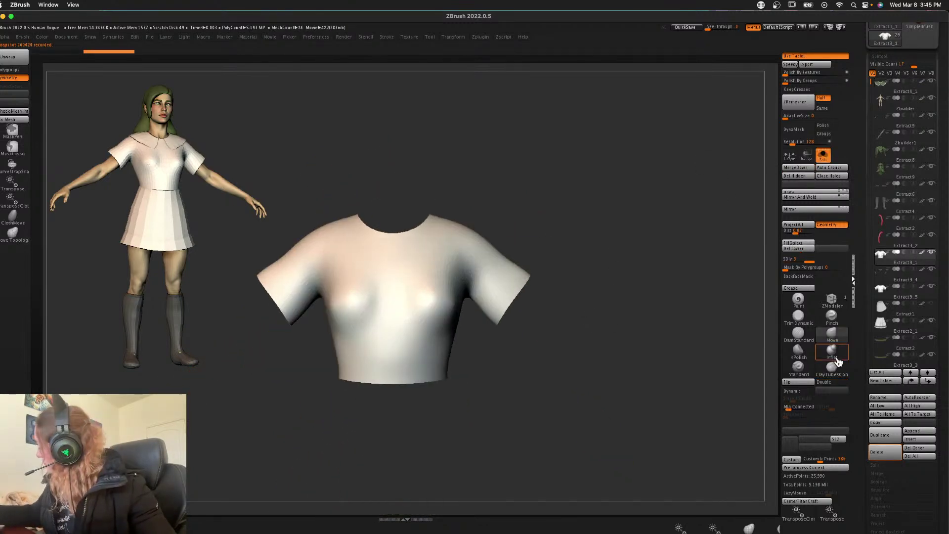
- Try a Standard brush fold across the shirt's chest, undo it, and subdivide the shirt further
click(797, 366)
key(space)
drag(371, 292, 432, 286)
key(ctrl+z)
key(ctrl+d)
key(l)
- Enlarge the reopened ZBrush window and restore the QuickSave project QS_43064 from LightBox
key(super+Tab)
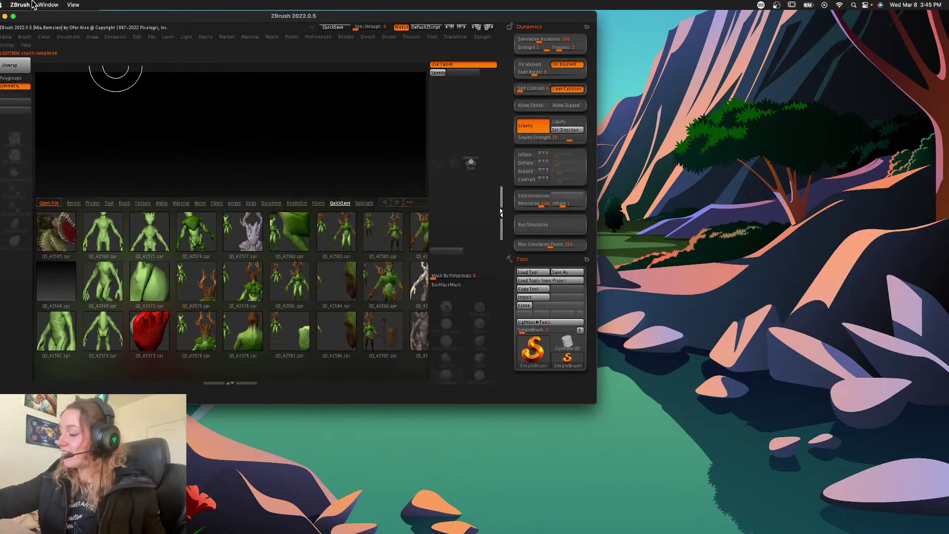
drag(597, 403, 948, 533)
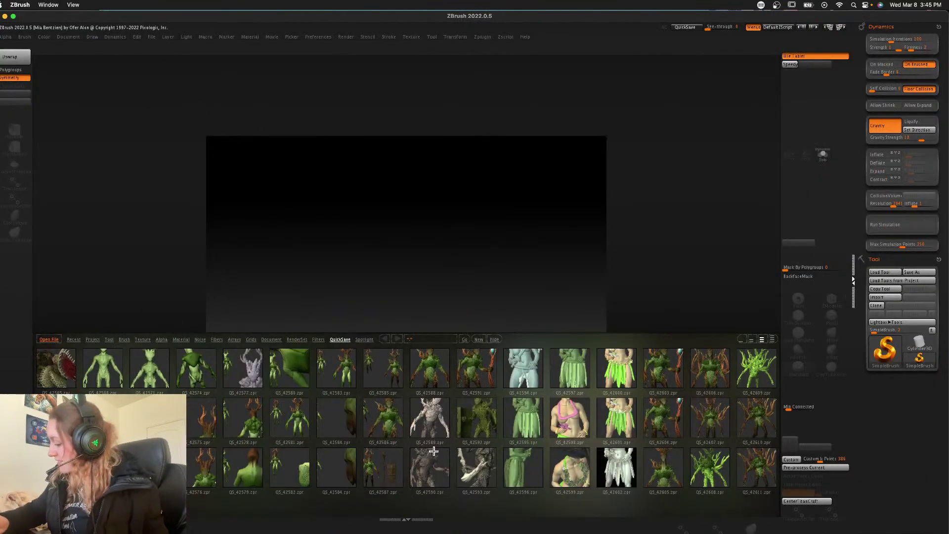
scroll(435, 450, down, 3)
drag(663, 428, 468, 453)
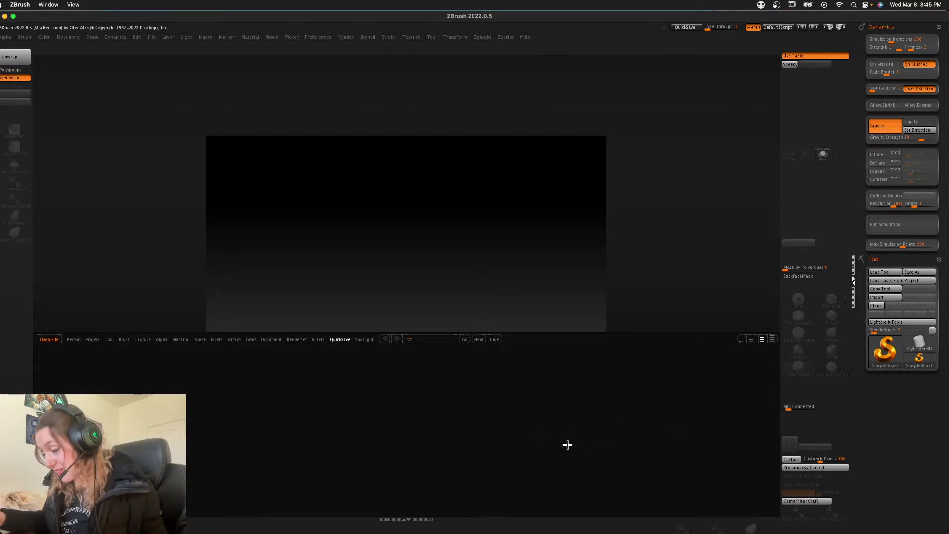
scroll(583, 443, up, 3)
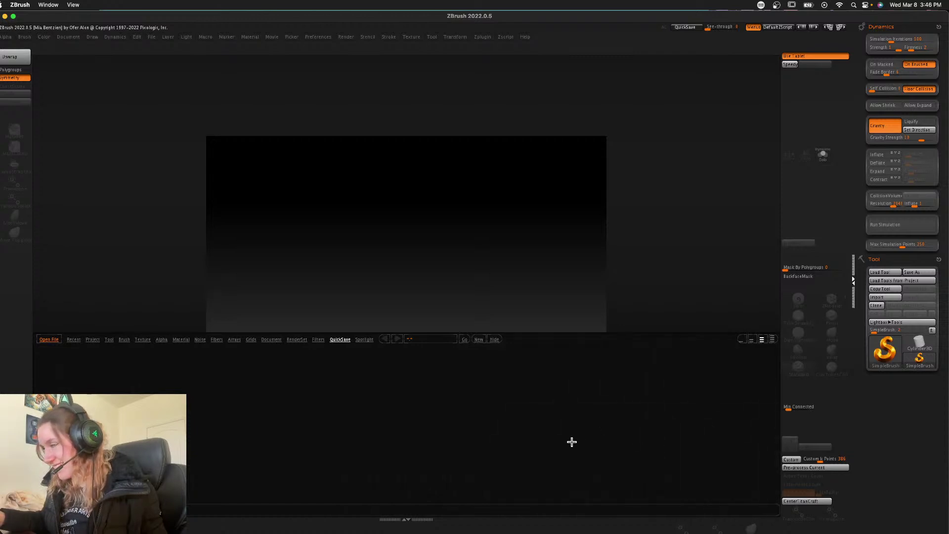
drag(577, 446, 537, 449)
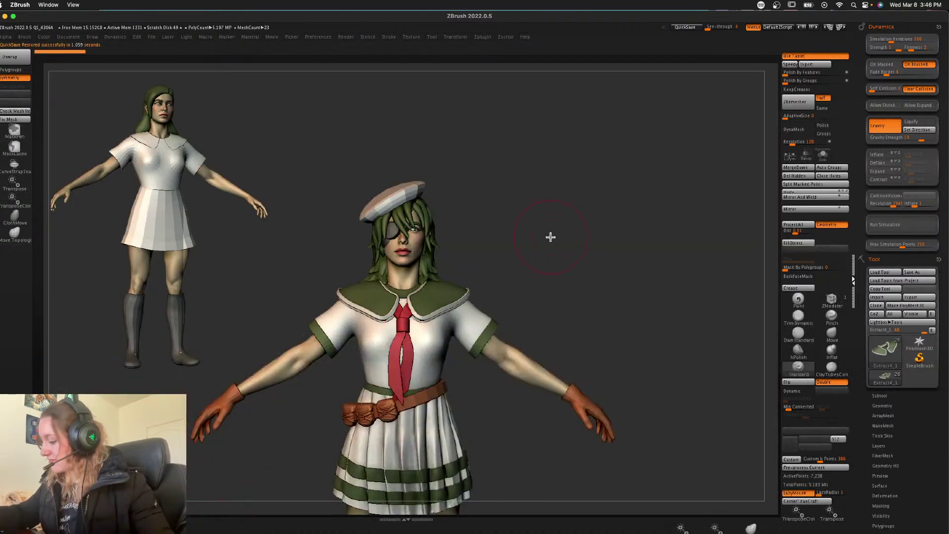
- Save the restored project over Human Rogue.zpr in the Requests folder
ctrl+click(565, 265)
ctrl+click(559, 273)
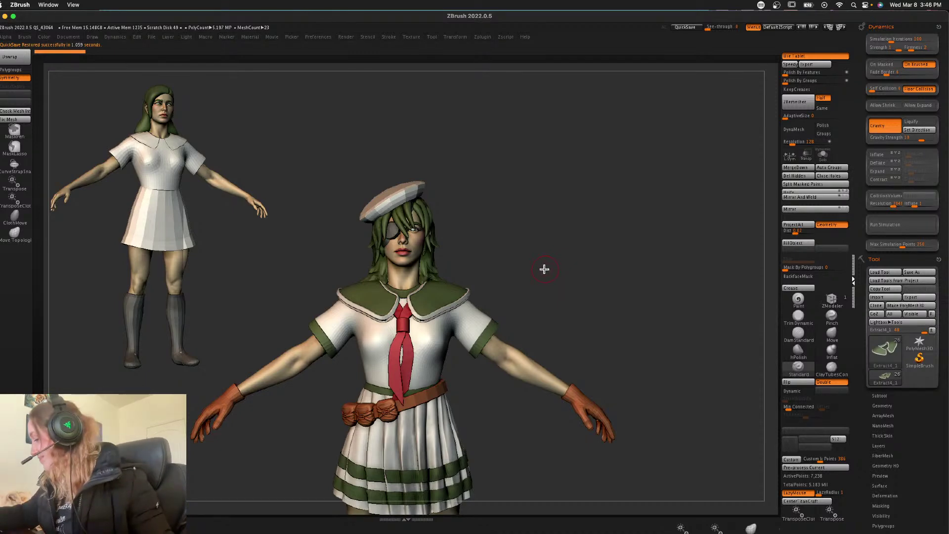
key(space)
key(l)
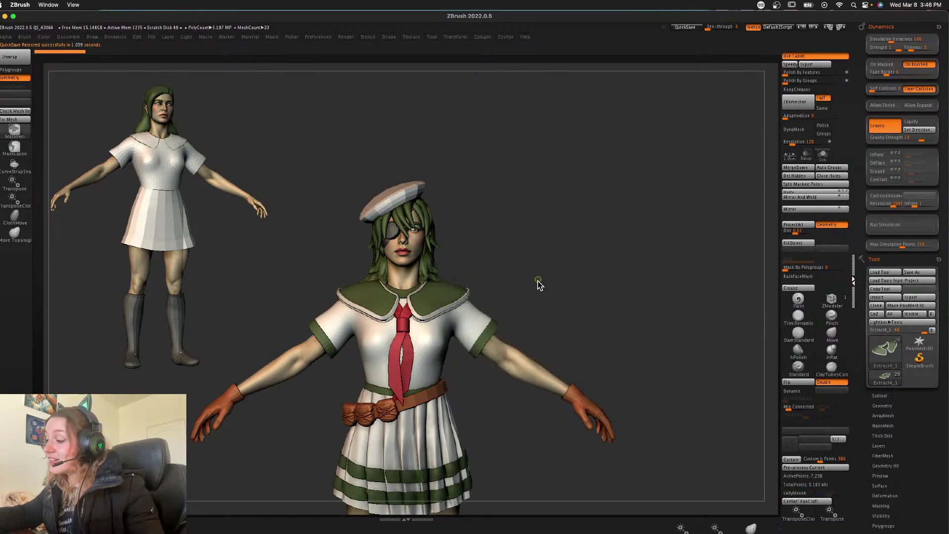
key(super+s)
click(400, 171)
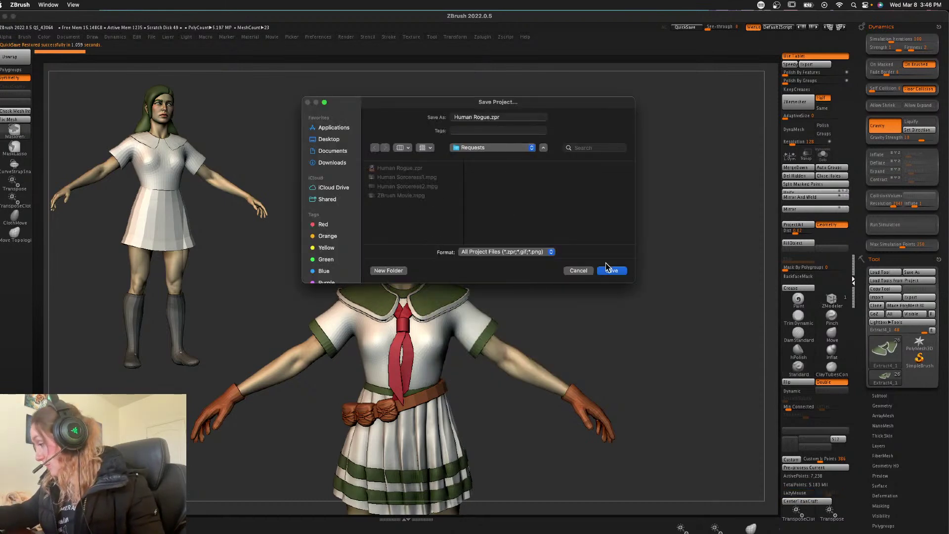
click(612, 270)
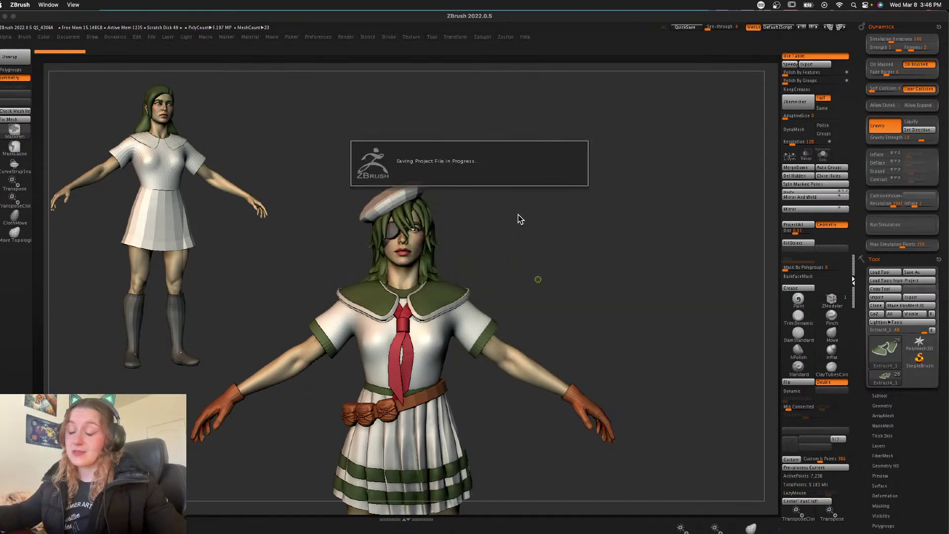
- Select the green shirt trim with the sleeve cuffs and subdivide it twice
key(space)
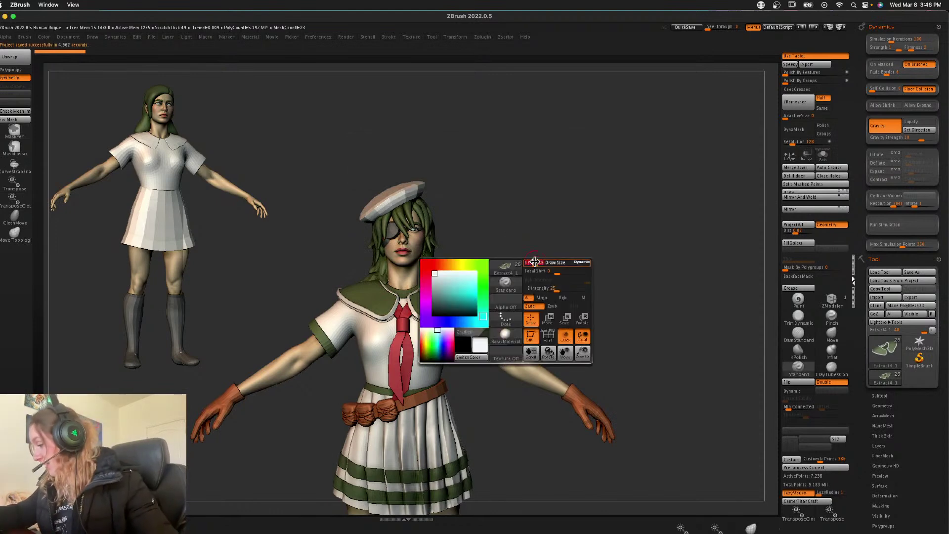
alt+drag(547, 297, 550, 237)
alt+click(499, 273)
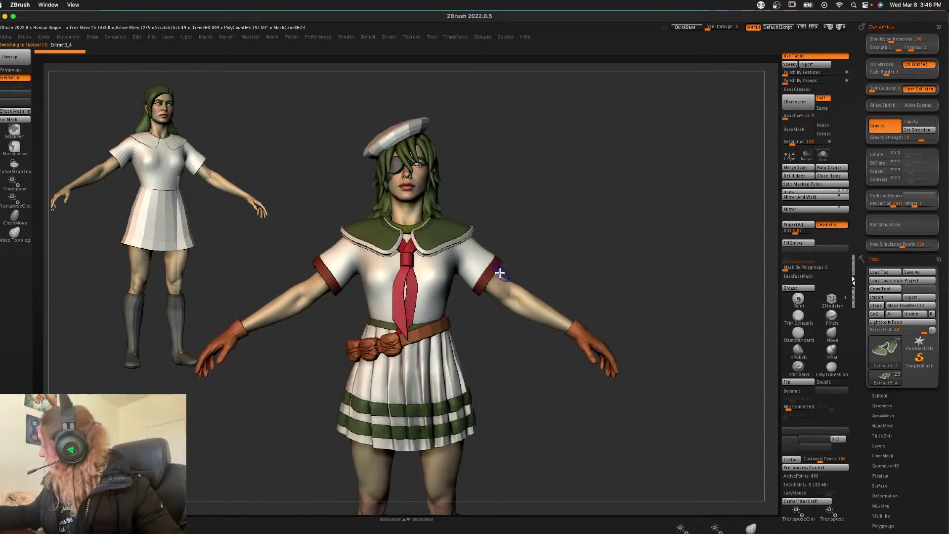
key(ctrl+d)
key(ctrl+d)
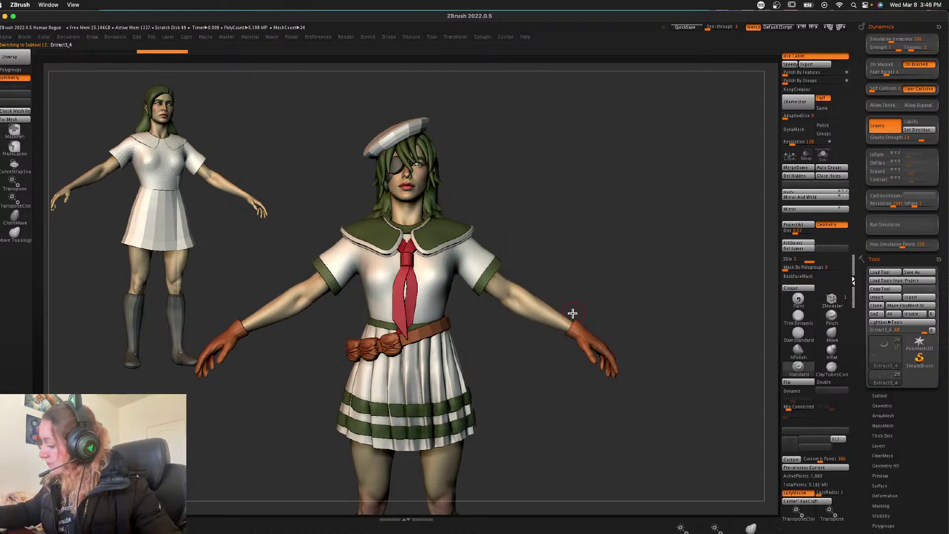
- Isolate the white shirt for fold sculpting at subdivision level 4 with a LazyMouse radius of 31
alt+click(460, 264)
click(824, 155)
alt+drag(625, 265, 649, 342)
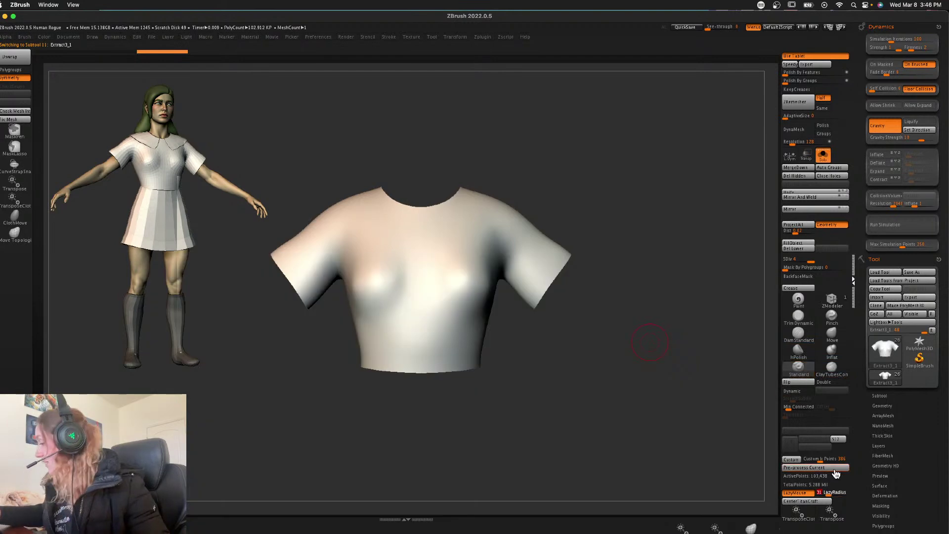
key(space)
drag(570, 191, 568, 209)
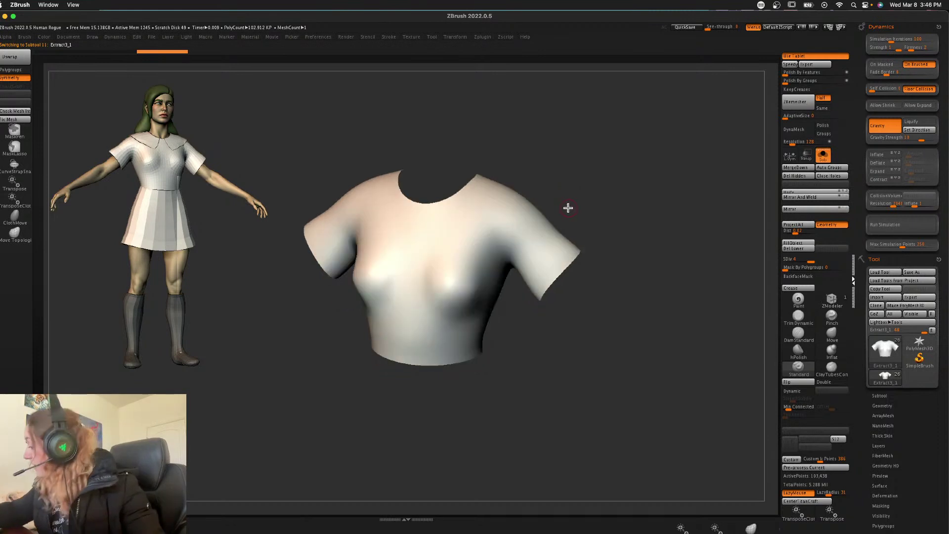
alt+drag(602, 244, 605, 259)
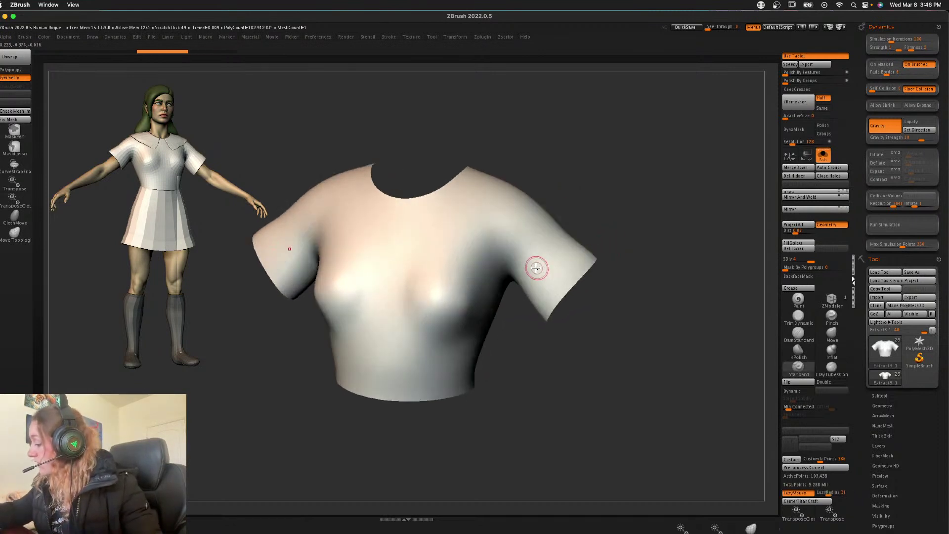
- Subdivide the shirt to level 5 and sculpt horizontal tension folds across the chest with the Standard brush
drag(567, 202, 403, 271)
key(ctrl+d)
drag(332, 264, 423, 290)
drag(566, 181, 583, 165)
drag(349, 295, 483, 295)
drag(553, 182, 408, 278)
drag(652, 200, 601, 234)
- Sculpt short vertical gathers along the shirt's waist hem with the Standard brush and soften them with Smooth
mouse_move(525, 337)
mouse_down()
mouse_move(420, 338)
mouse_move(423, 429)
mouse_up()
key(l)
key(ctrl+z)
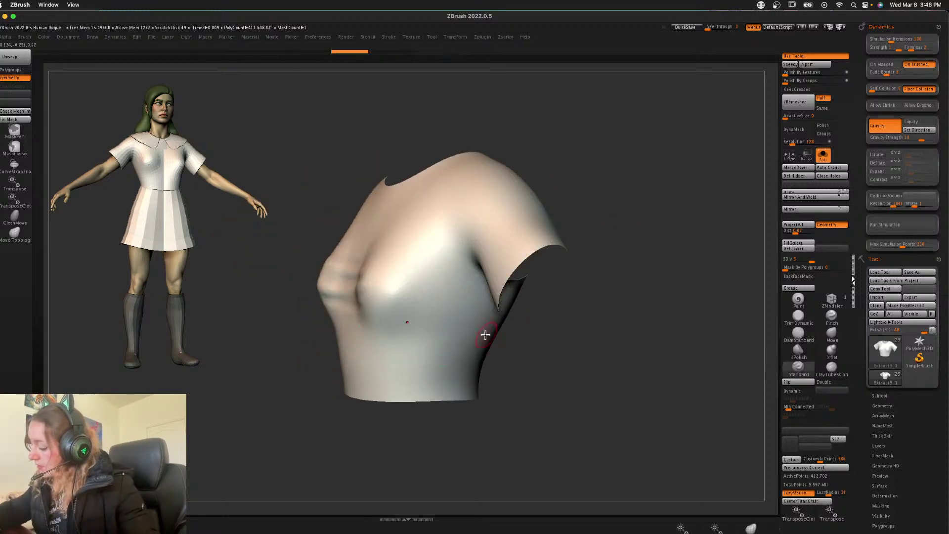
drag(595, 278, 598, 276)
drag(425, 365, 420, 426)
mouse_move(434, 363)
mouse_down()
mouse_move(418, 435)
mouse_move(402, 442)
mouse_move(464, 400)
mouse_up()
mouse_move(397, 357)
mouse_down()
mouse_move(379, 430)
mouse_move(368, 420)
mouse_up()
mouse_move(362, 375)
mouse_down()
mouse_move(353, 397)
mouse_move(335, 401)
mouse_up()
key(l)
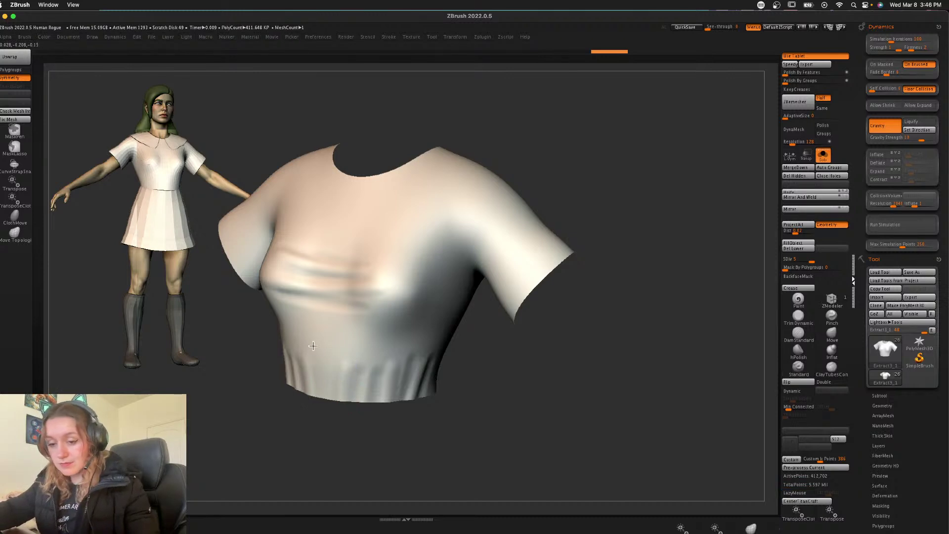
shift+drag(321, 353, 311, 353)
mouse_move(530, 377)
shift+mouse_down()
mouse_move(529, 392)
mouse_move(587, 382)
shift+mouse_up()
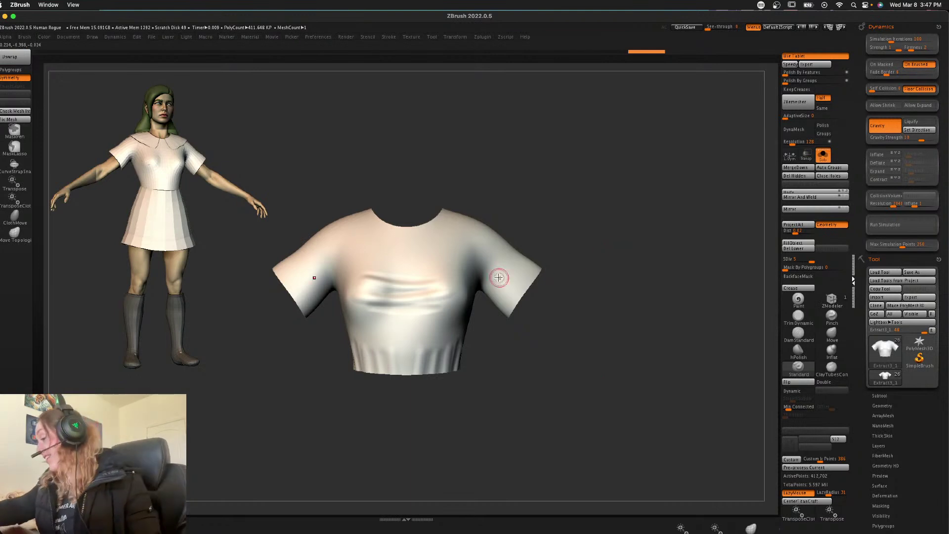
- Check the folded shirt in three-quarter view on the full character, and isolate it again
ctrl+right_drag(586, 279, 580, 290)
drag(528, 287, 500, 279)
drag(652, 232, 605, 227)
click(823, 155)
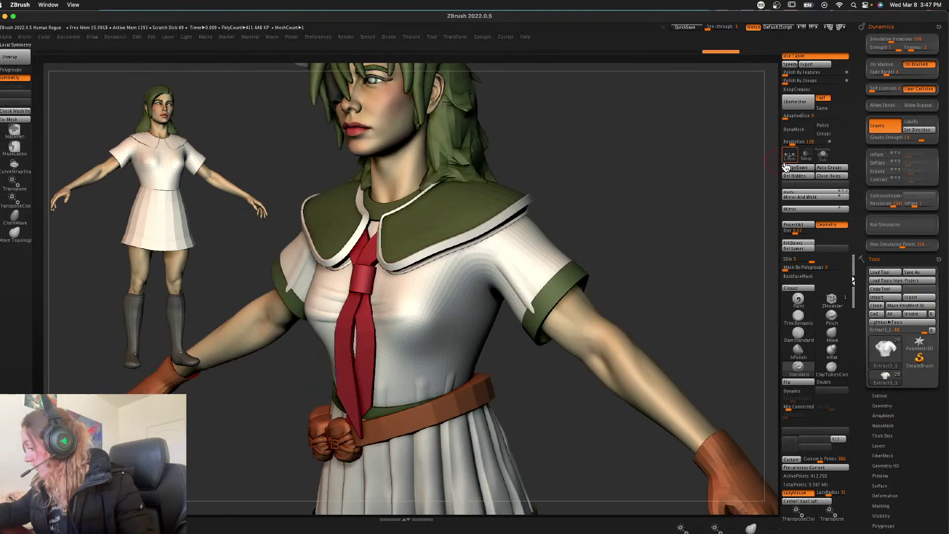
click(823, 154)
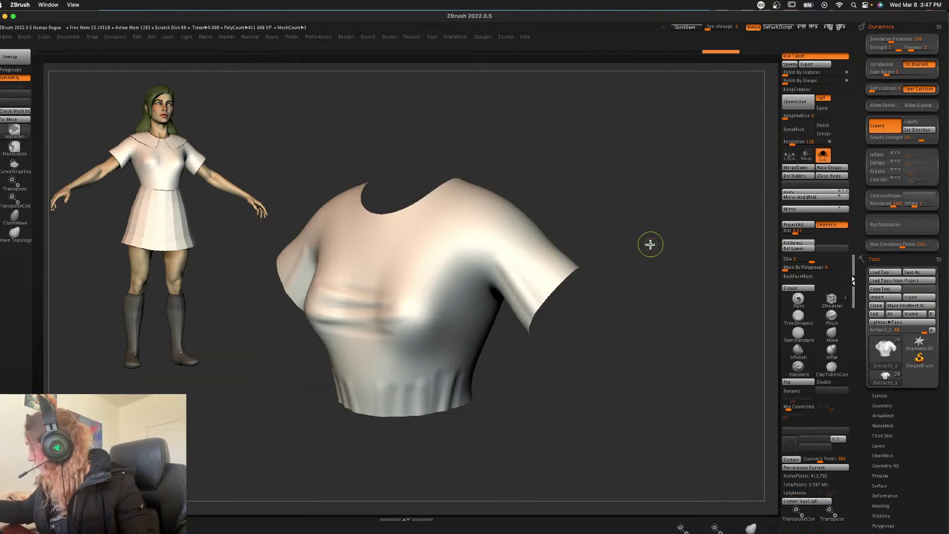
- Sculpt fabric folds along the shirt's sleeves toward the cuff openings with the Standard brush
key(space)
drag(568, 288, 708, 205)
right_drag(606, 303, 635, 259)
drag(562, 255, 502, 318)
drag(574, 240, 516, 323)
drag(591, 244, 525, 337)
alt+drag(524, 377, 398, 406)
drag(480, 265, 435, 384)
drag(480, 385, 417, 395)
mouse_move(490, 279)
mouse_down()
mouse_move(491, 365)
mouse_move(489, 340)
mouse_up()
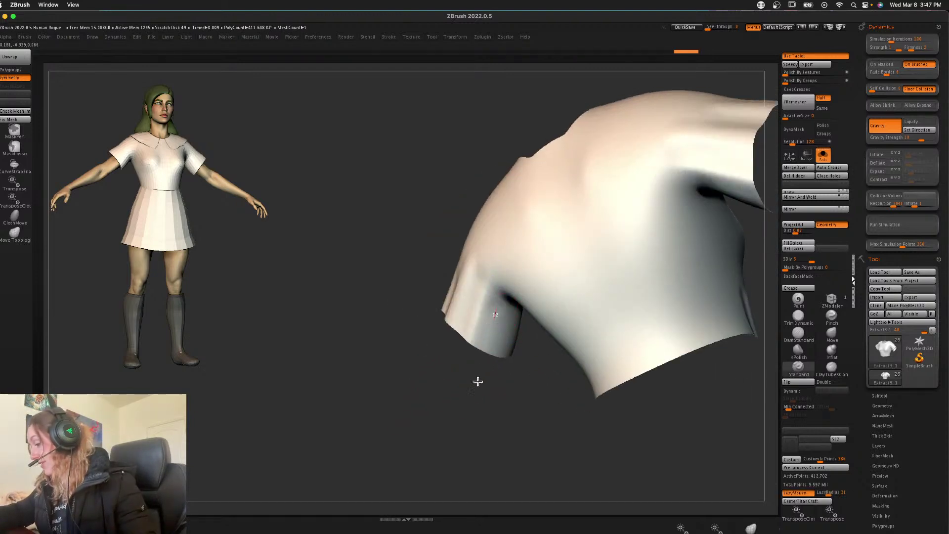
- Sculpt horizontal tension folds across the shirt's upper back with the Standard brush and soften them with Smooth
drag(511, 378, 499, 410)
shift+drag(498, 258, 501, 255)
mouse_move(726, 411)
alt+mouse_down()
mouse_move(707, 379)
mouse_move(511, 377)
alt+mouse_up()
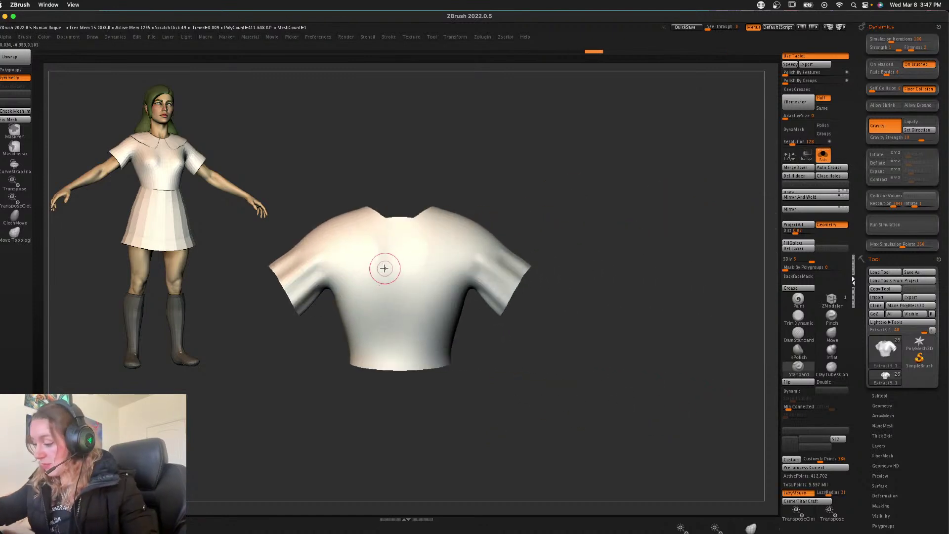
mouse_move(363, 255)
mouse_down()
mouse_move(466, 261)
mouse_move(350, 239)
mouse_move(452, 265)
mouse_move(356, 272)
mouse_move(406, 324)
mouse_up()
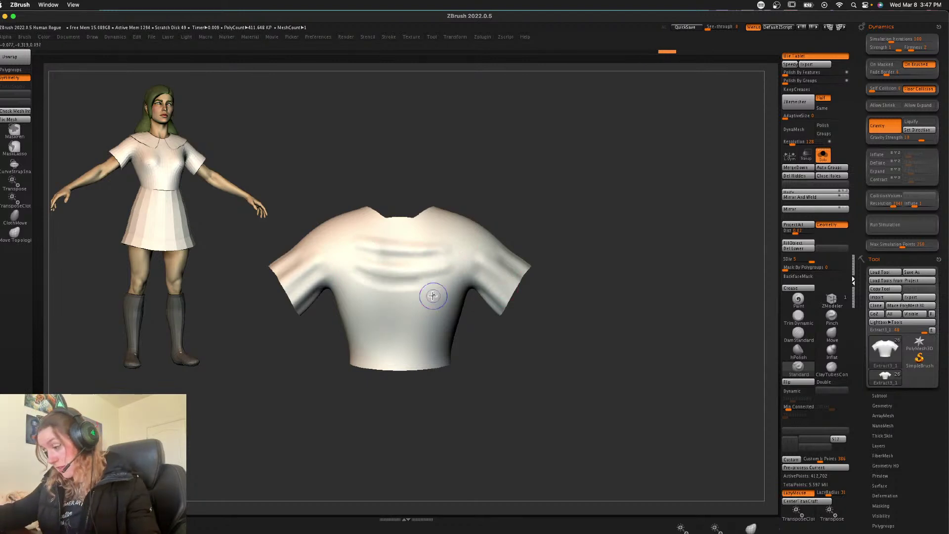
shift+drag(427, 292, 426, 286)
- Sculpt vertical gathers along the waist hem at the shirt's back and soften their upper ends with Smooth
drag(493, 361, 514, 359)
mouse_move(454, 296)
mouse_down()
mouse_move(446, 366)
mouse_move(438, 337)
mouse_move(432, 374)
mouse_up()
key(ctrl+z)
drag(424, 307, 409, 415)
key(ctrl+z)
drag(419, 310, 416, 381)
drag(413, 328, 405, 404)
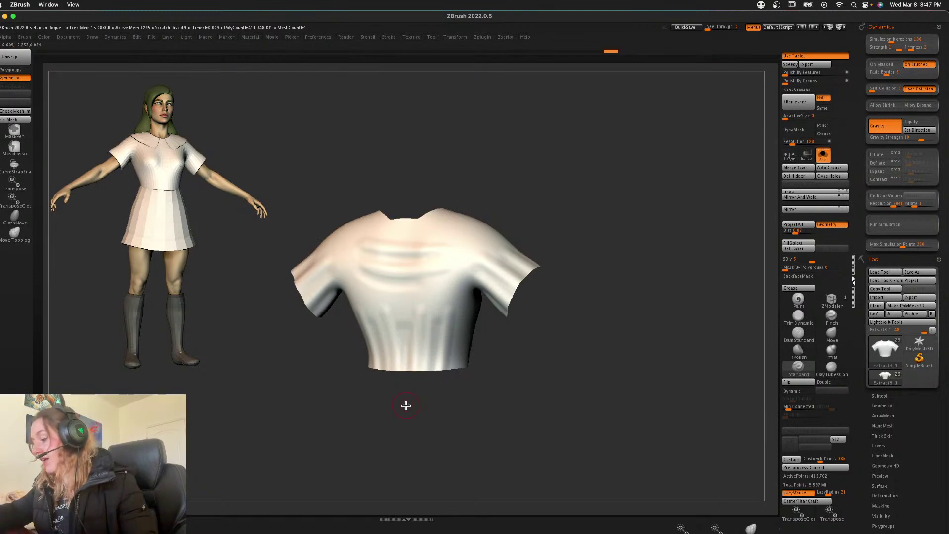
shift+drag(391, 310, 396, 310)
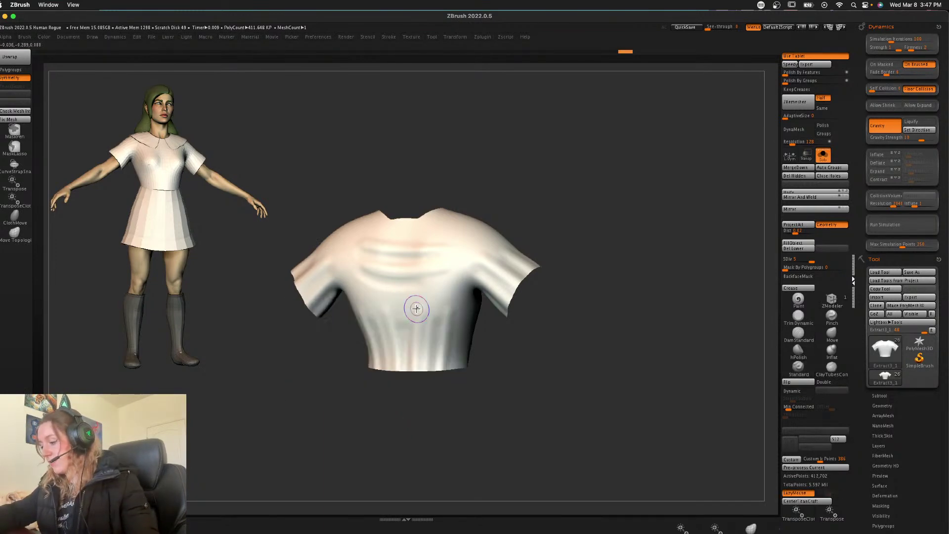
- Check the shirt folds on the full character and delete the duplicate shirt subtool Extract3_5
ctrl+shift+click(631, 258)
drag(653, 229, 642, 257)
alt+drag(642, 256, 653, 234)
click(821, 157)
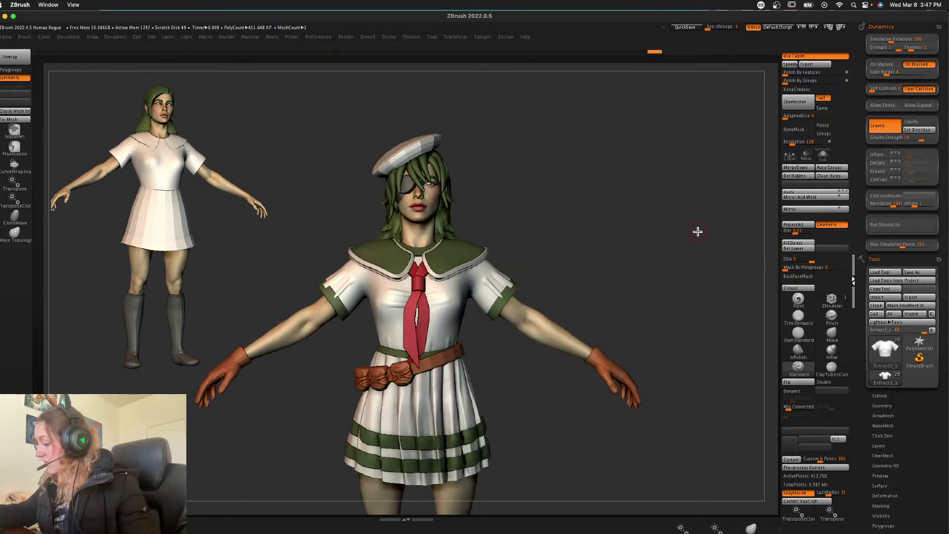
click(879, 395)
click(822, 155)
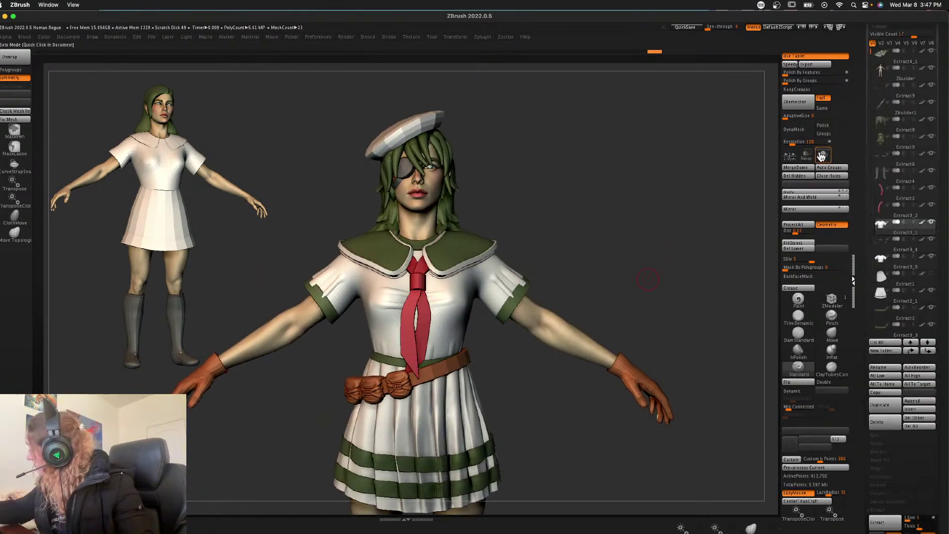
click(906, 257)
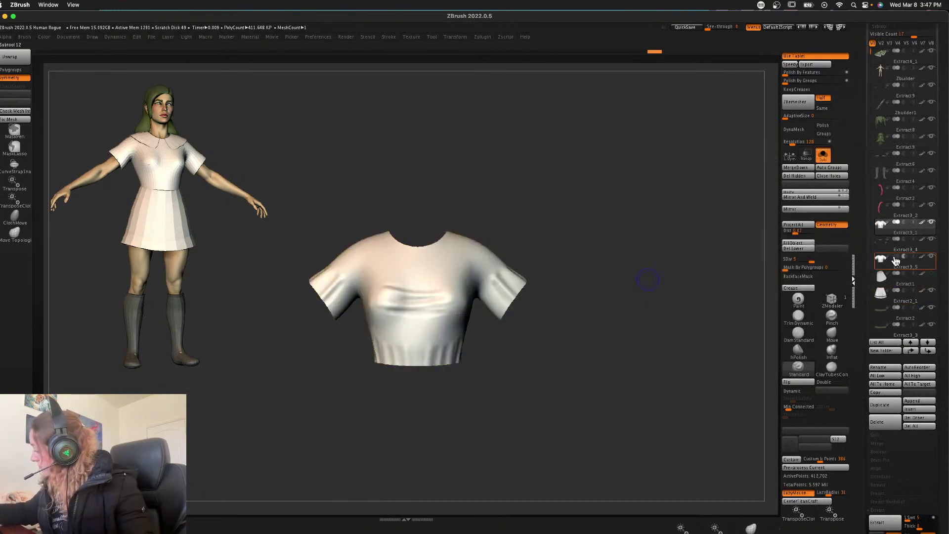
click(897, 265)
click(885, 422)
click(775, 440)
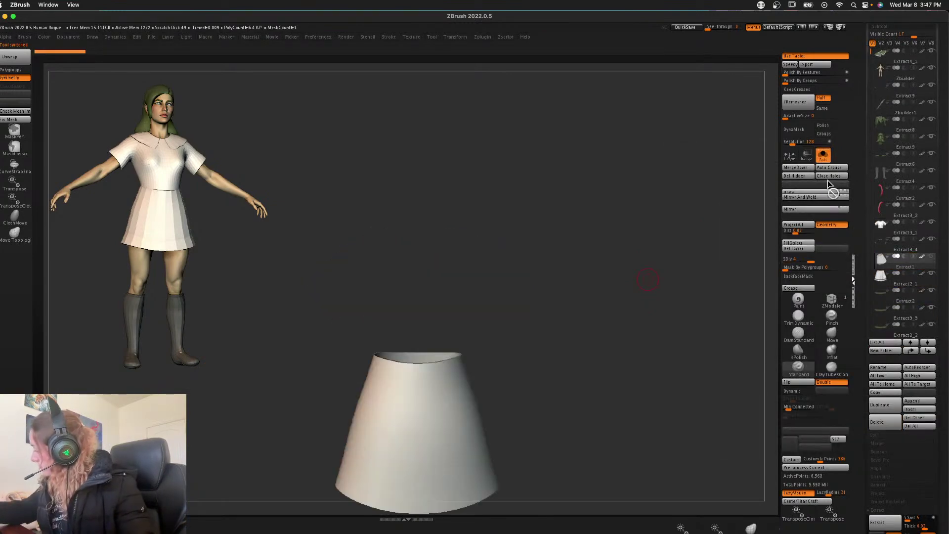
- Compare the plain underskirt with the full outfit and delete its subtool Extract1
click(823, 157)
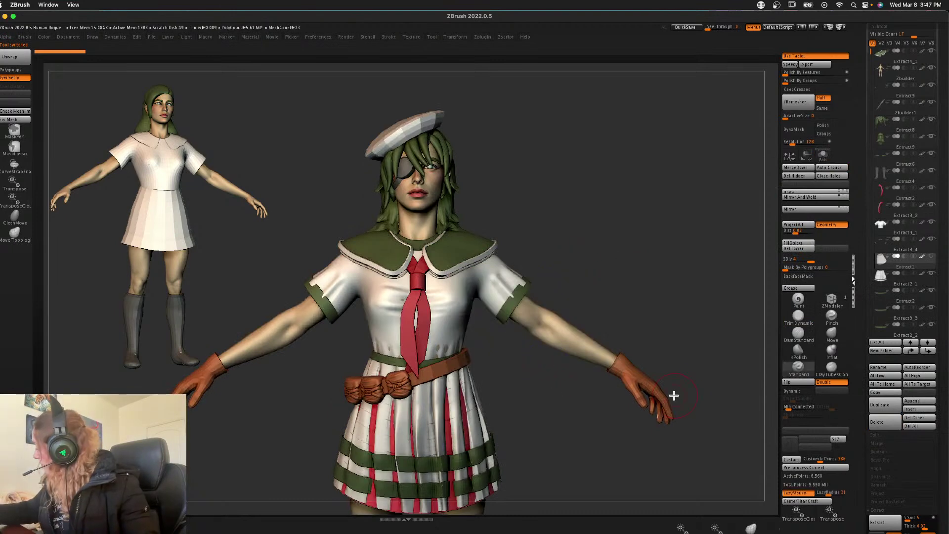
click(822, 155)
click(885, 421)
click(802, 445)
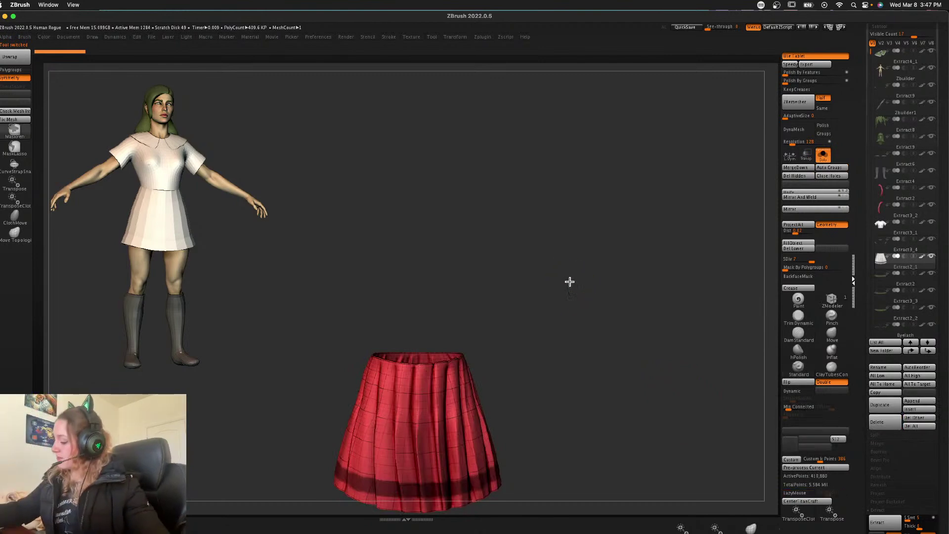
- Show the full outfit again, select the shirt and reshape its sleeve beside the cuff with the Move brush
click(823, 155)
alt+drag(647, 269, 635, 263)
alt+click(443, 330)
ctrl+drag(515, 251, 690, 362)
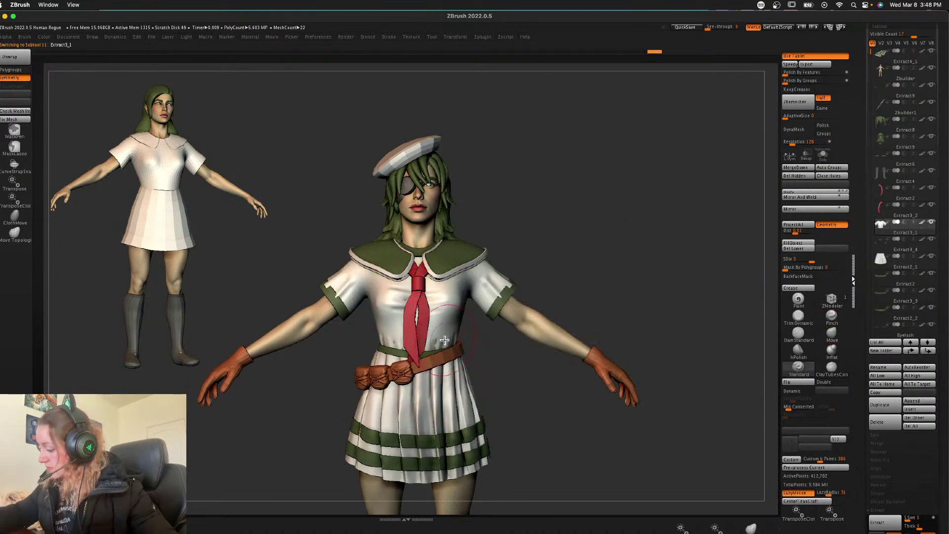
key(shift+f)
key(shift+f)
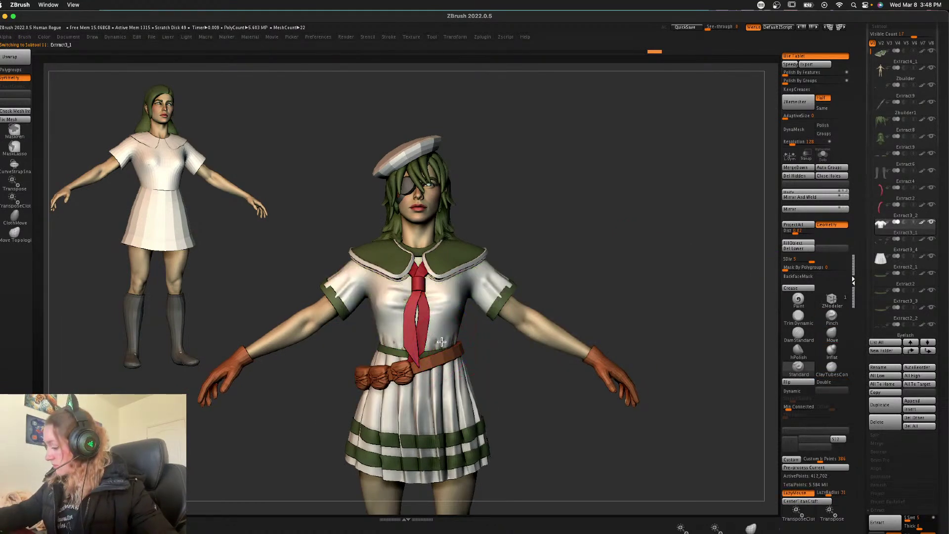
click(832, 334)
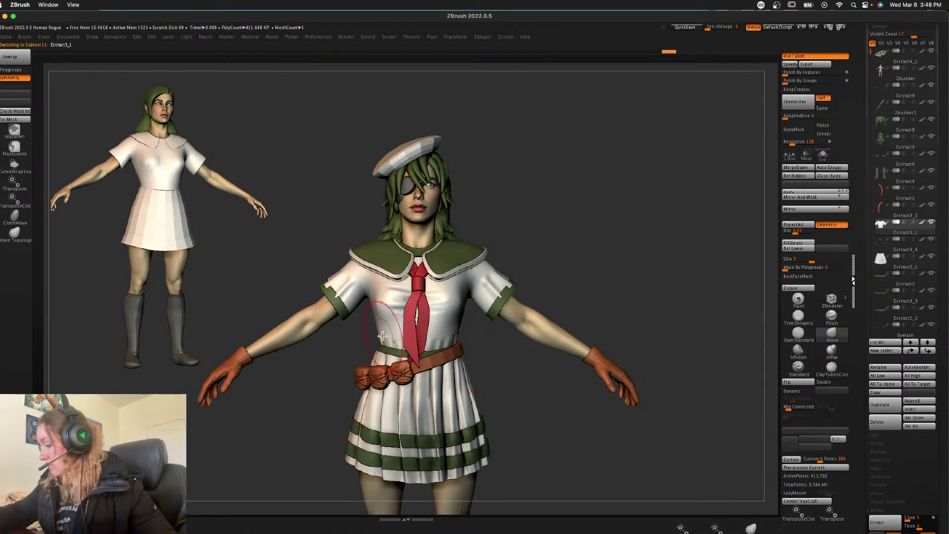
key(space)
drag(511, 291, 503, 296)
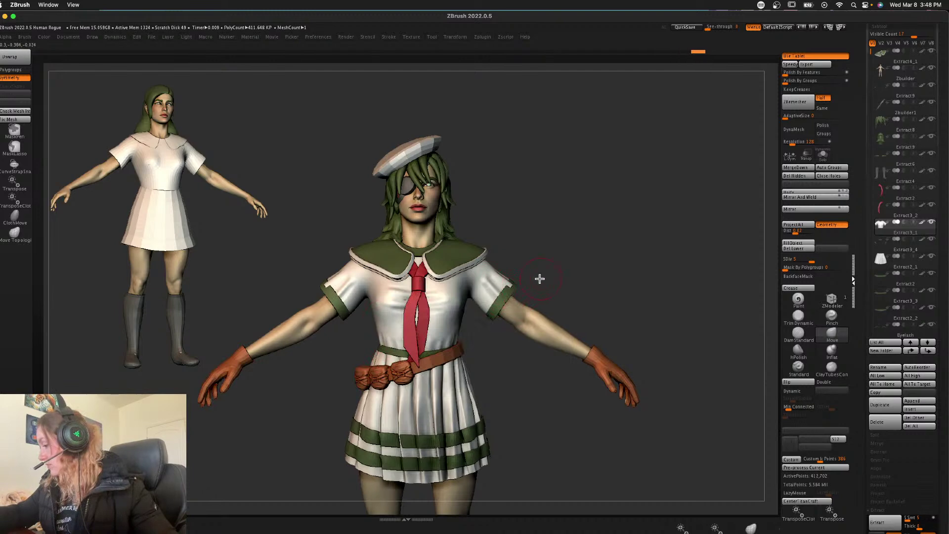
- Select the green sleeve cuff trim and refine its lower edge with the Pinch brush
right_click(577, 242)
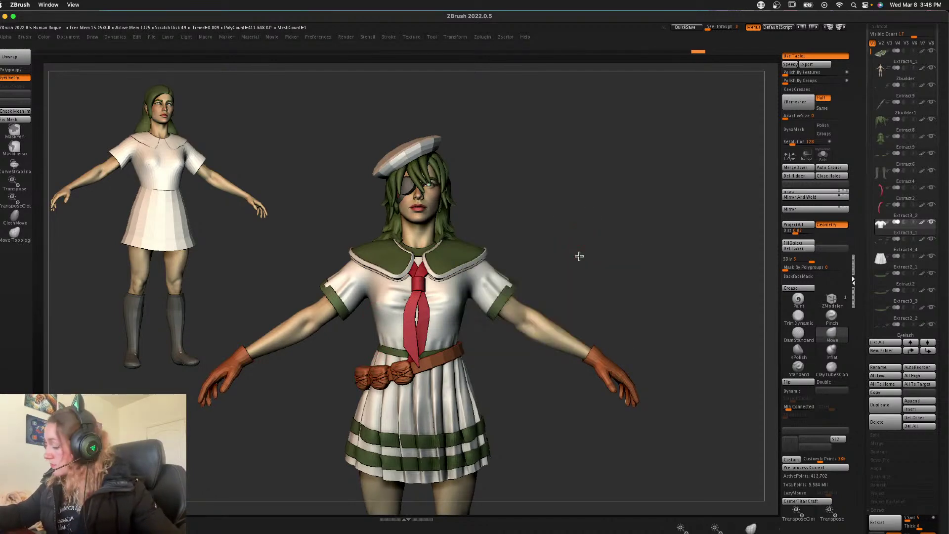
ctrl+right_drag(578, 251, 573, 286)
alt+click(510, 294)
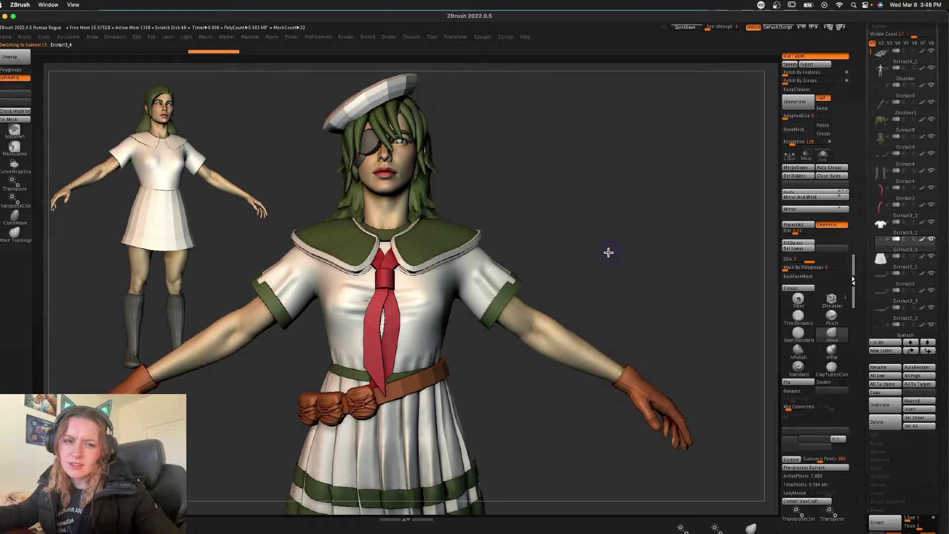
key(space)
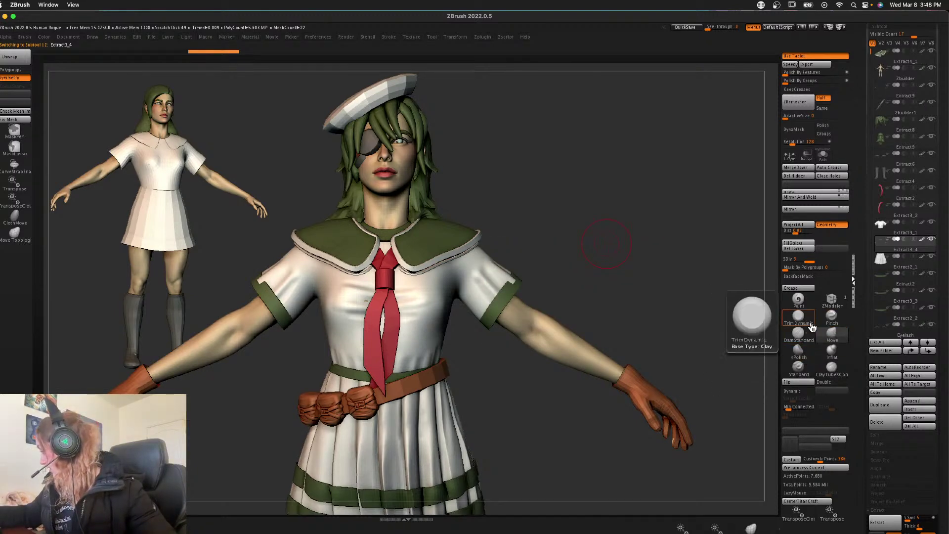
click(832, 316)
key(space)
drag(482, 323, 489, 316)
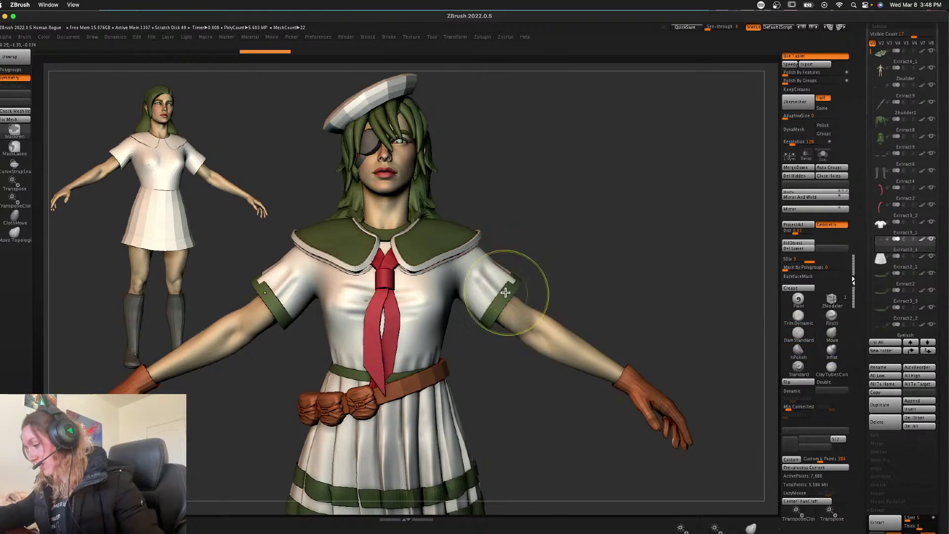
- Adjust the back of the shirt's sleeve with the Move brush so it tucks into the green cuff
mouse_move(601, 279)
mouse_down()
mouse_move(517, 261)
mouse_move(549, 271)
mouse_up()
mouse_move(692, 232)
mouse_down()
mouse_move(653, 223)
mouse_move(588, 247)
mouse_up()
alt+click(552, 267)
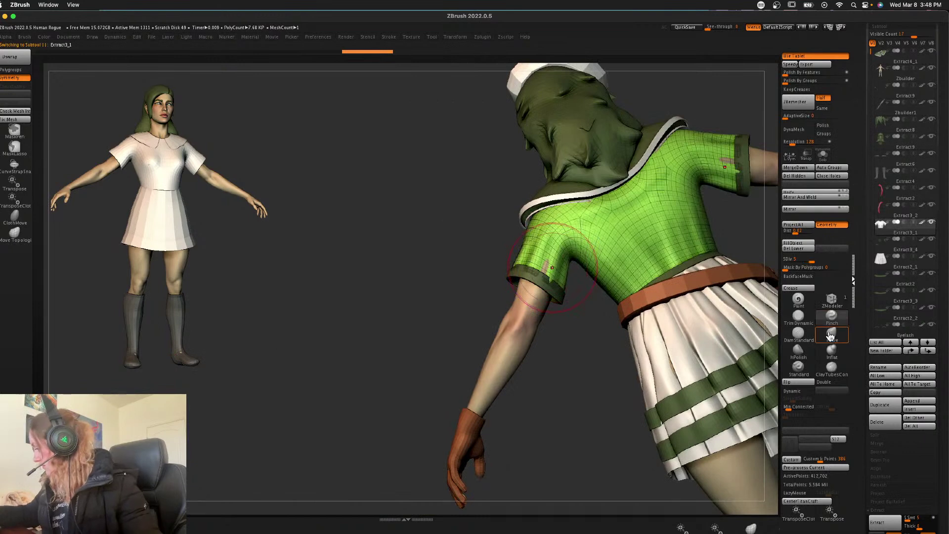
click(831, 342)
key(space)
drag(547, 263, 548, 284)
key(space)
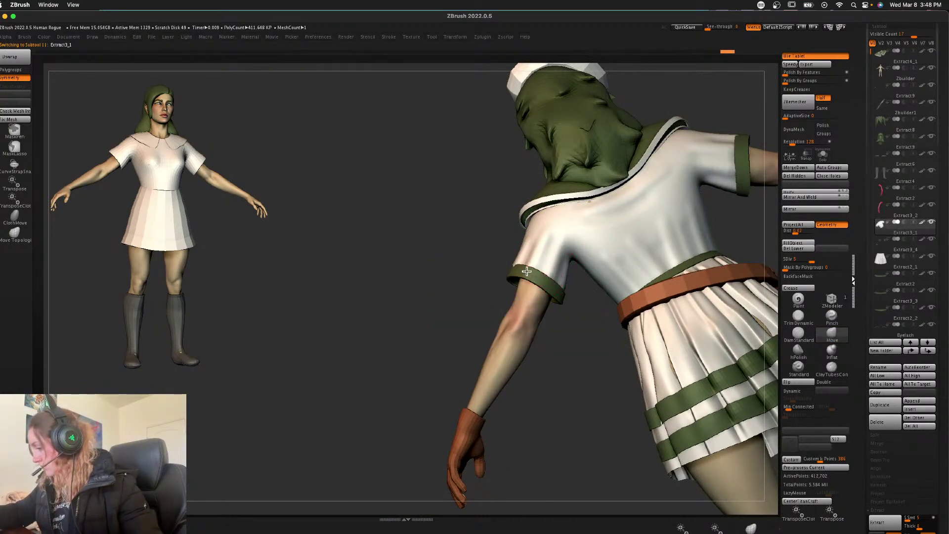
drag(572, 342, 591, 284)
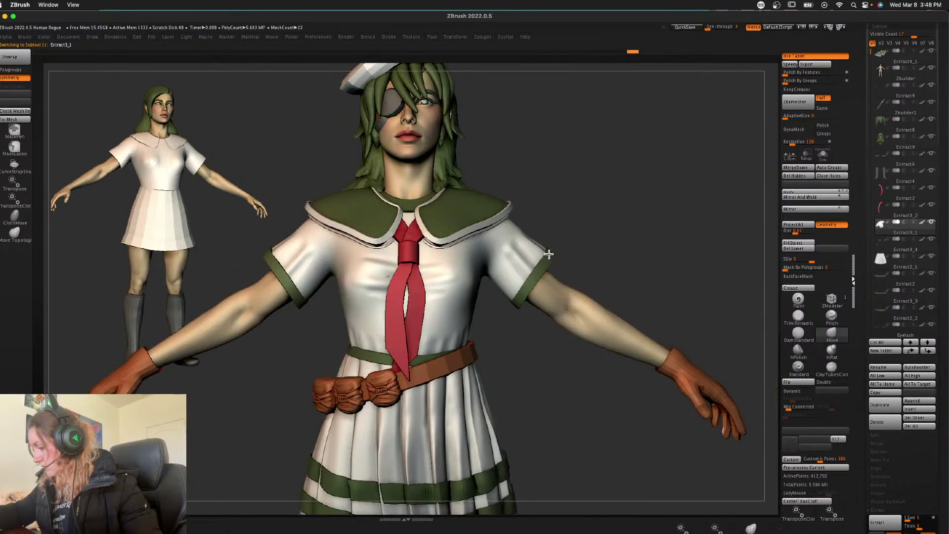
scroll(654, 269, down, 3)
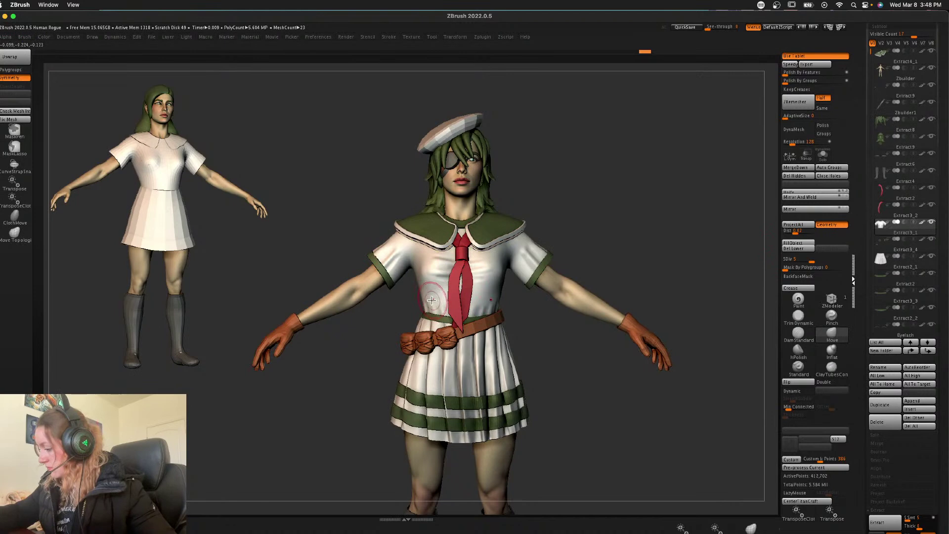
- Isolate the belt, subdivide it to level 6 and carve leather creases into its front with the DamStandard brush
alt+click(482, 323)
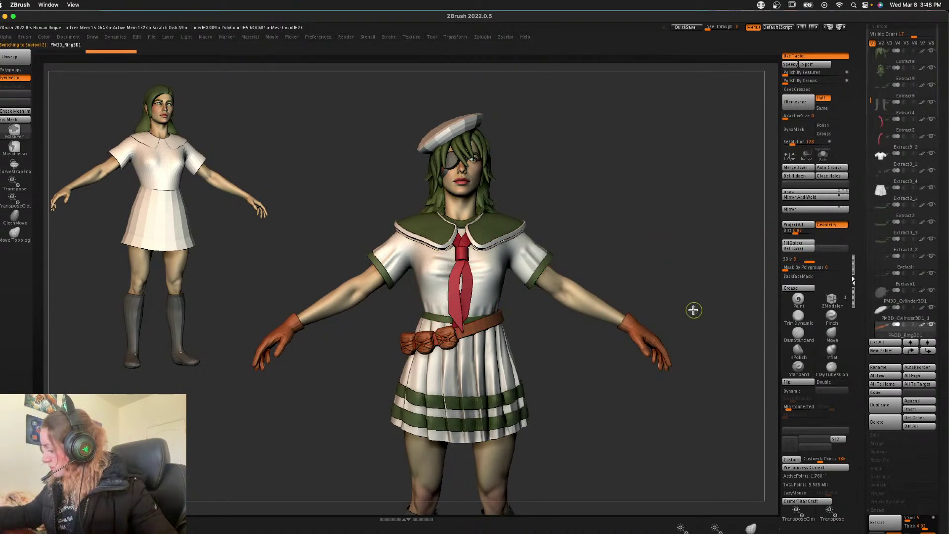
click(823, 154)
key(space)
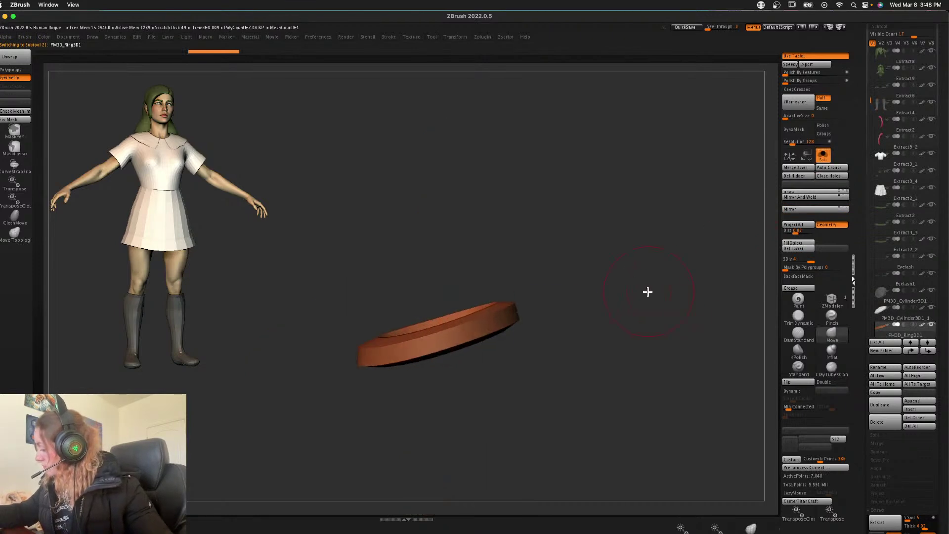
click(801, 334)
key(space)
key(space)
click(475, 379)
click(478, 500)
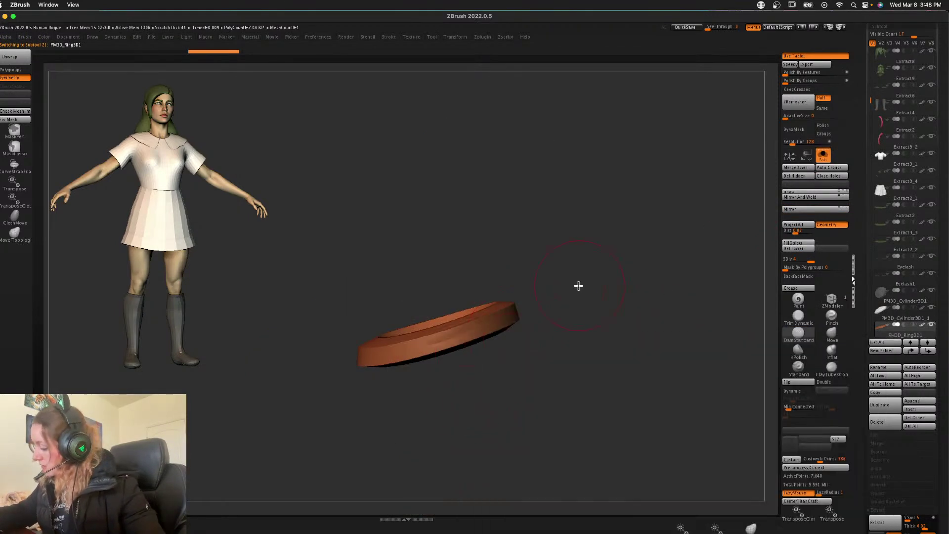
key(ctrl+d)
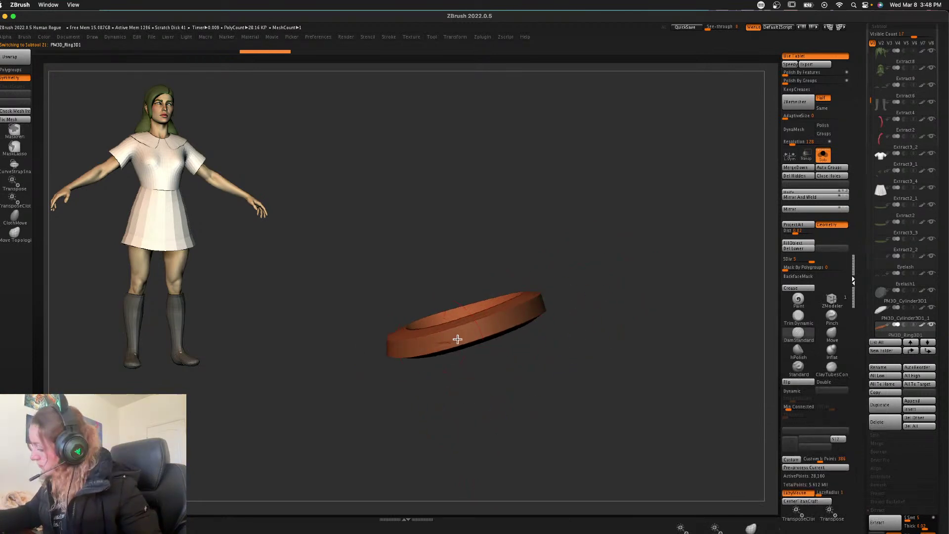
key(space)
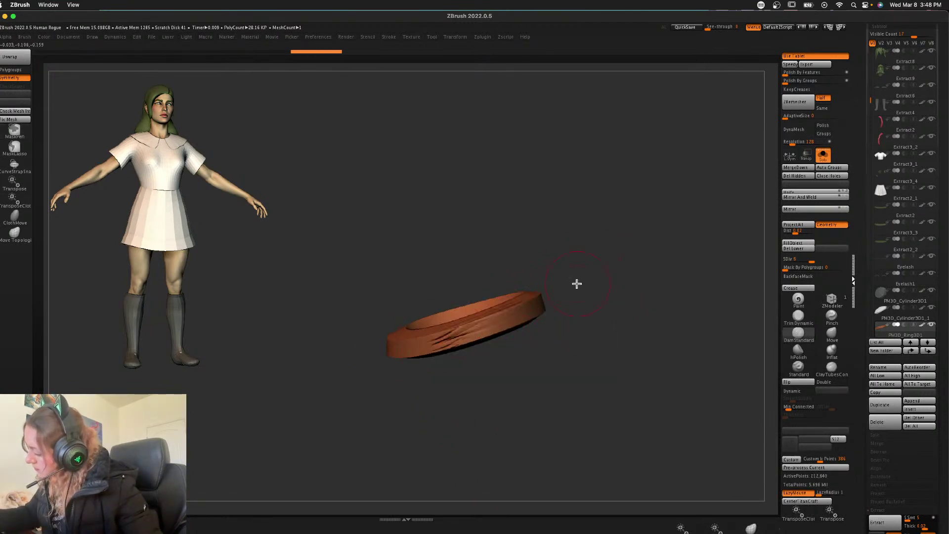
key(ctrl+d)
- Carve long lengthwise grooves around the belt's sides and back with the DamStandard brush, undoing unwanted strokes
mouse_move(593, 282)
mouse_down()
mouse_move(672, 313)
mouse_move(652, 347)
mouse_move(612, 308)
mouse_move(417, 282)
mouse_move(453, 326)
mouse_up()
key(space)
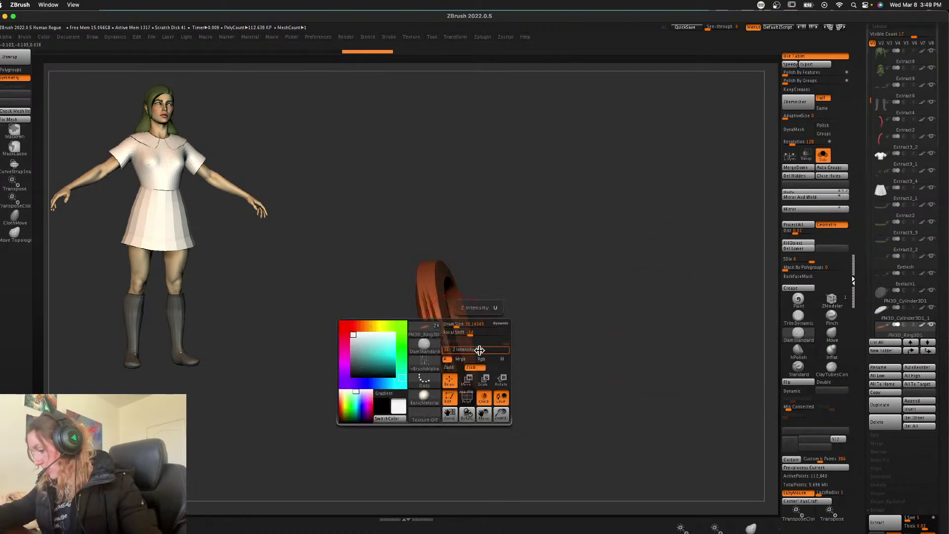
key(ctrl+z)
key(space)
key(ctrl+z)
drag(534, 330, 565, 335)
drag(575, 488, 525, 320)
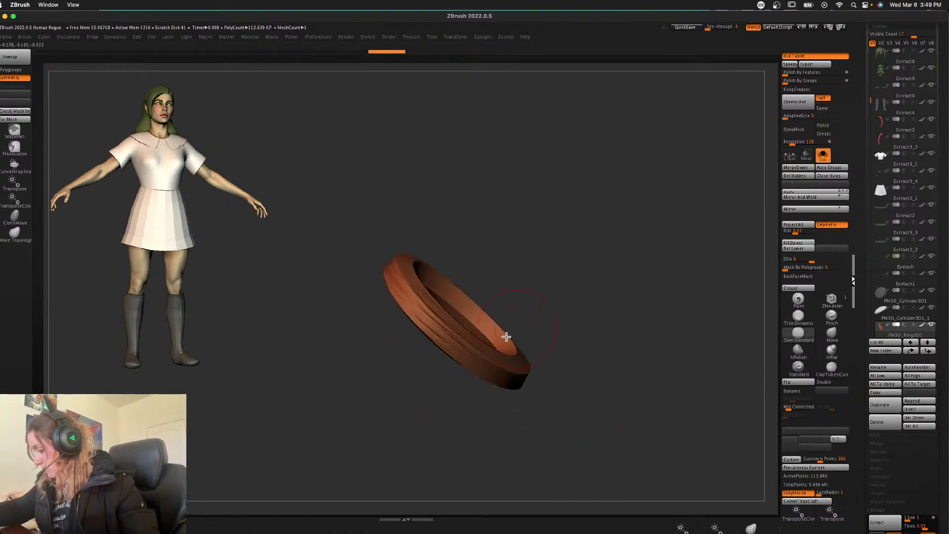
drag(596, 356, 417, 407)
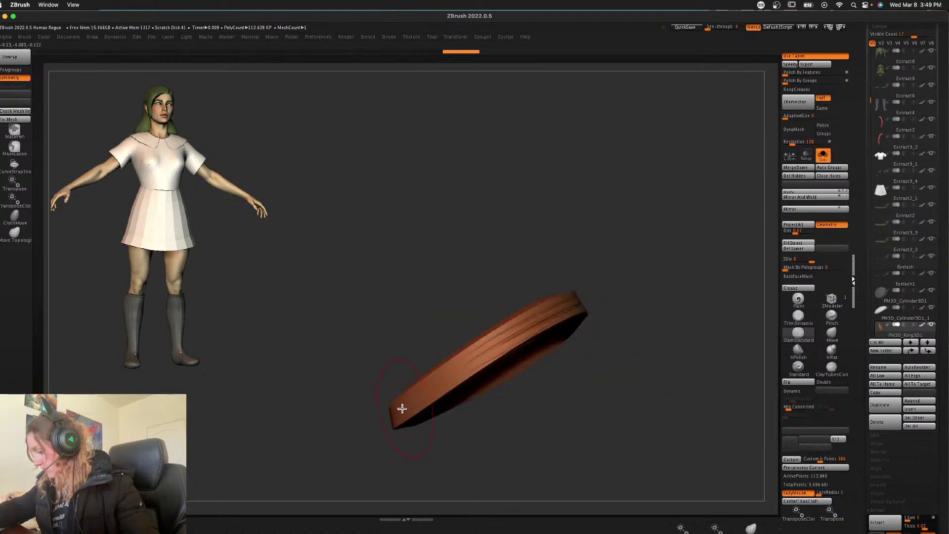
drag(636, 329, 416, 398)
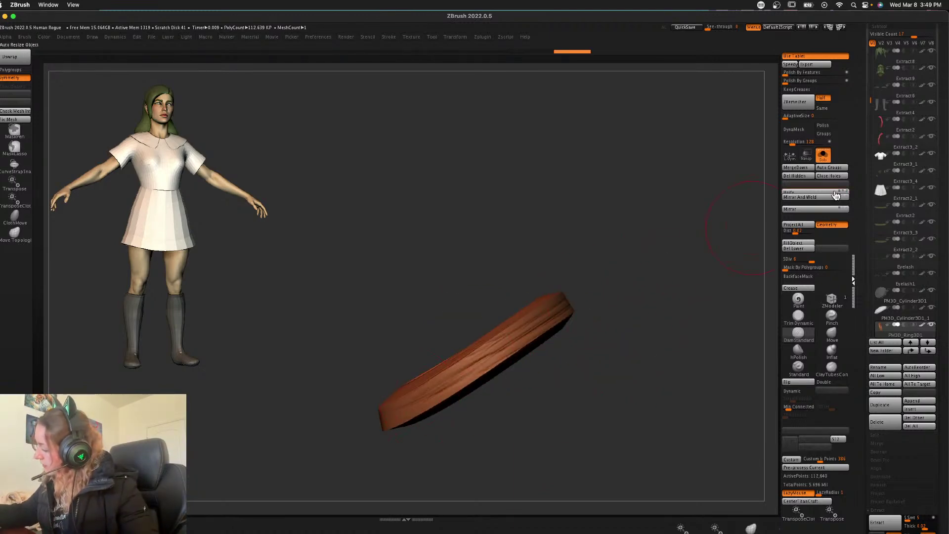
- Return to the full outfit, select the green waistband, crease its borders and subdivide it to level 3
click(823, 155)
shift+drag(662, 347, 534, 375)
key(f)
alt+click(413, 204)
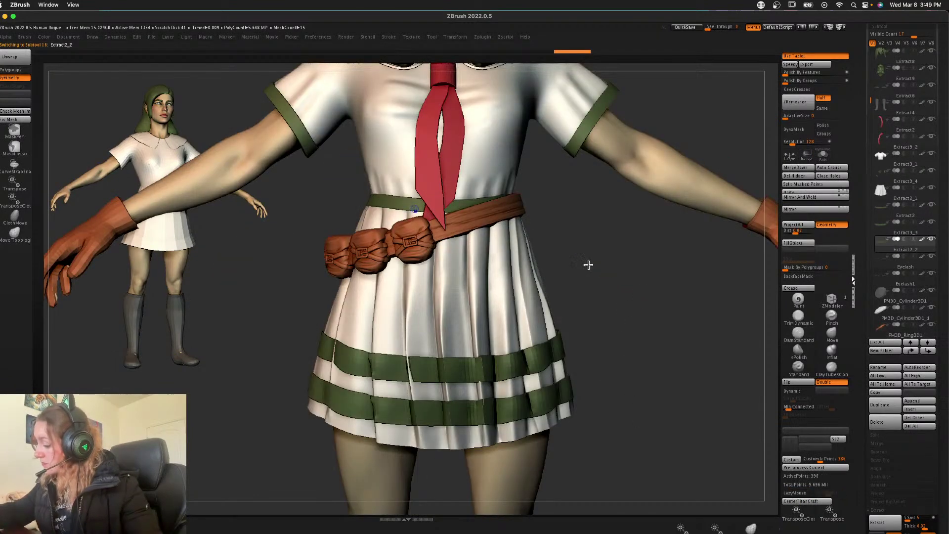
click(822, 156)
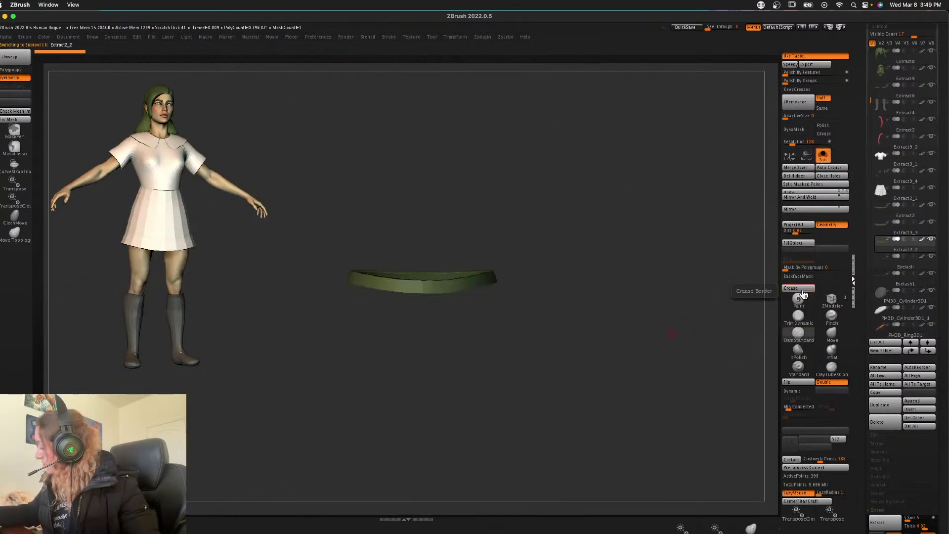
key(alt+shift+s)
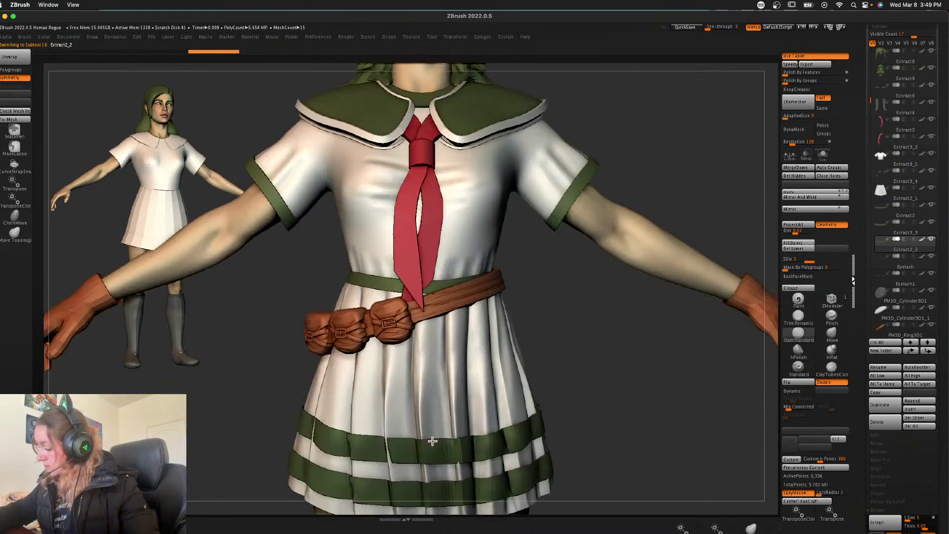
- Merge the two green stripes of the skirt hem into one subtool and subdivide it to level 3
alt+click(435, 442)
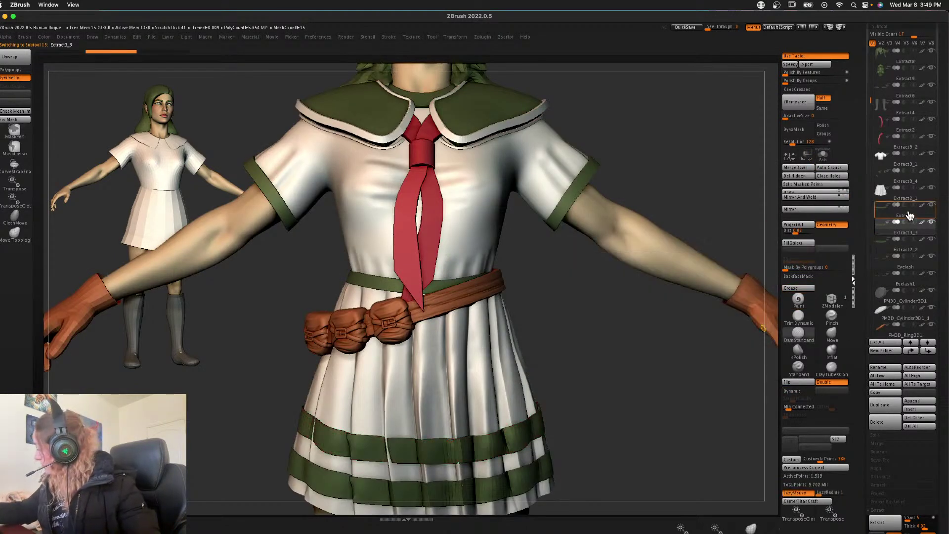
click(905, 246)
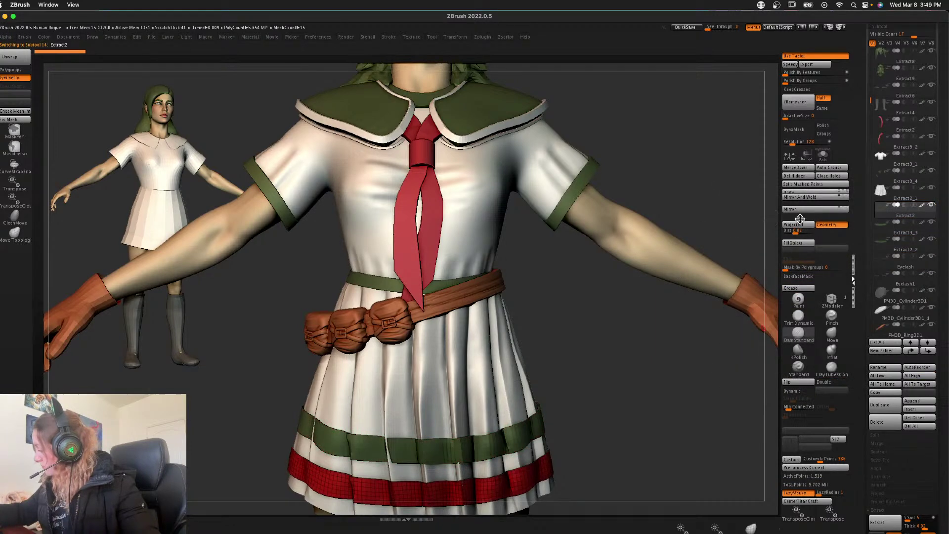
click(797, 167)
click(780, 192)
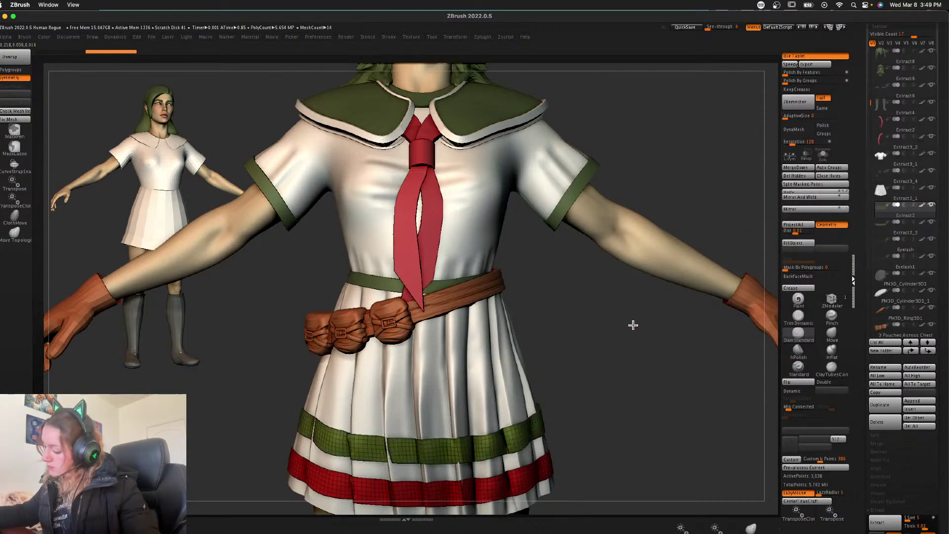
key(shift+f)
alt+drag(624, 377, 611, 327)
alt+drag(580, 380, 559, 359)
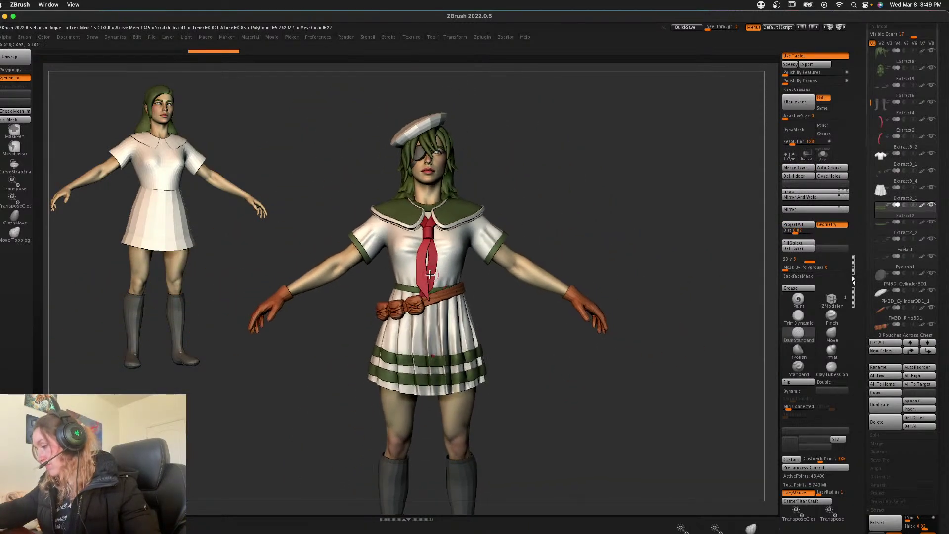
- Revert the red tie strip to its unsubdivided mesh, merge both strips into one subtool and subdivide it to level 4
alt+click(428, 257)
alt+drag(612, 181, 625, 248)
key(shift+f)
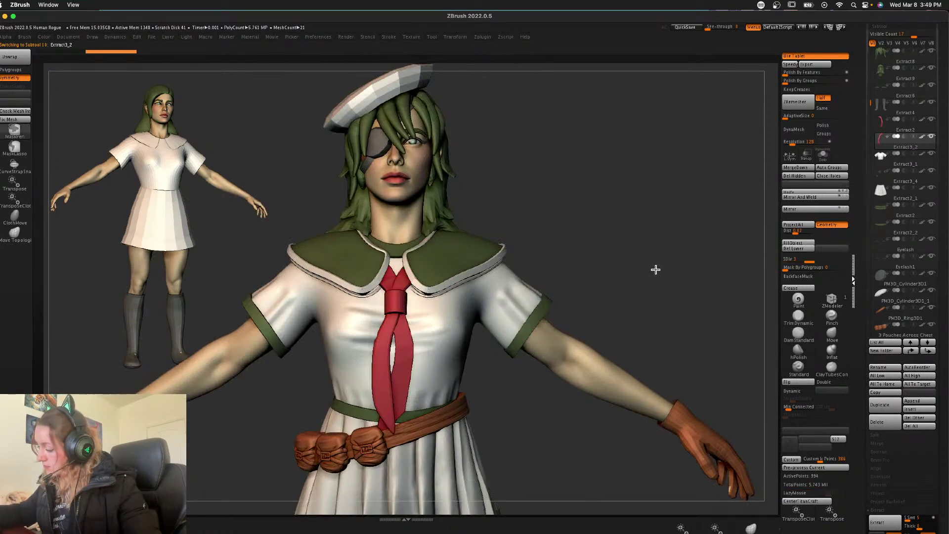
key(ctrl+z)
key(ctrl+z)
click(901, 133)
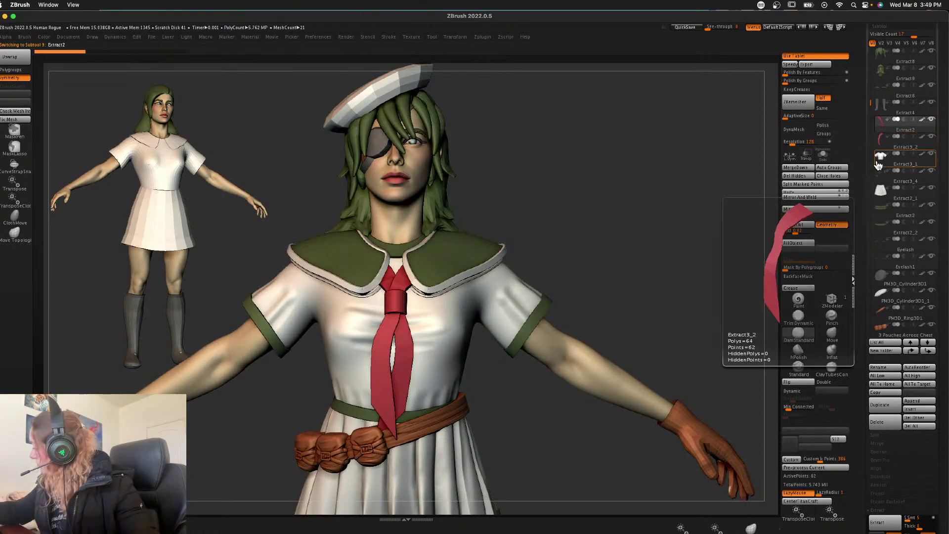
click(796, 167)
click(777, 190)
key(ctrl+d)
key(ctrl+d)
key(ctrl+d)
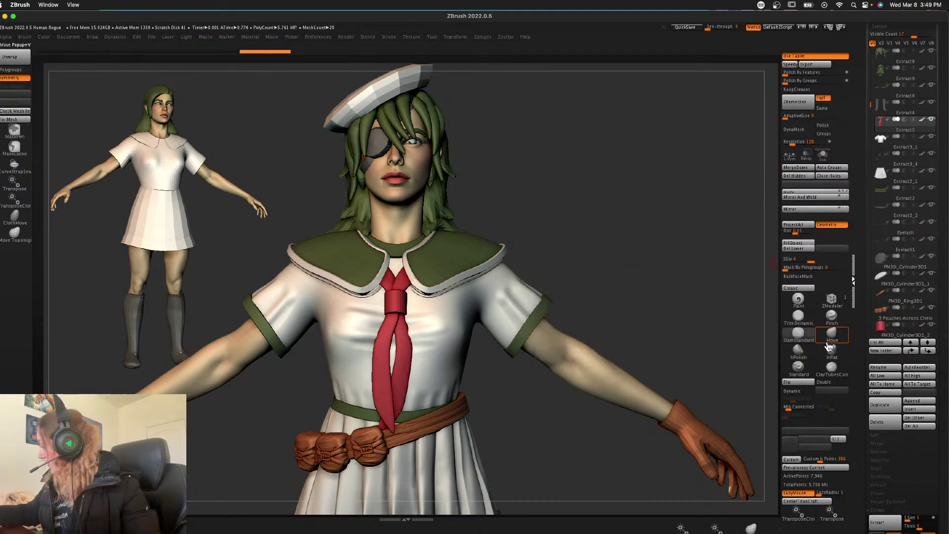
- Turn on back-face masking for the Move brush and reshape the tails of the red tie from several angles
click(831, 333)
key(space)
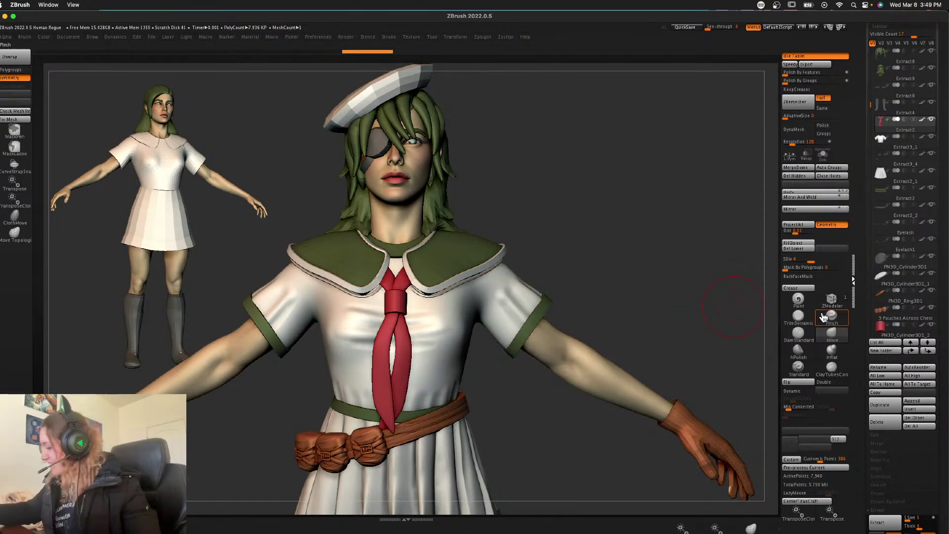
click(798, 276)
drag(410, 358, 411, 360)
drag(562, 258, 642, 237)
drag(416, 375, 425, 376)
mouse_move(578, 292)
mouse_down()
mouse_move(675, 297)
mouse_move(396, 291)
mouse_up()
drag(524, 274, 637, 267)
key(space)
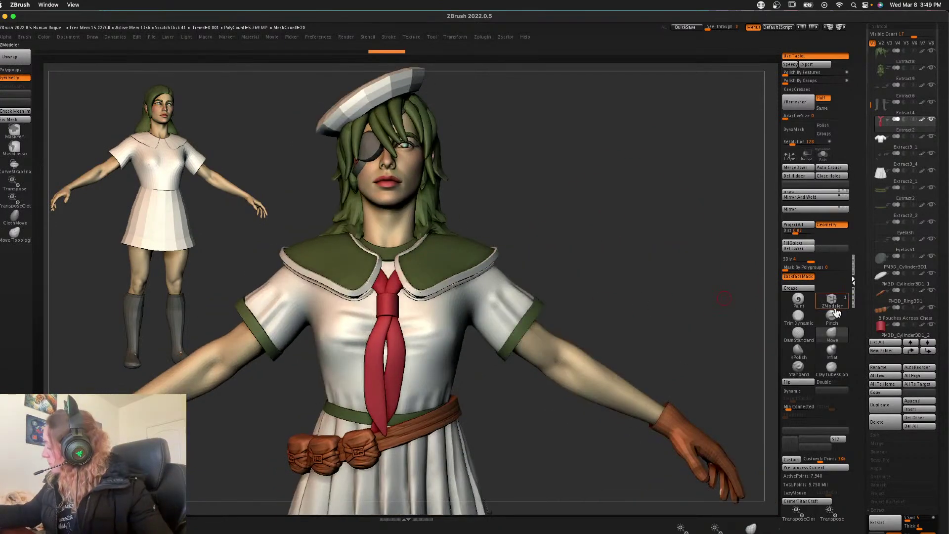
- Subdivide the tie's knot to level 3 and the tie strips to level 5
alt+click(388, 305)
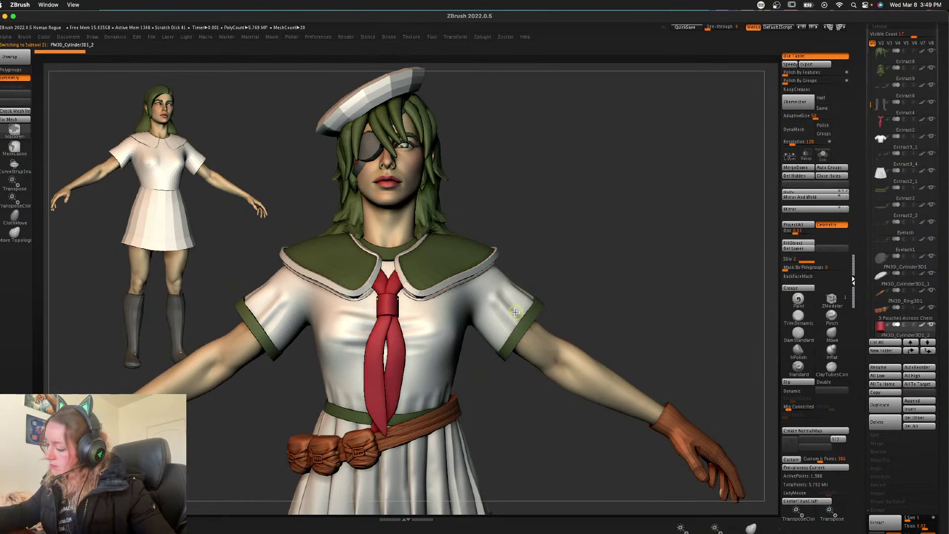
click(801, 340)
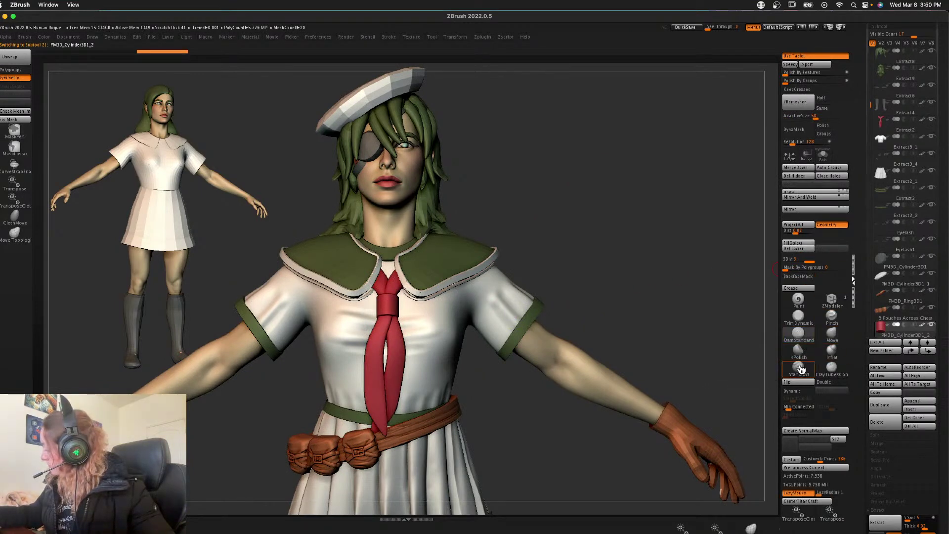
alt+click(403, 371)
alt+drag(617, 265, 553, 302)
scroll(622, 261, down, 2)
key(ctrl+d)
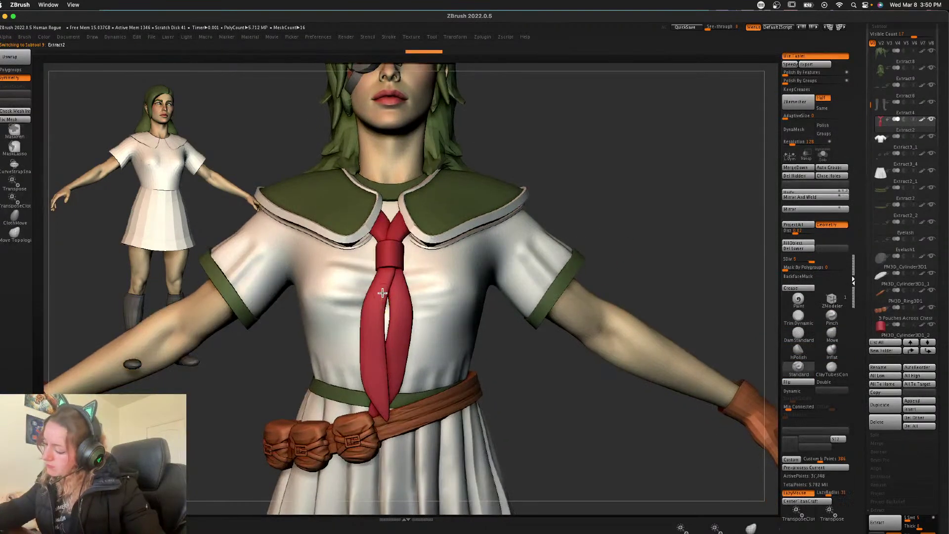
- Sculpt long lengthwise folds down the tie's tails with the Standard brush and smooth the inner edge
drag(377, 279, 377, 429)
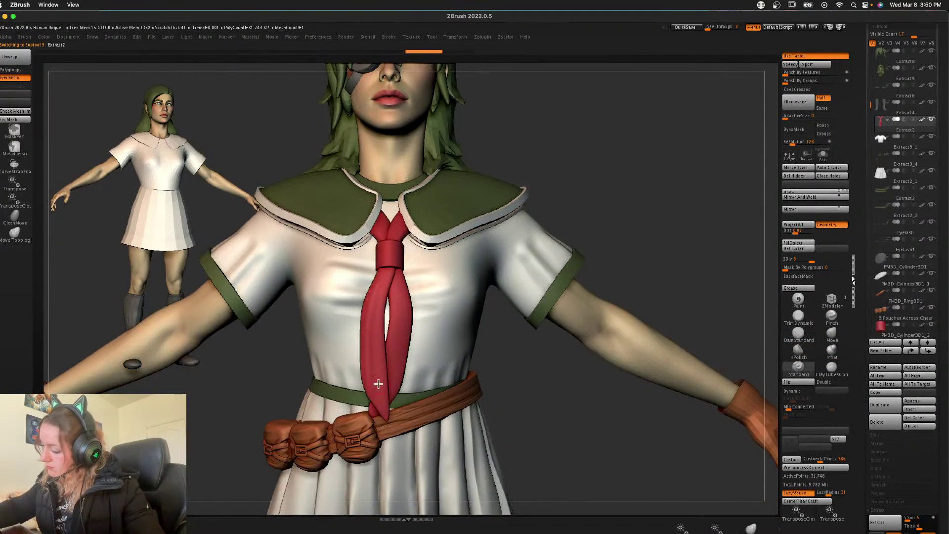
drag(379, 293, 387, 460)
drag(387, 281, 396, 472)
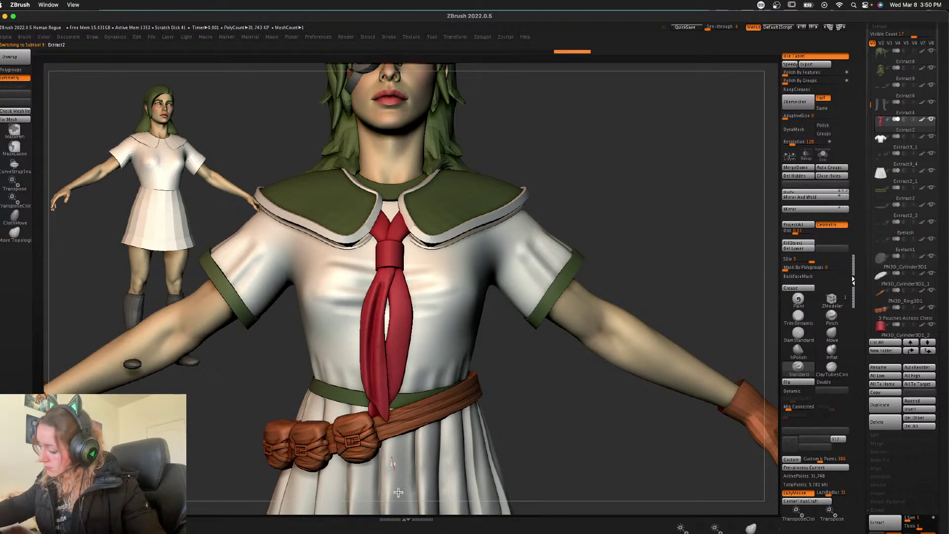
shift+drag(406, 336, 402, 338)
- Auto-group the tie, isolate the unsculpted strip, carve a lengthwise fold down it using LazyMouse and show both strips again
click(836, 169)
ctrl+shift+click(398, 356)
drag(389, 275, 369, 420)
shift+drag(398, 313, 375, 411)
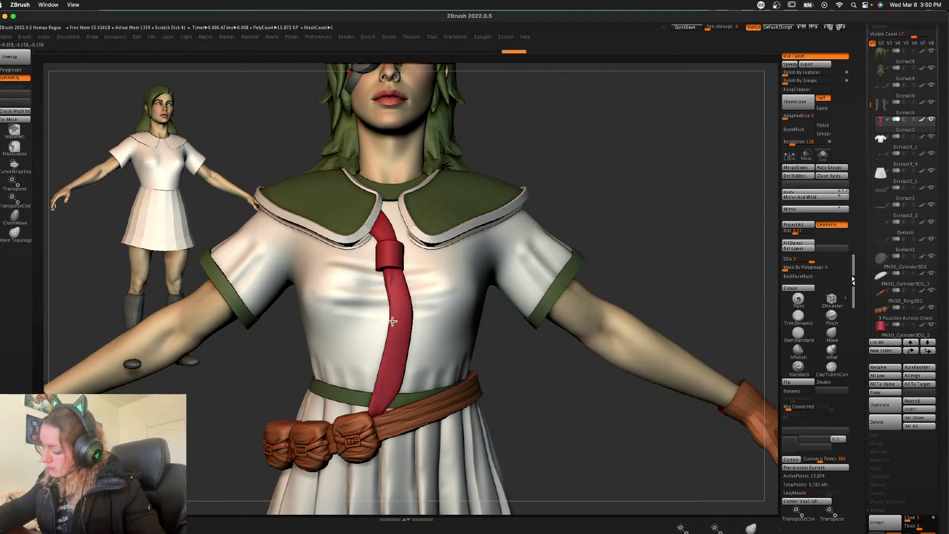
key(l)
mouse_move(399, 289)
mouse_down()
mouse_move(361, 453)
mouse_move(378, 445)
mouse_up()
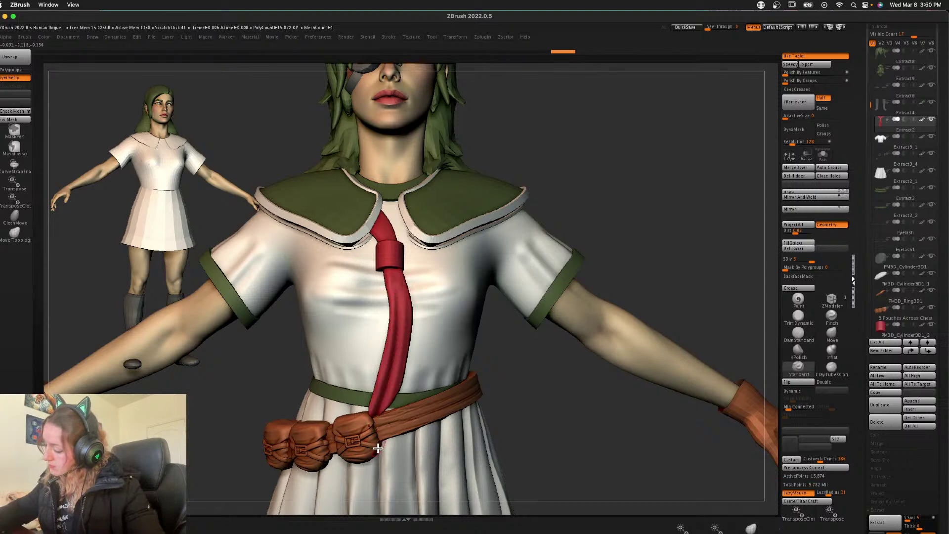
ctrl+shift+click(625, 186)
- Select the tie's knot and sculpt horizontal wrap folds around it with the Standard brush
alt+click(400, 254)
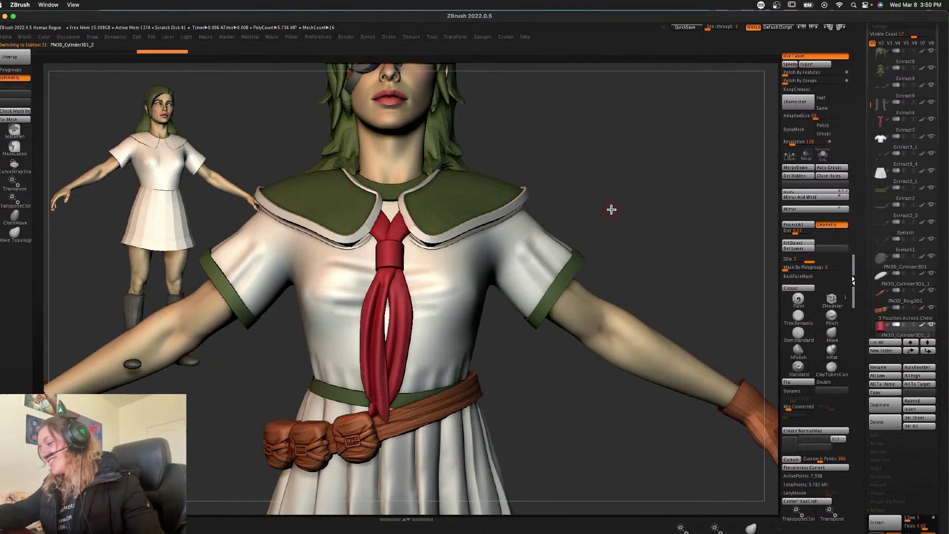
alt+drag(647, 254, 648, 219)
drag(687, 165, 663, 168)
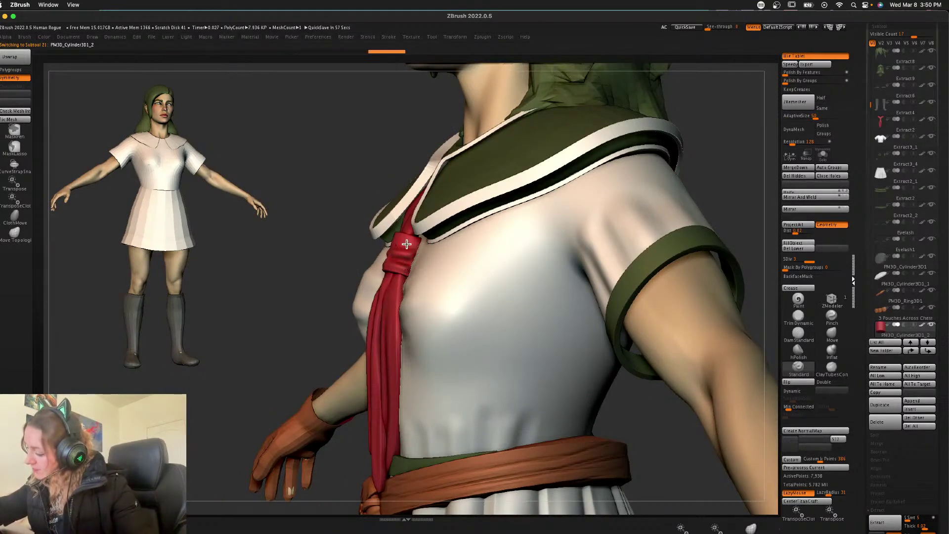
shift+drag(729, 156, 687, 180)
key(space)
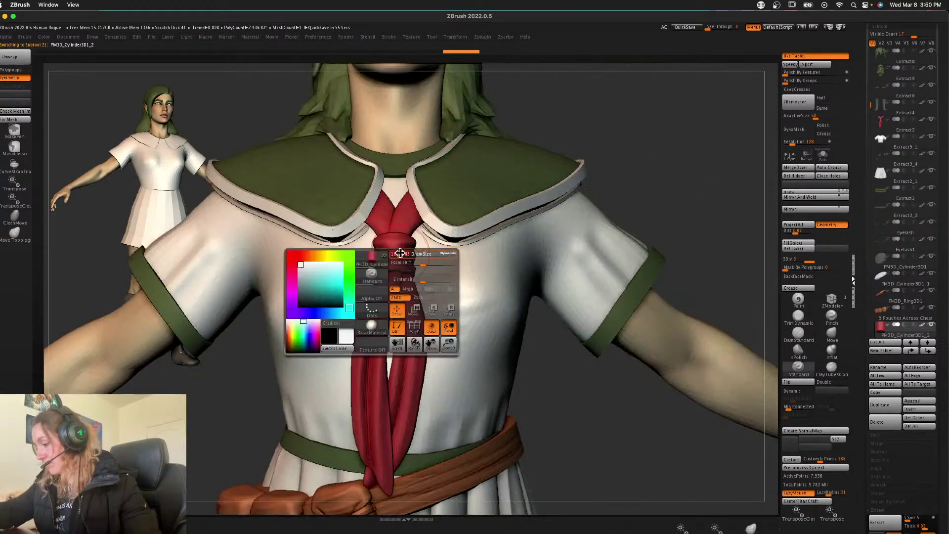
key(space)
- Isolate each tie strip in turn and sculpt folds running from its collar end into the knot with the Standard brush
alt+click(411, 222)
alt+drag(646, 142, 636, 196)
key(shift+f)
key(shift+f)
click(817, 158)
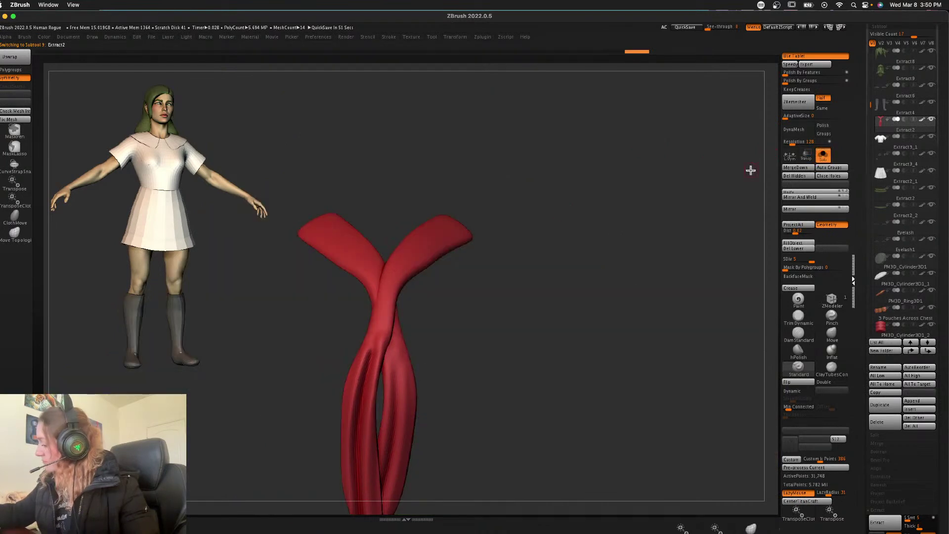
ctrl+shift+click(402, 272)
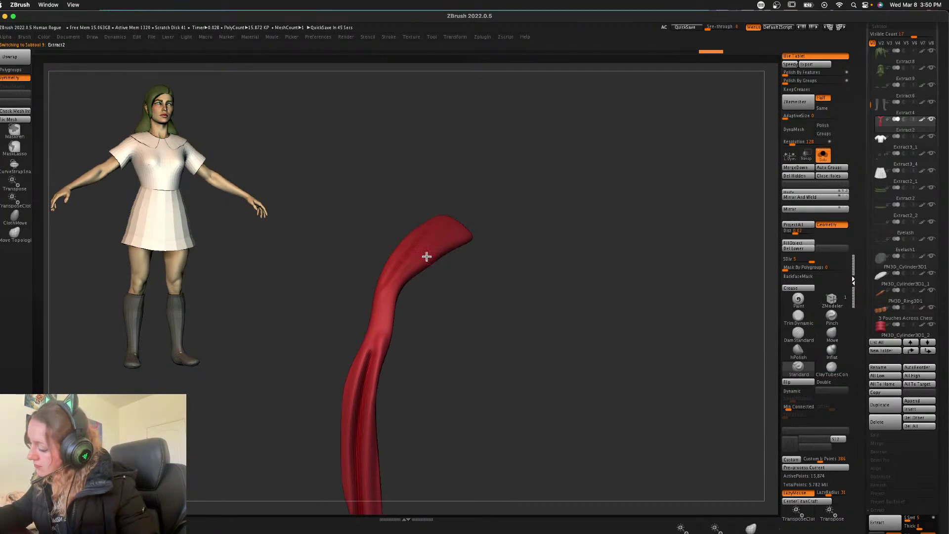
drag(429, 250, 381, 300)
click(823, 155)
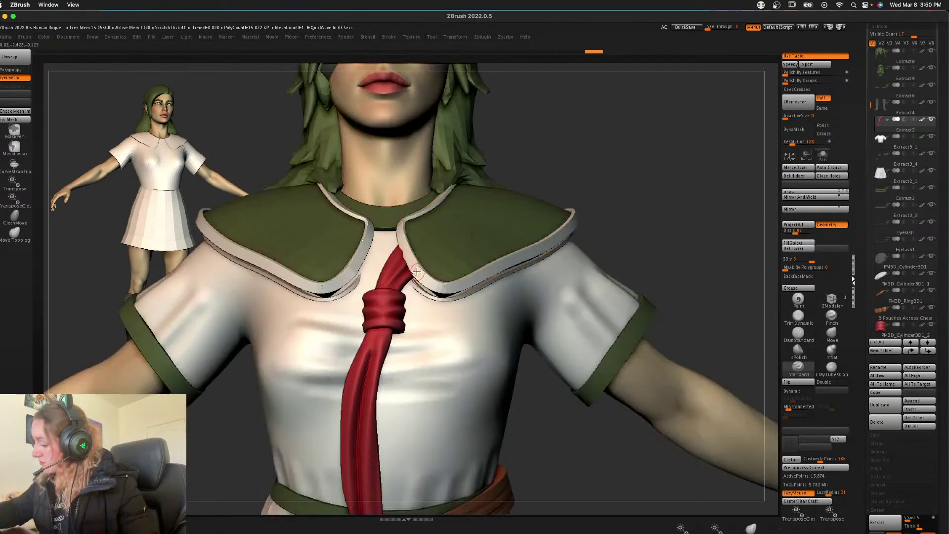
click(822, 156)
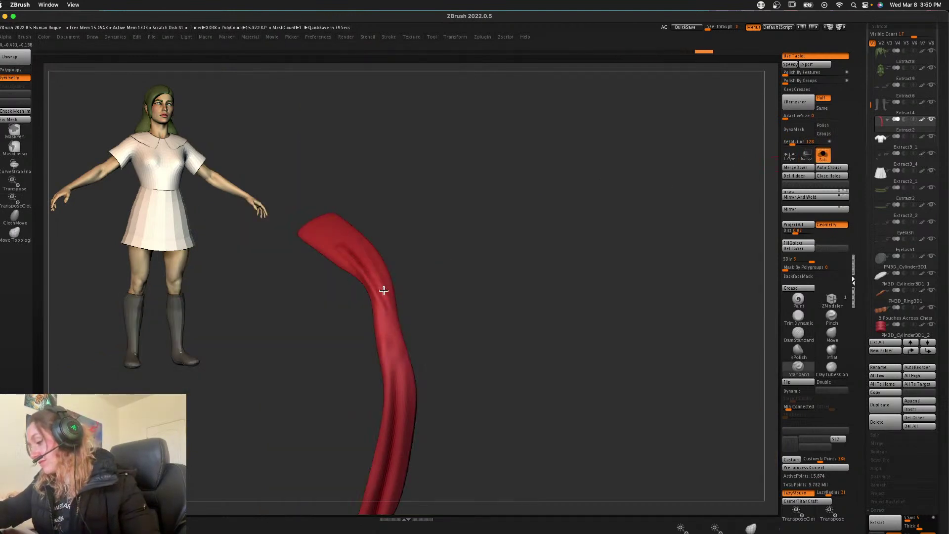
drag(384, 267, 396, 345)
click(822, 155)
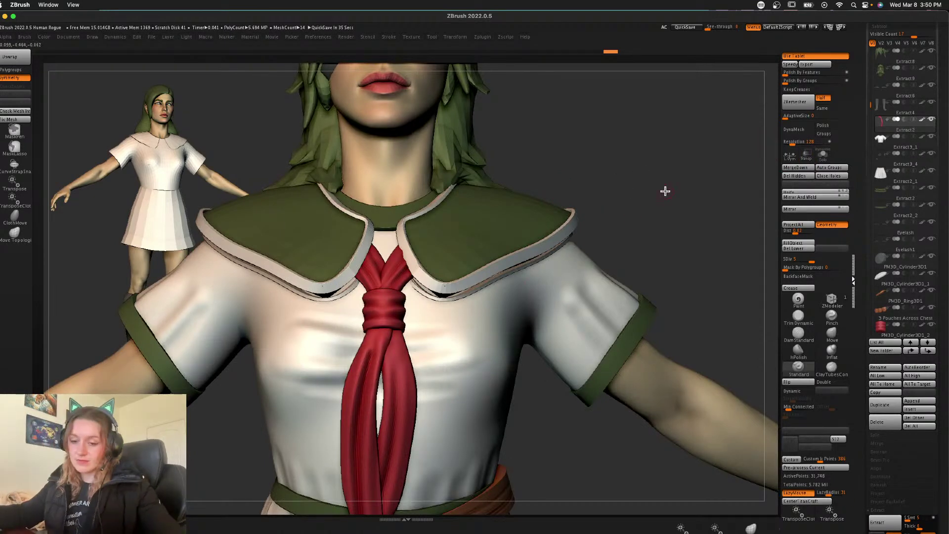
- Isolate one tie strip by its polygroup, mask it, show both strips and invert the mask
key(shift+f)
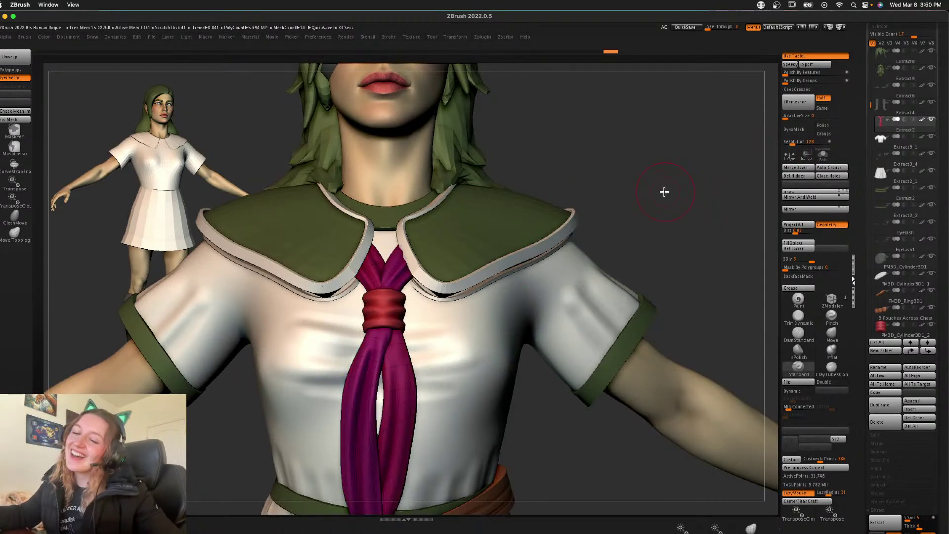
click(833, 340)
key(shift+f)
key(shift+f)
key(shift+f)
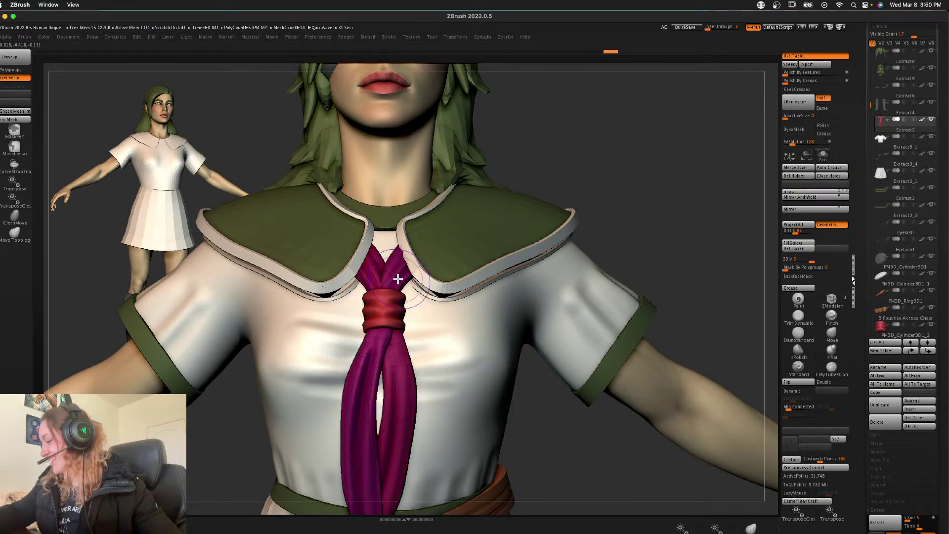
ctrl+shift+click(396, 277)
ctrl+click(649, 185)
ctrl+shift+click(649, 187)
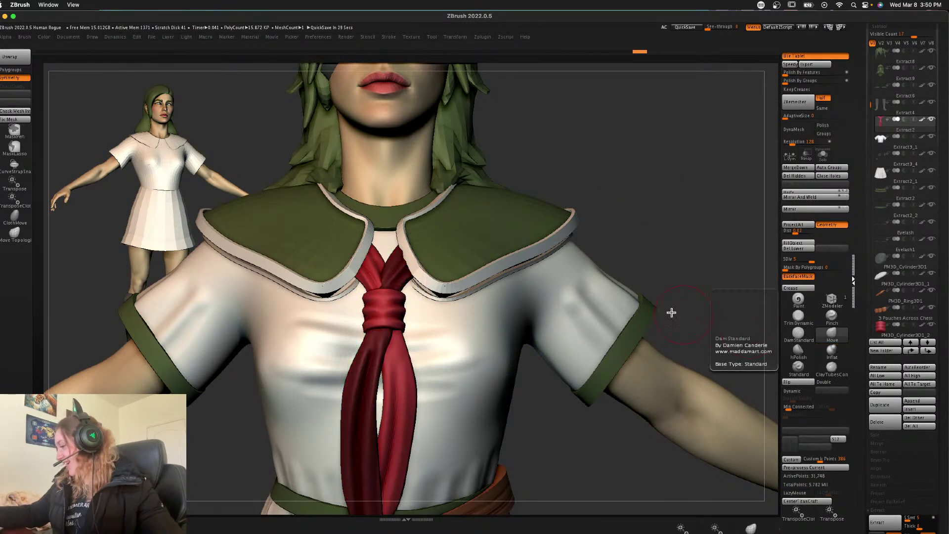
ctrl+click(653, 195)
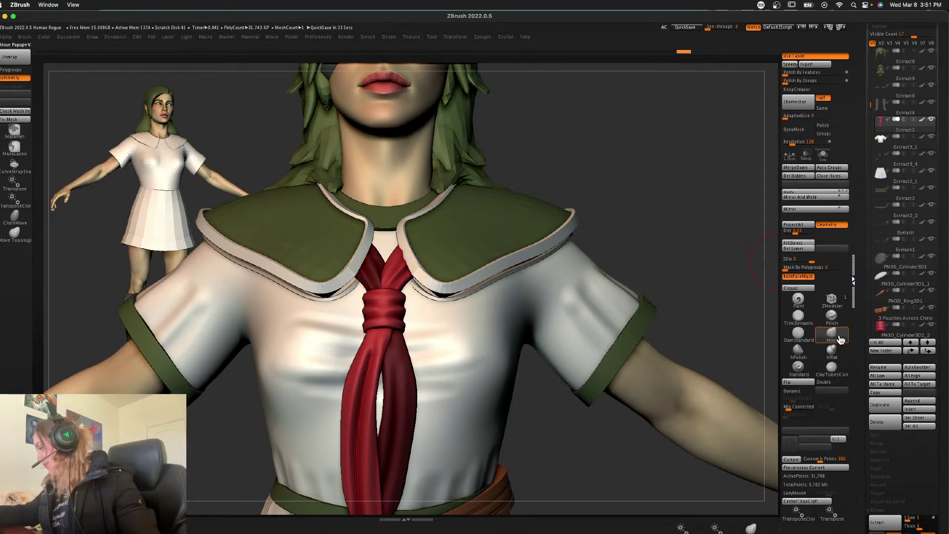
- Turn off back-face masking and shift the unmasked tie strip above the knot with the Move brush
key(space)
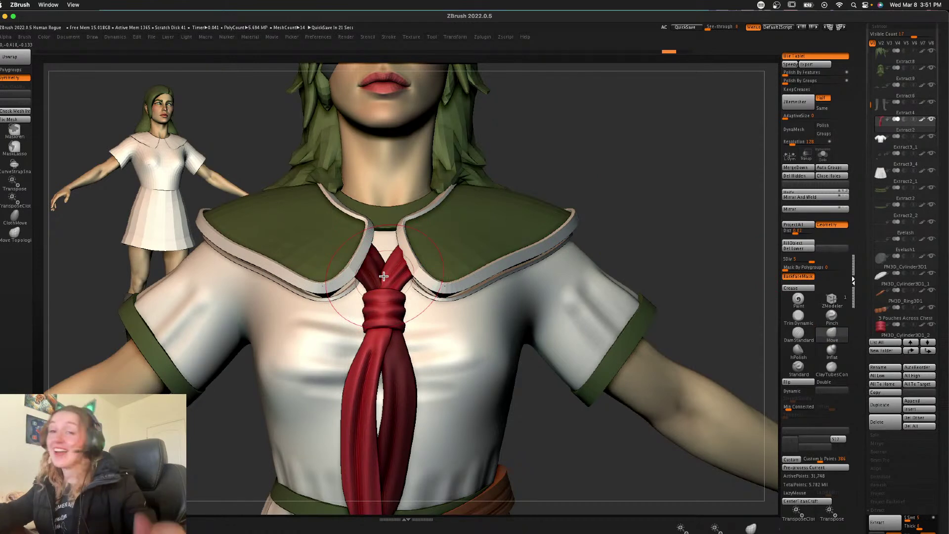
click(798, 276)
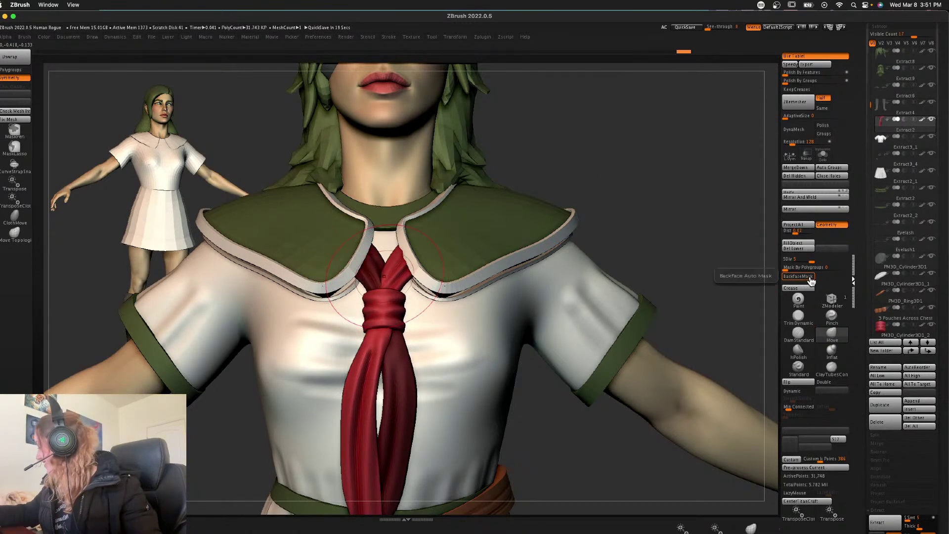
mouse_move(390, 279)
mouse_down()
mouse_move(400, 295)
mouse_move(379, 284)
mouse_up()
mouse_move(647, 212)
alt+mouse_down()
mouse_move(627, 212)
mouse_move(647, 241)
mouse_move(746, 260)
alt+mouse_up()
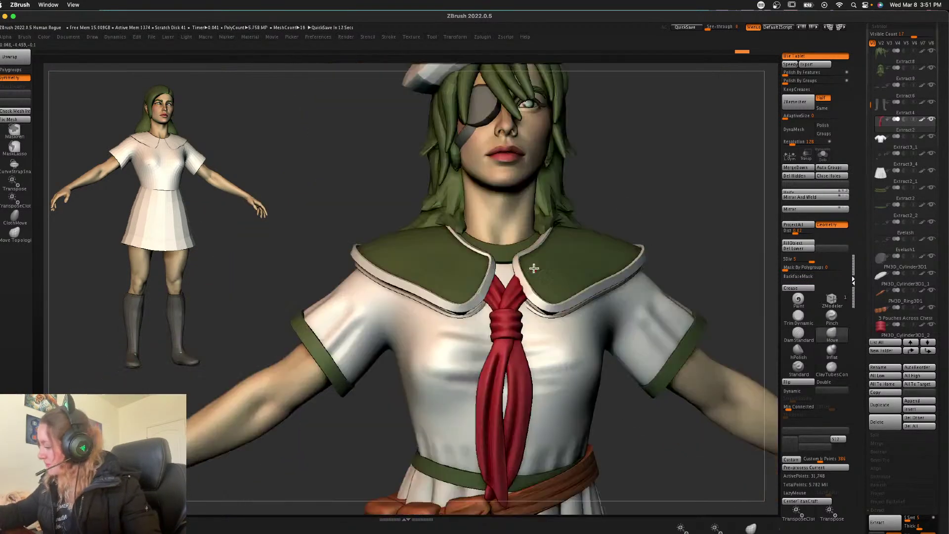
- Select the green collar with its white trim and isolate it from the rest of the outfit
alt+click(591, 261)
key(shift+f)
key(shift+f)
click(824, 157)
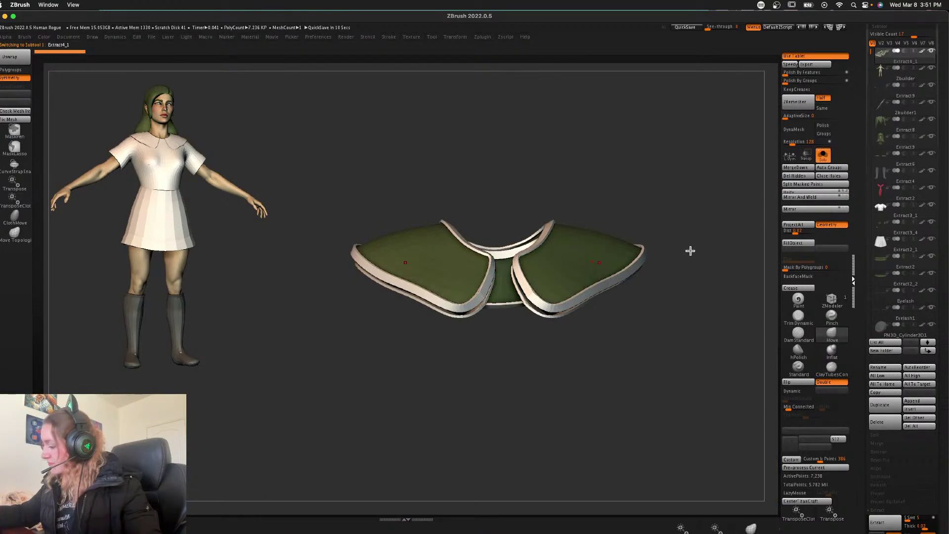
- Isolate the collar, hide its duplicate lower layer by polygroup and delete it, then show the full character again
click(823, 163)
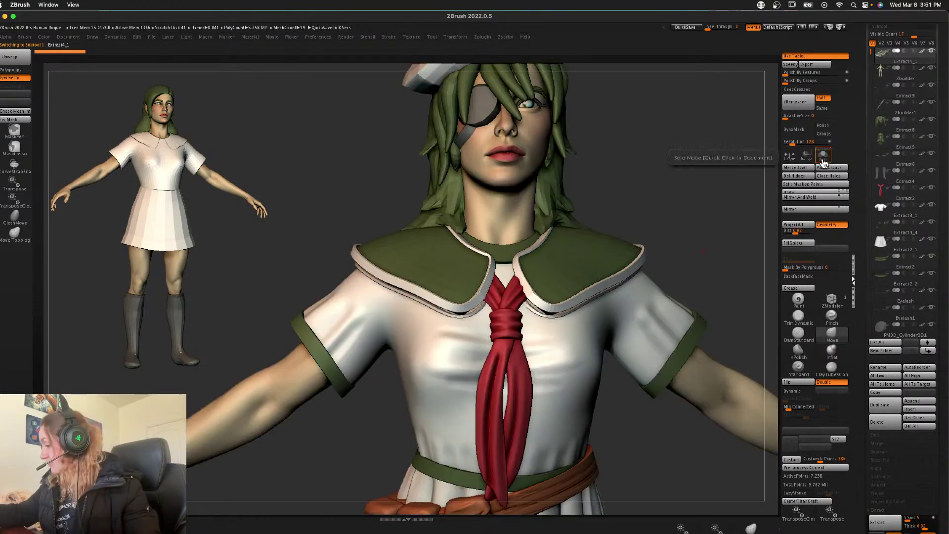
click(823, 155)
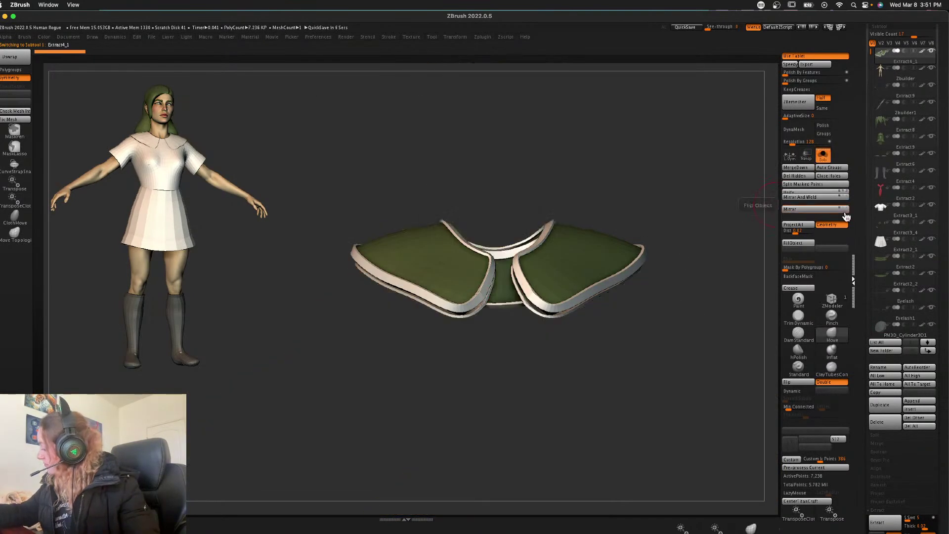
key(shift+f)
drag(624, 332, 620, 277)
ctrl+shift+click(557, 295)
ctrl+shift+click(557, 294)
drag(667, 203, 707, 260)
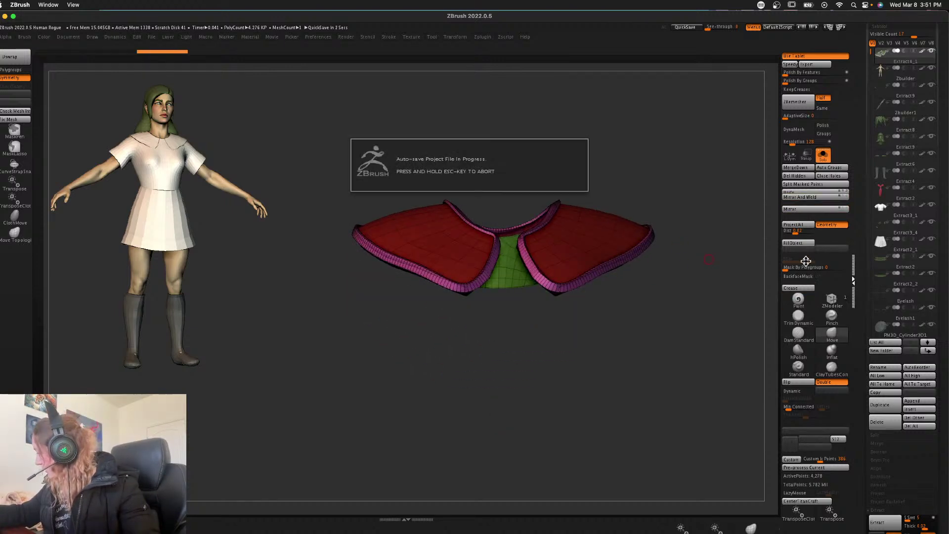
click(823, 155)
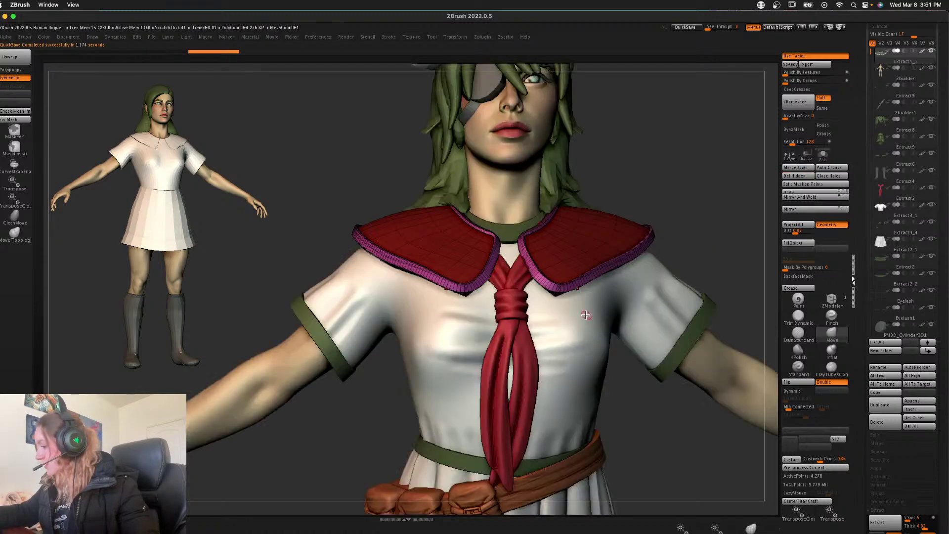
- Turn off the polygroup display and reshape the collar's front flaps with the Move brush into squarer lower corners
key(shift+f)
alt+drag(682, 153, 686, 222)
alt+drag(584, 237, 454, 252)
drag(479, 281, 494, 296)
right_click(484, 295)
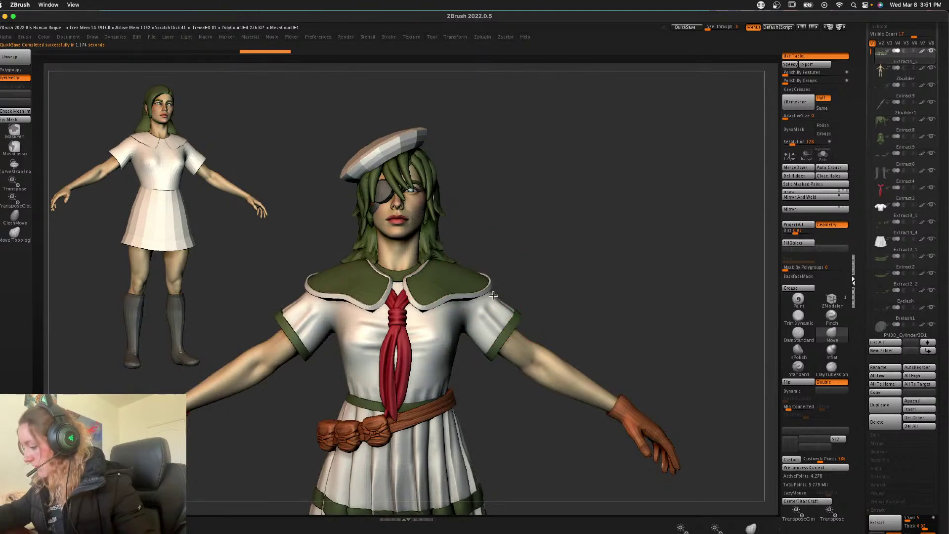
key(ctrl+z)
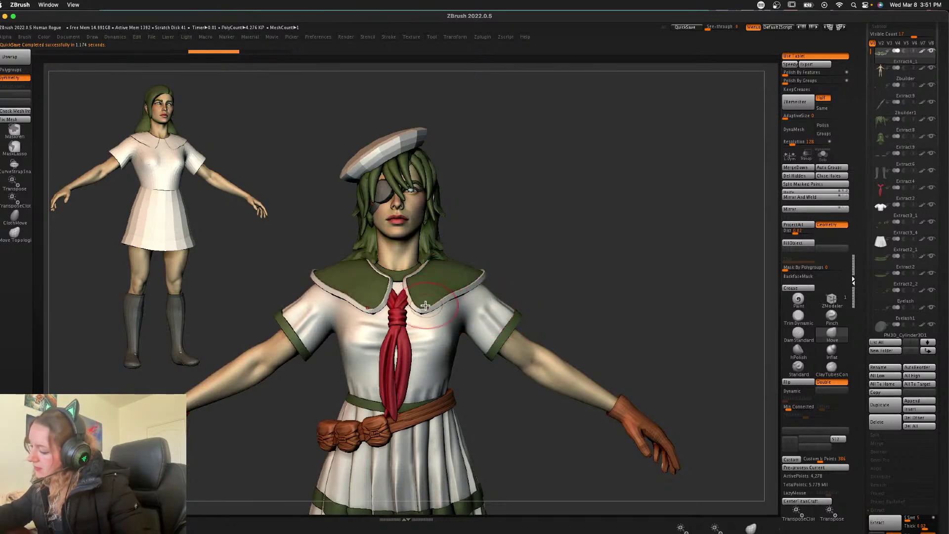
key(space)
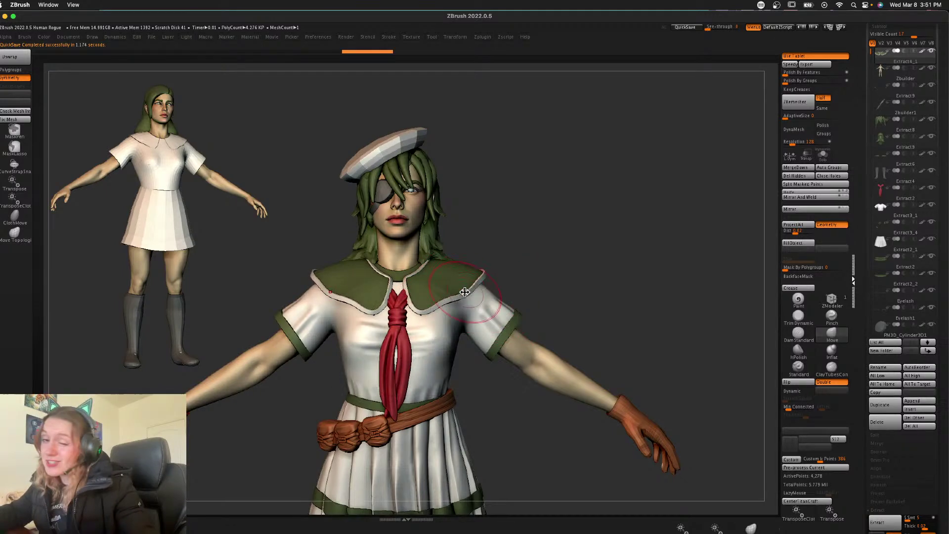
mouse_move(469, 304)
mouse_down()
mouse_move(477, 315)
mouse_move(446, 306)
mouse_up()
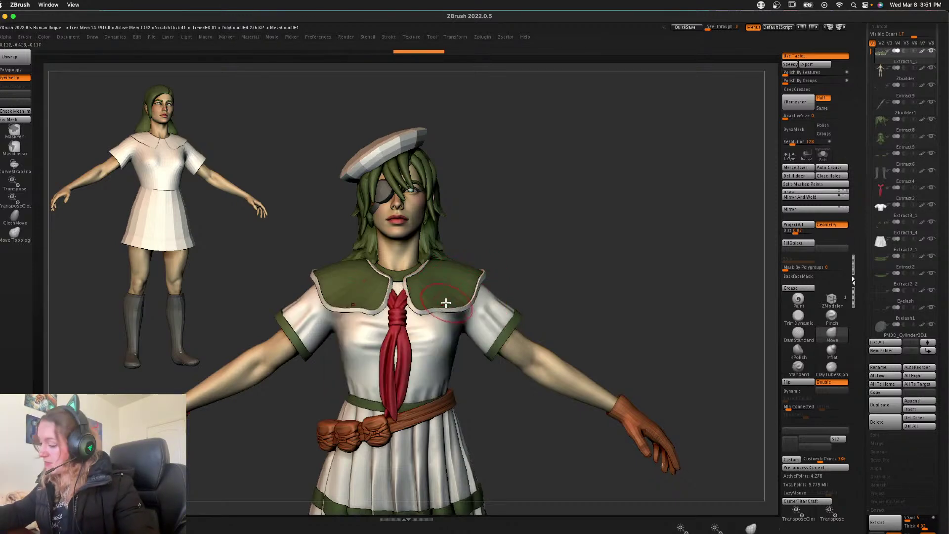
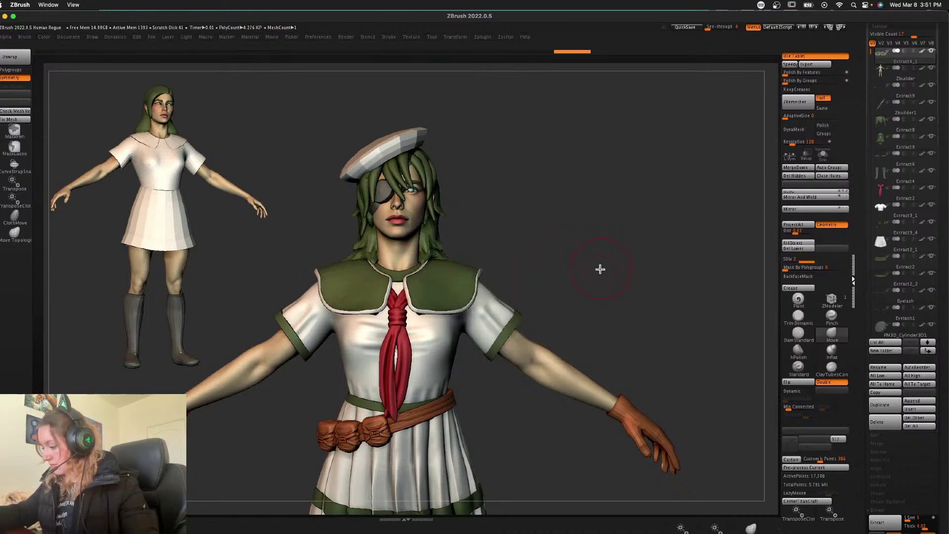
- Subdivide the collar to level 3
key(ctrl+d)
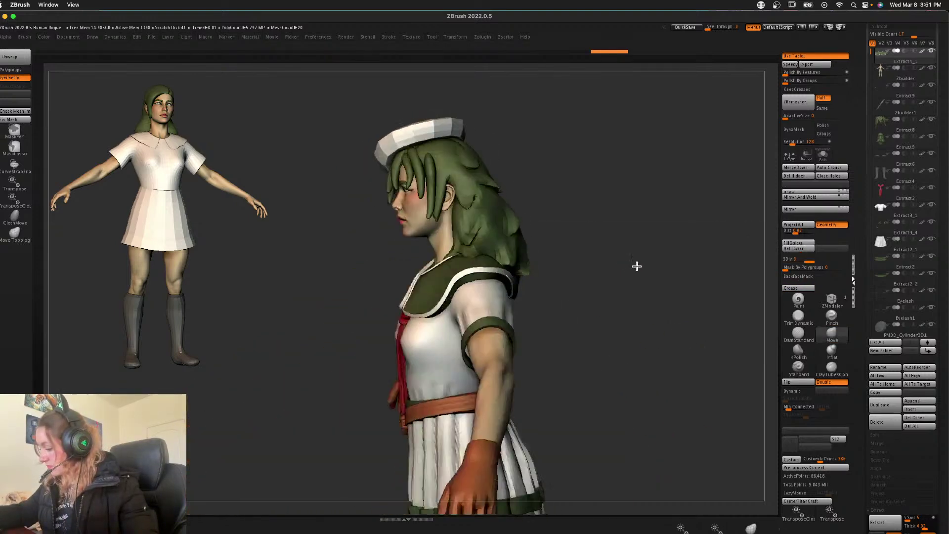
mouse_move(625, 229)
alt+mouse_down()
mouse_move(583, 277)
mouse_move(591, 214)
alt+mouse_up()
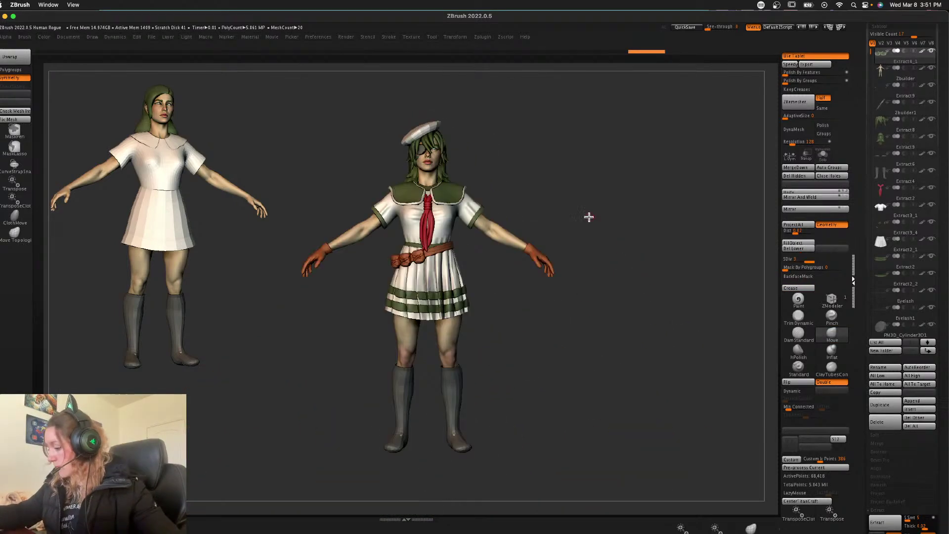
alt+drag(582, 301, 590, 444)
- Start fabric folds on the collar's front flap with the Standard brush and subdivide the collar to level 4
click(798, 369)
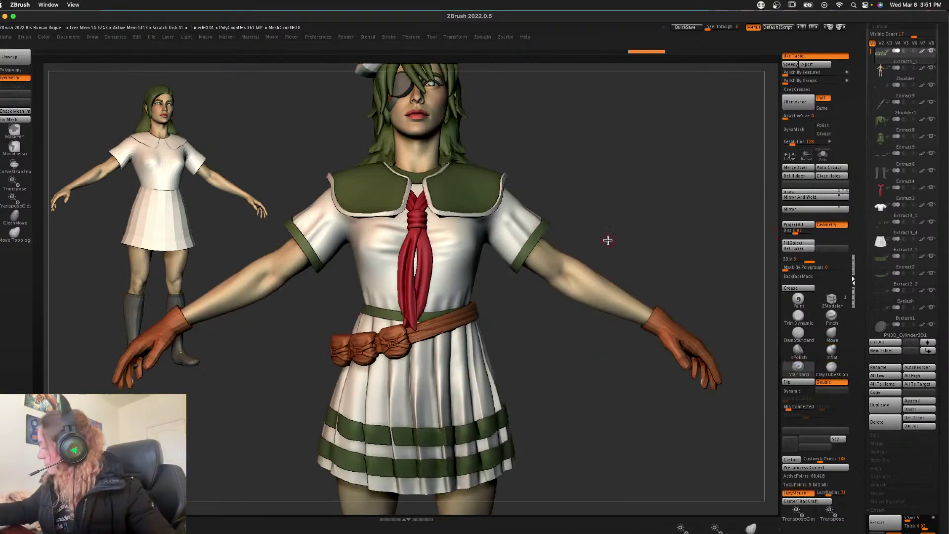
mouse_move(619, 192)
mouse_down()
mouse_move(642, 176)
mouse_move(442, 297)
mouse_up()
drag(323, 265, 346, 324)
right_click(319, 330)
mouse_move(326, 264)
mouse_down()
mouse_move(356, 323)
mouse_move(378, 330)
mouse_up()
key(ctrl+d)
- Sculpt diagonal fabric folds across the collar's front flaps with the Standard brush and smooth them
key(l)
key(ctrl+z)
drag(322, 263, 365, 327)
key(ctrl+z)
drag(333, 278, 362, 306)
key(ctrl+z)
mouse_move(323, 262)
mouse_down()
mouse_move(374, 320)
mouse_move(368, 313)
mouse_up()
drag(342, 273, 394, 328)
drag(337, 256, 375, 296)
shift+drag(605, 198, 608, 224)
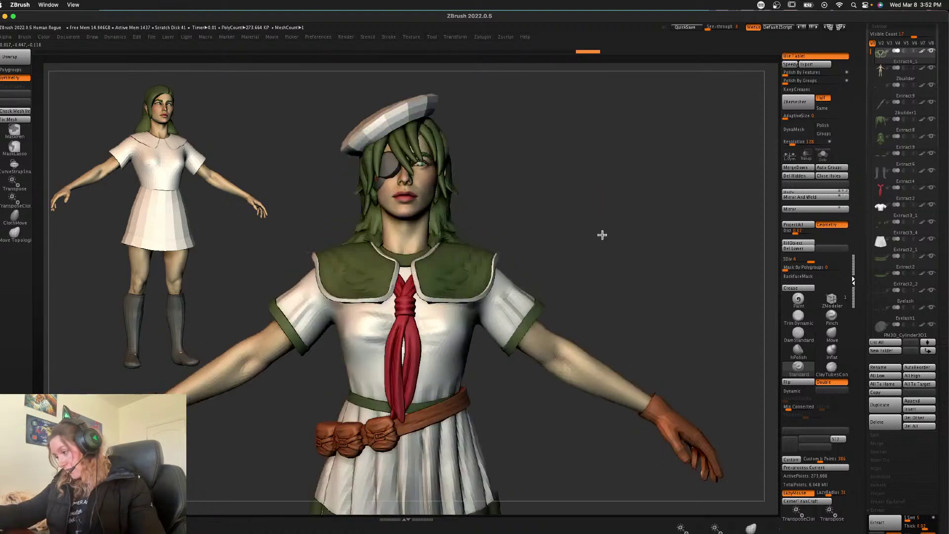
shift+drag(441, 272, 433, 276)
- Try to sculpt folds on the back of the isolated collar with the Standard brush
drag(625, 226, 657, 242)
click(822, 156)
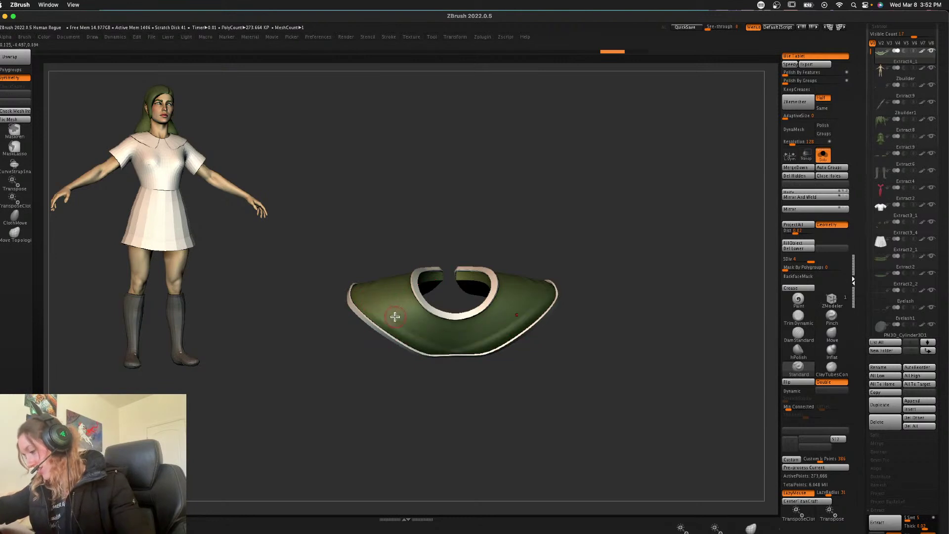
mouse_move(360, 301)
mouse_down()
mouse_move(556, 310)
mouse_move(382, 309)
mouse_move(530, 298)
mouse_move(394, 311)
mouse_up()
key(ctrl+z)
key(ctrl+z)
drag(557, 261, 657, 276)
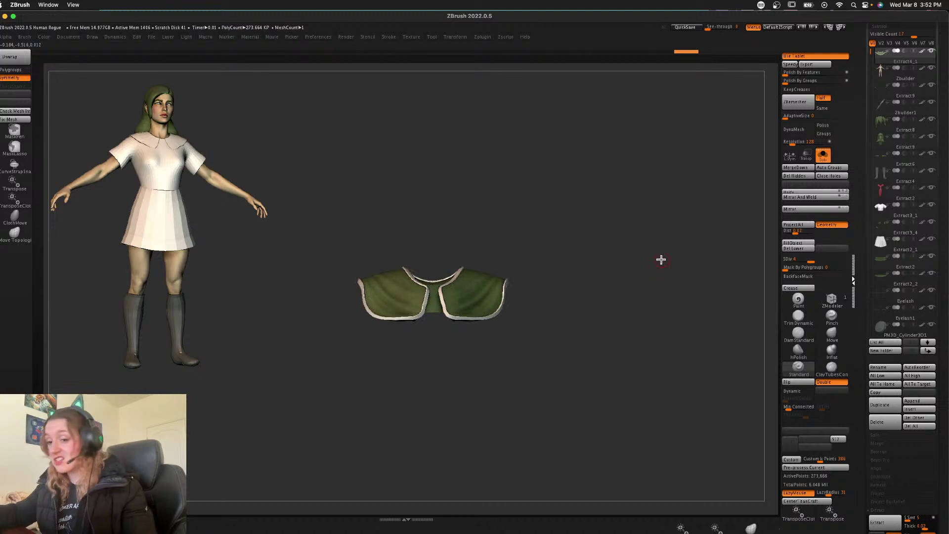
click(823, 158)
key(shift+f)
key(shift+f)
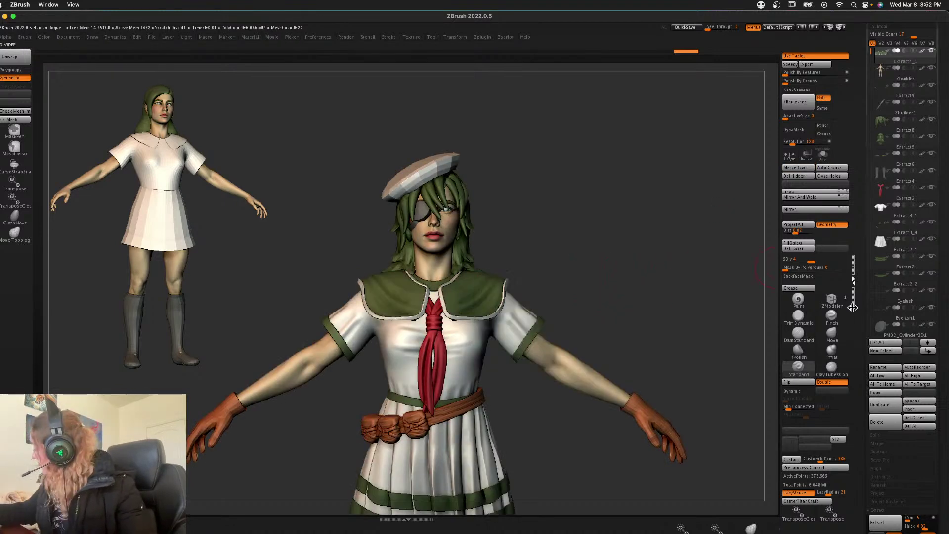
- Adjust the collar's outer edges and corners at the shoulders with the Move brush, changing the brush size as needed
click(831, 334)
mouse_move(507, 292)
mouse_down()
mouse_move(509, 281)
mouse_move(460, 279)
mouse_move(510, 281)
mouse_up()
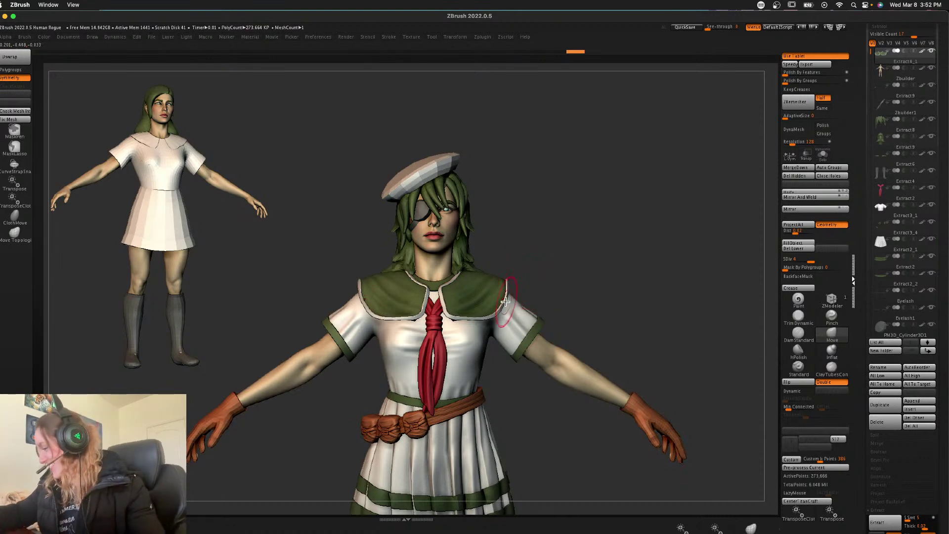
key(space)
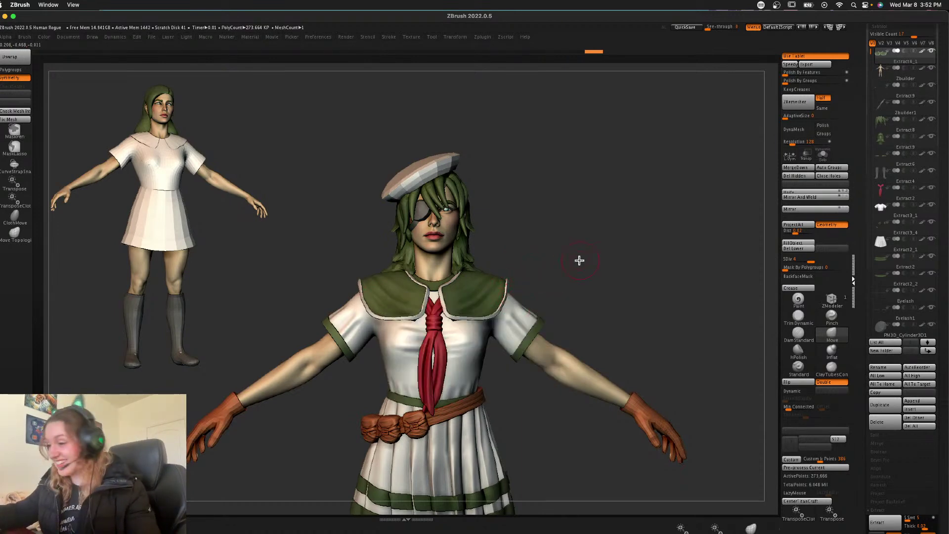
alt+drag(581, 262, 574, 275)
key(space)
key(space)
drag(500, 318, 503, 318)
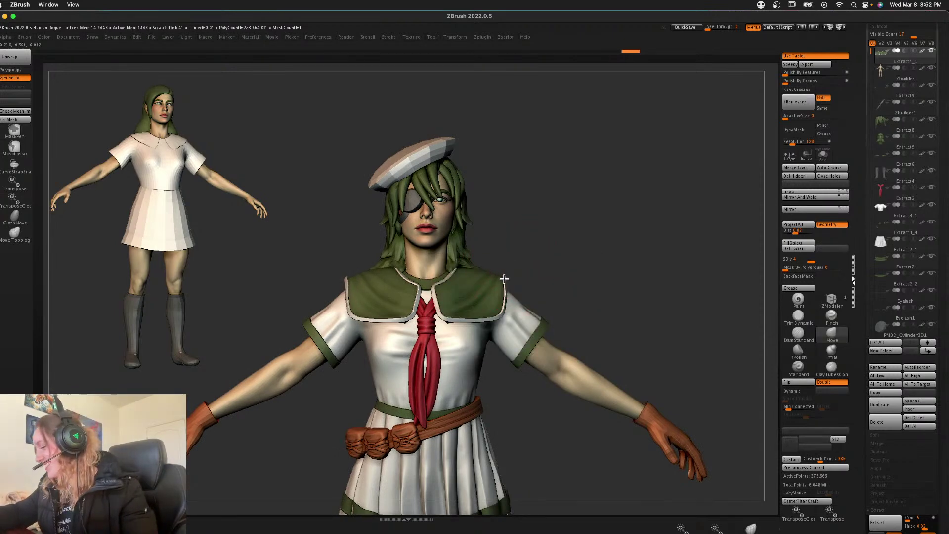
drag(504, 290, 506, 296)
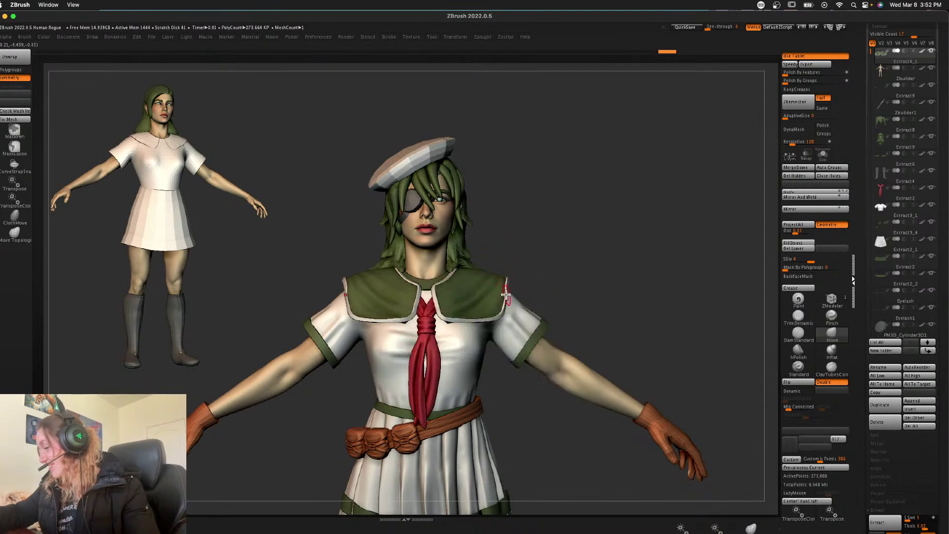
- Pull the collar's back edge down into a fuller, flatter curve with the Move brush
mouse_move(563, 283)
mouse_down()
mouse_move(680, 279)
mouse_move(701, 265)
mouse_move(503, 240)
mouse_up()
key(space)
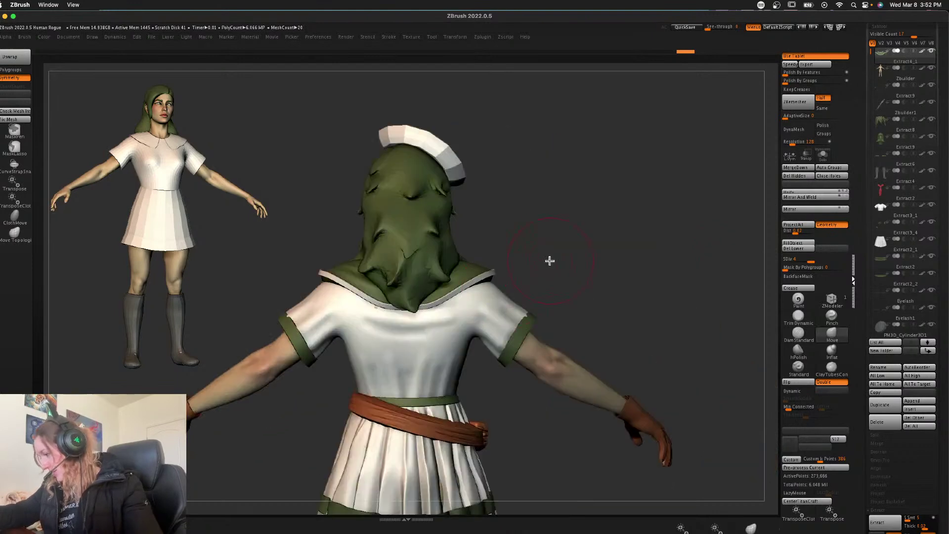
mouse_move(454, 296)
mouse_down()
mouse_move(473, 314)
mouse_move(456, 304)
mouse_move(422, 310)
mouse_up()
drag(454, 300, 445, 310)
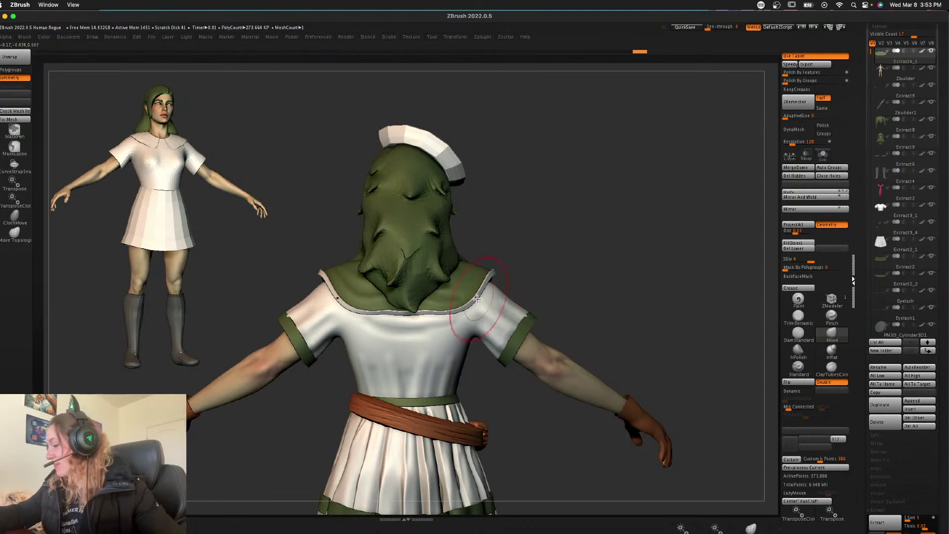
mouse_move(476, 292)
mouse_down()
mouse_move(463, 312)
mouse_move(413, 313)
mouse_up()
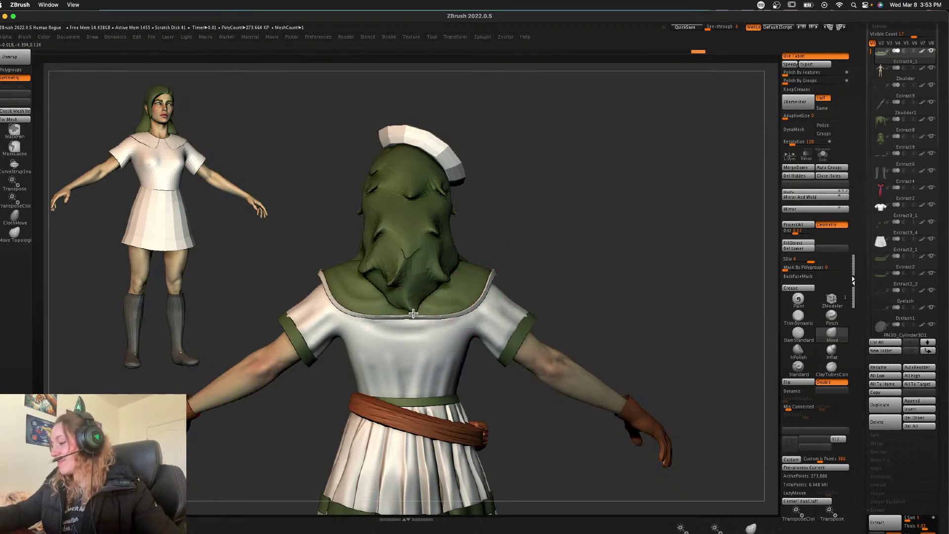
key(space)
key(space)
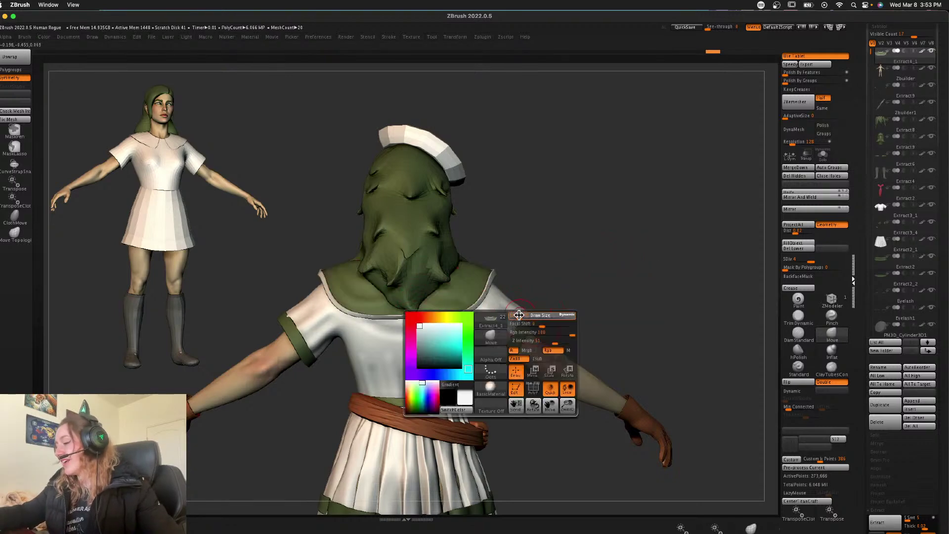
- Select the beret and subdivide it to level 3
alt+click(535, 319)
alt+click(521, 336)
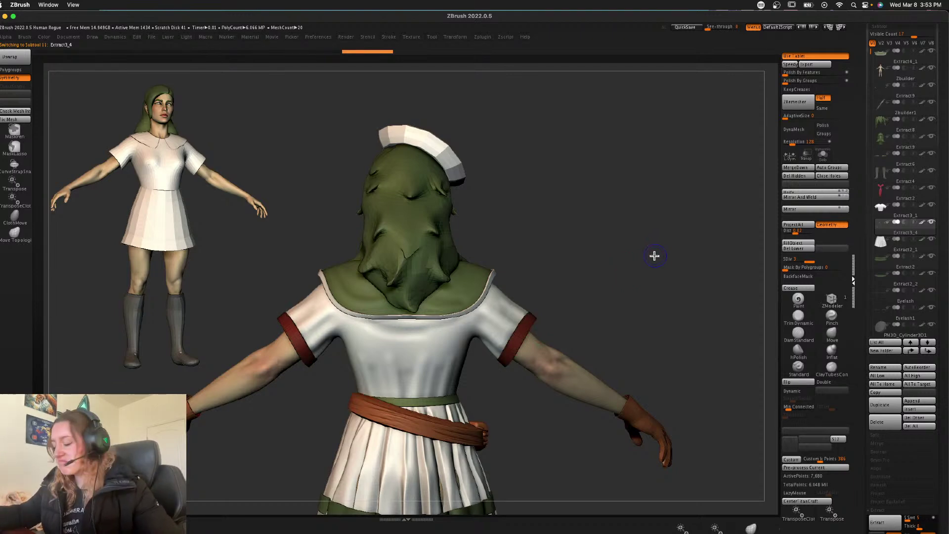
drag(657, 257, 551, 252)
alt+click(435, 167)
drag(604, 218, 351, 233)
drag(637, 235, 627, 257)
key(ctrl+d)
key(ctrl+d)
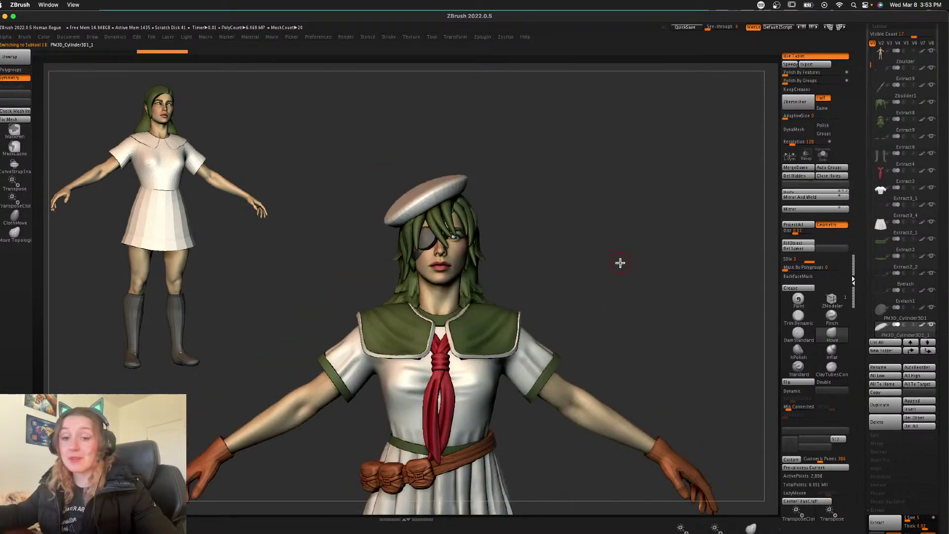
right_click(613, 253)
ctrl+right_drag(614, 253, 619, 280)
right_click(620, 245)
key(shift+f)
key(shift+f)
- Raise the beret to subdivision level 5 and sculpt along its front rim with the Standard brush
mouse_move(635, 231)
alt+right_down()
mouse_move(621, 335)
mouse_move(666, 350)
mouse_move(675, 341)
alt+right_up()
click(798, 367)
drag(643, 335, 488, 263)
key(d)
ctrl+right_drag(565, 298, 569, 322)
mouse_move(430, 319)
mouse_down()
mouse_move(345, 261)
mouse_move(432, 328)
mouse_up()
drag(324, 265, 437, 326)
drag(514, 293, 477, 257)
mouse_move(457, 225)
mouse_down()
mouse_move(377, 265)
mouse_move(298, 354)
mouse_move(340, 315)
mouse_up()
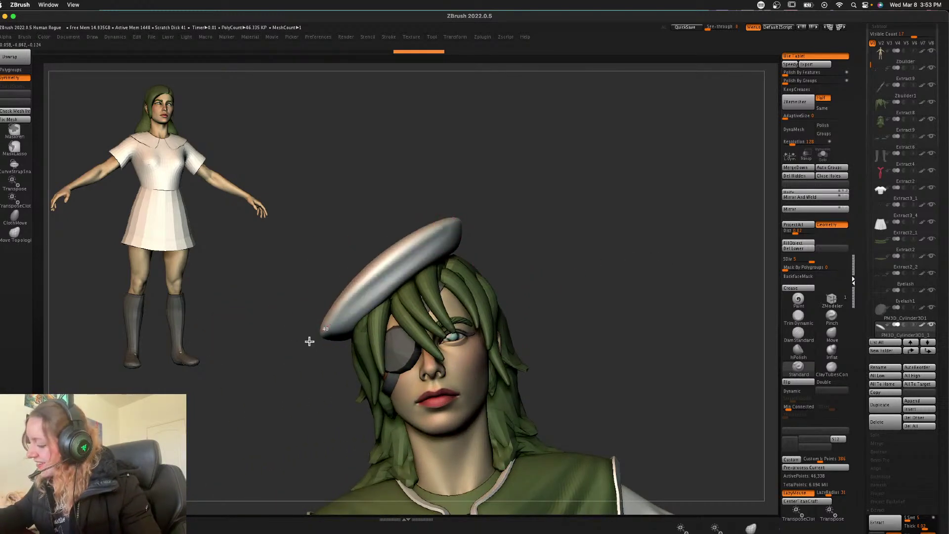
drag(533, 233, 551, 272)
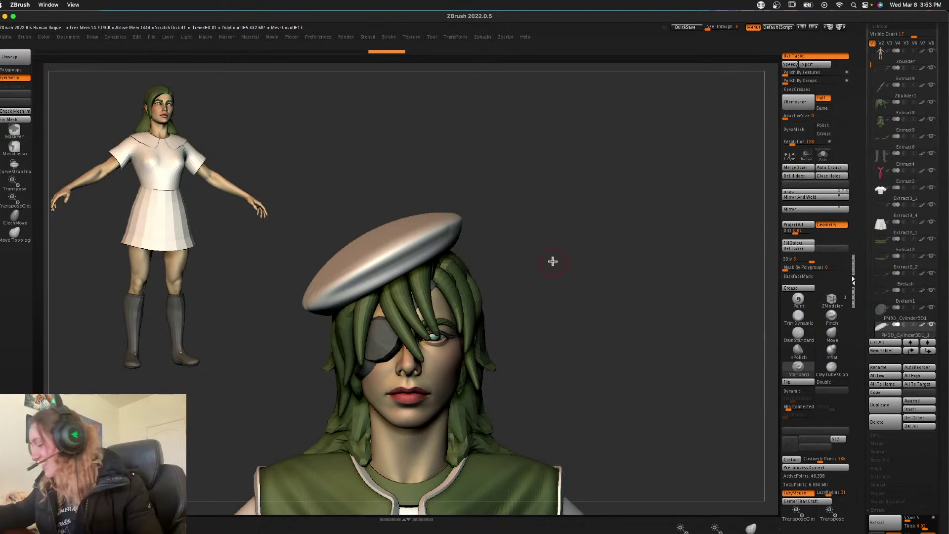
- Try to sculpt a long fold across the top of the beret with the Standard brush
drag(550, 264, 583, 292)
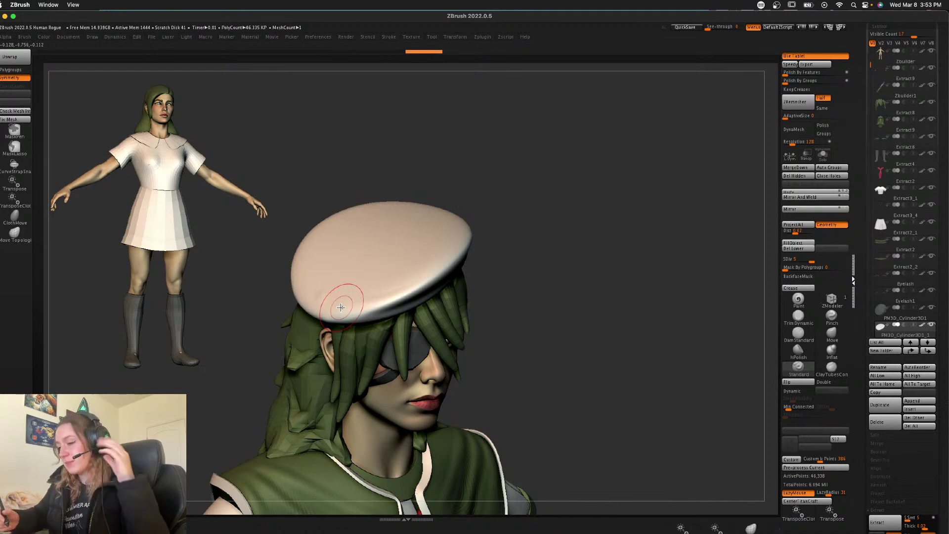
drag(559, 305, 553, 336)
key(shift+f)
key(shift+f)
right_click(553, 287)
alt+drag(539, 233, 552, 312)
drag(337, 240, 332, 399)
key(super+z)
mouse_move(345, 239)
mouse_down()
mouse_move(354, 396)
mouse_move(363, 400)
mouse_up()
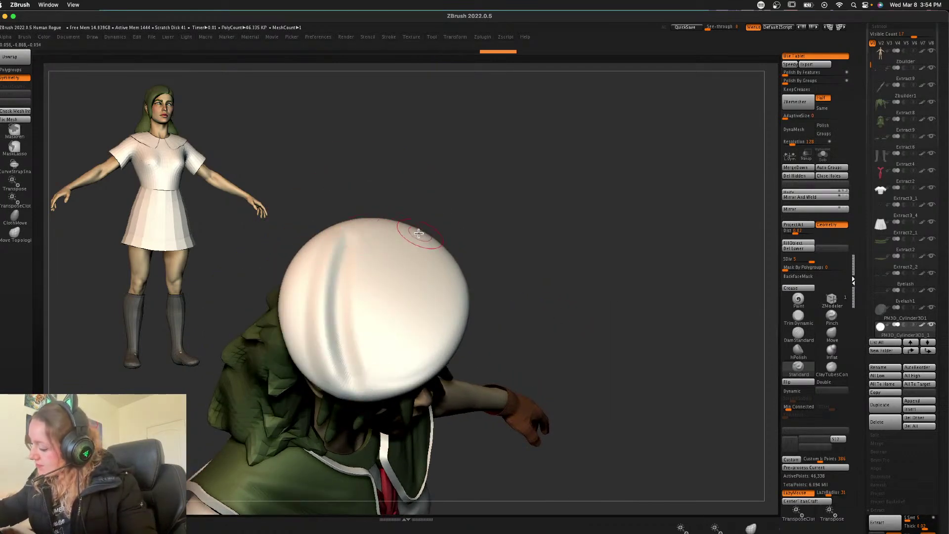
key(super+z)
key(super+z)
- Adjust the brush size, sculpt creases fanning out across the beret's top and soften them with smoothing
key(space)
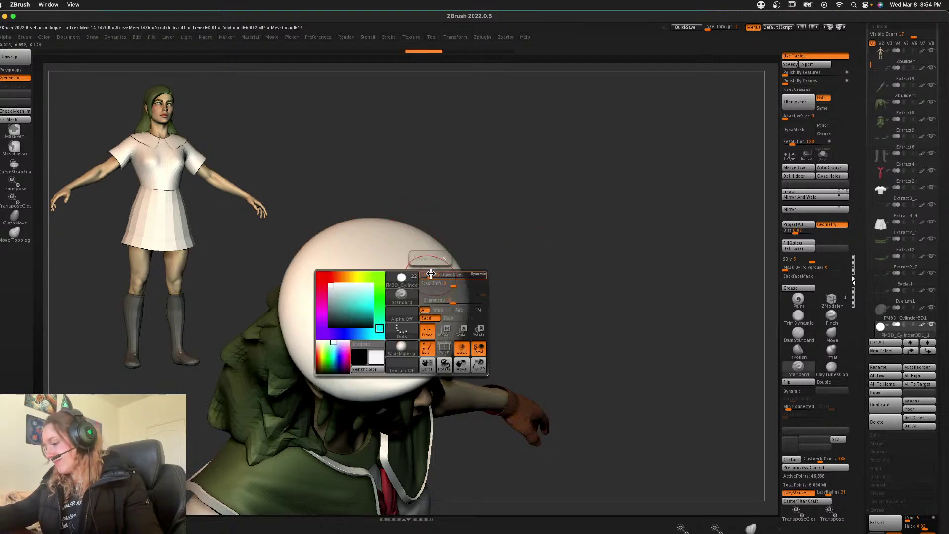
mouse_move(432, 274)
mouse_down()
mouse_move(318, 418)
mouse_move(365, 363)
mouse_move(342, 392)
mouse_up()
key(space)
drag(359, 238, 332, 369)
drag(354, 267, 341, 358)
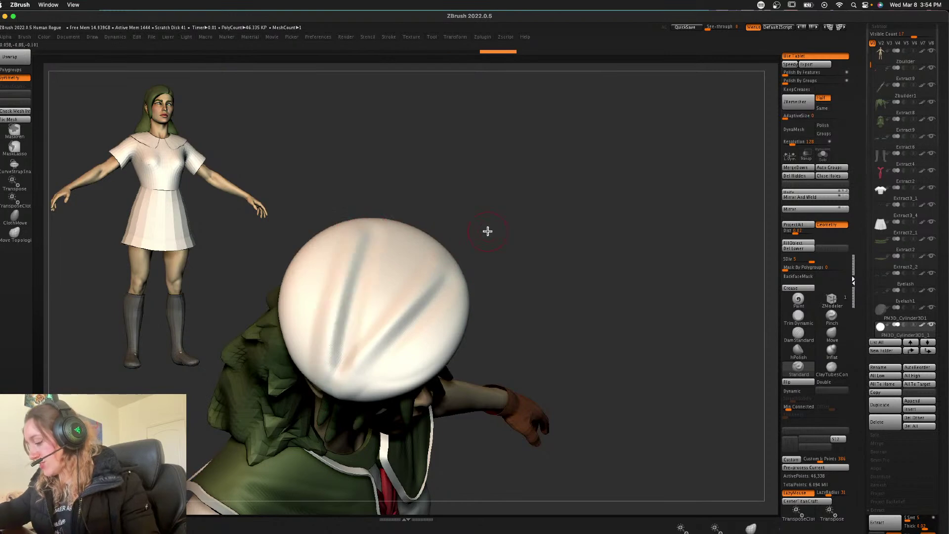
drag(479, 233, 509, 178)
shift+drag(438, 304, 429, 335)
drag(667, 258, 684, 271)
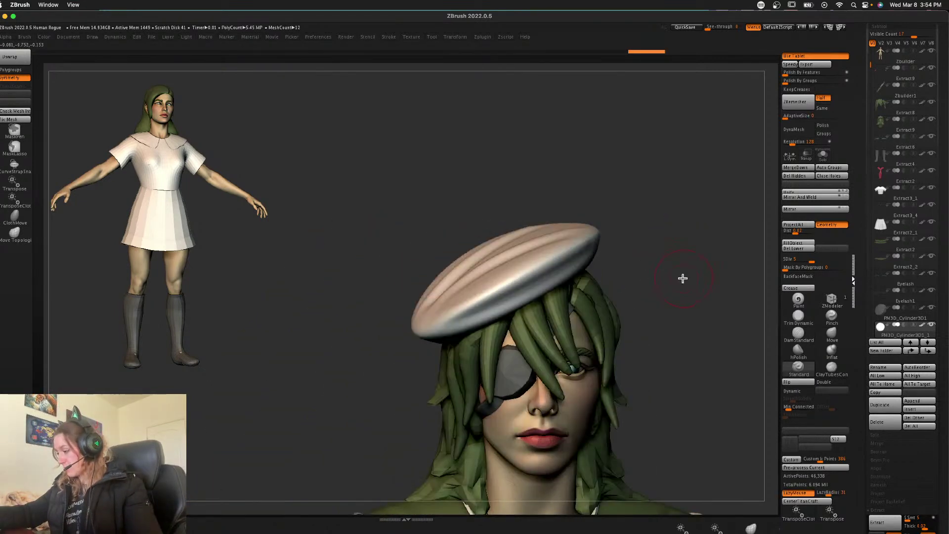
- Pull the beret's upper edge outward with the Move brush to refine its silhouette
alt+drag(666, 208, 663, 265)
alt+drag(666, 306, 608, 203)
click(831, 335)
mouse_move(415, 201)
mouse_down()
mouse_move(447, 181)
mouse_move(432, 194)
mouse_move(429, 182)
mouse_up()
key(space)
mouse_move(591, 221)
alt+mouse_down()
mouse_move(561, 232)
mouse_move(565, 218)
alt+mouse_up()
key(v)
key(v)
- Select the eyepatch, isolate it and display its polygroup wireframe
alt+click(393, 244)
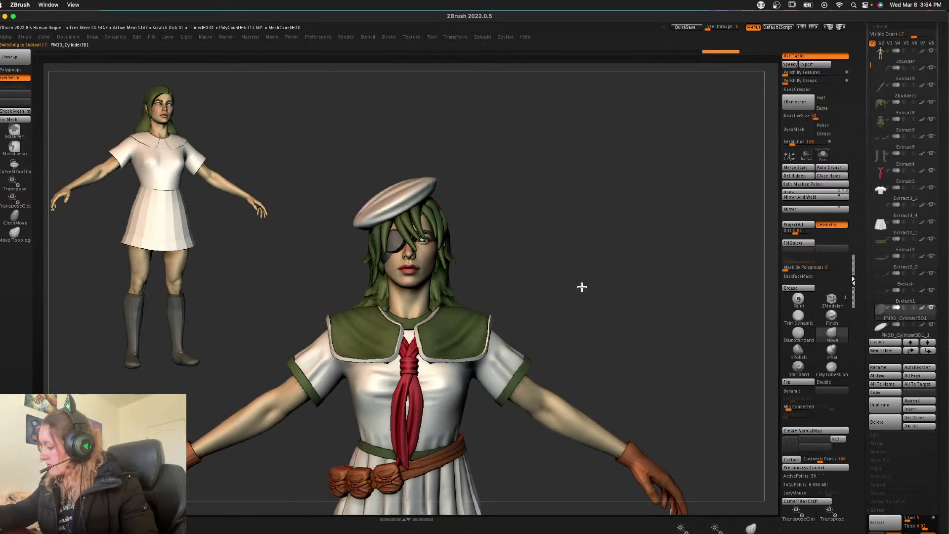
alt+drag(581, 269, 588, 311)
click(821, 155)
key(space)
drag(614, 257, 600, 257)
key(shift+f)
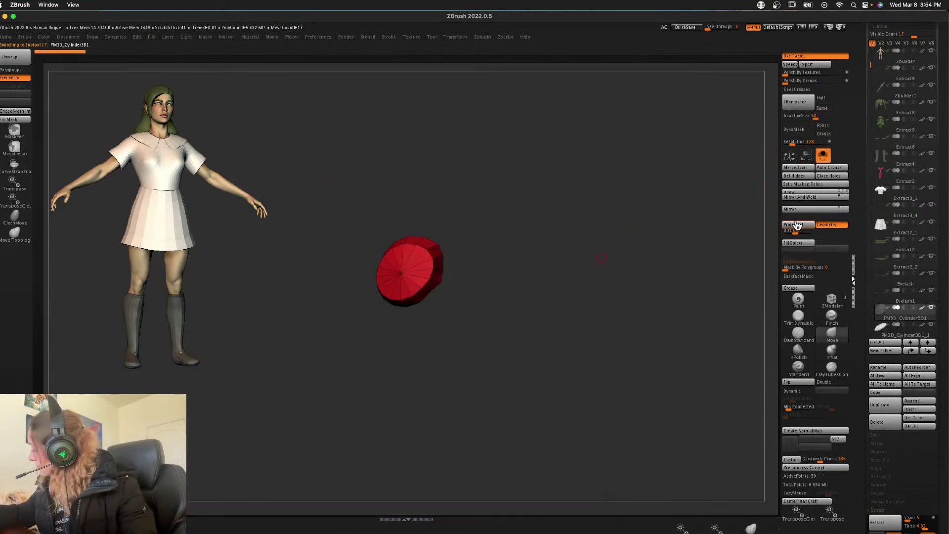
- Crease the eyepatch, hide its wireframe, subdivide it twice and bring the rest of the character back into view
click(797, 289)
key(shift+f)
key(ctrl+d)
key(ctrl+d)
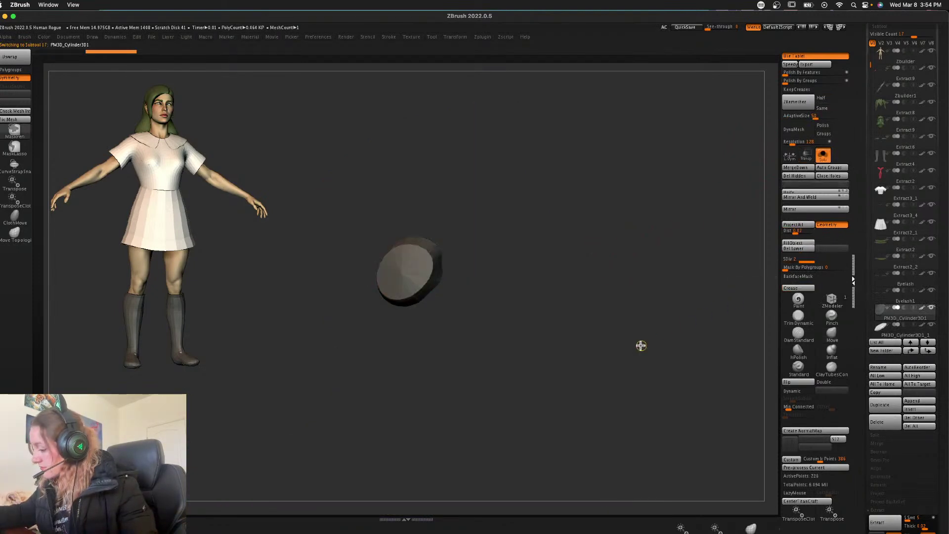
click(824, 157)
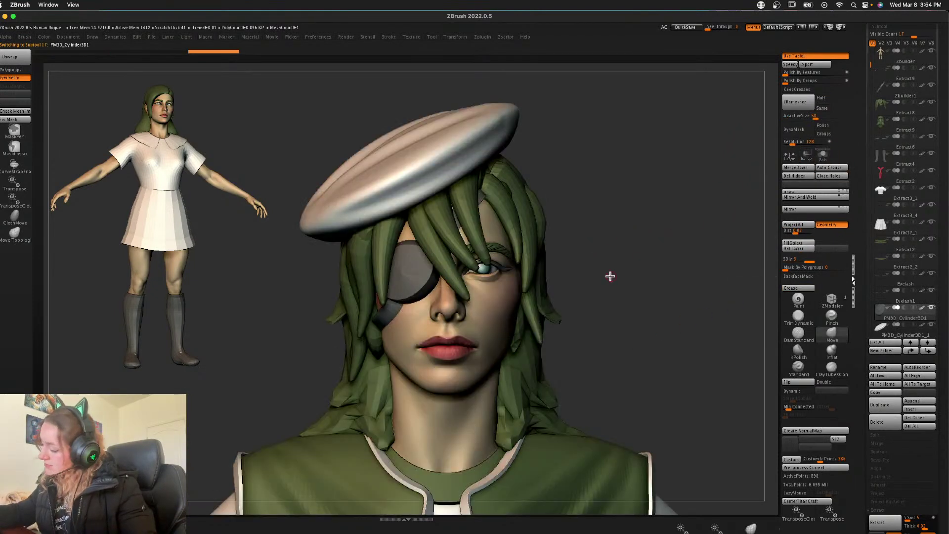
- Isolate the eyepatch strap, undo its last change and display its polygroup wireframe
alt+click(386, 313)
click(823, 155)
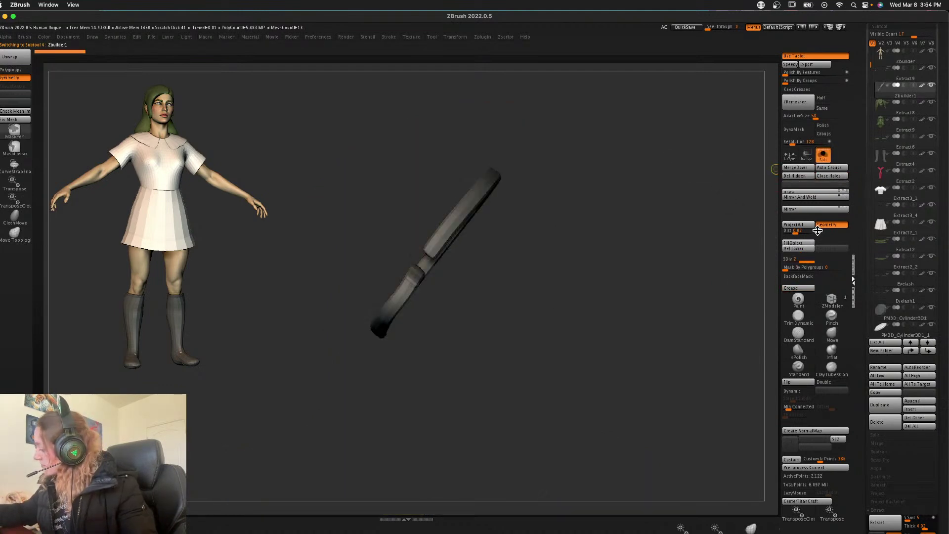
mouse_move(796, 283)
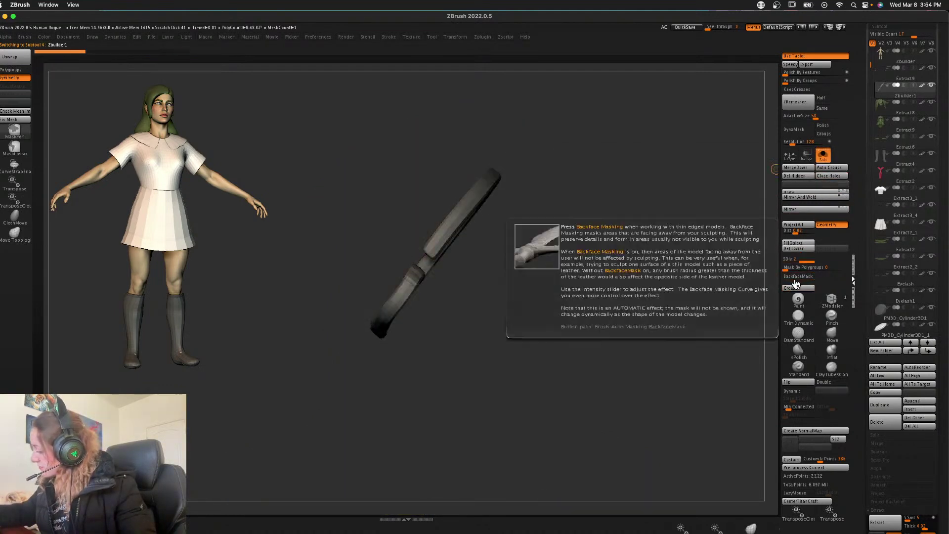
key(ctrl+z)
alt+drag(614, 292, 627, 322)
key(shift+f)
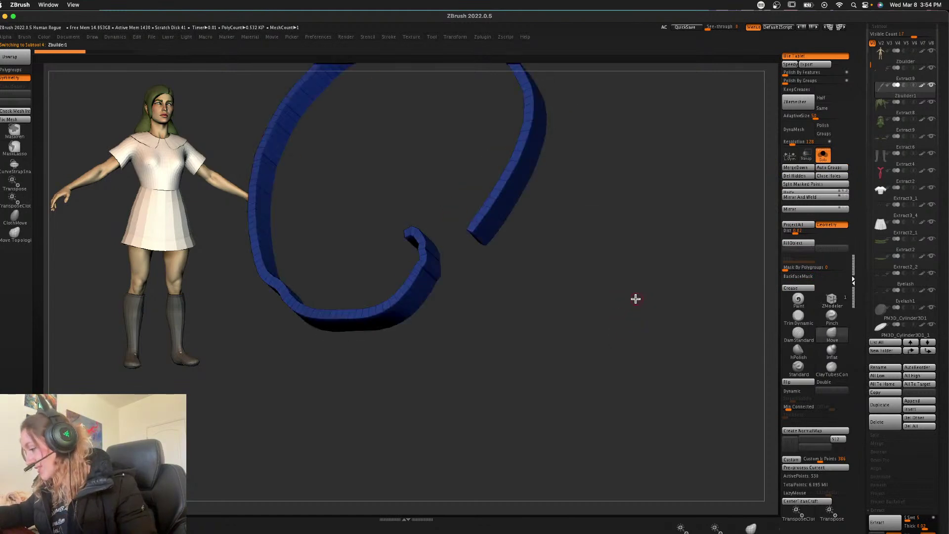
- Crease the strap's edges with the ZModeler Crease action, subdivide it twice and show the whole character again
mouse_move(756, 299)
mouse_down()
mouse_move(624, 338)
mouse_move(626, 355)
mouse_up()
click(828, 301)
drag(627, 320, 667, 317)
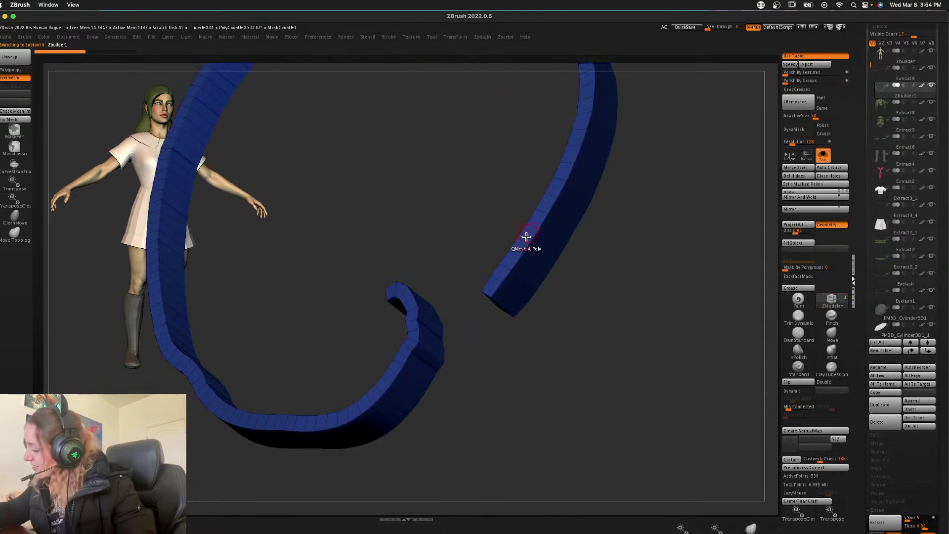
key(space)
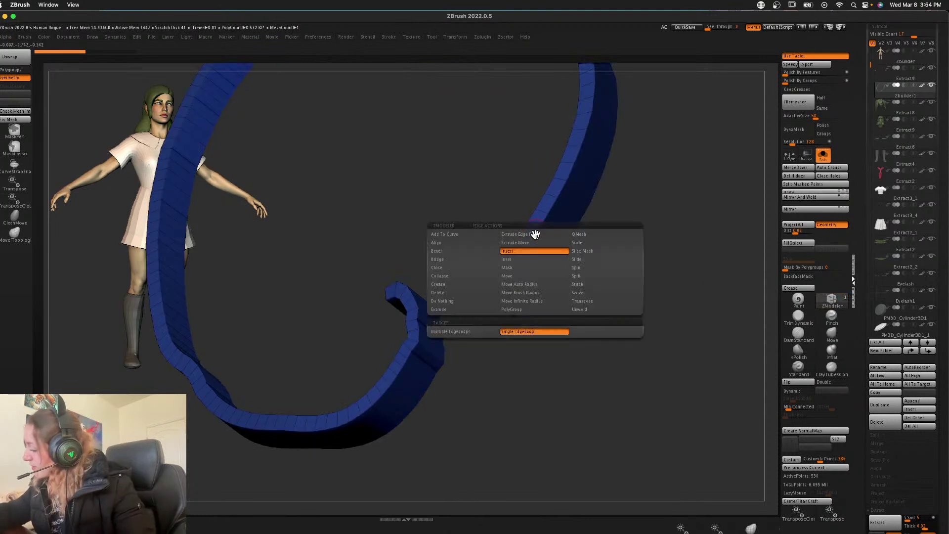
click(472, 286)
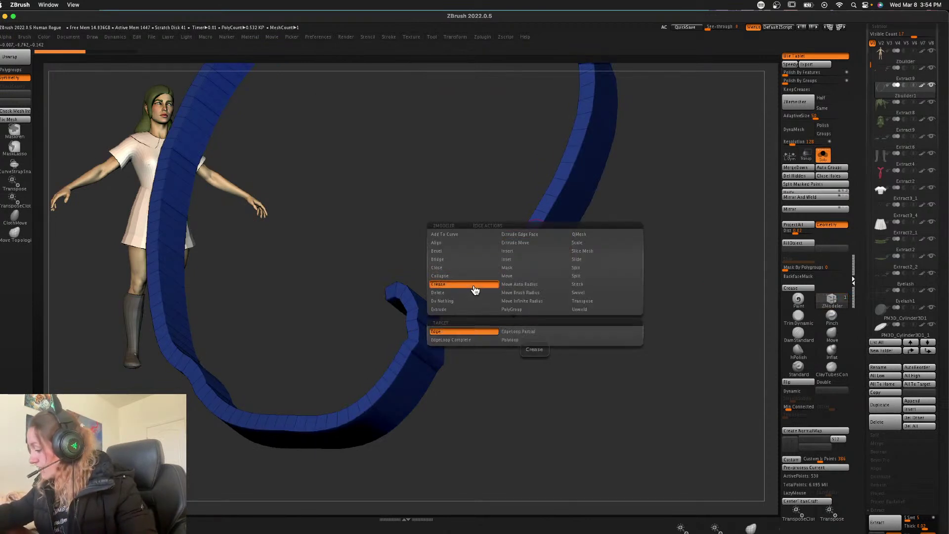
drag(688, 240, 706, 241)
drag(658, 260, 702, 326)
click(571, 218)
key(ctrl+d)
key(ctrl+d)
click(828, 157)
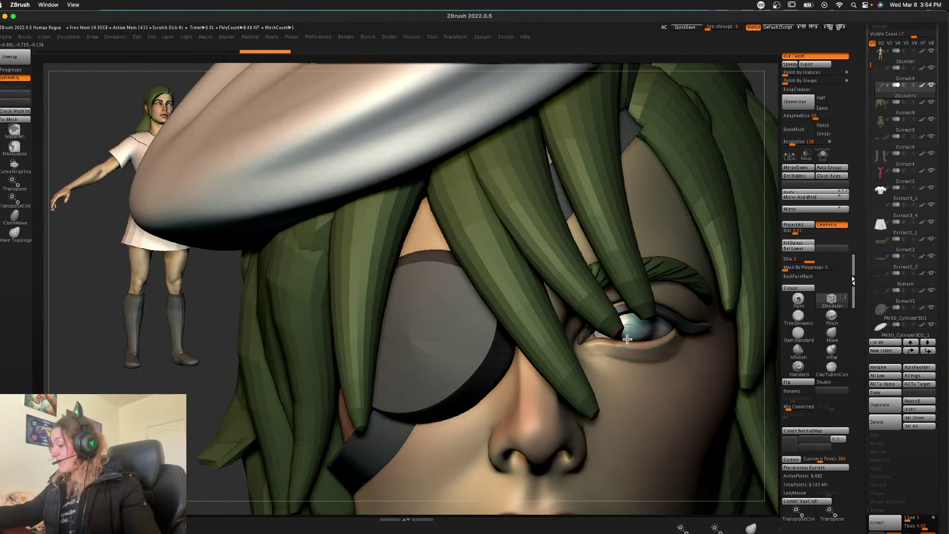
- Move the strap and eyepatch to the end of the subtool list and merge them into one subtool
key(f)
key(f)
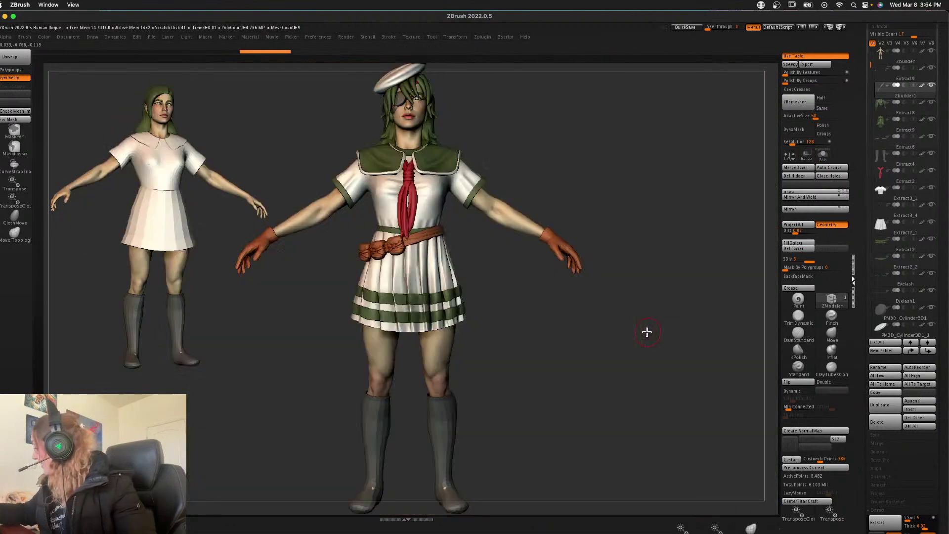
click(927, 350)
alt+click(428, 120)
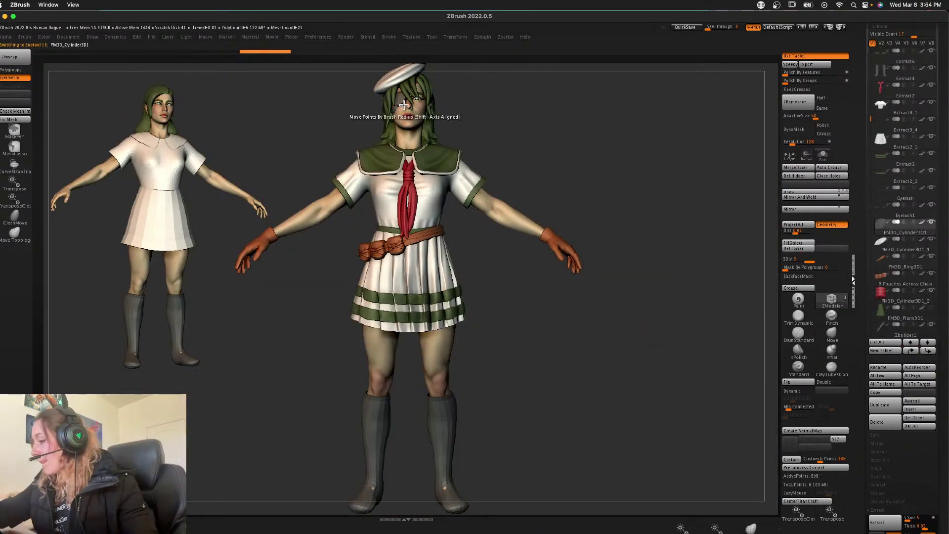
click(926, 350)
click(905, 316)
click(807, 169)
click(810, 188)
alt+drag(641, 198, 651, 305)
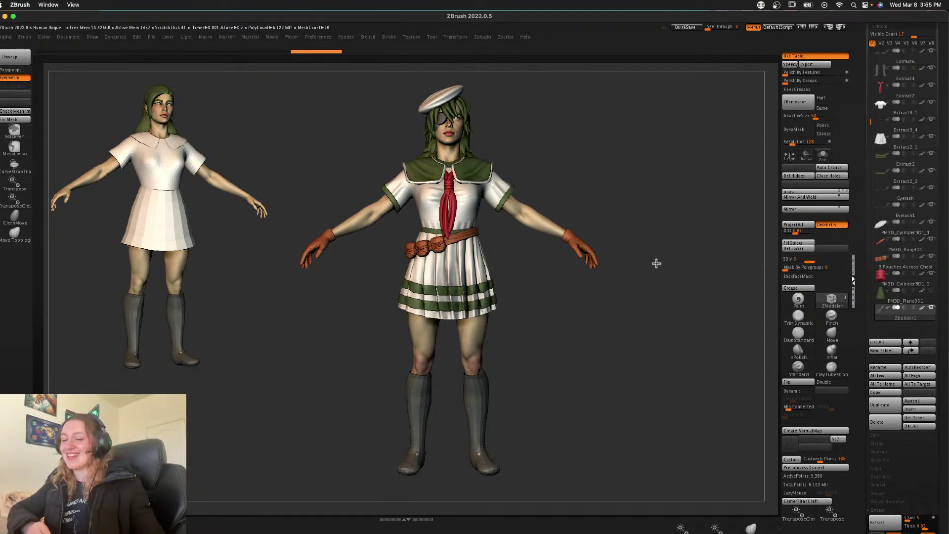
- Choose the Move brush and make the sailor collar the active subtool
right_click(623, 250)
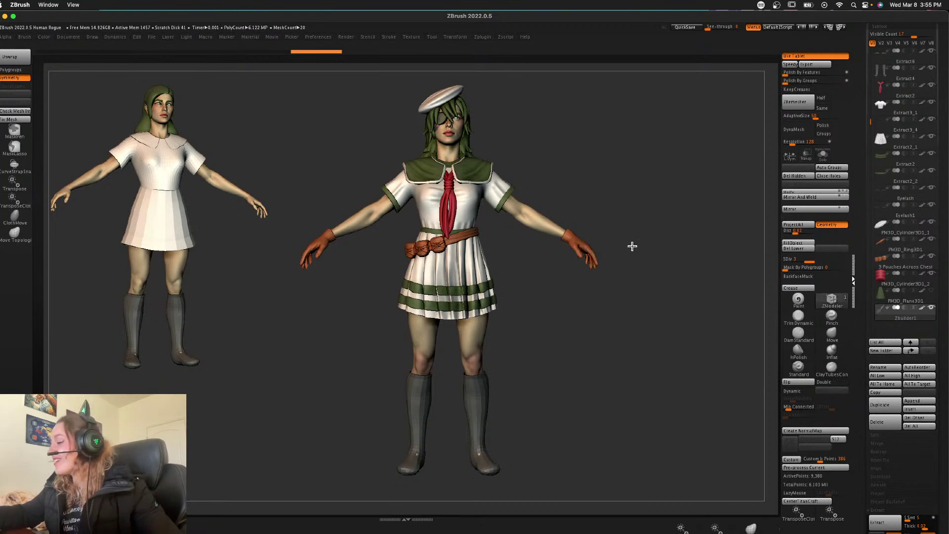
ctrl+right_drag(646, 255, 647, 276)
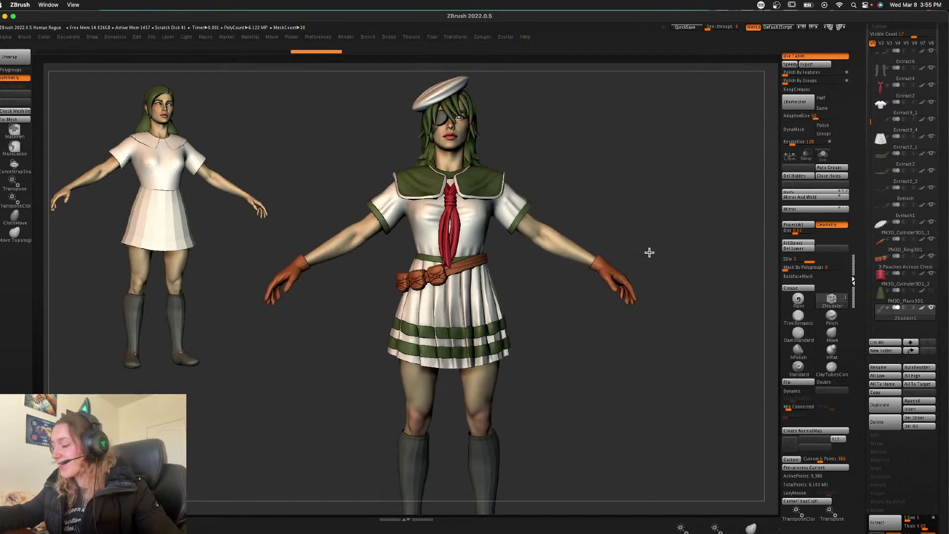
alt+drag(649, 254, 631, 261)
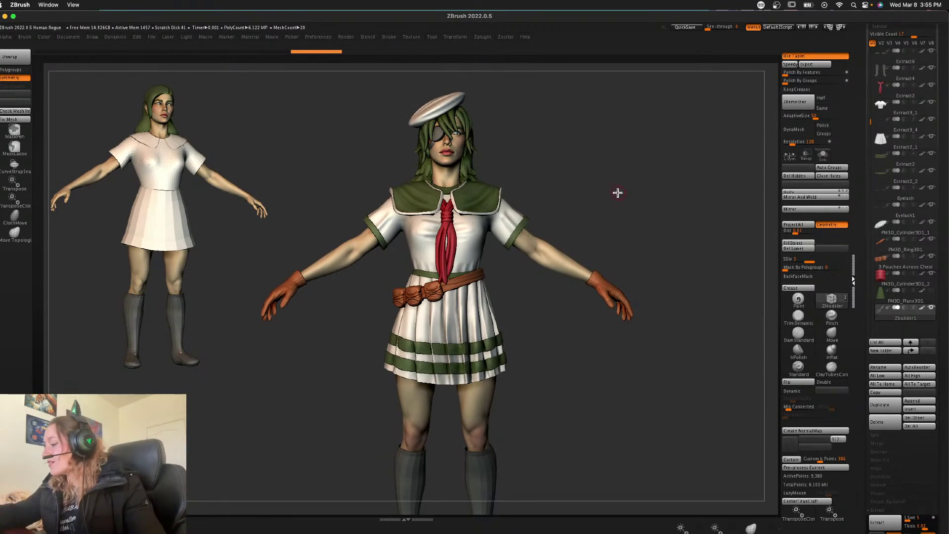
key(space)
click(833, 334)
alt+click(490, 205)
mouse_move(570, 188)
alt+mouse_down()
mouse_move(580, 220)
mouse_move(543, 261)
alt+mouse_up()
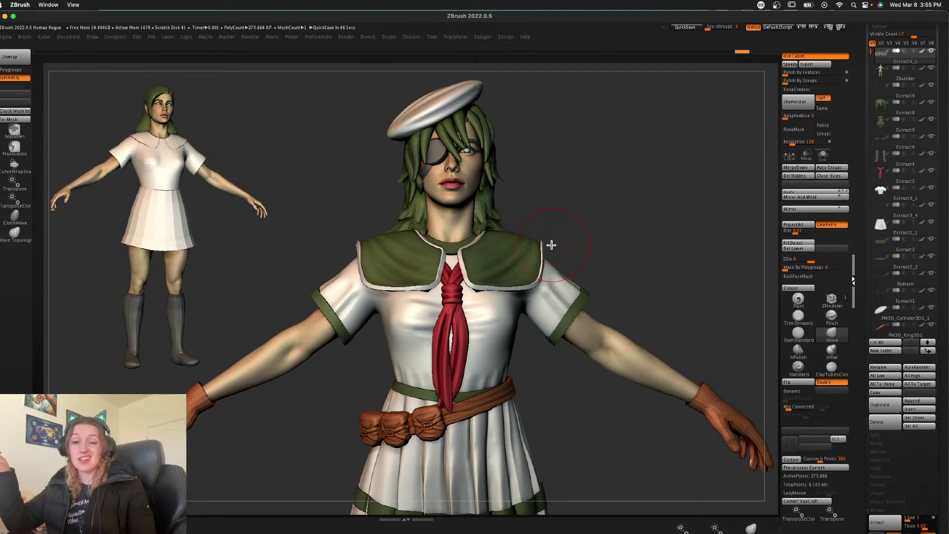
alt+click(542, 256)
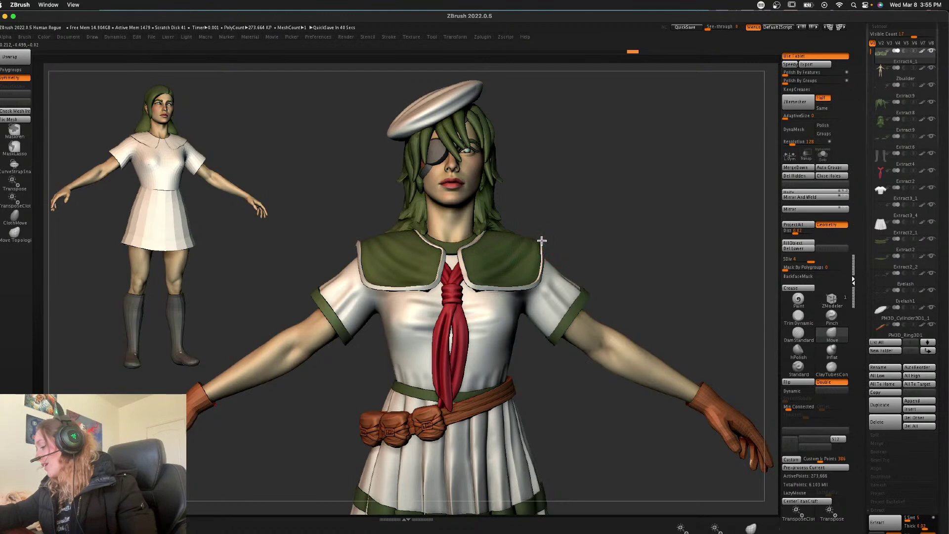
alt+click(541, 249)
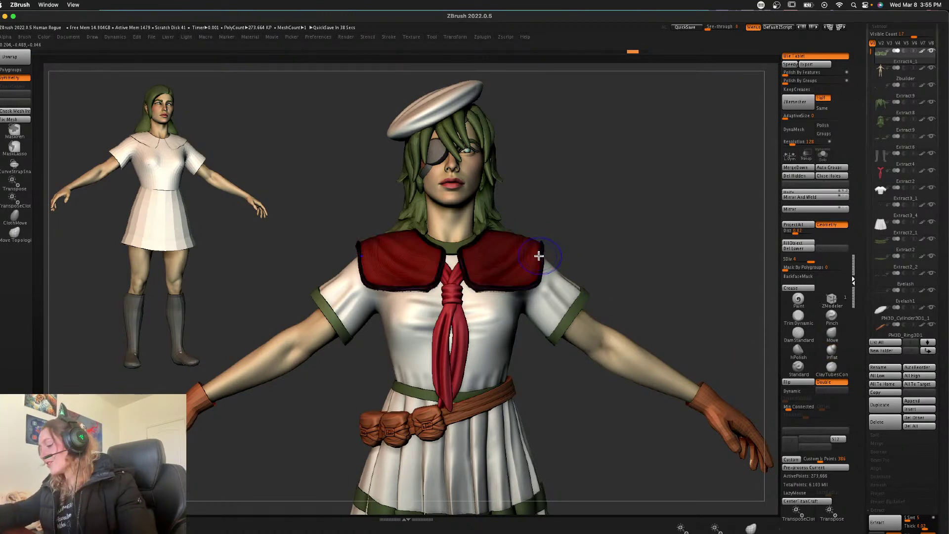
alt+drag(589, 260, 577, 219)
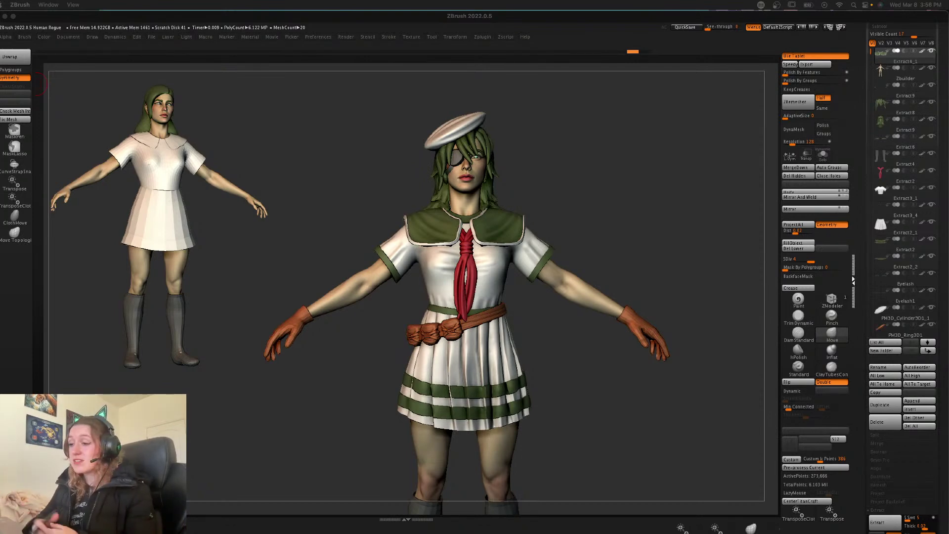
- Subdivide the collar once more and sculpt folds across both halves using the Standard brush with LazyMouse on
click(621, 230)
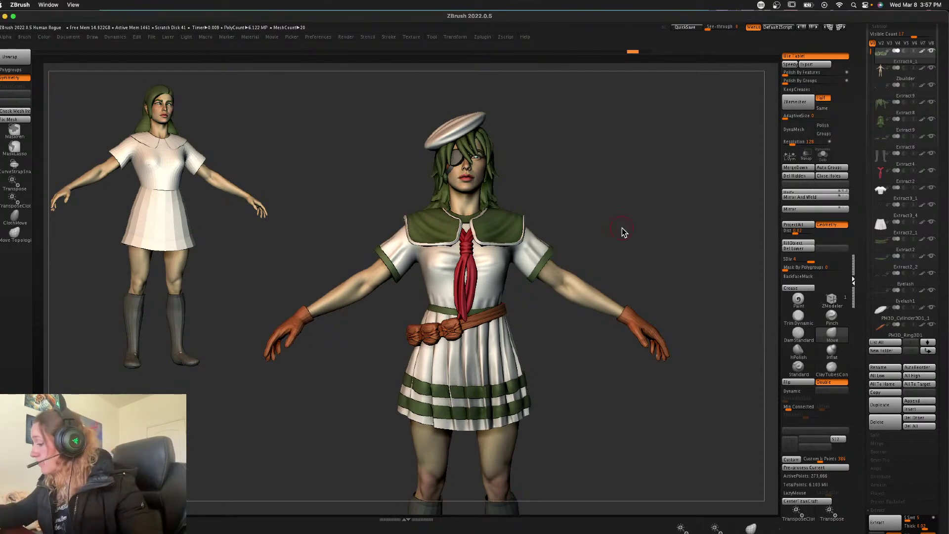
key(shift+f)
key(shift+f)
alt+drag(600, 216, 607, 270)
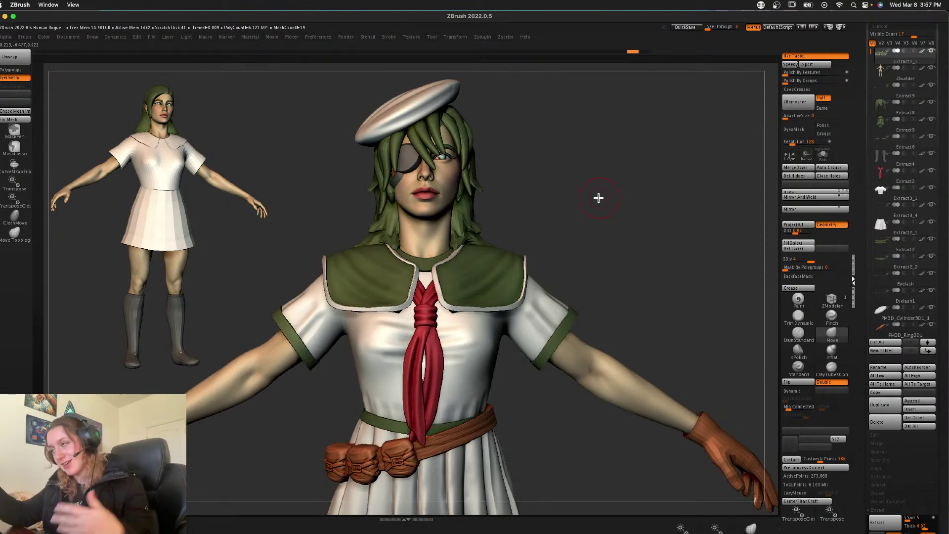
key(l)
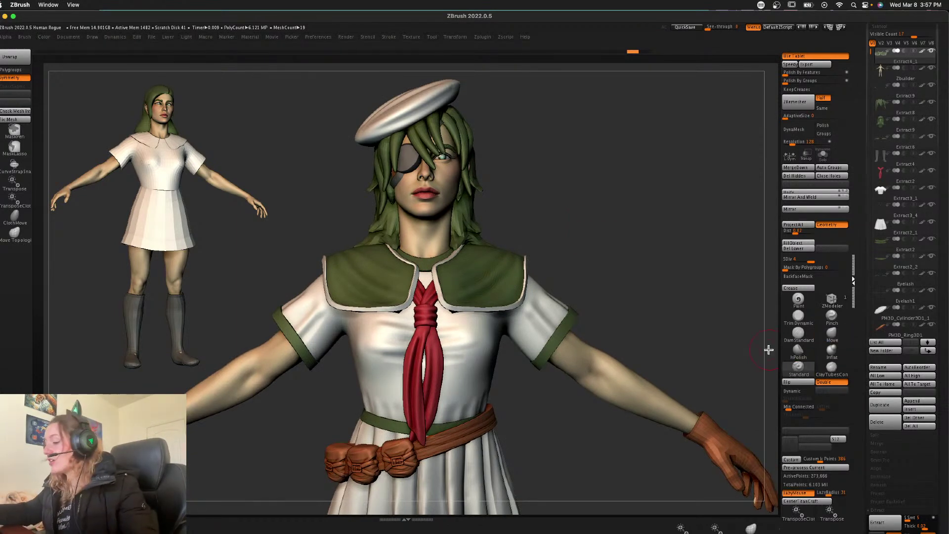
scroll(627, 239, up, 4)
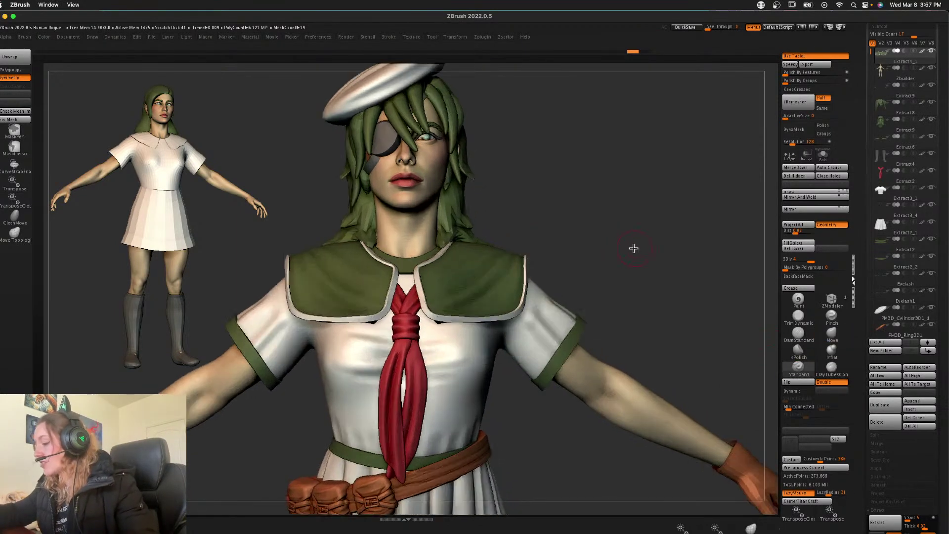
key(space)
key(ctrl+d)
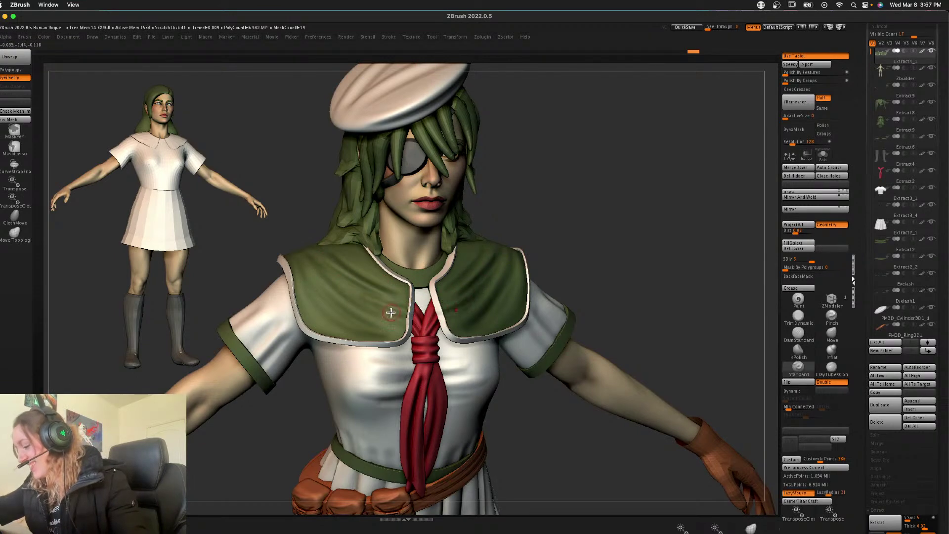
drag(511, 218, 631, 235)
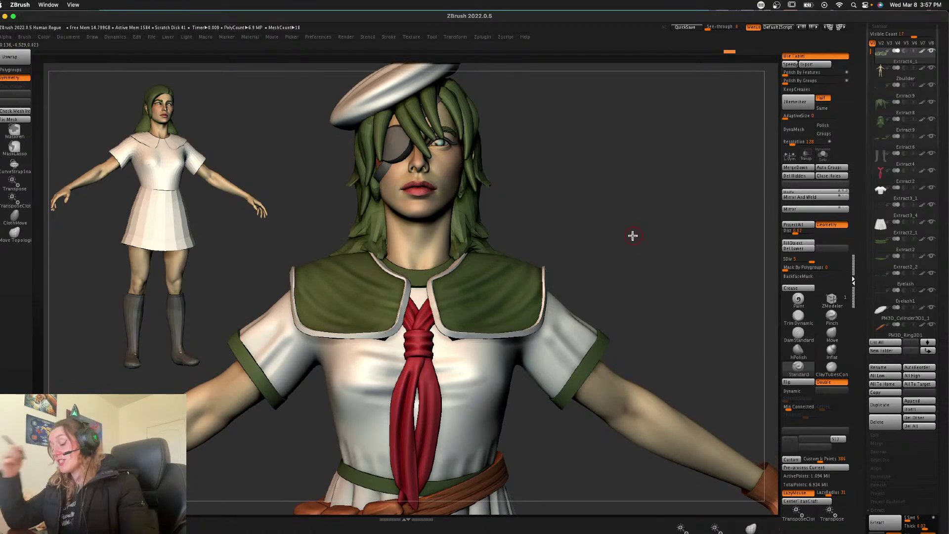
- Smooth and touch up the collar's folds near the neck opening and front edges
shift+drag(388, 267, 407, 271)
shift+drag(457, 291, 452, 278)
drag(608, 205, 611, 235)
drag(407, 283, 408, 280)
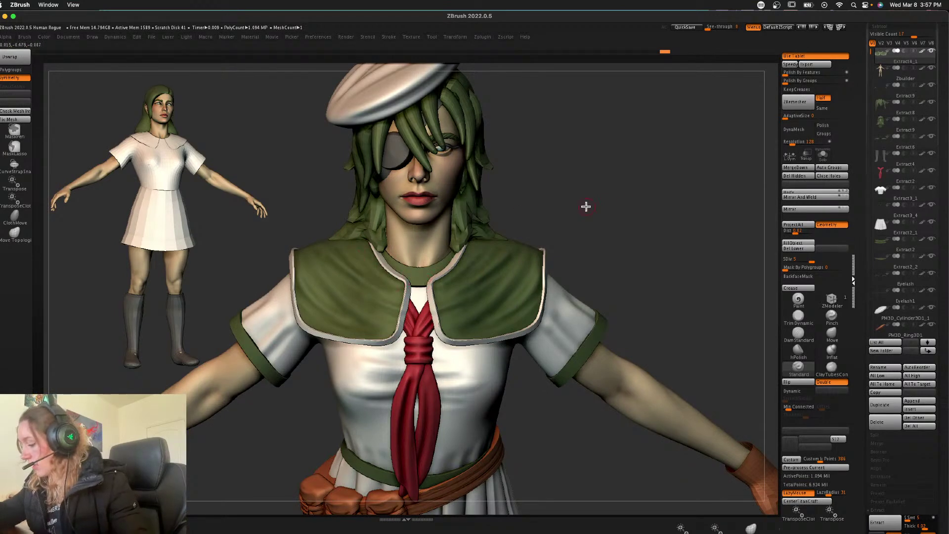
drag(631, 228, 617, 190)
- Select the gloves, check their wireframe and subdivide them twice
alt+drag(618, 252, 595, 271)
alt+drag(554, 320, 658, 249)
alt+click(312, 286)
alt+drag(693, 218, 409, 373)
alt+drag(315, 394, 397, 313)
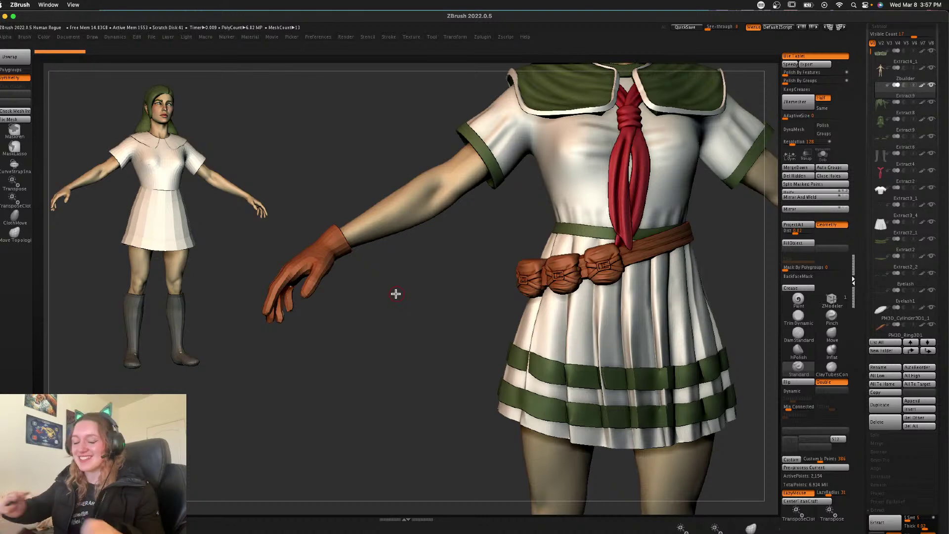
alt+drag(443, 351, 418, 394)
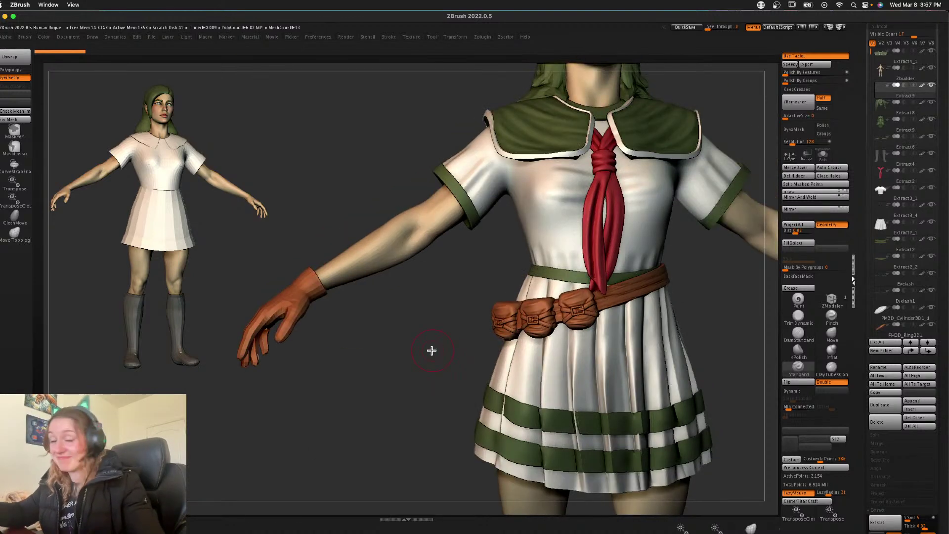
key(space)
key(shift+f)
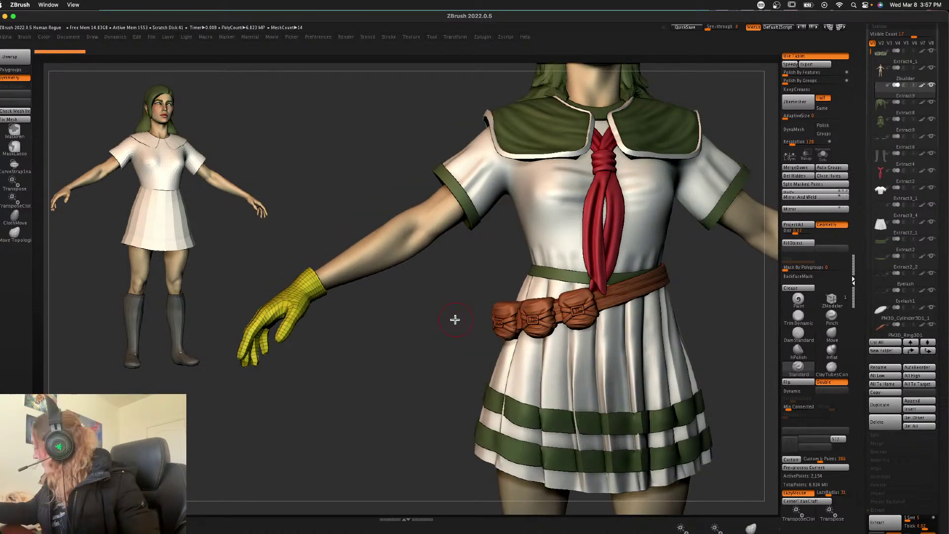
key(shift+f)
key(shift+f)
key(shift+f)
key(ctrl+d)
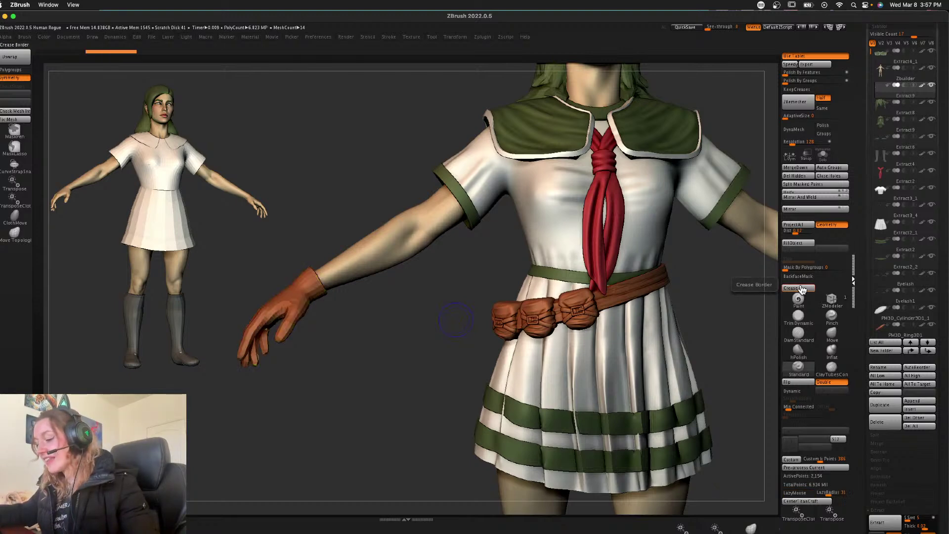
key(ctrl+d)
- Choose the Move brush for the gloves and set the subtool list's visible count to 13
click(829, 335)
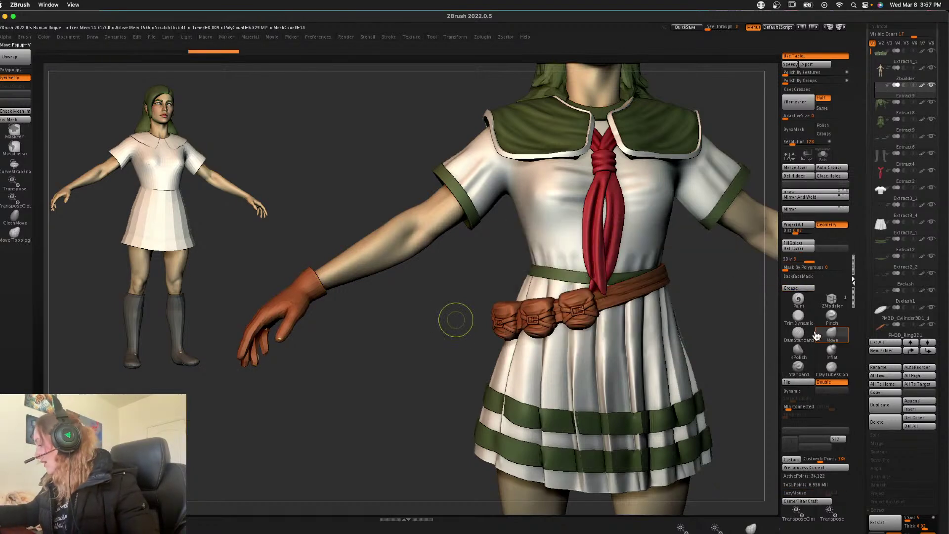
drag(334, 345, 350, 359)
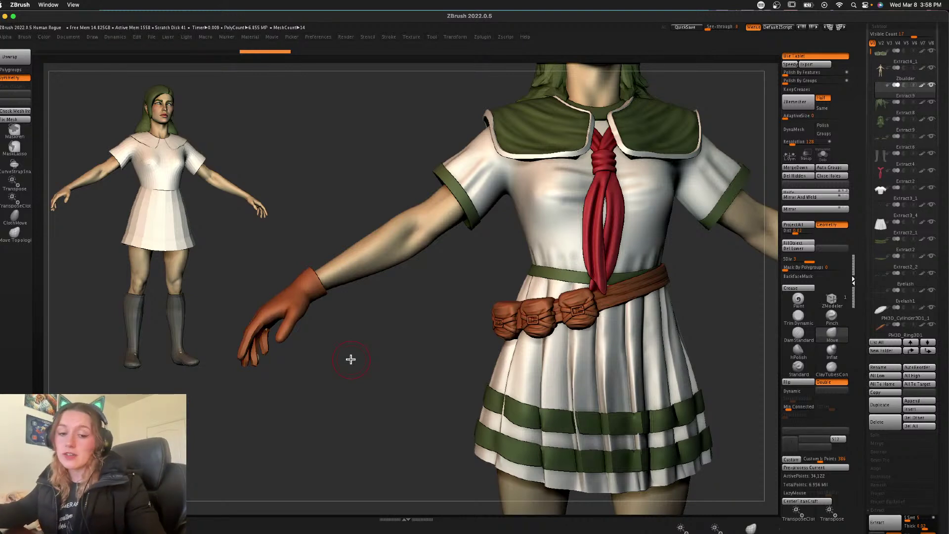
alt+drag(431, 345, 429, 321)
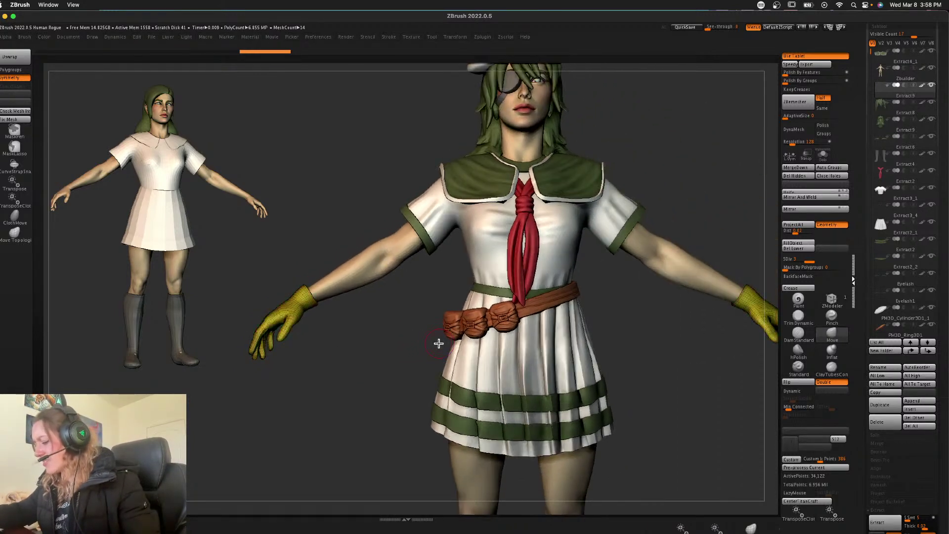
shift+drag(658, 362, 678, 371)
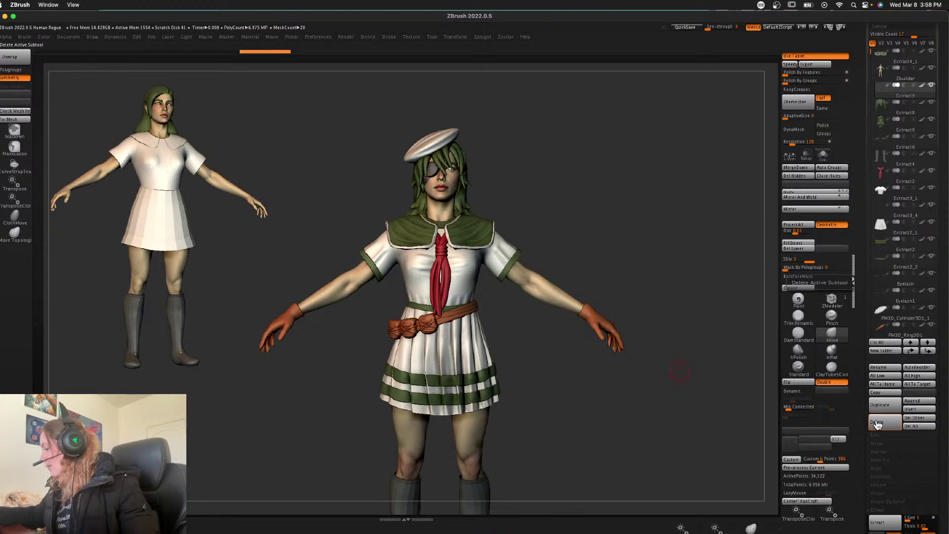
click(903, 34)
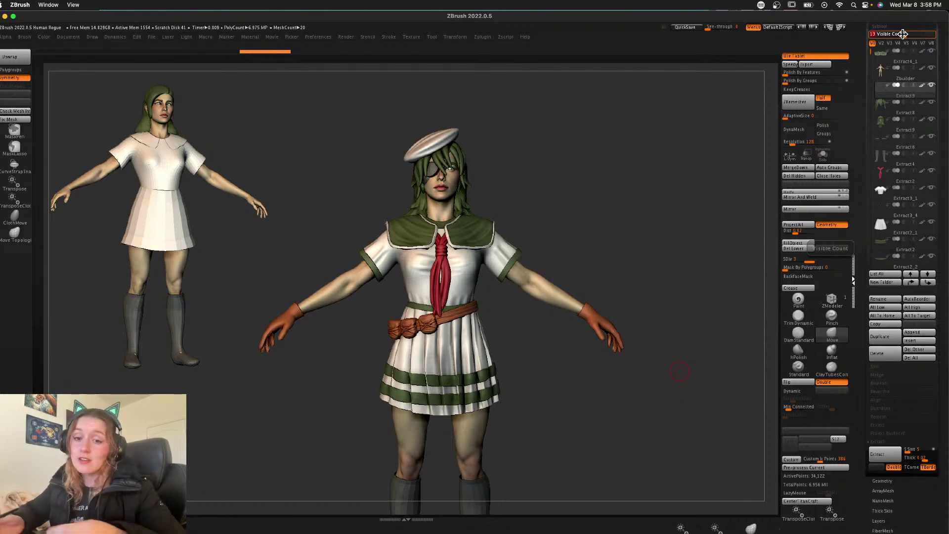
- Duplicate the gloves subtool and set the subtool list's visible count to 18
right_click(588, 262)
key(shift+f)
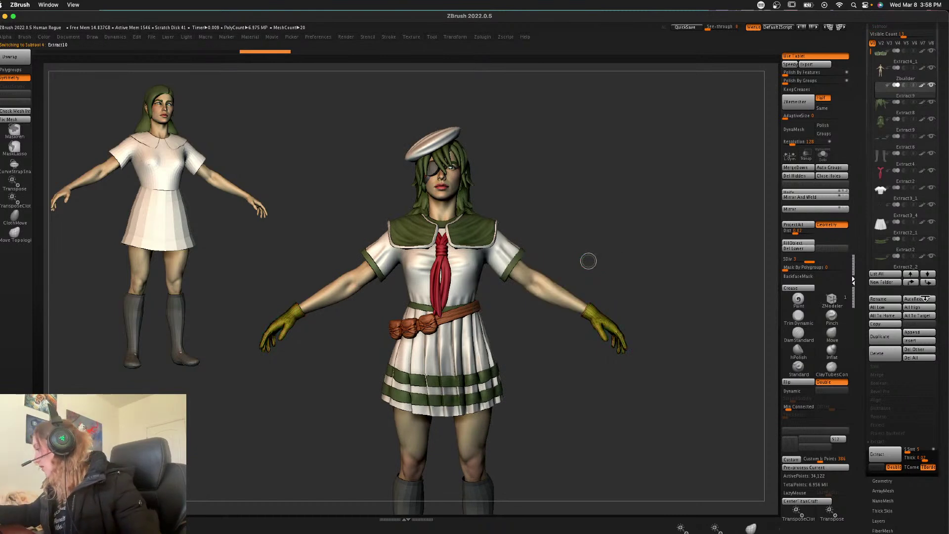
key(ctrl+shift+d)
click(916, 37)
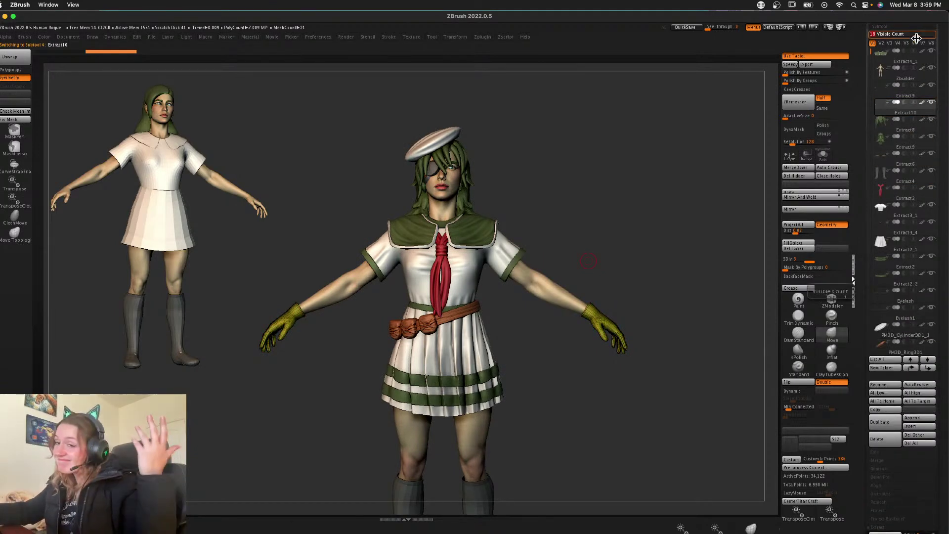
- Merge the skirt's two green stripes and the waistband into one subtool
mouse_move(913, 184)
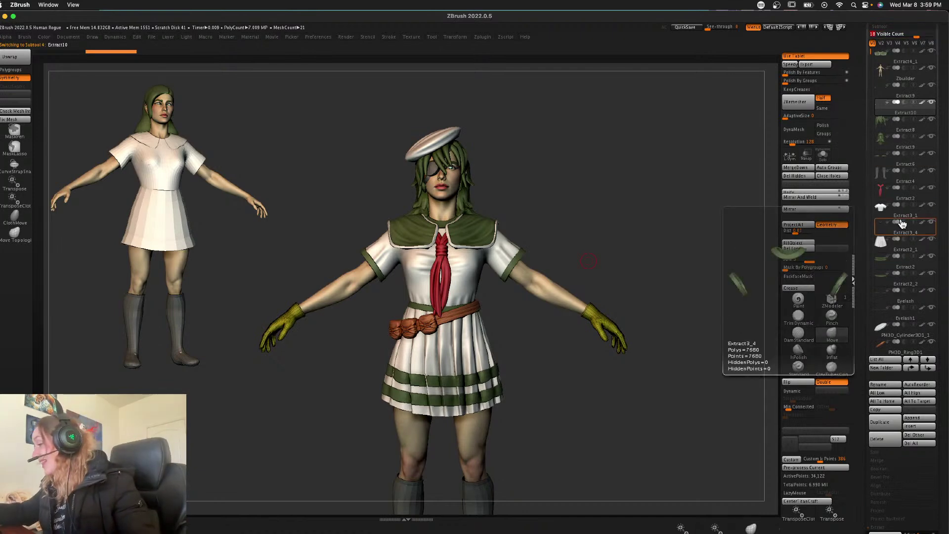
click(902, 238)
mouse_move(892, 245)
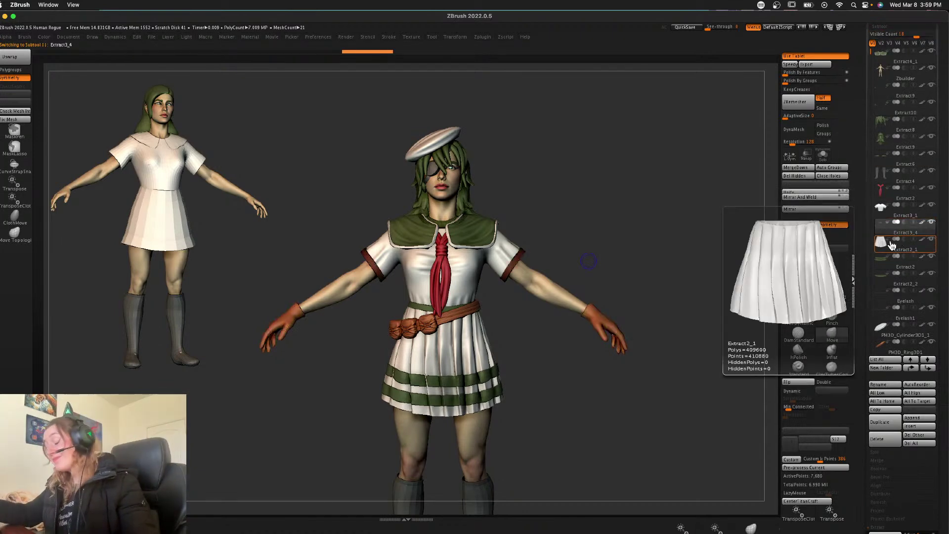
click(902, 281)
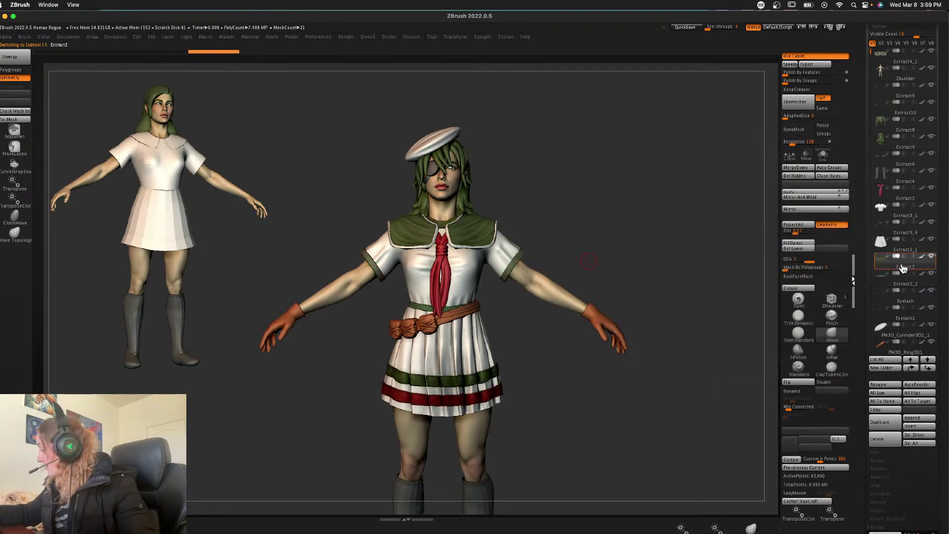
click(802, 169)
click(800, 169)
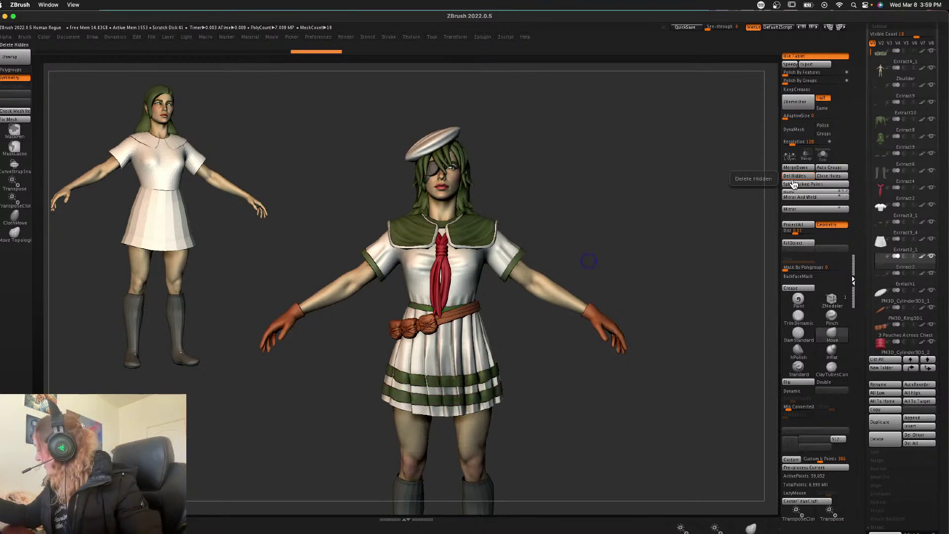
- Select the belt and merge it with the three pouches below it in the subtool list
click(906, 296)
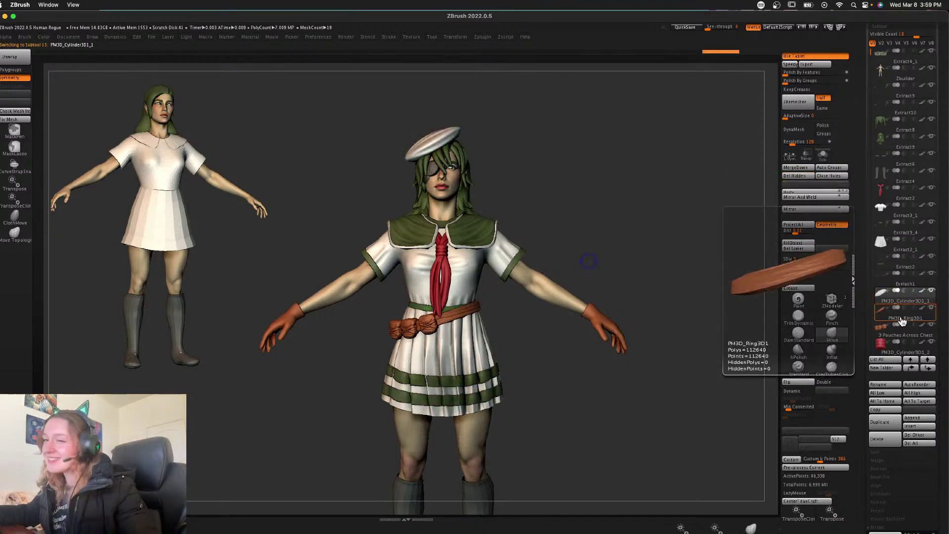
click(903, 317)
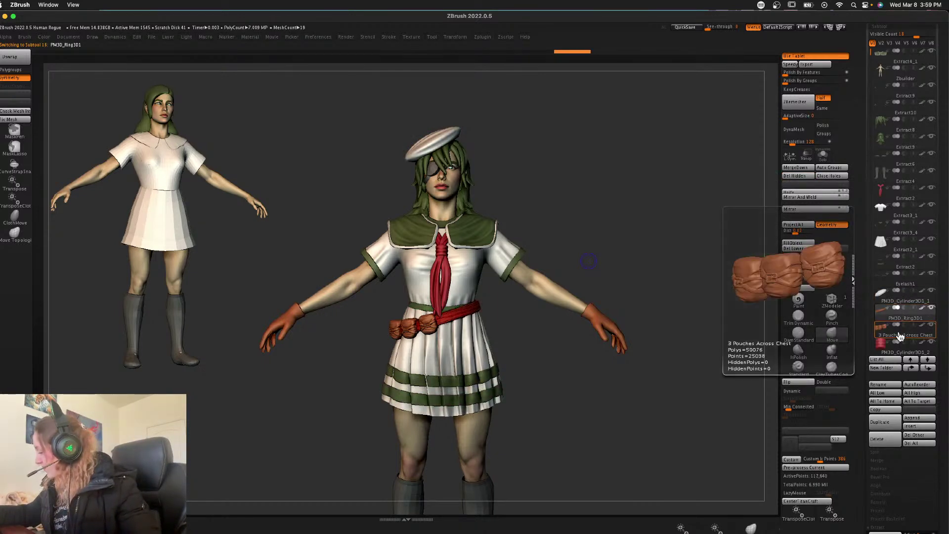
click(813, 195)
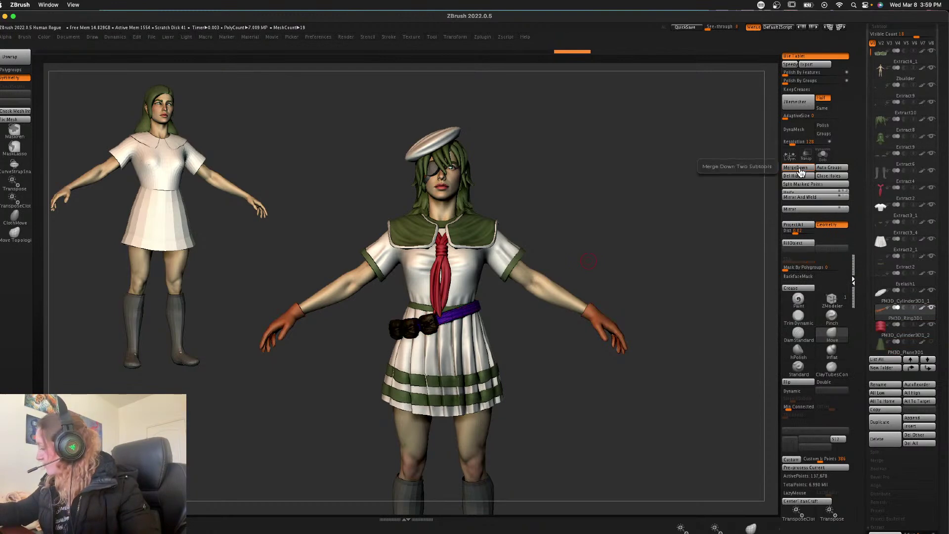
- Set the visible count to 20, move the tie's knot directly beneath the red tie in the list and merge them
click(918, 34)
drag(900, 333, 913, 203)
click(913, 204)
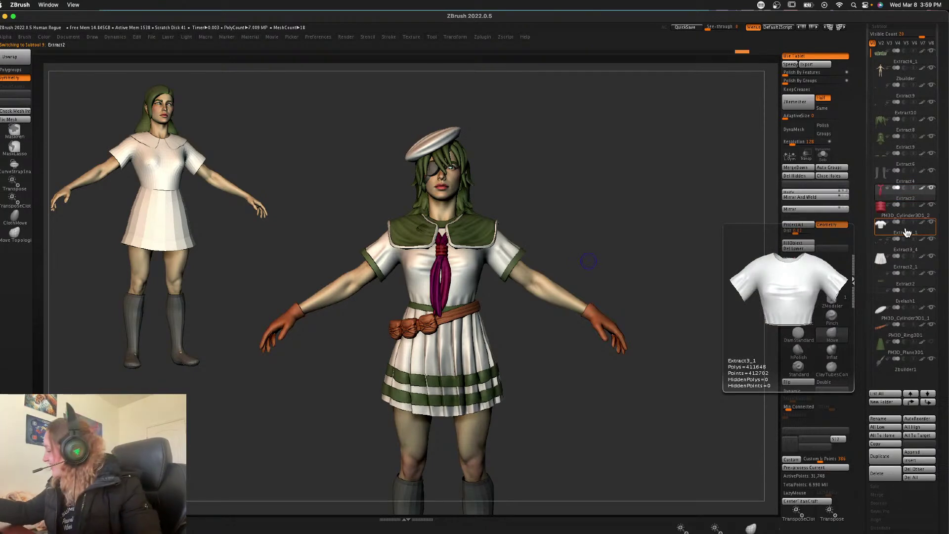
click(795, 170)
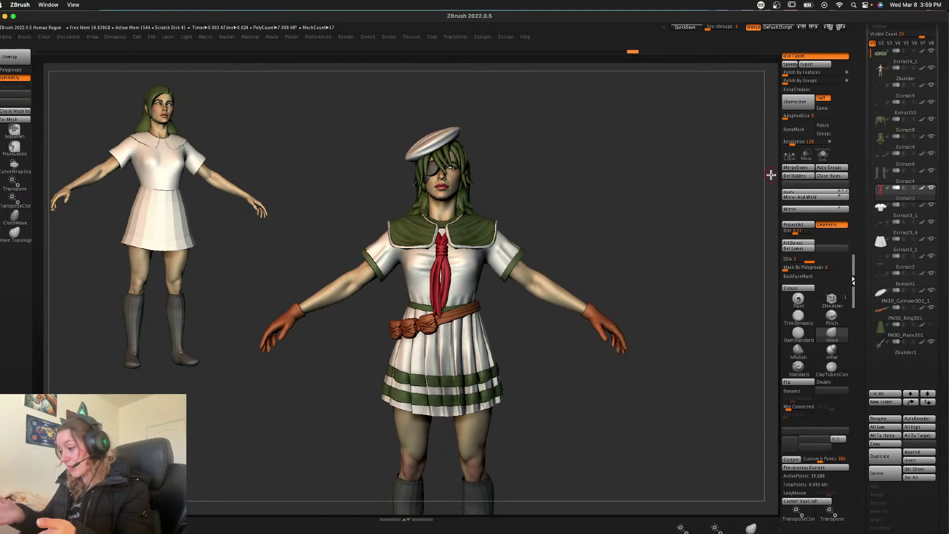
key(shift+f)
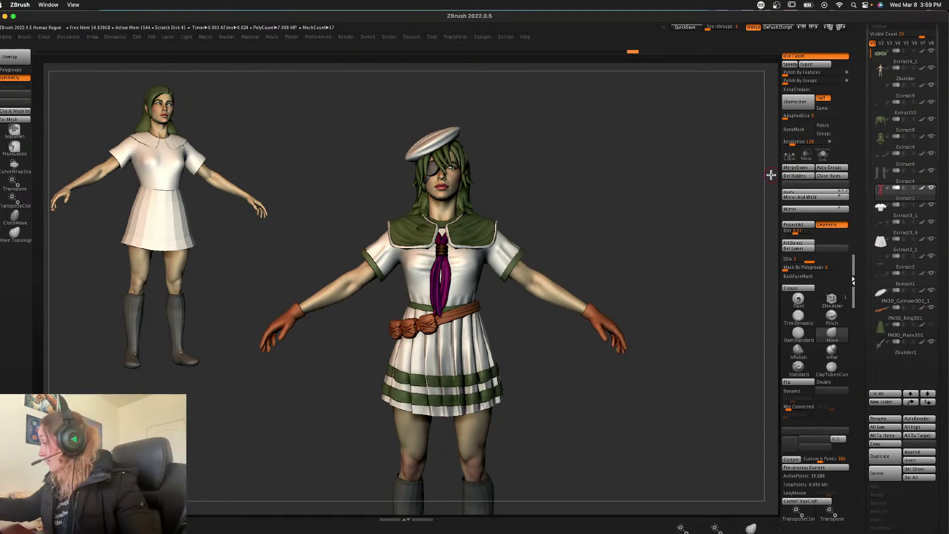
- Set the visible count to 21, move the sleeve and neck trim below the skirt and merge it with the skirt stripes
click(922, 43)
click(900, 230)
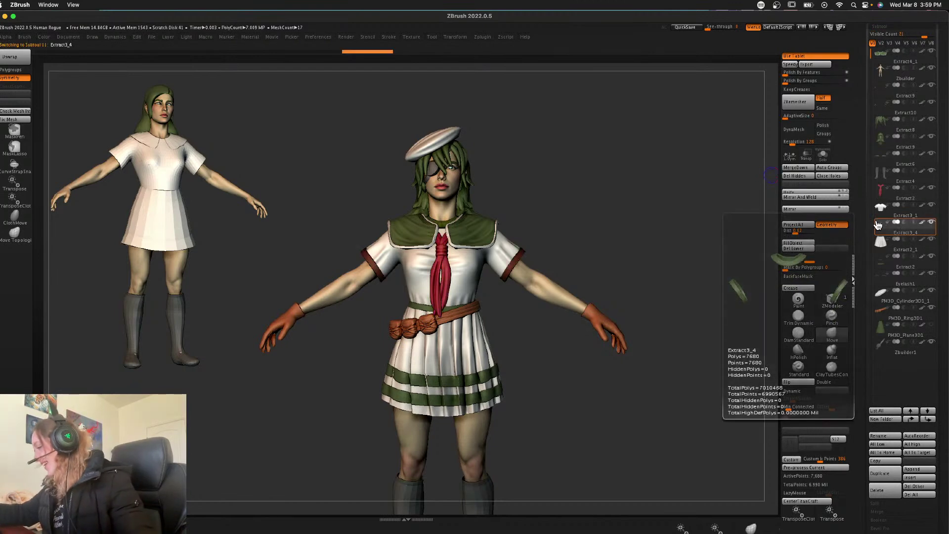
click(900, 267)
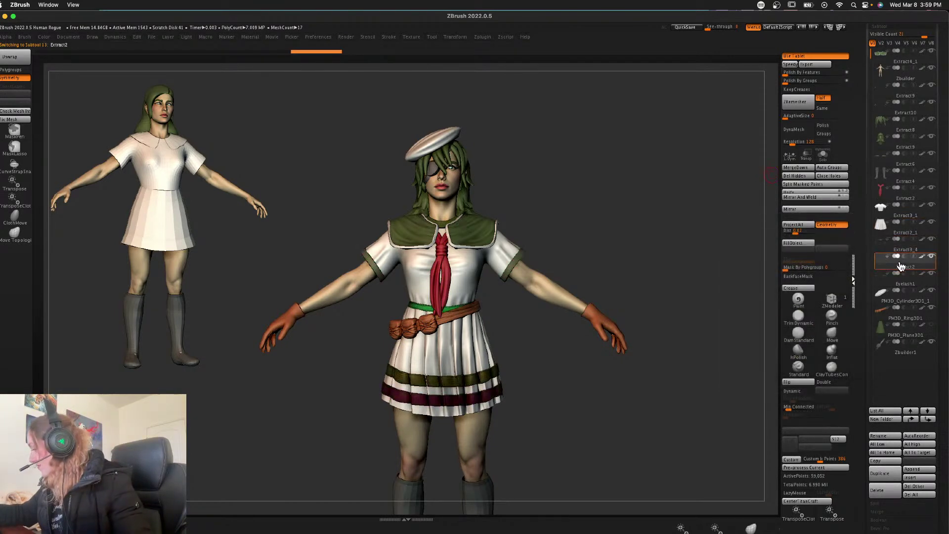
click(903, 254)
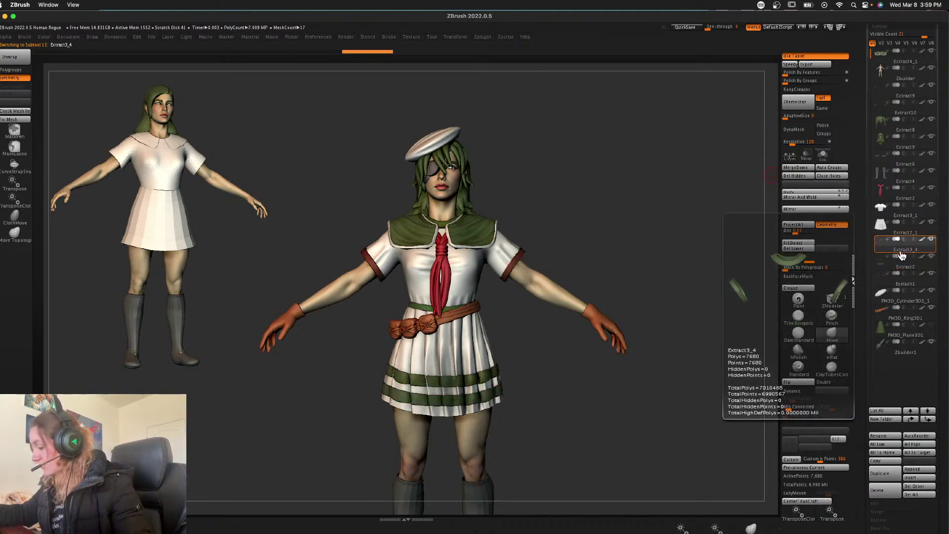
click(797, 168)
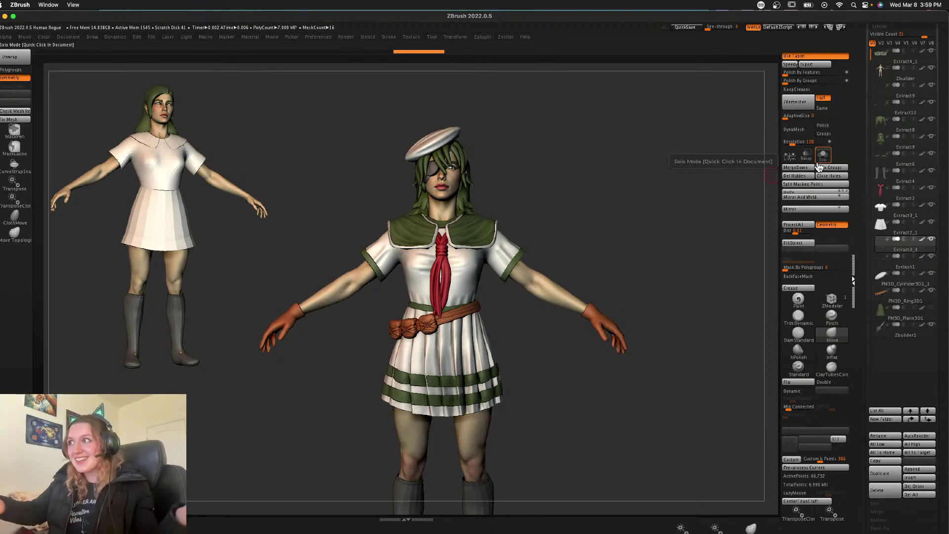
- Select the long back hair, check its wireframe and subdivide it once
key(space)
mouse_move(608, 238)
alt+mouse_down()
mouse_move(610, 254)
mouse_move(657, 218)
mouse_move(616, 243)
alt+mouse_up()
key(space)
key(shift+f)
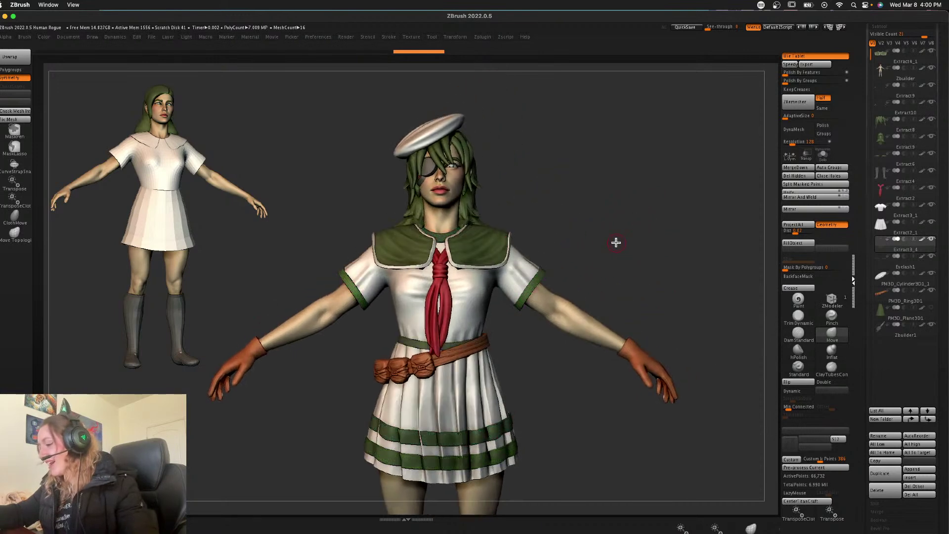
alt+click(470, 208)
key(shift+f)
key(shift+f)
mouse_move(640, 237)
mouse_down()
mouse_move(617, 241)
mouse_move(635, 248)
mouse_move(642, 231)
mouse_move(656, 275)
mouse_move(656, 222)
mouse_move(633, 256)
mouse_move(631, 244)
mouse_up()
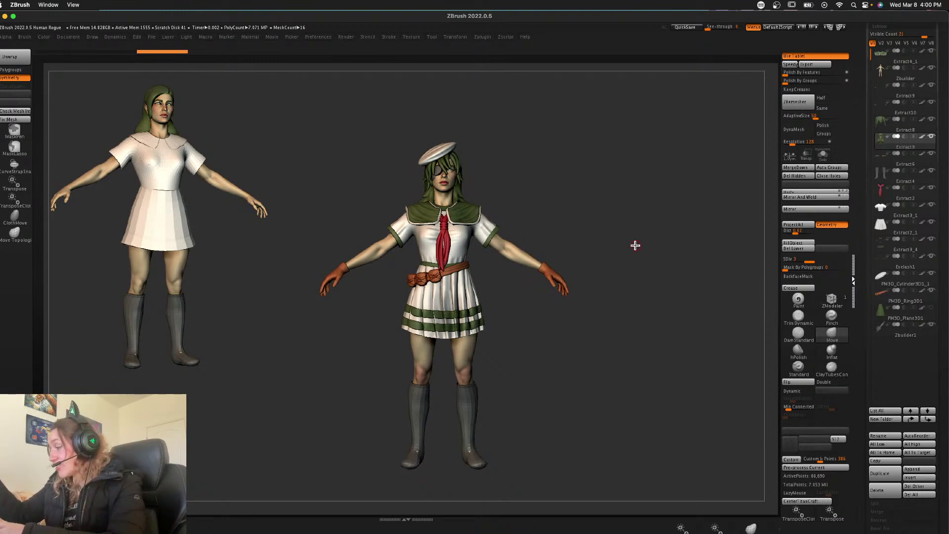
- Select the knee-high socks and examine their wireframe and shape around the lower legs from the side
click(902, 335)
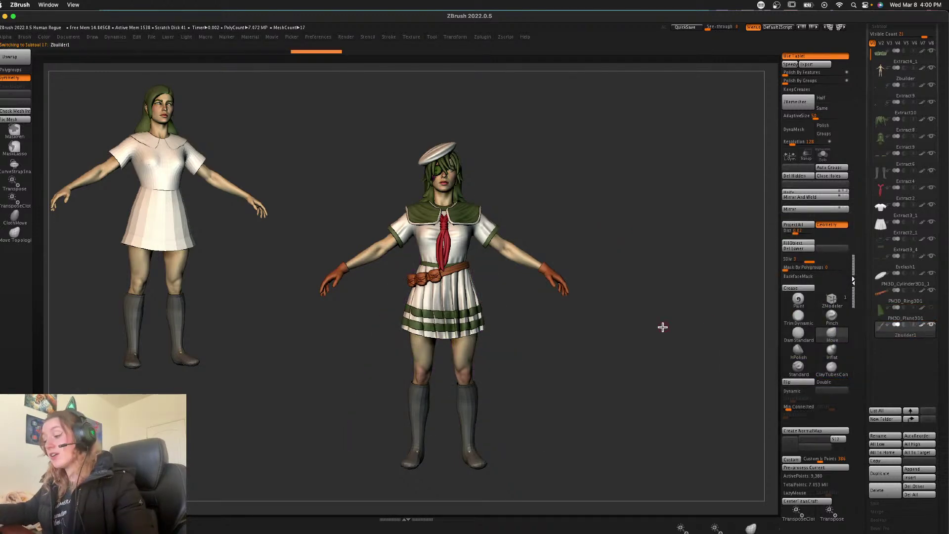
mouse_move(541, 345)
alt+mouse_down()
mouse_move(543, 366)
mouse_move(513, 282)
alt+mouse_up()
right_click(512, 282)
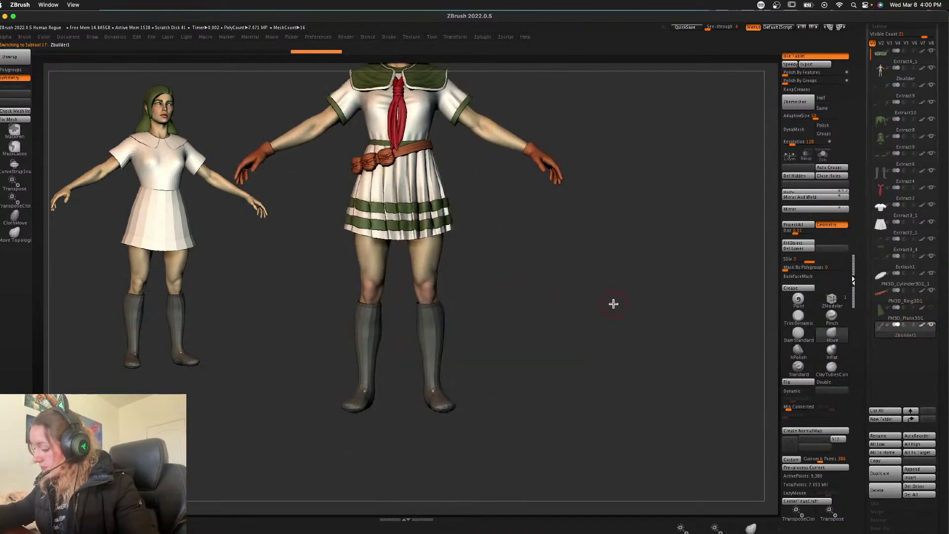
mouse_move(618, 303)
mouse_down()
mouse_move(610, 301)
mouse_move(595, 400)
mouse_up()
alt+drag(536, 425, 572, 226)
alt+click(490, 374)
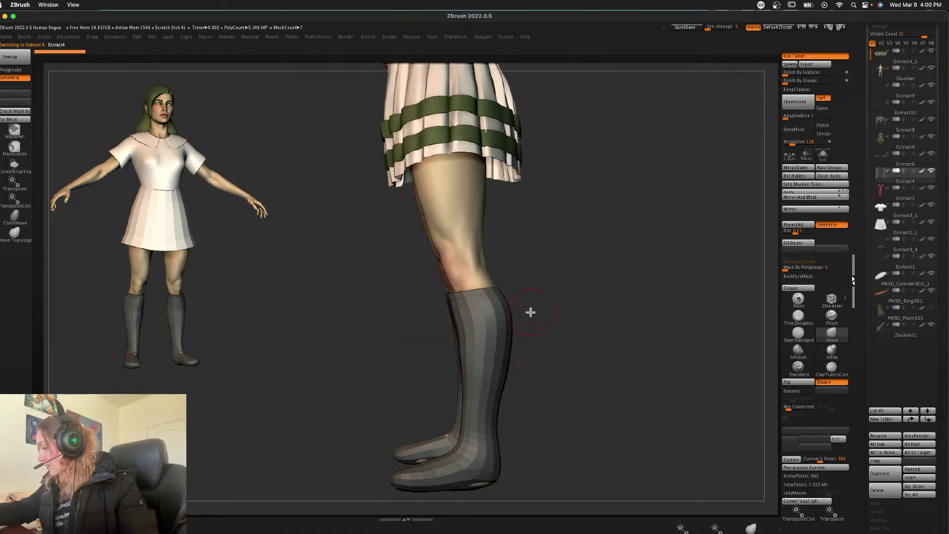
key(shift+f)
mouse_move(593, 393)
alt+mouse_down()
mouse_move(593, 316)
mouse_move(604, 331)
alt+mouse_up()
right_click(593, 322)
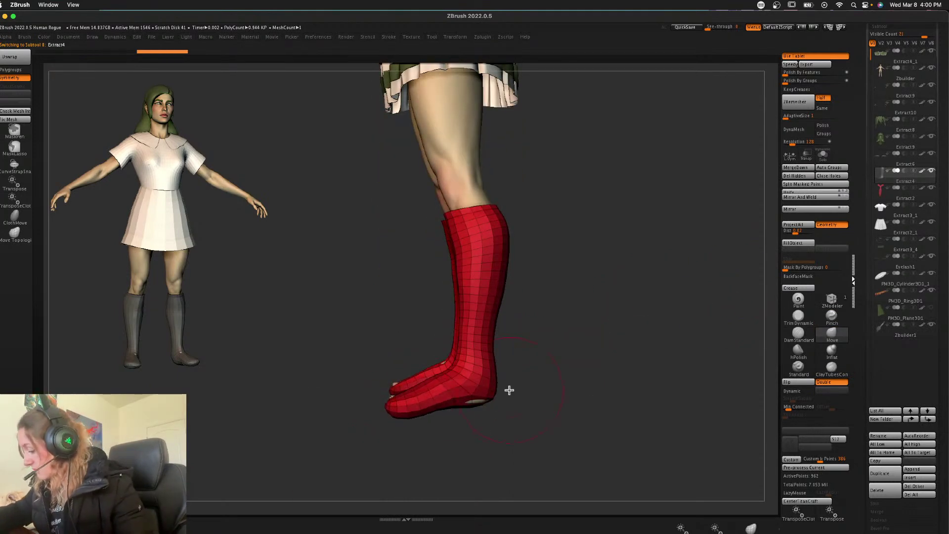
drag(582, 354, 607, 385)
key(shift+f)
key(space)
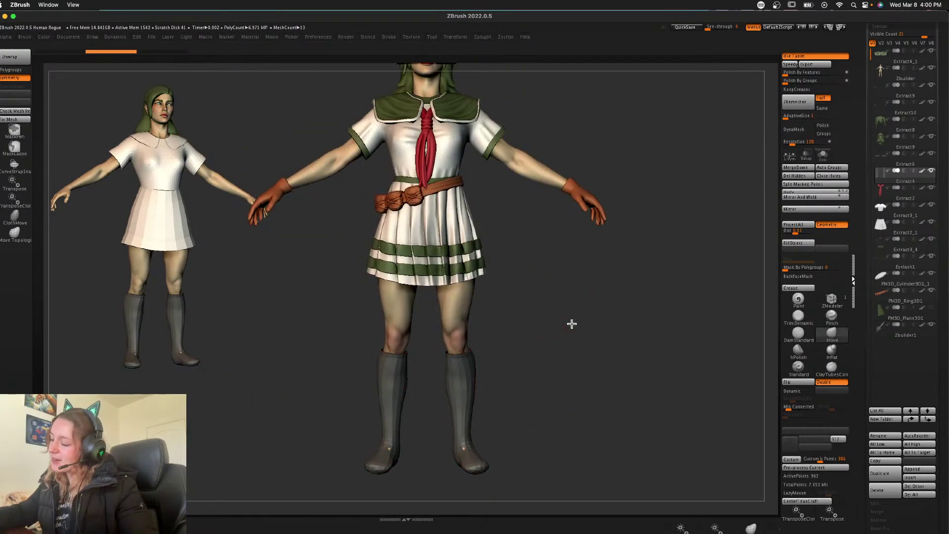
alt+drag(566, 313, 572, 358)
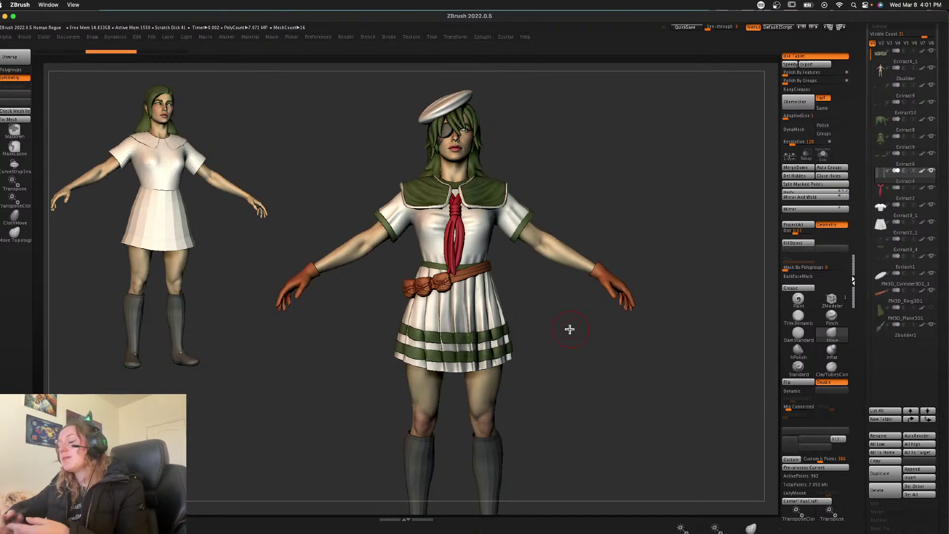
alt+drag(634, 362, 608, 326)
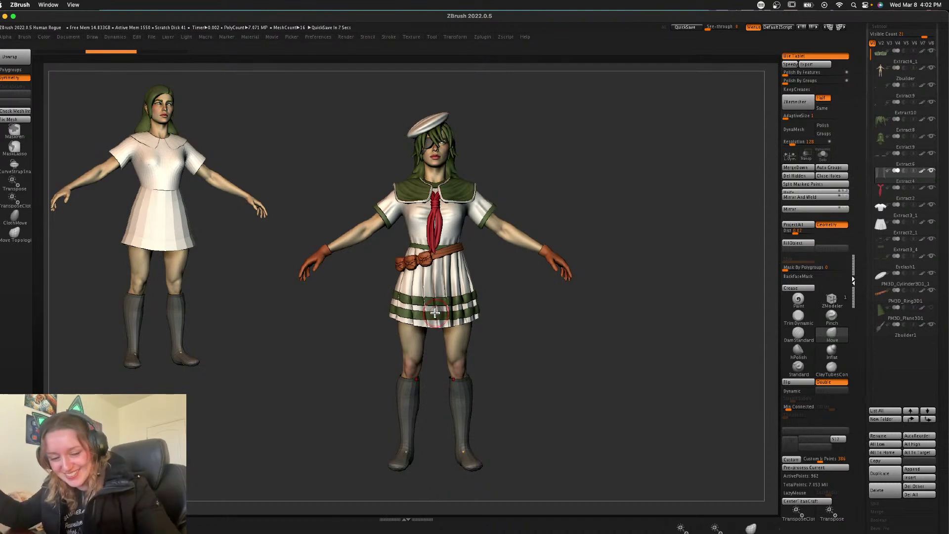
key(space)
mouse_move(591, 296)
mouse_down()
mouse_move(580, 298)
mouse_move(604, 378)
mouse_up()
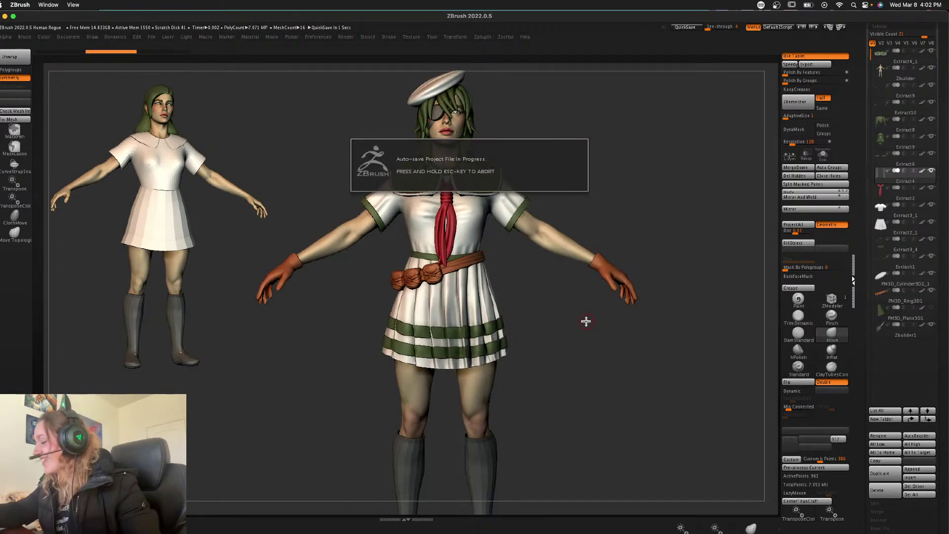
scroll(644, 212, down, 3)
alt+drag(643, 244, 632, 158)
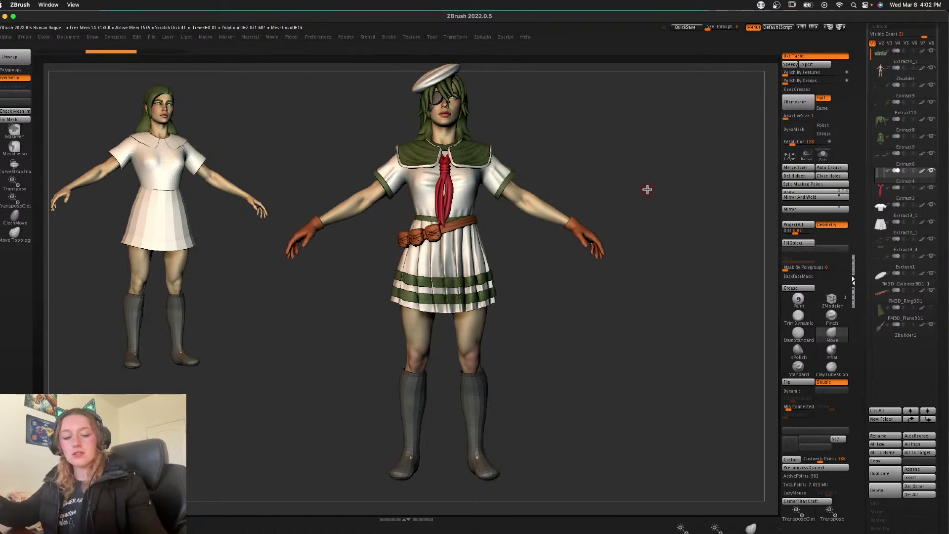
- Look over the cape and its wireframe behind the character and select the eyepatch again
click(904, 332)
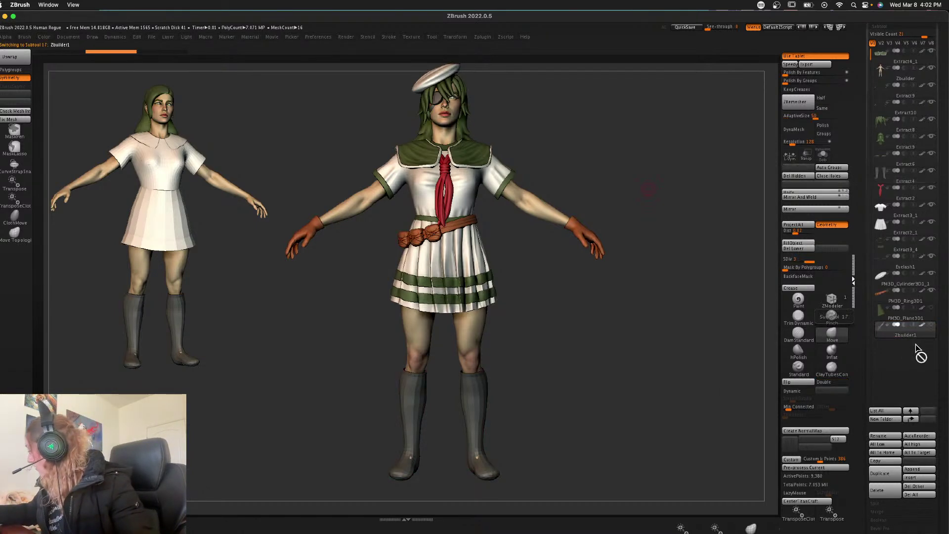
click(914, 319)
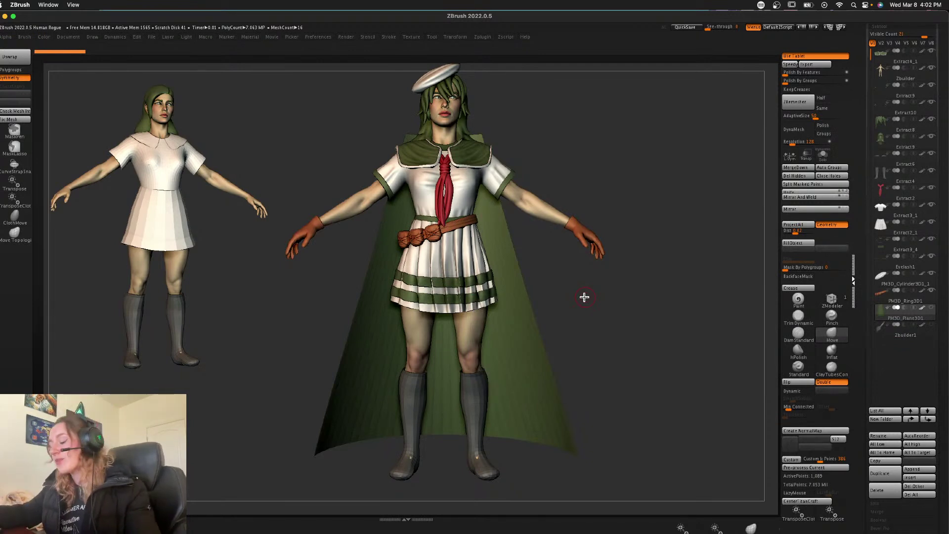
key(shift+f)
key(shift+f)
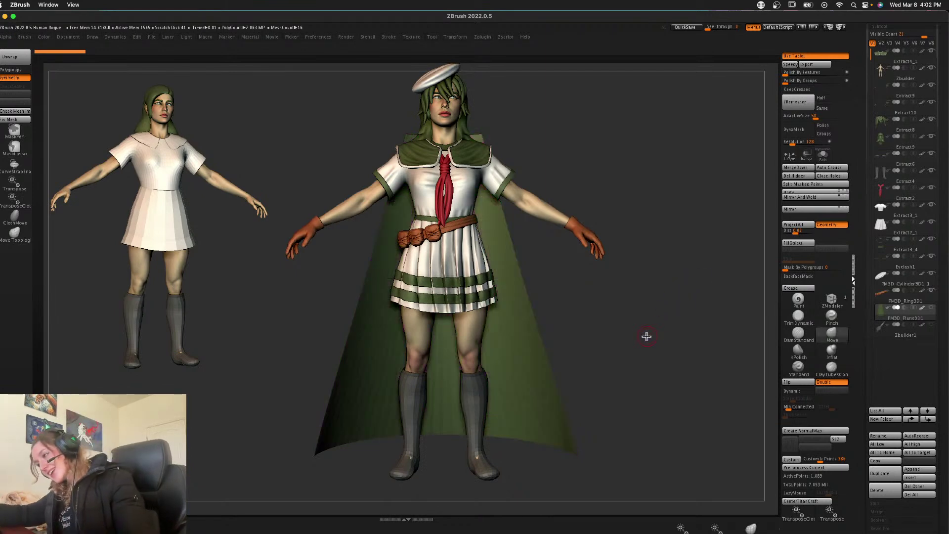
click(912, 335)
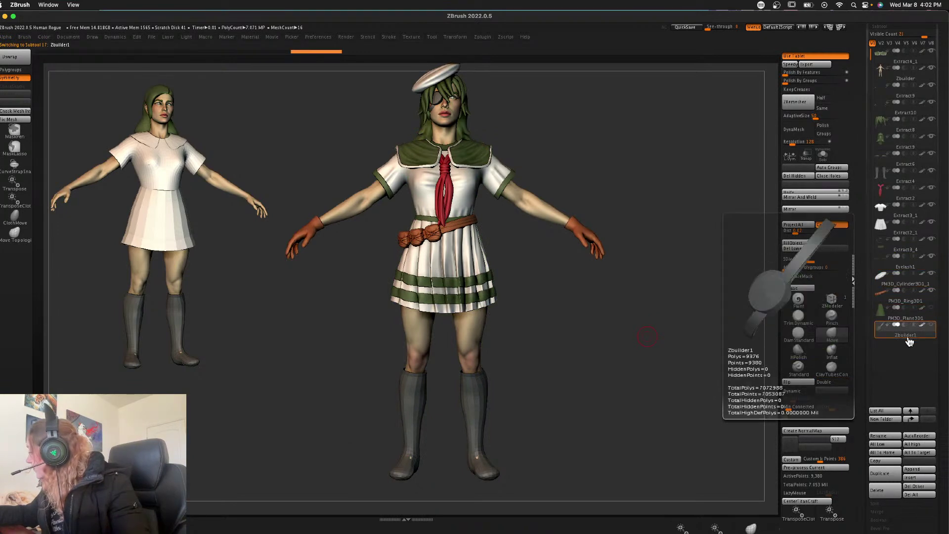
alt+drag(660, 340, 661, 382)
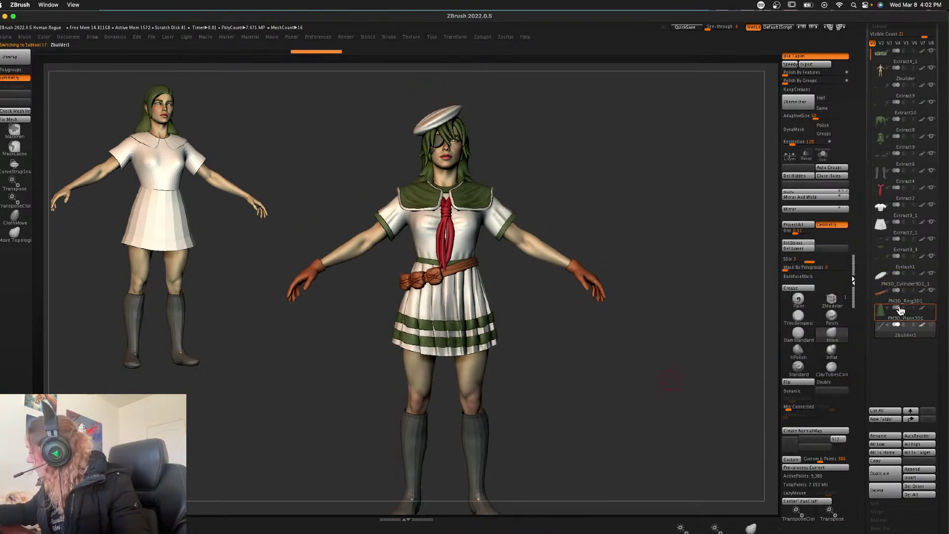
- Select the Extract9 copy of the gloves and delete that subtool
click(900, 132)
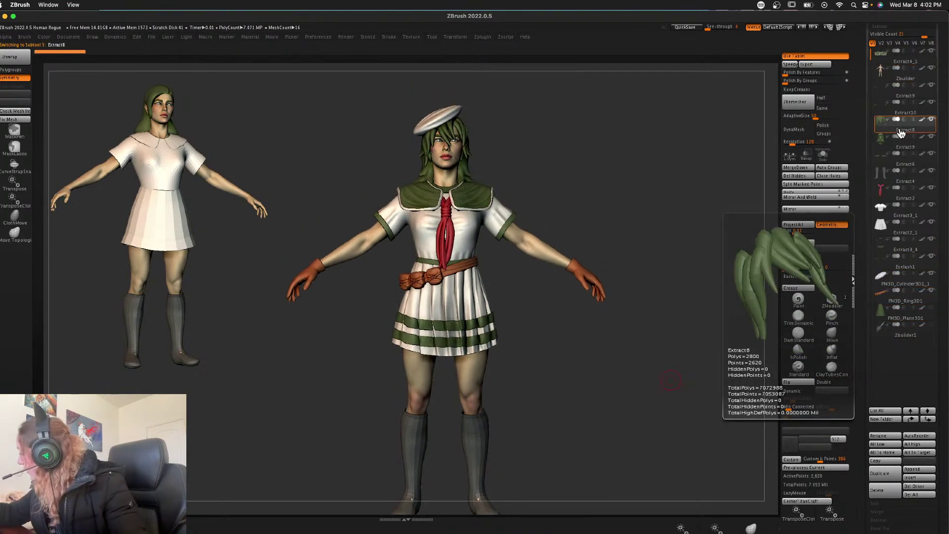
click(904, 99)
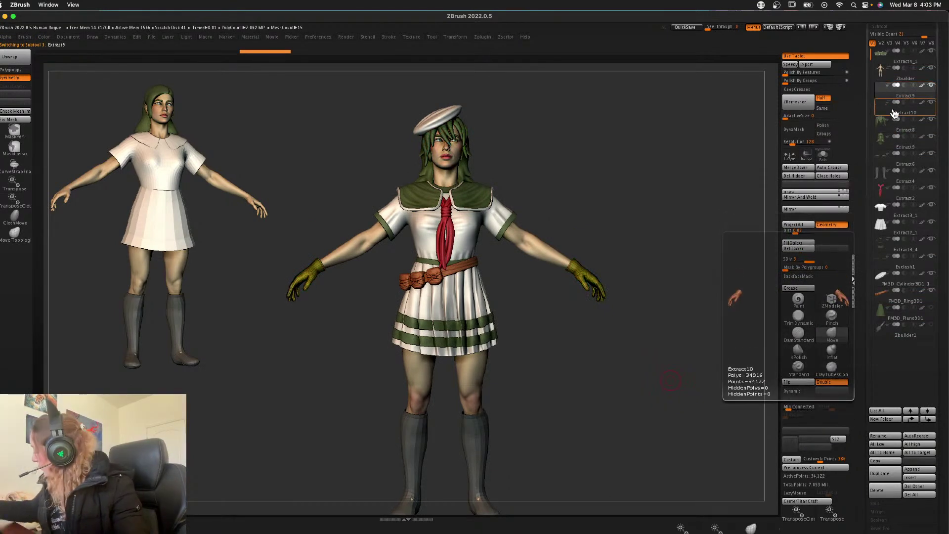
click(884, 490)
click(811, 510)
click(927, 269)
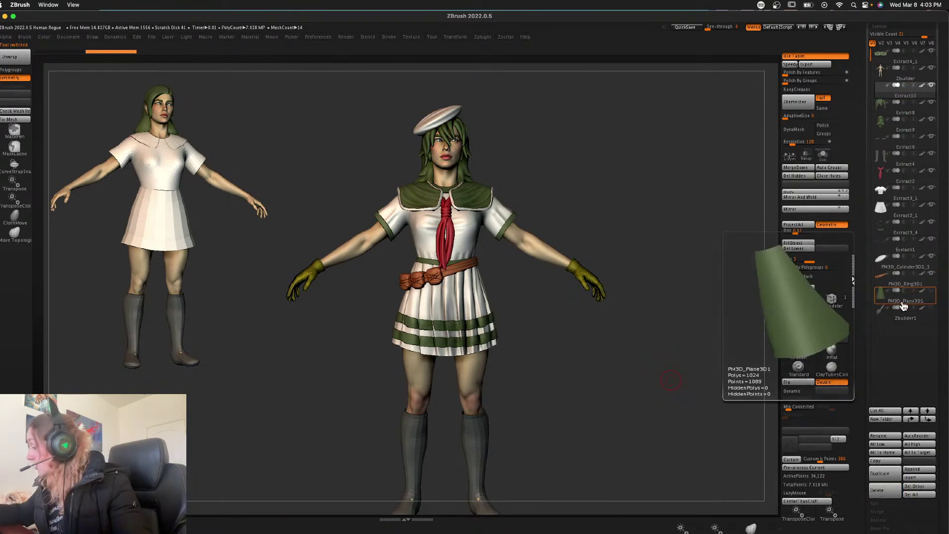
- Hide the gloves and merge the Extract6 subtool with the eyepatch
click(904, 82)
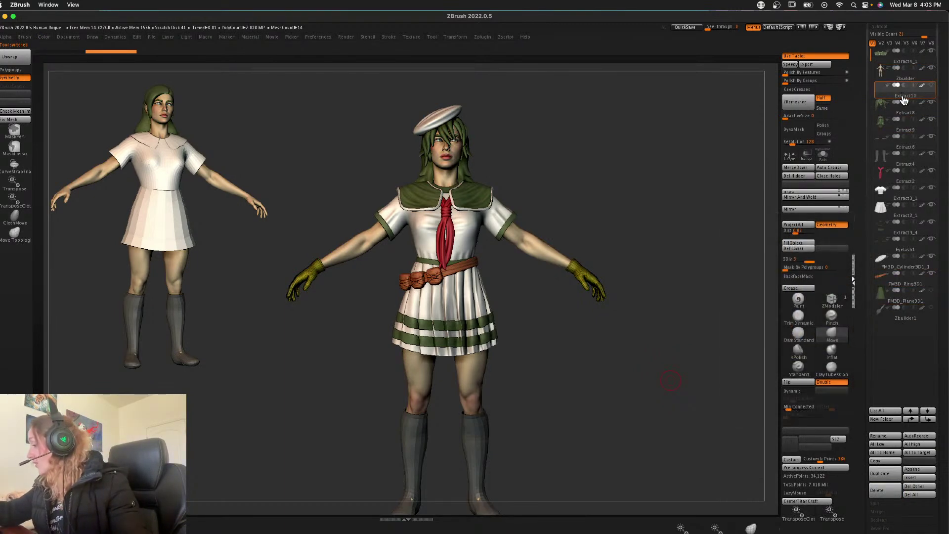
click(900, 137)
click(904, 173)
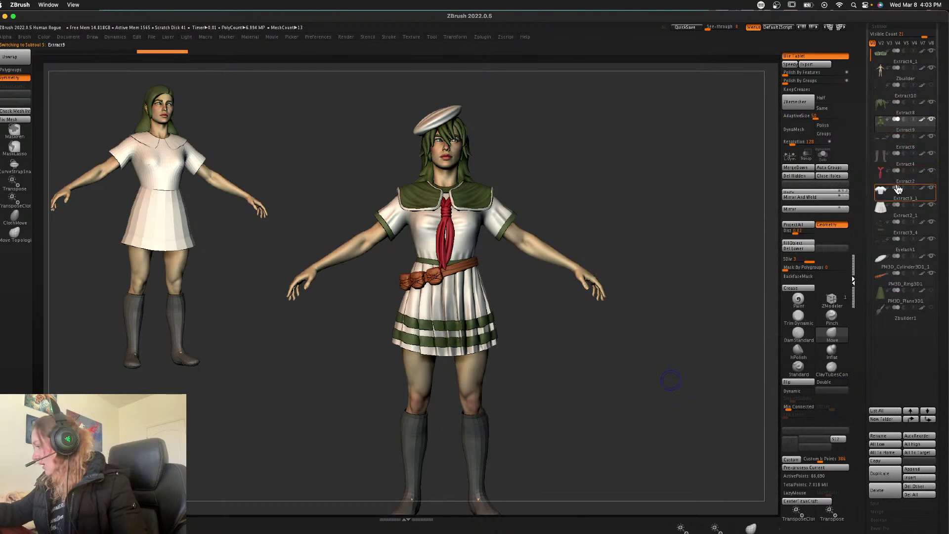
click(901, 312)
click(796, 197)
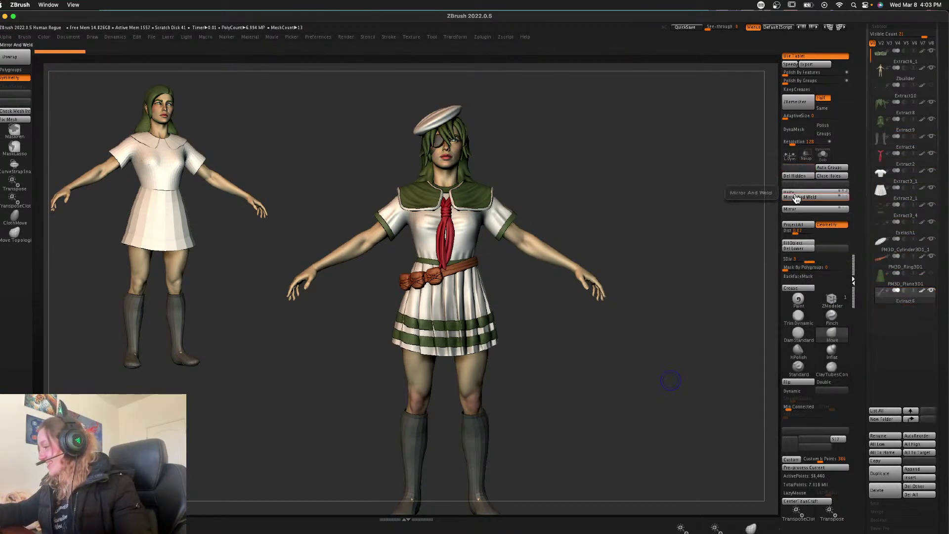
- Return from the body to the merged eyepatch subtool and duplicate it at the end of the subtool list
key(space)
alt+click(590, 289)
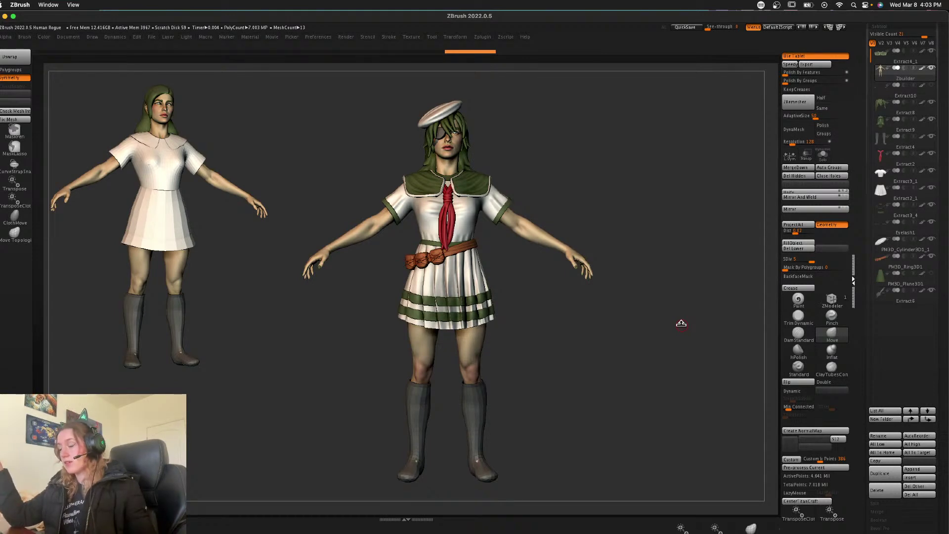
click(906, 291)
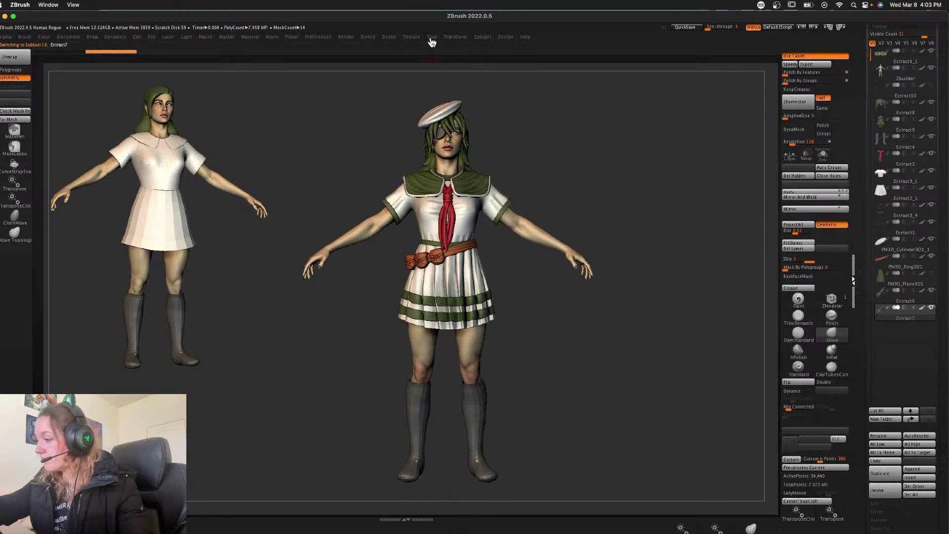
- Start an import into the duplicated subtool and browse to the Weapons folder of the asset library inside ZBrush Stuff on the Desktop
click(433, 38)
click(453, 68)
click(461, 78)
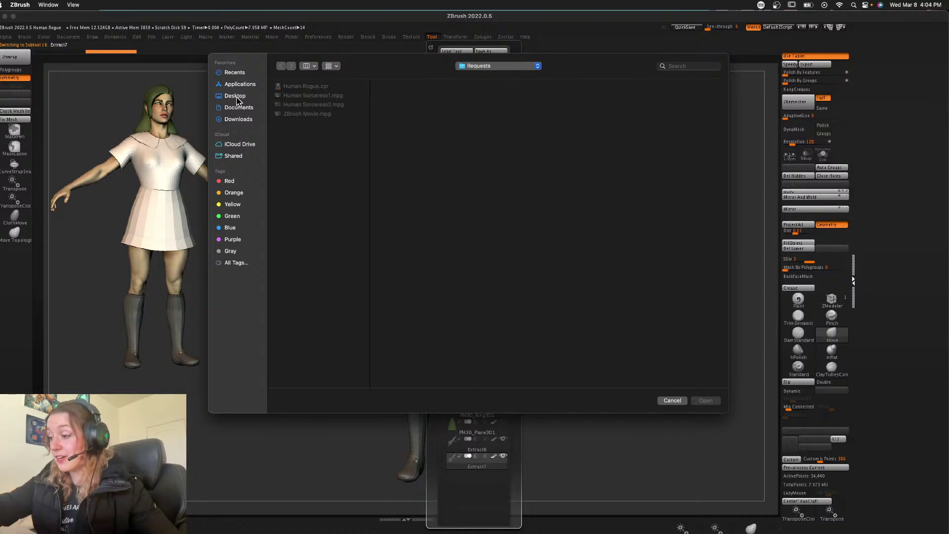
click(238, 96)
click(311, 140)
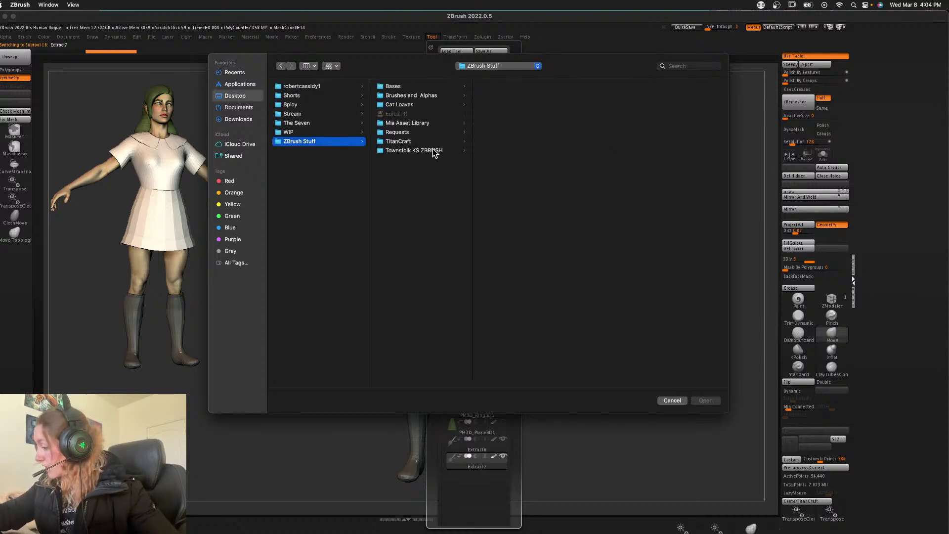
click(434, 125)
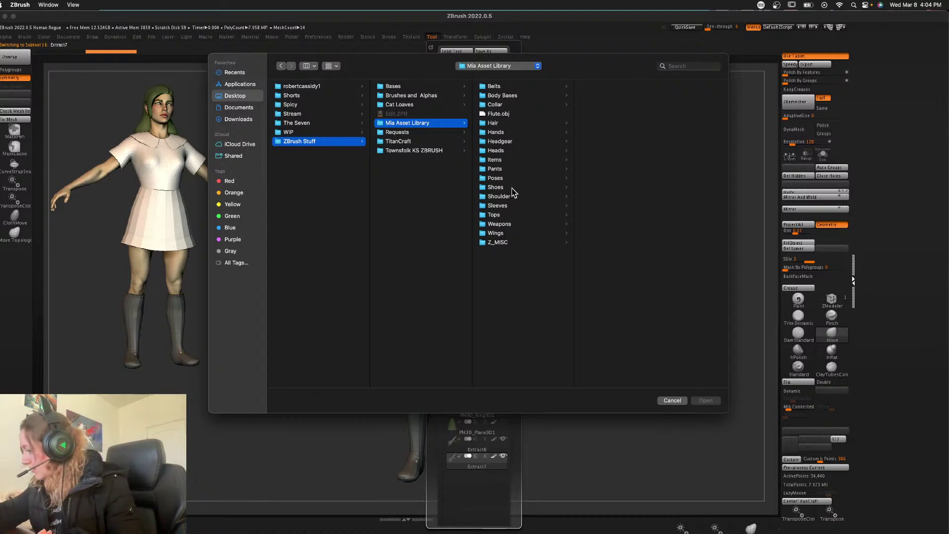
click(509, 224)
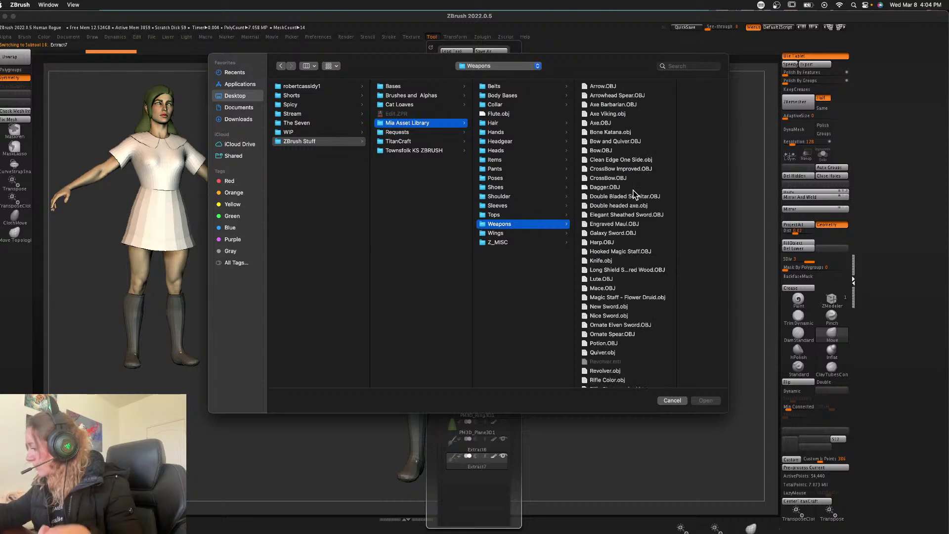
- Import Elegant Sheathed Sword.OBJ, removing the unused vertices and skipping the removal note until the next restart
scroll(623, 249, down, 3)
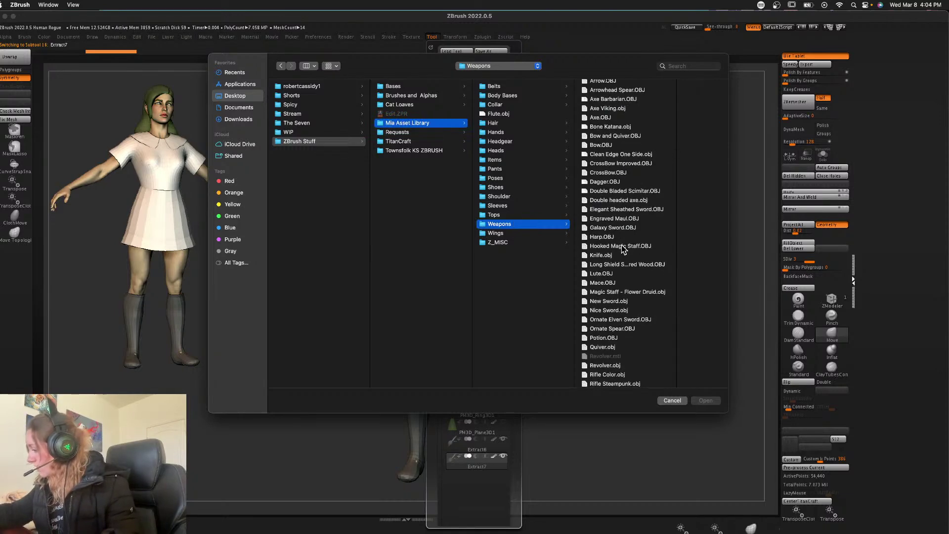
scroll(623, 249, down, 2)
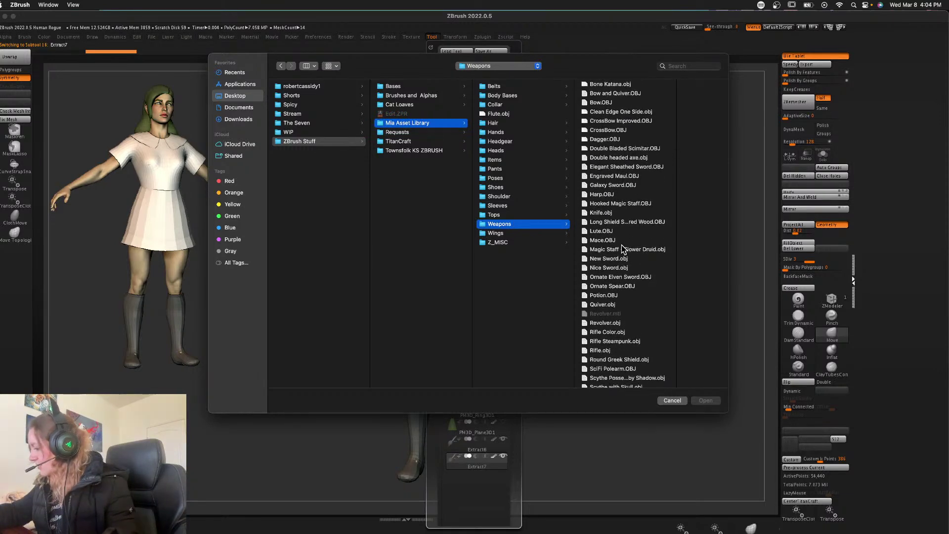
scroll(624, 248, down, 2)
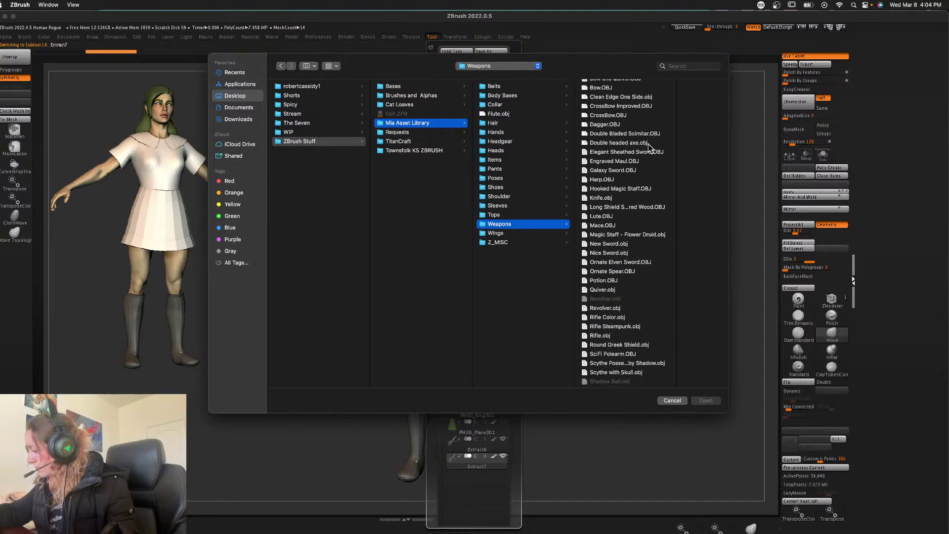
click(637, 151)
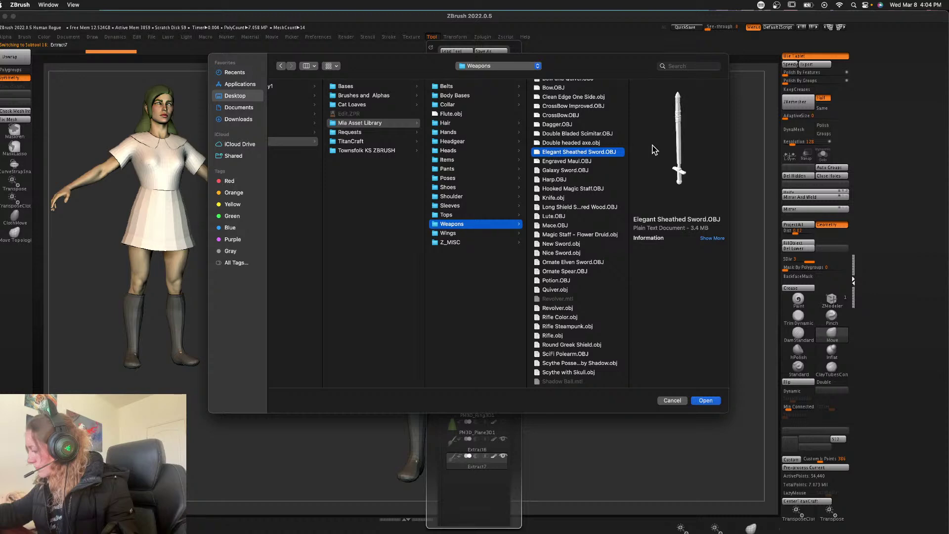
click(705, 400)
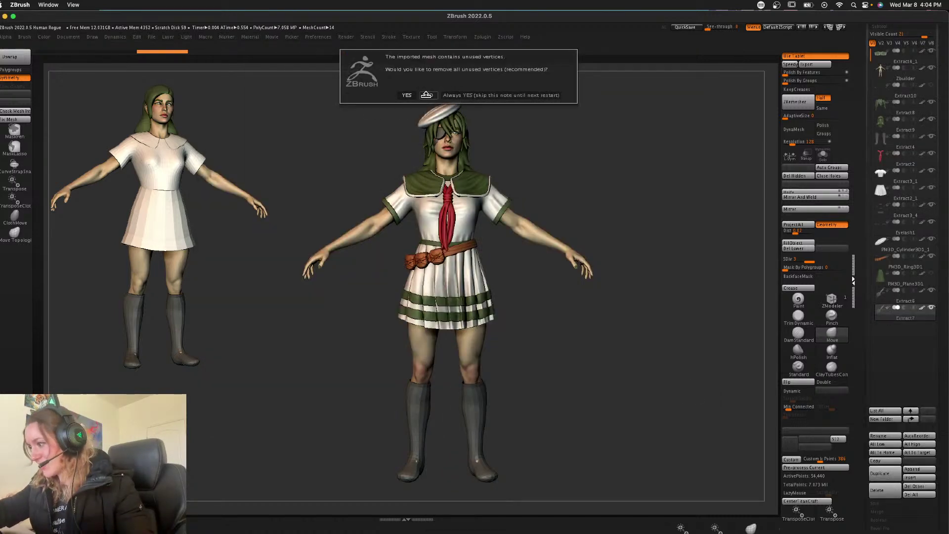
click(407, 94)
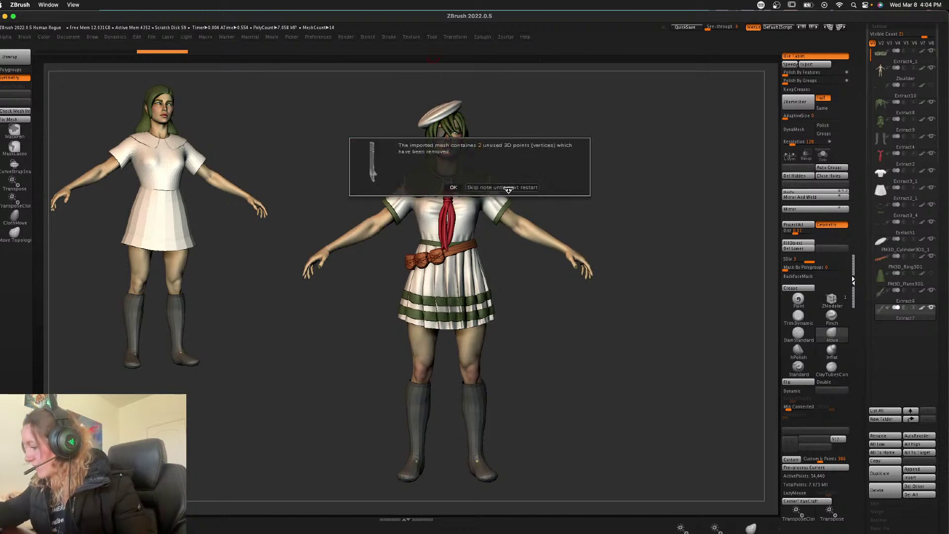
click(513, 188)
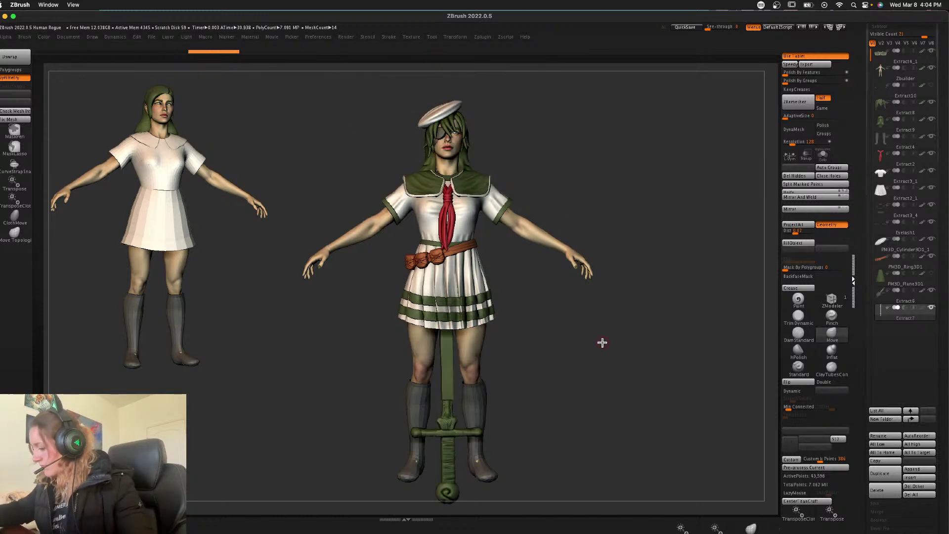
- Move the imported sword out from the character's legs to beside her and scale it down
key(w)
drag(471, 273, 629, 266)
key(q)
mouse_move(677, 313)
mouse_down()
mouse_move(663, 309)
mouse_move(682, 306)
mouse_up()
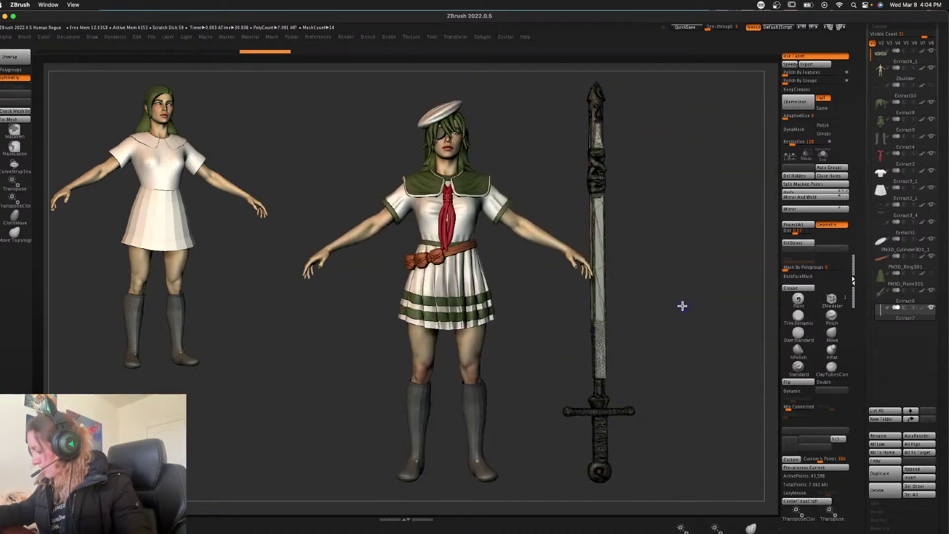
key(w)
drag(598, 257, 591, 283)
- Split the sword into polygroups with Auto Groups and shift it slightly farther from the character's hand
key(shift+f)
click(834, 168)
key(q)
key(w)
drag(630, 225, 653, 226)
key(q)
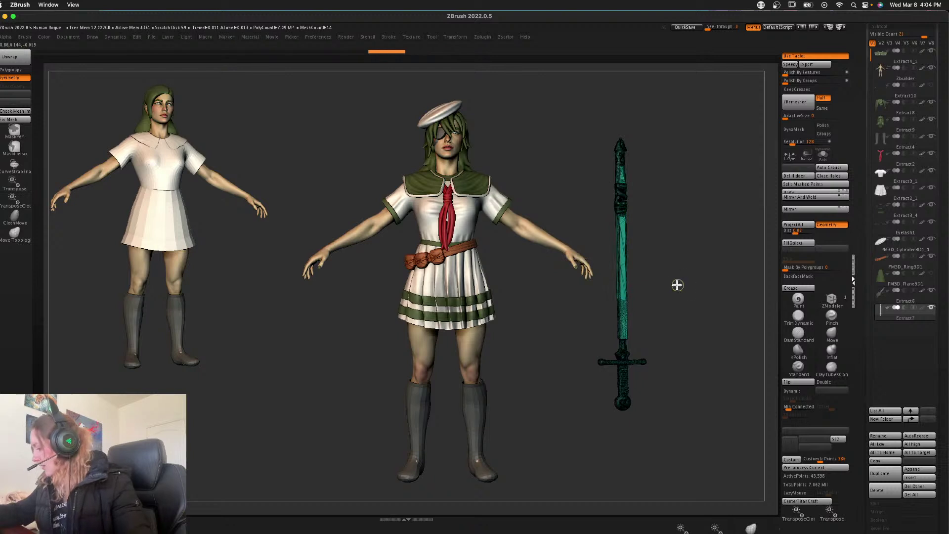
key(shift+f)
drag(680, 290, 672, 292)
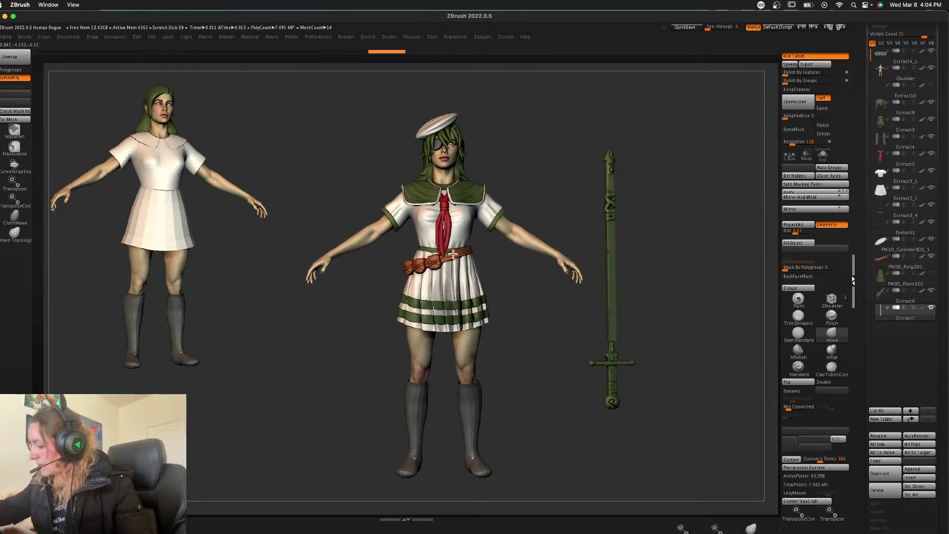
- Pick the belt's brown colour and fill the whole sword with it
key(c)
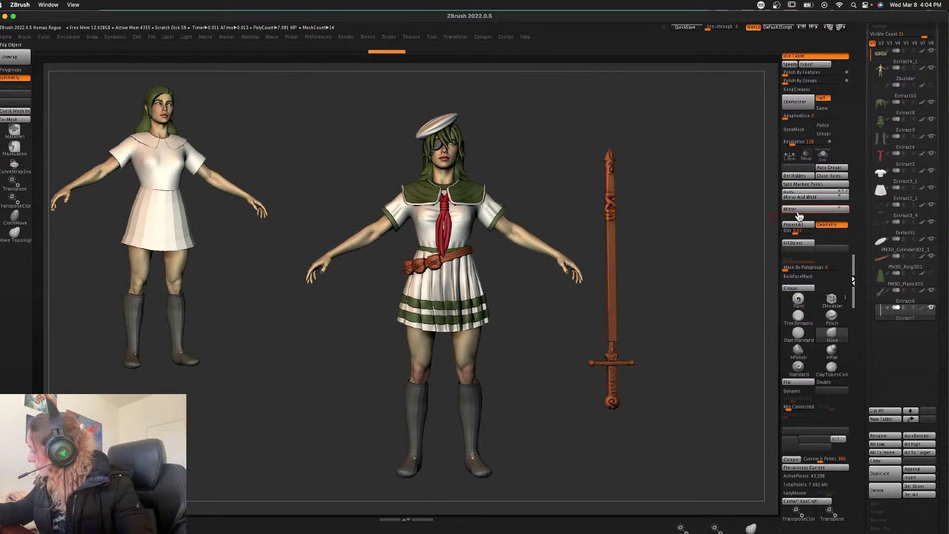
click(795, 244)
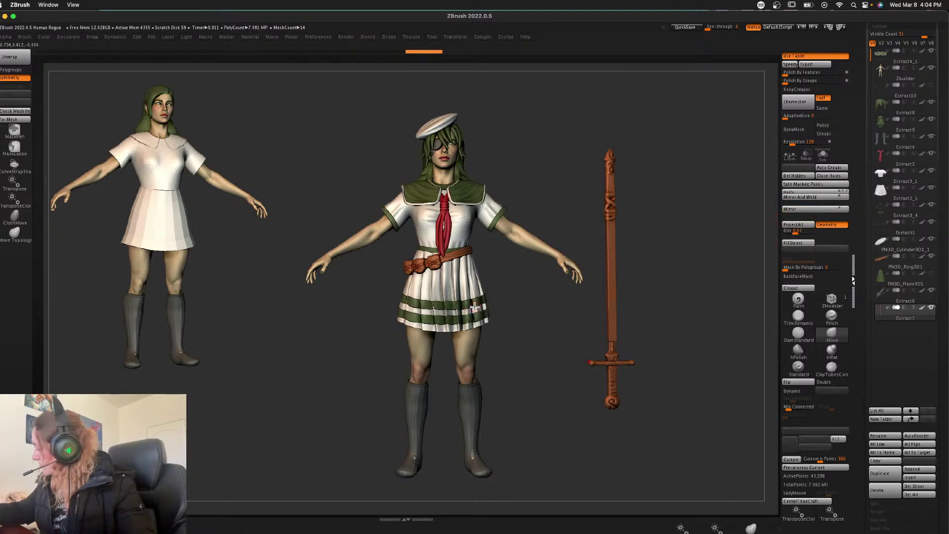
key(w)
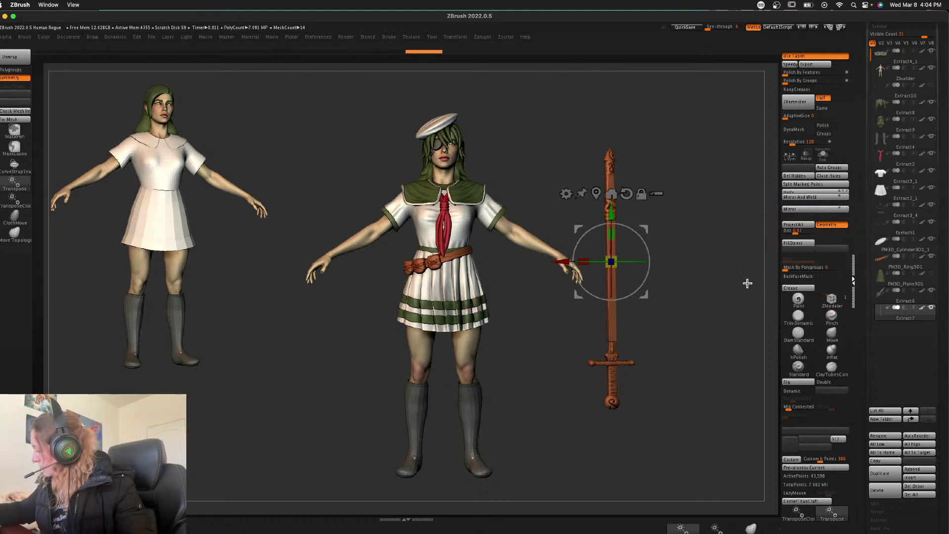
key(q)
- Paint the sword's grip, guard and pommel light grey with the Paint brush
click(802, 303)
key(space)
click(597, 369)
click(382, 384)
drag(610, 405, 622, 463)
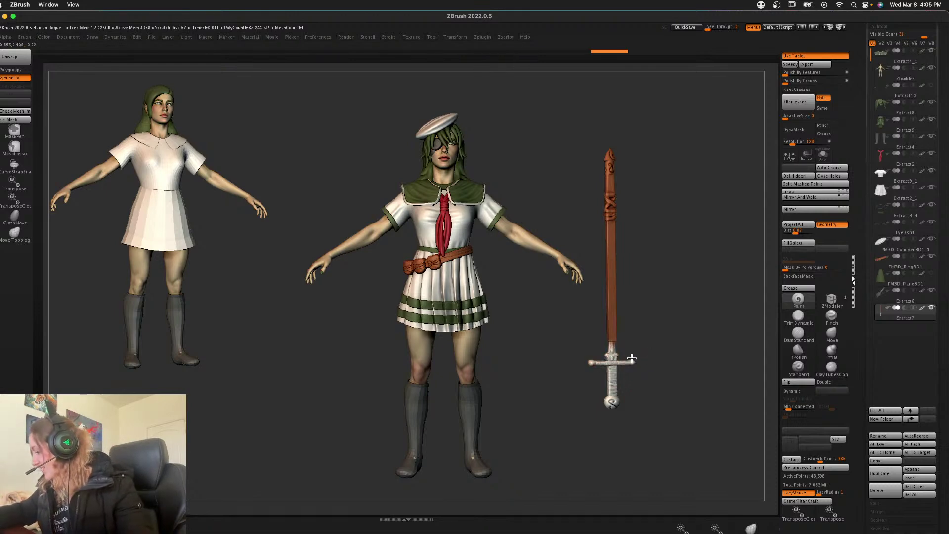
- Regroup the sword with Auto Groups, hide the polygroup near the guard end of the scabbard and delete the hidden geometry
drag(686, 348, 607, 349)
click(836, 168)
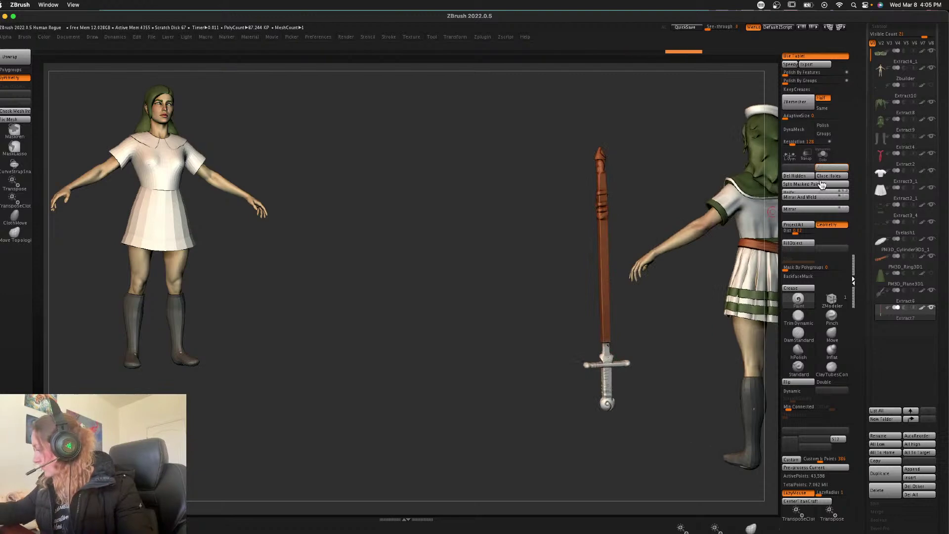
ctrl+shift+click(604, 325)
ctrl+shift+click(604, 325)
click(801, 176)
drag(646, 356, 680, 340)
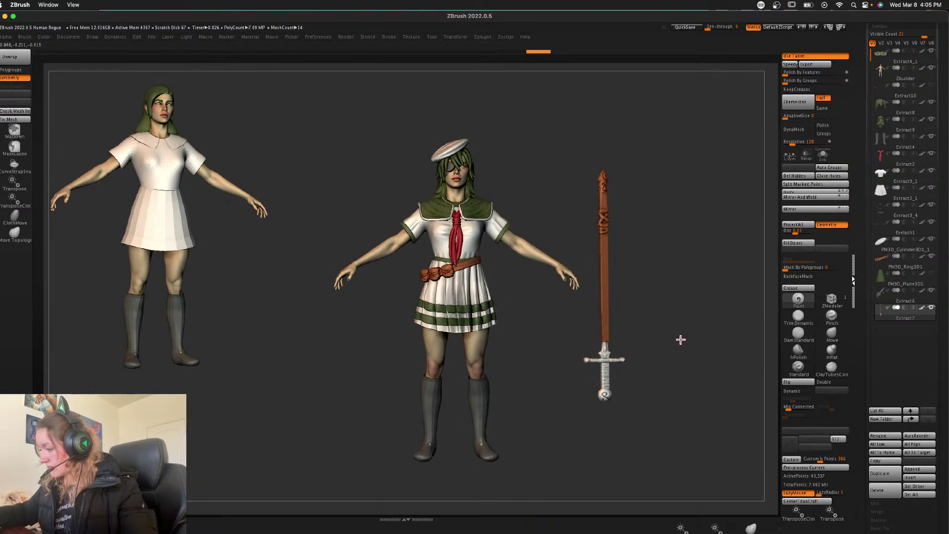
- Flip the sword upside down so its hilt points up, and check its polygroup wireframe
key(w)
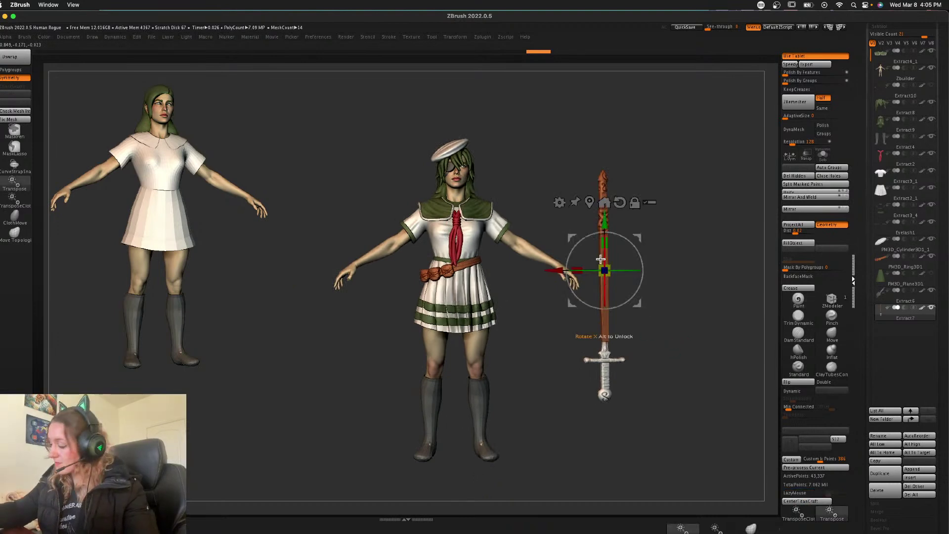
mouse_move(642, 285)
shift+mouse_down()
mouse_move(568, 300)
mouse_move(566, 284)
shift+mouse_up()
key(q)
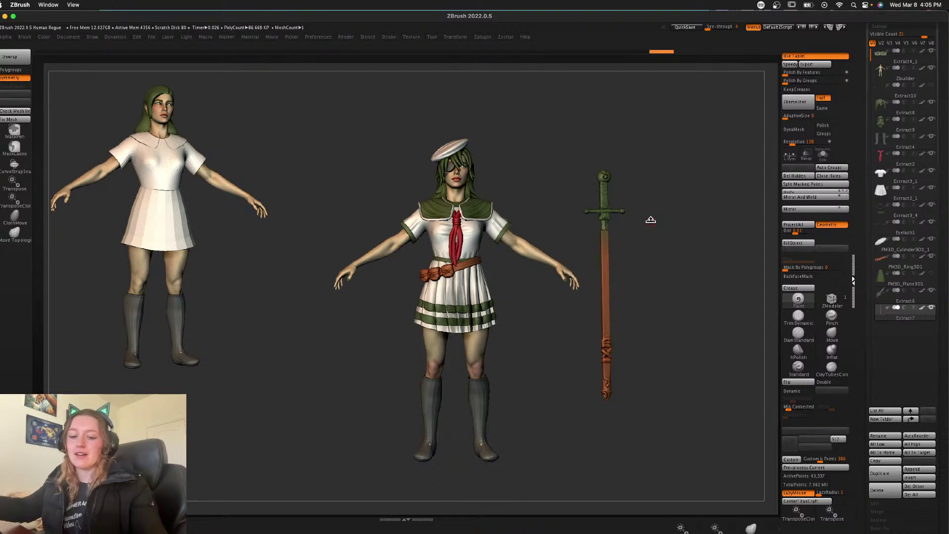
key(shift+f)
key(shift+f)
- Move the sword to the character's belt side, tilt it diagonally and set it against the hip
key(w)
alt+drag(684, 261, 595, 283)
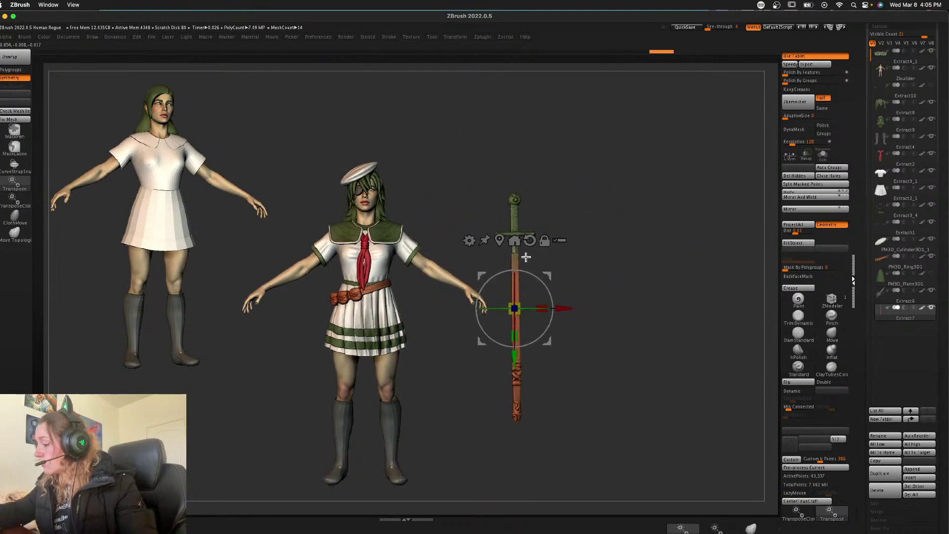
drag(527, 308, 510, 325)
drag(546, 275, 420, 307)
drag(430, 308, 411, 339)
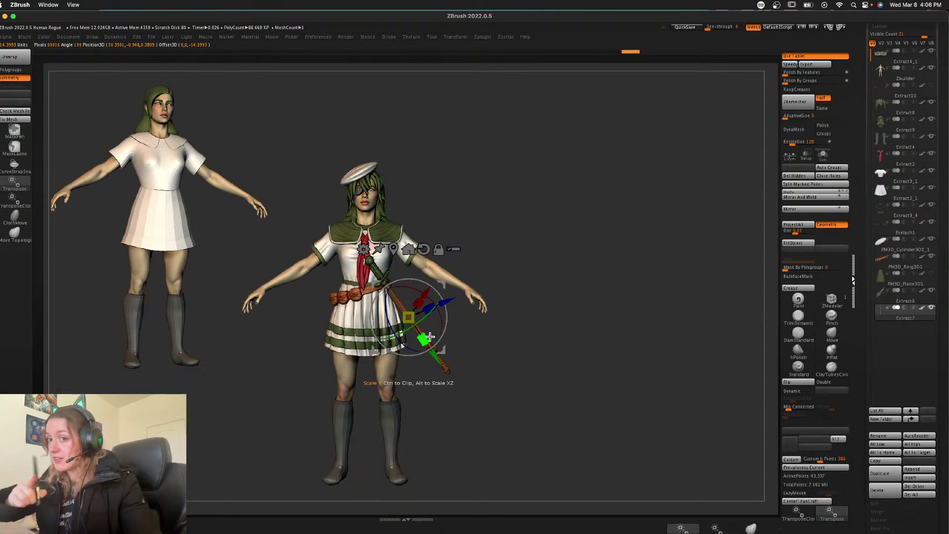
alt+drag(577, 290, 573, 342)
drag(439, 319, 429, 313)
key(q)
alt+drag(573, 231, 701, 234)
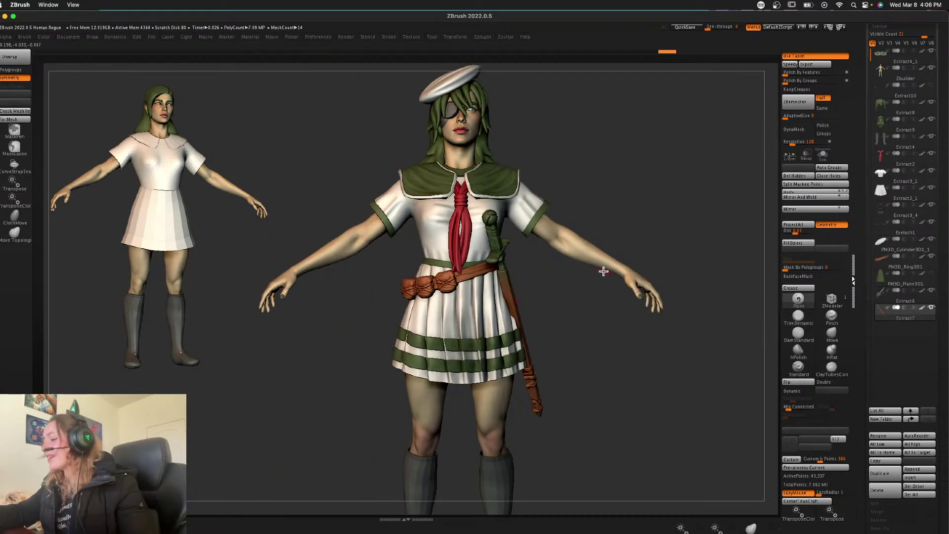
- Refine the sheathed sword's position and tilt so it hangs from the belt with the hilt in front of the waist
key(w)
drag(533, 298, 525, 330)
key(q)
alt+drag(622, 336, 628, 370)
key(w)
mouse_move(546, 323)
mouse_down()
mouse_move(599, 350)
mouse_move(571, 345)
mouse_up()
key(q)
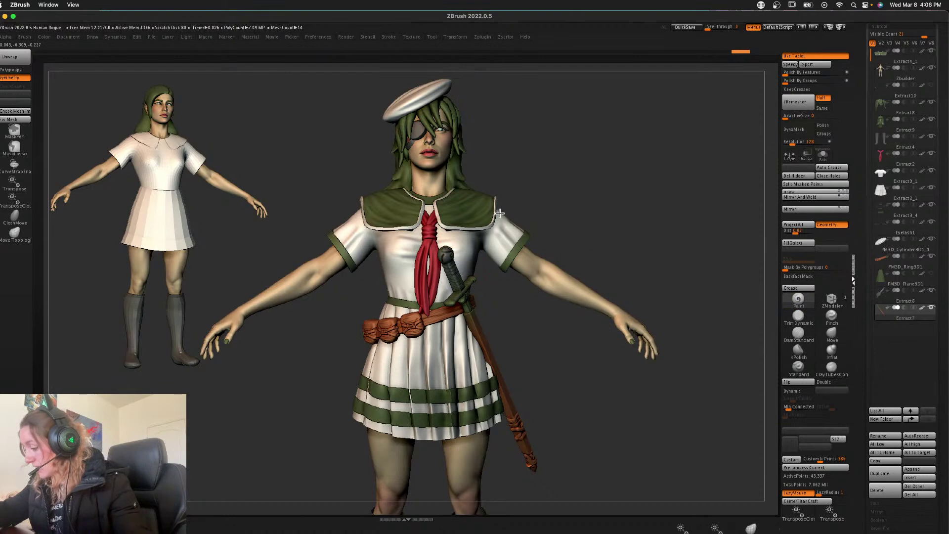
- Examine the sword's placement at the hip and its polygroup wireframe along the scabbard and hilt
drag(629, 211, 619, 232)
alt+drag(596, 439, 587, 370)
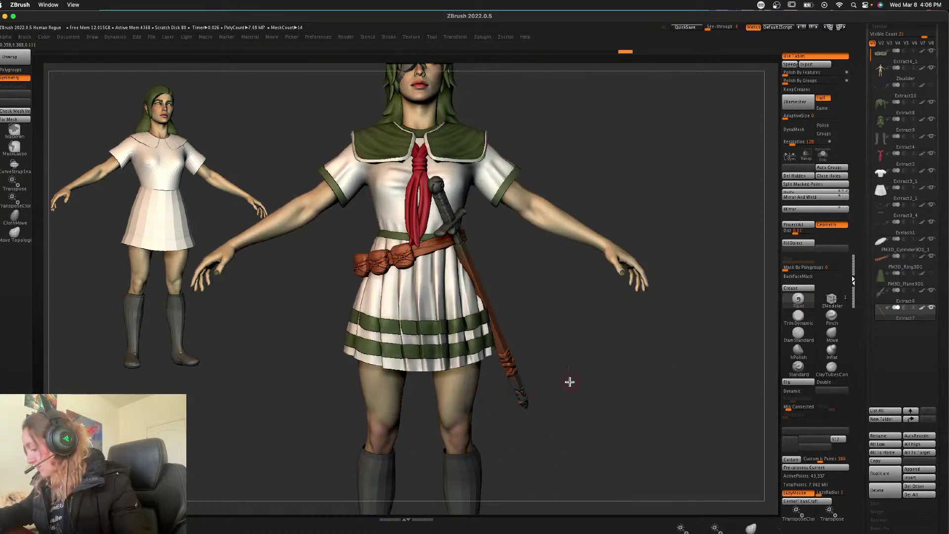
key(space)
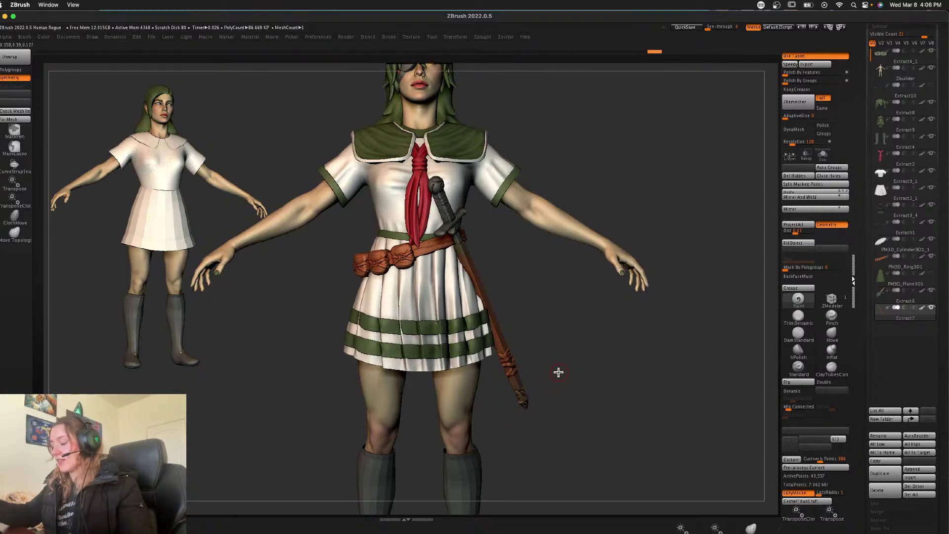
key(shift+f)
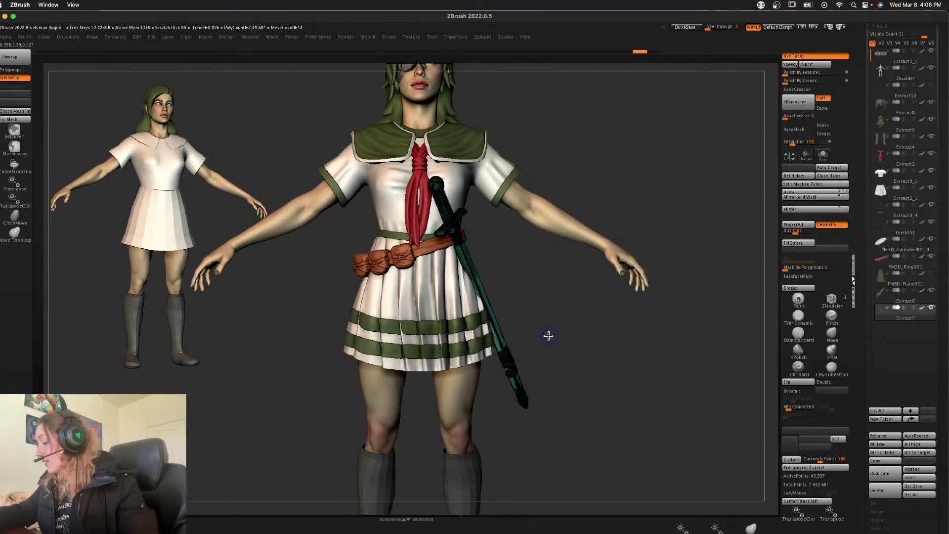
key(shift+f)
mouse_move(553, 330)
alt+mouse_down()
mouse_move(547, 348)
mouse_move(539, 334)
alt+mouse_up()
key(space)
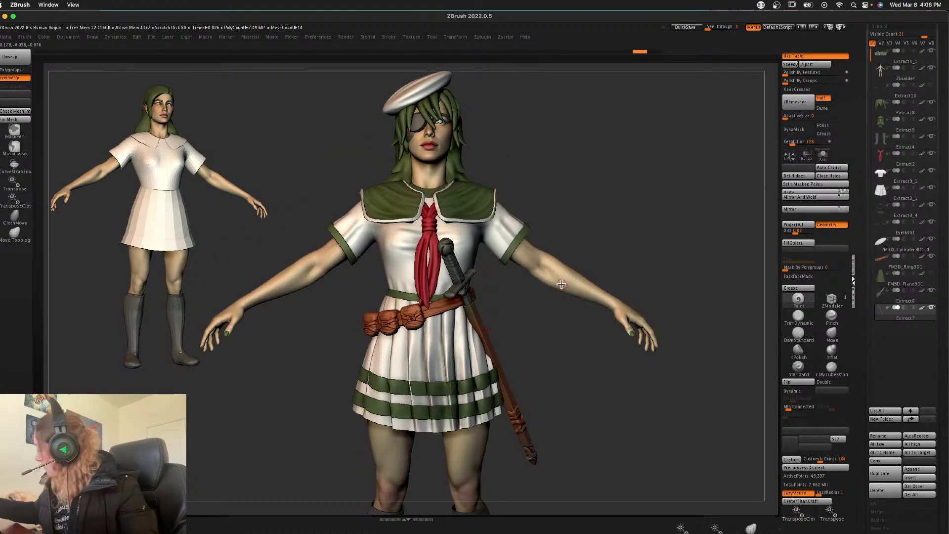
- Insert a Ring3D subtool and reduce its mesh with repeated ZRemesher passes at Half density and AdaptiveSize 0
click(914, 468)
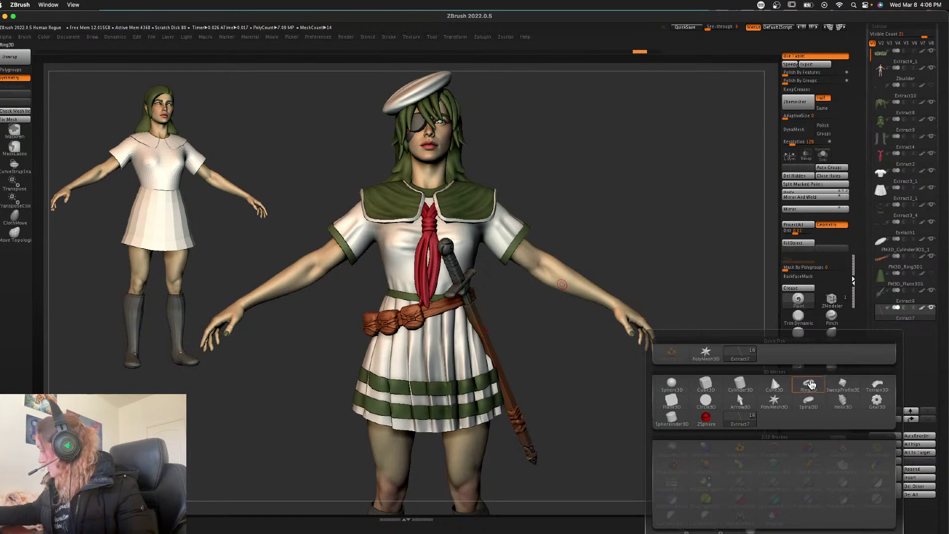
click(811, 385)
alt+click(573, 353)
key(f)
key(w)
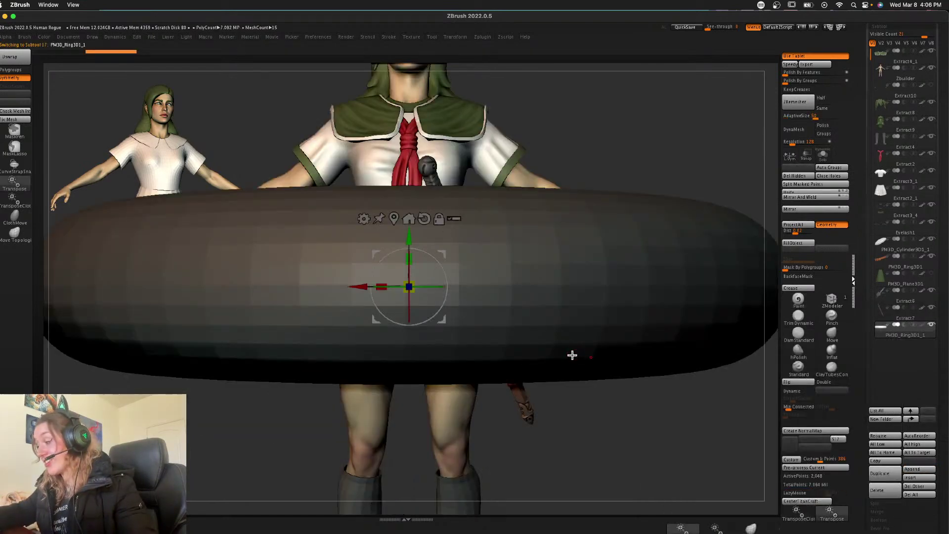
click(807, 105)
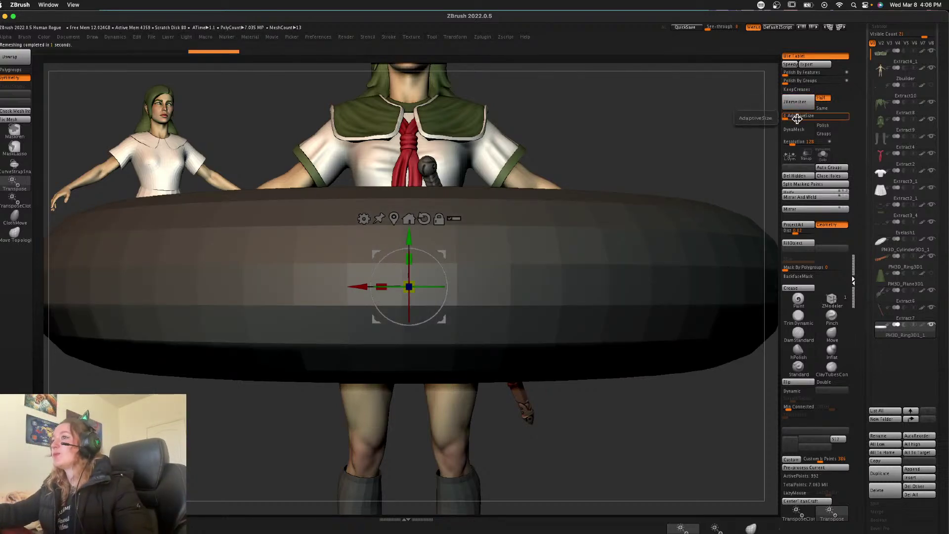
click(794, 106)
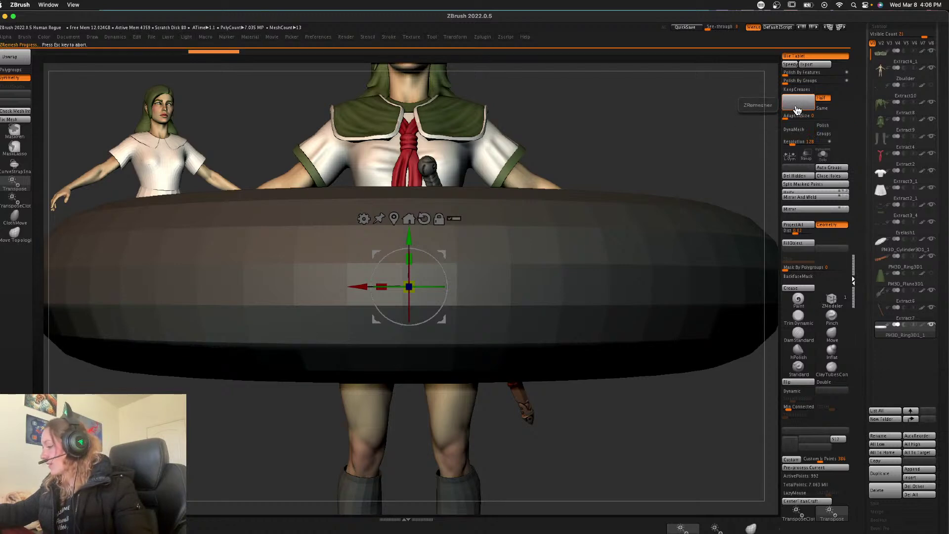
click(808, 106)
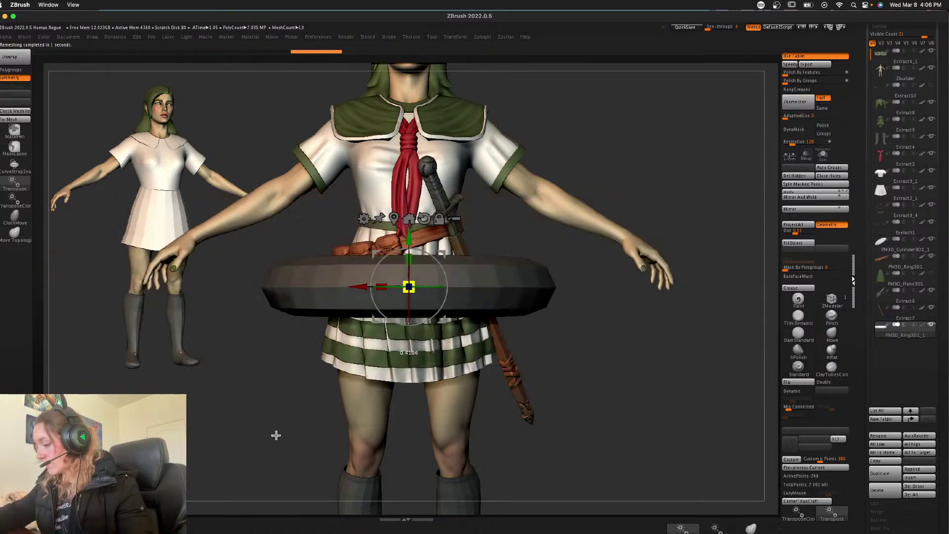
- Shrink the ring, tilt it and place it where the scabbard meets the belt at the hip
drag(444, 254, 495, 247)
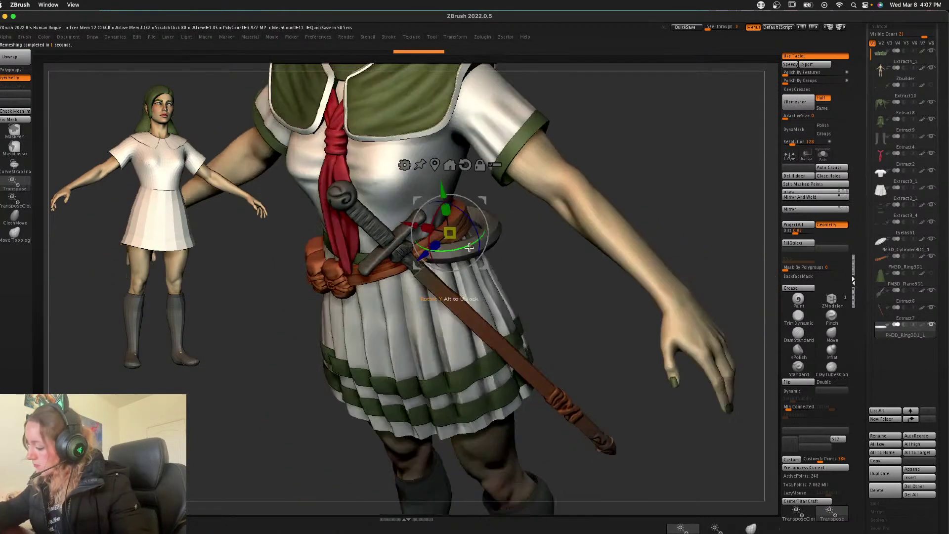
mouse_move(460, 220)
mouse_down()
mouse_move(435, 259)
mouse_move(449, 211)
mouse_up()
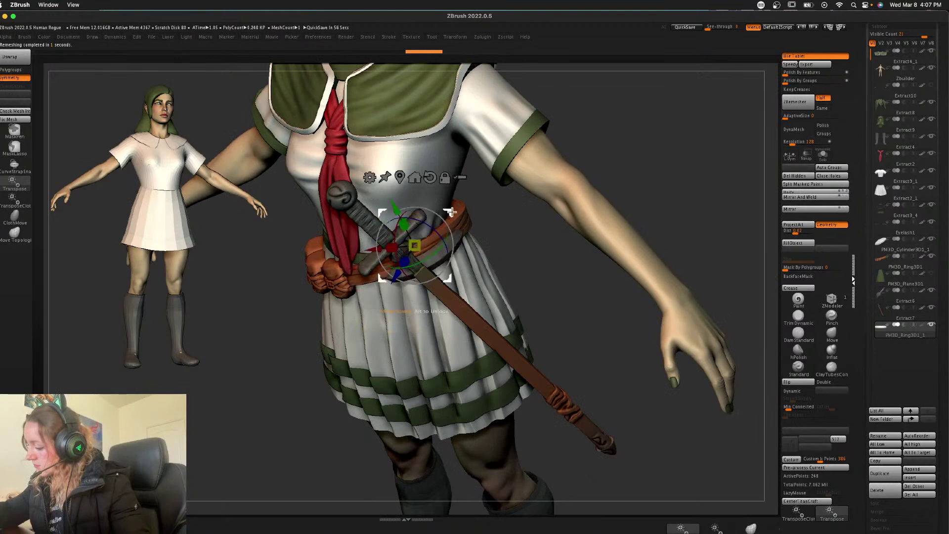
drag(410, 254, 416, 294)
mouse_move(525, 236)
mouse_down()
mouse_move(525, 227)
mouse_move(505, 236)
mouse_up()
drag(420, 268, 418, 260)
key(q)
mouse_move(514, 237)
mouse_down()
mouse_move(499, 251)
mouse_move(438, 263)
mouse_up()
key(w)
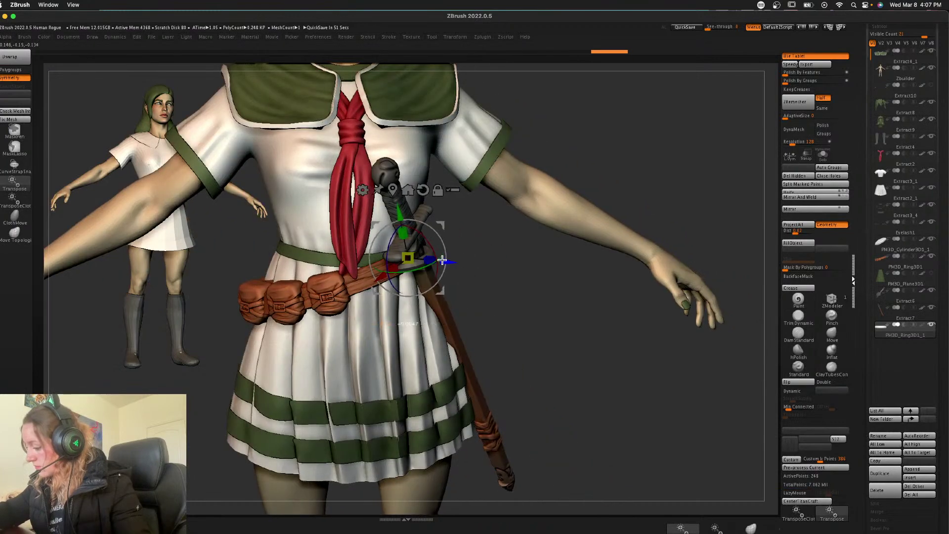
- Fine-tune the ring's fit around the top of the scabbard so it links the sword to the belt
key(q)
key(w)
drag(498, 257, 546, 334)
key(q)
key(w)
key(q)
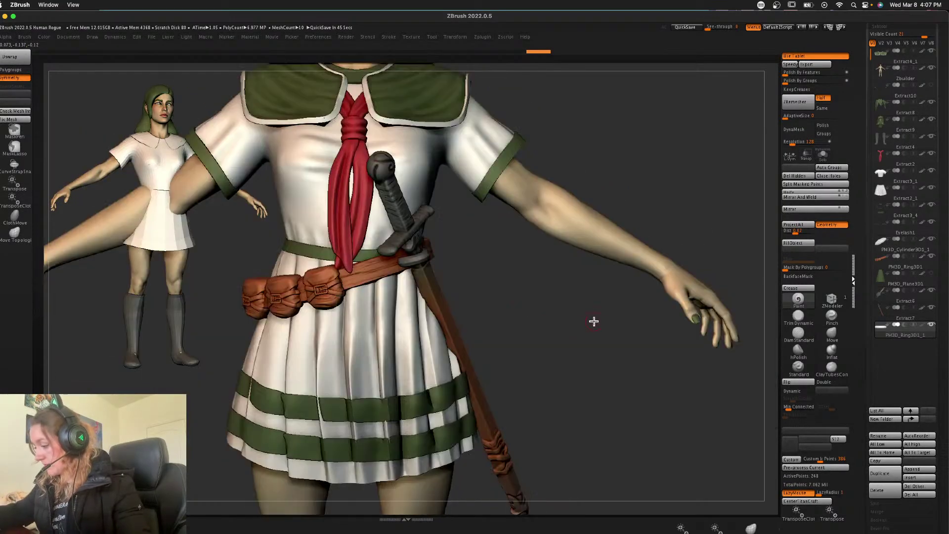
drag(602, 345, 591, 320)
key(f)
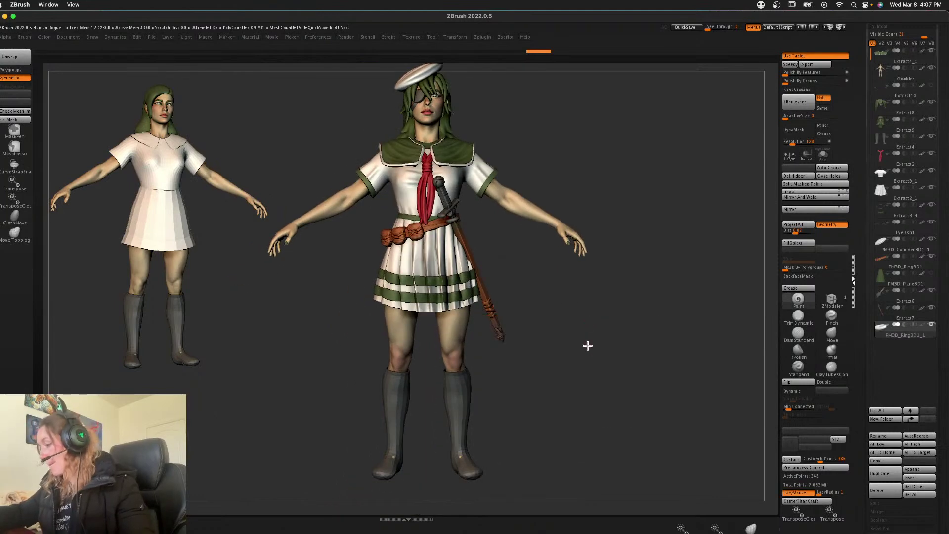
- Duplicate the ring subtool, fill the original ring with the current colour and select the copy
key(ctrl+shift+d)
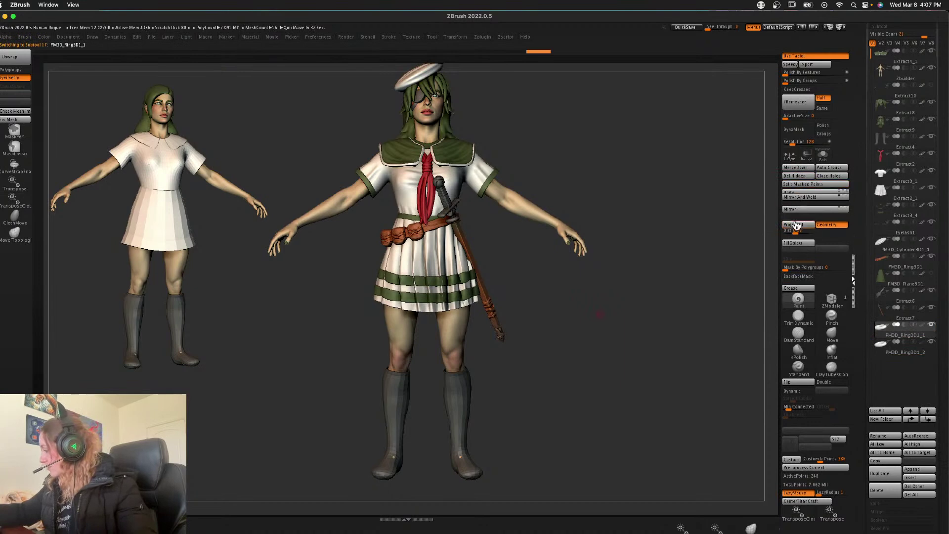
click(794, 247)
click(895, 346)
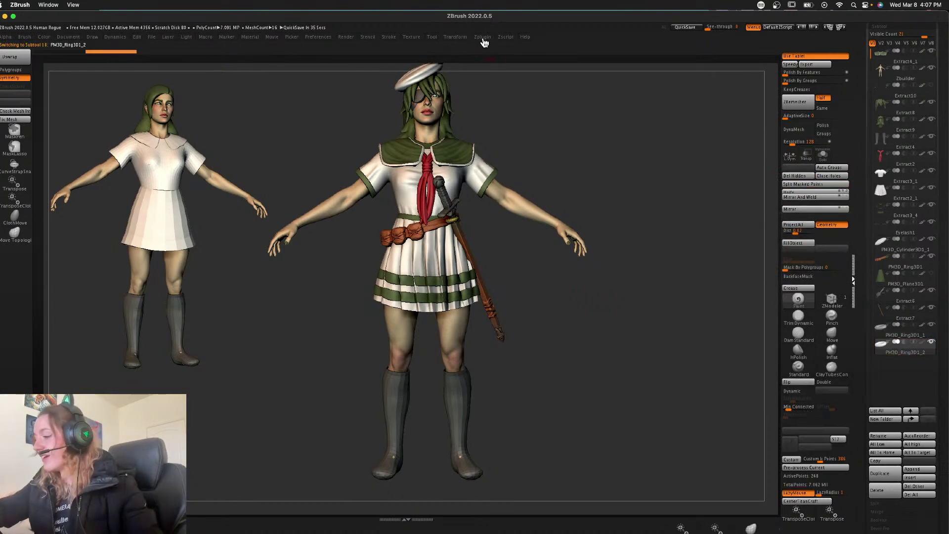
- Import New Boot.obj from the Shoes folder of Mia Asset Library into the duplicated ring subtool
click(433, 37)
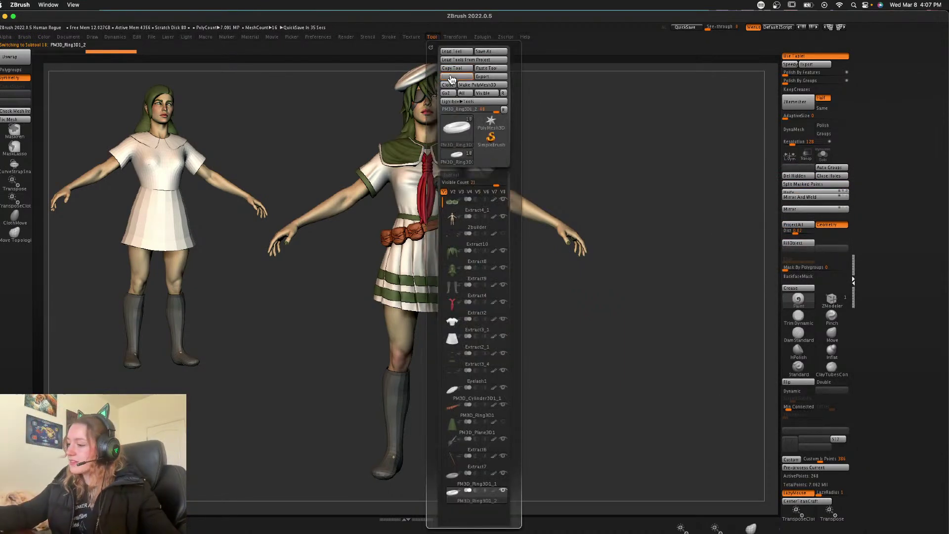
click(450, 77)
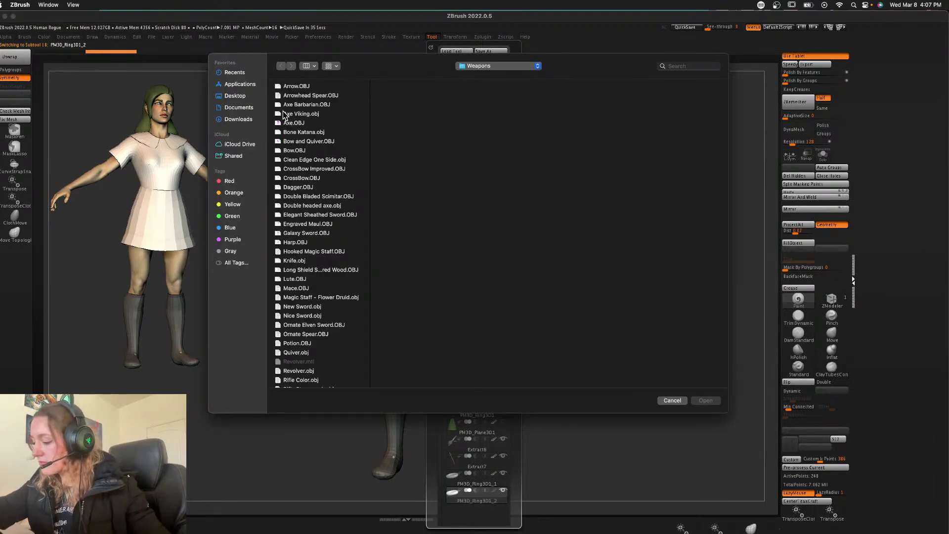
click(235, 95)
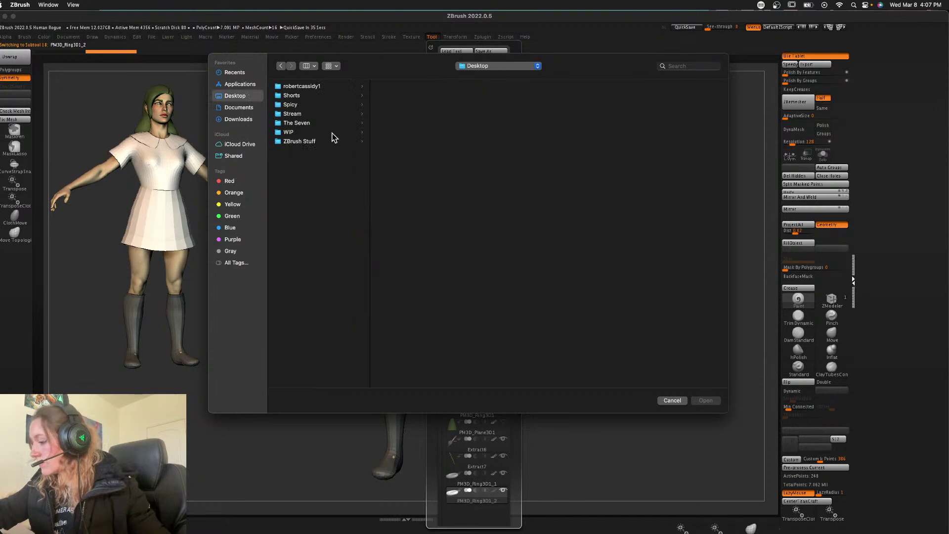
click(331, 140)
click(439, 123)
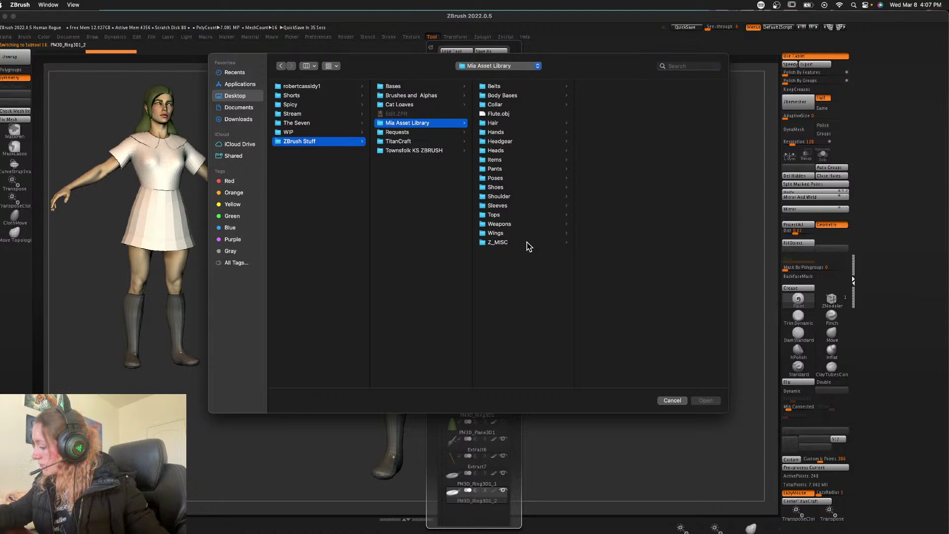
click(519, 188)
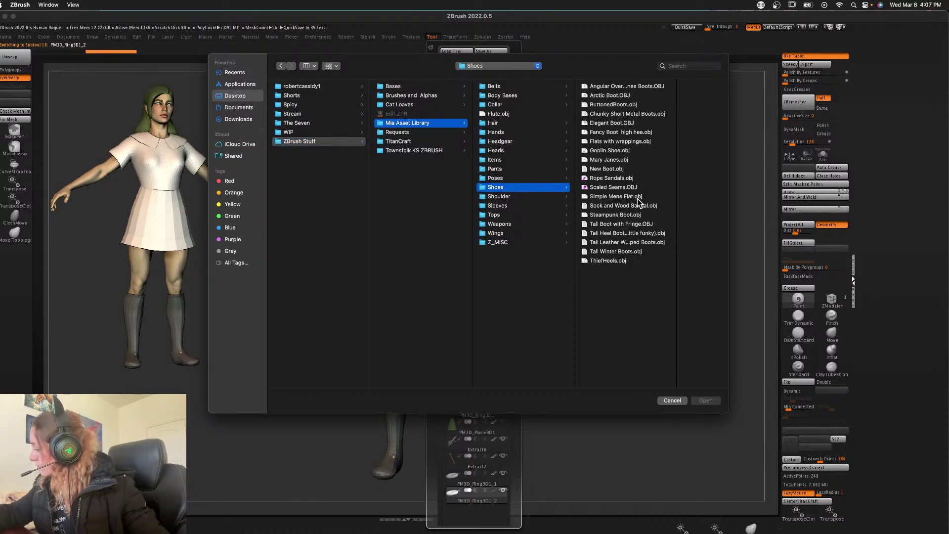
click(616, 169)
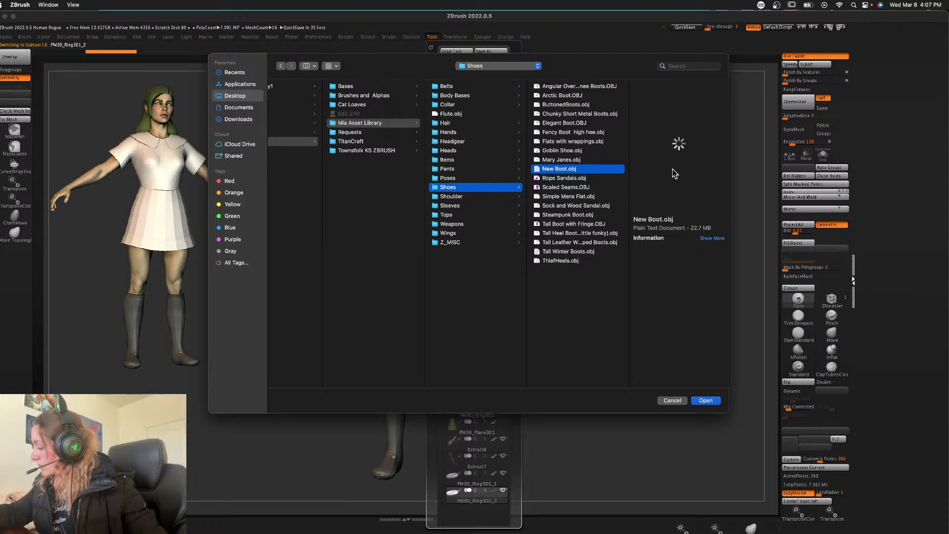
click(592, 160)
click(613, 167)
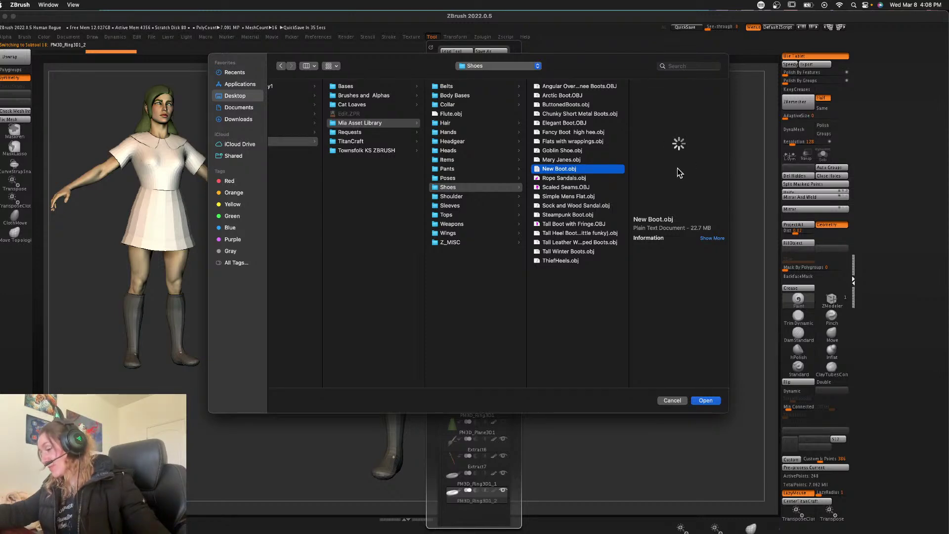
click(707, 401)
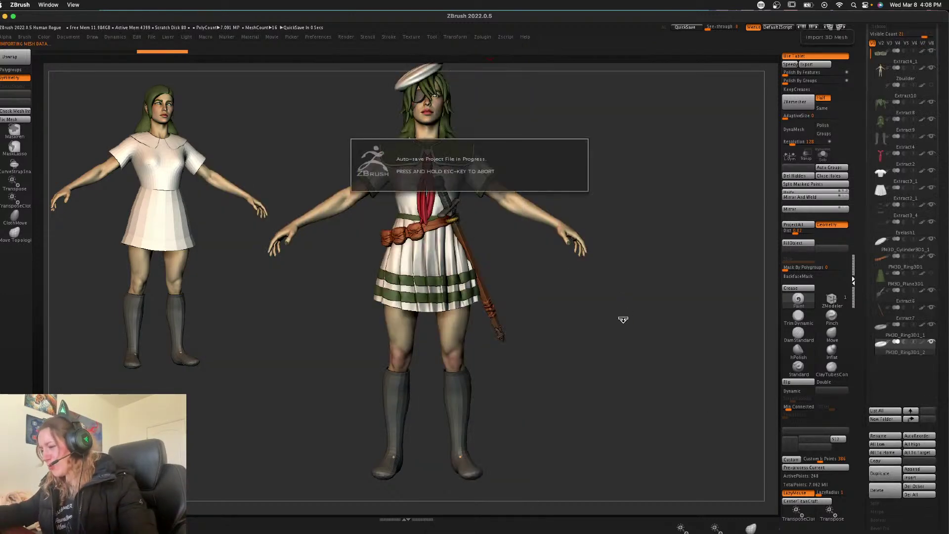
- Check the imported boot's polygroup wireframe and fill the boot with the current light colour
mouse_move(701, 336)
mouse_down()
mouse_move(686, 333)
mouse_move(725, 341)
mouse_move(714, 331)
mouse_up()
key(shift+f)
key(space)
key(shift+f)
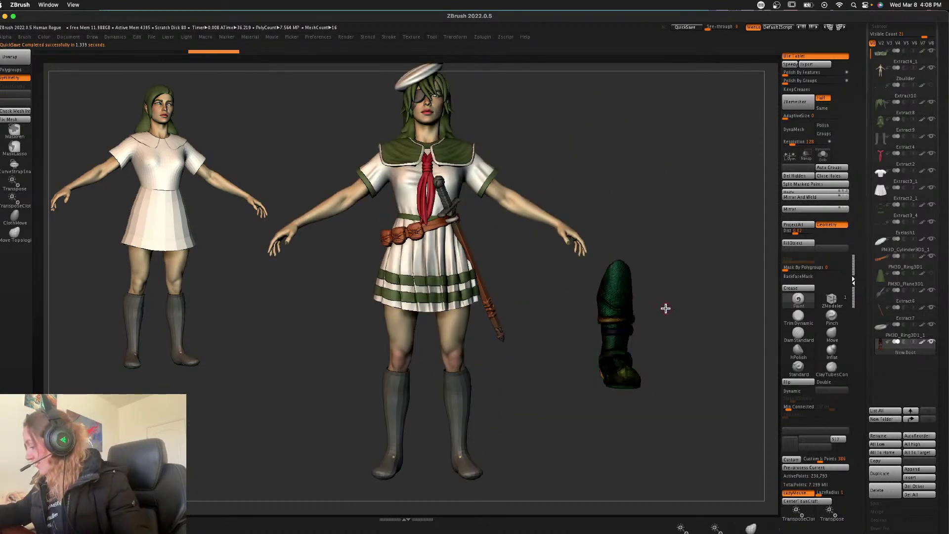
key(shift+f)
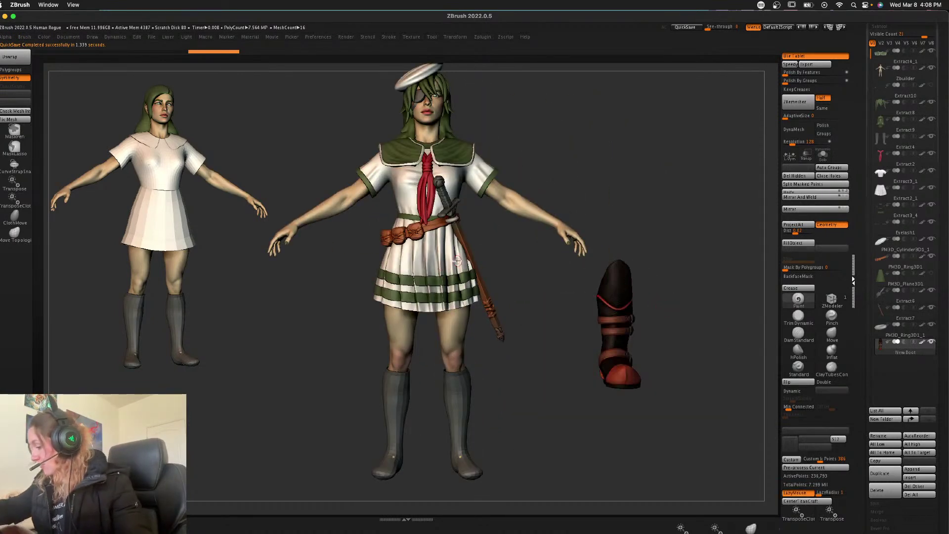
click(797, 242)
drag(742, 277, 687, 317)
right_click(684, 319)
key(shift+f)
key(shift+f)
- Centre the gizmo on the boot and move the boot onto the character's sword-side lower leg
key(w)
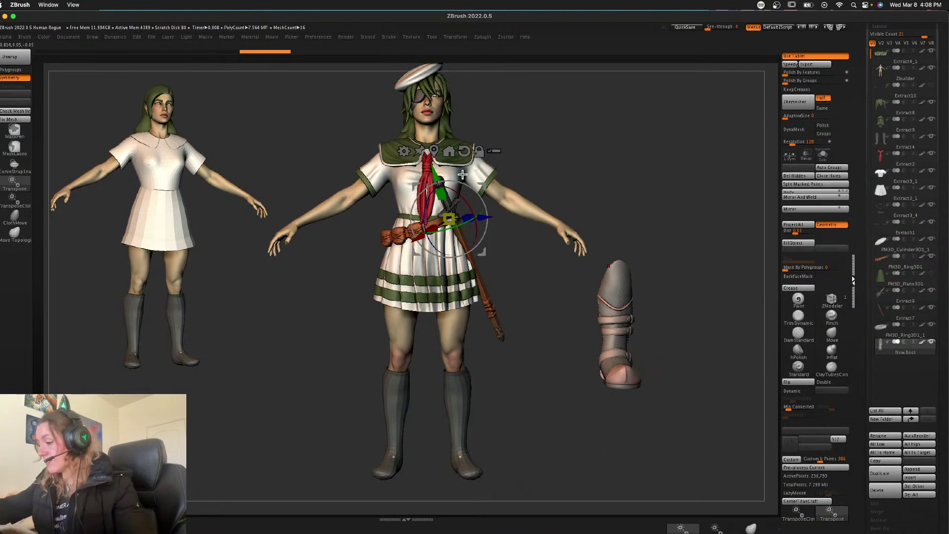
click(446, 152)
mouse_move(650, 293)
mouse_down()
mouse_move(498, 371)
mouse_move(491, 386)
mouse_up()
key(q)
mouse_move(654, 340)
shift+mouse_down()
mouse_move(662, 350)
mouse_move(655, 349)
shift+mouse_up()
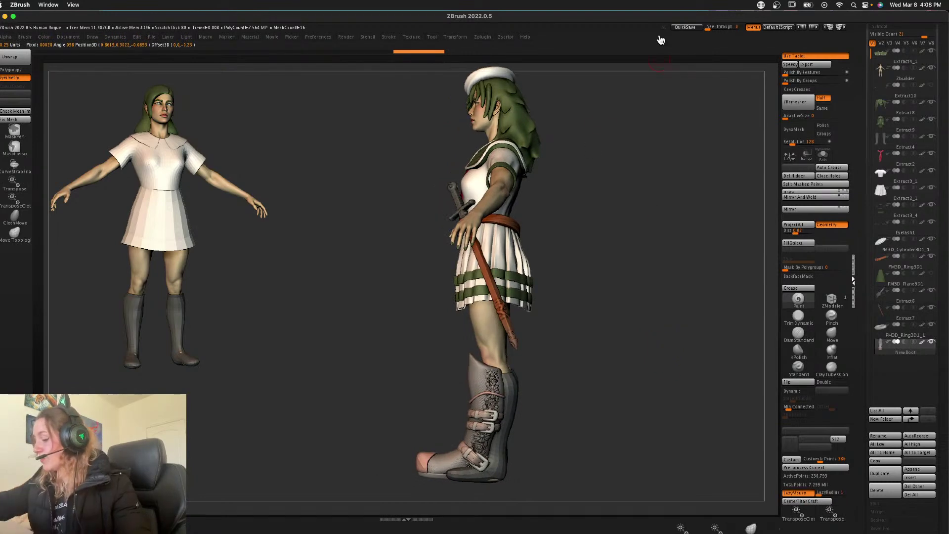
- Adjust the boot's placement and proportions from the side view so it fits around the foot and calf
shift+drag(575, 319, 561, 334)
ctrl+drag(632, 305, 456, 421)
mouse_move(598, 309)
shift+mouse_down()
mouse_move(576, 345)
mouse_move(604, 299)
shift+mouse_up()
key(w)
drag(462, 413, 467, 440)
drag(491, 381, 510, 398)
key(q)
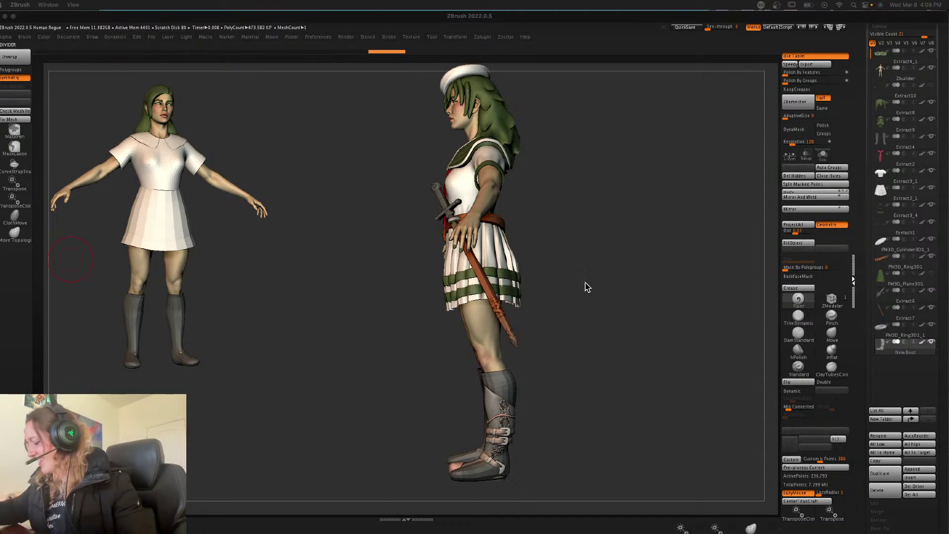
- Delete the old grey sock-and-shoe subtool from the character's lower legs
click(597, 303)
ctrl+click(592, 288)
key(space)
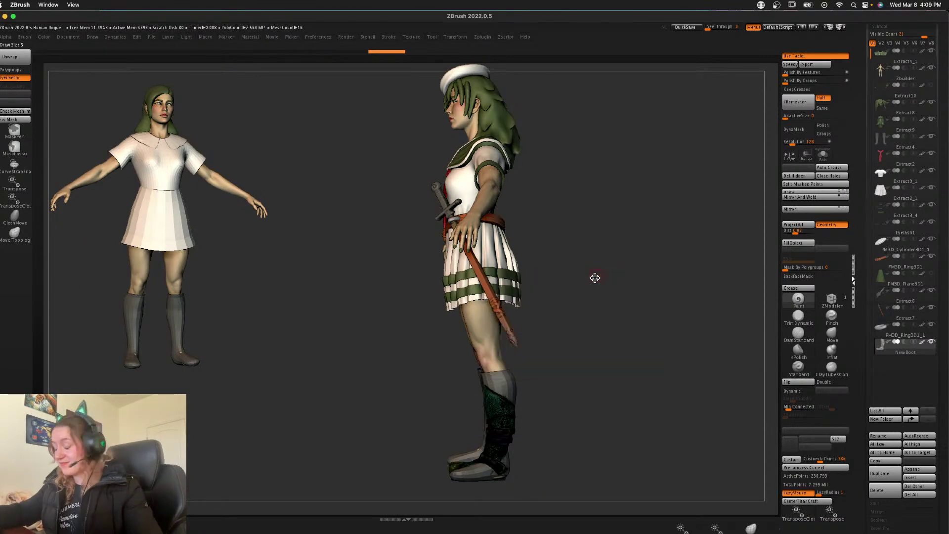
ctrl+click(591, 302)
alt+click(511, 383)
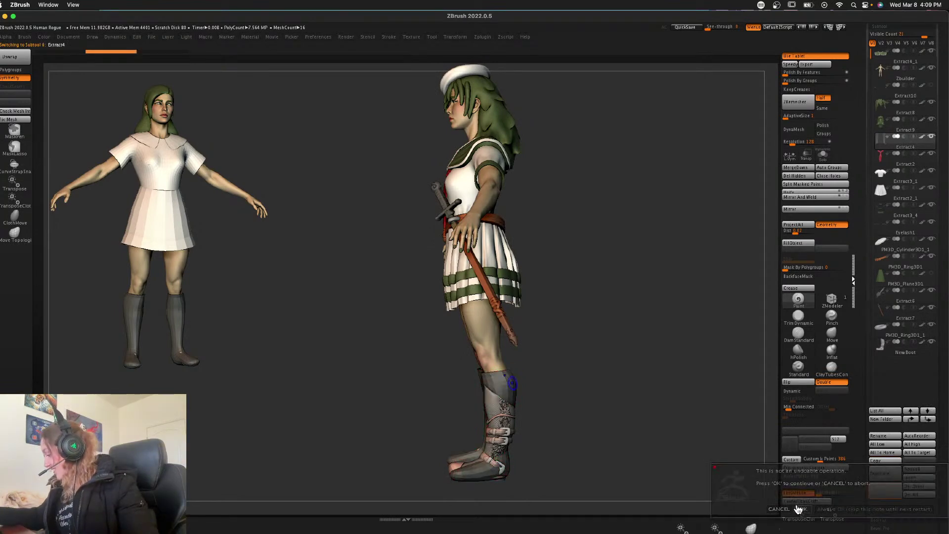
click(803, 508)
- Select the boot and refine its scale and position from the front so it aligns with the bare leg
drag(610, 320, 503, 416)
alt+click(503, 417)
key(w)
alt+drag(594, 380, 568, 354)
click(459, 342)
drag(479, 409, 475, 387)
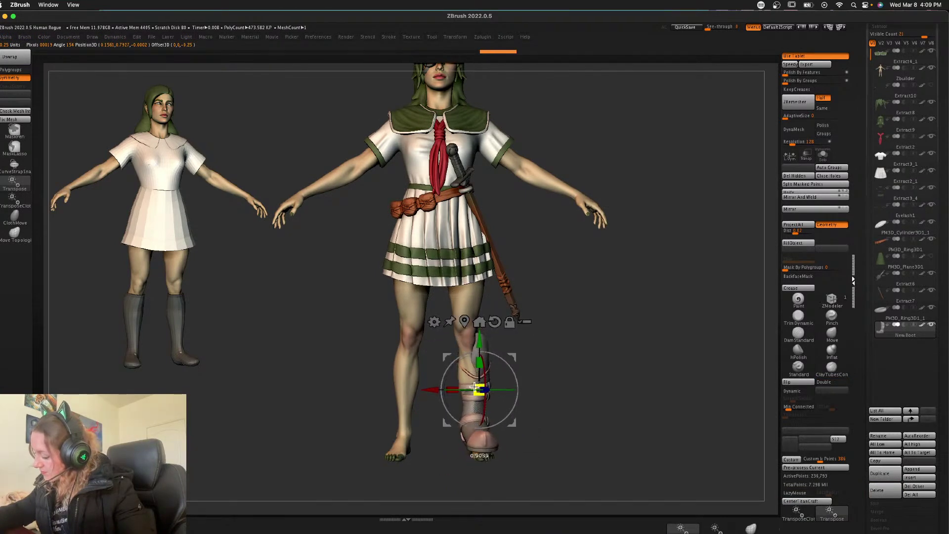
drag(479, 343, 616, 356)
drag(515, 371, 517, 371)
- Reshape the boot's upper shaft with the Move brush so it encloses the shin and calf below the knee
key(q)
mouse_move(608, 351)
mouse_down()
mouse_move(600, 351)
mouse_move(636, 315)
mouse_up()
click(836, 352)
click(832, 335)
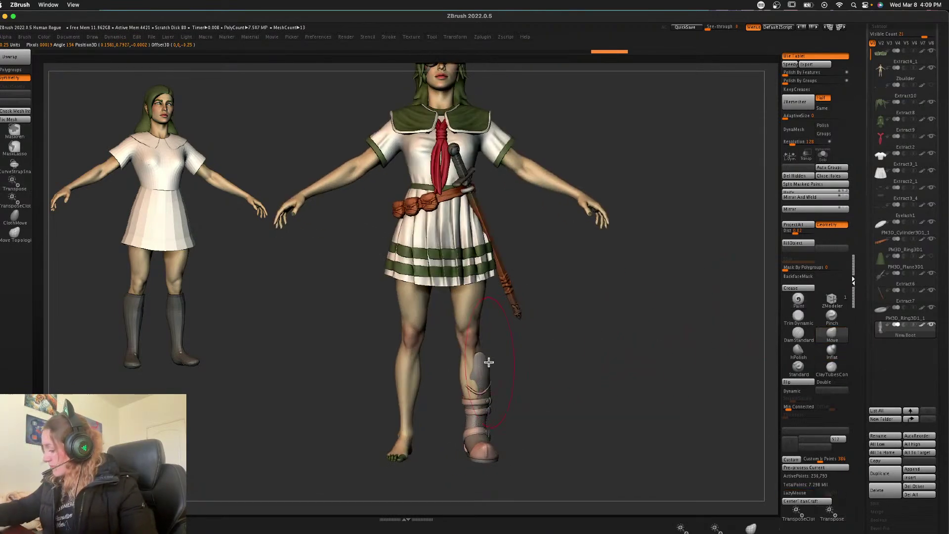
drag(481, 368, 471, 363)
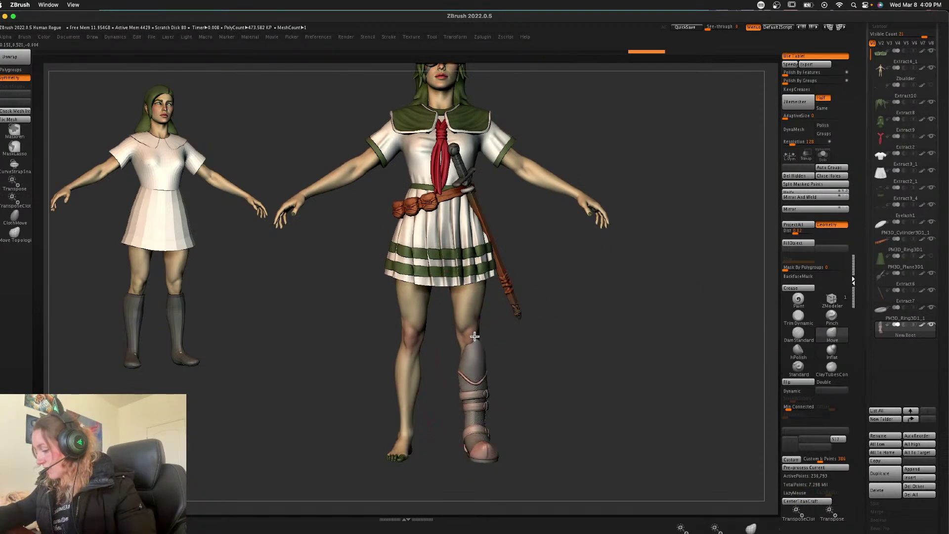
drag(496, 364, 521, 351)
drag(624, 334, 575, 354)
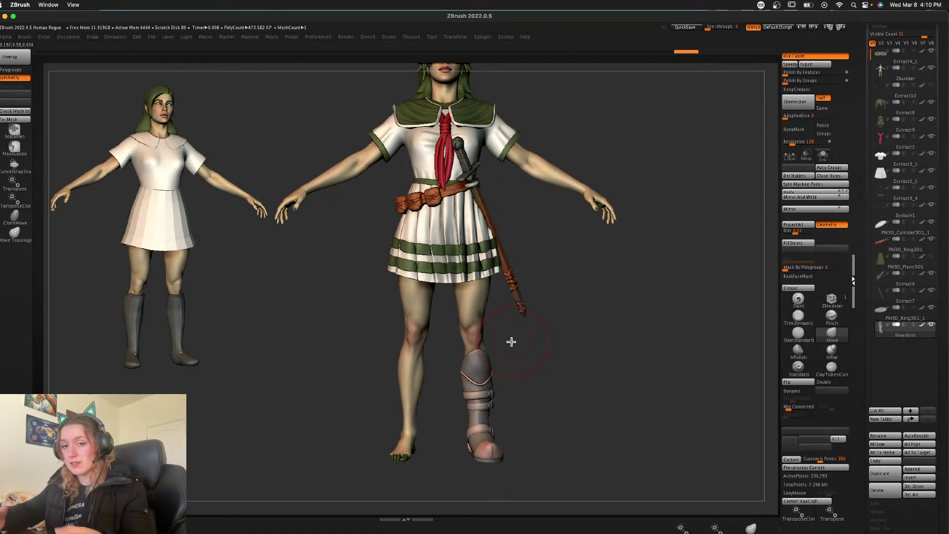
- Mirror and weld the boot onto the other leg and give both boots a uniform dark grey colour
key(space)
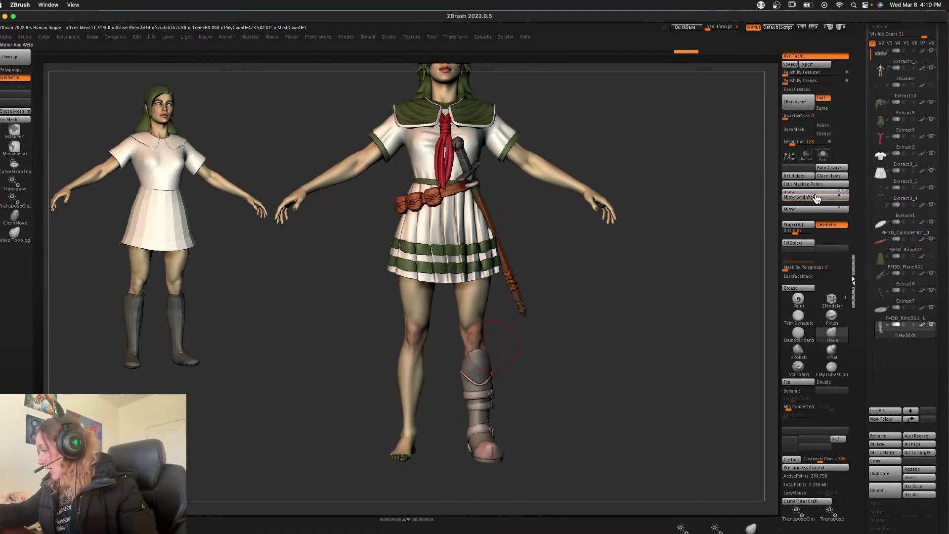
click(813, 198)
key(space)
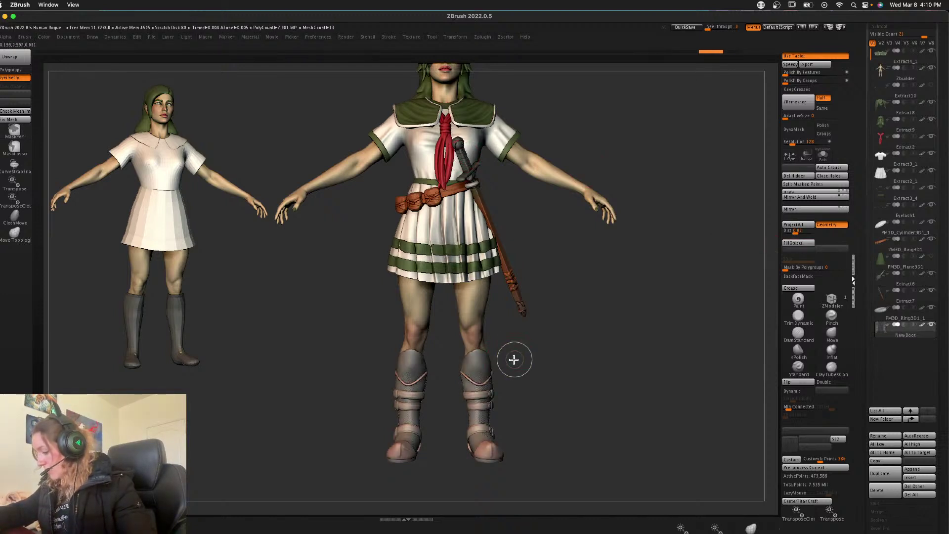
key(space)
key(space)
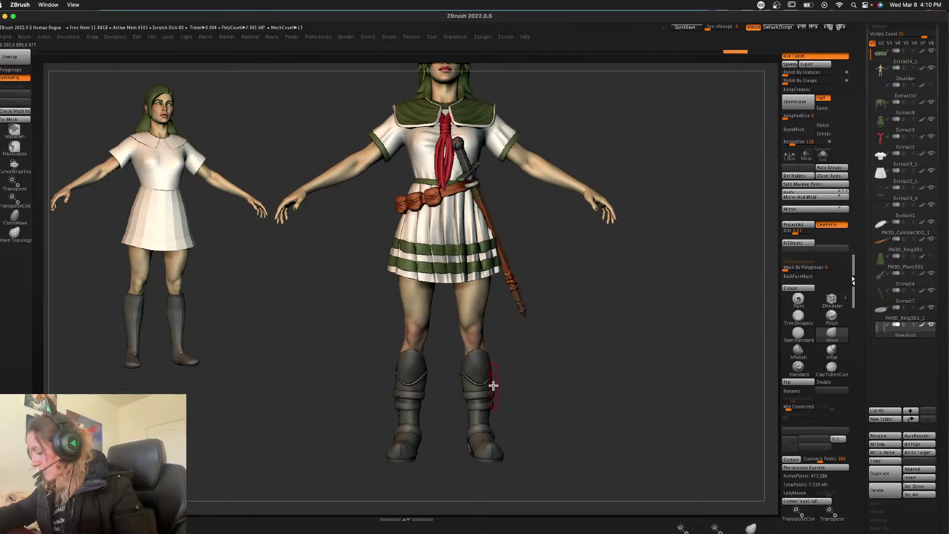
drag(493, 390, 487, 392)
key(super+z)
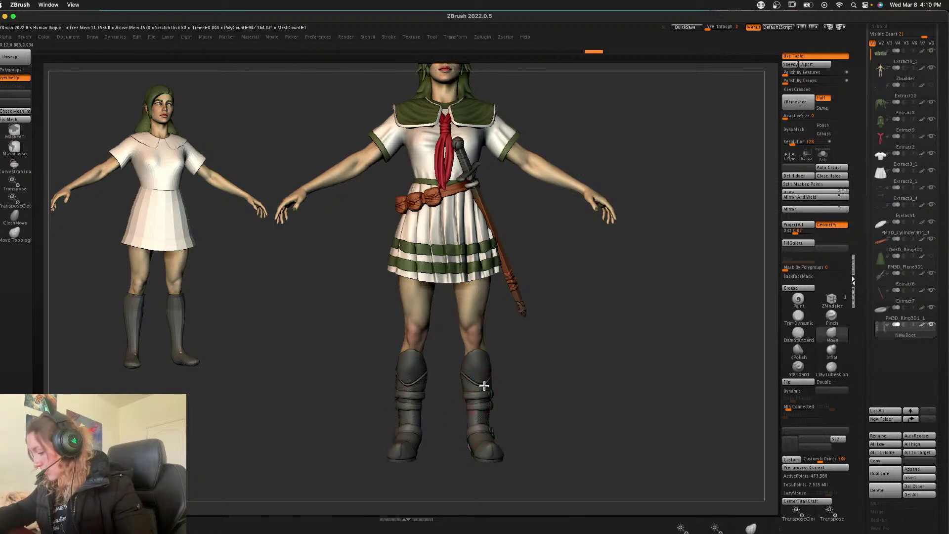
- Split the boots into polygroups with Auto Groups and mirror and weld them across both legs
key(ctrl+shift+z)
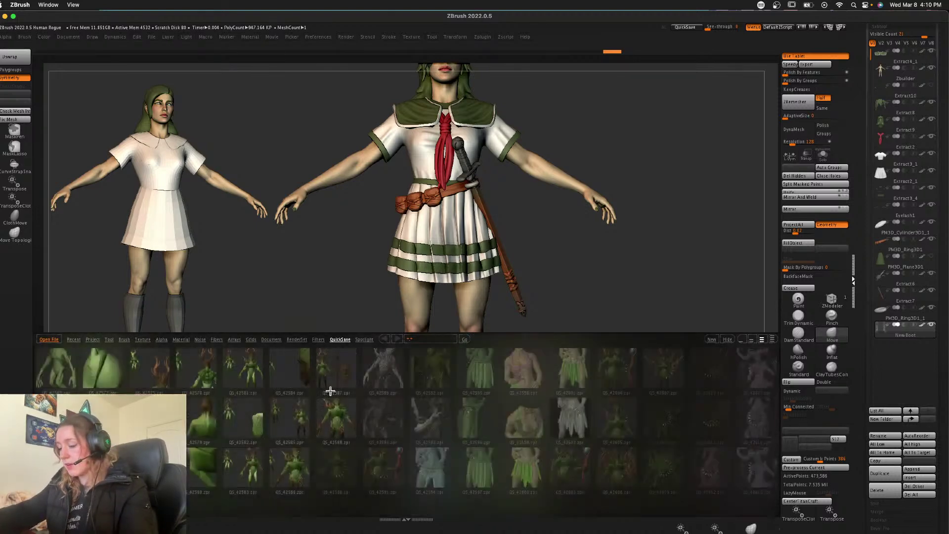
click(92, 340)
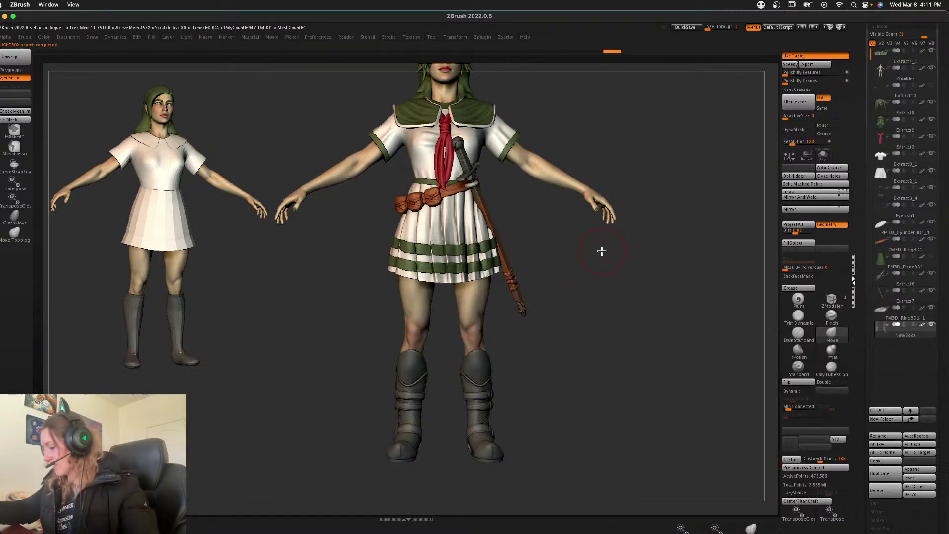
key(shift+f)
click(833, 170)
key(shift+f)
click(798, 197)
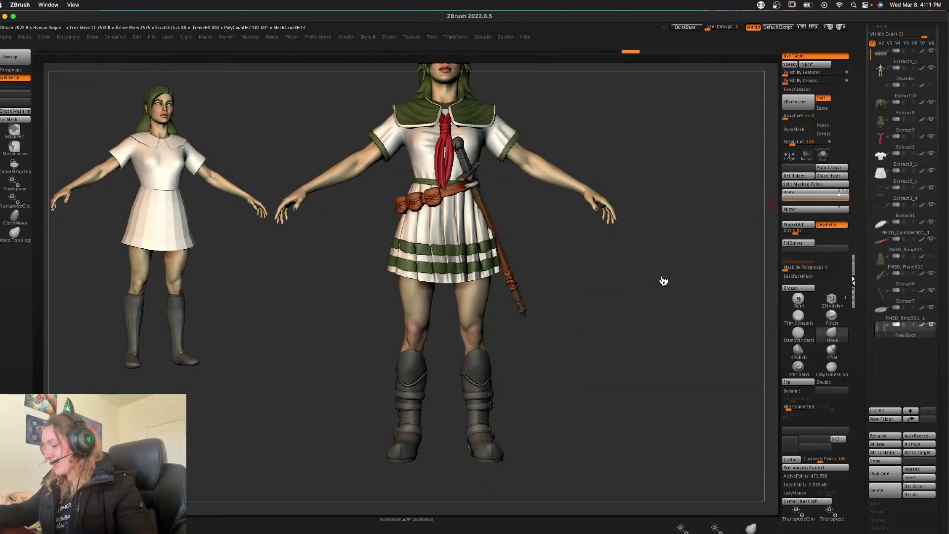
- Isolate the boots' straps, toe caps and soles by hiding the shaft and cord polygroups, fill them green and restore the hidden parts
mouse_move(547, 357)
alt+mouse_down()
mouse_move(549, 371)
mouse_move(539, 364)
alt+mouse_up()
key(shift+f)
key(shift+f)
ctrl+shift+click(478, 363)
ctrl+shift+click(478, 363)
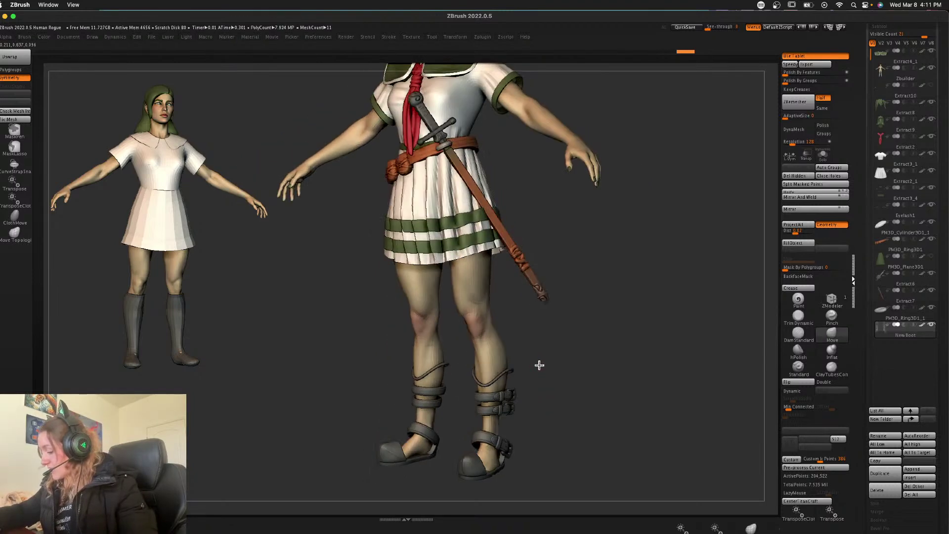
ctrl+shift+click(512, 370)
key(ctrl+shift+z)
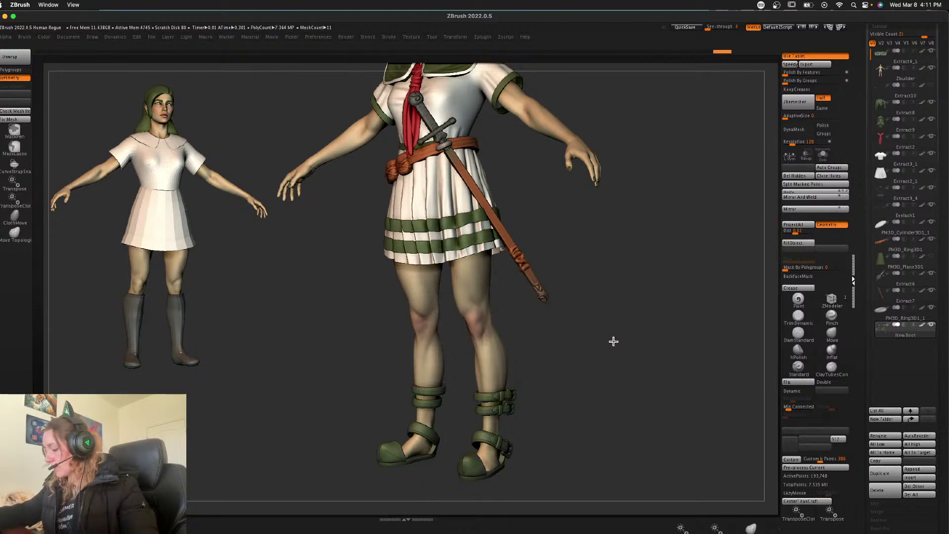
key(ctrl+shift+z)
key(ctrl+shift+z)
key(space)
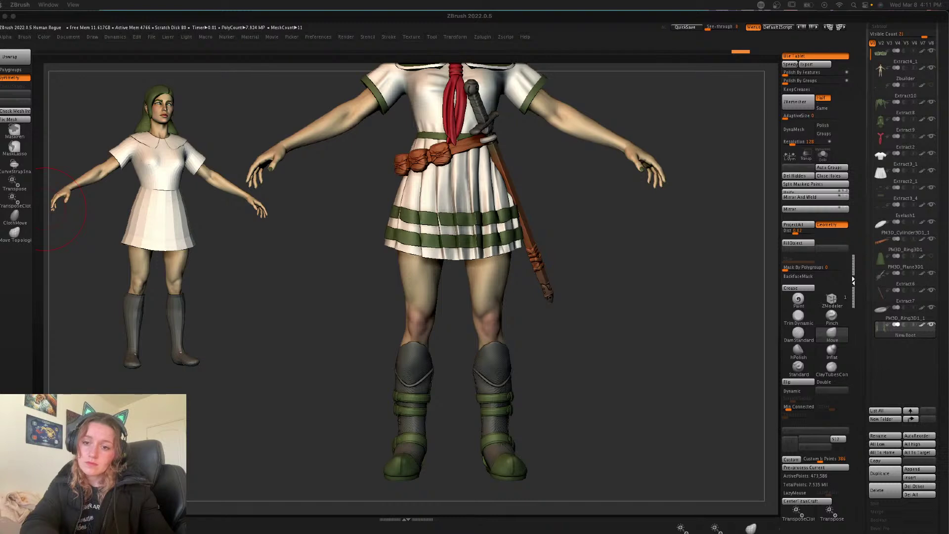
- Fit the boots' upper rims around the calves from the front and side with the Move brush
click(524, 327)
mouse_move(532, 334)
alt+mouse_down()
mouse_move(506, 305)
mouse_move(473, 340)
mouse_move(472, 314)
mouse_move(473, 339)
mouse_move(476, 325)
alt+mouse_up()
key(space)
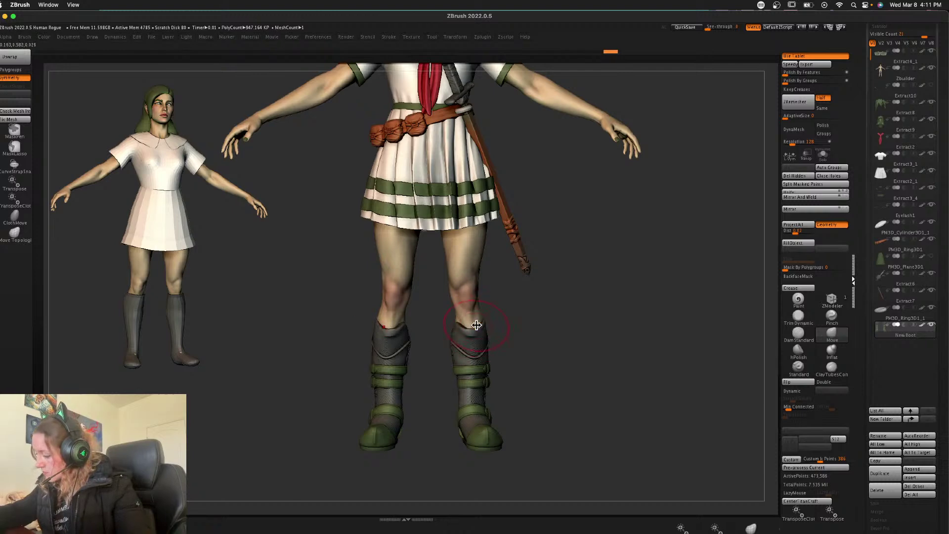
drag(572, 313, 489, 319)
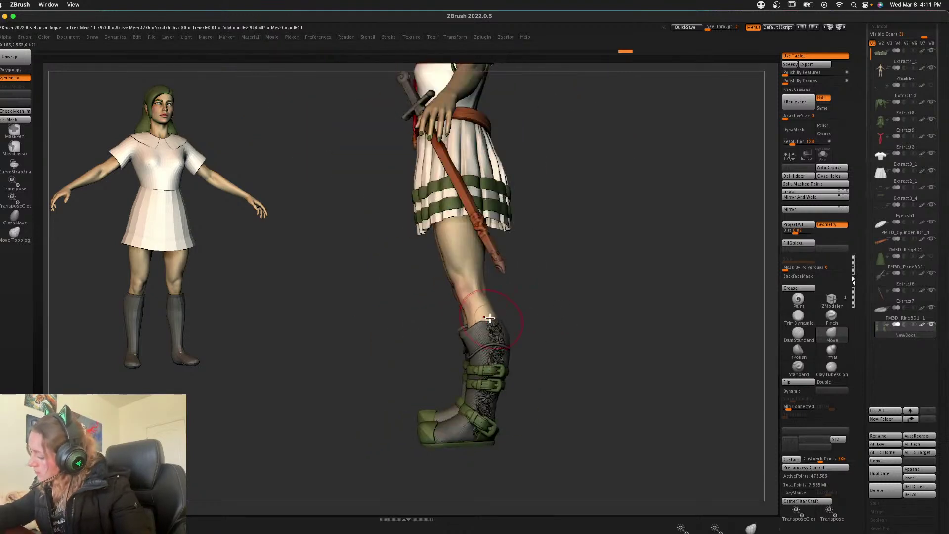
alt+click(489, 320)
drag(627, 280, 517, 319)
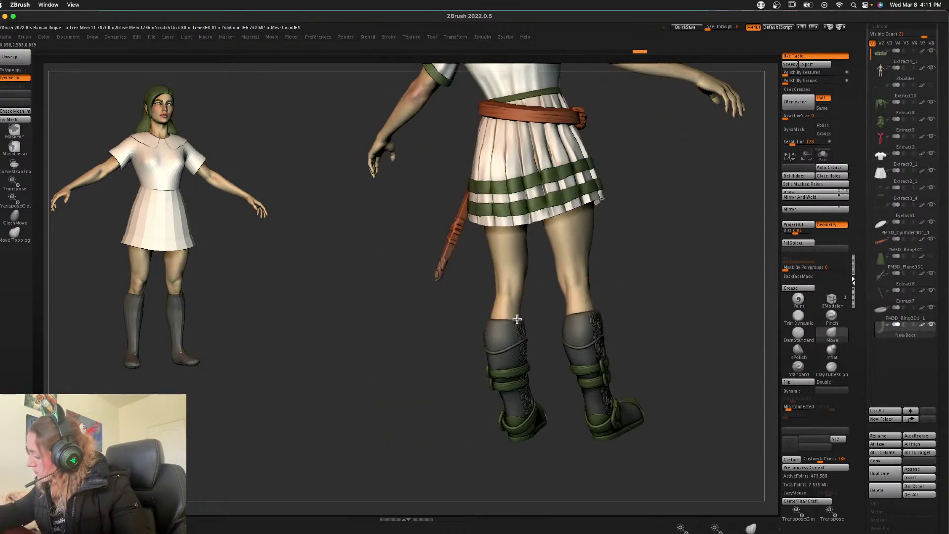
- Adjust the boots' shafts around the back of the calves and even out their top edges with the Move brush
drag(621, 278, 567, 312)
alt+click(586, 338)
mouse_move(665, 283)
mouse_down()
mouse_move(649, 286)
mouse_move(718, 257)
mouse_move(741, 295)
mouse_move(544, 265)
mouse_up()
alt+click(572, 309)
key(space)
drag(401, 290, 406, 290)
drag(499, 293, 508, 283)
alt+click(501, 296)
- Use ghost transparency on the other subtools to check the boots' fit over the legs from front and side
click(807, 154)
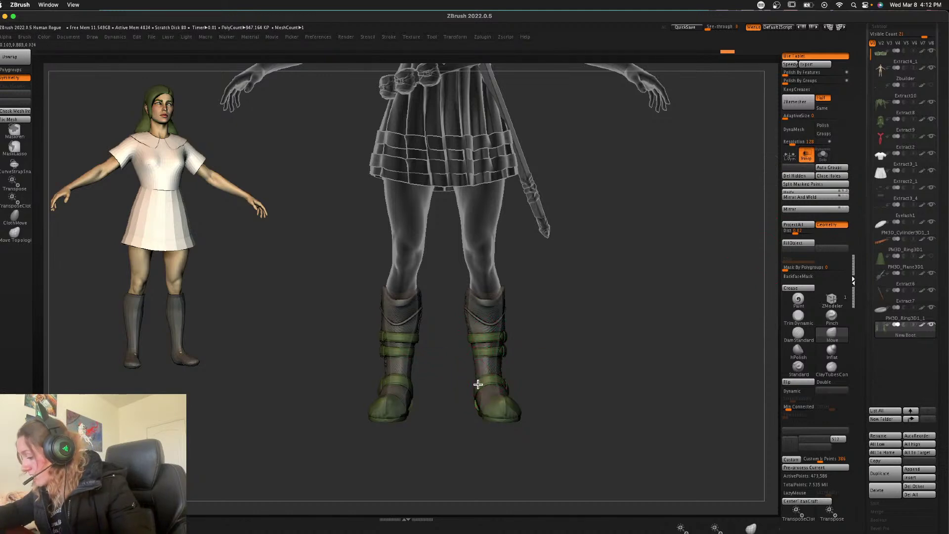
drag(642, 336, 580, 324)
key(space)
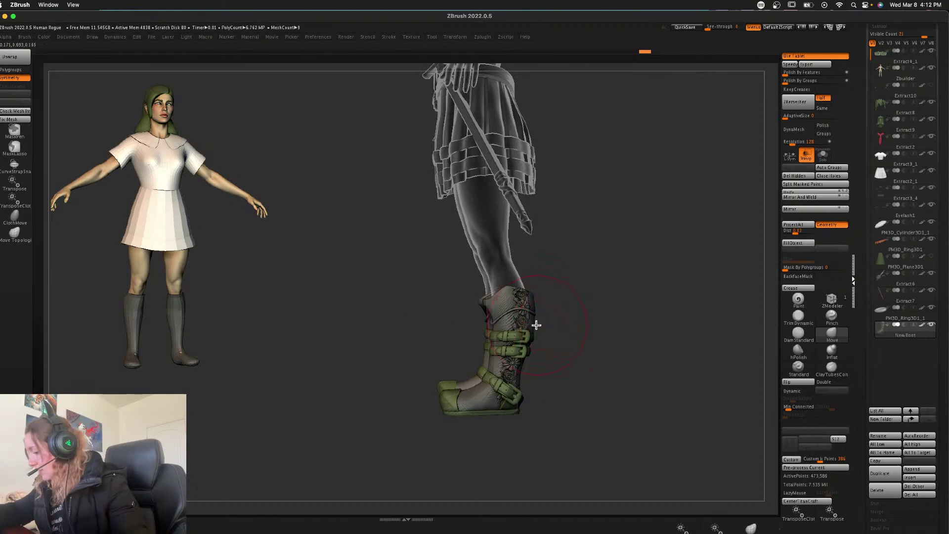
click(810, 157)
key(space)
- Isolate the boots' toe cap polygroup, fill it dark grey and show the full boots again
key(shift+f)
key(shift+f)
alt+drag(603, 325, 610, 307)
alt+drag(610, 307, 585, 371)
drag(601, 347, 578, 354)
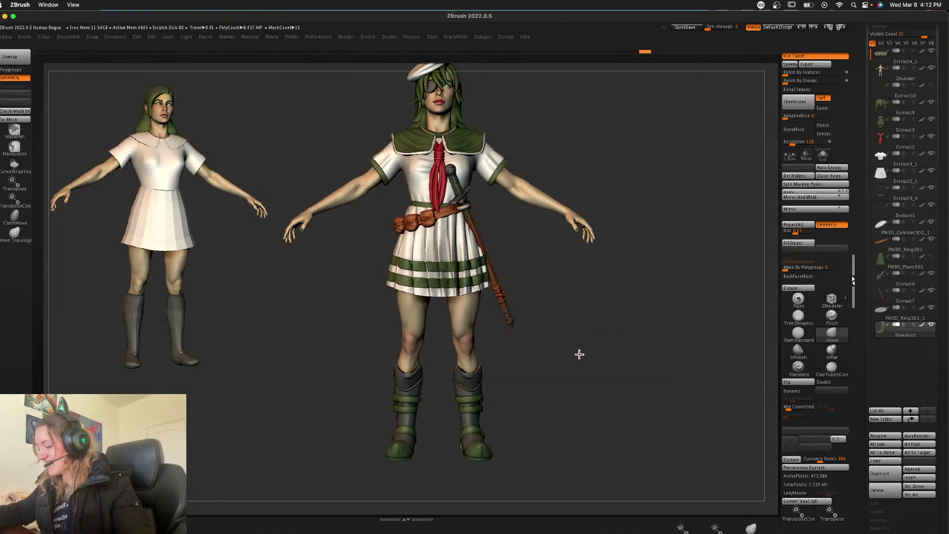
ctrl+shift+click(476, 445)
ctrl+shift+click(596, 351)
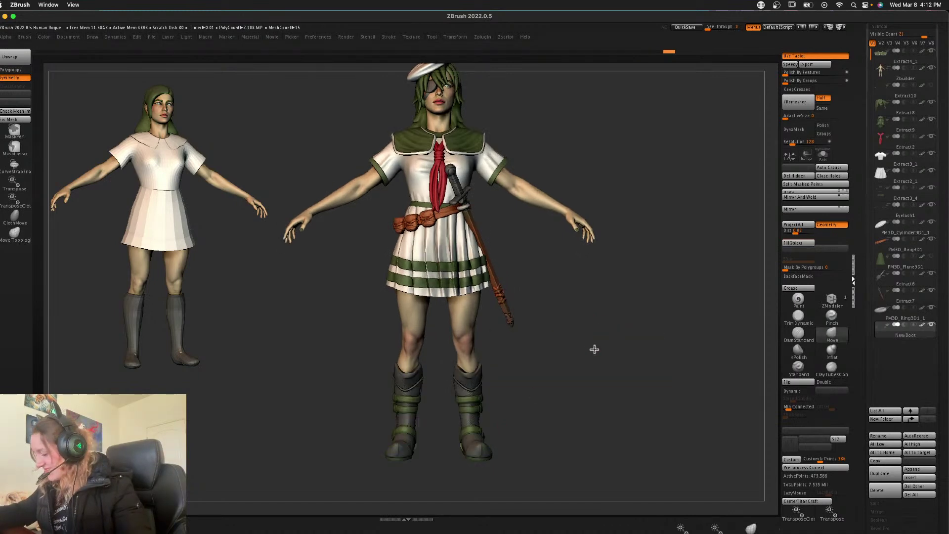
drag(598, 355, 567, 339)
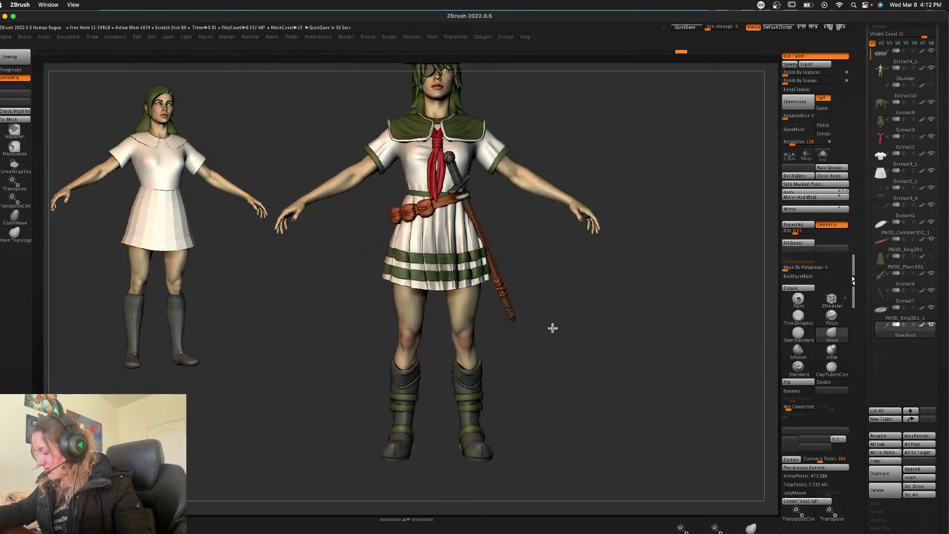
- Isolate the boots' upper strap polygroup to inspect it and restore the full boots
key(shift+f)
key(shift+f)
ctrl+shift+click(468, 396)
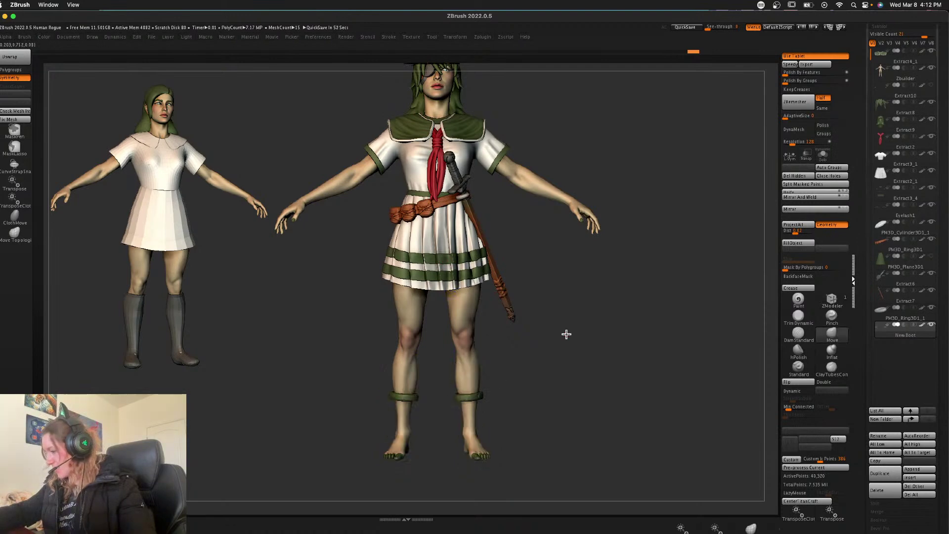
ctrl+shift+click(626, 316)
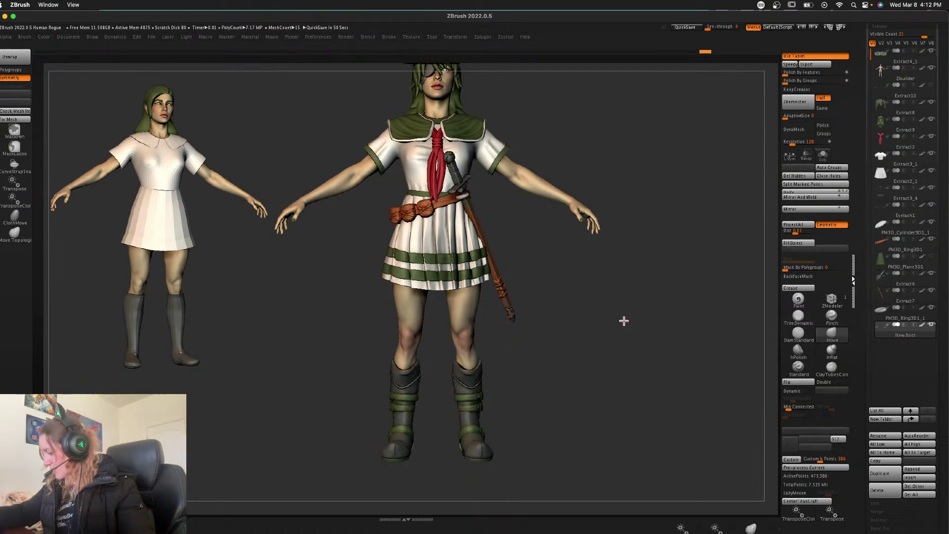
mouse_move(626, 321)
alt+mouse_down()
mouse_move(617, 335)
mouse_move(617, 305)
alt+mouse_up()
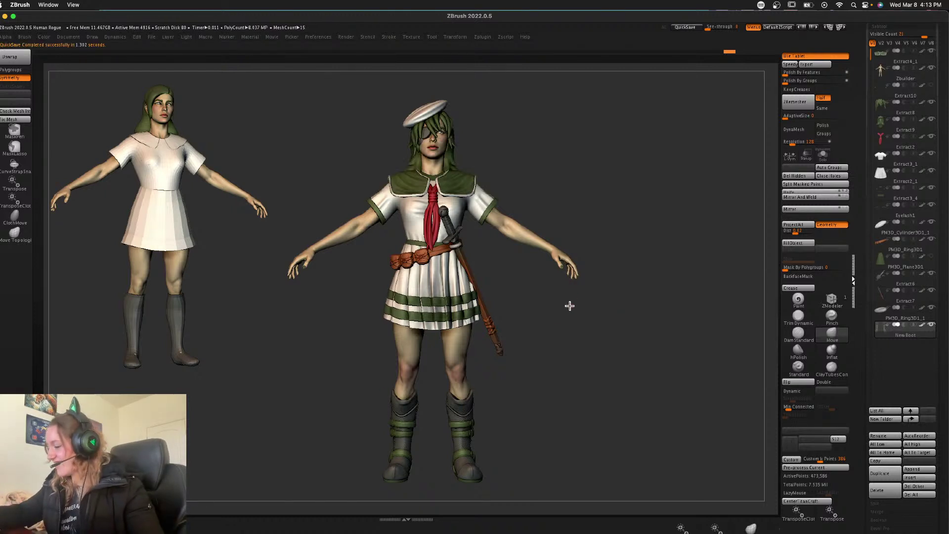
- Clear the mask on the boots and tighten their top edge from the front with the Move brush
right_click(554, 315)
ctrl+click(554, 316)
ctrl+click(552, 317)
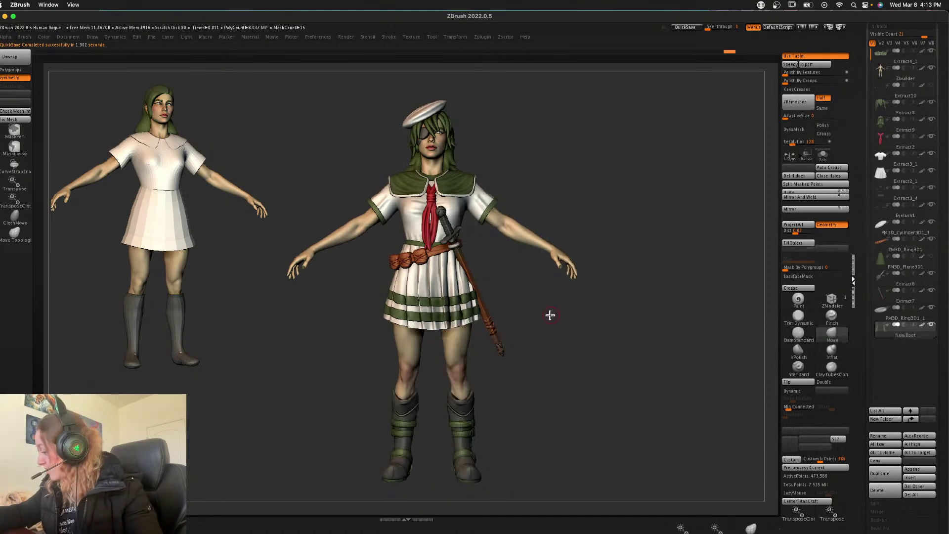
ctrl+right_drag(552, 325, 553, 333)
alt+click(468, 395)
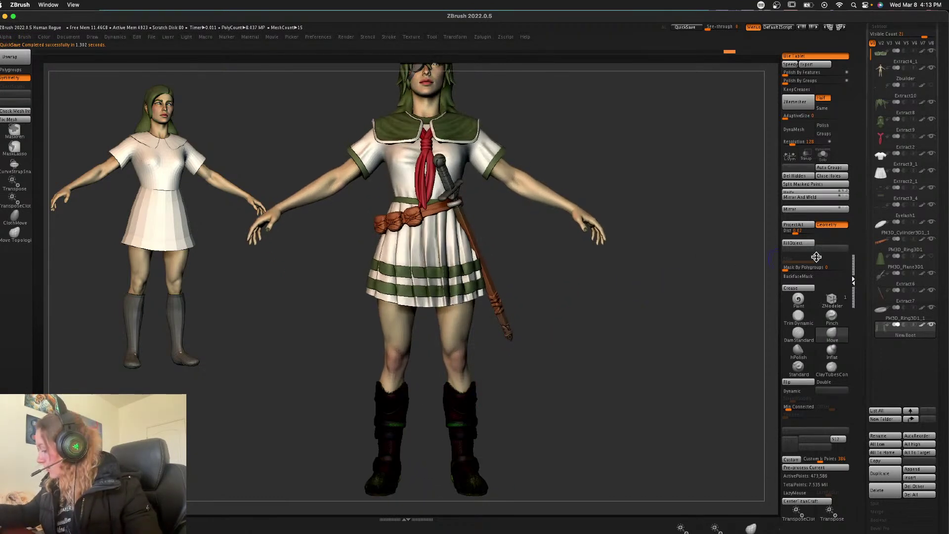
key(space)
mouse_move(470, 382)
mouse_down()
mouse_move(479, 388)
mouse_move(460, 381)
mouse_up()
key(space)
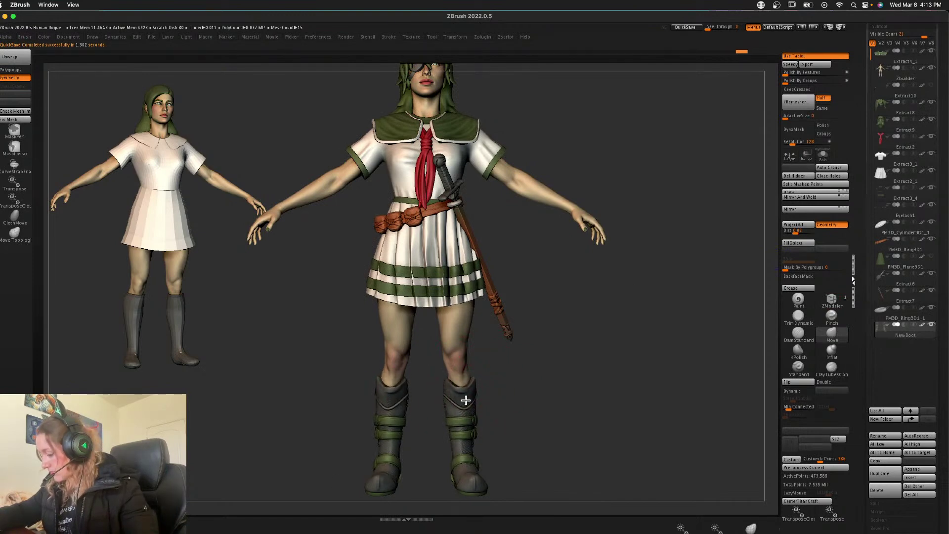
- Refine the boots' upper shafts from the back and side with the Move brush so they follow the calves
drag(547, 380, 491, 396)
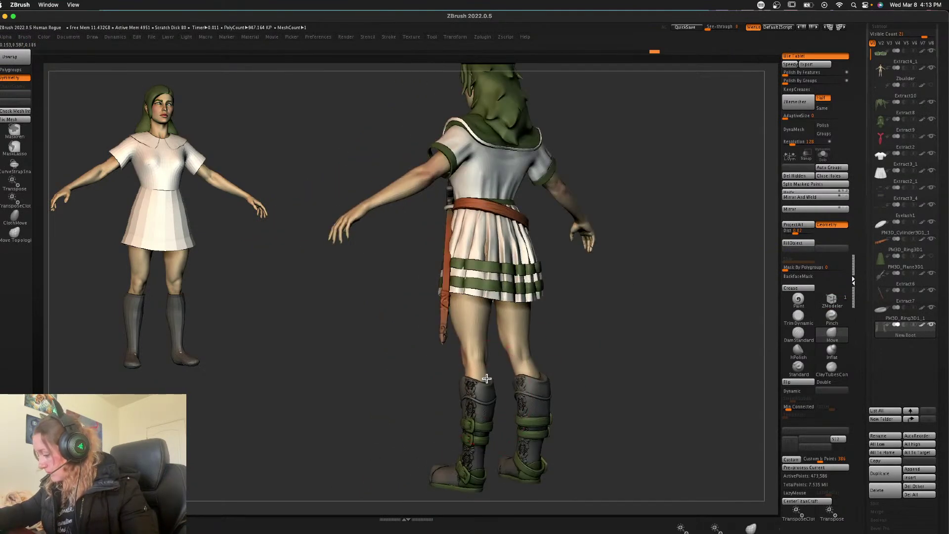
drag(608, 371, 518, 364)
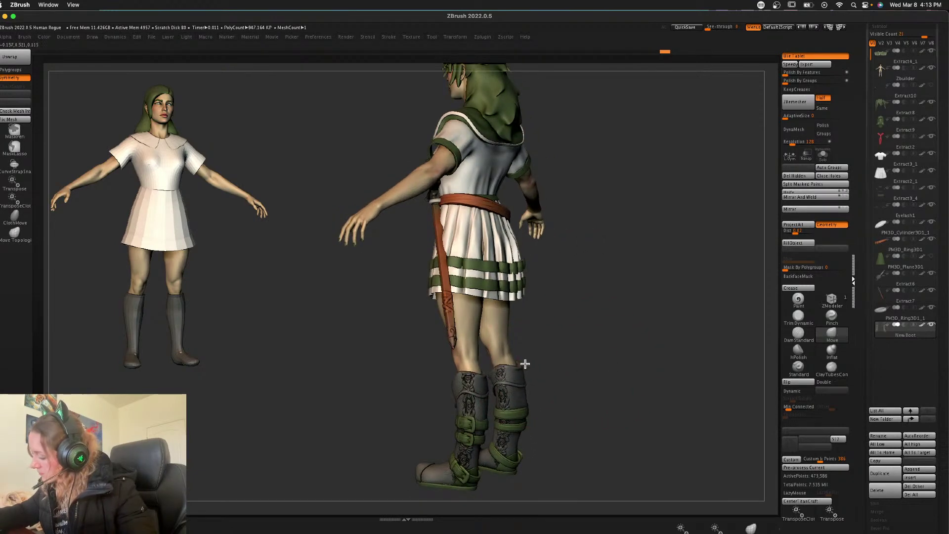
shift+drag(629, 355, 623, 350)
key(space)
key(space)
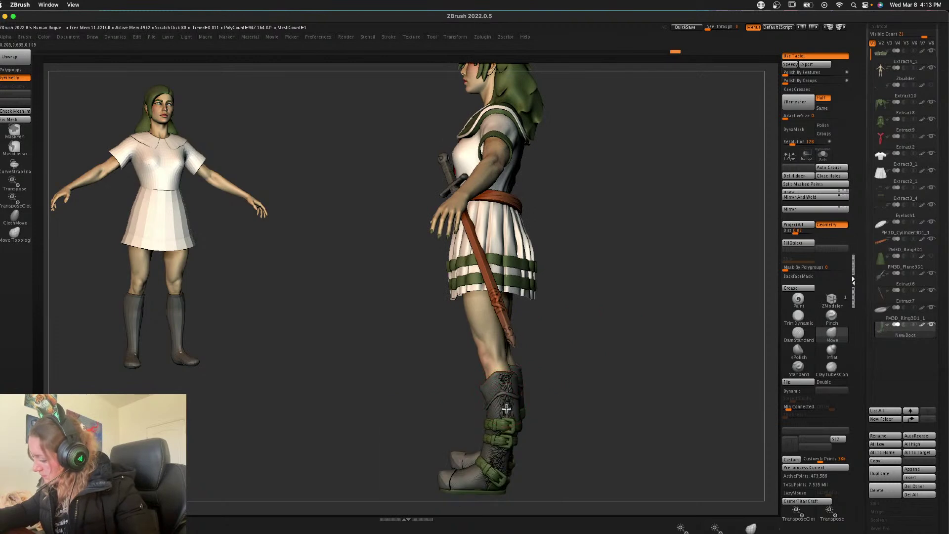
drag(610, 376, 582, 365)
alt+drag(585, 320, 572, 349)
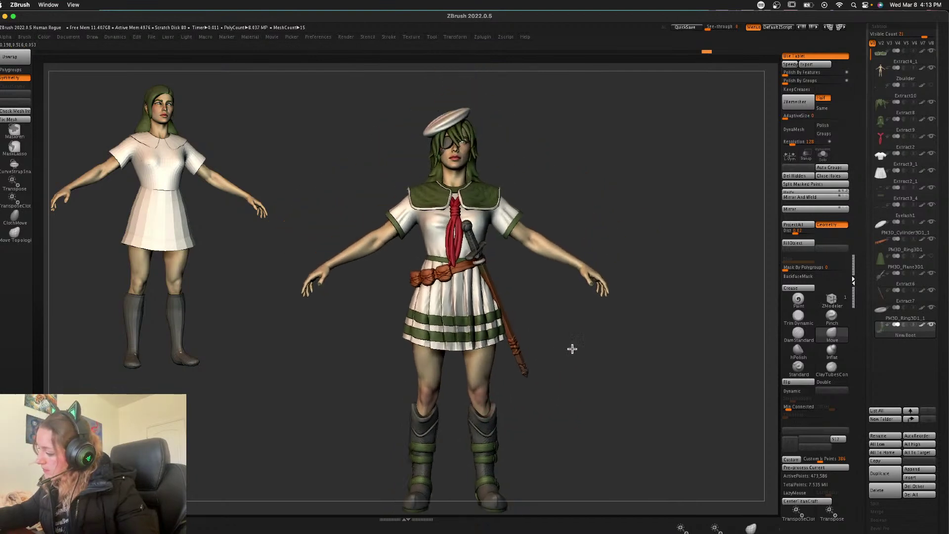
- Select the shirt and sculpt fabric folds on its sleeves and back with the Standard brush
alt+click(498, 225)
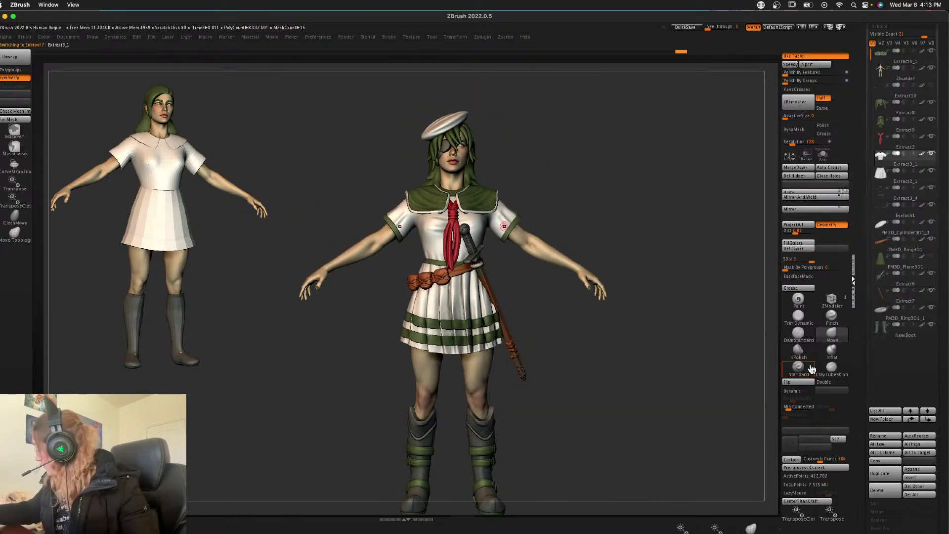
click(798, 366)
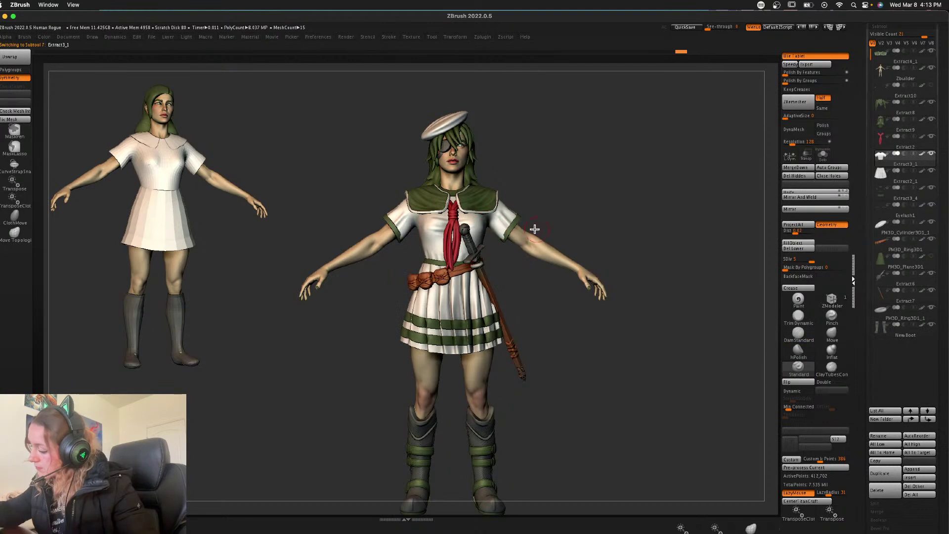
drag(498, 228, 496, 210)
drag(553, 198, 605, 197)
drag(671, 189, 656, 191)
mouse_move(529, 230)
mouse_down()
mouse_move(569, 236)
mouse_move(542, 232)
mouse_up()
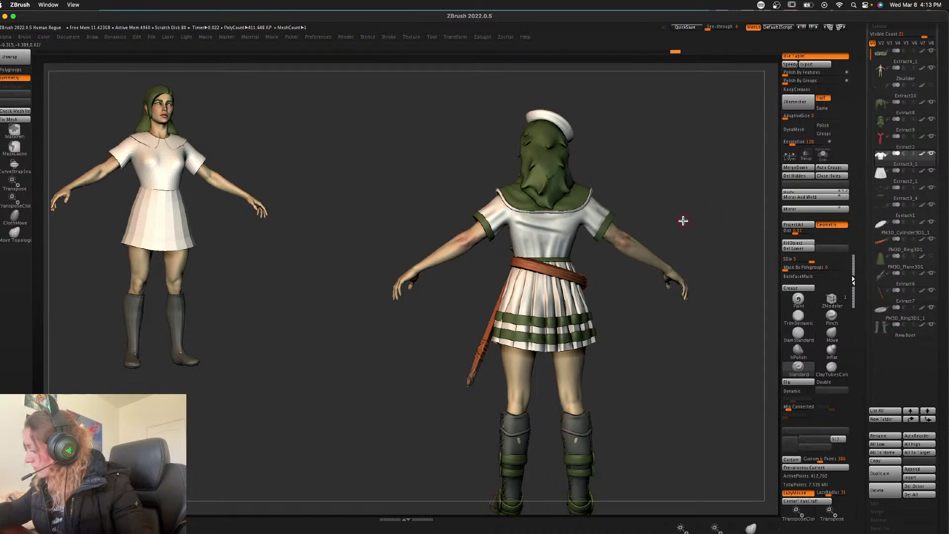
mouse_move(517, 214)
mouse_down()
mouse_move(574, 218)
mouse_move(530, 216)
mouse_up()
- Switch to the Move brush and make the boots the active subtool, with the whole character framed from the front
click(832, 336)
key(space)
drag(690, 361, 659, 362)
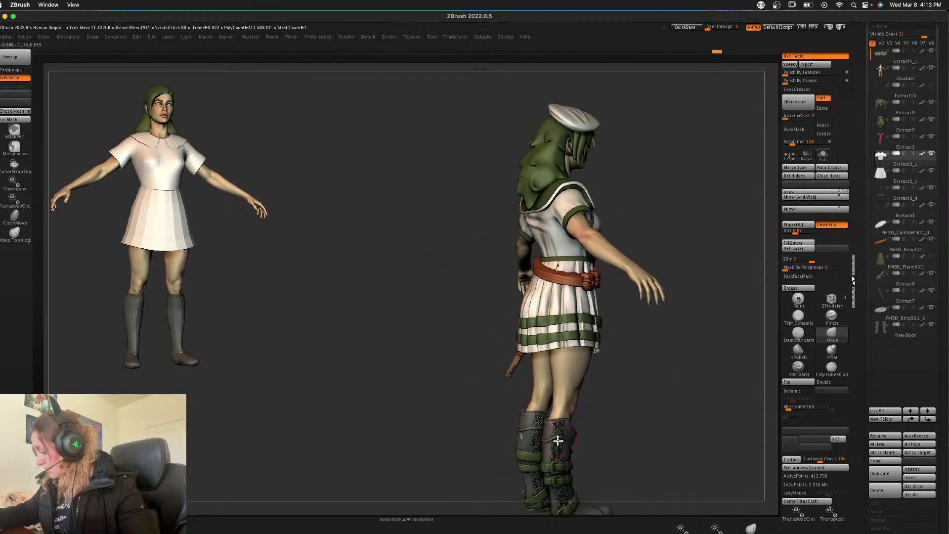
alt+click(559, 439)
drag(636, 391, 670, 400)
right_drag(583, 437, 611, 355)
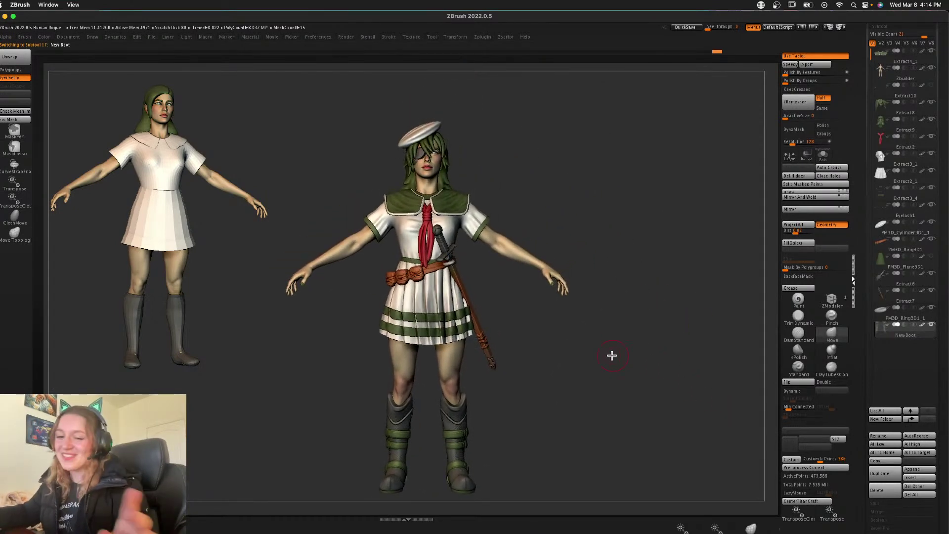
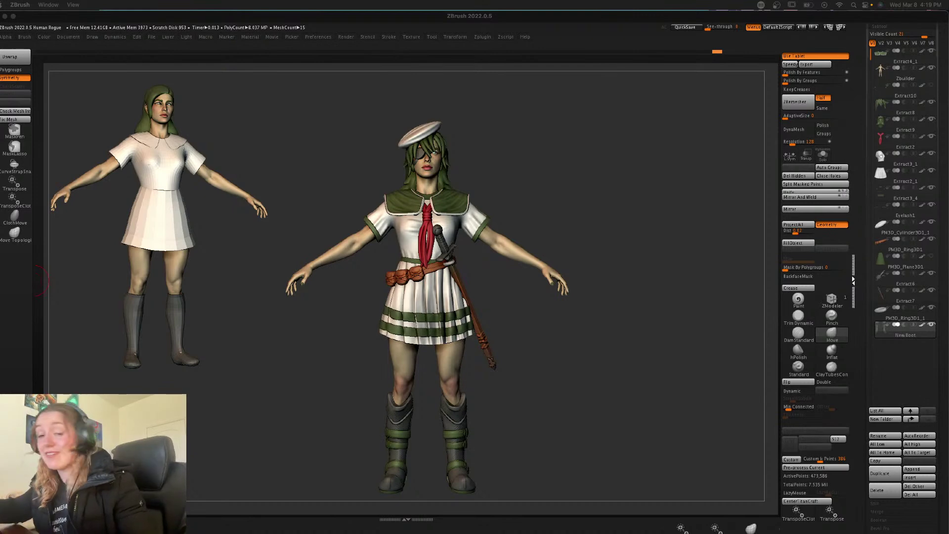
right_click(599, 256)
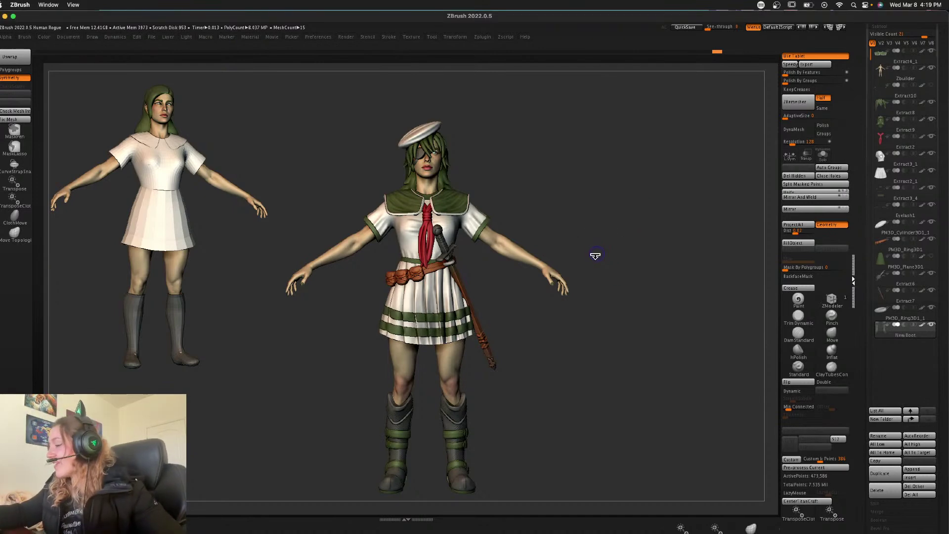
ctrl+click(595, 255)
ctrl+click(601, 249)
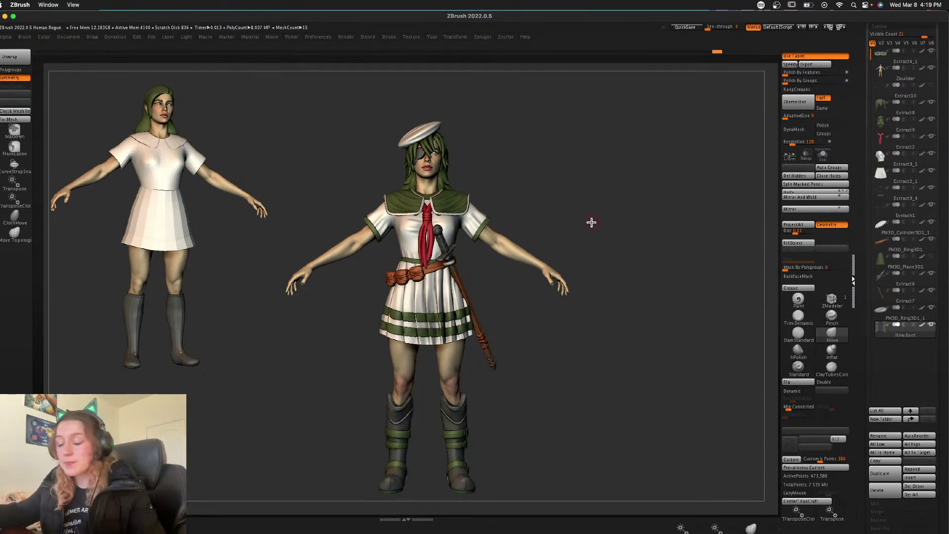
- Select the hair subtool and temporarily hide the beret to examine the hair underneath
key(space)
alt+drag(601, 235, 652, 160)
alt+drag(644, 117, 611, 379)
alt+drag(606, 233, 621, 305)
alt+drag(568, 289, 562, 309)
key(space)
alt+click(465, 304)
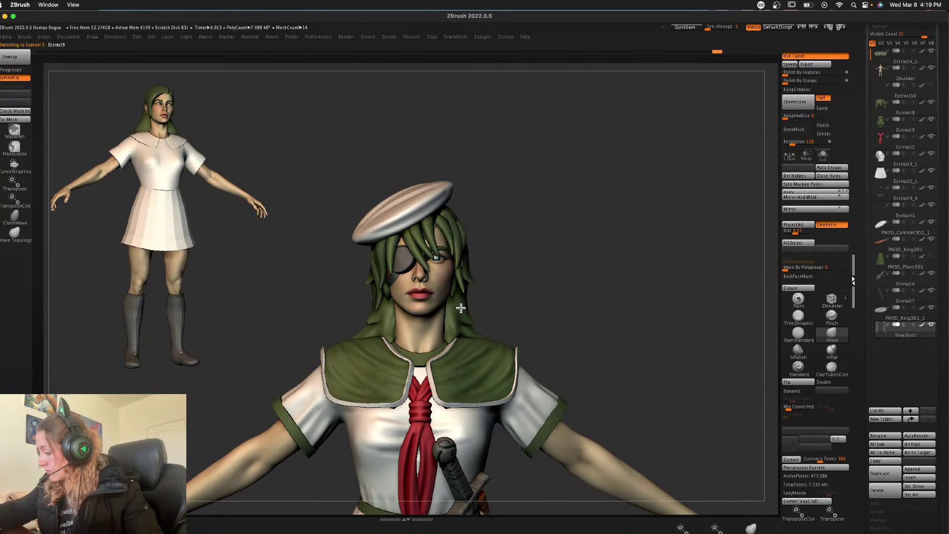
click(931, 228)
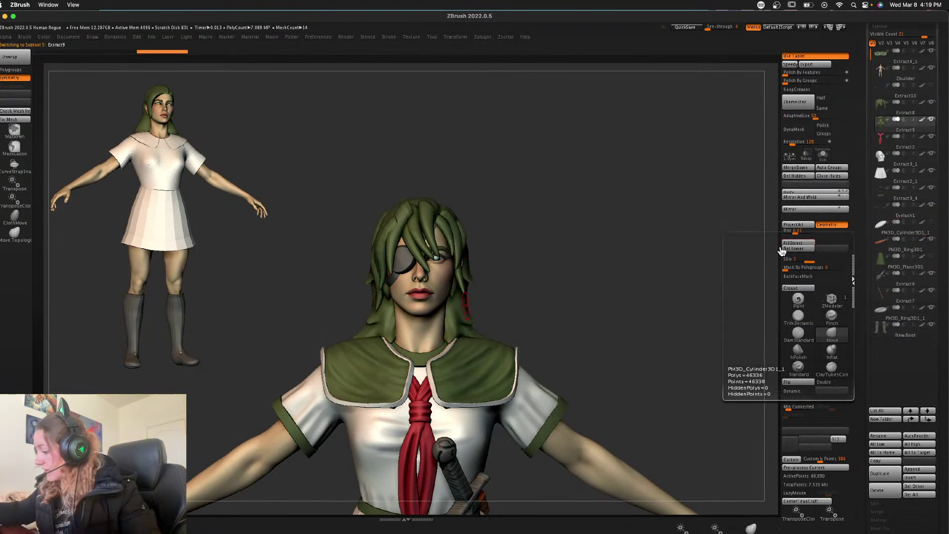
drag(596, 287, 613, 284)
click(931, 226)
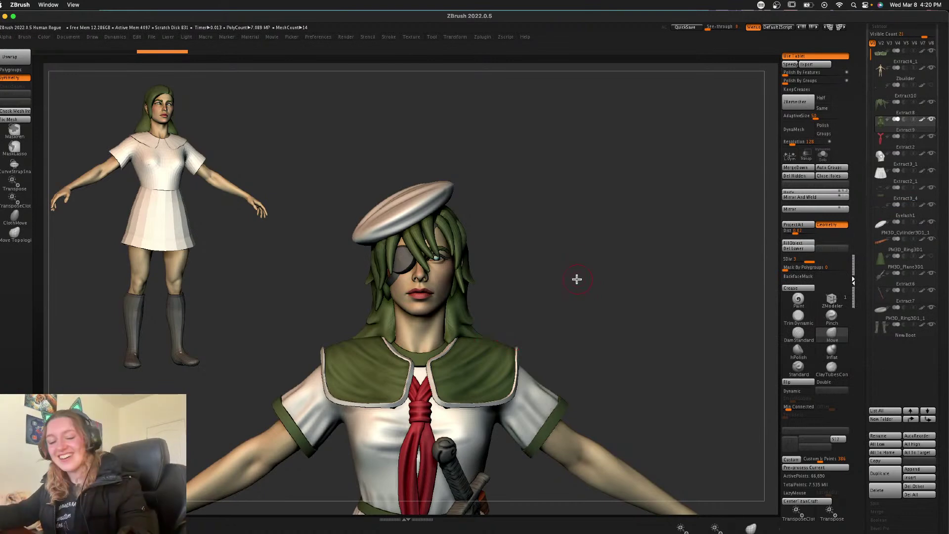
- Load the sculpting brush from the brush library's Slash folder and turn on LazyMouse
click(124, 340)
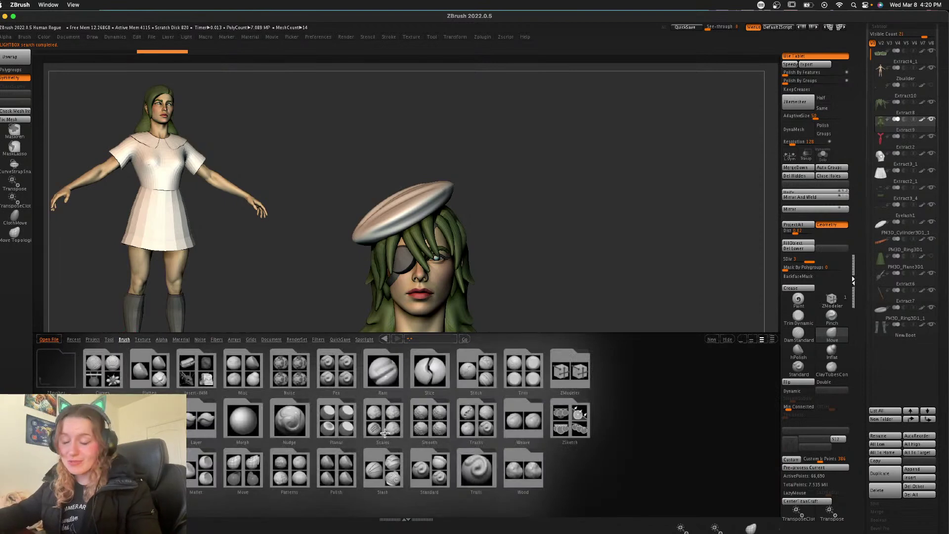
click(381, 468)
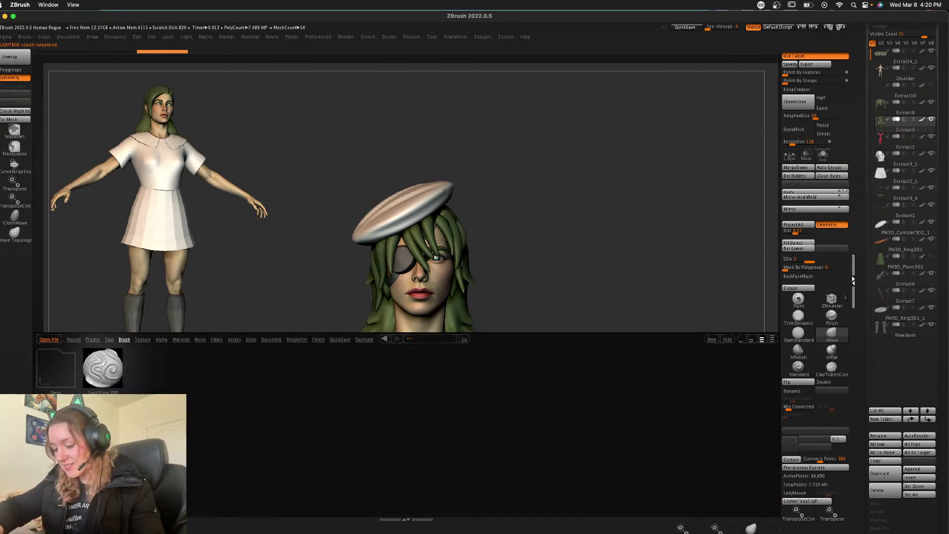
double_click(103, 369)
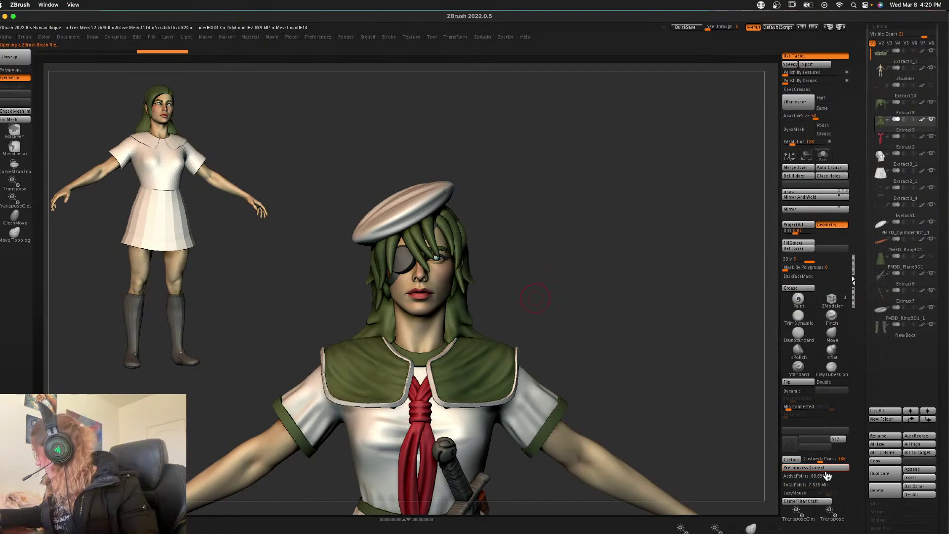
click(813, 493)
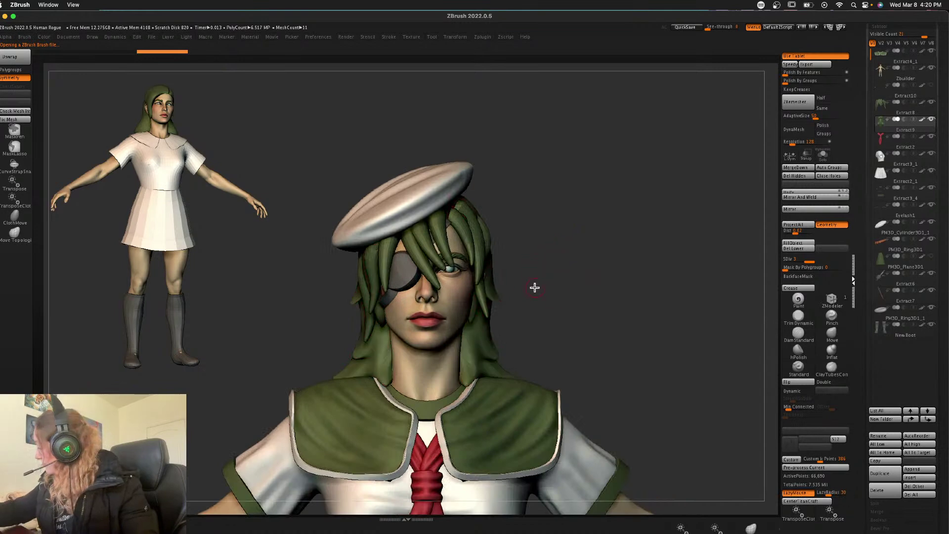
- Select the bangs subtool, hide the beret, check the strands' polygroups and raise the bangs to subdivision level 4
click(895, 121)
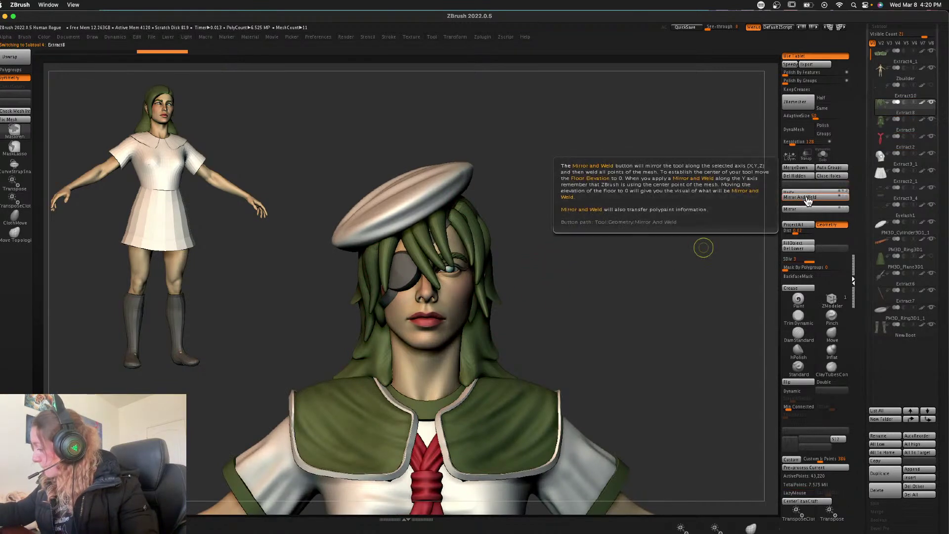
click(824, 157)
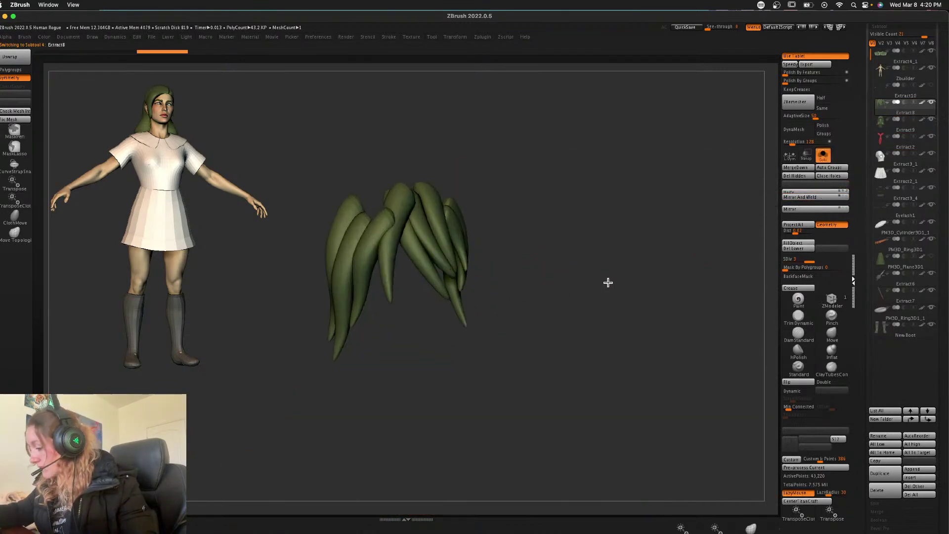
click(823, 155)
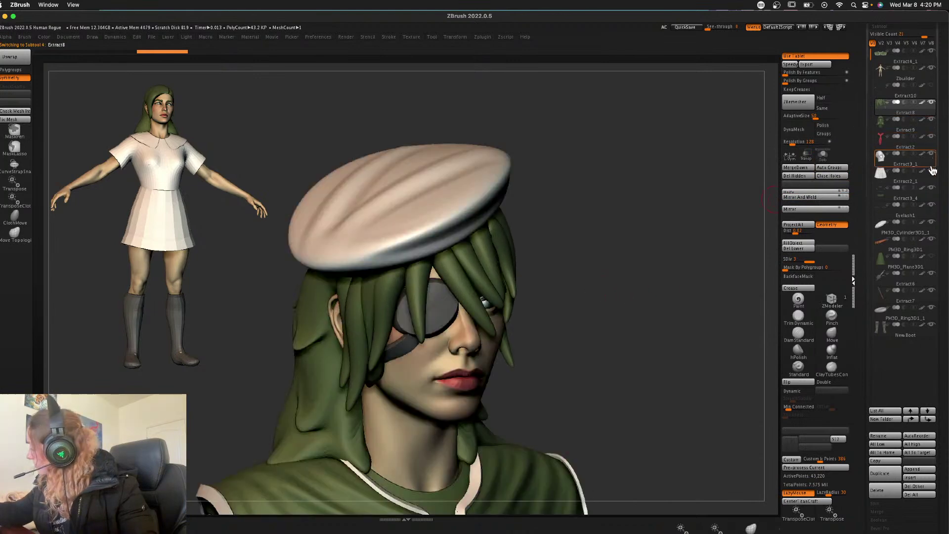
click(931, 222)
key(shift+f)
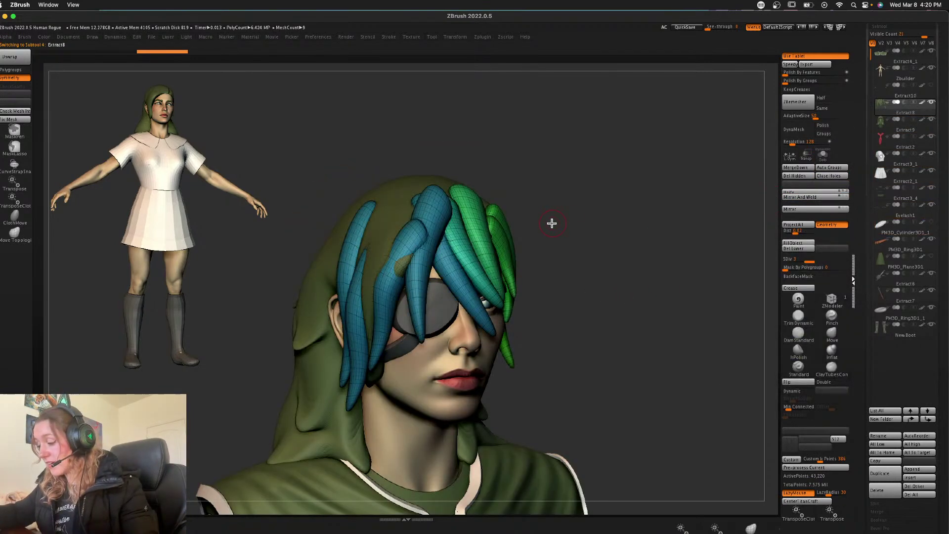
key(shift+f)
key(d)
key(l)
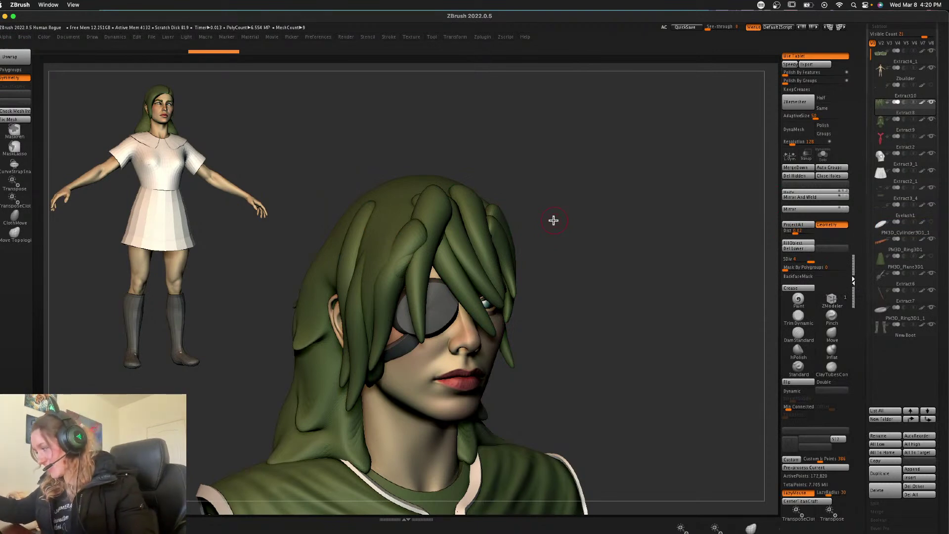
- Isolate the bangs and set Mask By Polygroups to 100
click(827, 157)
click(826, 157)
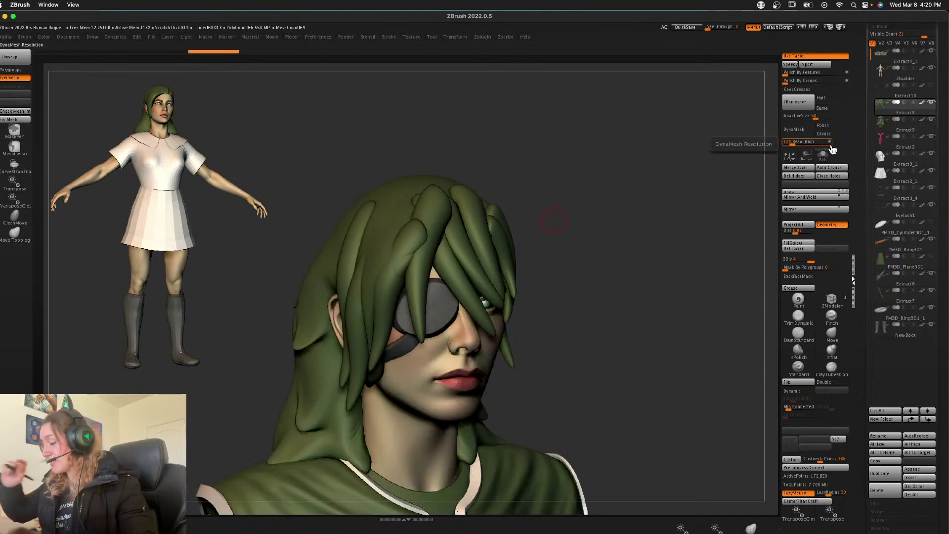
drag(606, 224, 704, 211)
click(822, 154)
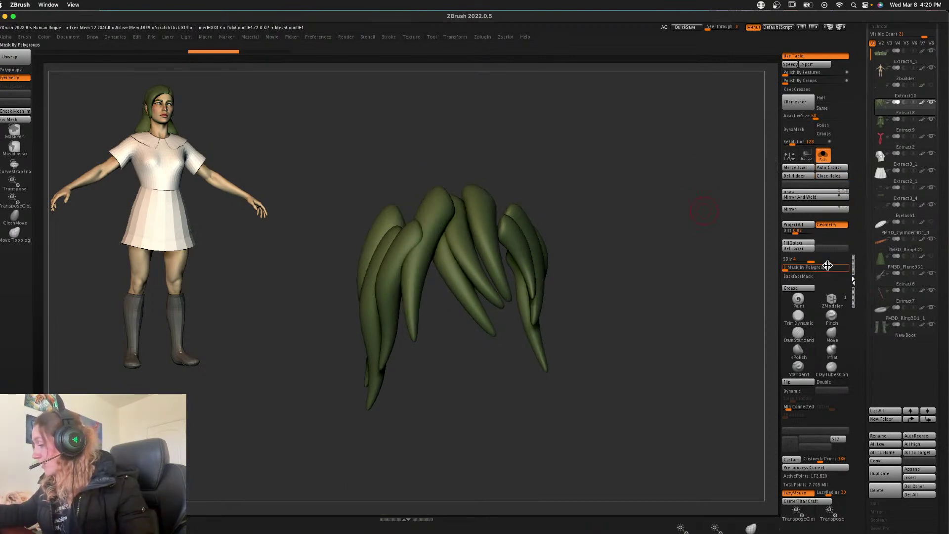
drag(841, 269, 849, 269)
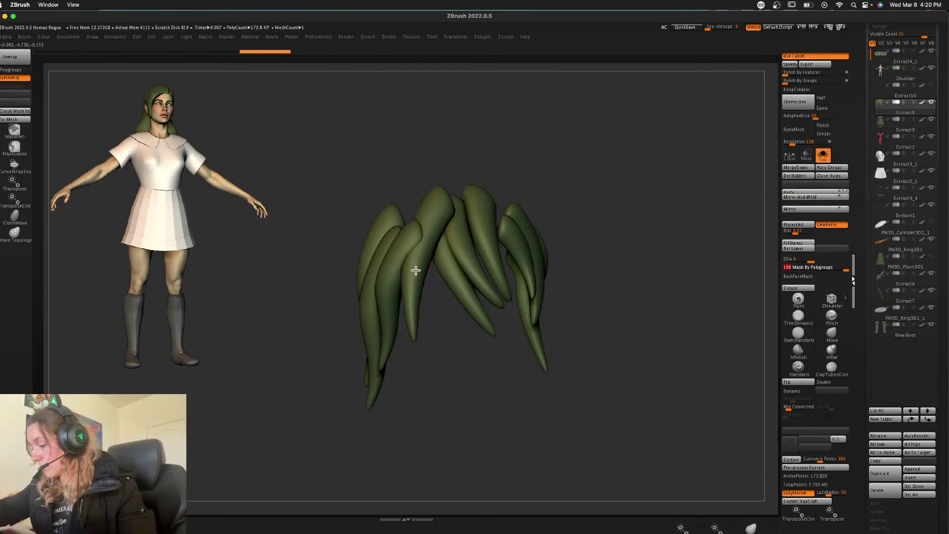
- Try carving a groove down the side bangs with the slash brush
mouse_move(416, 271)
mouse_down()
mouse_move(431, 215)
mouse_move(370, 243)
mouse_move(352, 271)
mouse_move(417, 278)
mouse_move(576, 252)
mouse_move(498, 164)
mouse_move(504, 219)
mouse_move(339, 411)
mouse_up()
key(super+z)
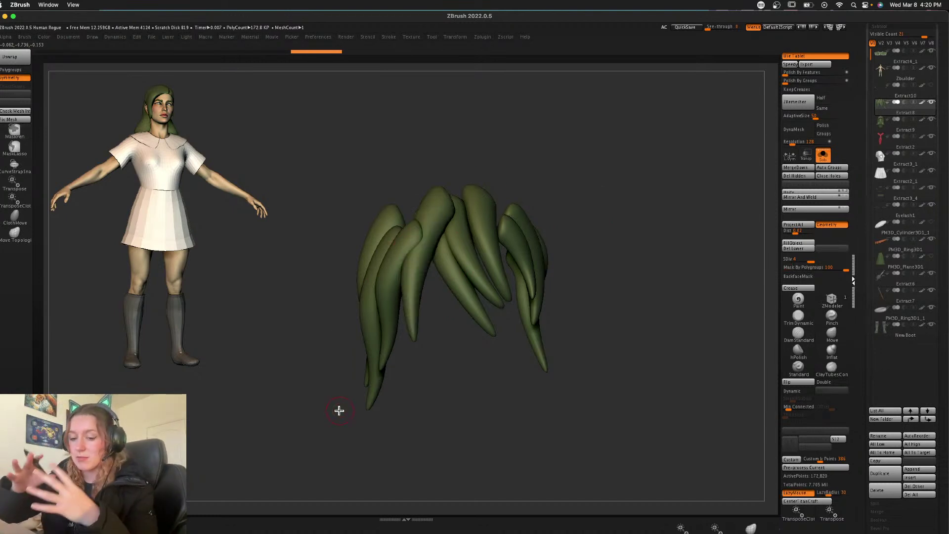
drag(627, 274, 729, 278)
drag(412, 199, 401, 270)
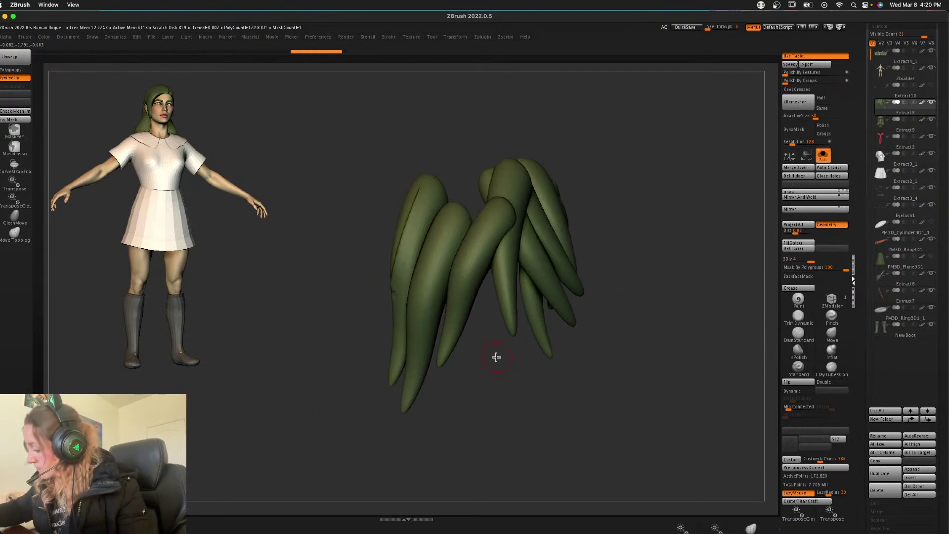
drag(480, 415, 509, 414)
key(super+z)
- Carve lengthwise grooves into the two outer strands on the eyepatch side of the bangs
mouse_move(414, 179)
mouse_down()
mouse_move(369, 438)
mouse_move(407, 269)
mouse_move(401, 290)
mouse_up()
drag(452, 206, 421, 349)
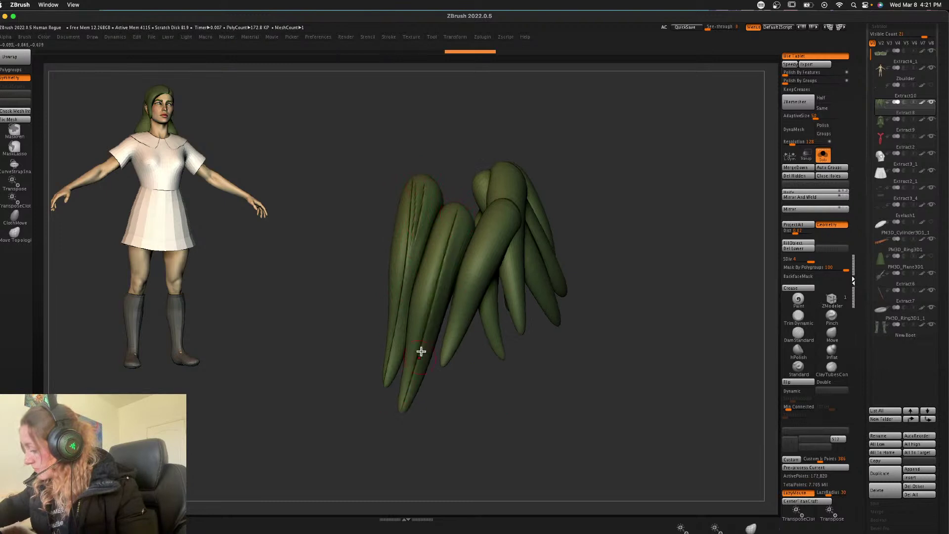
drag(458, 220, 436, 275)
drag(440, 234, 419, 336)
drag(480, 407, 450, 405)
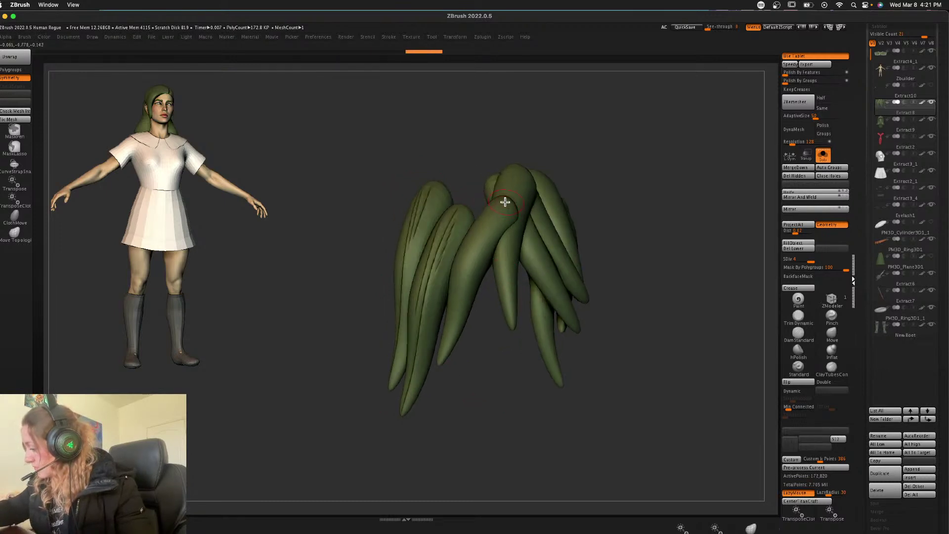
- Carve lengthwise grooves into the front lock that overlaps the eyepatch-side strands, redoing the first stroke
drag(504, 202, 451, 340)
key(super+z)
key(l)
mouse_move(510, 207)
mouse_down()
mouse_move(430, 346)
mouse_move(469, 277)
mouse_move(475, 312)
mouse_up()
drag(700, 257, 692, 257)
mouse_move(730, 218)
alt+mouse_down()
mouse_move(688, 240)
mouse_move(690, 252)
alt+mouse_up()
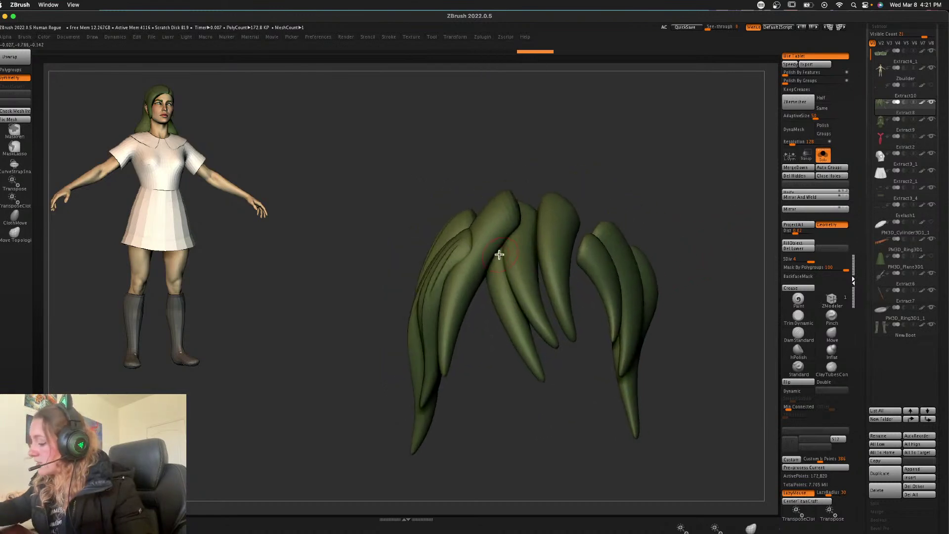
drag(513, 214, 453, 400)
drag(481, 240, 451, 297)
- Carve strand grooves into the central bangs that hang over the forehead
mouse_move(585, 166)
mouse_down()
mouse_move(539, 190)
mouse_move(613, 160)
mouse_up()
drag(526, 206, 559, 352)
drag(512, 249, 548, 336)
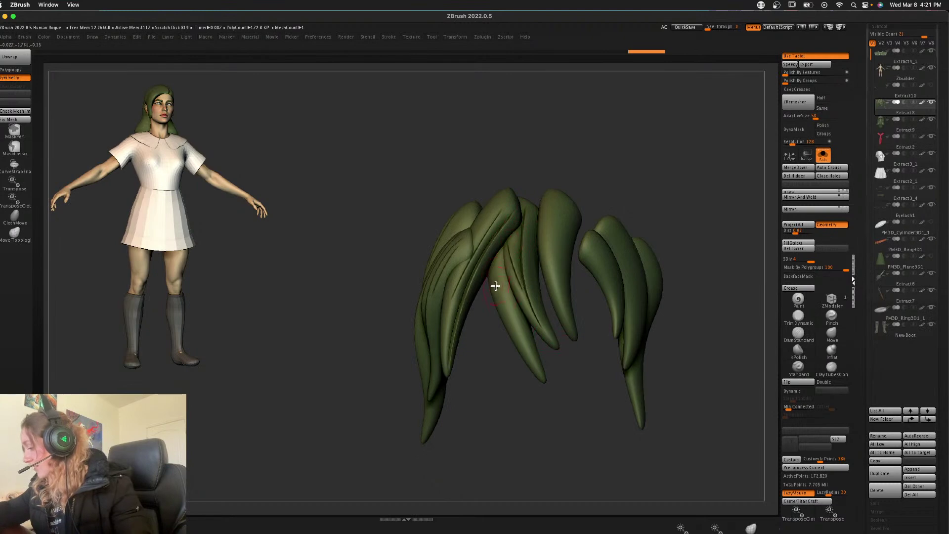
drag(496, 284, 533, 356)
mouse_move(498, 302)
mouse_down()
mouse_move(544, 371)
mouse_move(469, 404)
mouse_up()
mouse_move(451, 213)
mouse_down()
mouse_move(445, 301)
mouse_move(464, 341)
mouse_up()
drag(454, 216, 458, 330)
mouse_move(549, 193)
mouse_down()
mouse_move(499, 210)
mouse_move(457, 335)
mouse_up()
key(super+z)
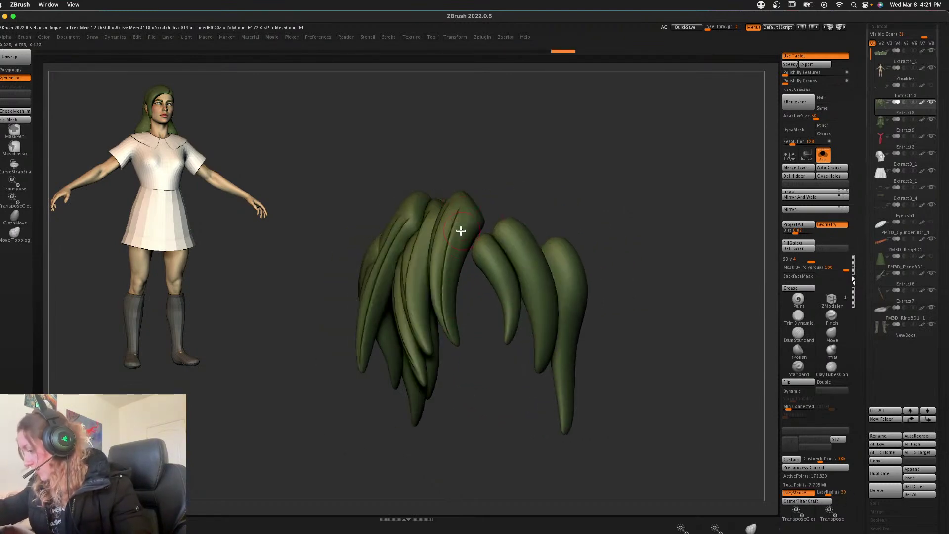
- Carve strand grooves into the last forehead lock and the neighbouring strands on the uncovered-eye side
mouse_move(473, 207)
mouse_down()
mouse_move(451, 266)
mouse_move(509, 324)
mouse_up()
drag(481, 242, 500, 286)
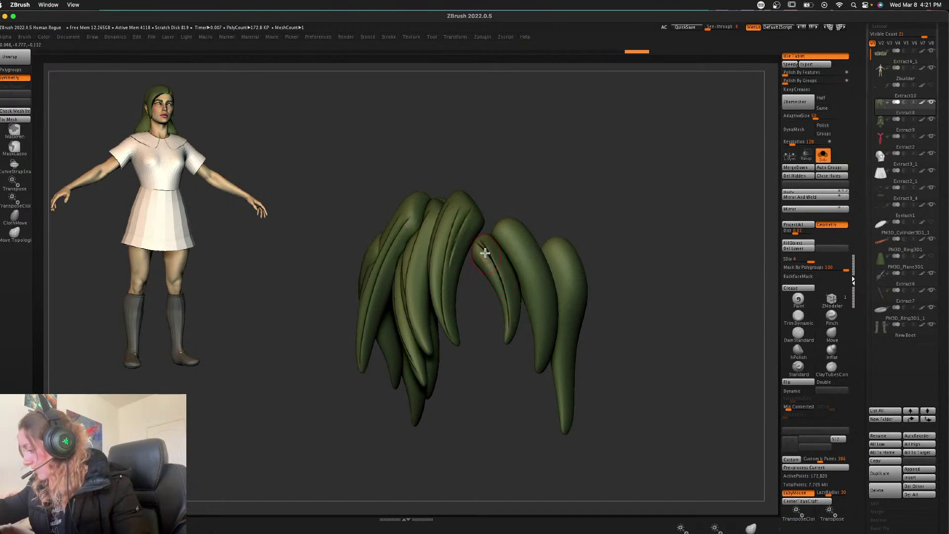
mouse_move(488, 244)
mouse_down()
mouse_move(539, 362)
mouse_move(527, 277)
mouse_up()
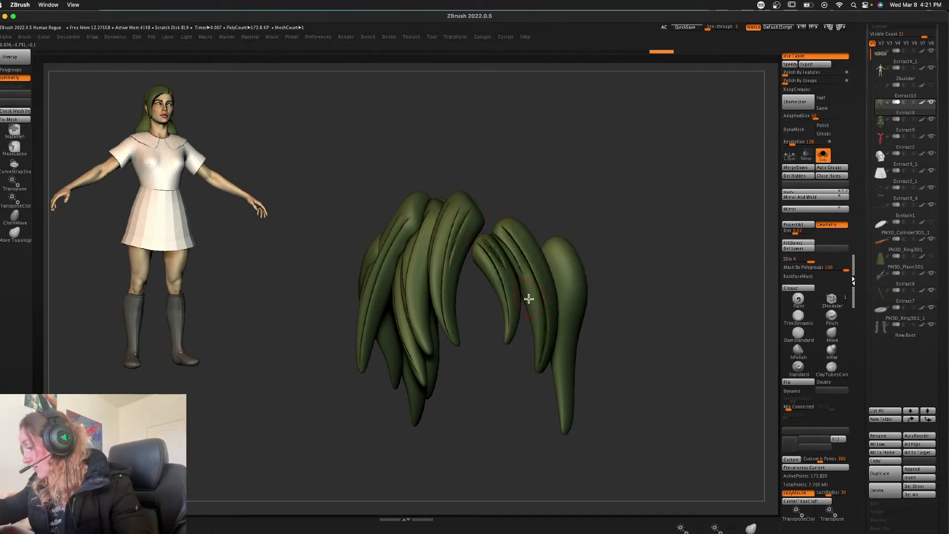
mouse_move(583, 207)
mouse_down()
mouse_move(533, 215)
mouse_move(545, 309)
mouse_up()
- Carve long grooves down the outermost lock on the uncovered-eye side of the bangs
mouse_move(653, 262)
mouse_down()
mouse_move(662, 271)
mouse_move(596, 206)
mouse_move(532, 204)
mouse_up()
drag(488, 171, 502, 355)
drag(595, 273, 647, 270)
mouse_move(517, 306)
shift+mouse_down()
mouse_move(500, 180)
mouse_move(523, 346)
shift+mouse_up()
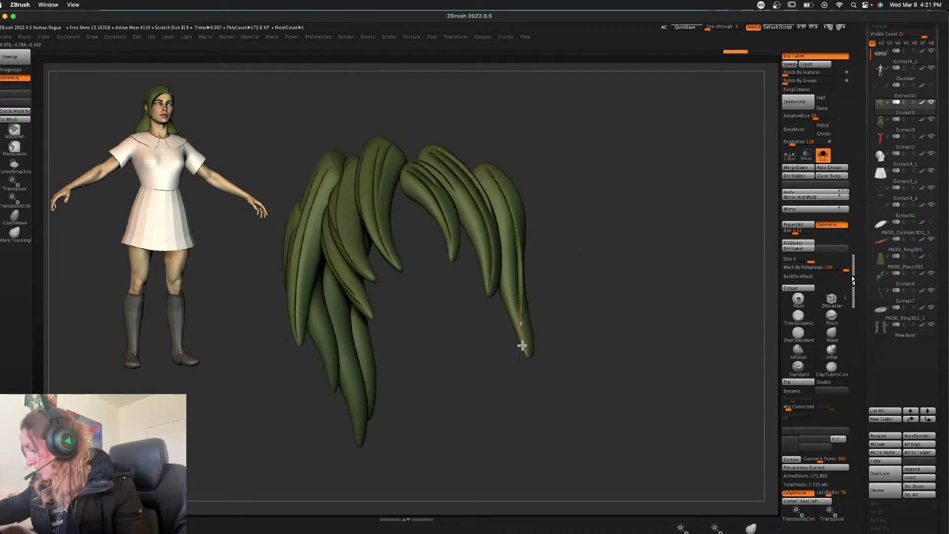
drag(480, 174, 512, 257)
- Add further grooves along the outermost lock's side surface, working from the side of the head
drag(608, 198, 534, 193)
drag(494, 173, 499, 377)
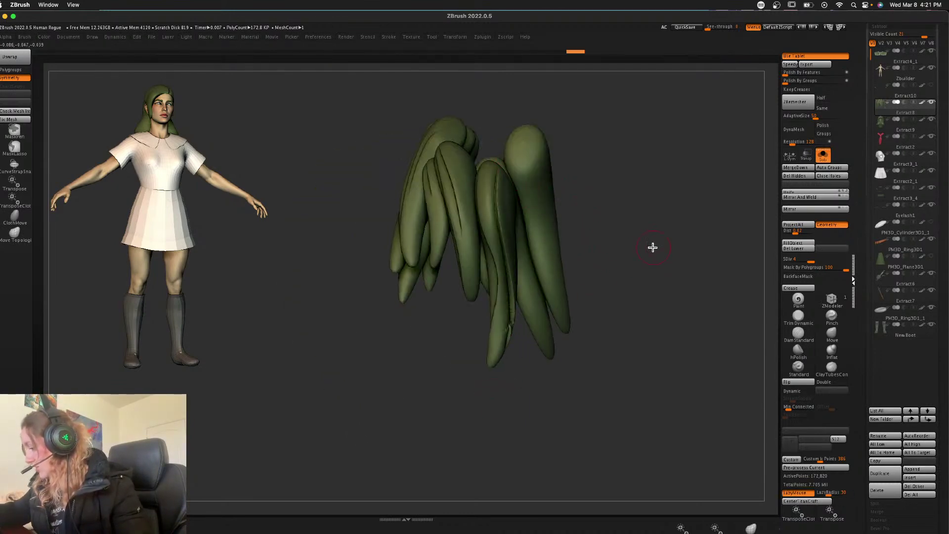
mouse_move(653, 247)
mouse_down()
mouse_move(539, 218)
mouse_move(504, 341)
mouse_up()
drag(498, 173, 510, 374)
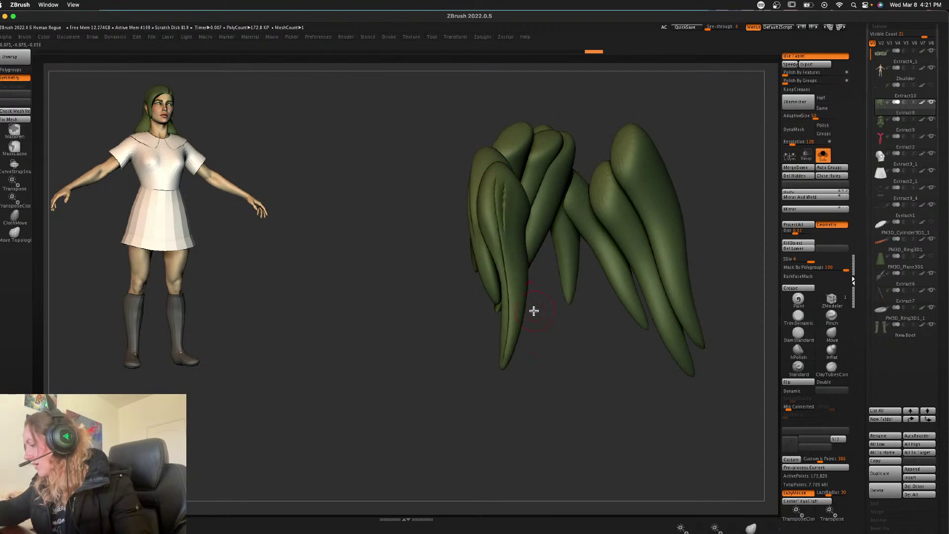
- Show the whole character again with the beret visible and review the grooved bangs
drag(532, 311, 571, 389)
click(823, 155)
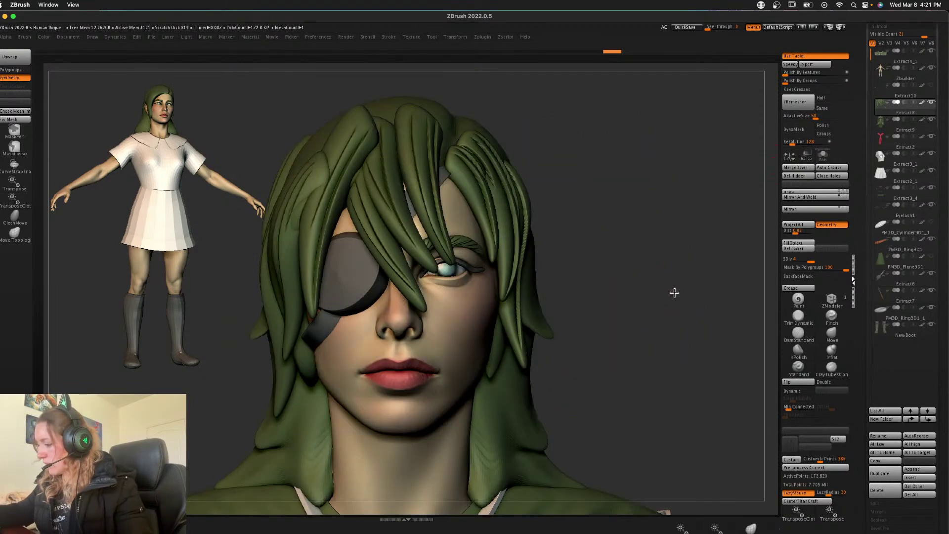
alt+drag(674, 293, 728, 193)
mouse_move(686, 274)
alt+mouse_down()
mouse_move(680, 290)
mouse_move(646, 268)
alt+mouse_up()
click(932, 222)
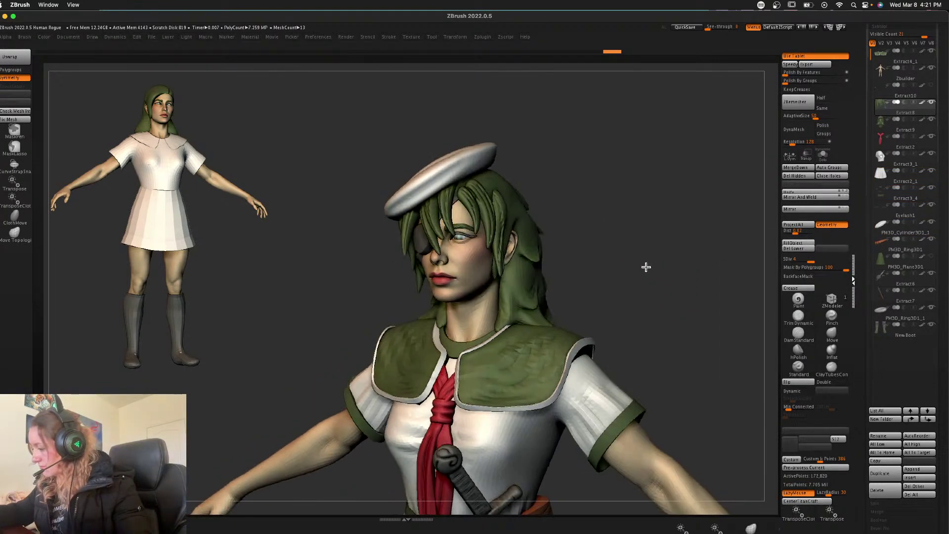
- Switch to the Move brush and adjust the tops of the bangs beneath the beret's edge
click(840, 332)
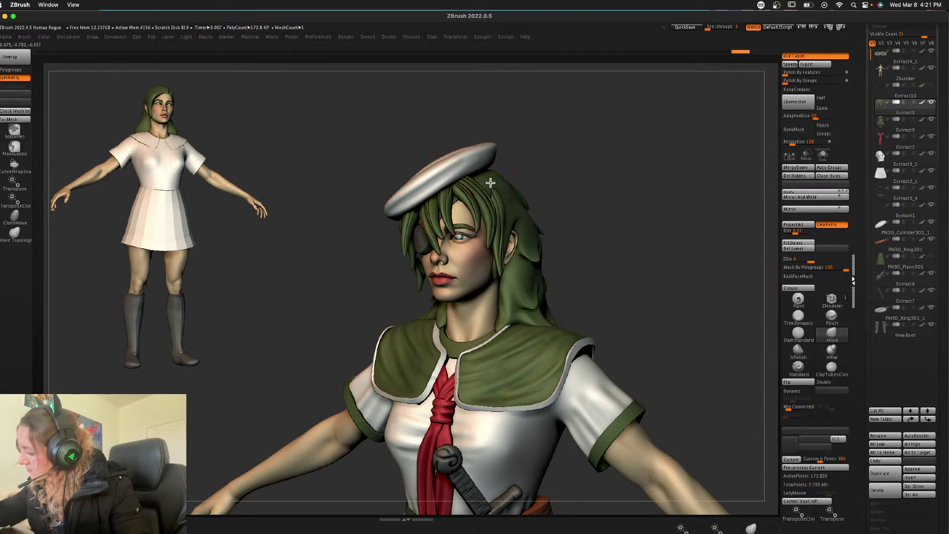
drag(513, 179, 469, 177)
mouse_move(644, 184)
mouse_down()
mouse_move(597, 227)
mouse_move(614, 236)
mouse_move(564, 244)
mouse_up()
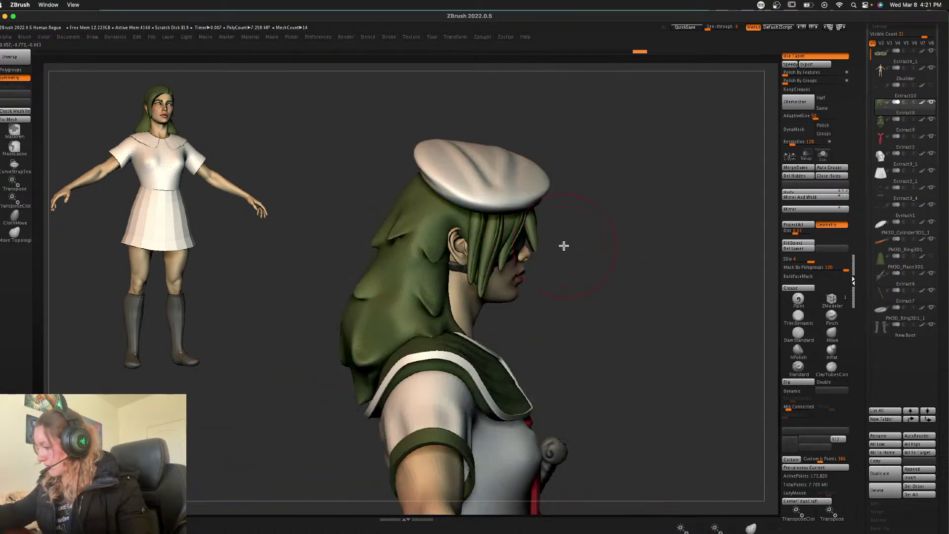
- Select the long back hair subtool and isolate it, viewed from behind
alt+click(438, 227)
click(823, 155)
drag(705, 222, 455, 253)
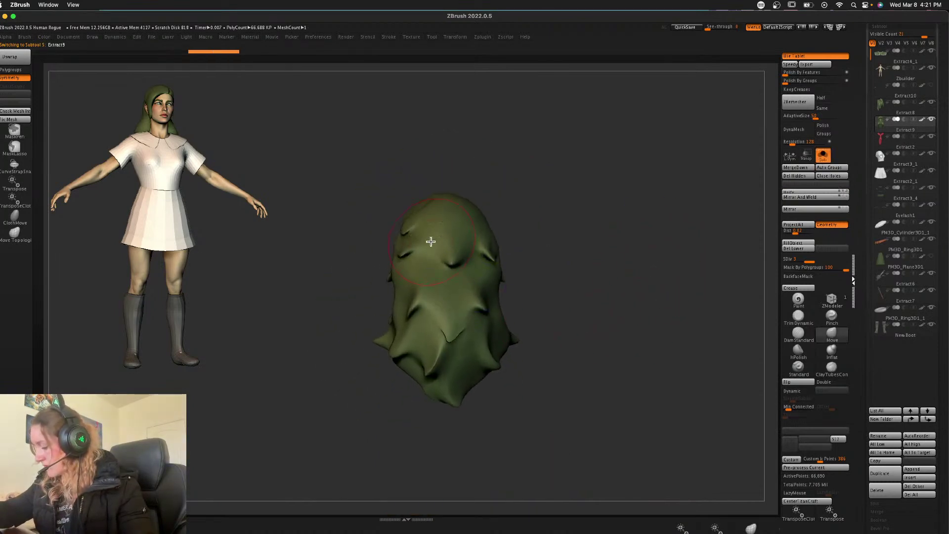
- Examine the isolated back hair at its different subdivision levels and with the polygroup wireframe
key(shift+d)
key(shift+d)
mouse_move(440, 248)
shift+mouse_down()
mouse_move(417, 279)
mouse_move(421, 312)
mouse_move(470, 345)
mouse_move(483, 282)
mouse_move(597, 280)
shift+mouse_up()
key(d)
key(d)
key(shift+d)
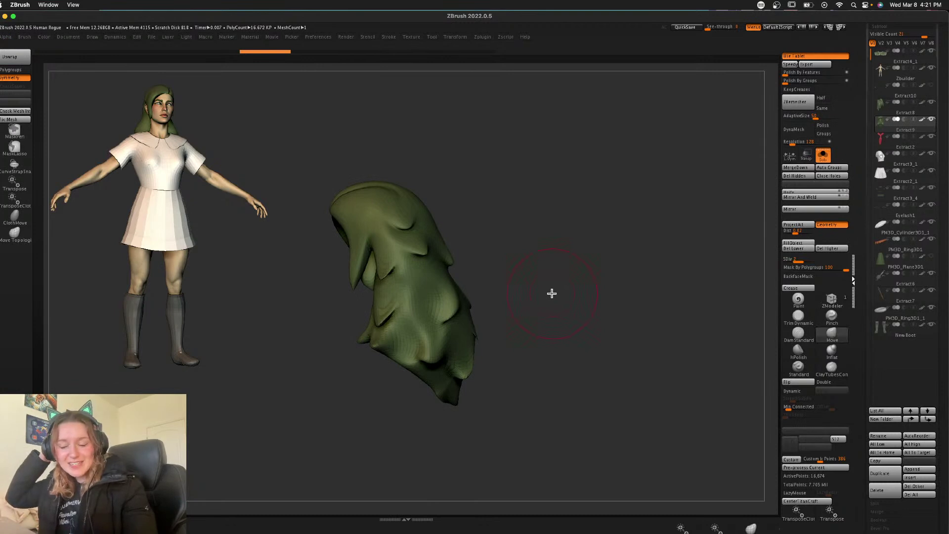
key(d)
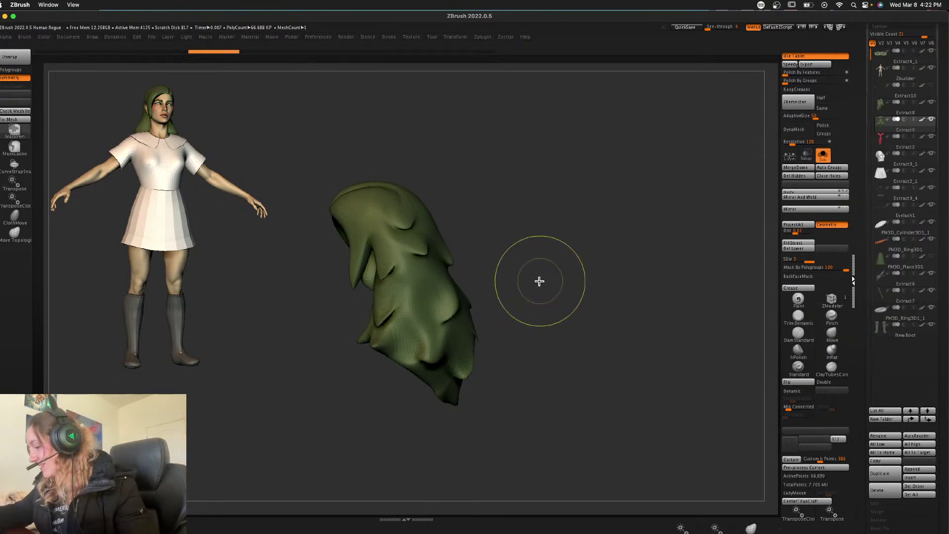
mouse_move(539, 281)
mouse_down()
mouse_move(564, 274)
mouse_move(555, 275)
mouse_up()
key(space)
key(shift+f)
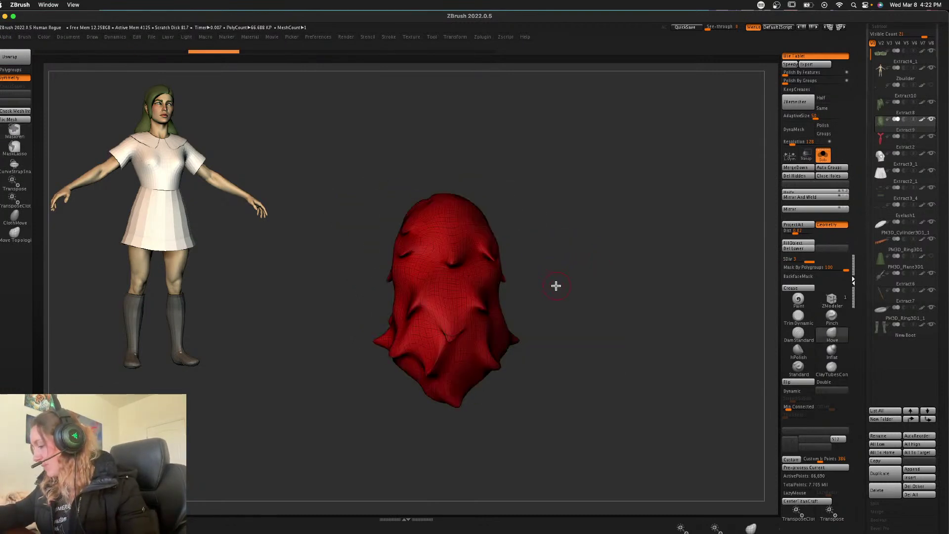
key(shift+f)
key(space)
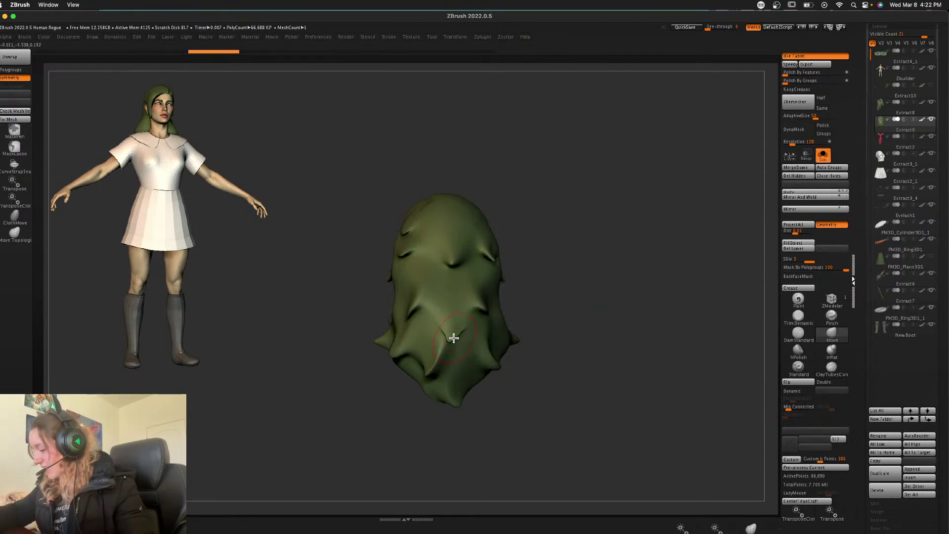
key(space)
- Show the whole character again, enlarge the Move brush and reshape the back hair's locks behind the ear and along the side
click(823, 156)
drag(644, 247, 652, 247)
drag(456, 183, 438, 194)
key(space)
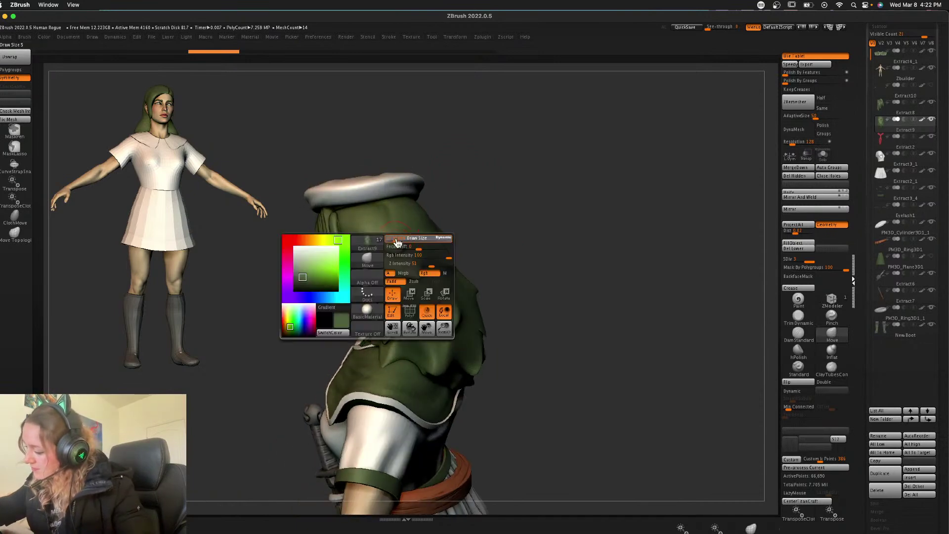
mouse_move(390, 237)
mouse_down()
mouse_move(409, 266)
mouse_move(414, 261)
mouse_up()
drag(533, 214, 477, 250)
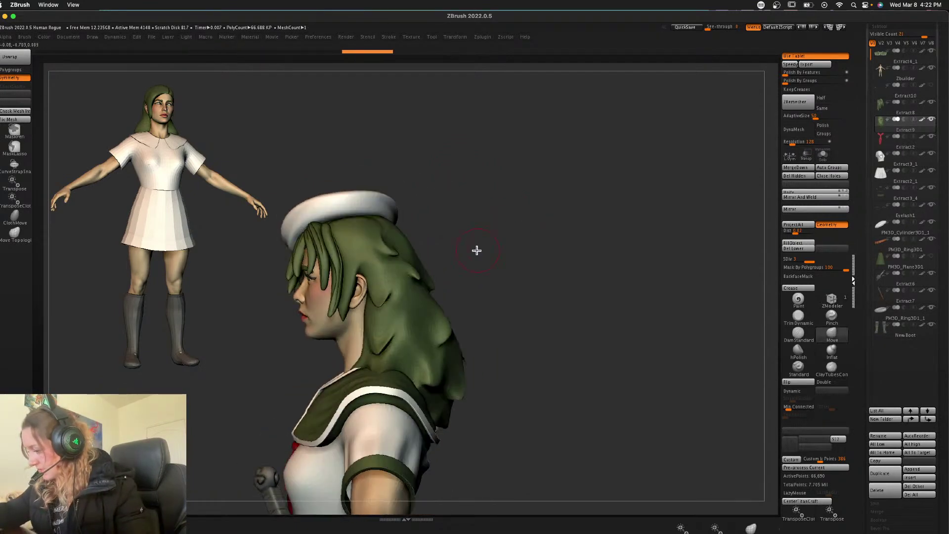
key(space)
drag(383, 288, 369, 295)
key(space)
drag(366, 343, 385, 336)
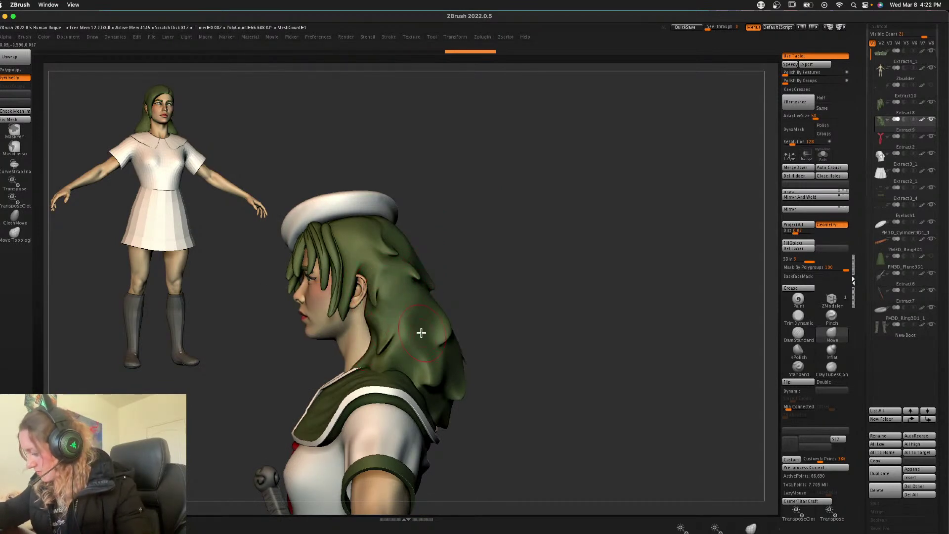
drag(446, 321, 423, 330)
- Pull the raised lock tips across the back of the hair into more flowing, curved waves with the Move brush
drag(515, 303, 435, 324)
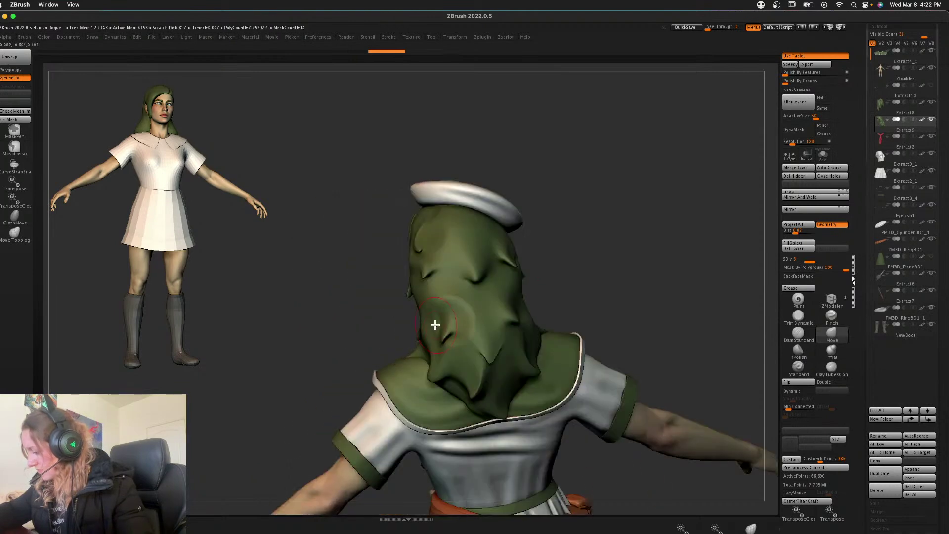
drag(497, 349, 471, 342)
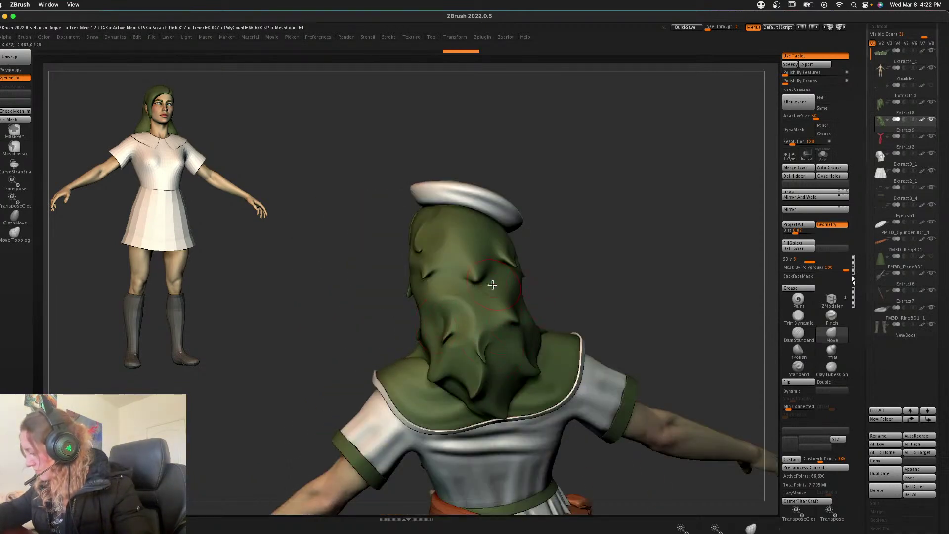
mouse_move(459, 265)
mouse_down()
mouse_move(482, 263)
mouse_move(464, 244)
mouse_move(483, 252)
mouse_up()
key(space)
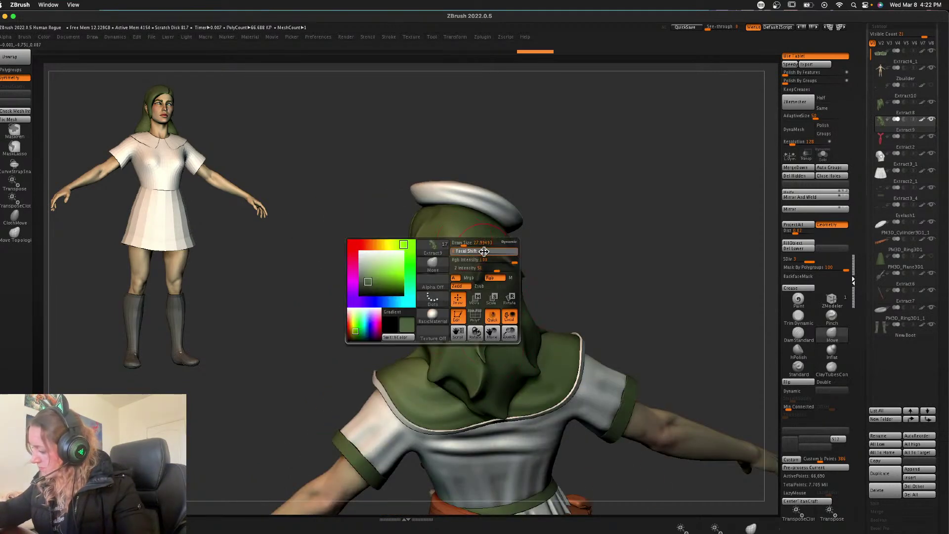
mouse_move(458, 299)
mouse_down()
mouse_move(473, 376)
mouse_move(446, 373)
mouse_up()
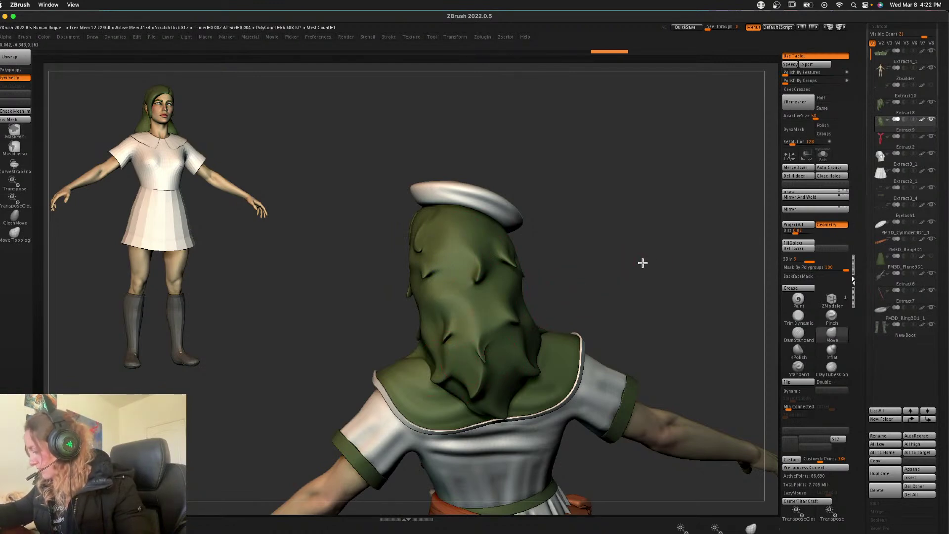
mouse_move(643, 262)
mouse_down()
mouse_move(481, 302)
mouse_move(478, 333)
mouse_up()
drag(471, 310, 477, 317)
drag(638, 263, 688, 266)
mouse_move(476, 250)
mouse_down()
mouse_move(493, 250)
mouse_move(473, 253)
mouse_up()
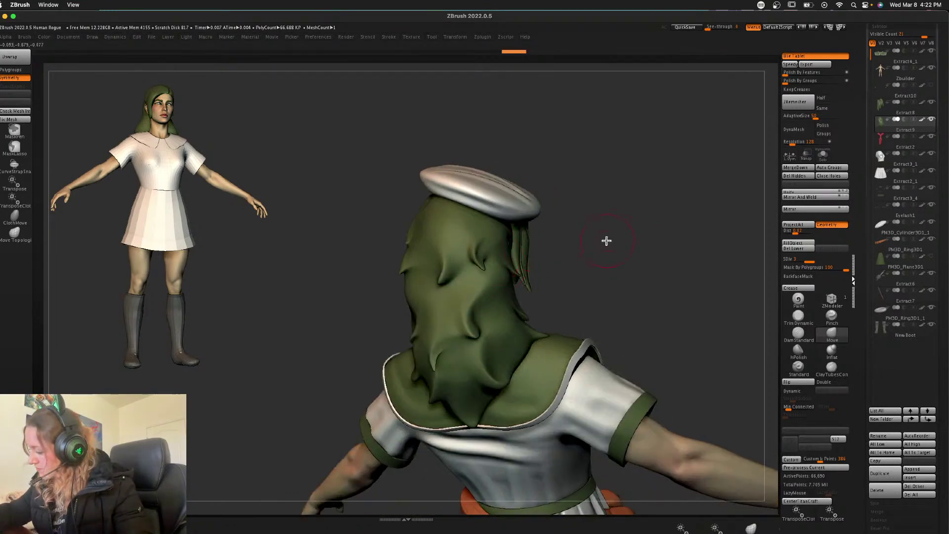
- Adjust and smooth the lower locks of the back hair on the character's right side, undoing the unwanted stroke
drag(606, 241, 657, 250)
key(space)
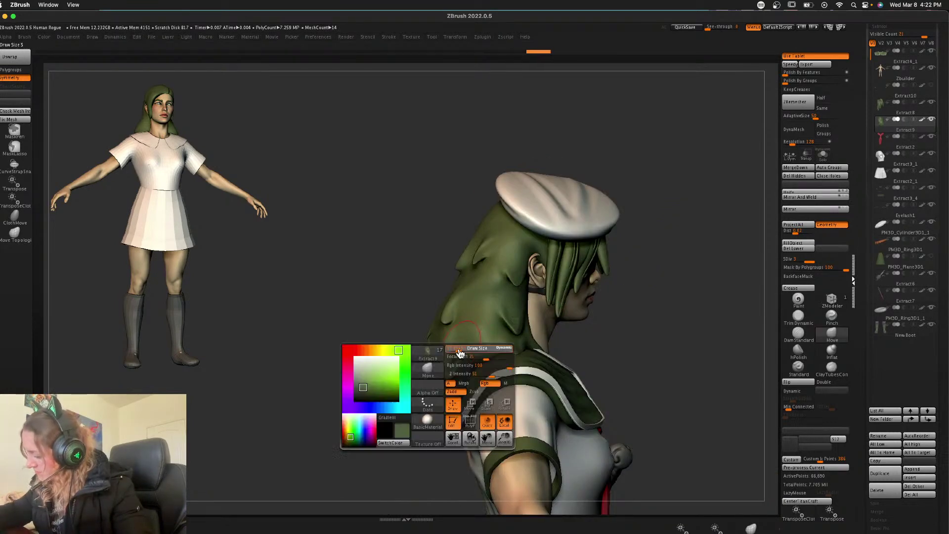
mouse_move(459, 351)
mouse_down()
mouse_move(450, 354)
mouse_move(472, 375)
mouse_up()
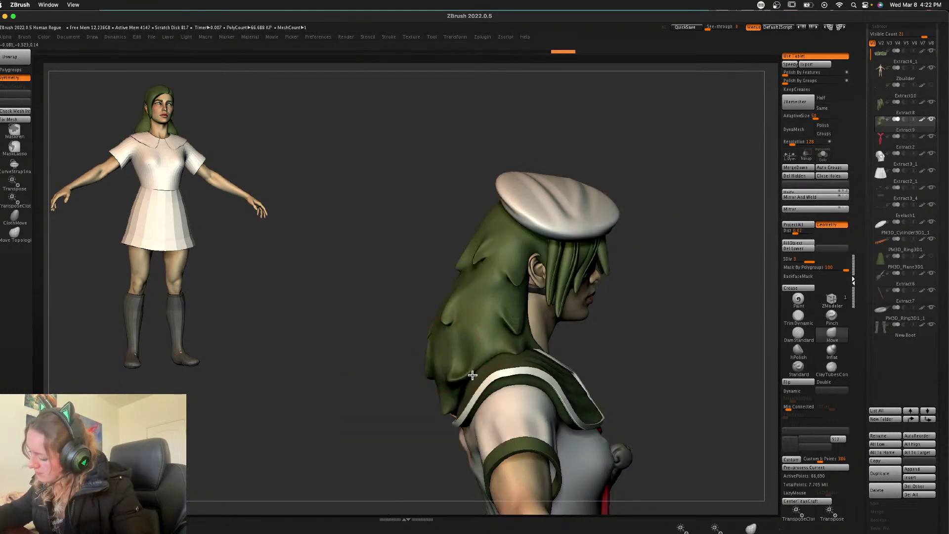
mouse_move(454, 341)
mouse_down()
mouse_move(447, 364)
mouse_move(434, 364)
mouse_move(444, 337)
mouse_up()
key(super+z)
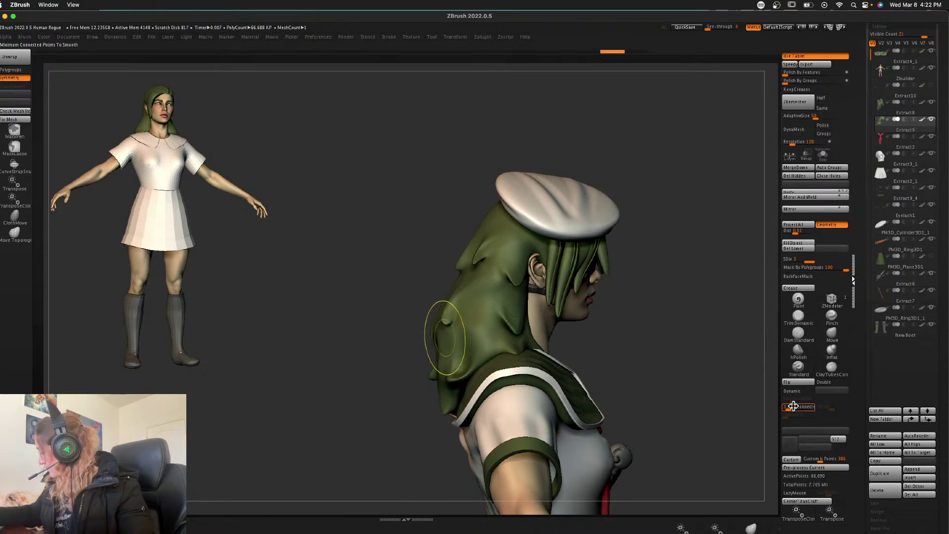
mouse_move(614, 276)
mouse_down()
mouse_move(682, 279)
mouse_move(567, 327)
mouse_up()
shift+drag(428, 365, 424, 379)
mouse_move(466, 388)
mouse_down()
mouse_move(430, 384)
mouse_move(394, 349)
mouse_up()
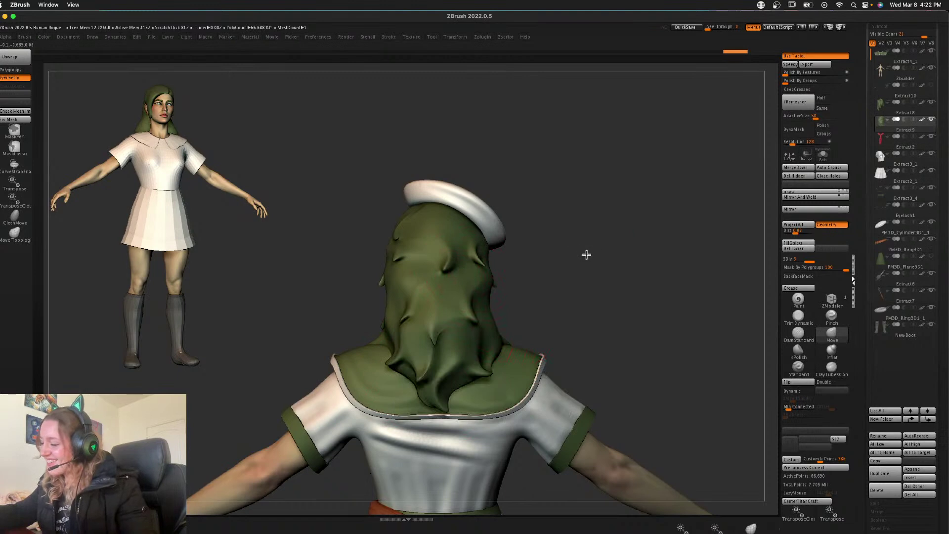
- Fit the top of the back hair beneath the beret and reshape the hair around the ear
drag(586, 255, 606, 251)
drag(426, 200, 418, 193)
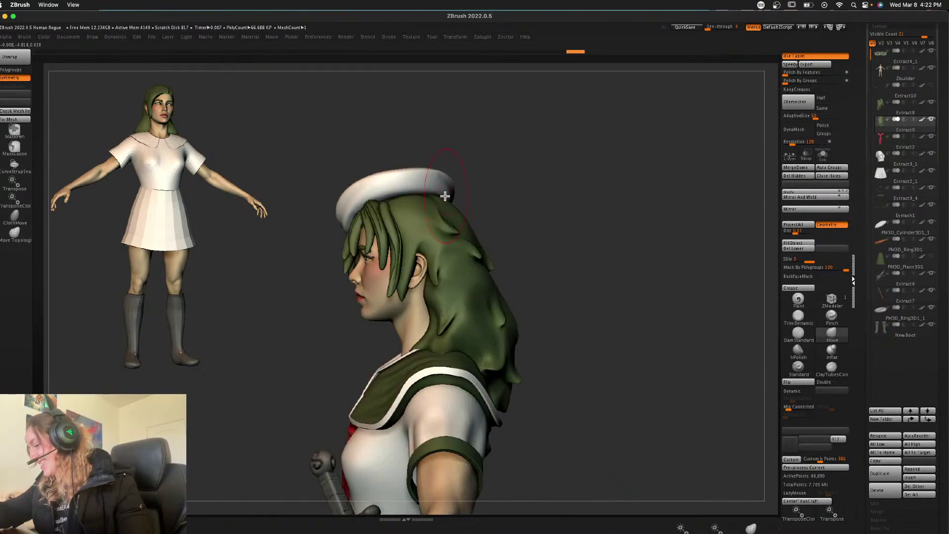
mouse_move(415, 262)
mouse_down()
mouse_move(431, 255)
mouse_move(409, 273)
mouse_up()
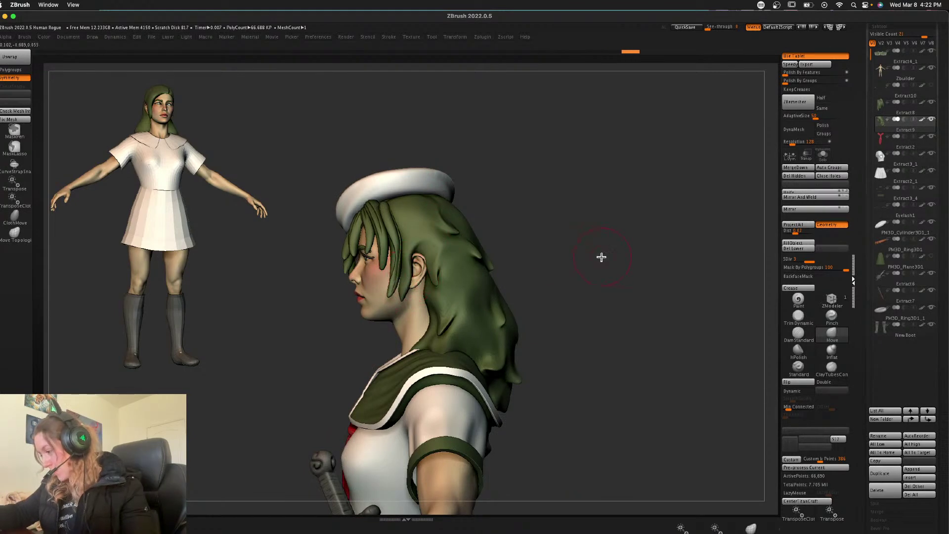
- Compare the red and green versions of the back hair on the full character, returning to green
drag(612, 258, 584, 286)
alt+drag(584, 286, 620, 221)
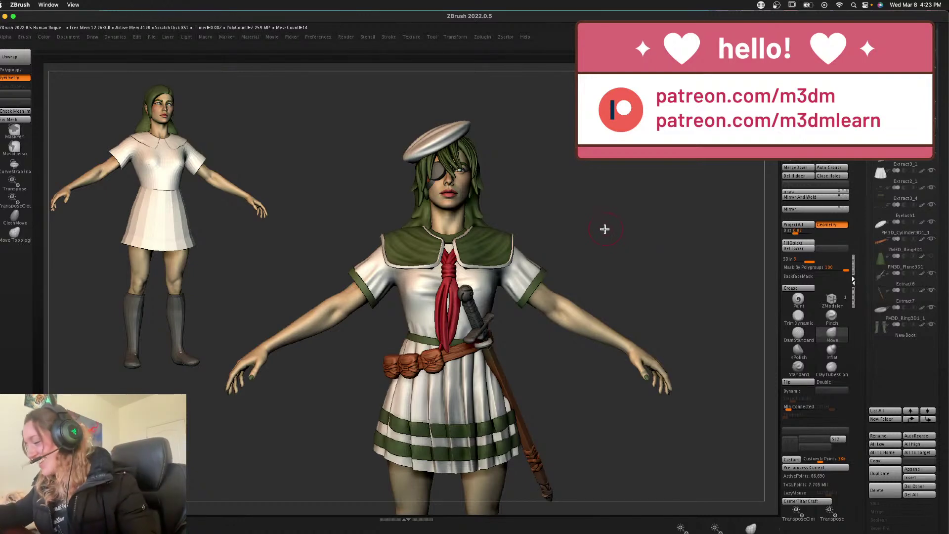
key(super+z)
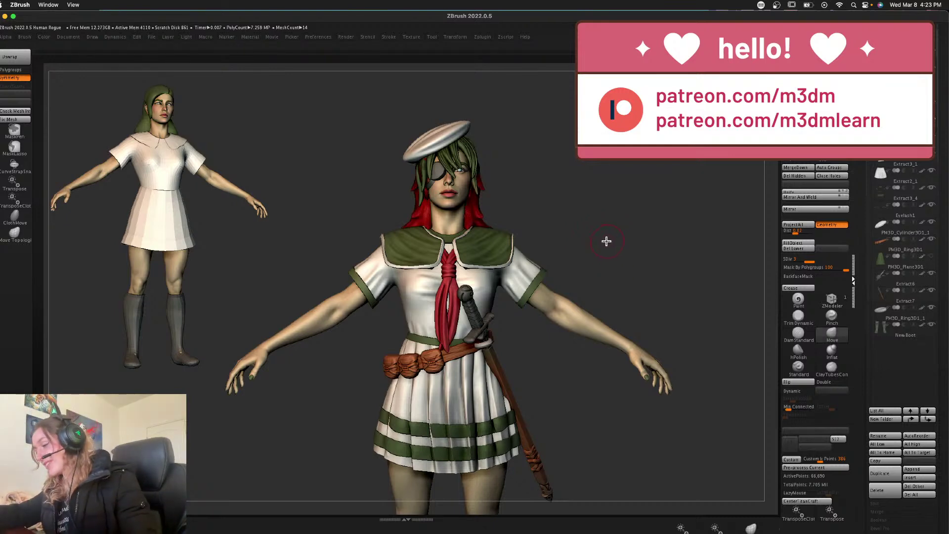
key(space)
key(super+shift+z)
- Move the edge of the back hair around the ear in side view, undoing the first attempt
mouse_move(642, 232)
mouse_down()
mouse_move(634, 230)
mouse_move(659, 230)
mouse_move(580, 333)
mouse_move(568, 335)
mouse_up()
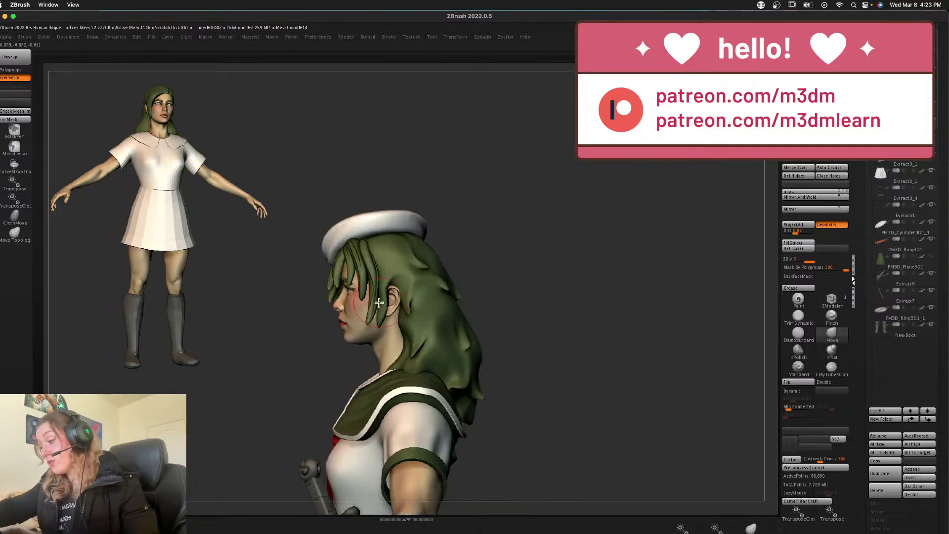
key(space)
drag(379, 303, 402, 290)
key(super+z)
key(space)
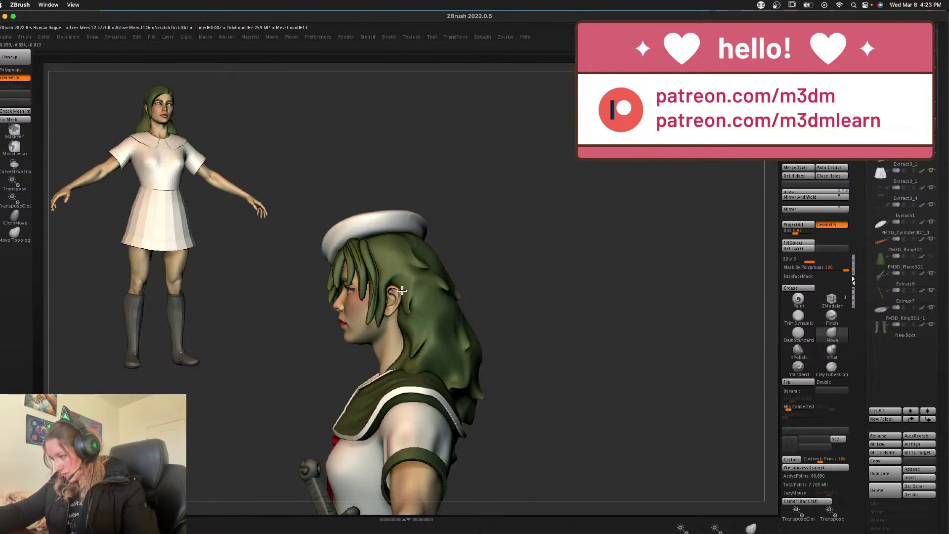
key(space)
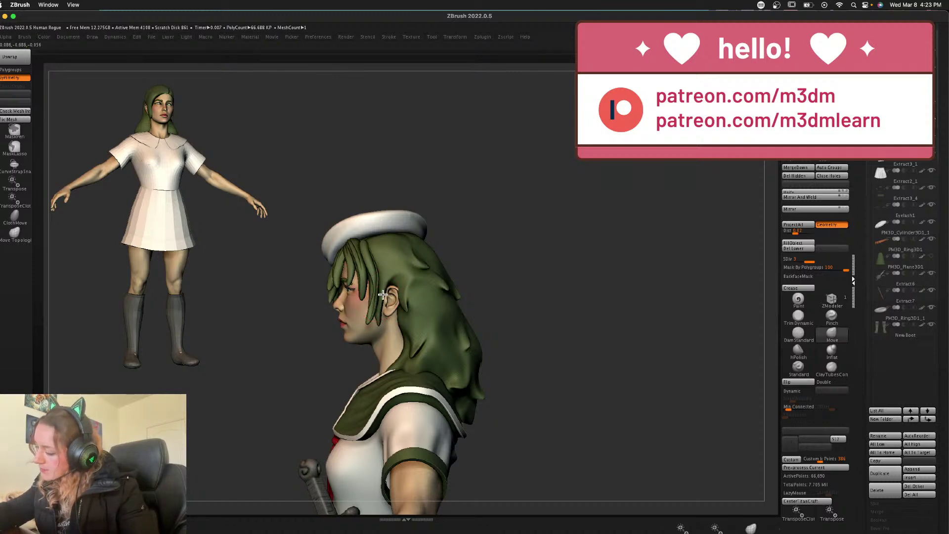
drag(382, 295, 382, 314)
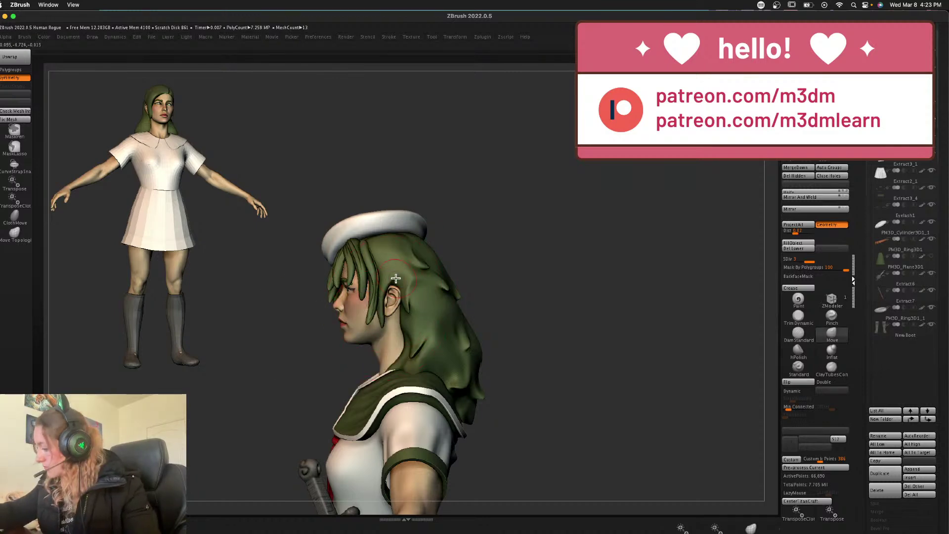
- Switch to a LazyMouse groove brush and carve strand grooves from the beret toward the ear at subdivision level 4
click(837, 332)
click(646, 501)
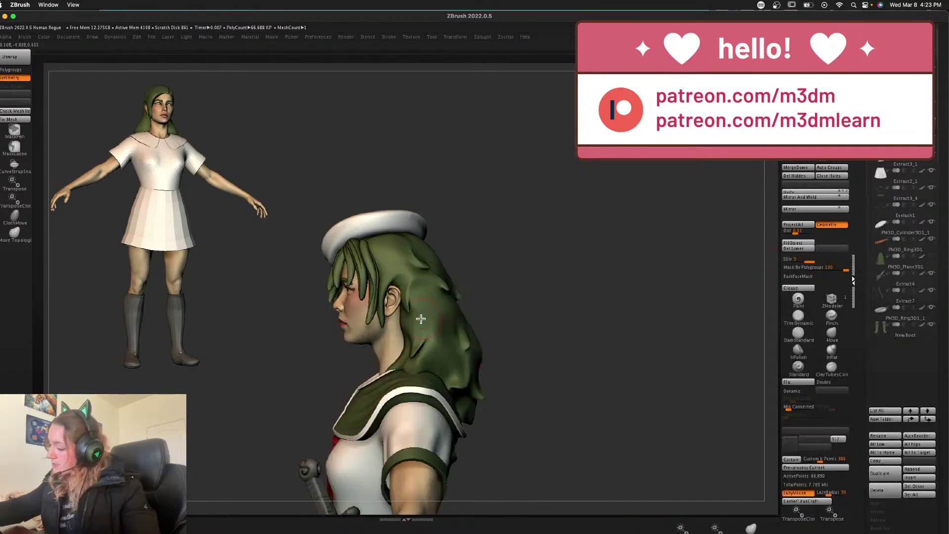
key(space)
ctrl+right_drag(502, 232, 500, 257)
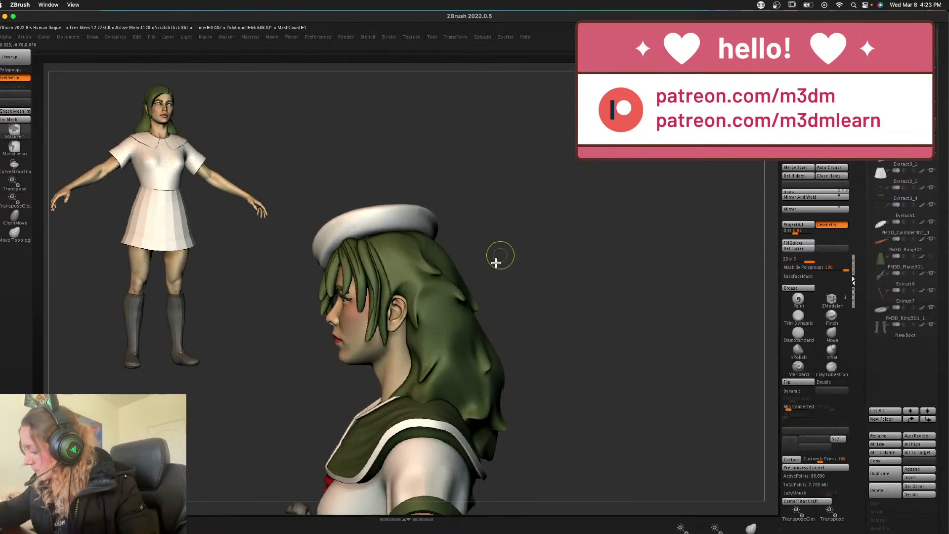
drag(369, 243, 375, 335)
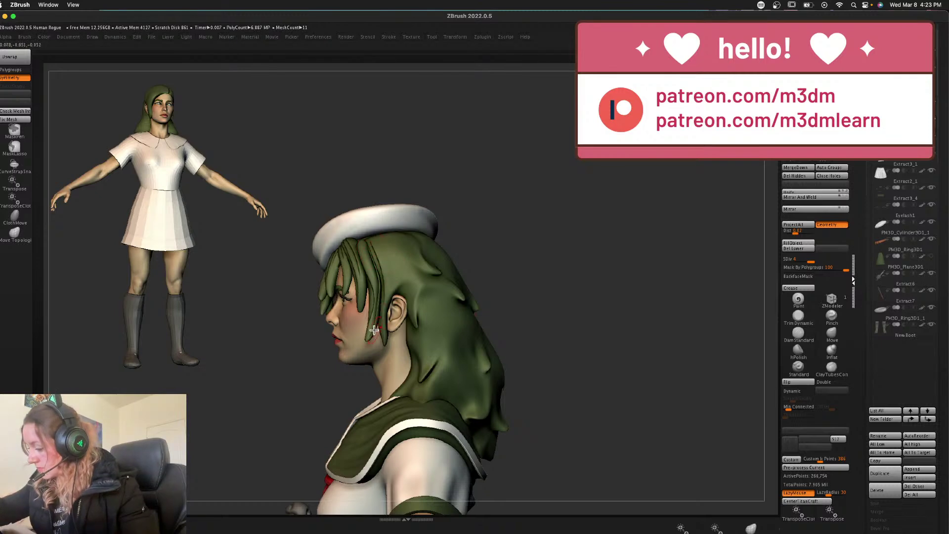
key(ctrl+z)
drag(371, 245, 388, 361)
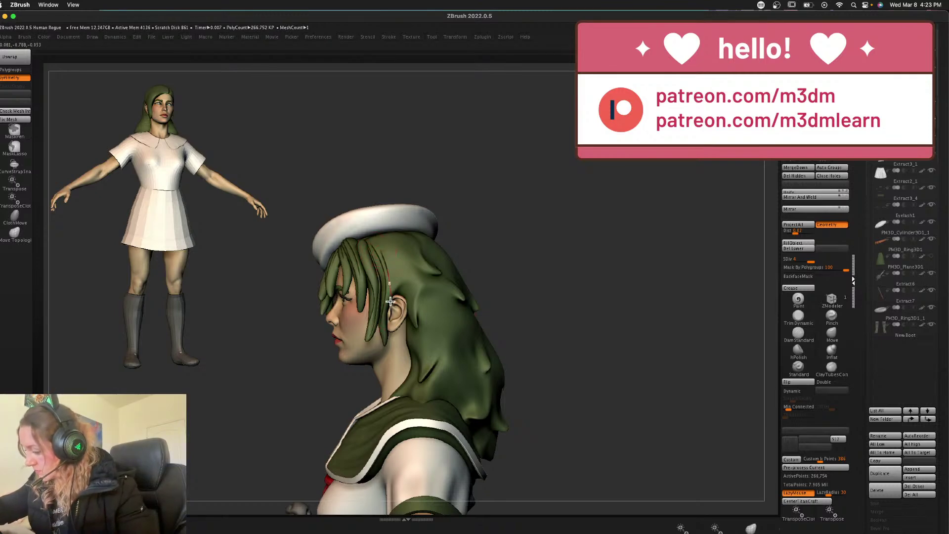
drag(381, 241, 399, 298)
drag(388, 239, 409, 271)
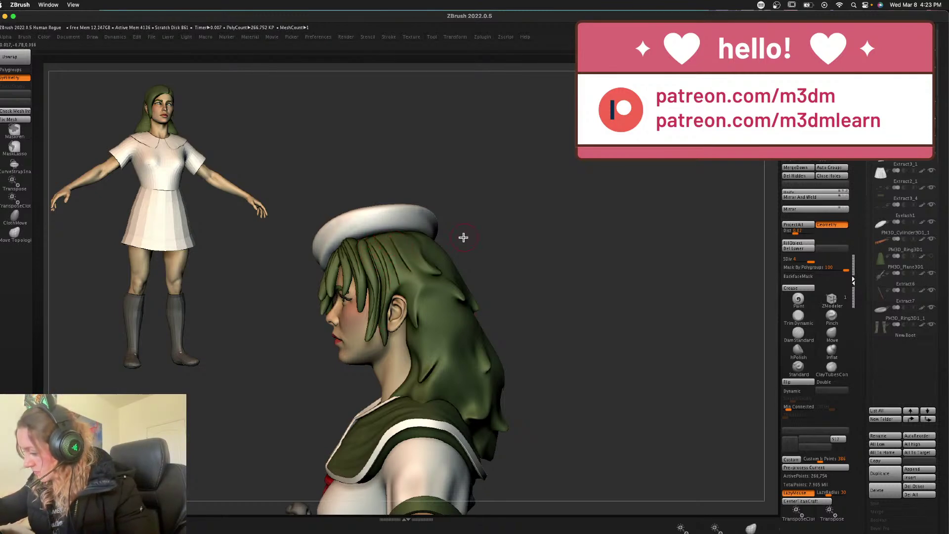
- Undo the last groove and carve new strand grooves from the beret's edge down behind the ear
mouse_move(464, 237)
mouse_down()
mouse_move(440, 243)
mouse_move(431, 276)
mouse_up()
key(ctrl+z)
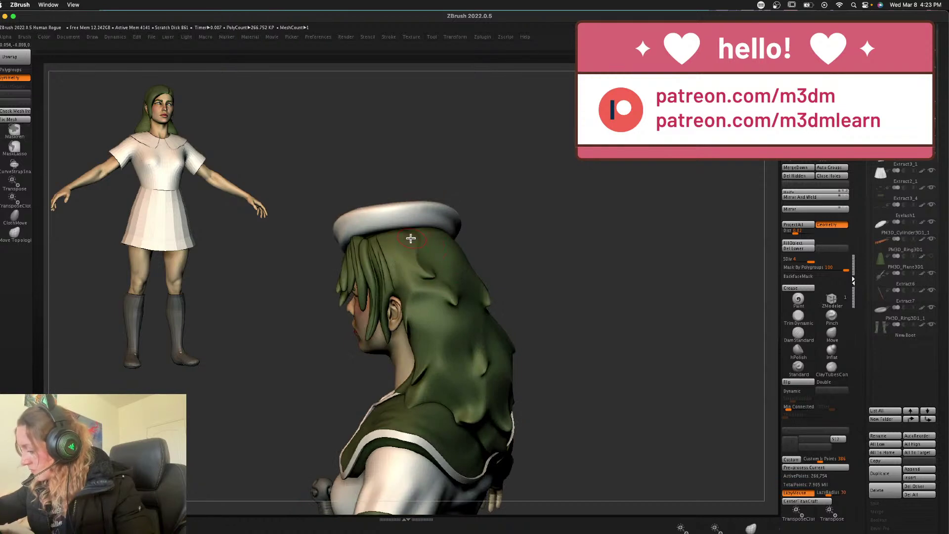
drag(403, 239, 439, 282)
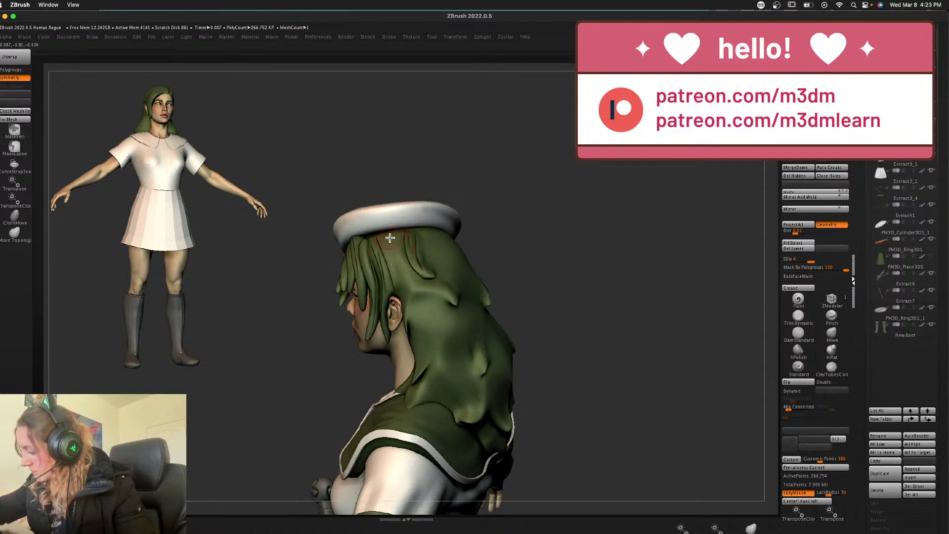
drag(413, 242, 417, 338)
drag(540, 229, 499, 231)
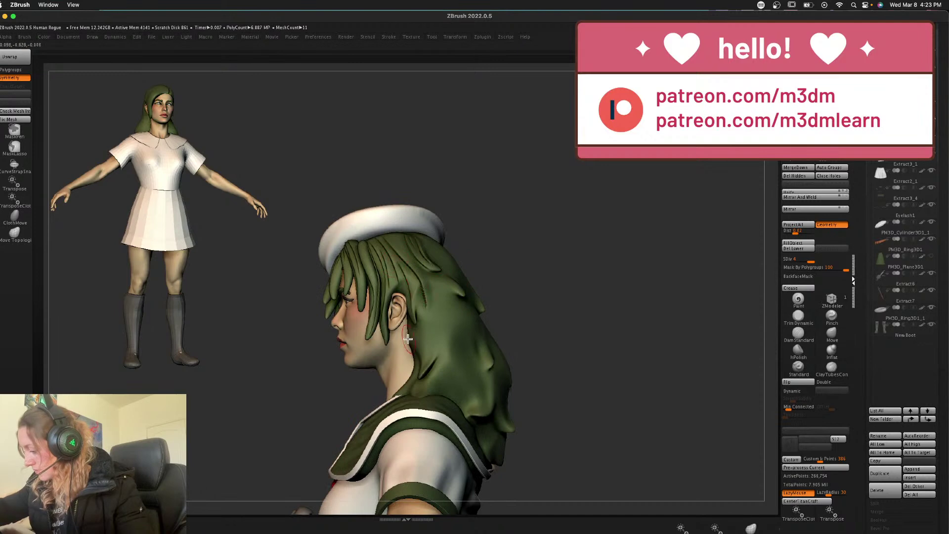
- Try a long groove down the hair behind the ear, undo it and subdivide the back hair to level 5
mouse_move(422, 271)
mouse_down()
mouse_move(437, 320)
mouse_move(439, 392)
mouse_up()
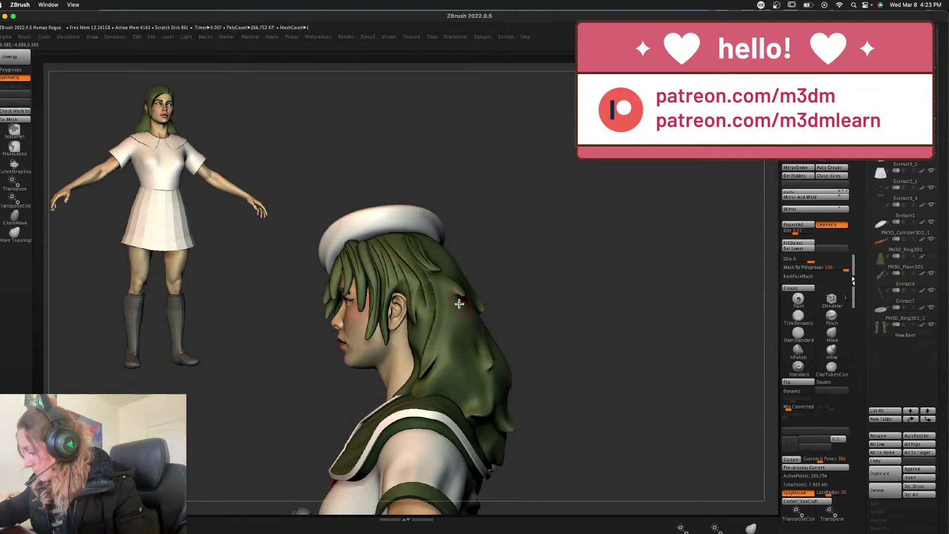
key(ctrl+z)
key(ctrl+d)
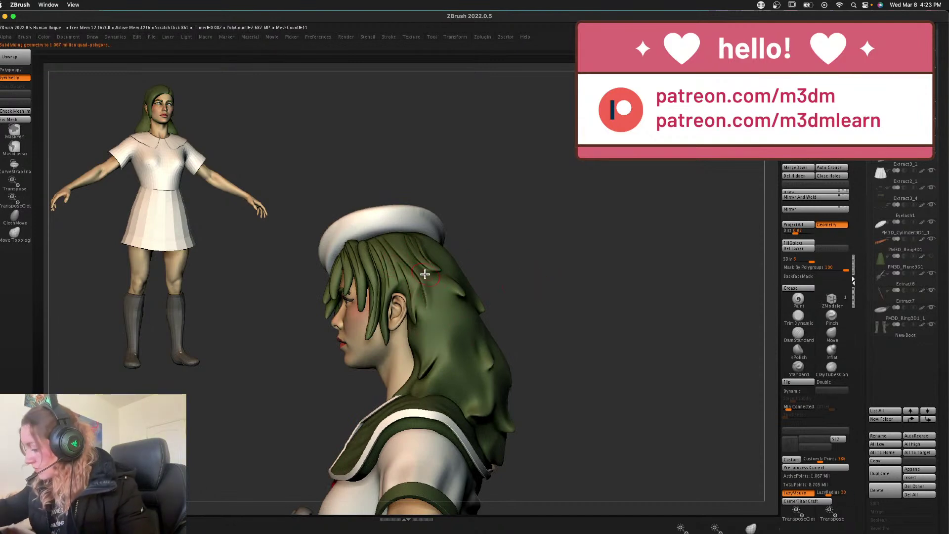
key(space)
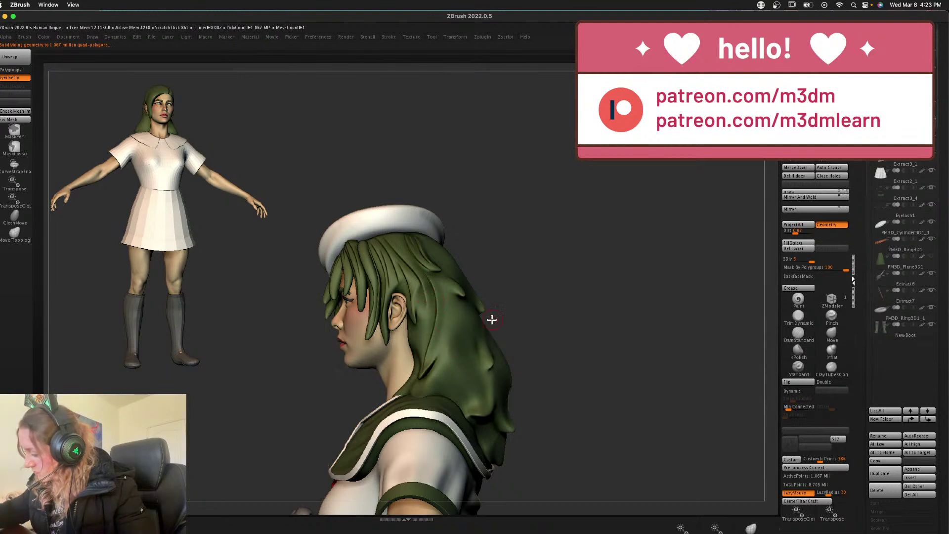
- Carve long strand grooves down the back of the hair, from the hat's edge toward mid-back
mouse_move(546, 279)
mouse_down()
mouse_move(576, 263)
mouse_move(637, 264)
mouse_move(502, 243)
mouse_move(521, 321)
mouse_up()
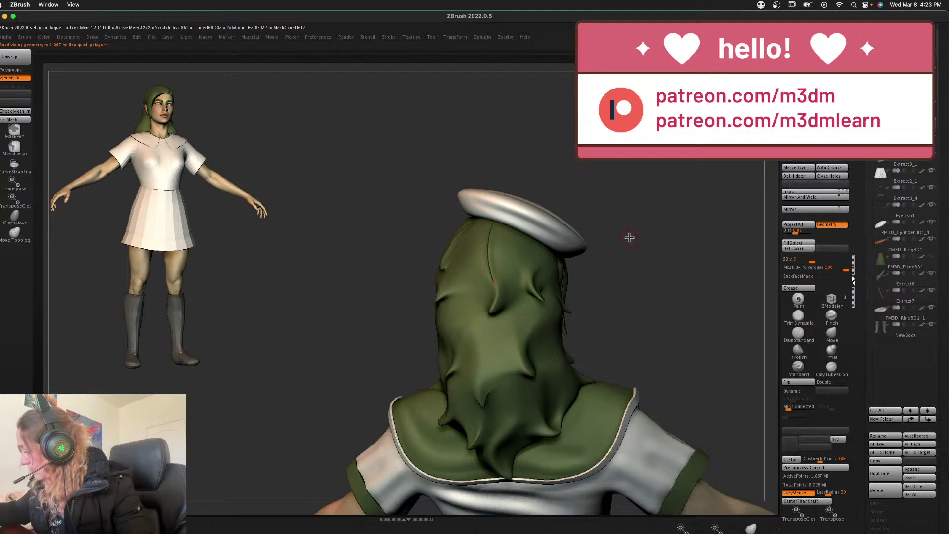
drag(489, 220, 484, 320)
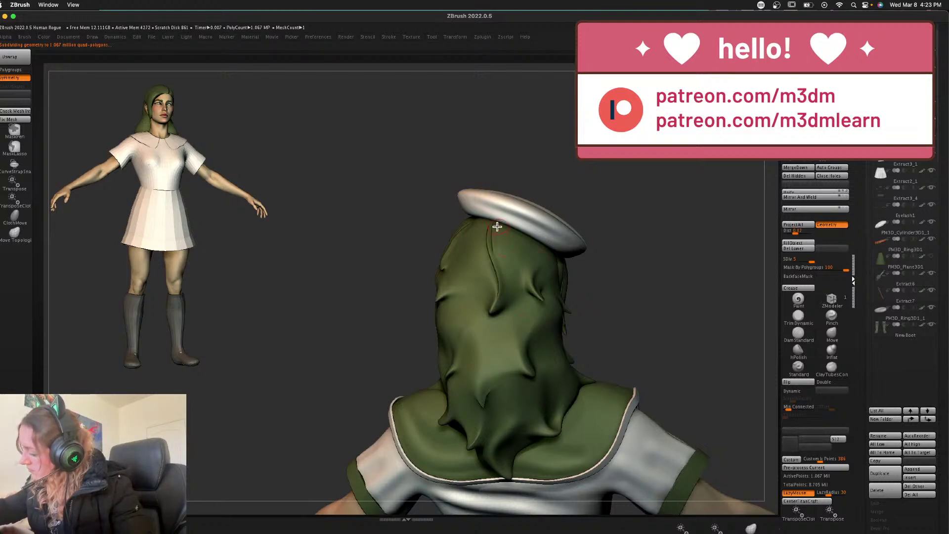
drag(497, 226, 506, 333)
drag(524, 232, 531, 303)
drag(648, 247, 655, 250)
alt+drag(653, 212, 650, 168)
drag(483, 205, 462, 326)
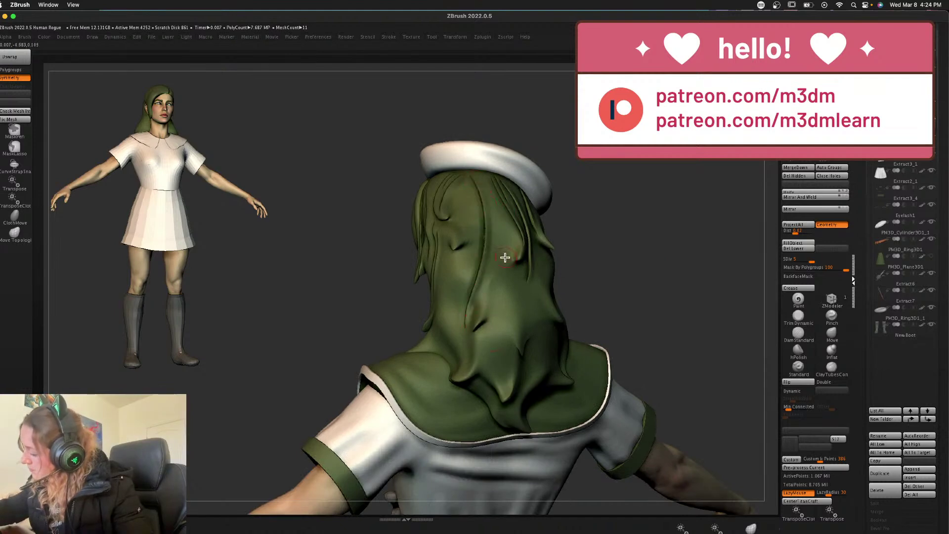
mouse_move(479, 177)
mouse_down()
mouse_move(489, 218)
mouse_move(447, 339)
mouse_up()
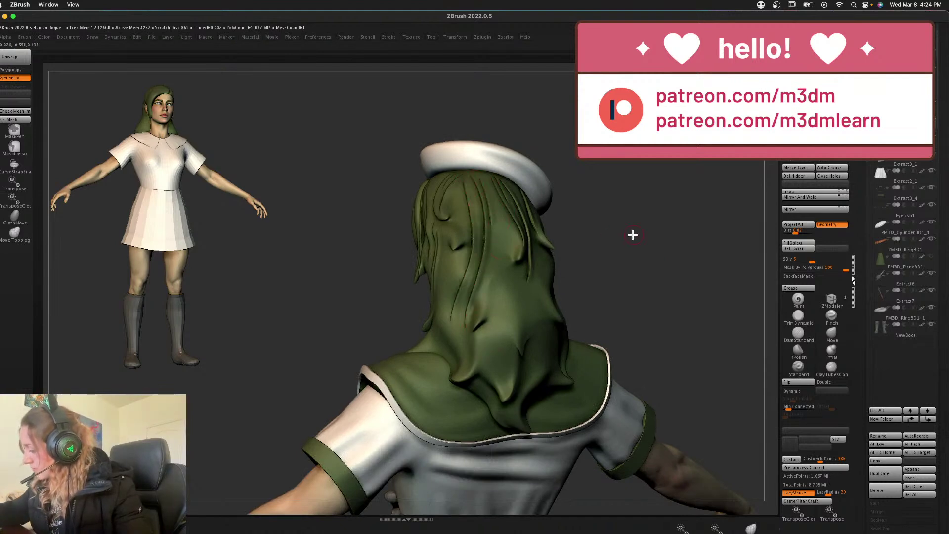
- Carve curved strand grooves around the small locks at the left back of the head, undoing the unwanted strokes
drag(631, 235, 624, 230)
key(super+z)
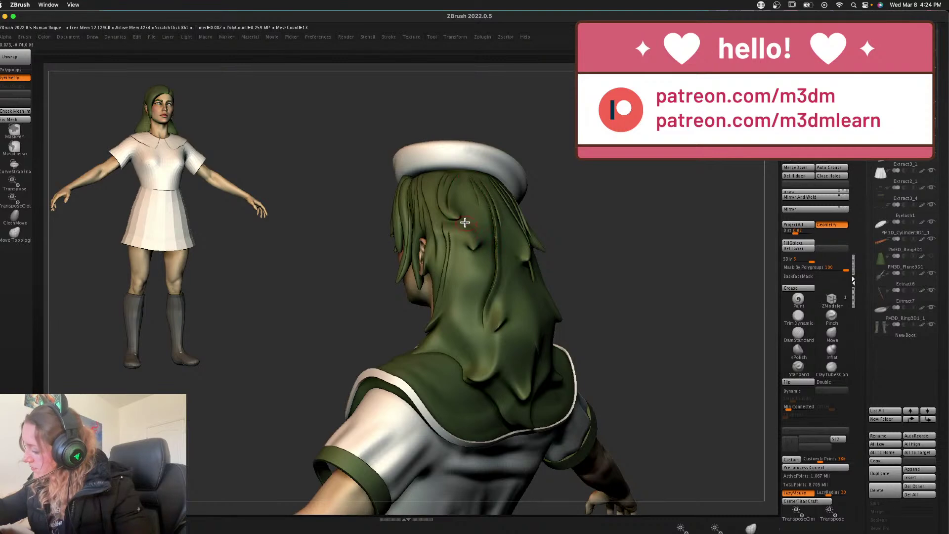
key(super+z)
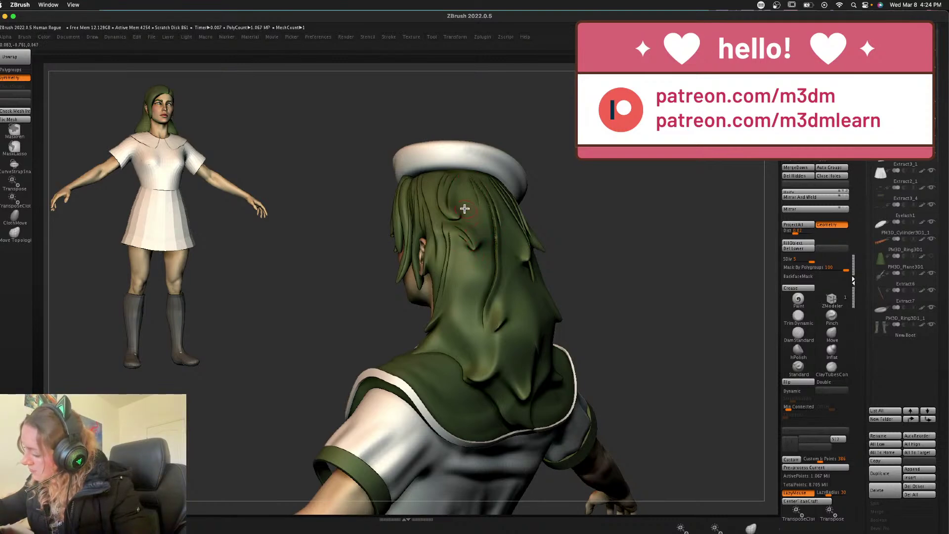
drag(464, 208, 475, 271)
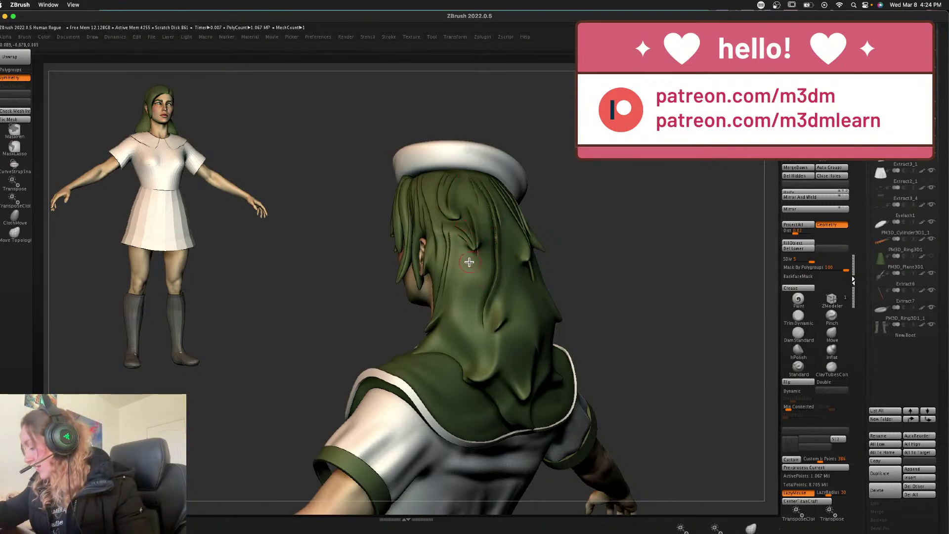
key(super+z)
- Carve long wavy grooves down the left side of the hair, from behind the ear toward the collar
mouse_move(631, 240)
mouse_down()
mouse_move(473, 297)
mouse_move(484, 336)
mouse_up()
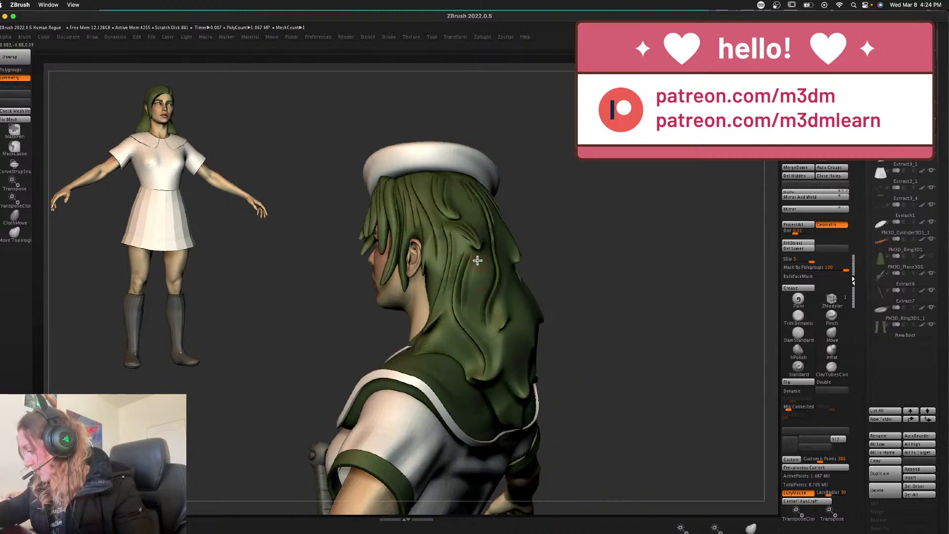
drag(601, 284, 413, 354)
drag(577, 284, 591, 289)
- Isolate the hair in Solo mode and carve strand grooves into the left-side locks around the face opening
click(821, 164)
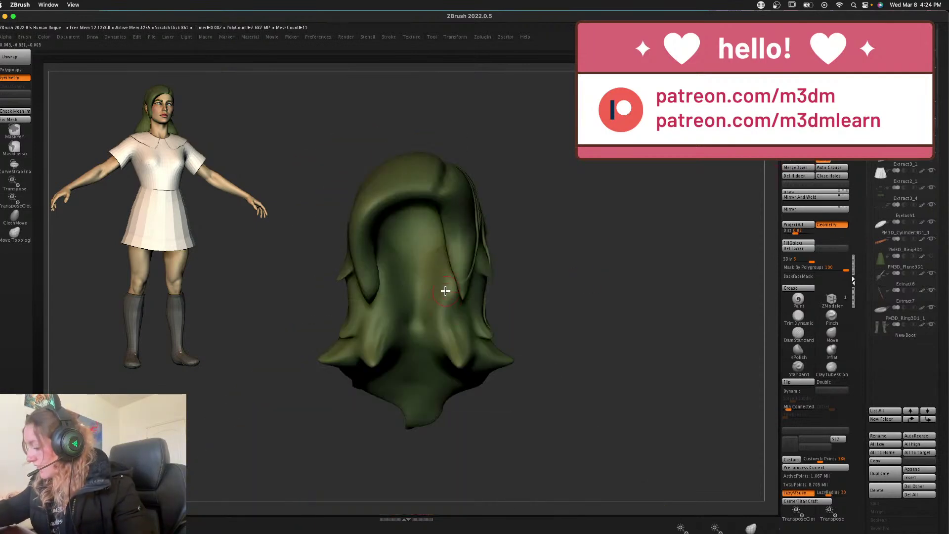
click(823, 162)
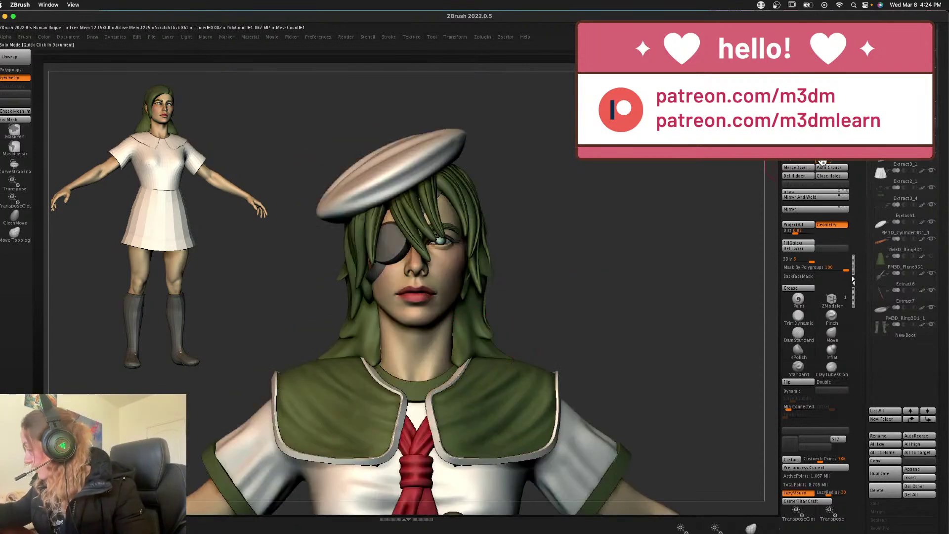
click(822, 163)
mouse_move(447, 285)
mouse_down()
mouse_move(458, 368)
mouse_move(446, 339)
mouse_move(467, 361)
mouse_up()
drag(562, 267, 560, 266)
drag(464, 290, 480, 353)
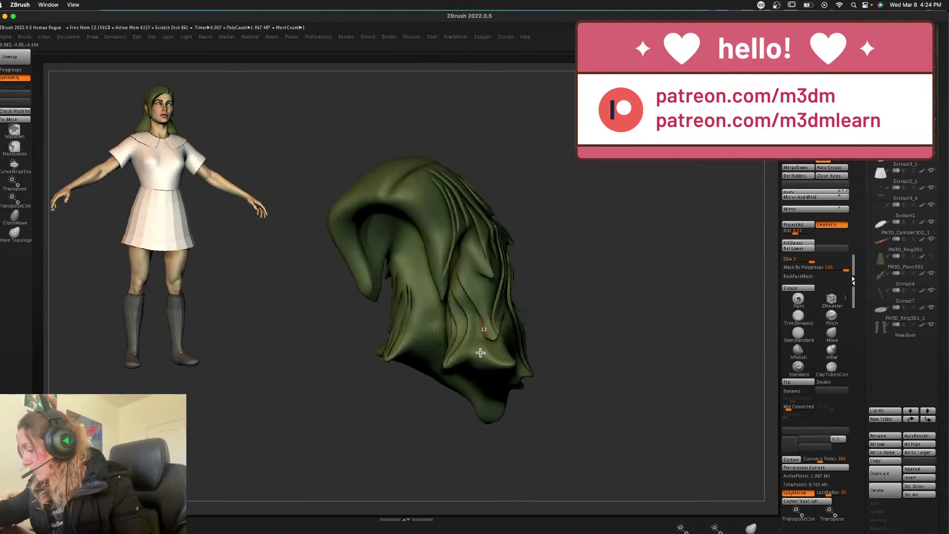
mouse_move(459, 252)
mouse_down()
mouse_move(479, 273)
mouse_move(477, 264)
mouse_up()
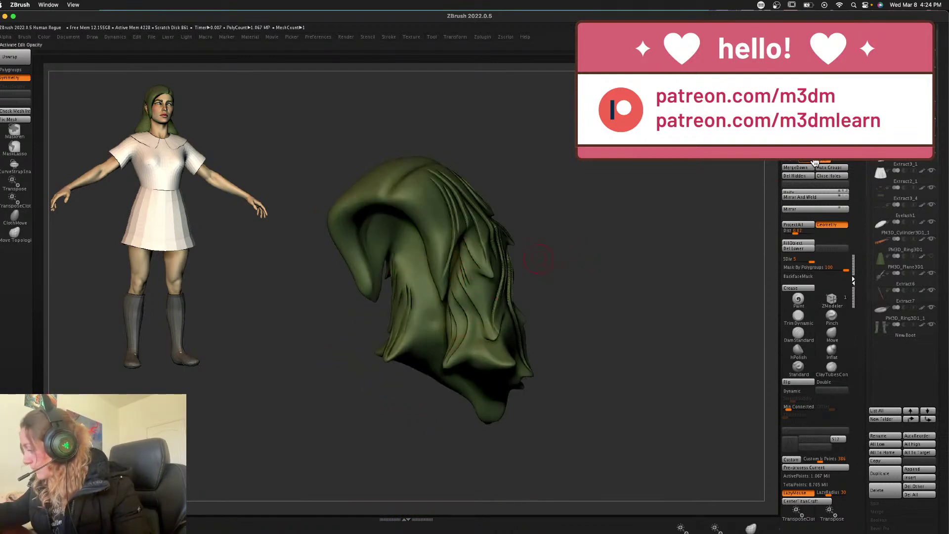
- Leave Solo mode and carve grooves into the lower left-side locks above the collar
click(822, 164)
drag(474, 325, 525, 356)
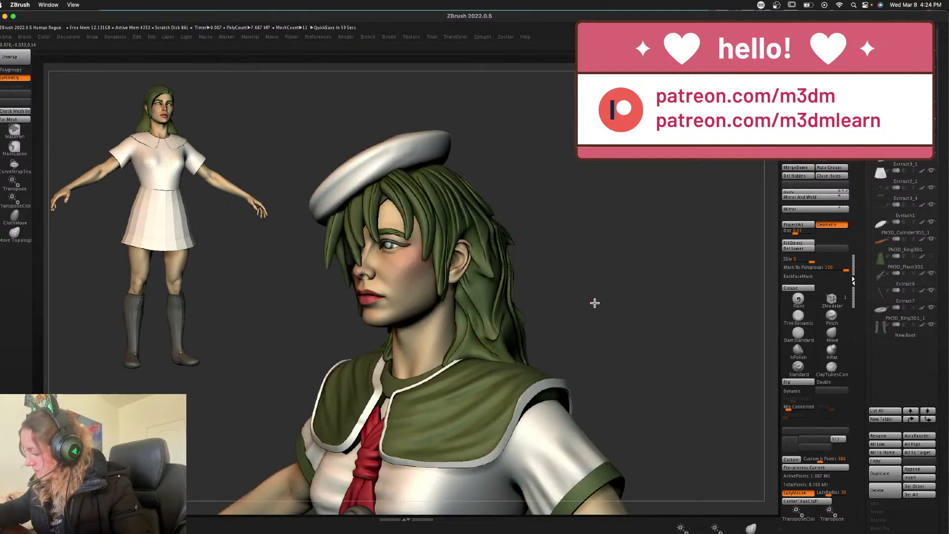
drag(595, 302, 534, 318)
- Carve grooves that separate the locks behind and below the character's right ear
drag(620, 293, 633, 308)
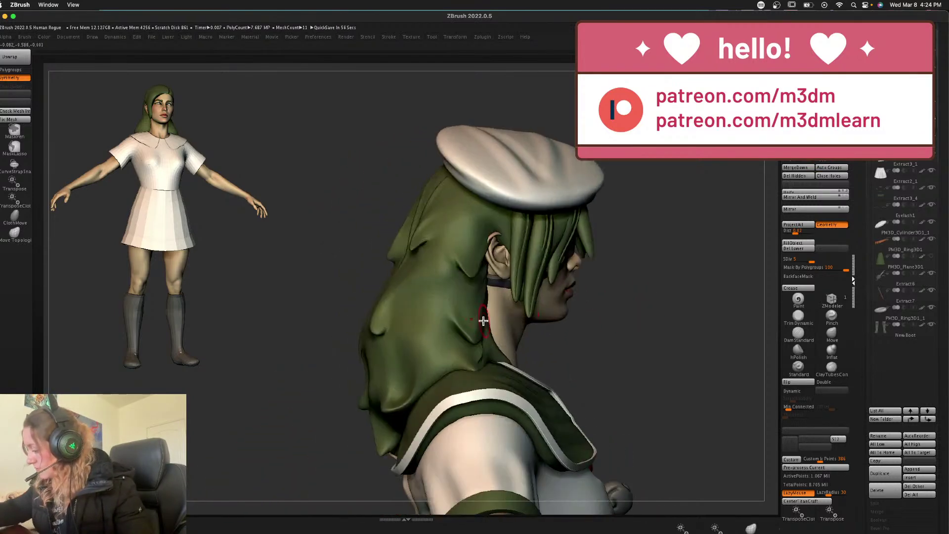
mouse_move(448, 272)
mouse_down()
mouse_move(472, 343)
mouse_move(460, 307)
mouse_up()
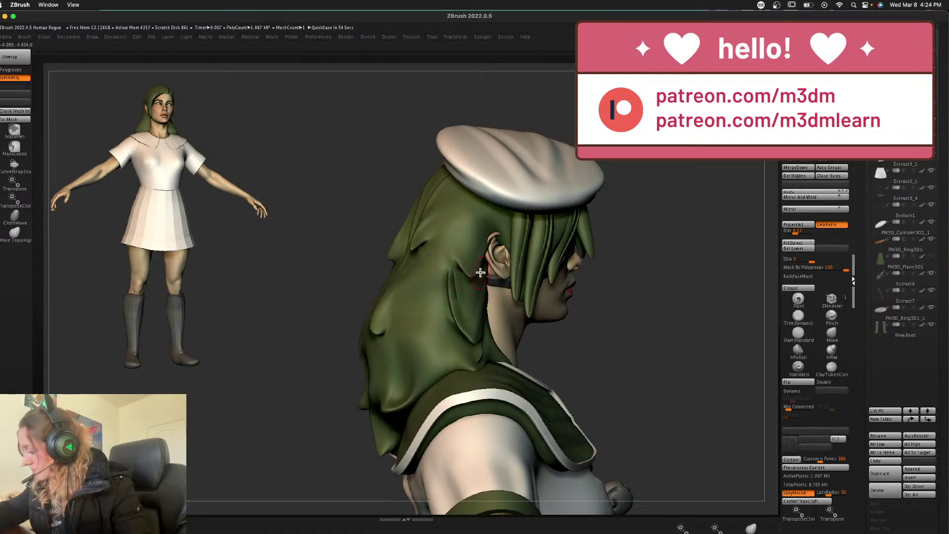
drag(481, 273, 475, 322)
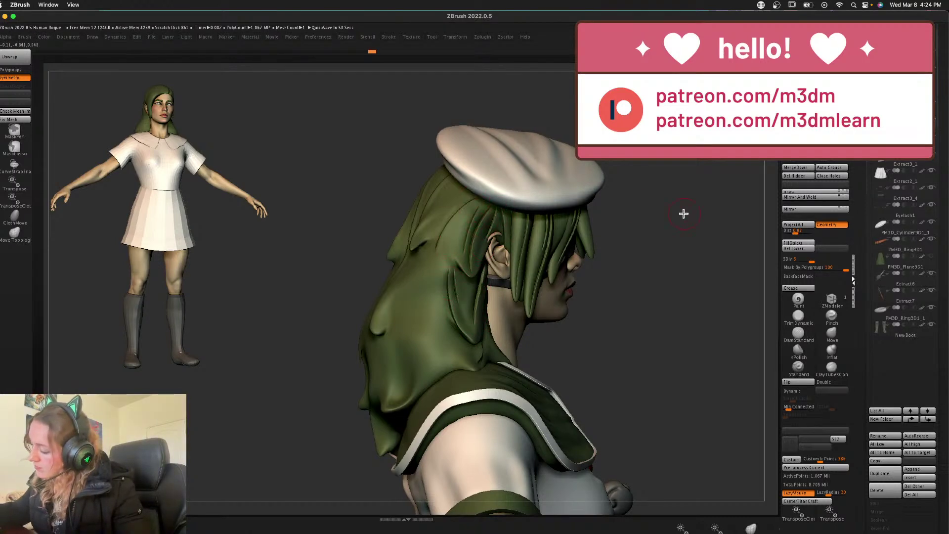
- Carve grooves from under the hat down the right back of the hair, undoing and redrawing strokes that miss
drag(682, 212, 645, 210)
key(ctrl+z)
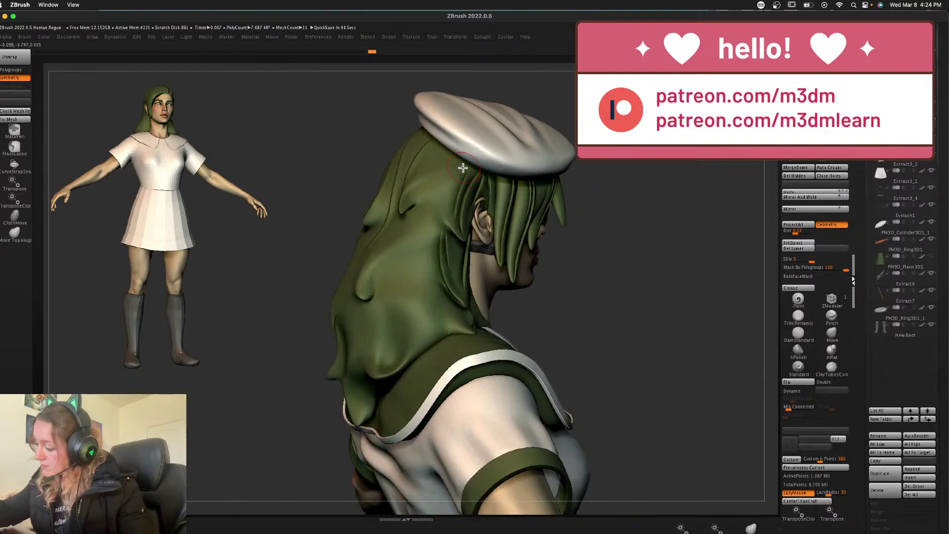
drag(462, 167, 439, 320)
key(ctrl+z)
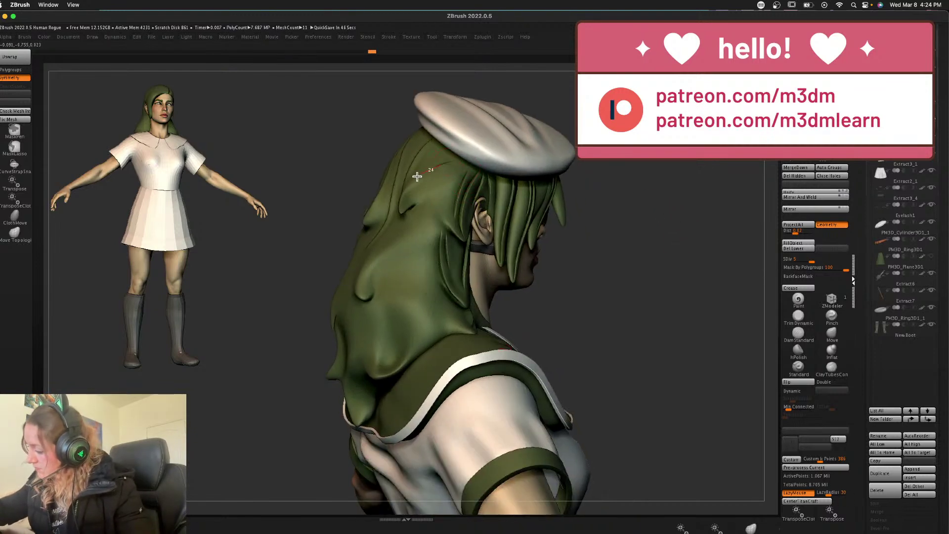
drag(674, 184, 559, 186)
mouse_move(449, 165)
mouse_down()
mouse_move(409, 229)
mouse_move(384, 312)
mouse_up()
drag(390, 252, 374, 289)
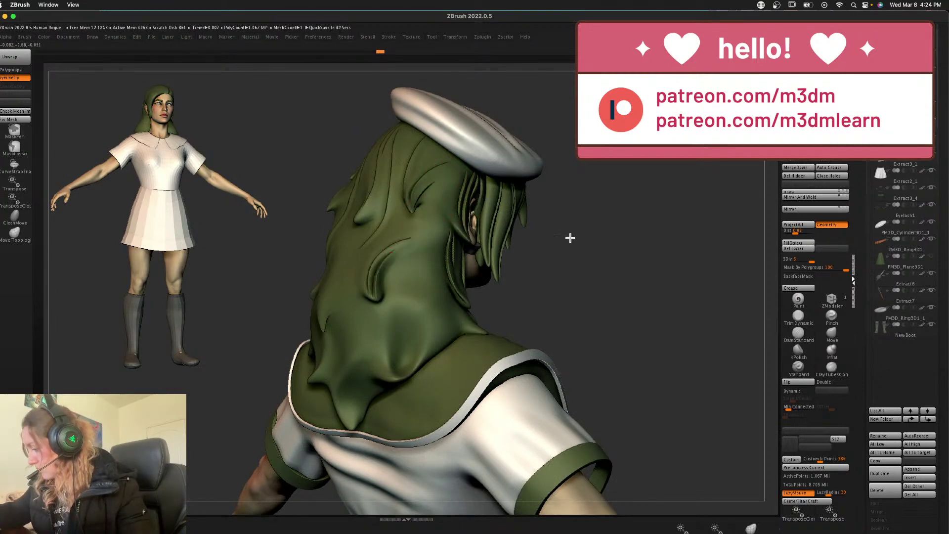
- Redraw the groove along the curled lock at the right middle of the back hair
drag(570, 237, 541, 244)
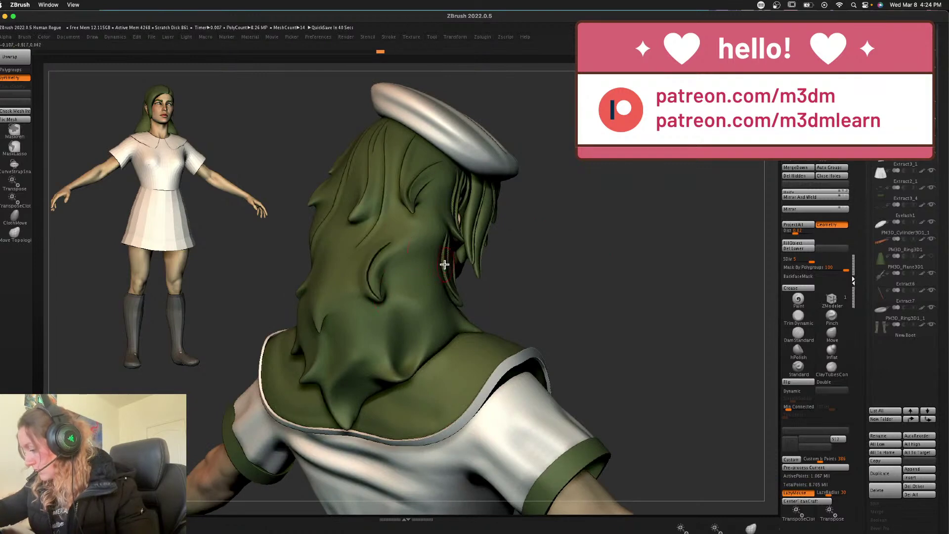
drag(372, 286, 391, 254)
key(super+z)
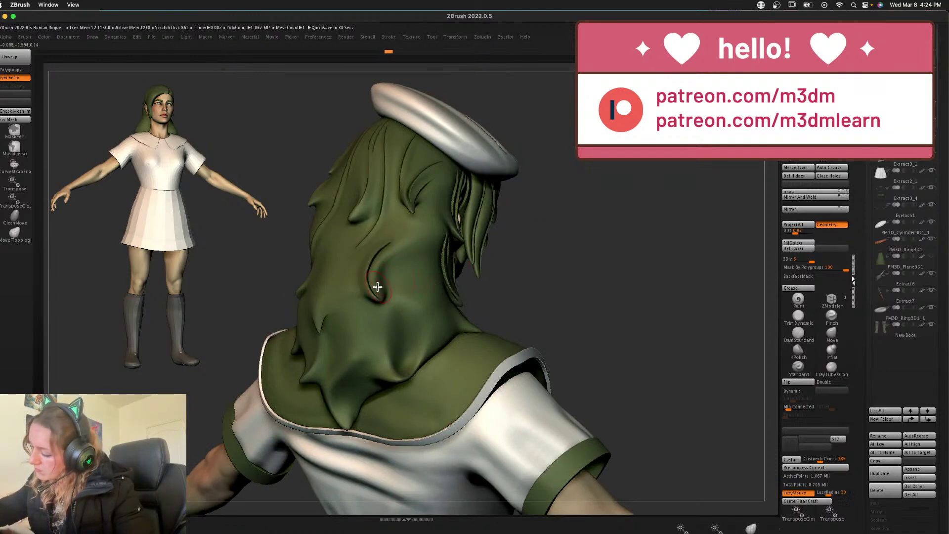
drag(377, 286, 400, 252)
- Carve grooves upward from the tip of the central lock at mid-back, undoing a stray stroke
mouse_move(608, 241)
mouse_down()
mouse_move(618, 254)
mouse_move(440, 286)
mouse_up()
mouse_move(362, 328)
mouse_down()
mouse_move(384, 239)
mouse_move(363, 335)
mouse_move(371, 244)
mouse_move(361, 327)
mouse_up()
key(super+z)
key(l)
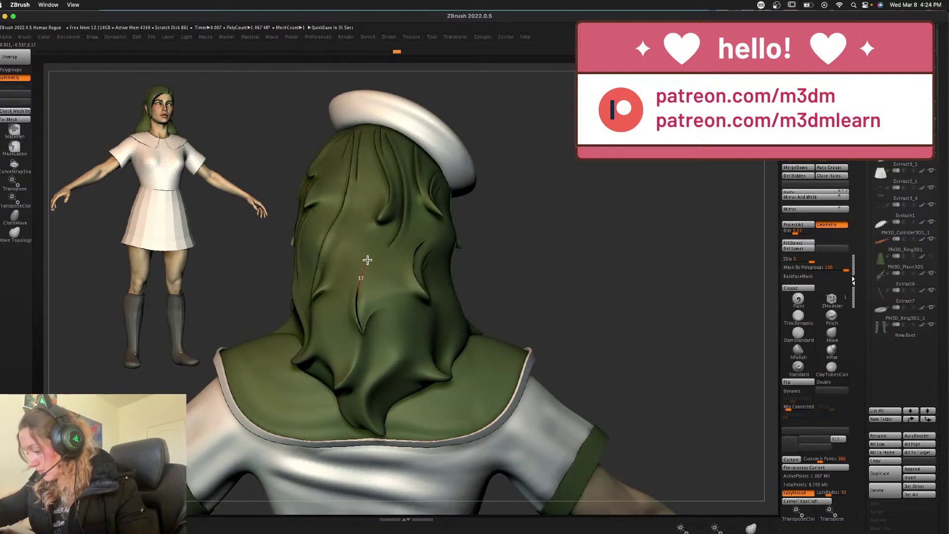
- Carve curved grooves upward from the pointed hair ends at the bottom center and lower right of the back
drag(382, 433, 376, 326)
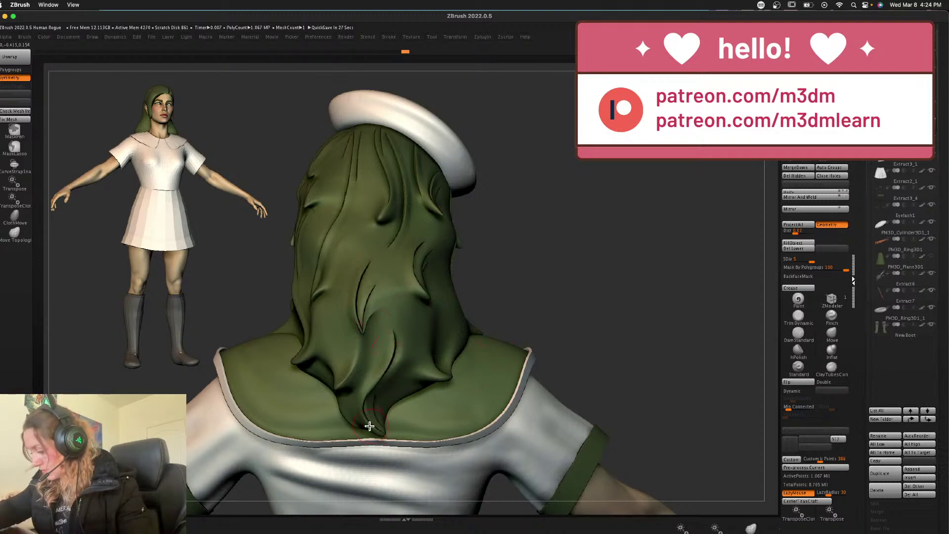
drag(369, 426, 364, 338)
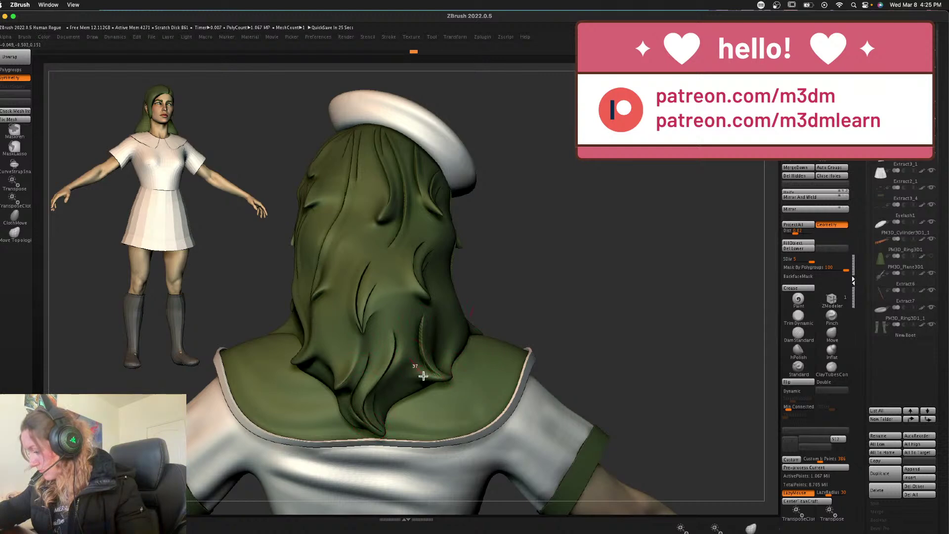
mouse_move(451, 376)
mouse_down()
mouse_move(421, 322)
mouse_move(446, 381)
mouse_up()
key(ctrl+z)
drag(413, 343, 455, 385)
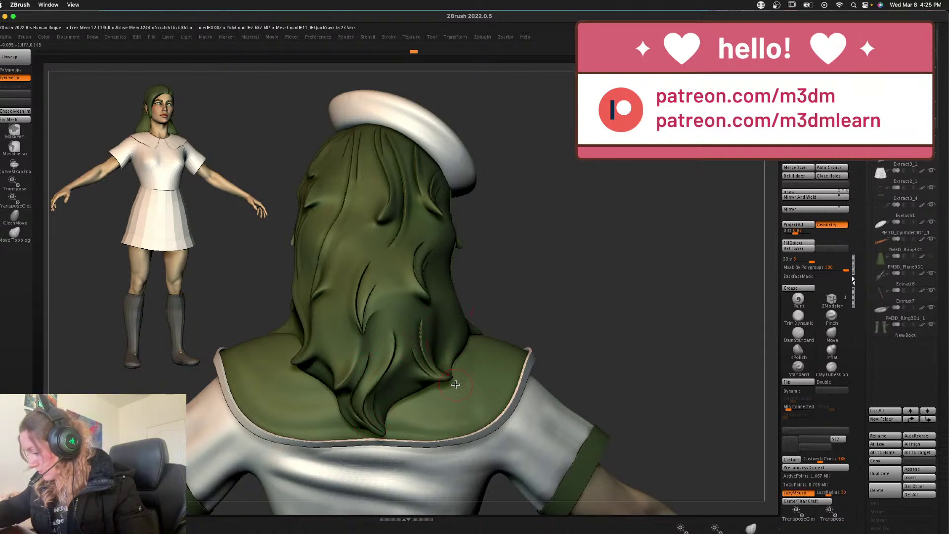
- Carve grooves into the tips of the lower left back locks resting over the collar
drag(543, 304, 341, 366)
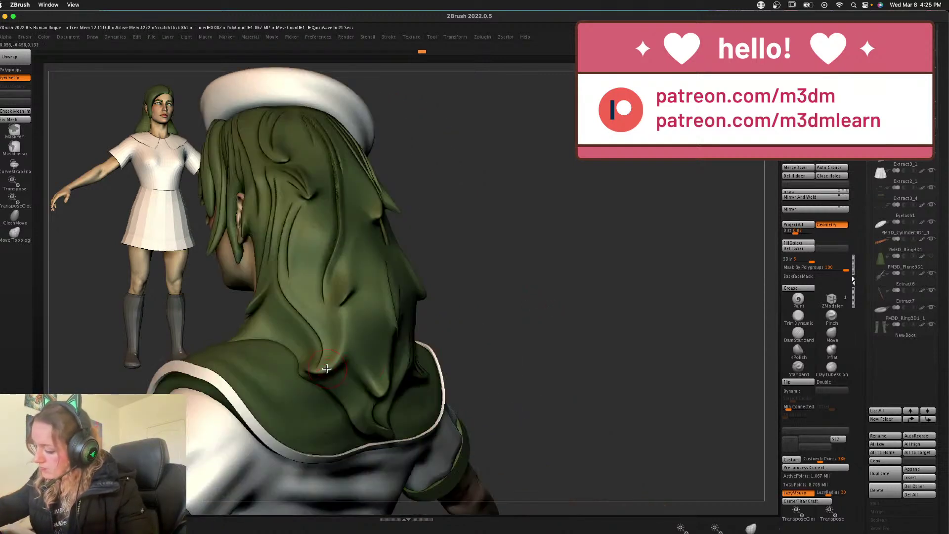
drag(382, 390, 375, 329)
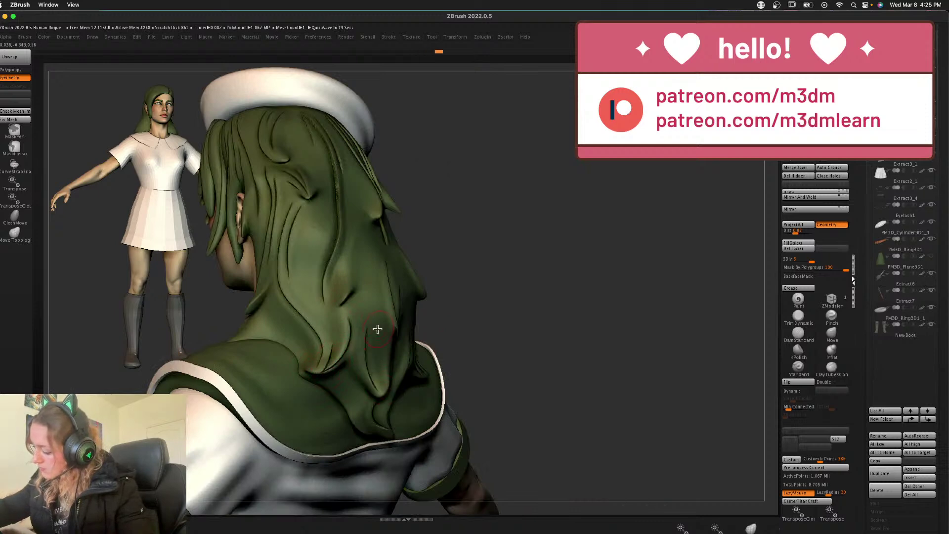
drag(376, 388, 382, 330)
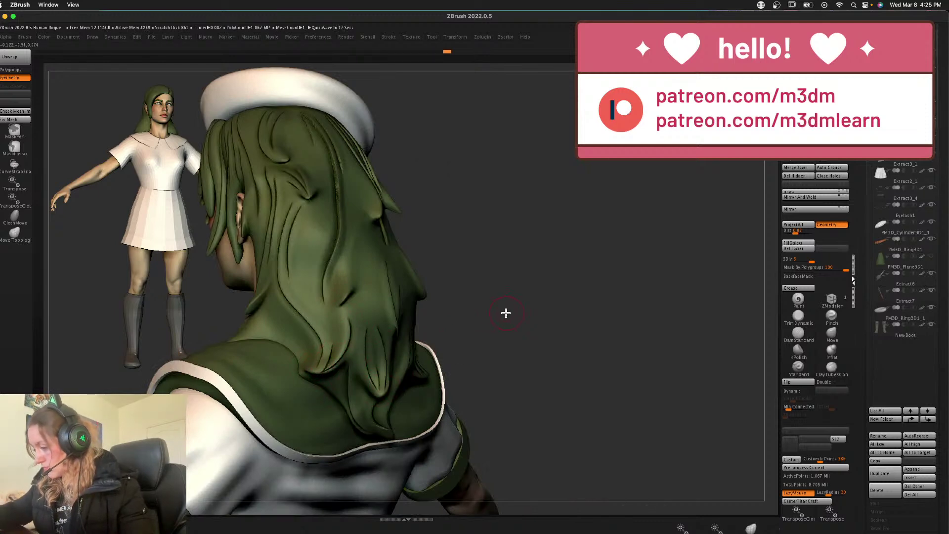
- Carve grooves into the left-side lock at the base of the neck and the strands above the ear
drag(504, 312, 470, 324)
drag(429, 273, 458, 284)
drag(251, 350, 271, 298)
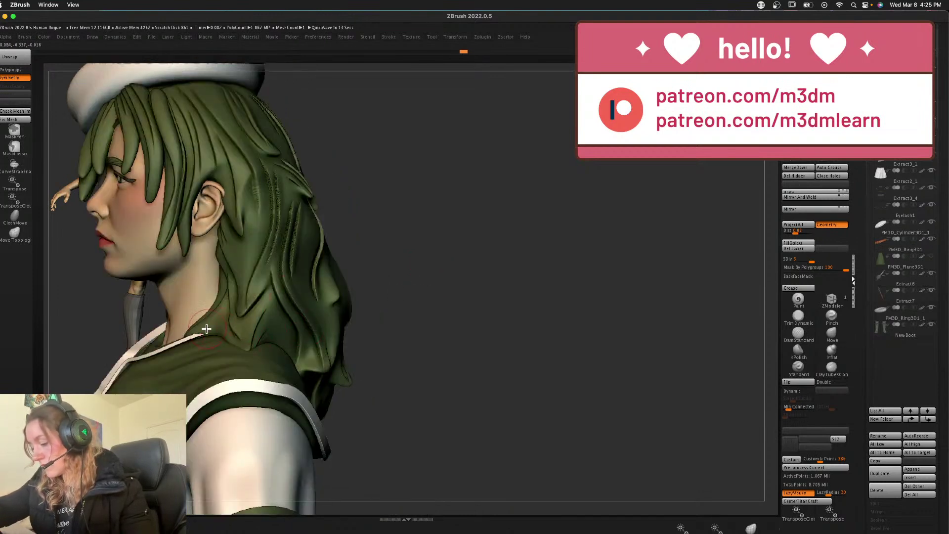
mouse_move(369, 265)
mouse_down()
mouse_move(494, 252)
mouse_move(314, 234)
mouse_up()
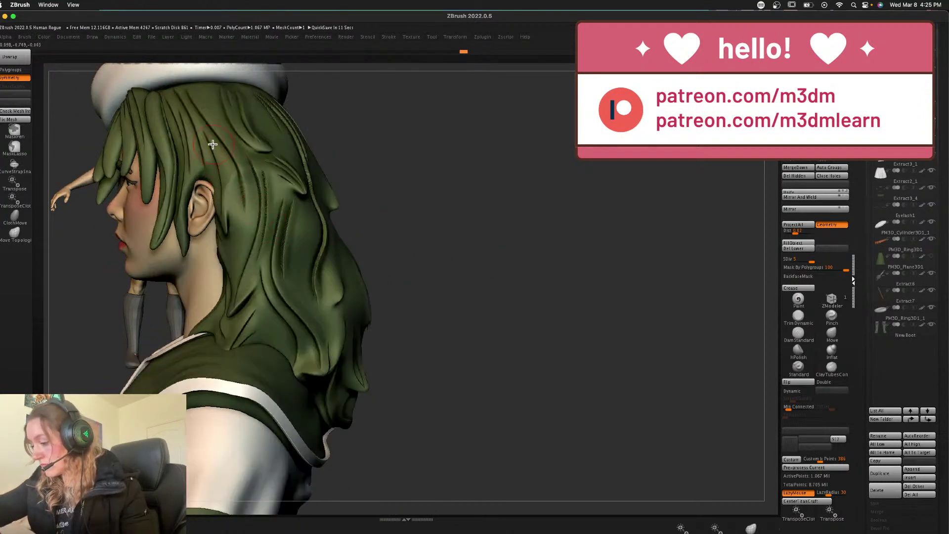
- Carve additional long grooves from the crown down the center back of the hair
mouse_move(444, 198)
mouse_down()
mouse_move(527, 193)
mouse_move(663, 324)
mouse_up()
drag(338, 179, 360, 260)
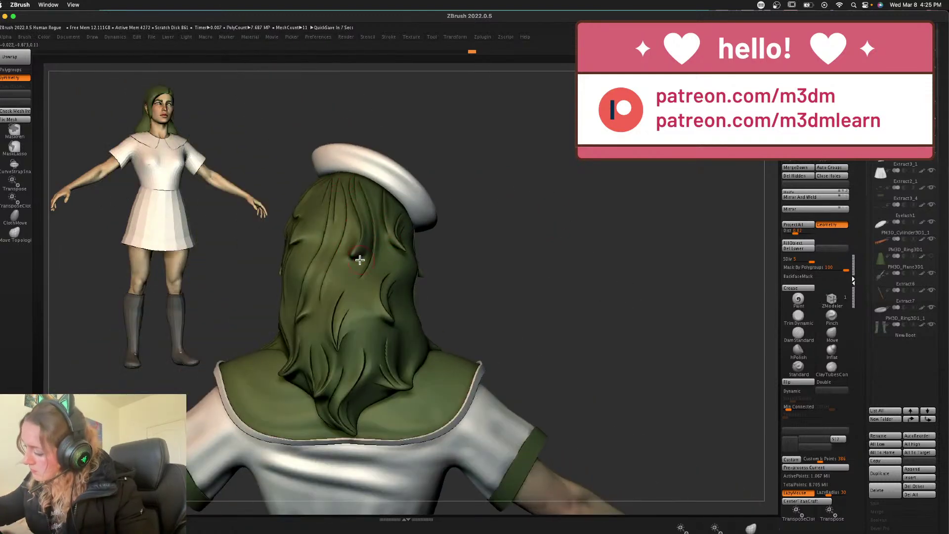
drag(352, 217, 322, 305)
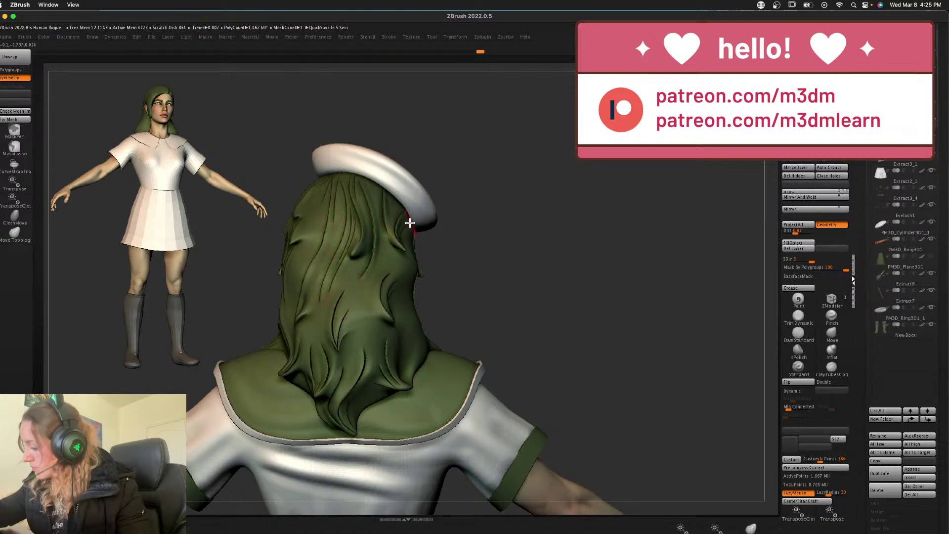
- Refine the strand grooves across the left back and right back of the hair
drag(442, 225, 517, 221)
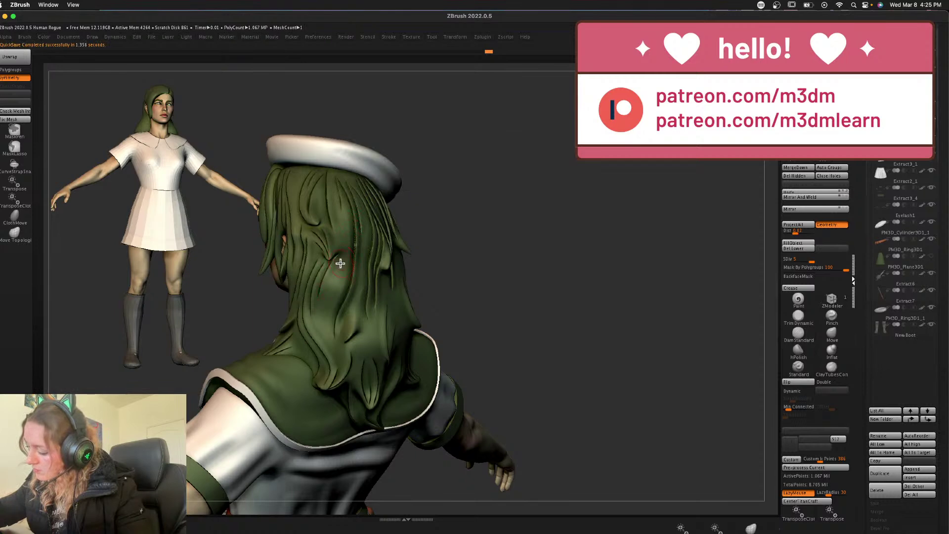
mouse_move(388, 260)
mouse_down()
mouse_move(499, 218)
mouse_move(502, 239)
mouse_up()
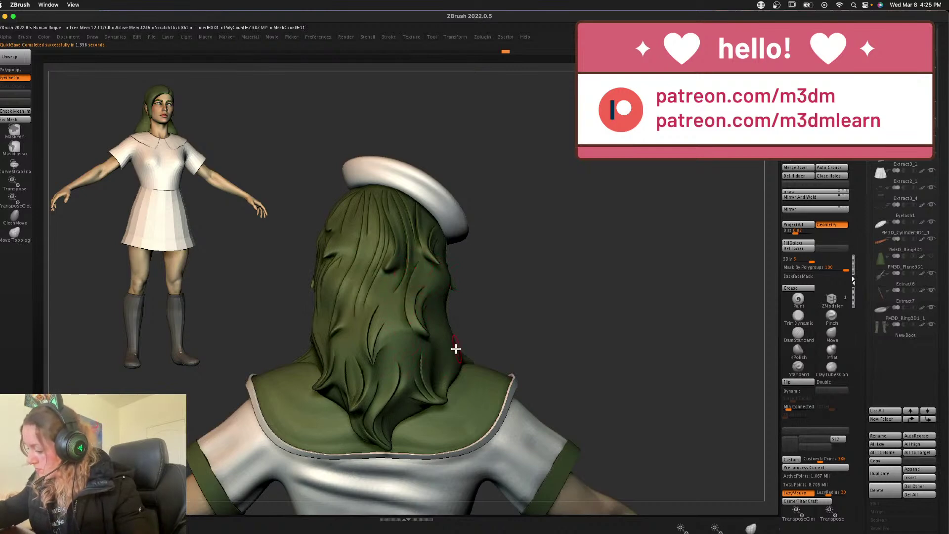
drag(418, 255, 403, 304)
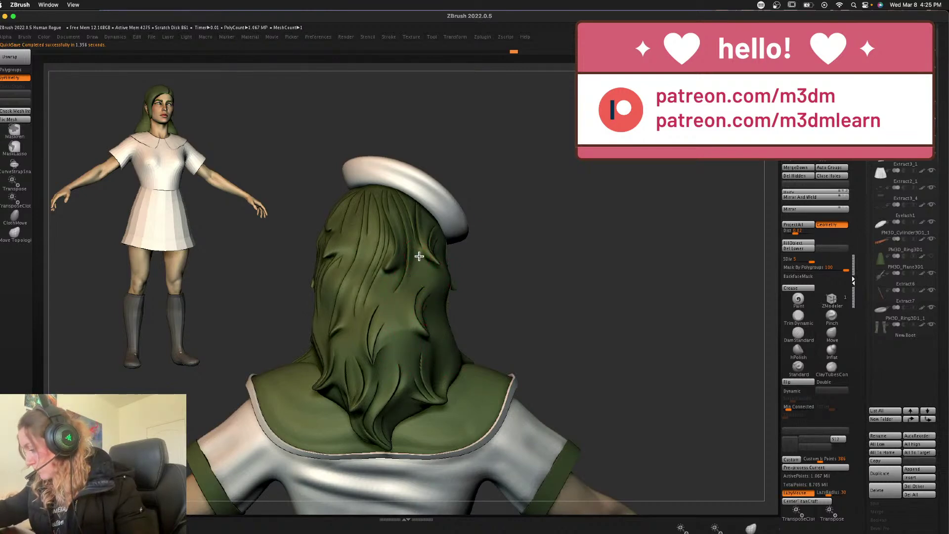
- Carve additional strand grooves into the right back locks, down to the lower tips above the collar
drag(419, 256, 411, 330)
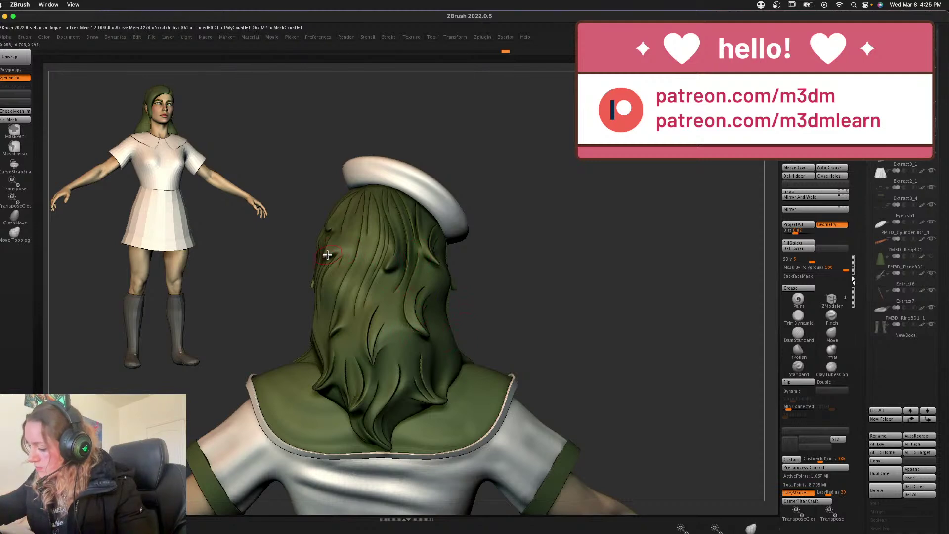
mouse_move(482, 324)
mouse_down()
mouse_move(536, 294)
mouse_move(399, 387)
mouse_move(421, 284)
mouse_up()
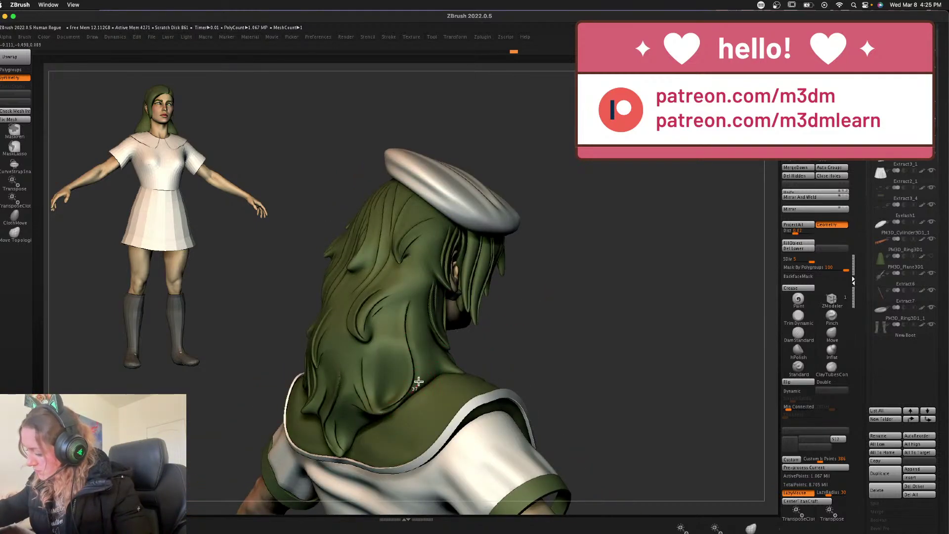
drag(419, 382, 427, 376)
- Reshape the lower right back lock above the collar with a larger Move brush
click(831, 333)
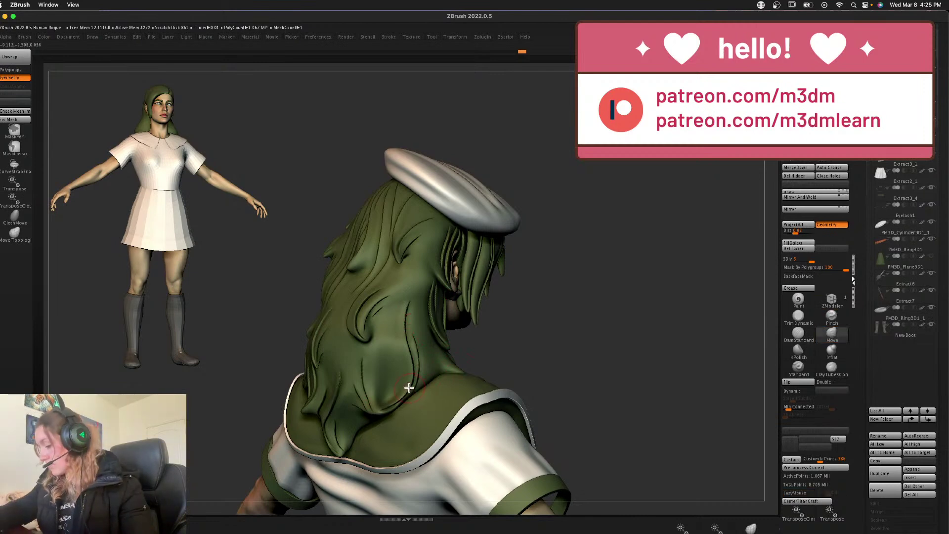
key(space)
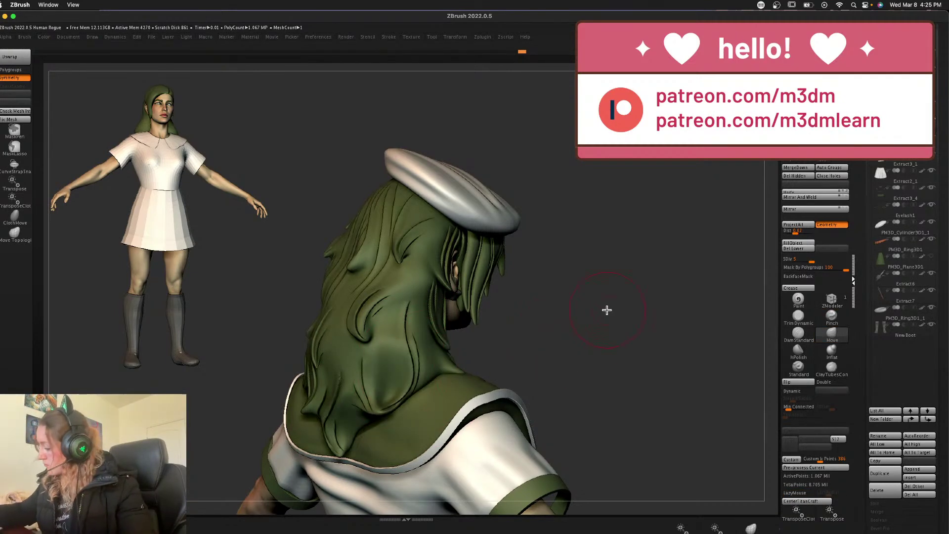
drag(377, 375, 394, 376)
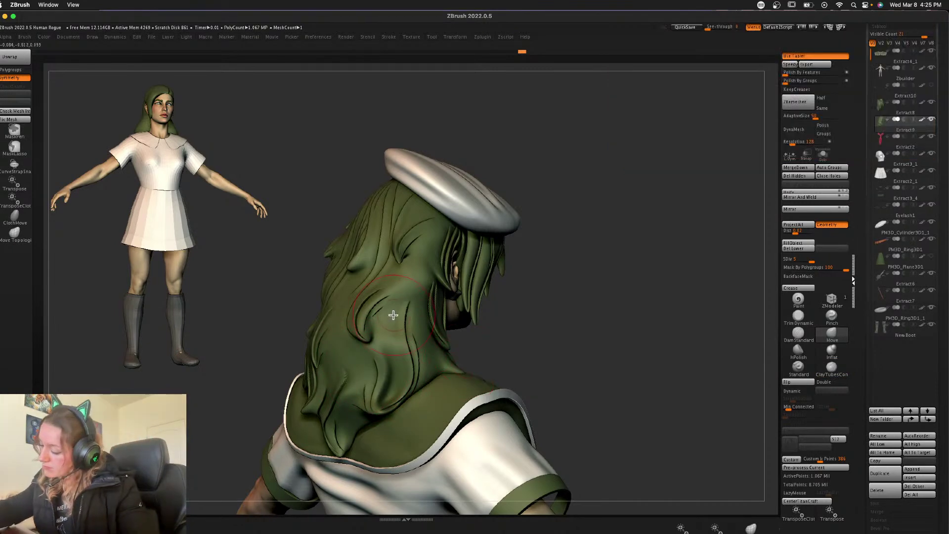
- Replace the reference snapshot on the canvas with a front view of the full current figure and place the live model beside it
drag(565, 303, 656, 331)
key(f)
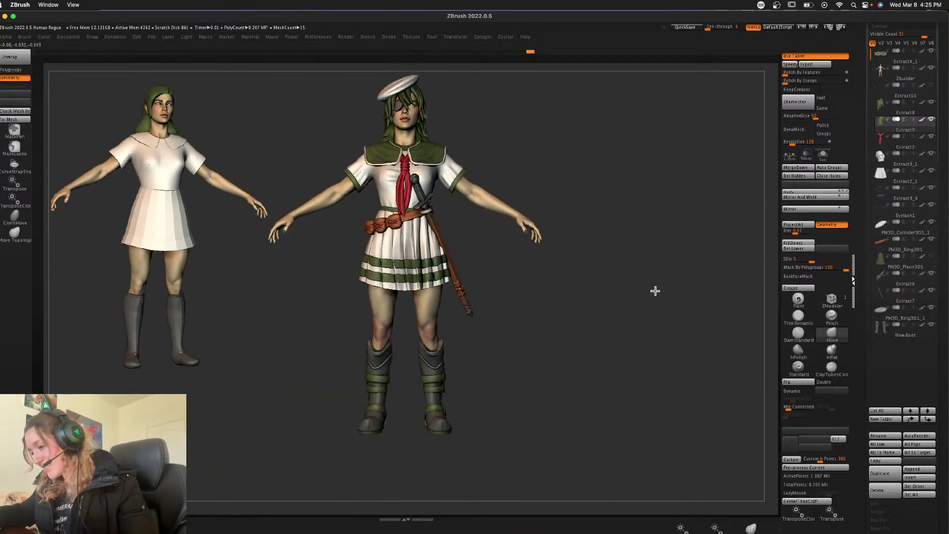
drag(649, 304, 548, 330)
key(shift+s)
alt+drag(414, 296, 629, 242)
drag(518, 262, 538, 259)
key(space)
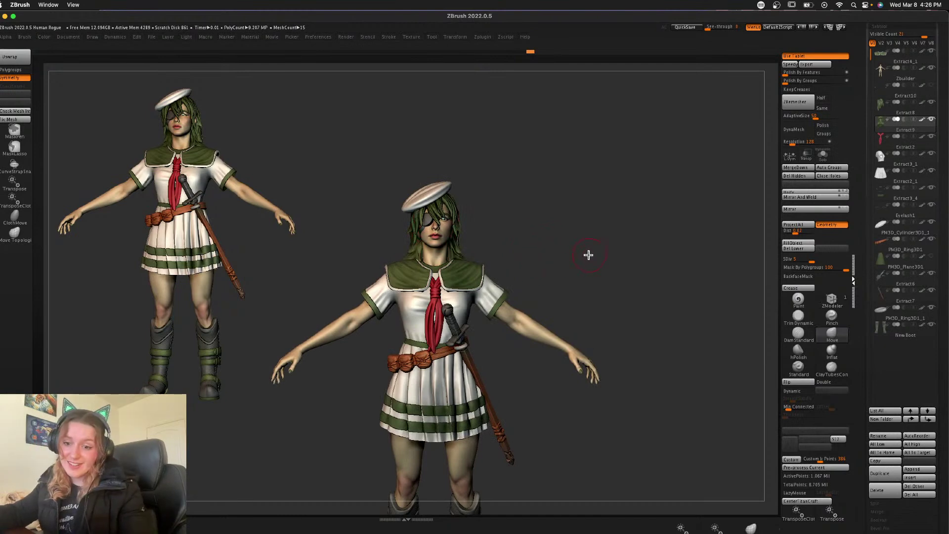
alt+drag(588, 255, 585, 203)
key(space)
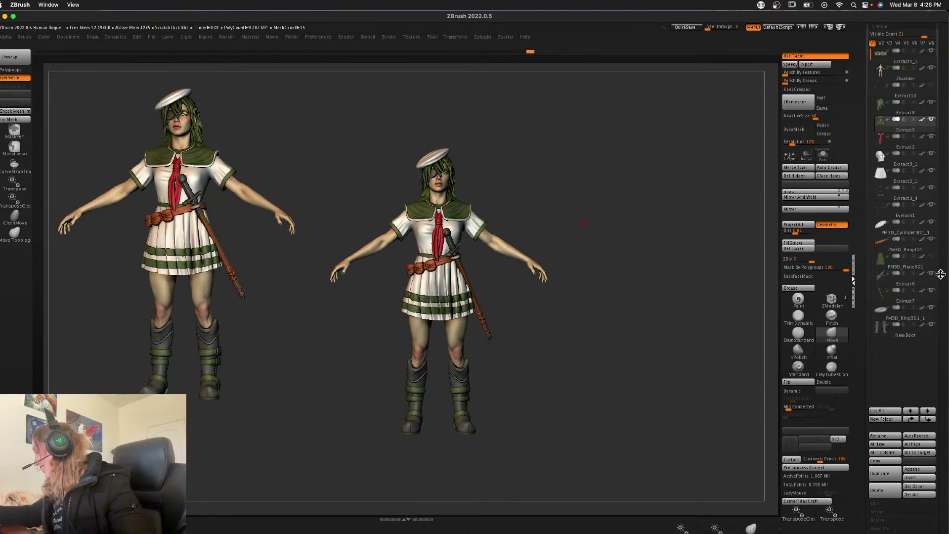
- Show and select the cape subtool PM3D_Plane3D1
click(911, 276)
mouse_move(921, 331)
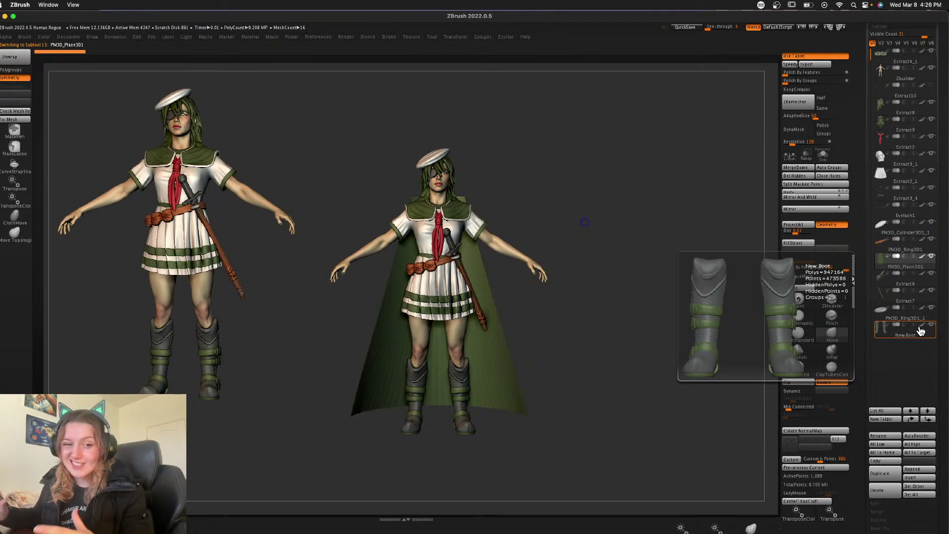
key(space)
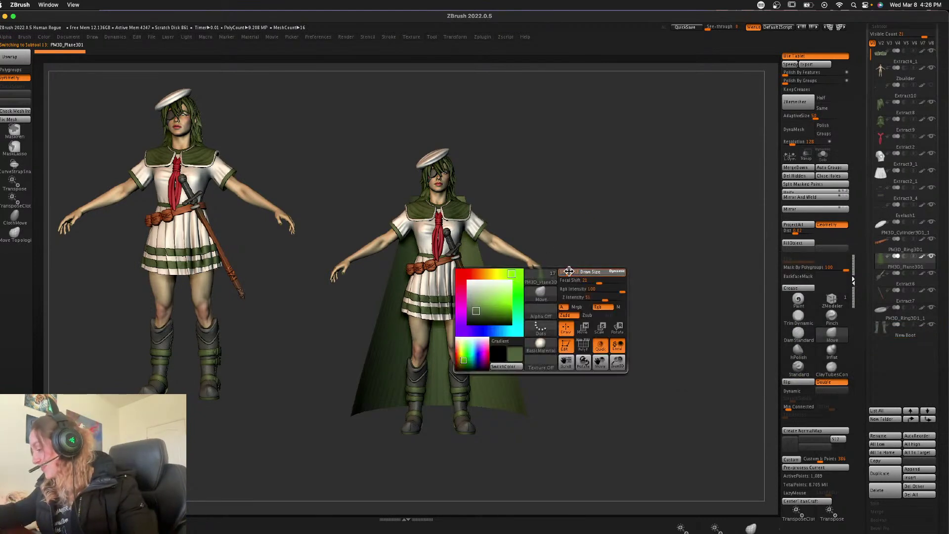
key(space)
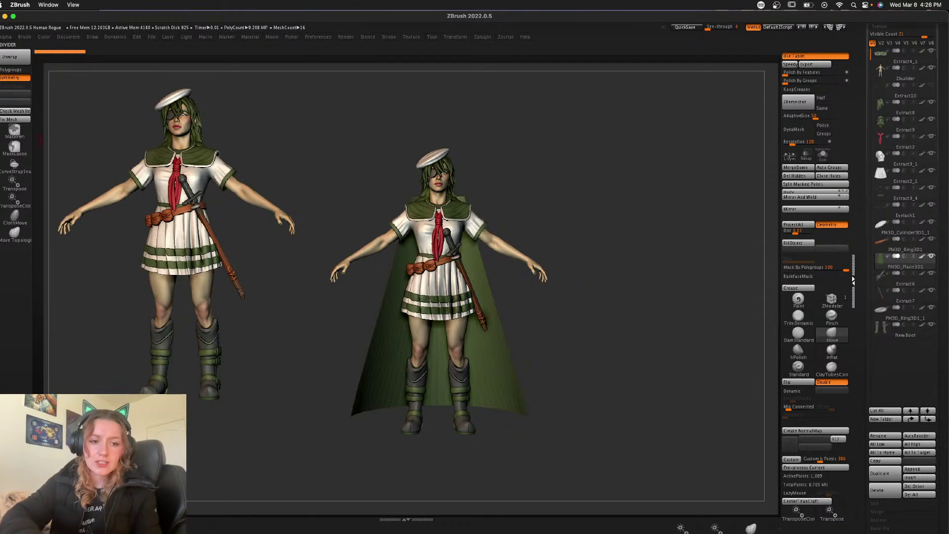
key(super+Tab)
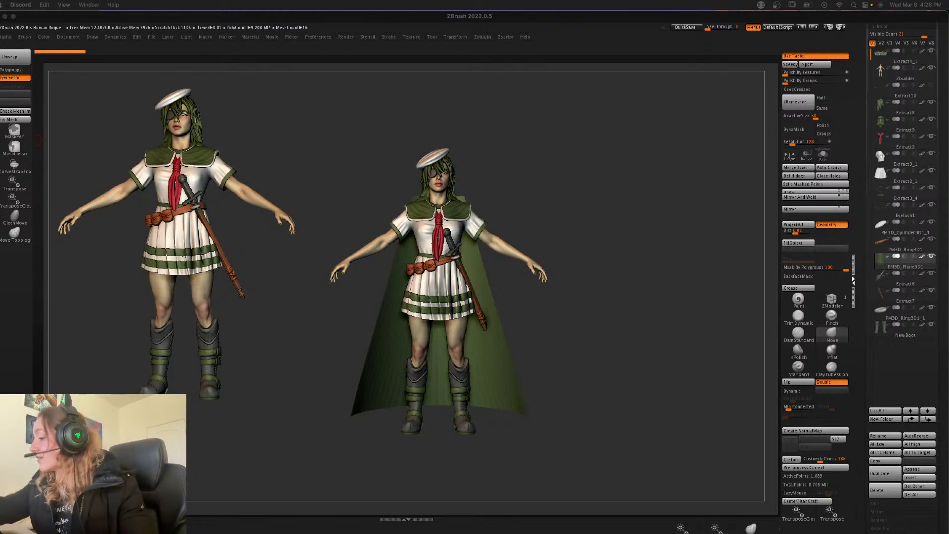
click(604, 248)
key(space)
key(shift+f)
key(shift+f)
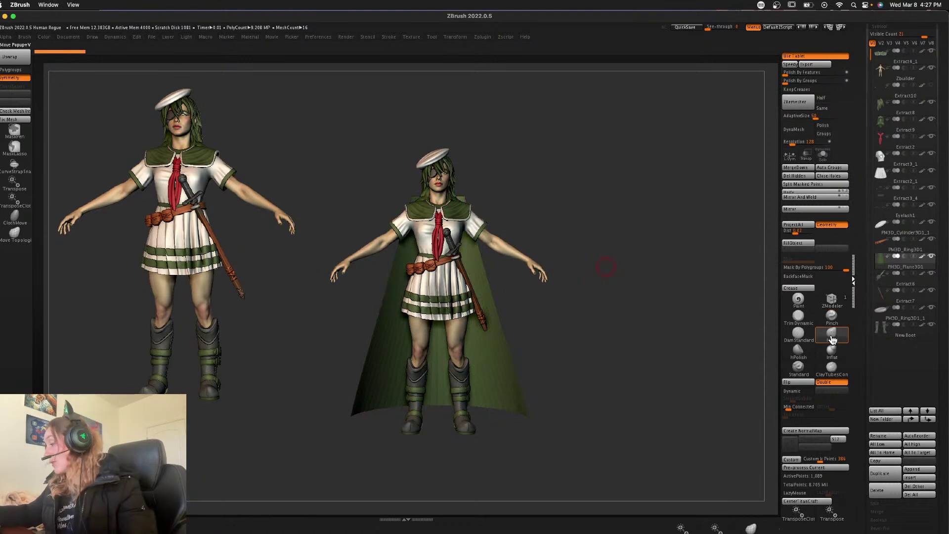
- Shorten the cape vertically with the gizmo so its hem ends around knee height
key(w)
alt+drag(608, 281, 609, 316)
alt+drag(437, 253, 437, 158)
key(q)
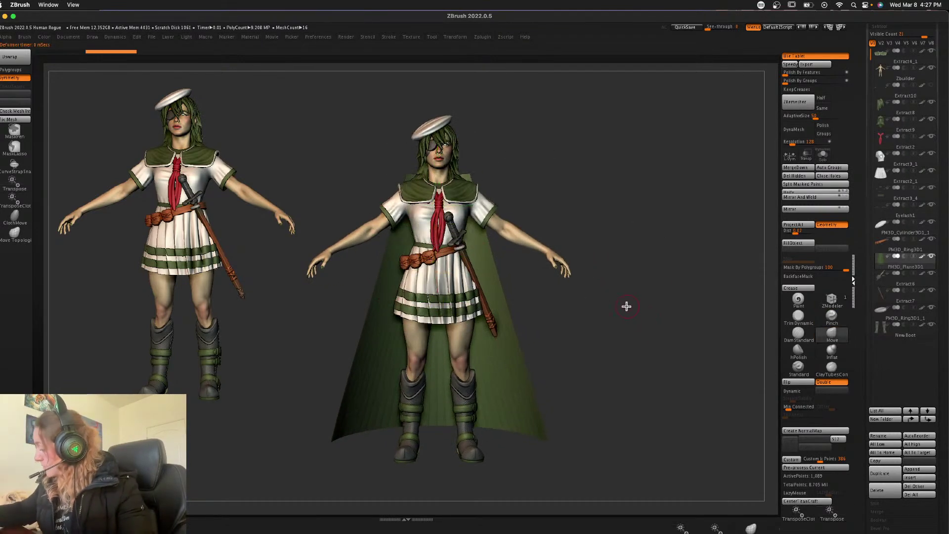
key(w)
drag(437, 178, 437, 201)
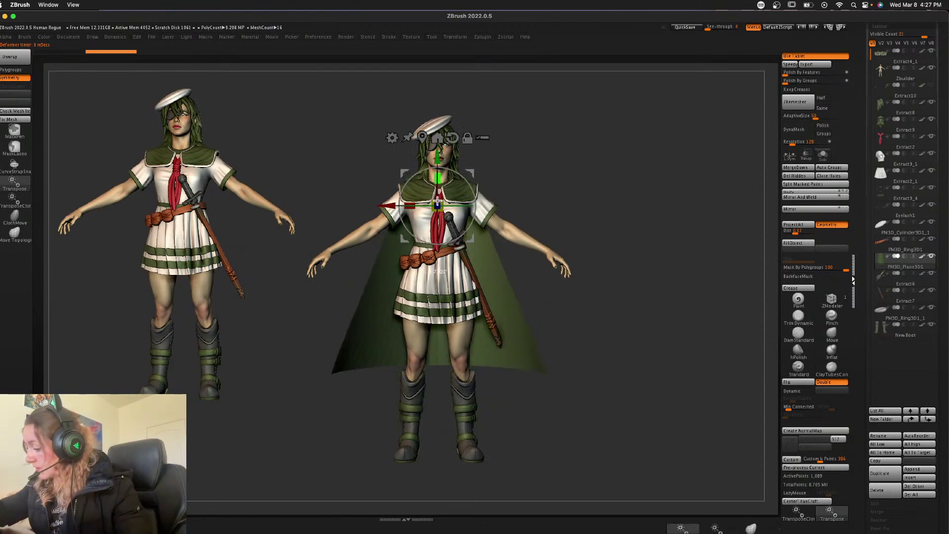
- Apply a Taper deformer to the cape and narrow its hem
key(q)
key(w)
click(394, 139)
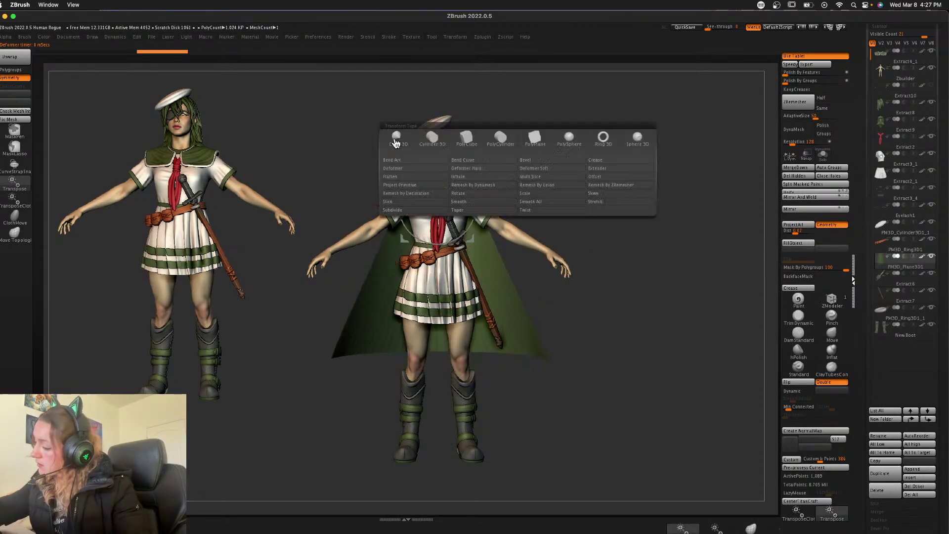
click(457, 210)
drag(441, 359, 439, 335)
key(q)
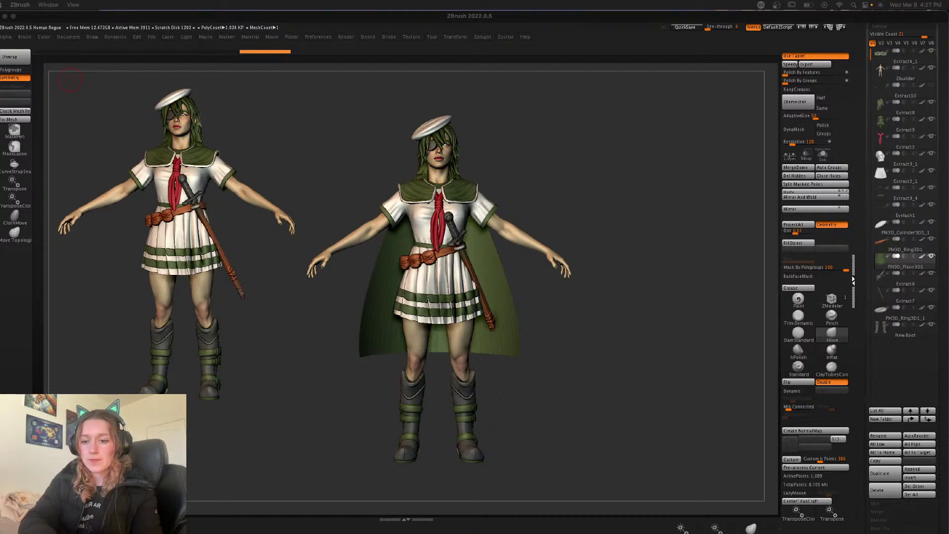
click(605, 262)
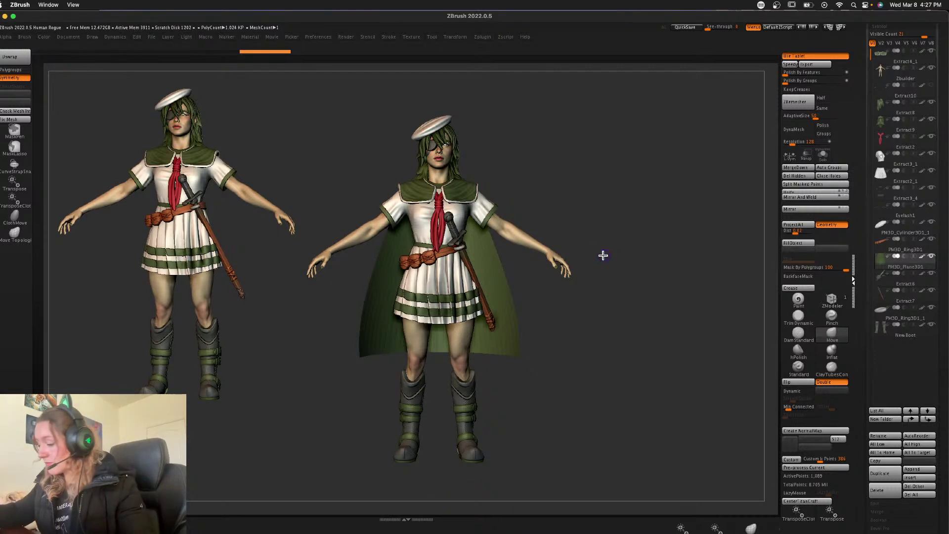
key(shift+f)
key(shift+f)
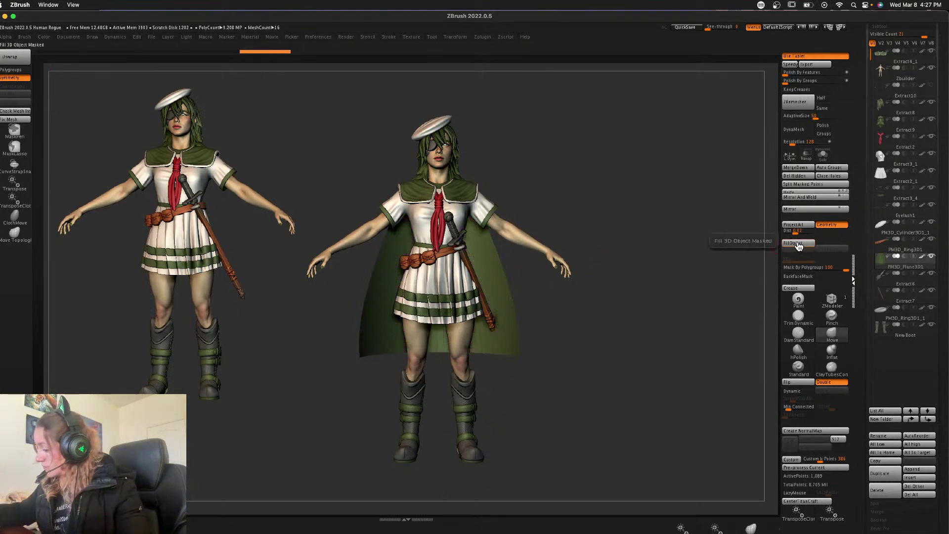
key(shift+f)
key(shift+f)
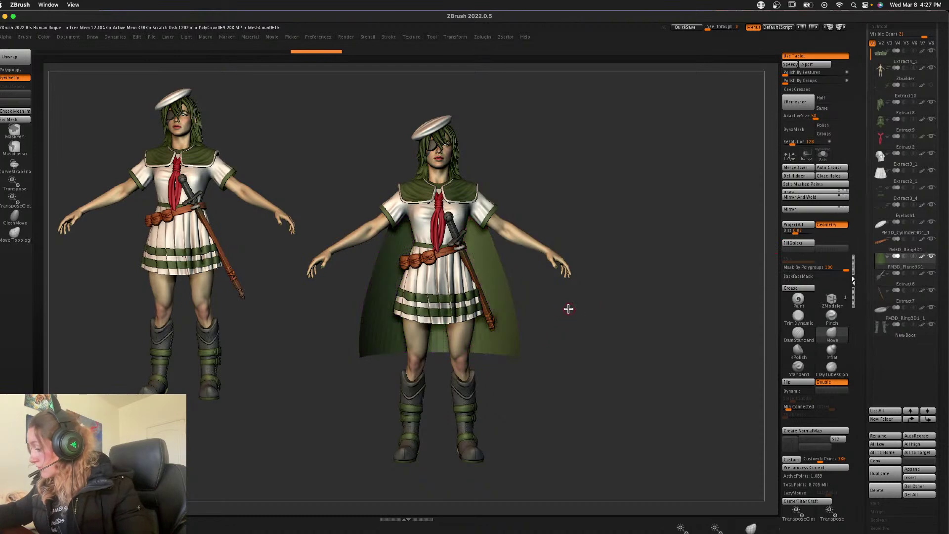
- Rotate the cape in side view about the shoulders so its hem swings backward away from the legs
shift+drag(615, 305, 598, 298)
key(w)
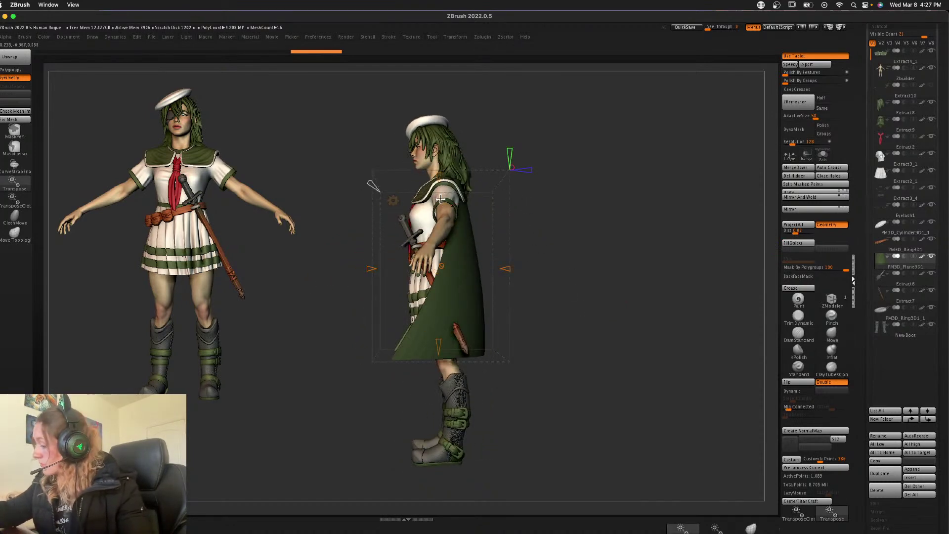
click(393, 201)
click(512, 201)
mouse_move(474, 233)
alt+mouse_down()
mouse_move(484, 180)
mouse_move(500, 191)
mouse_move(485, 195)
alt+mouse_up()
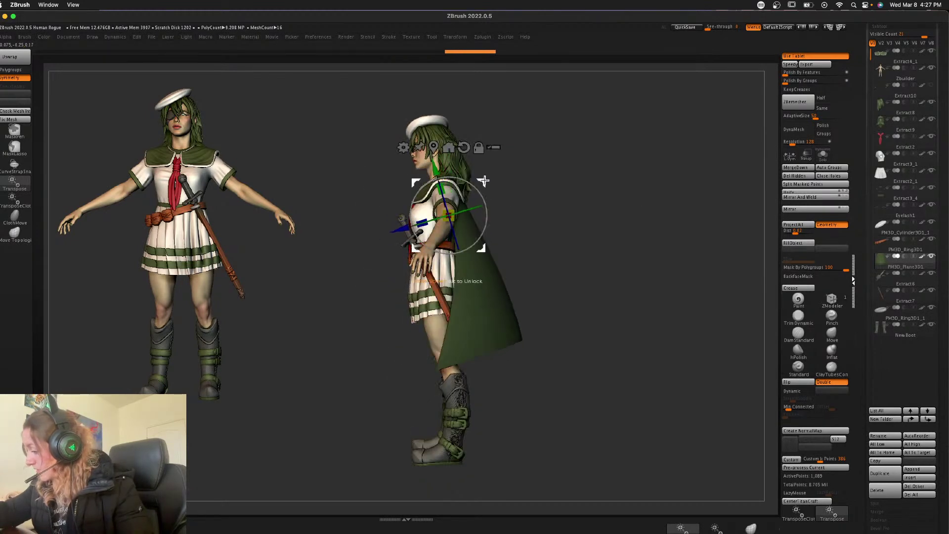
key(q)
- Fit the cape's upper corners and edges around the shoulders from the back with the Move brush
mouse_move(645, 285)
mouse_down()
mouse_move(639, 280)
mouse_move(650, 274)
mouse_up()
key(space)
key(space)
key(space)
mouse_move(503, 278)
mouse_down()
mouse_move(511, 274)
mouse_move(492, 273)
mouse_move(500, 272)
mouse_up()
mouse_move(483, 208)
mouse_down()
mouse_move(488, 197)
mouse_move(505, 212)
mouse_up()
key(space)
key(ctrl+shift+z)
key(space)
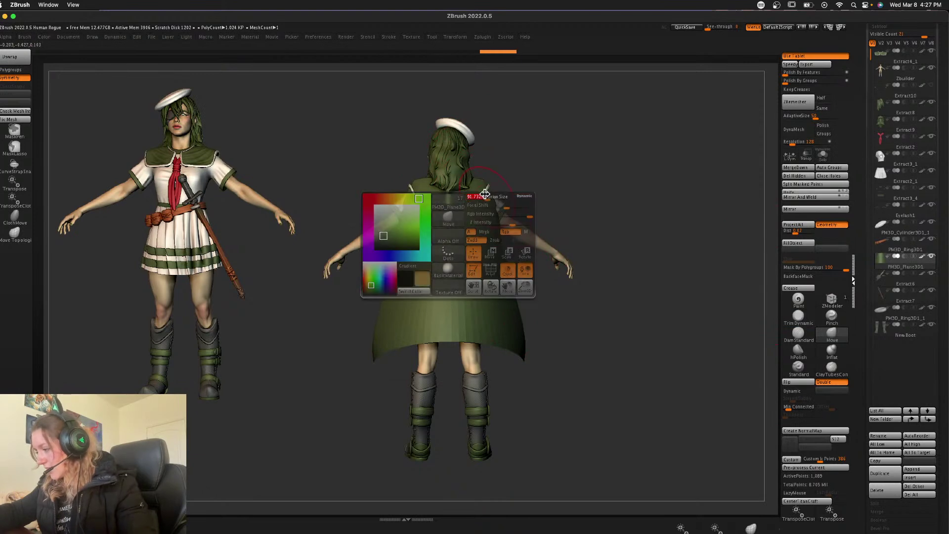
key(ctrl+shift+z)
key(ctrl+shift+z)
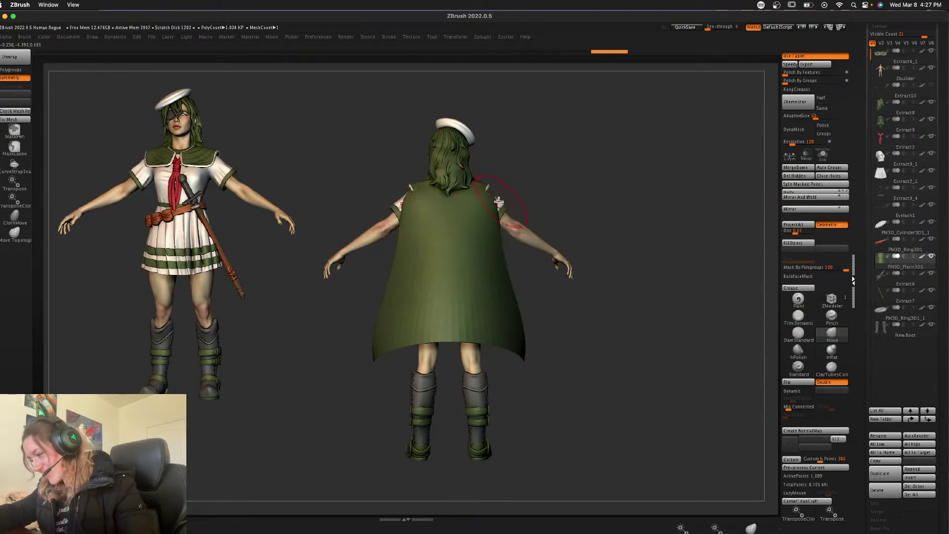
key(ctrl+shift+z)
key(ctrl+shift+z)
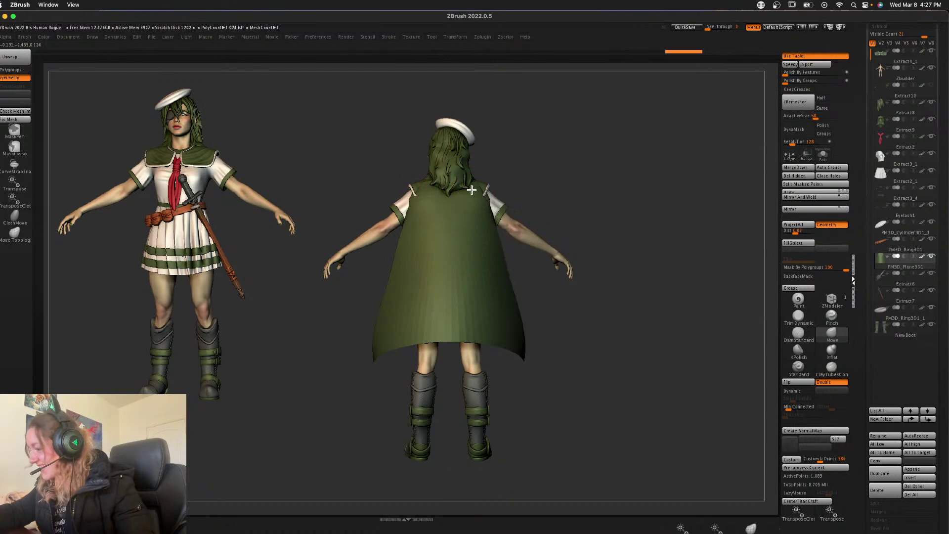
- Subdivide the cape to level 3 and set up the Standard brush with LazyMouse and an adjusted draw size
key(ctrl+shift+z)
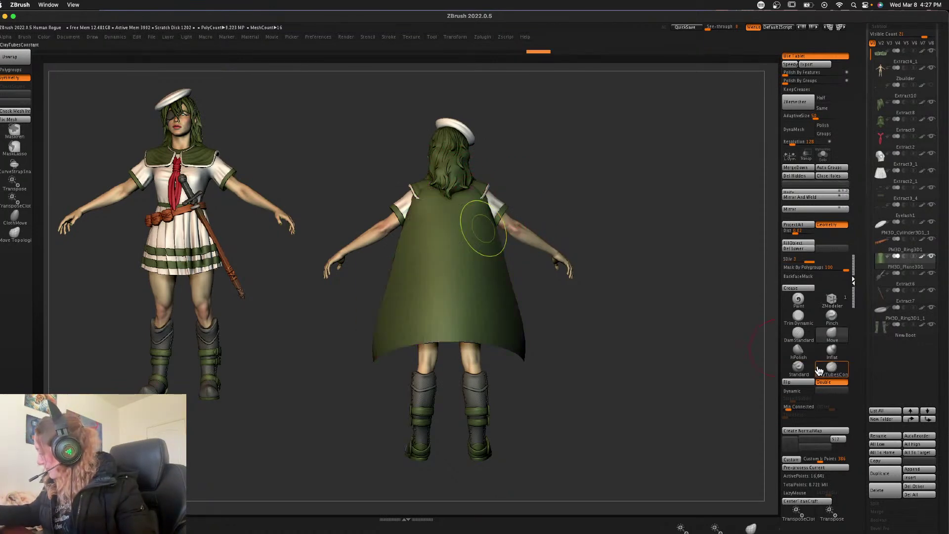
click(798, 366)
key(l)
key(s)
drag(595, 191, 613, 190)
key(s)
drag(595, 188, 581, 188)
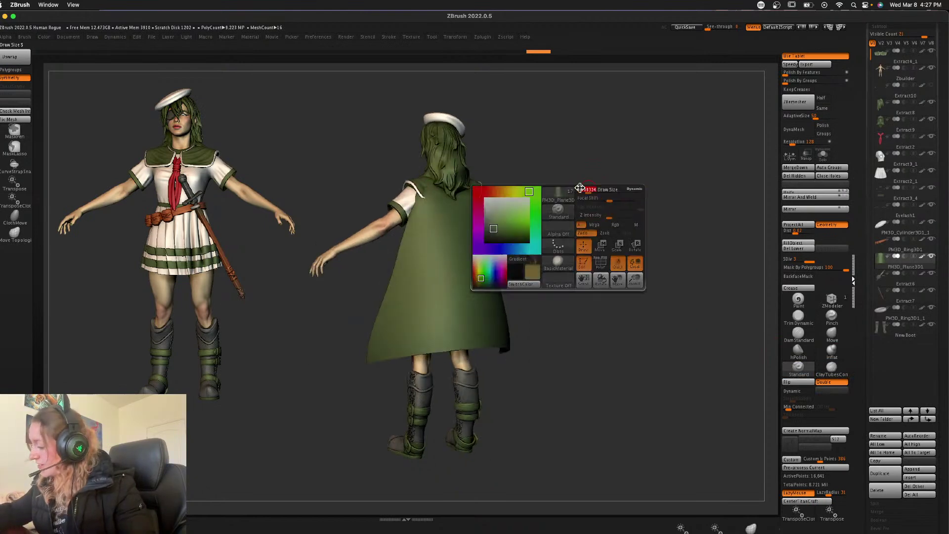
key(space)
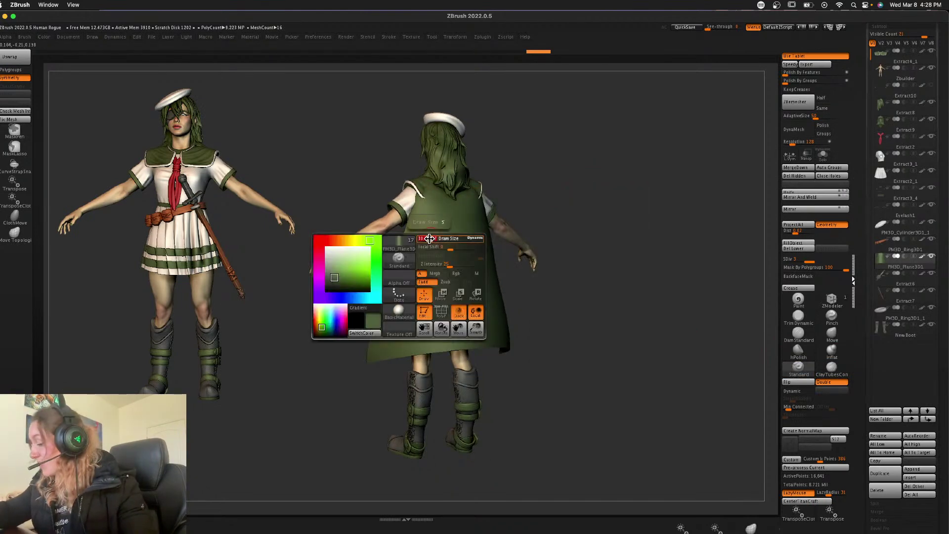
key(space)
mouse_move(414, 202)
mouse_down()
mouse_move(384, 345)
mouse_move(320, 494)
mouse_up()
key(ctrl+z)
key(l)
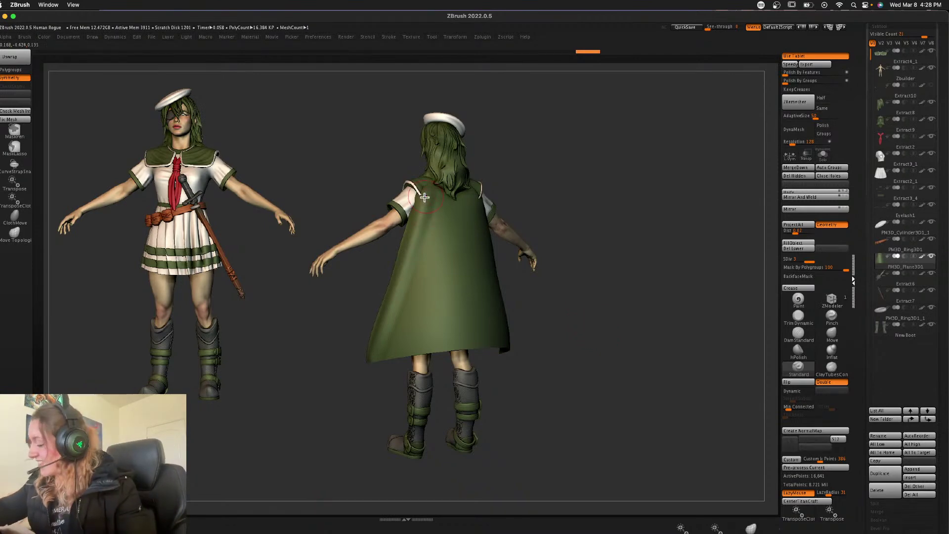
- Sculpt long folds running from the shoulder to the hem on the cape's left back side
drag(411, 246, 389, 328)
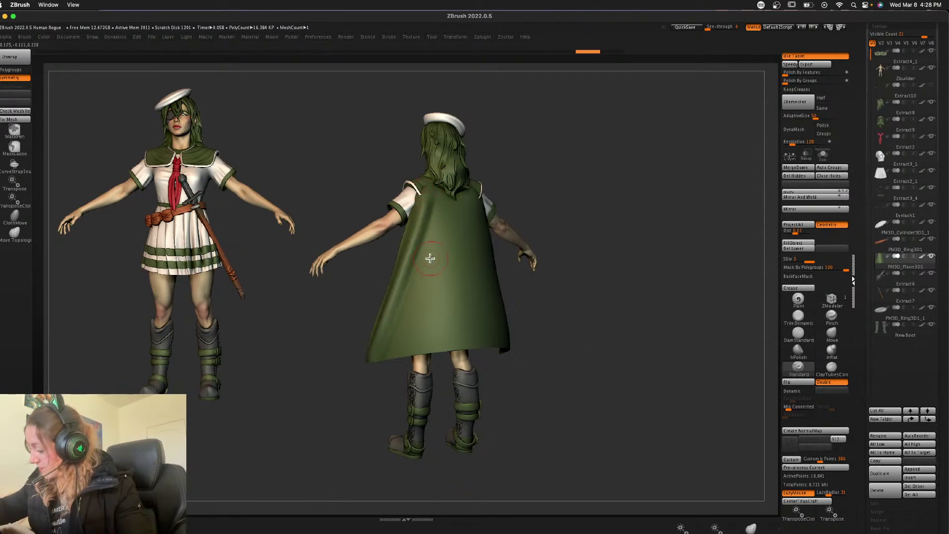
drag(435, 204, 392, 342)
key(space)
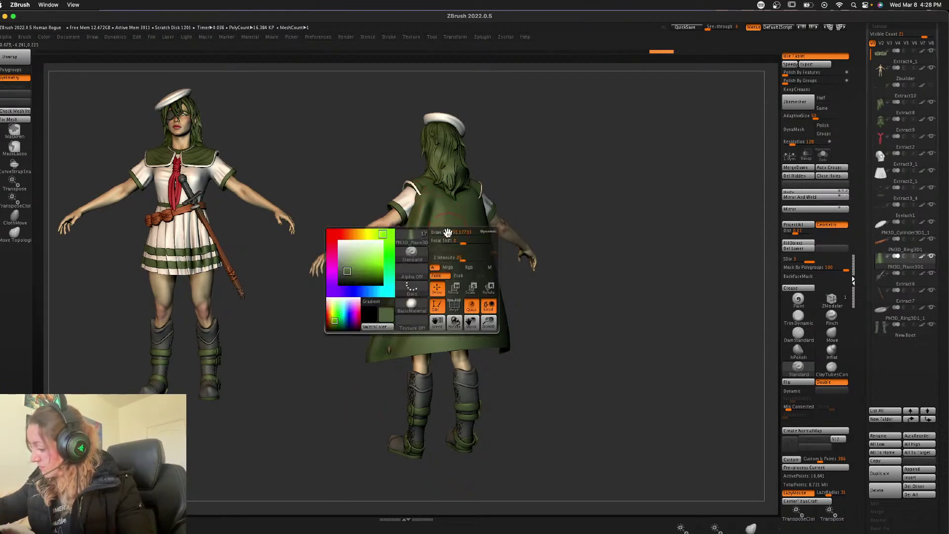
mouse_move(437, 200)
mouse_down()
mouse_move(411, 334)
mouse_move(418, 346)
mouse_up()
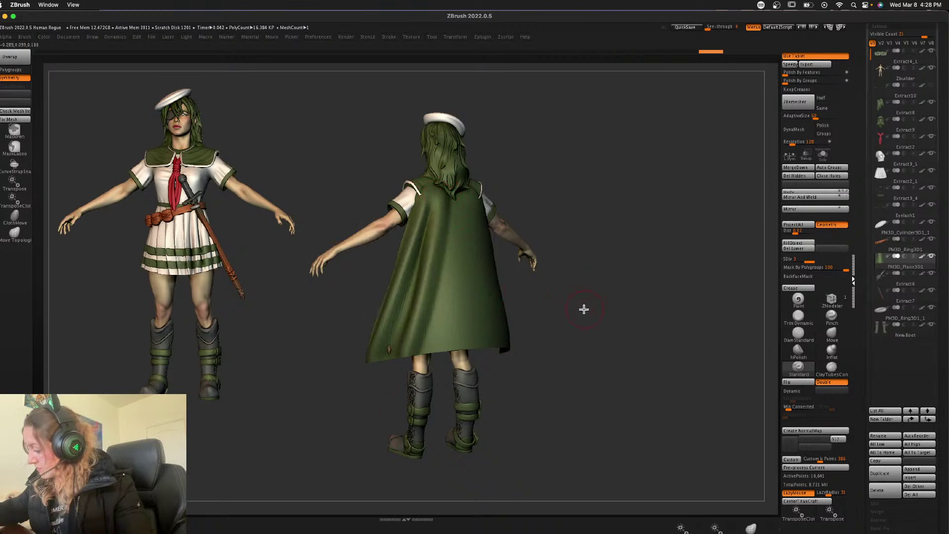
drag(582, 309, 567, 307)
shift+drag(434, 207, 400, 440)
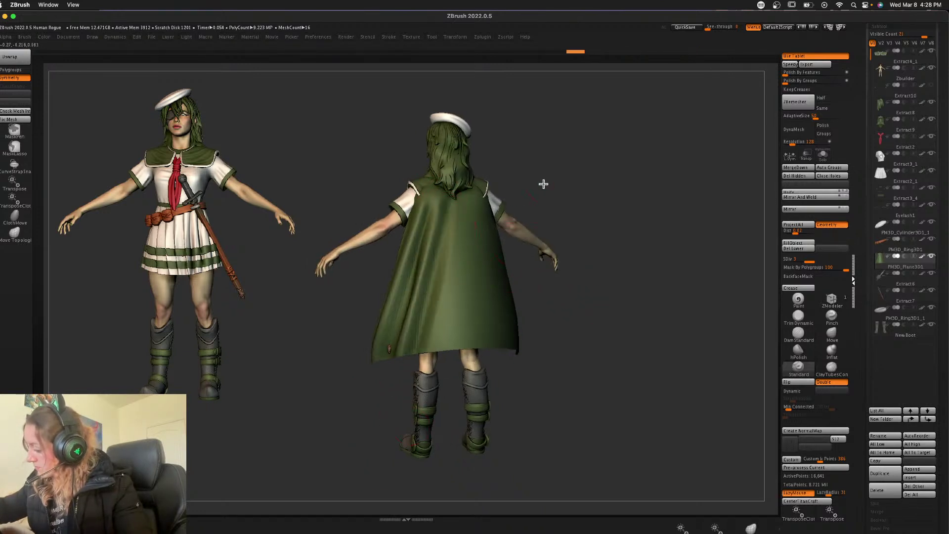
- Sculpt long vertical folds from the neckline to the hem down the center of the cape's back
drag(543, 185, 525, 187)
mouse_move(458, 204)
mouse_down()
mouse_move(399, 478)
mouse_move(436, 347)
mouse_up()
drag(459, 197, 435, 349)
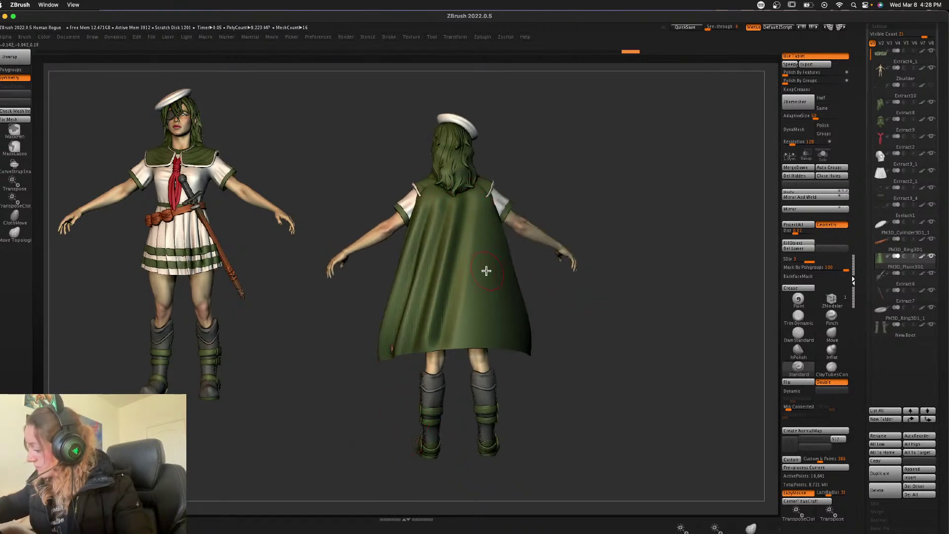
drag(475, 201, 473, 348)
drag(476, 213, 470, 348)
drag(607, 182, 583, 183)
right_click(583, 182)
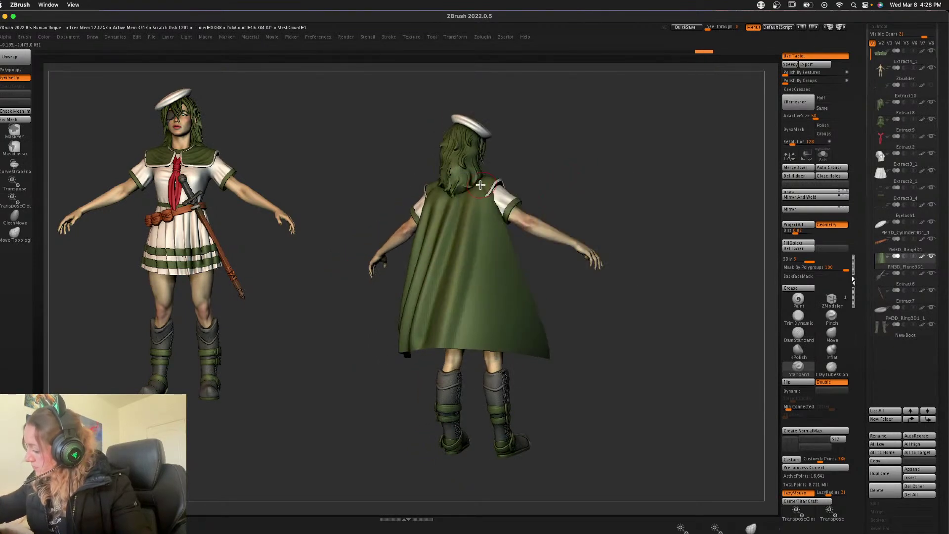
- Sculpt long folds from the shoulder to the hem on the right side of the cape's back and subdivide it to level 4
drag(481, 185, 463, 348)
right_click(495, 265)
right_click(474, 318)
drag(486, 186, 478, 348)
drag(497, 206, 489, 348)
drag(504, 246, 507, 348)
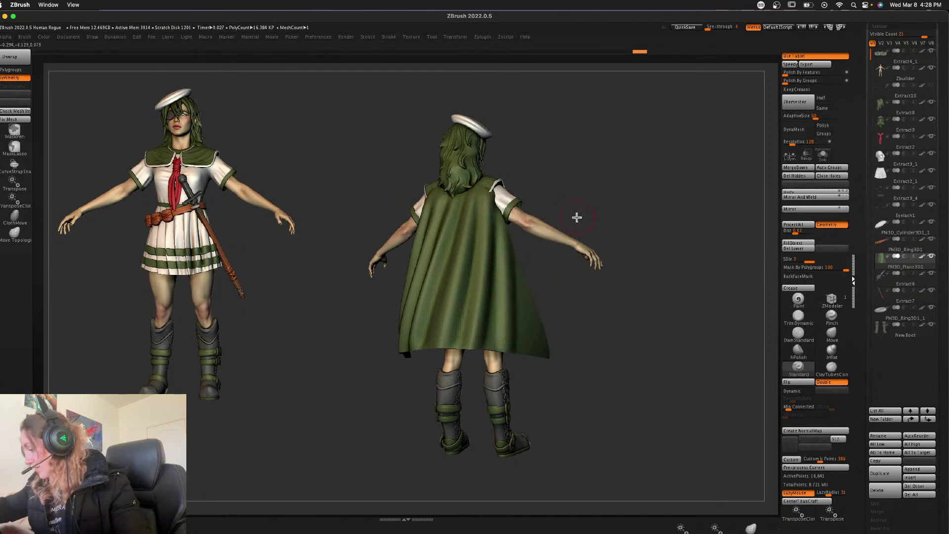
drag(609, 185, 563, 188)
drag(511, 235, 526, 366)
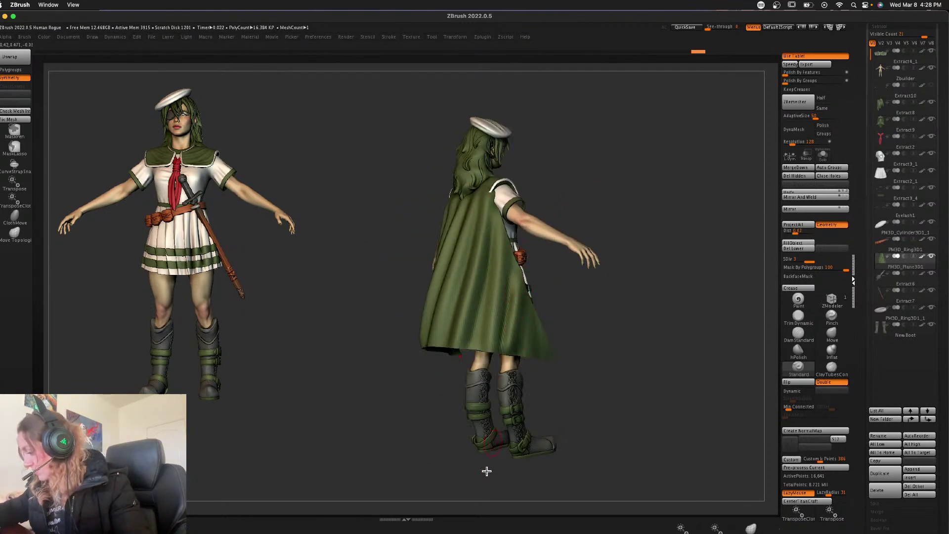
mouse_move(487, 470)
mouse_down()
mouse_move(616, 322)
mouse_move(616, 333)
mouse_up()
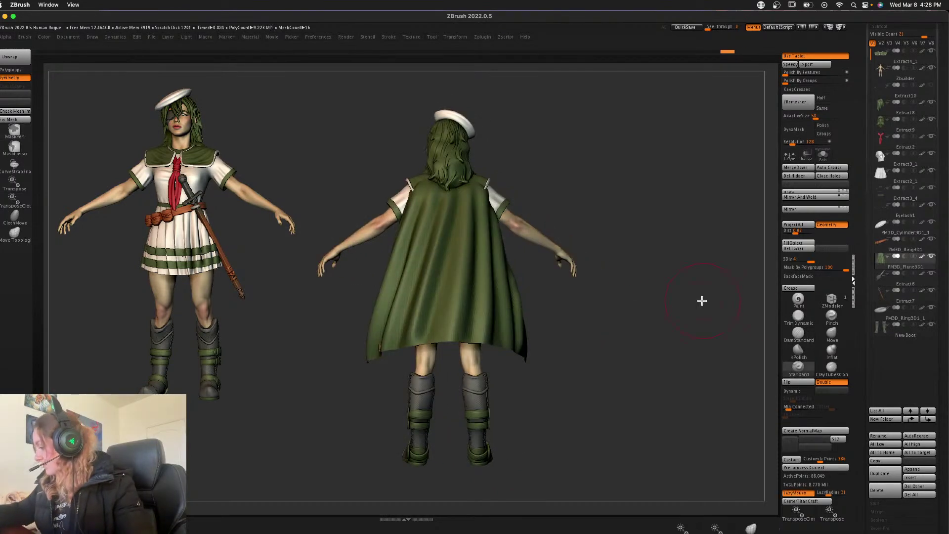
- Pull the cape's upper sides inward from the back with a large Move brush to narrow it between the shoulders
click(811, 325)
key(space)
drag(426, 216, 439, 218)
mouse_move(402, 261)
mouse_down()
mouse_move(463, 266)
mouse_move(456, 257)
mouse_up()
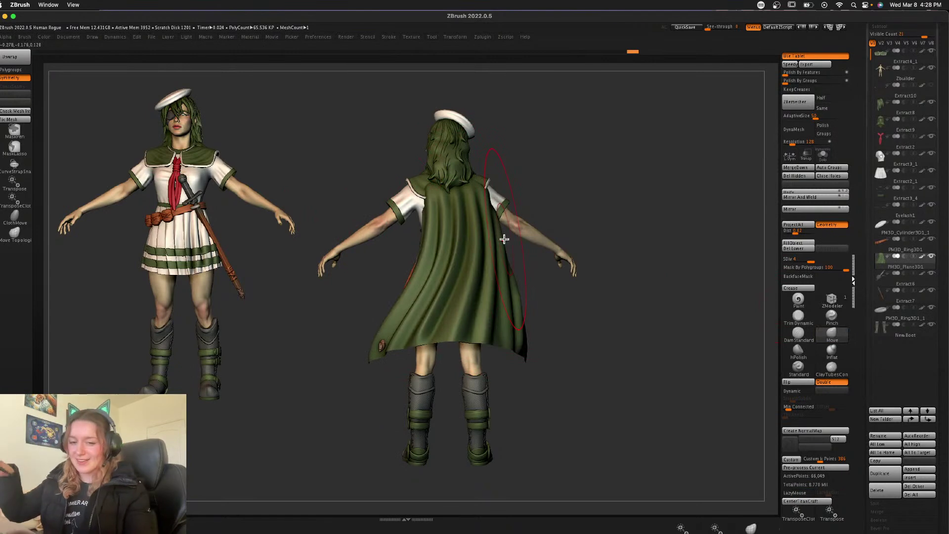
- Reposition the whole cape on the character's back with the transform gizmo so its top tucks under the hair
key(w)
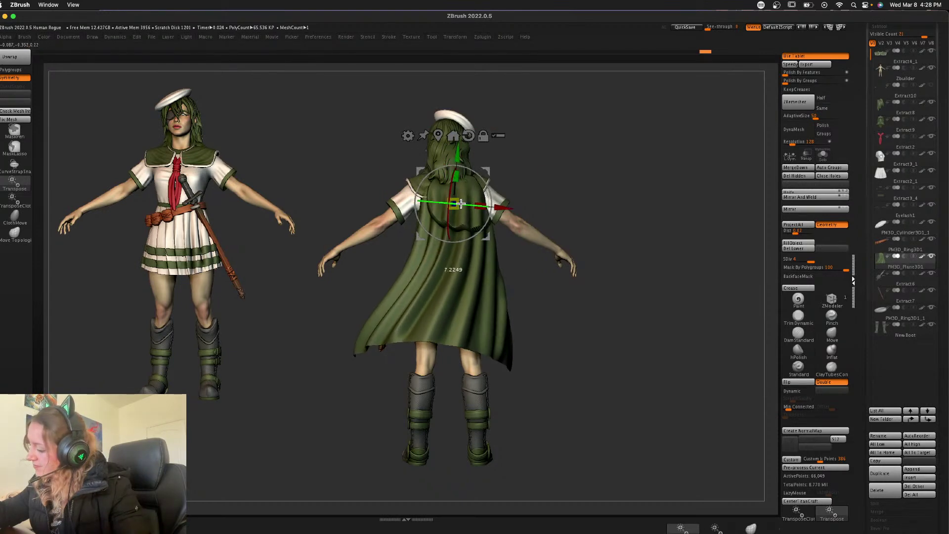
drag(468, 202, 476, 203)
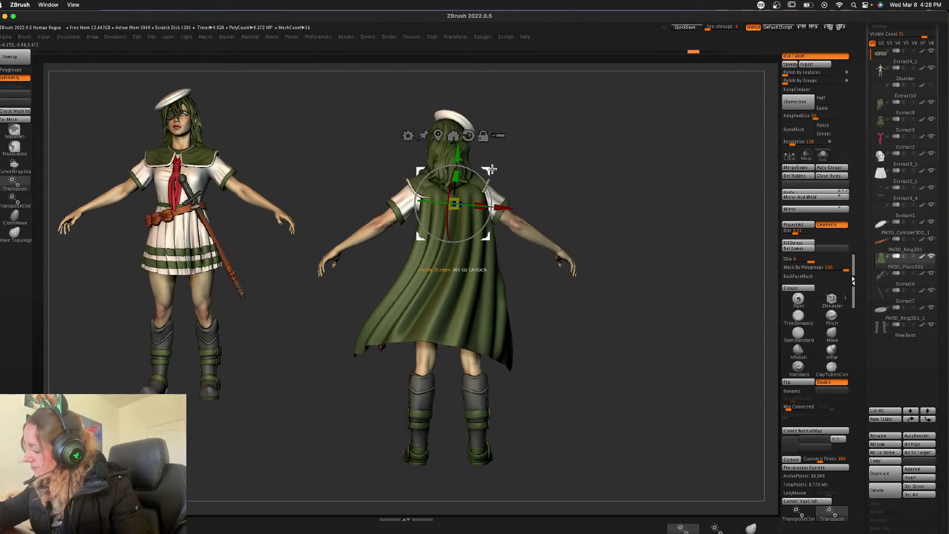
drag(491, 169, 485, 168)
key(q)
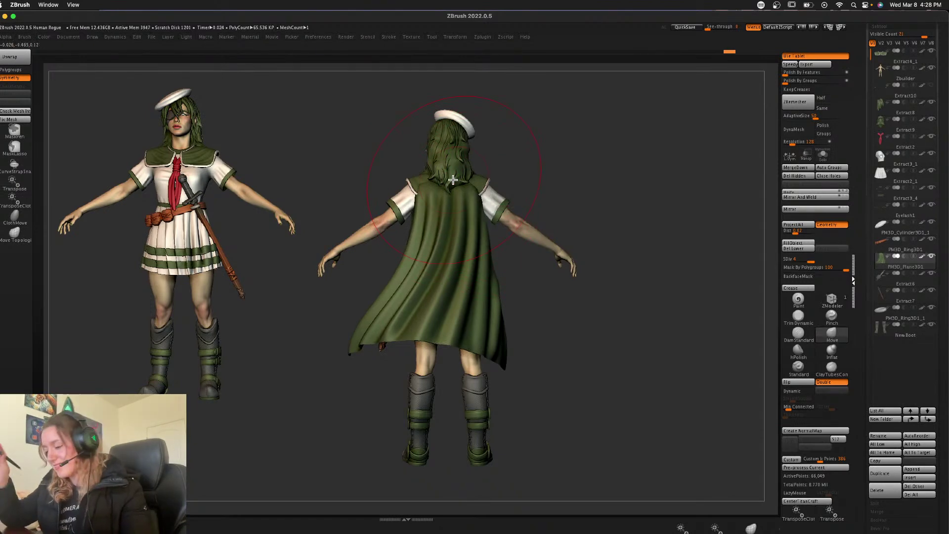
- Try to reshape the cape's side edge beside the waist from the front with the Move brush
drag(562, 312, 589, 320)
key(space)
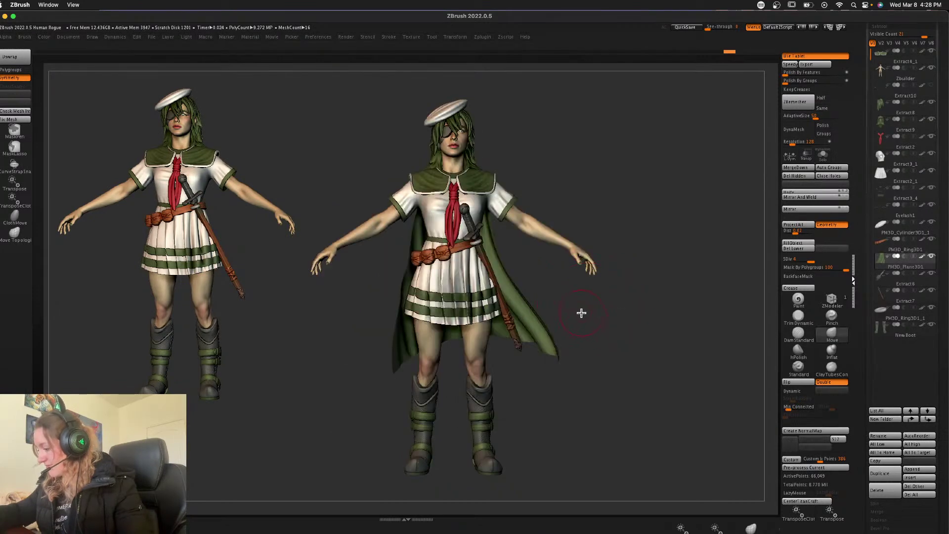
key(space)
drag(418, 247, 407, 269)
key(super+z)
key(space)
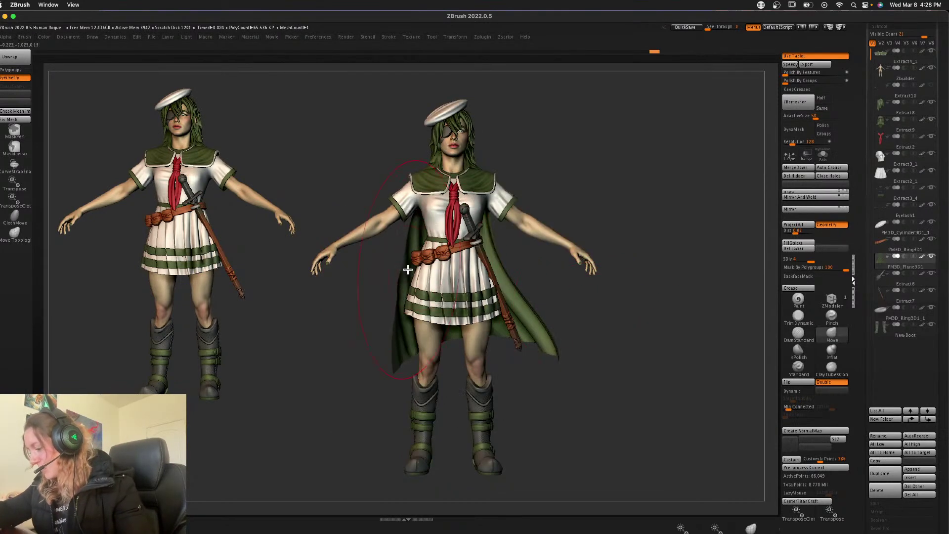
- Examine the cape's folds in isolation from several angles, and check how it hangs on the full character from the front
click(823, 155)
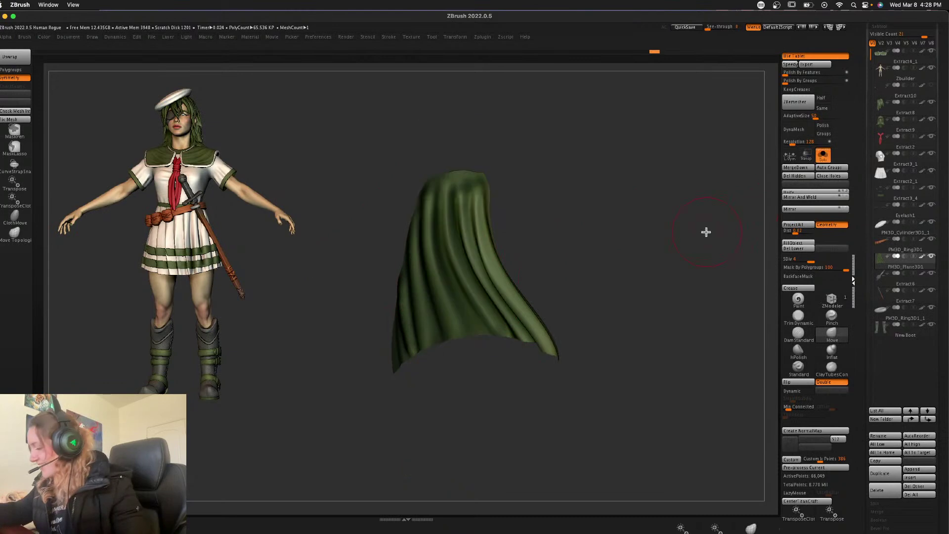
drag(644, 279, 625, 315)
key(shift+f)
key(shift+f)
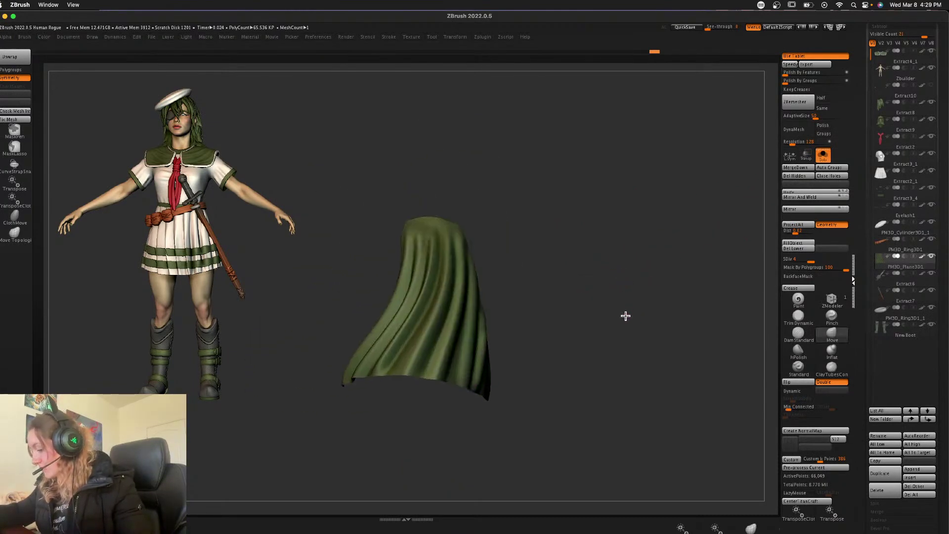
drag(553, 321, 574, 313)
click(823, 155)
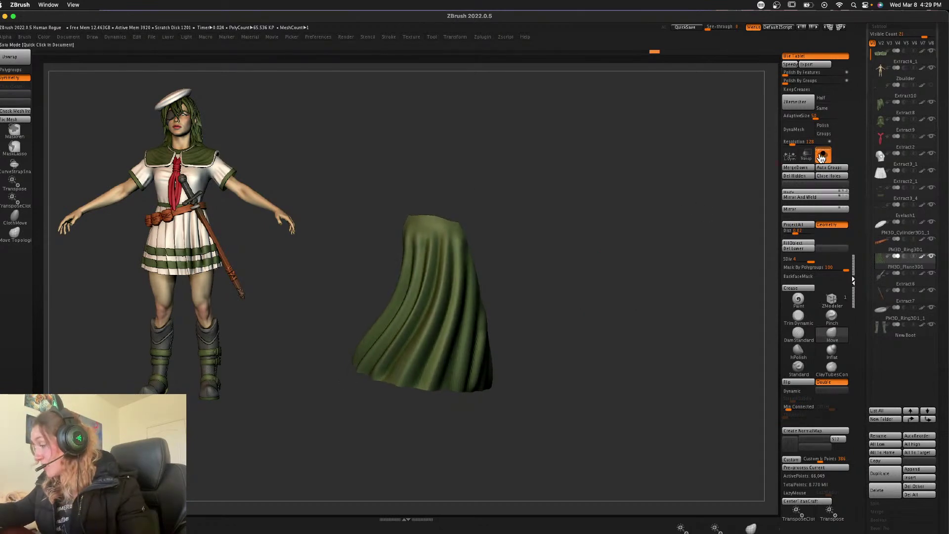
drag(640, 307, 639, 305)
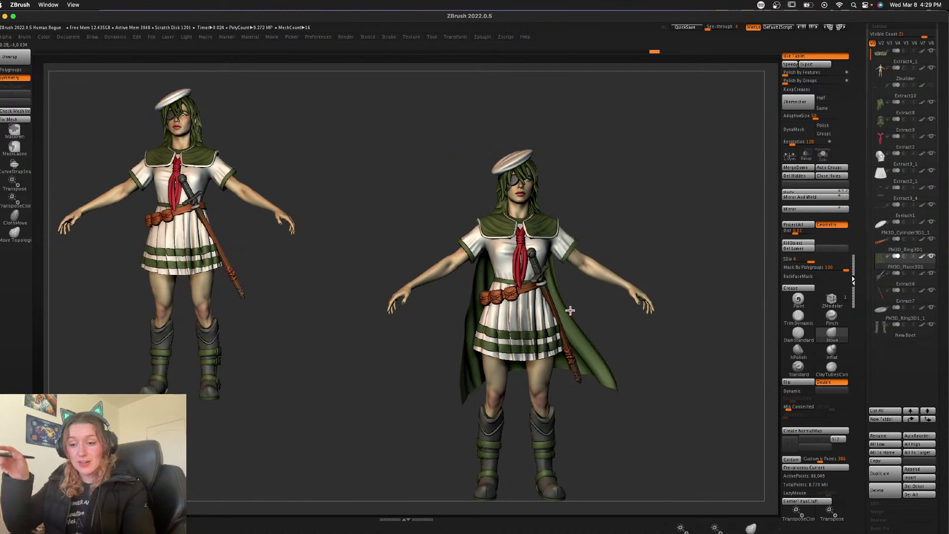
alt+drag(675, 315, 613, 312)
key(space)
key(shift+f)
key(shift+f)
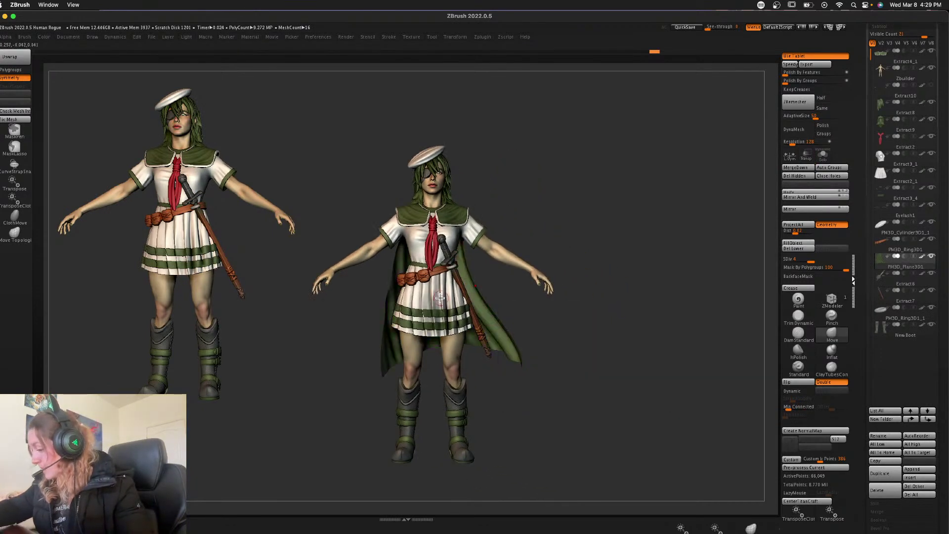
key(shift+f)
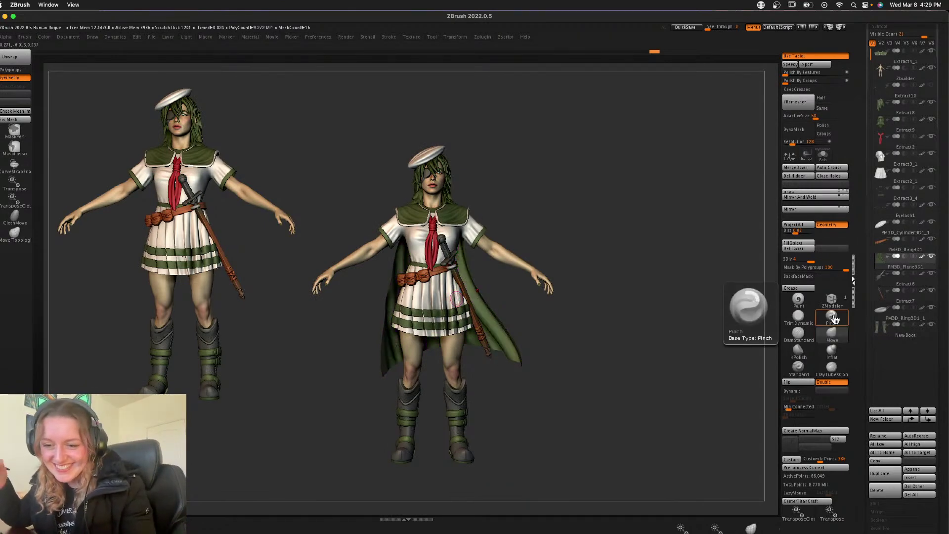
- Paint a soft white gradient along the cape's lower edge and hem with the Paint brush
key(space)
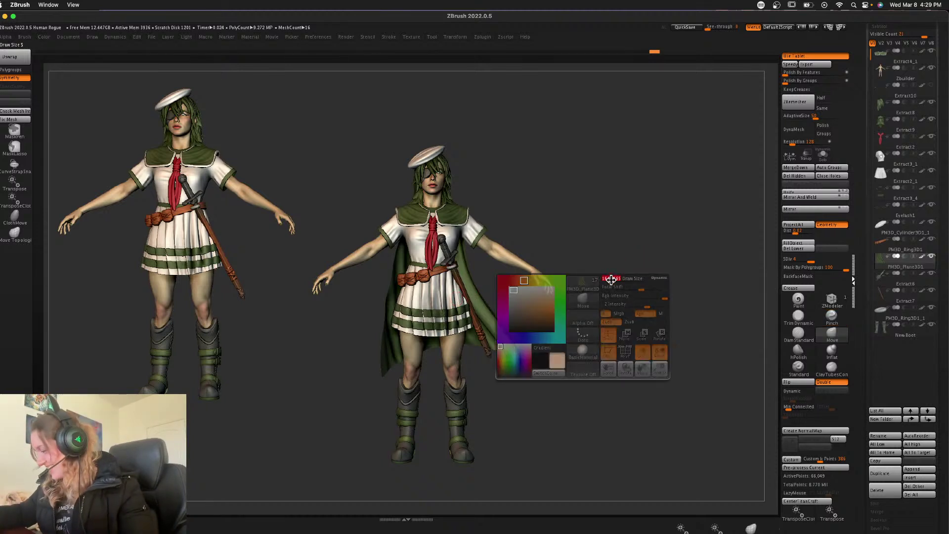
key(shift+f)
key(shift+f)
click(800, 301)
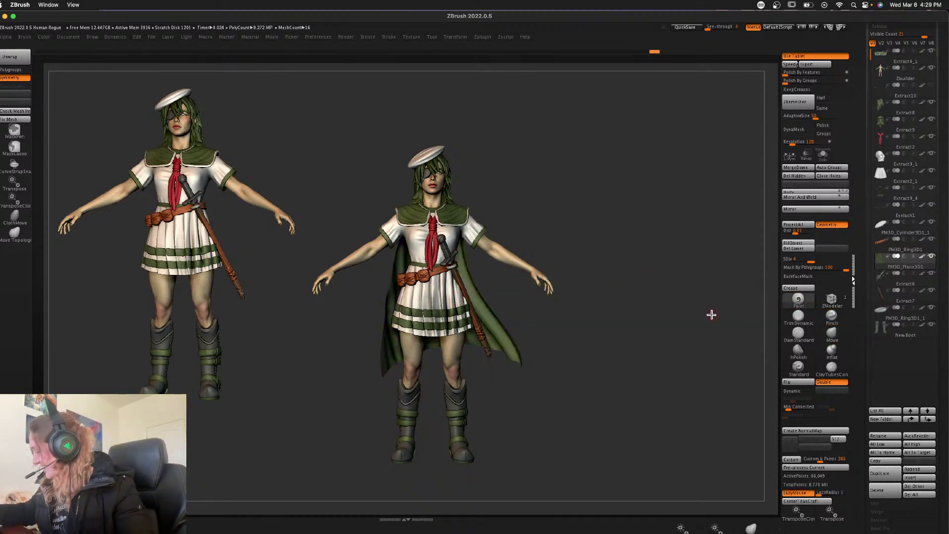
drag(513, 357, 595, 328)
key(space)
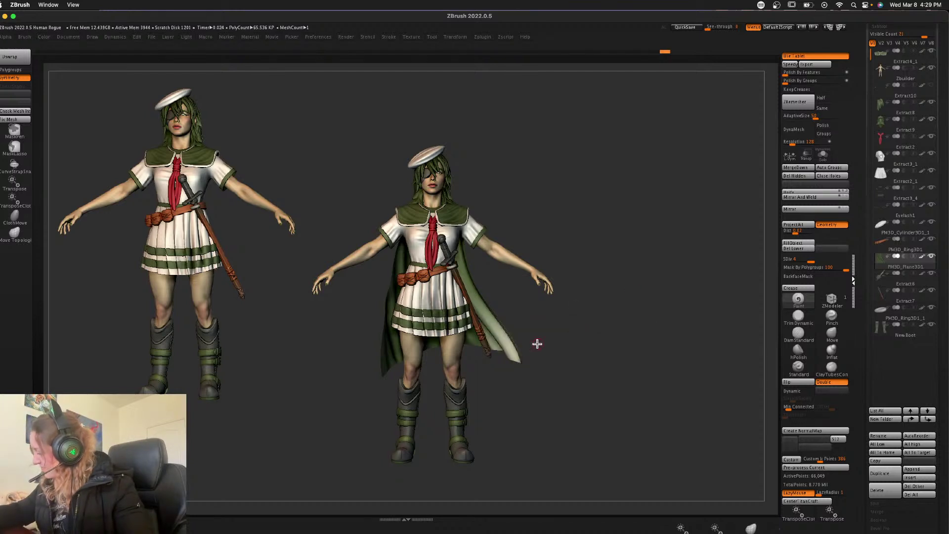
key(super+z)
mouse_move(514, 349)
mouse_down()
mouse_move(587, 301)
mouse_move(561, 304)
mouse_up()
mouse_move(440, 338)
mouse_down()
mouse_move(416, 341)
mouse_move(479, 344)
mouse_move(515, 290)
mouse_move(586, 308)
mouse_move(587, 334)
mouse_move(639, 364)
mouse_up()
mouse_move(457, 270)
mouse_down()
mouse_move(468, 271)
mouse_move(533, 191)
mouse_up()
key(super+z)
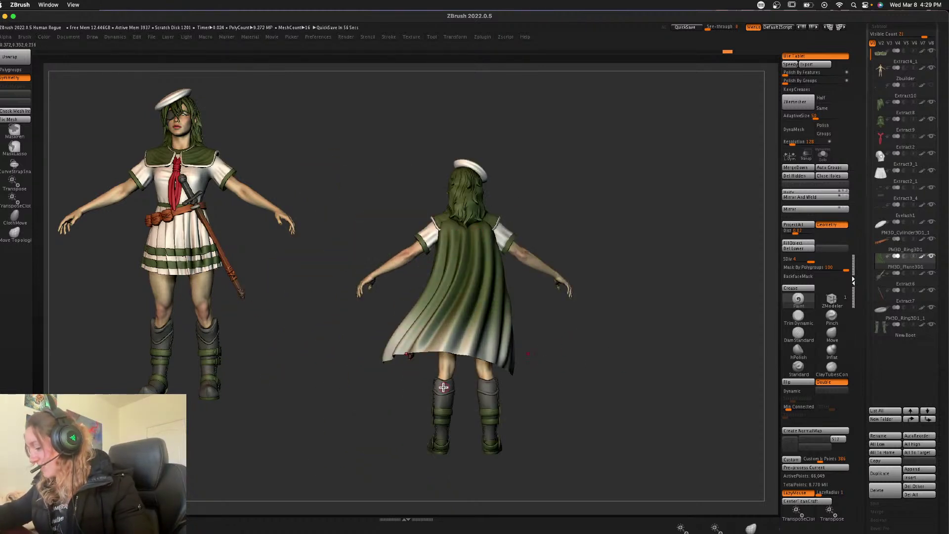
- Darken the upper part of the cape's back with the Paint brush, fading toward the white hem
drag(475, 211, 461, 226)
key(space)
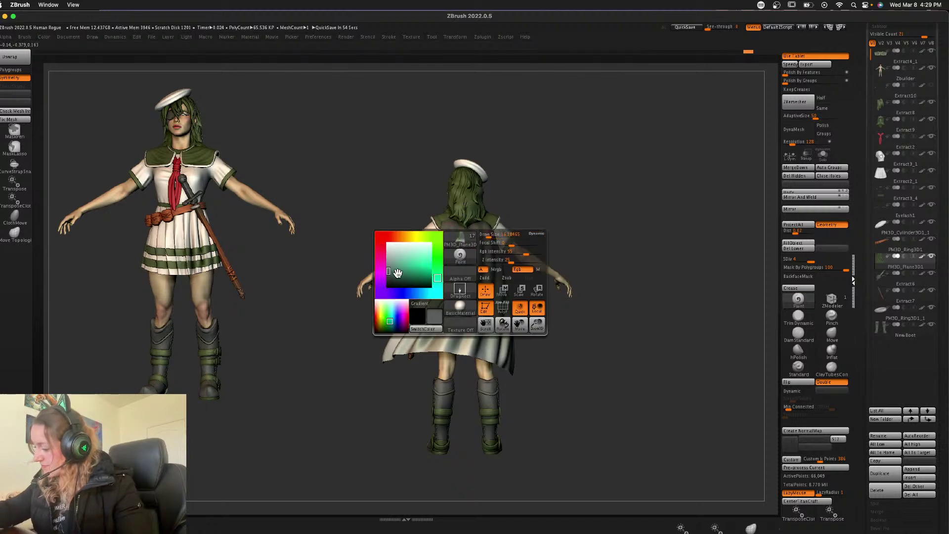
drag(595, 209, 621, 216)
- Adjust the cape's upper edge against the collar at the left back shoulder with the Move brush
alt+click(482, 216)
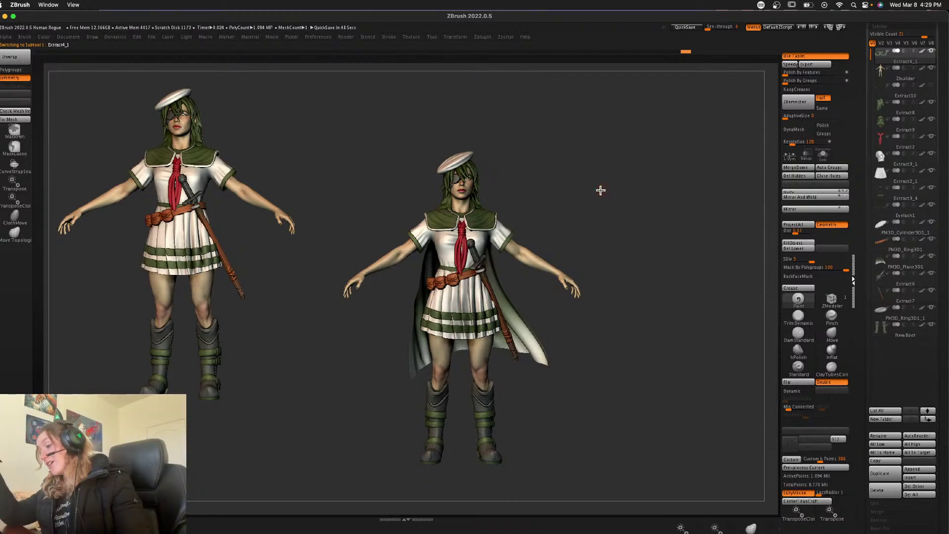
ctrl+drag(600, 190, 511, 213)
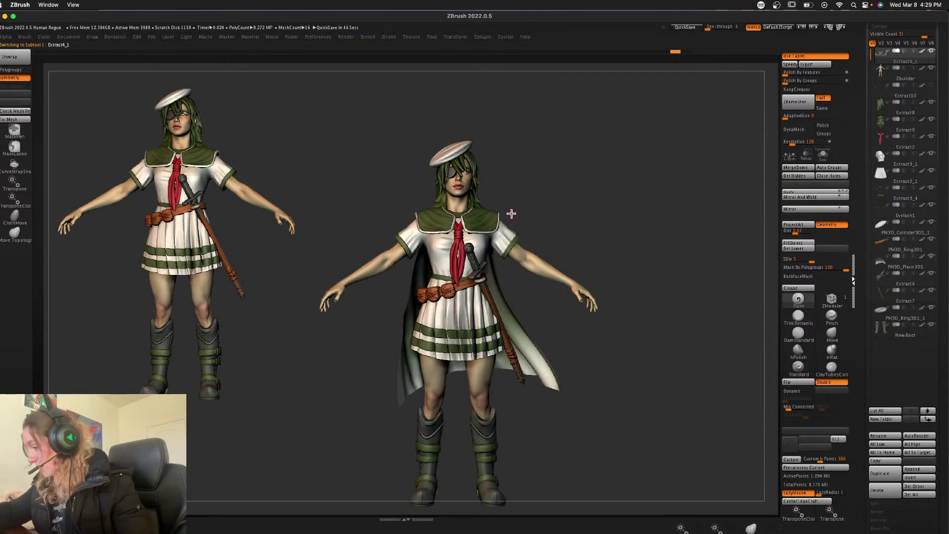
drag(598, 196, 628, 203)
click(834, 334)
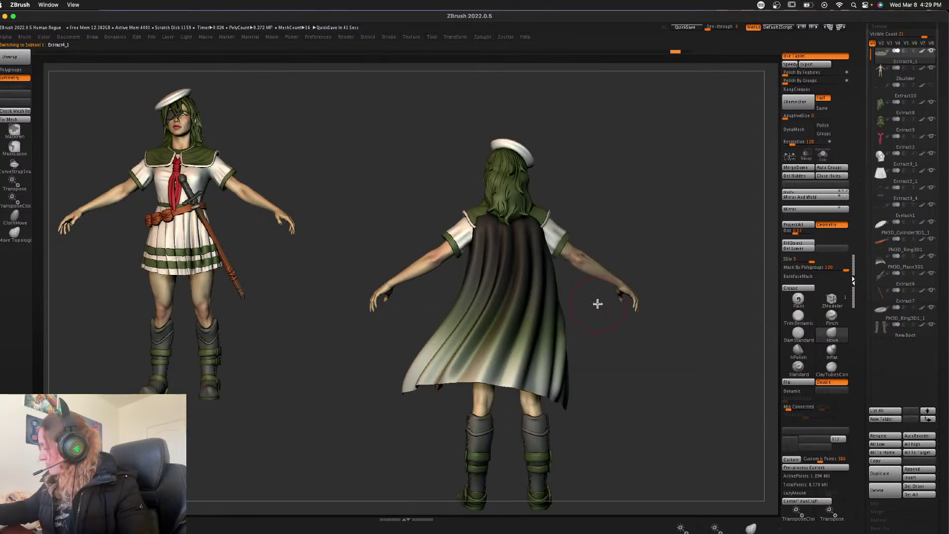
alt+click(517, 309)
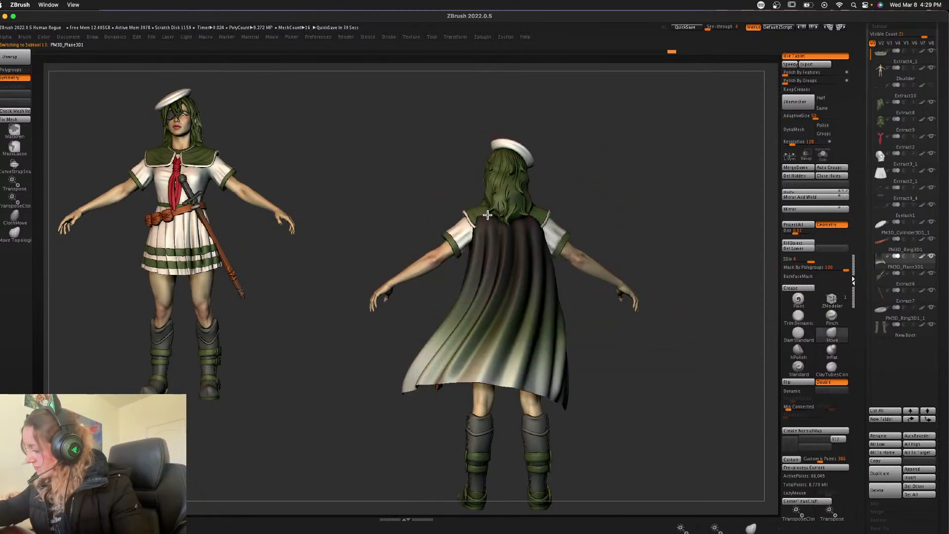
key(space)
mouse_move(504, 212)
mouse_down()
mouse_move(506, 203)
mouse_move(478, 215)
mouse_up()
key(space)
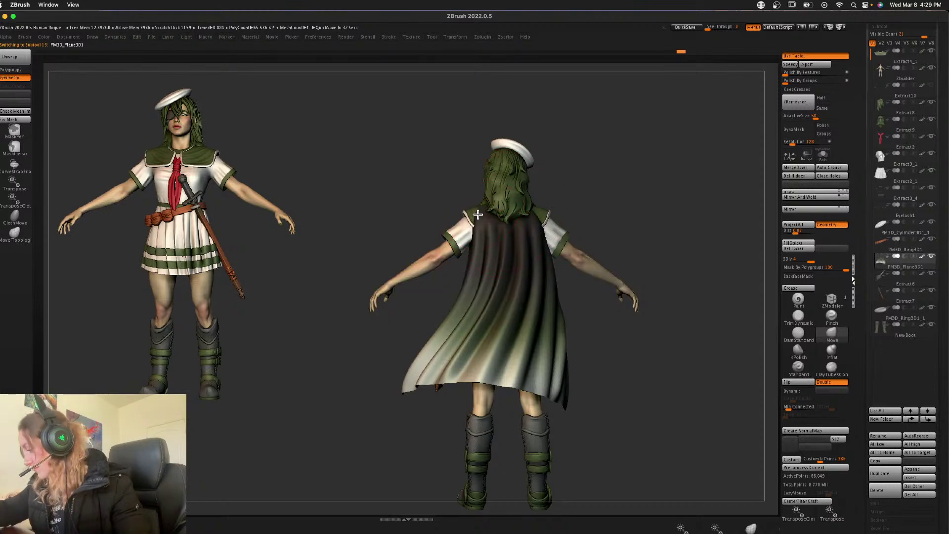
mouse_move(703, 237)
mouse_down()
mouse_move(677, 246)
mouse_move(702, 206)
mouse_move(628, 221)
mouse_up()
key(space)
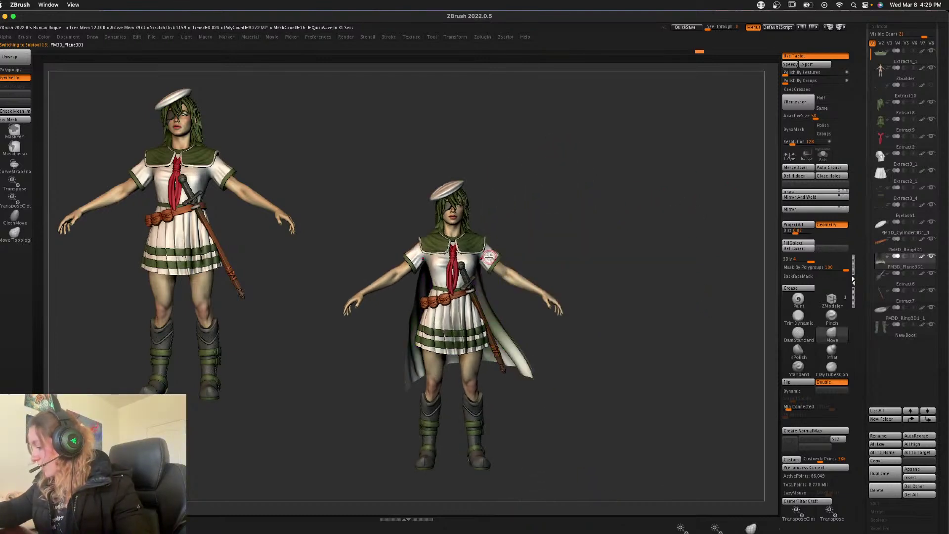
- Isolate the white shirt and set up the Standard brush with an adjusted draw size
alt+click(489, 257)
click(823, 156)
alt+drag(683, 218, 646, 341)
alt+drag(639, 229, 698, 248)
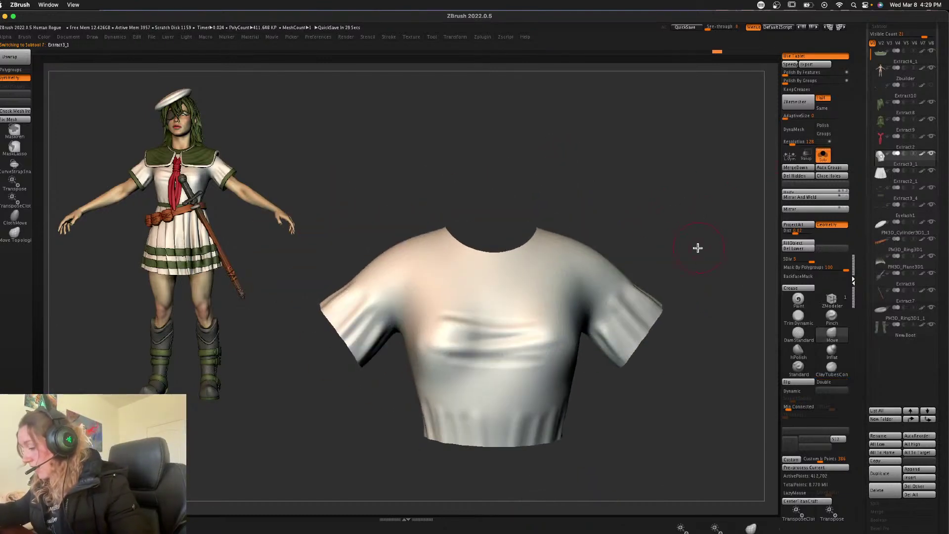
click(798, 366)
key(space)
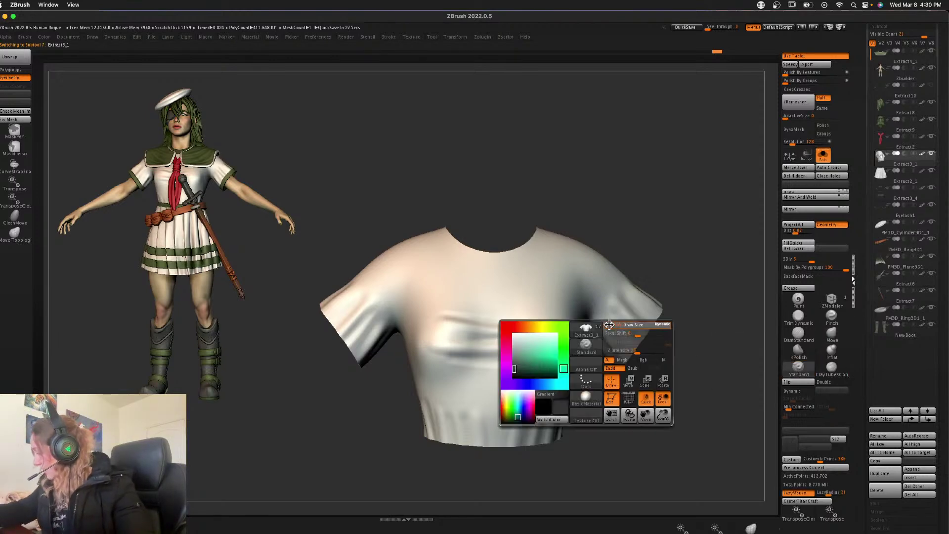
click(829, 156)
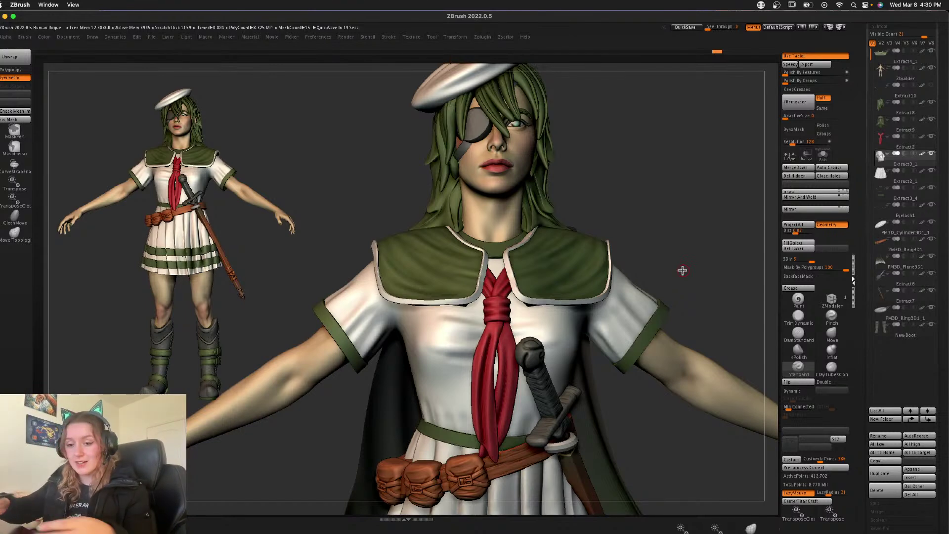
alt+drag(679, 241, 557, 174)
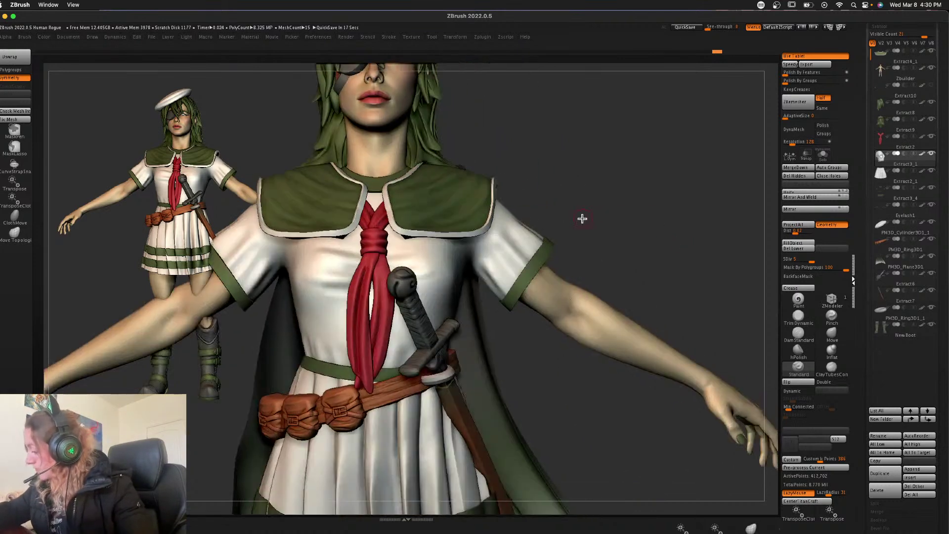
key(space)
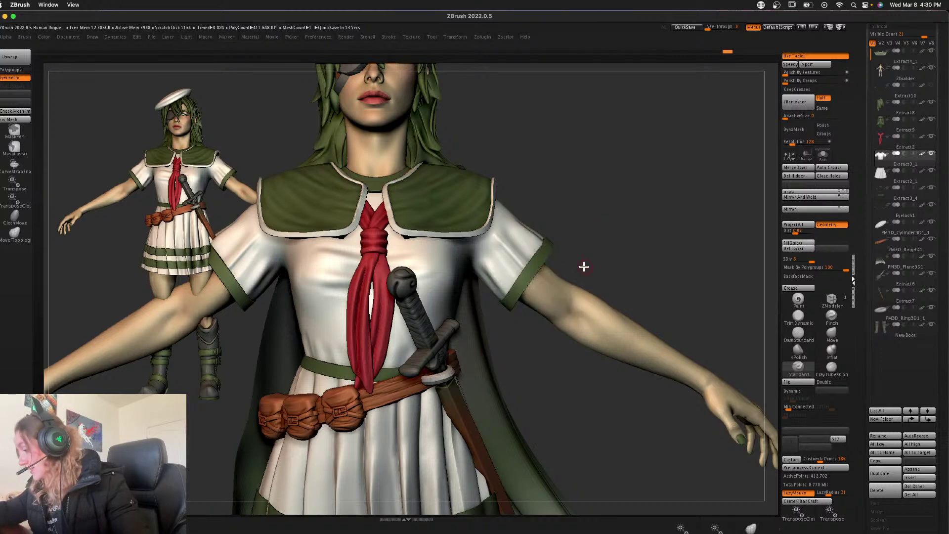
alt+drag(684, 232, 744, 219)
click(824, 157)
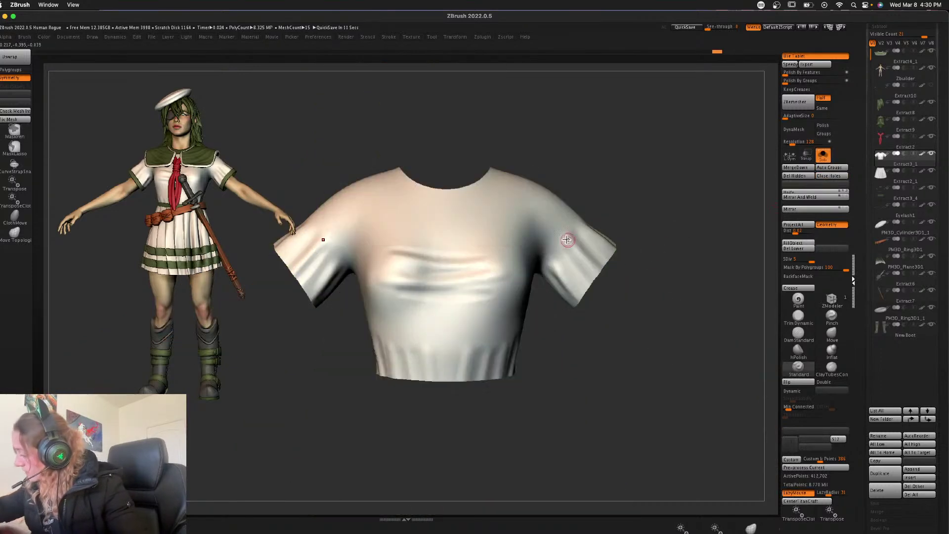
- Sculpt diagonal folds along the shirt's sleeves with the Standard brush
mouse_move(599, 275)
shift+mouse_down()
mouse_move(561, 236)
mouse_move(596, 274)
shift+mouse_up()
drag(566, 247, 593, 278)
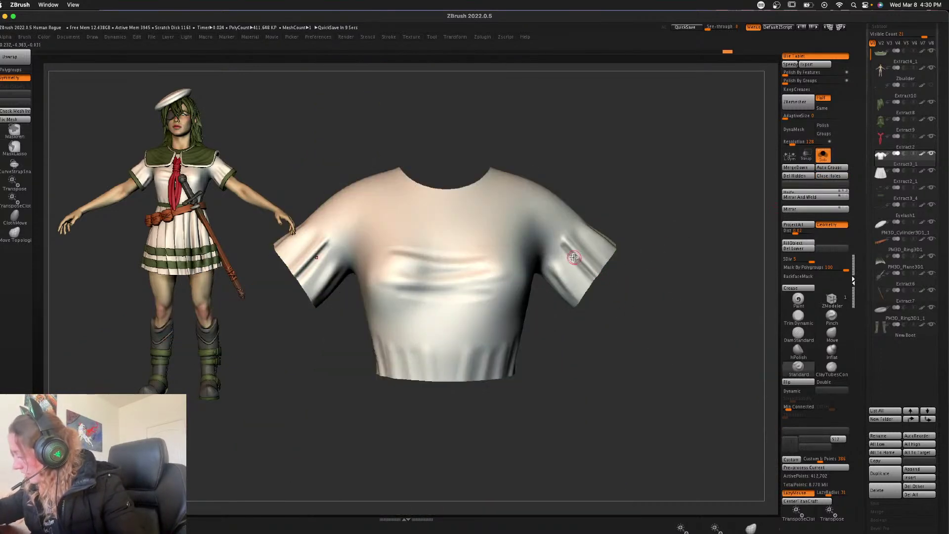
drag(624, 209, 582, 214)
drag(572, 239, 603, 270)
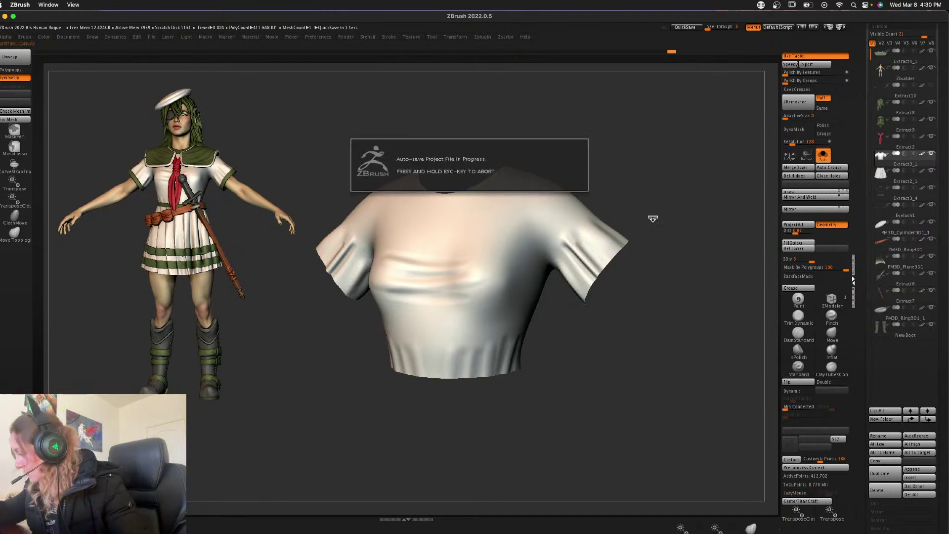
drag(674, 227, 662, 228)
drag(558, 271, 573, 289)
- Soften the diagonal fold on the shirt's side at a lower subdivision level and return to level 5
drag(690, 216, 644, 232)
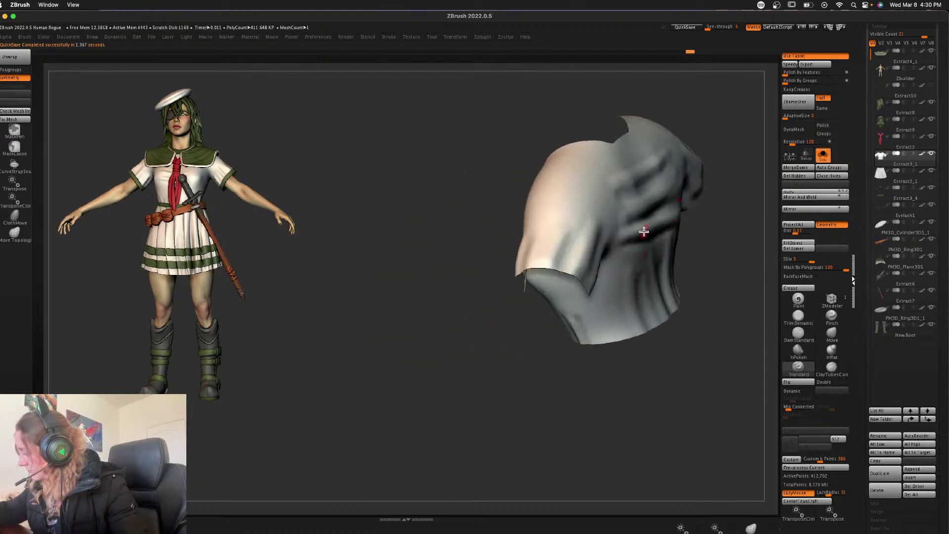
drag(538, 331, 535, 288)
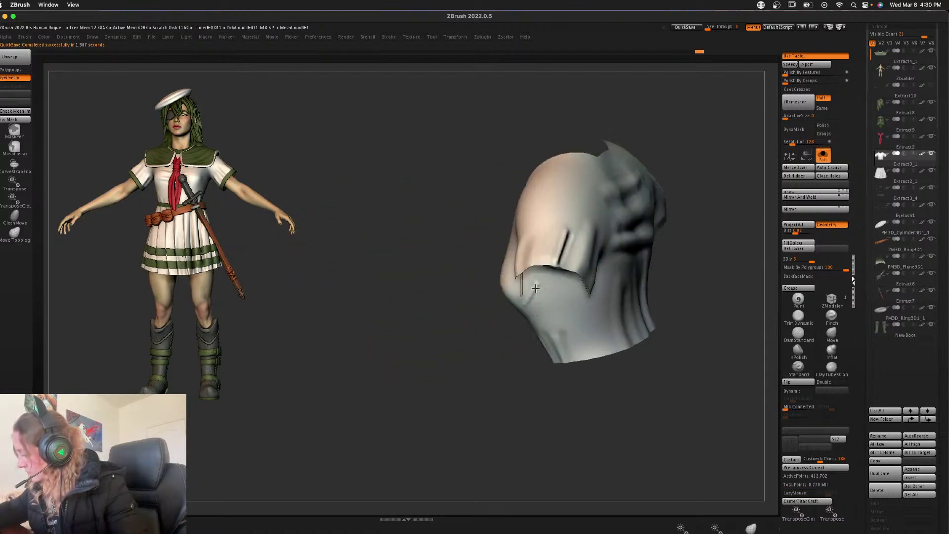
drag(697, 253, 534, 291)
key(shift+d)
key(shift+d)
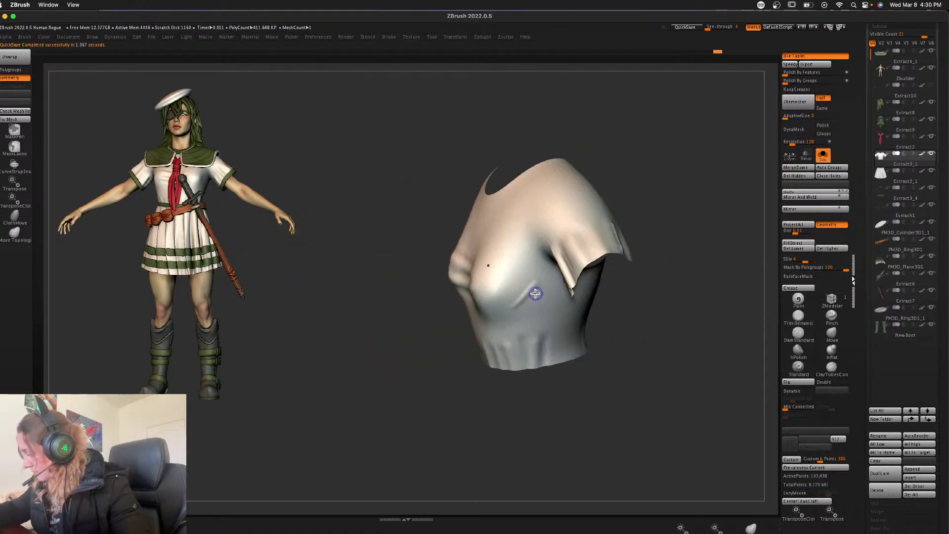
key(d)
key(d)
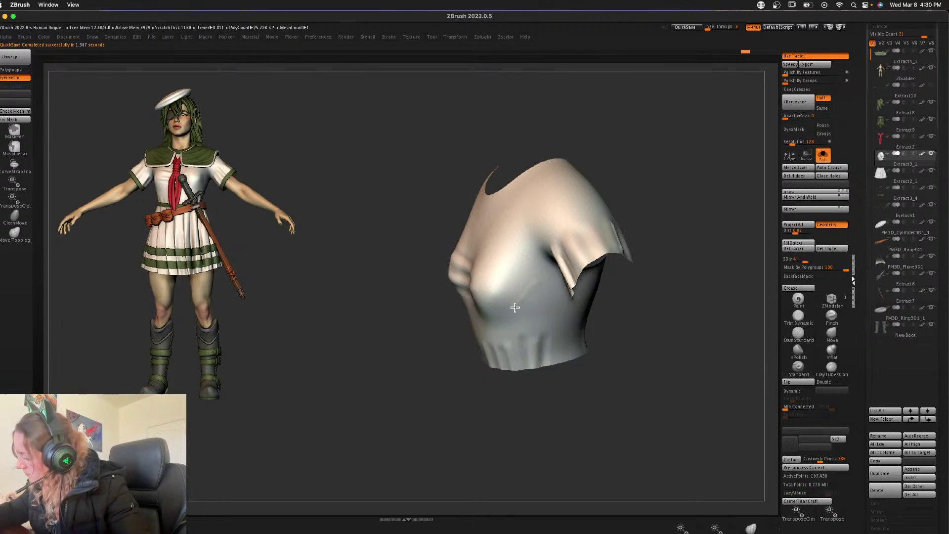
drag(684, 268, 717, 315)
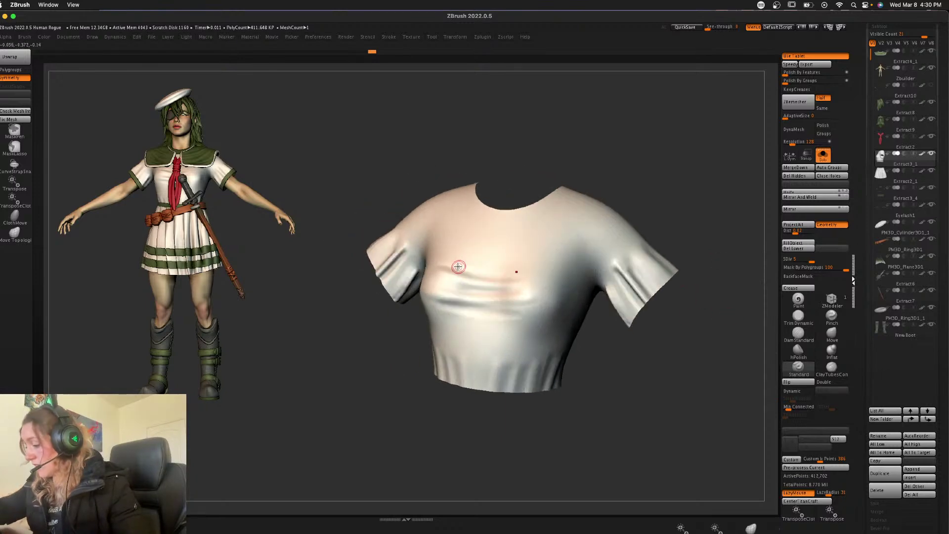
- Try to draw a long horizontal fold across the shirt's chest with the Standard brush
mouse_move(458, 266)
mouse_down()
mouse_move(445, 273)
mouse_move(537, 286)
mouse_up()
drag(700, 203, 636, 220)
key(super+z)
drag(439, 274, 546, 285)
key(super+z)
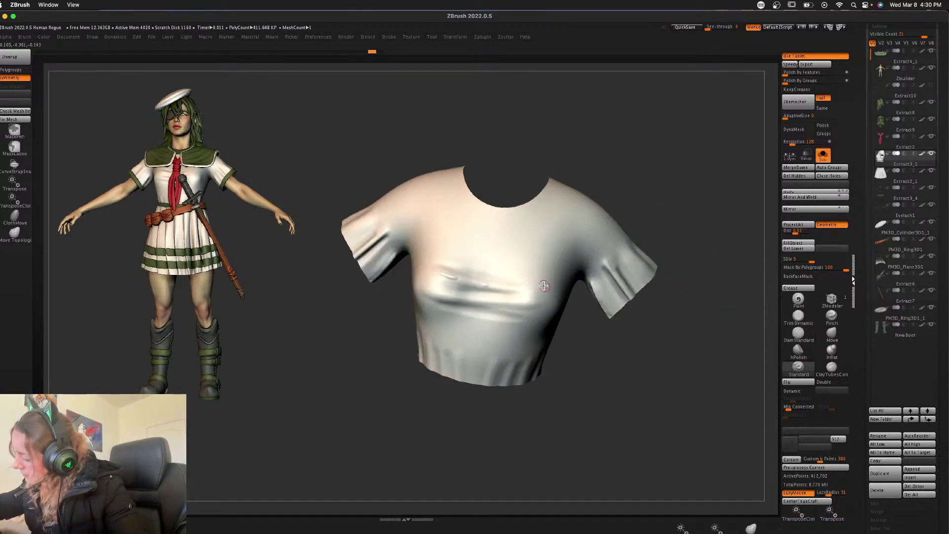
key(super+z)
drag(439, 273, 546, 285)
key(super+z)
key(super+z)
- Sculpt two sharper horizontal folds across the shirt's chest, toggling LazyMouse for the strokes and checking them on the full character
drag(439, 273, 579, 289)
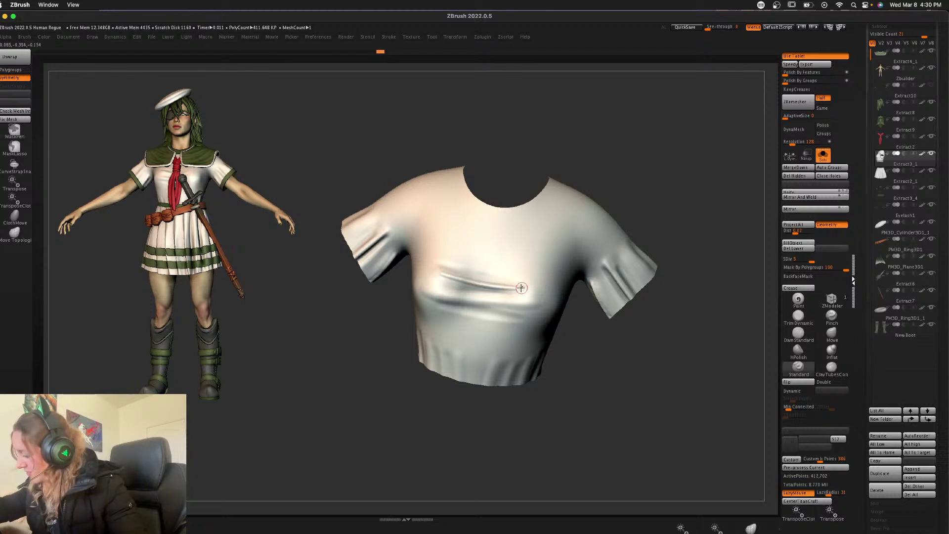
key(l)
drag(652, 177, 641, 190)
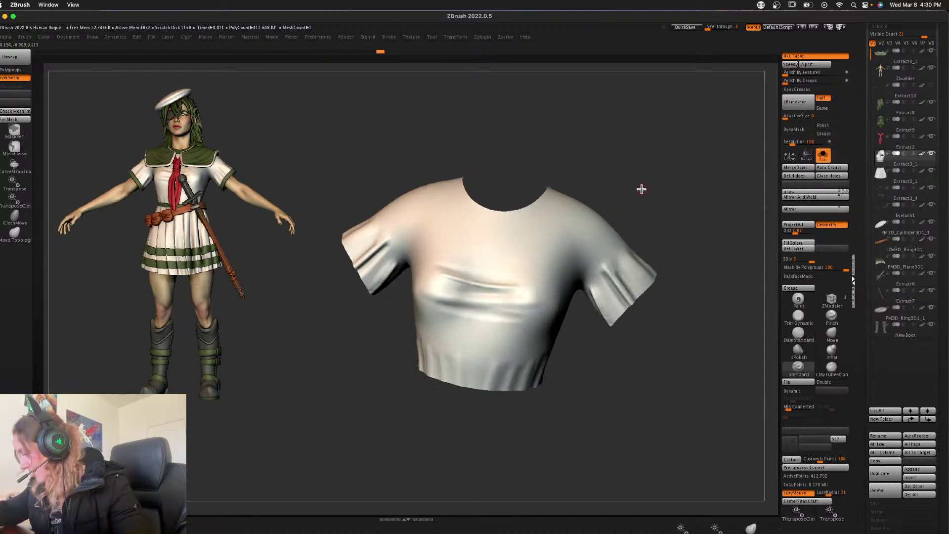
drag(444, 296, 540, 302)
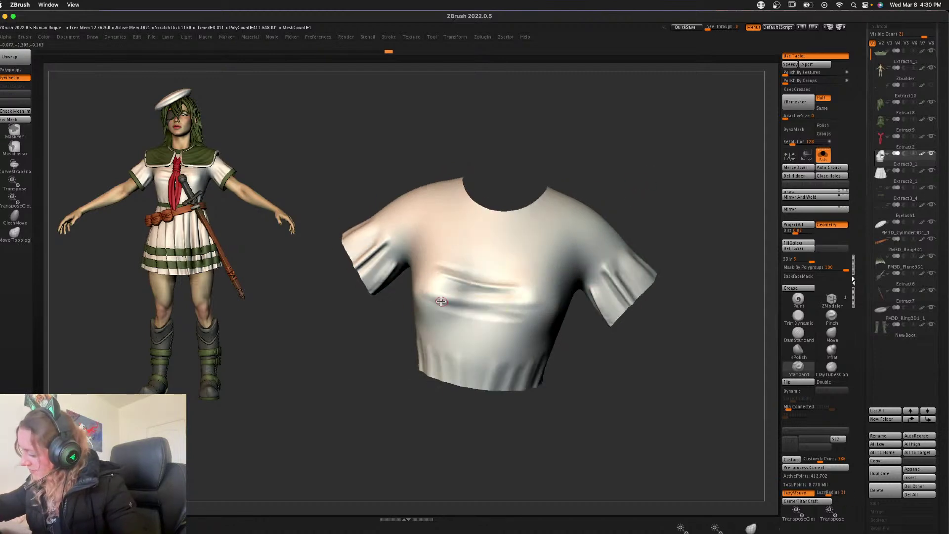
key(l)
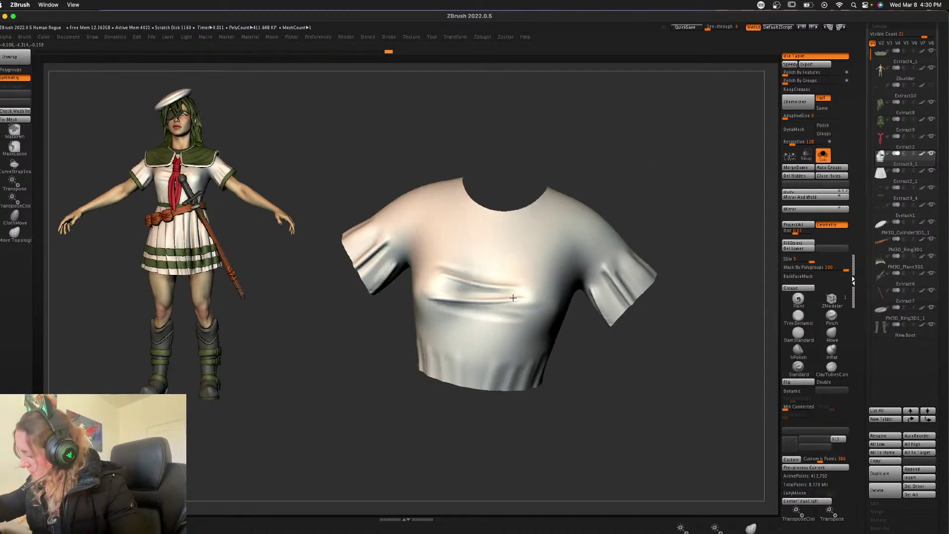
key(l)
click(818, 162)
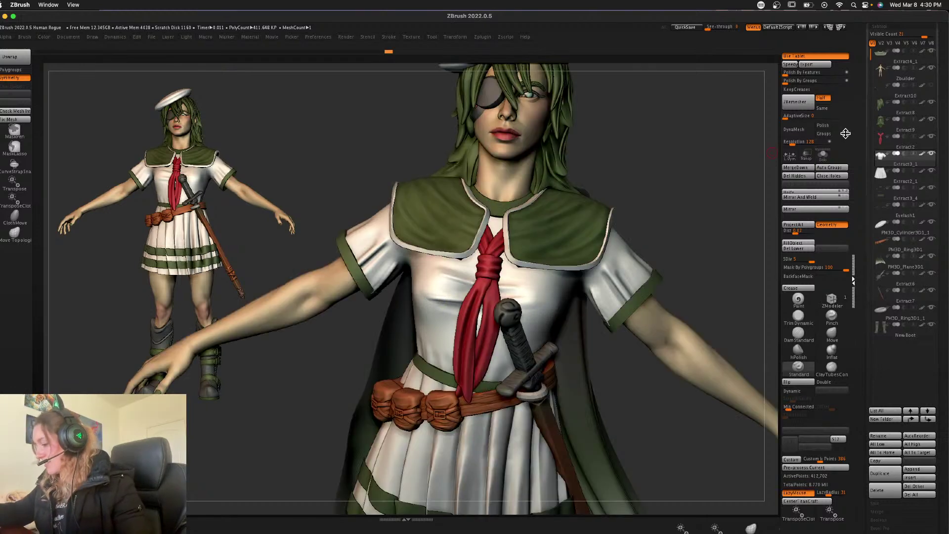
click(823, 154)
key(l)
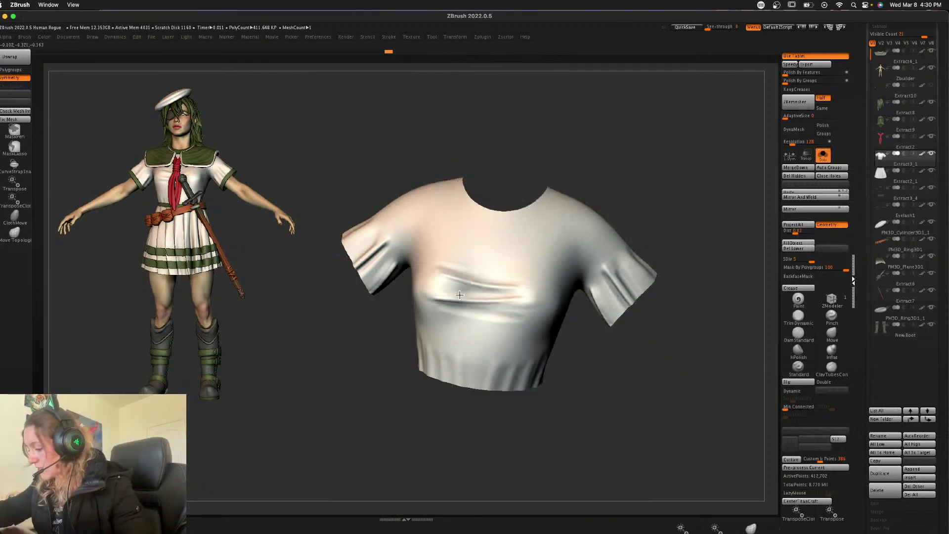
key(l)
- Sculpt short vertical gathers along the shirt's front waist hem and smooth their edges
drag(701, 227, 678, 242)
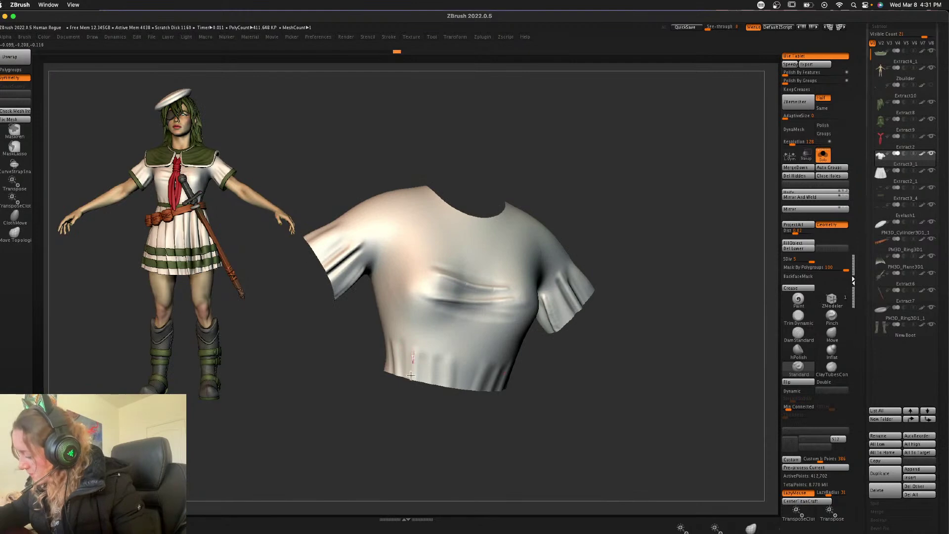
drag(411, 376, 411, 377)
right_click(456, 367)
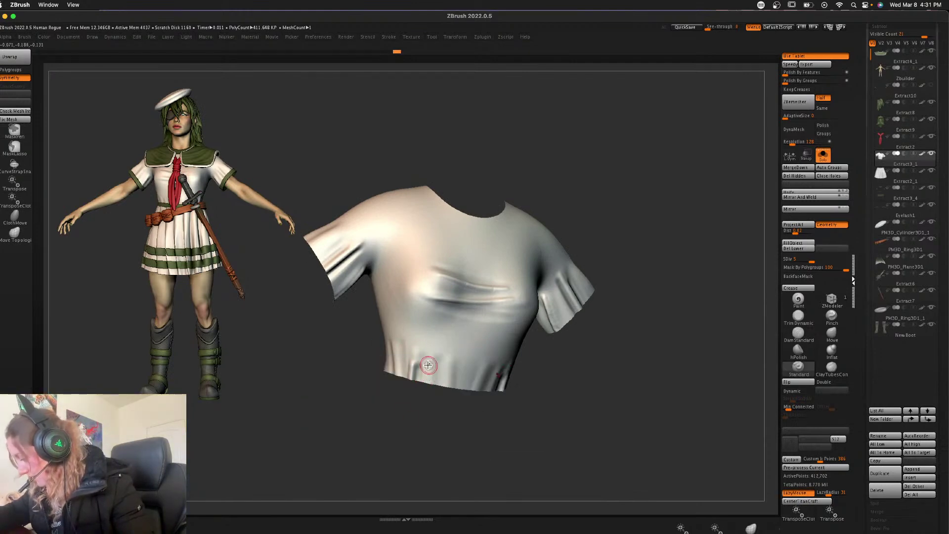
drag(427, 358, 426, 379)
drag(606, 415, 587, 408)
mouse_move(432, 369)
shift+mouse_down()
mouse_move(426, 357)
mouse_move(434, 395)
mouse_move(436, 360)
shift+mouse_up()
- Restore the full character and adjust the shirt's lower hem against the green waistband with the Move brush
click(822, 156)
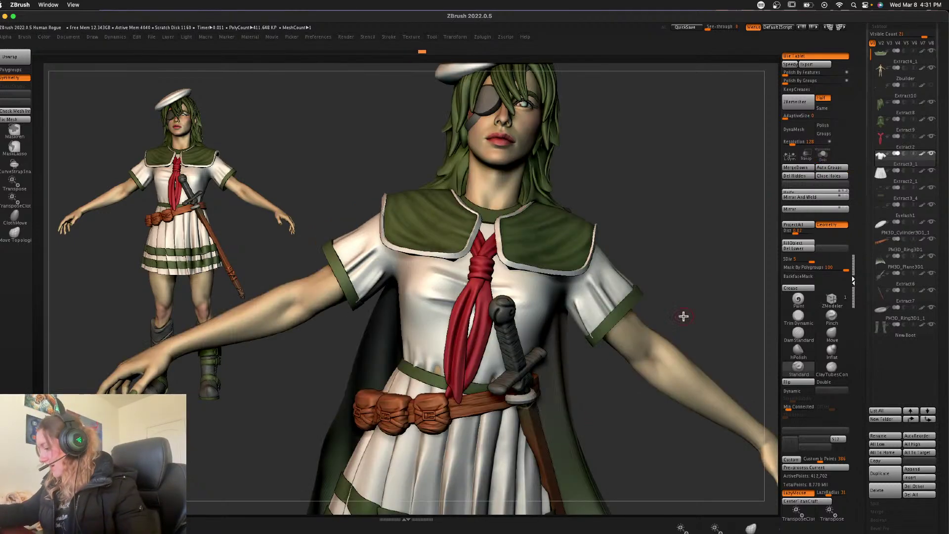
drag(707, 258, 697, 309)
click(832, 333)
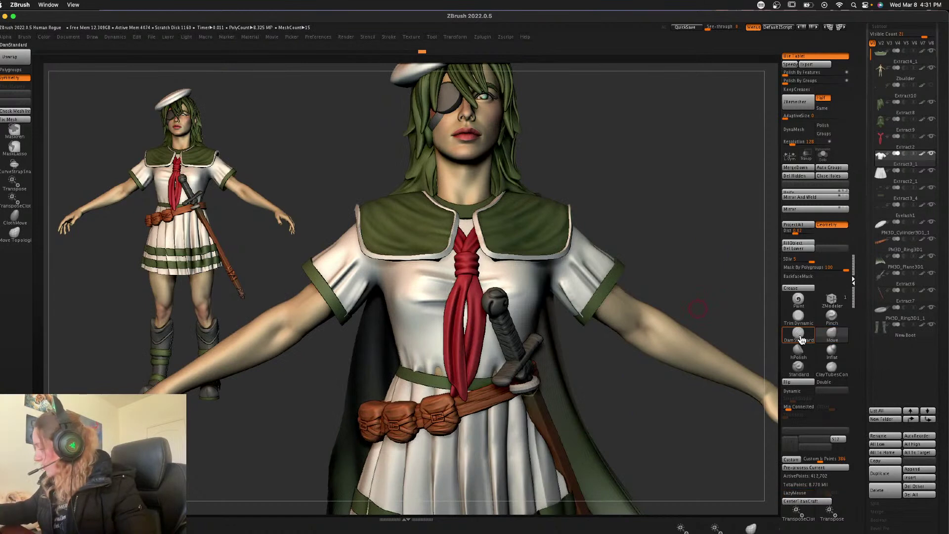
key(space)
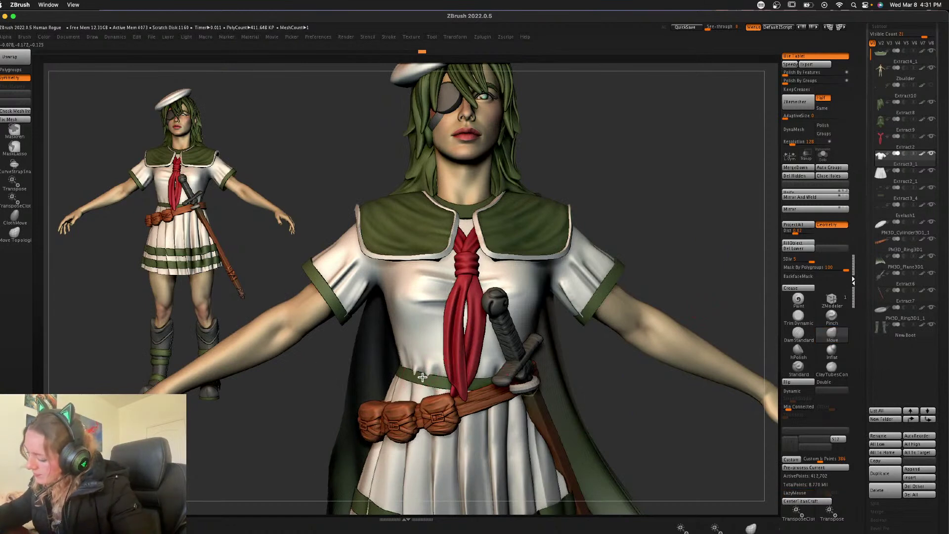
drag(429, 368, 426, 374)
key(space)
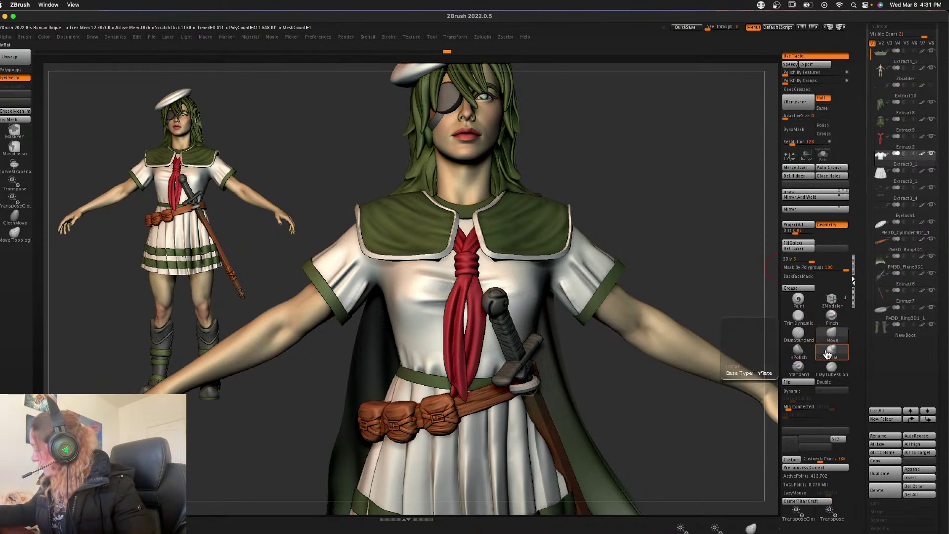
- Isolate the shirt and sculpt diagonal folds running down its side from the armpit with the Standard brush
click(798, 366)
click(822, 155)
drag(689, 254, 697, 208)
key(space)
drag(447, 289, 474, 343)
mouse_move(450, 304)
mouse_down()
mouse_move(473, 344)
mouse_move(491, 343)
mouse_up()
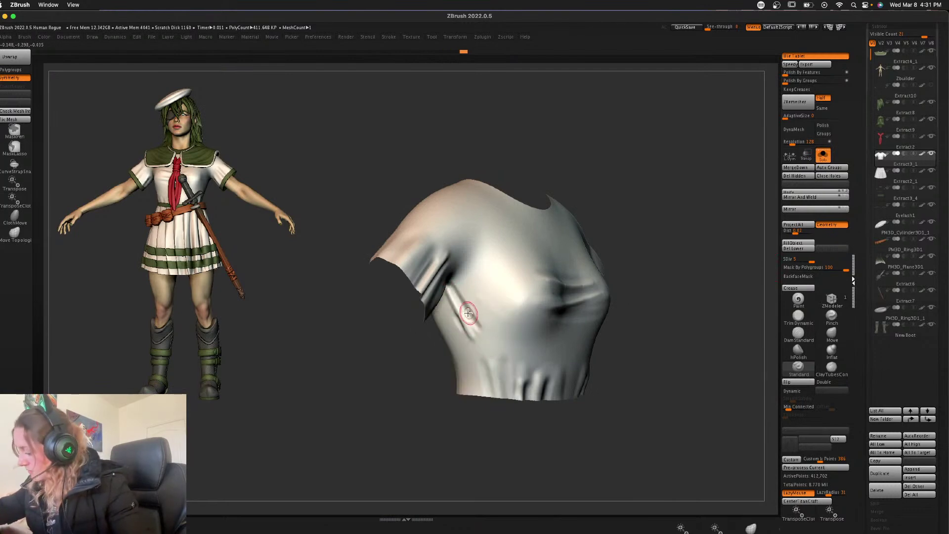
drag(443, 296, 470, 347)
key(l)
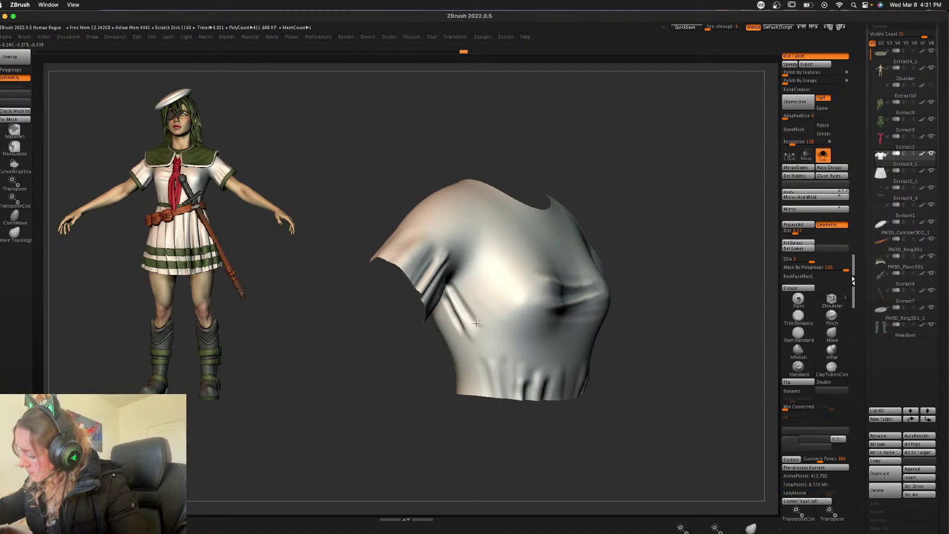
key(l)
- Examine the shirt's folds from the front, both isolated and with the full outfit visible
shift+drag(641, 234, 716, 240)
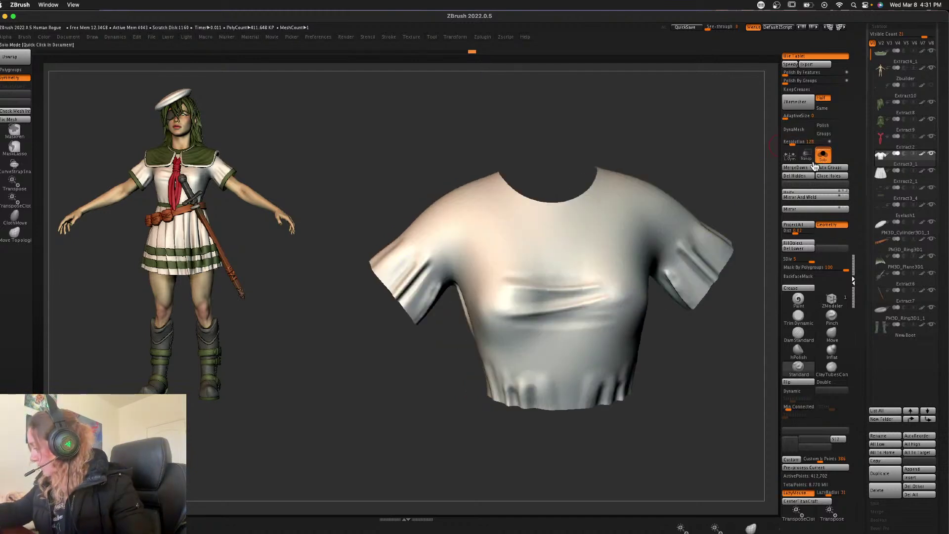
click(822, 159)
click(823, 159)
key(l)
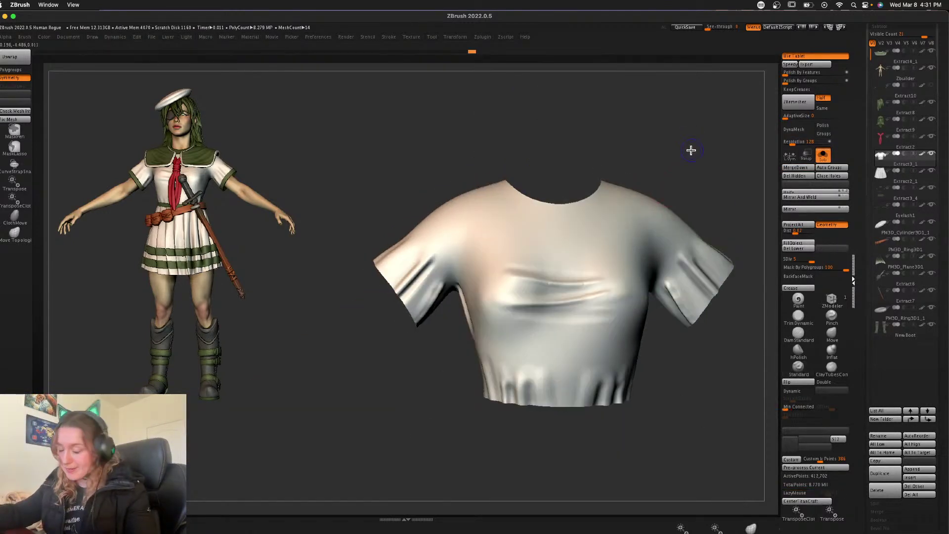
key(l)
click(817, 164)
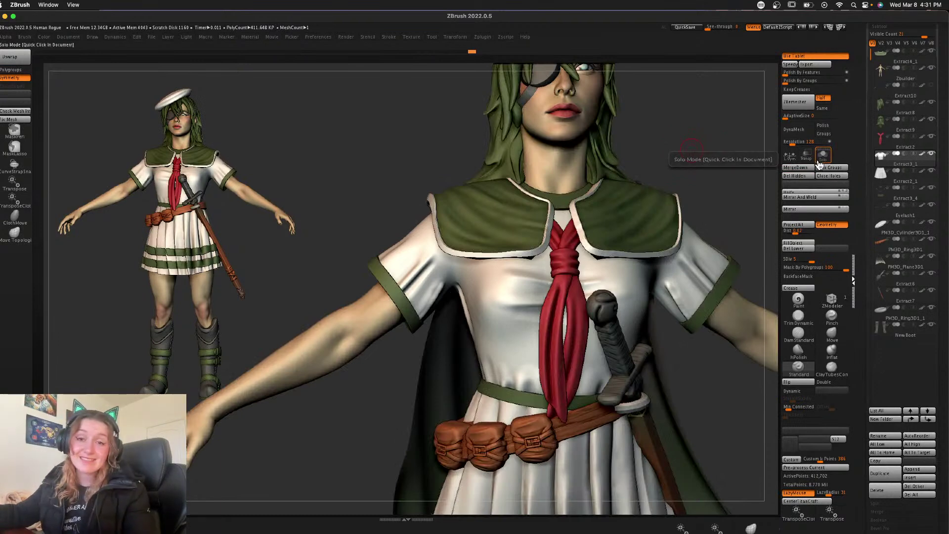
key(f)
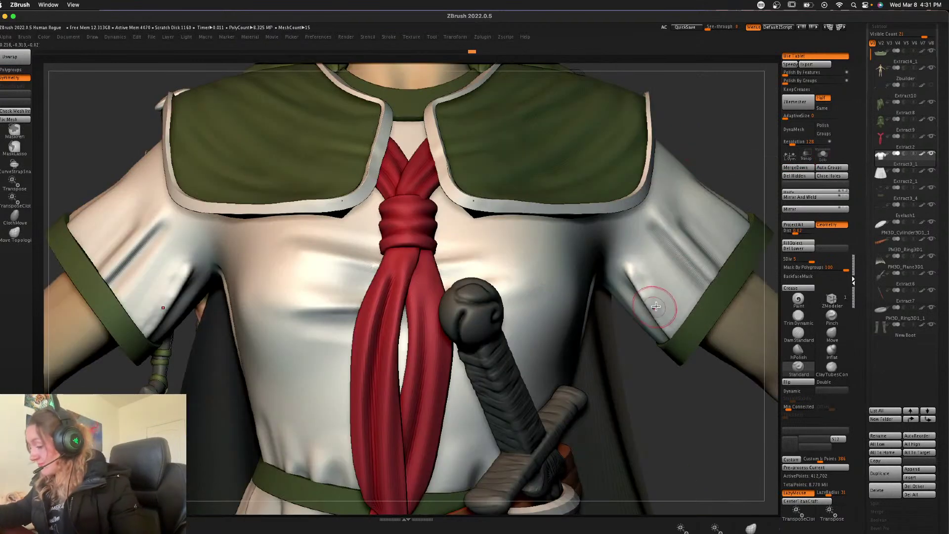
key(f)
- Sculpt diagonal folds on the shirt's side between the bust and underarm, toggling LazyMouse for the strokes
mouse_move(665, 251)
alt+mouse_down()
mouse_move(656, 334)
mouse_move(635, 329)
alt+mouse_up()
key(l)
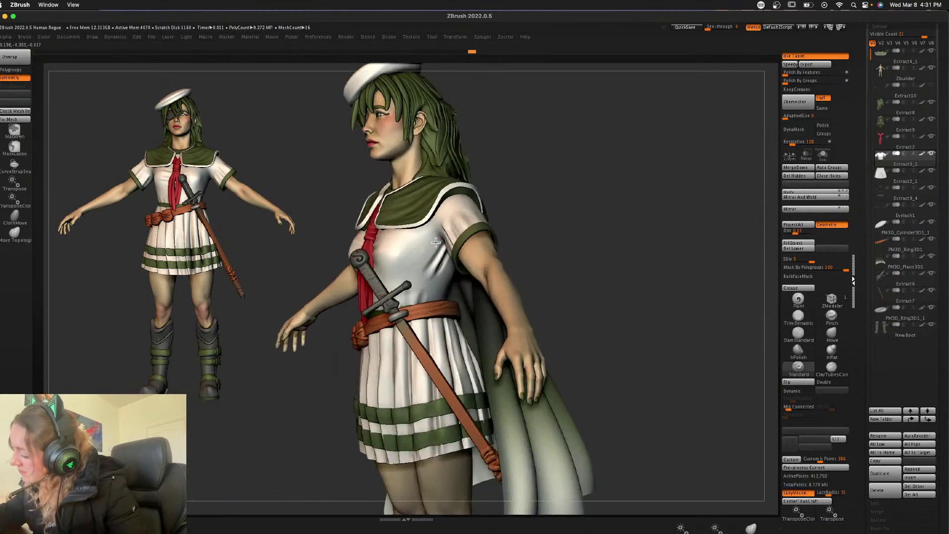
key(l)
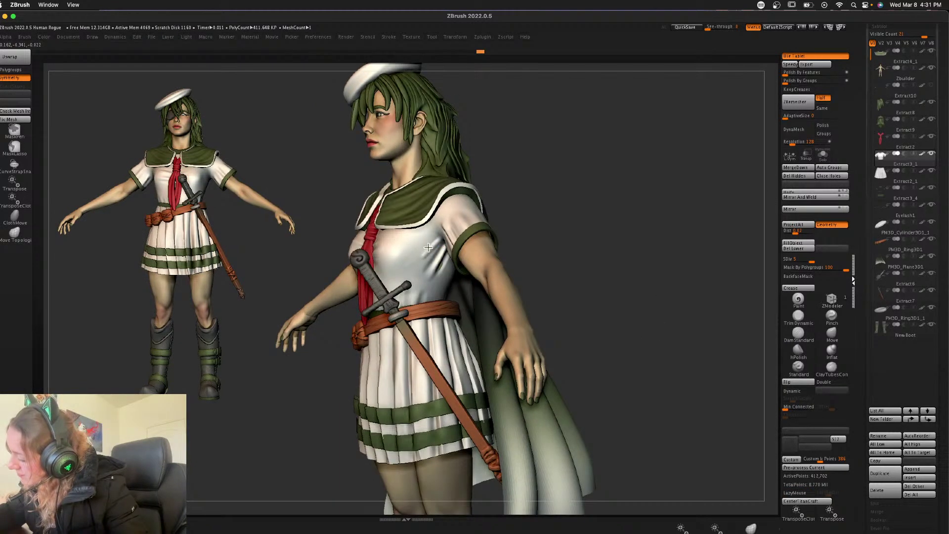
key(l)
key(l)
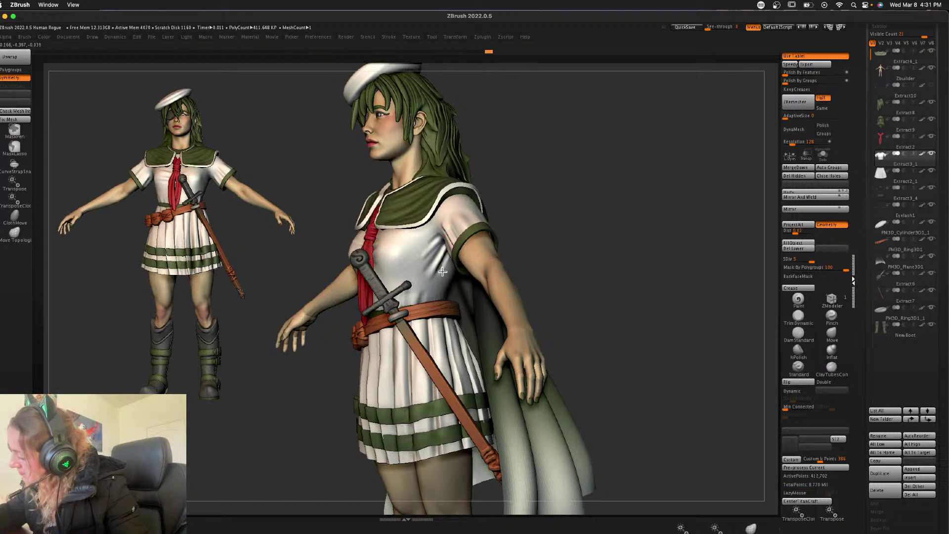
key(l)
- Sculpt vertical gathers along the isolated shirt's side hem and restore the full character
click(823, 155)
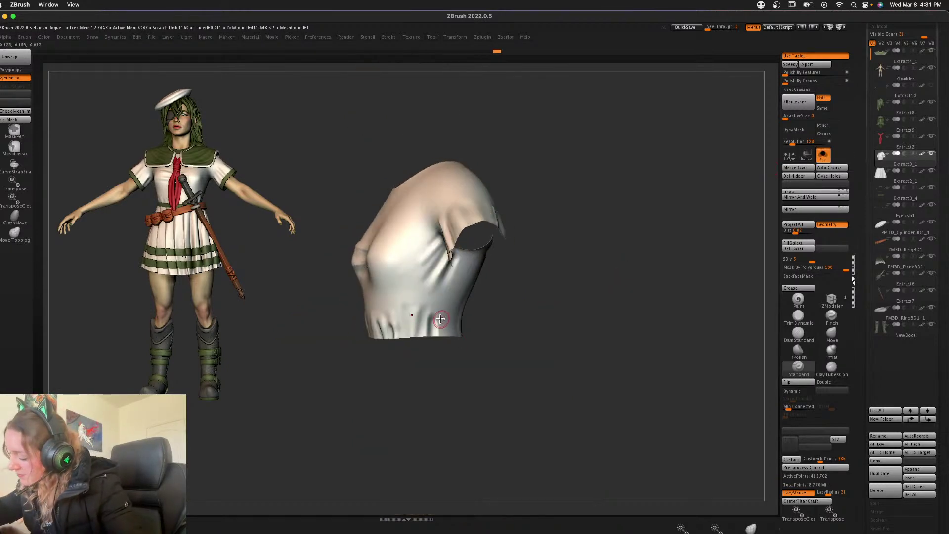
mouse_move(476, 321)
mouse_down()
mouse_move(445, 325)
mouse_move(461, 350)
mouse_up()
key(l)
click(820, 156)
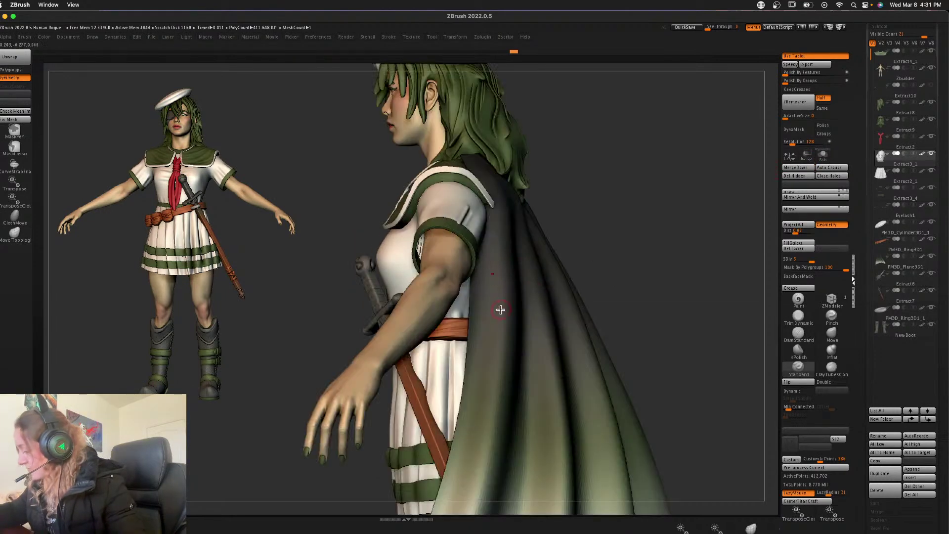
- Sculpt diagonal folds from the isolated shirt's front shoulder toward the bust and show the full character again
drag(708, 214, 687, 220)
click(823, 156)
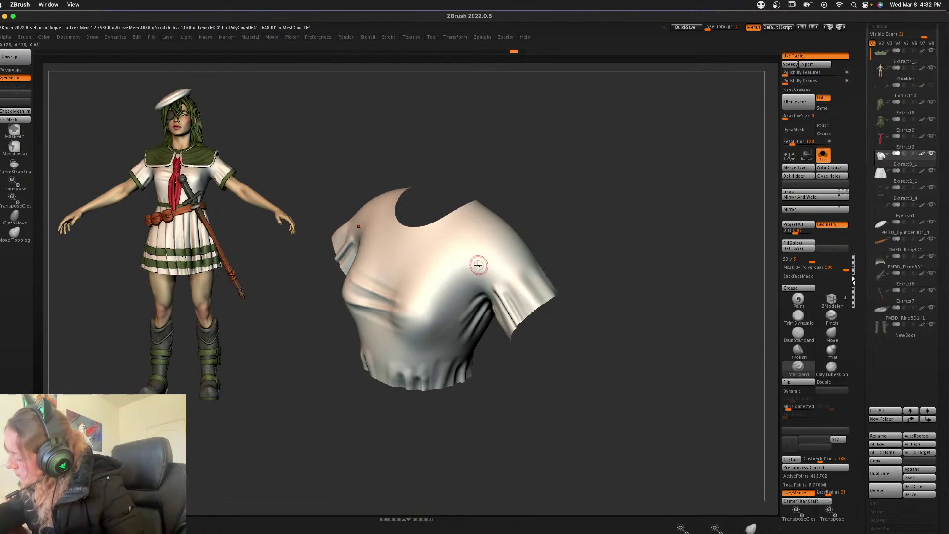
key(space)
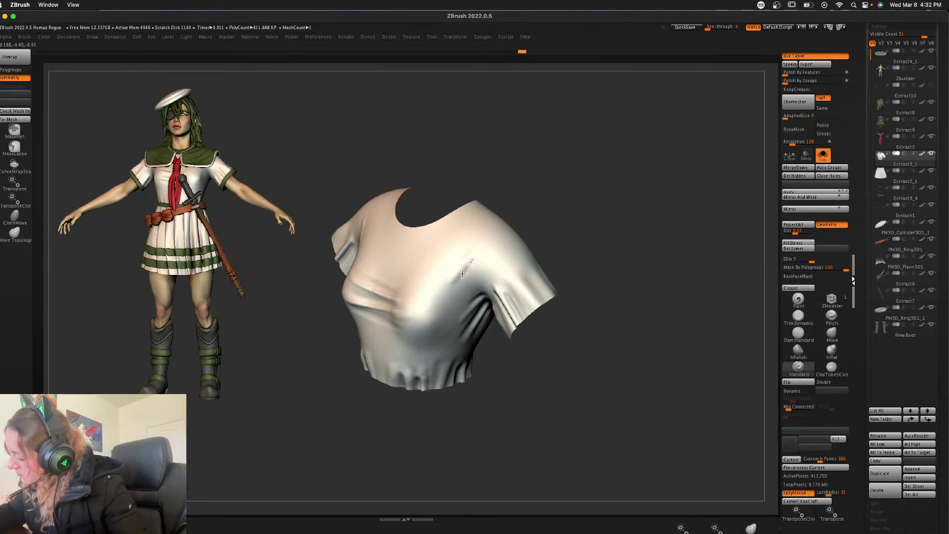
drag(462, 274, 417, 311)
key(l)
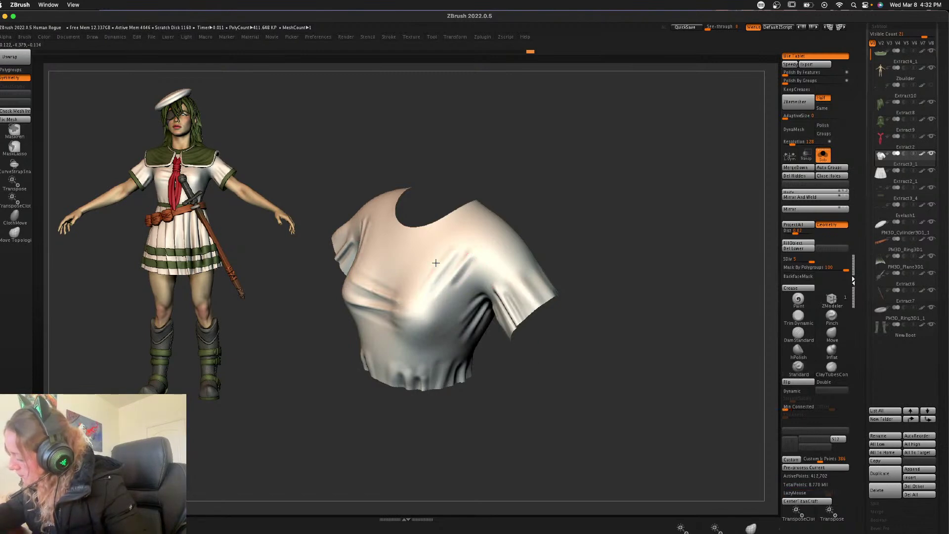
drag(578, 203, 635, 226)
key(alt+s)
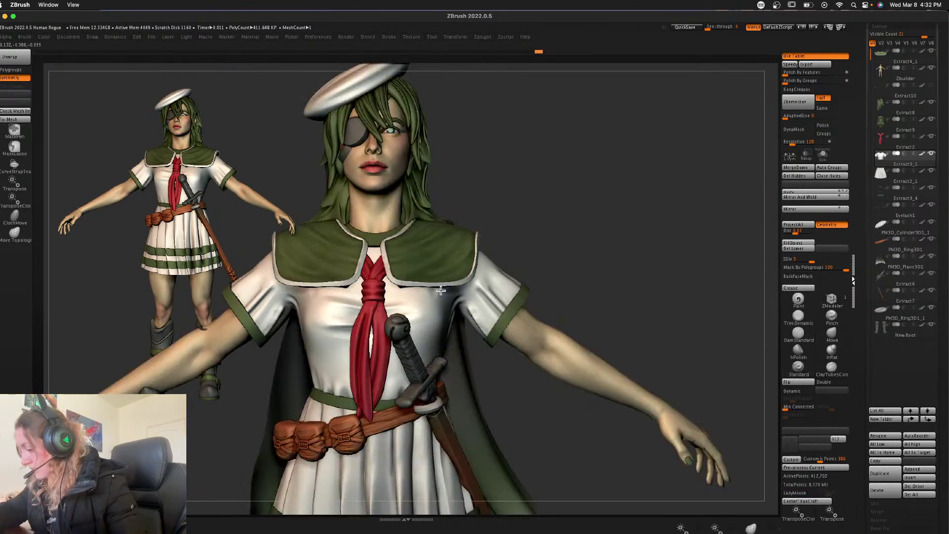
- Smooth the shirt's chest below the collar and sculpt a fold on the outer sleeve with the Standard brush
shift+drag(441, 291, 435, 297)
alt+drag(631, 265, 604, 283)
alt+drag(618, 288, 624, 328)
key(b)
key(s)
key(t)
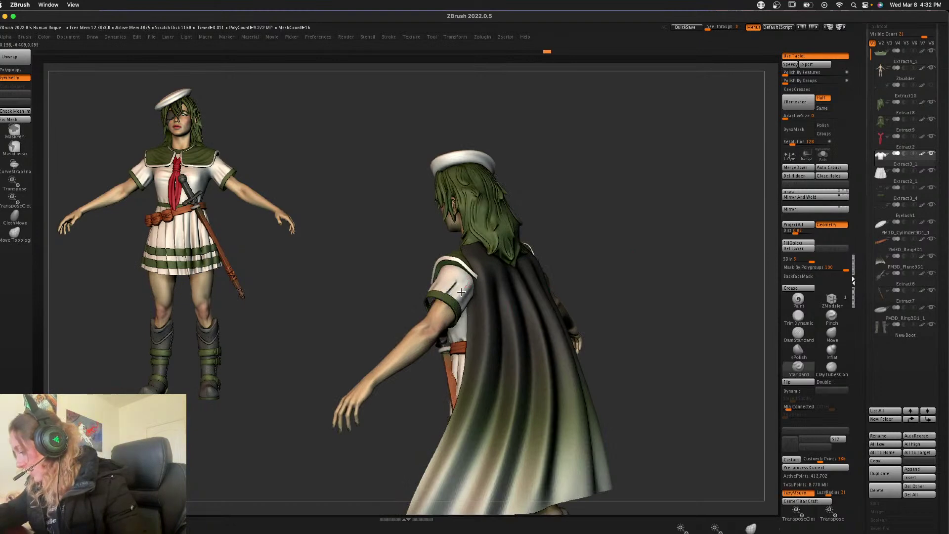
drag(603, 245, 610, 253)
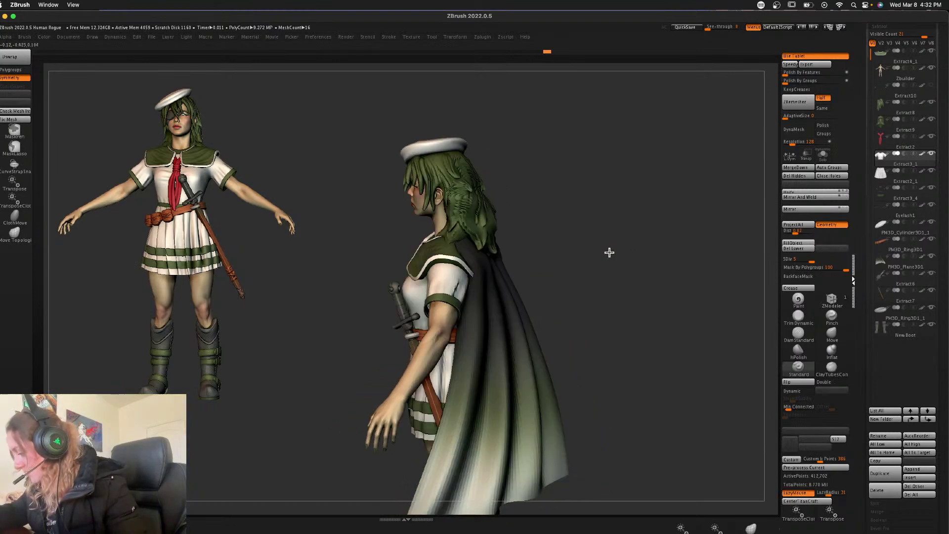
right_click(440, 286)
drag(442, 284, 444, 275)
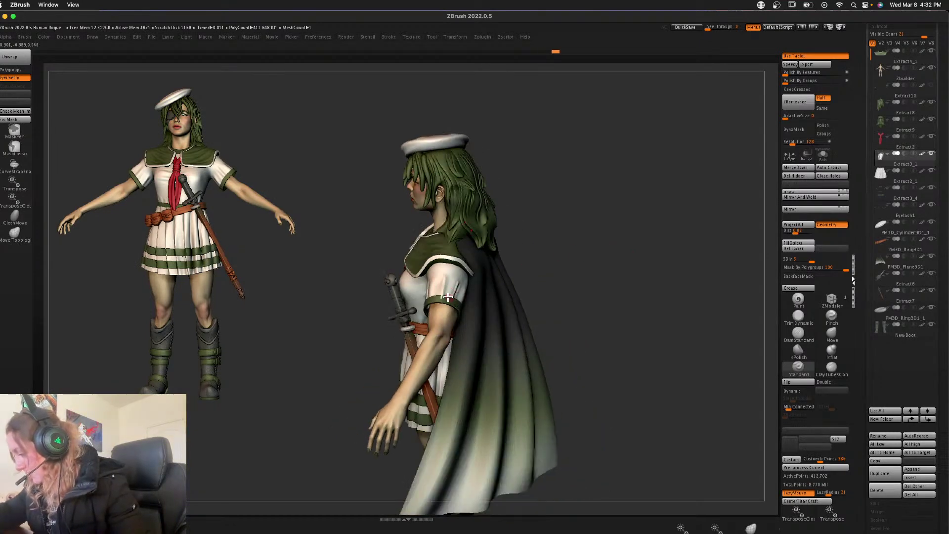
- Reshape the shirt around its sleeve and waist with the Move brush
click(831, 334)
drag(612, 237, 539, 268)
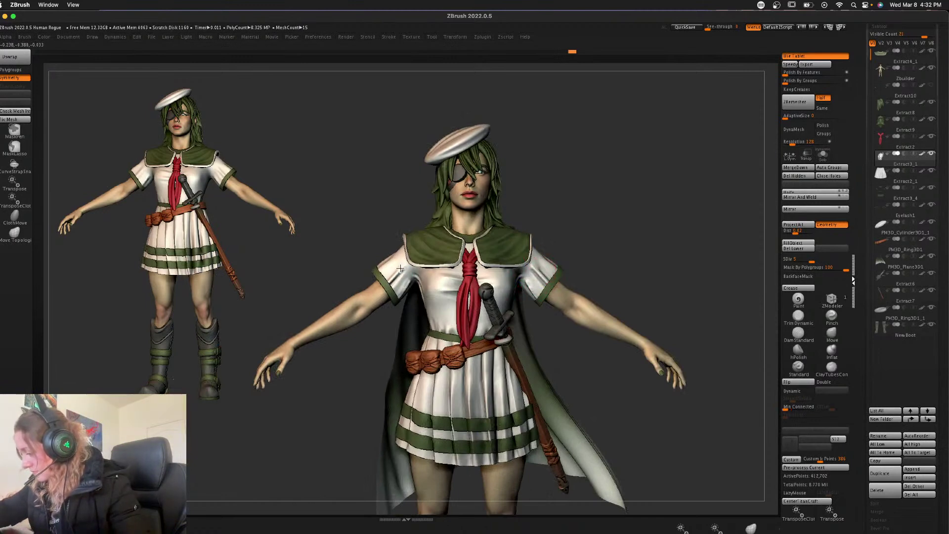
shift+drag(496, 303, 464, 311)
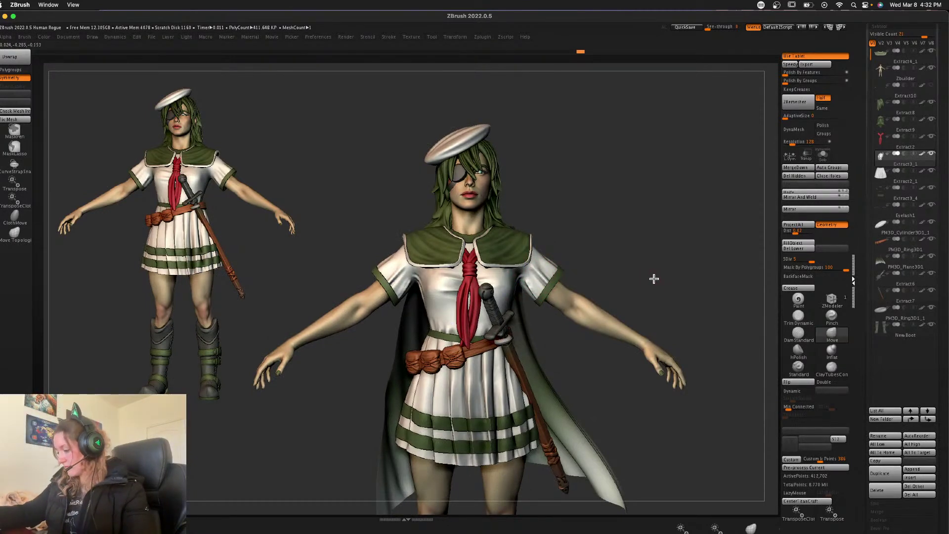
mouse_move(654, 278)
alt+mouse_down()
mouse_move(632, 233)
mouse_move(636, 275)
mouse_move(635, 257)
mouse_move(643, 272)
alt+mouse_up()
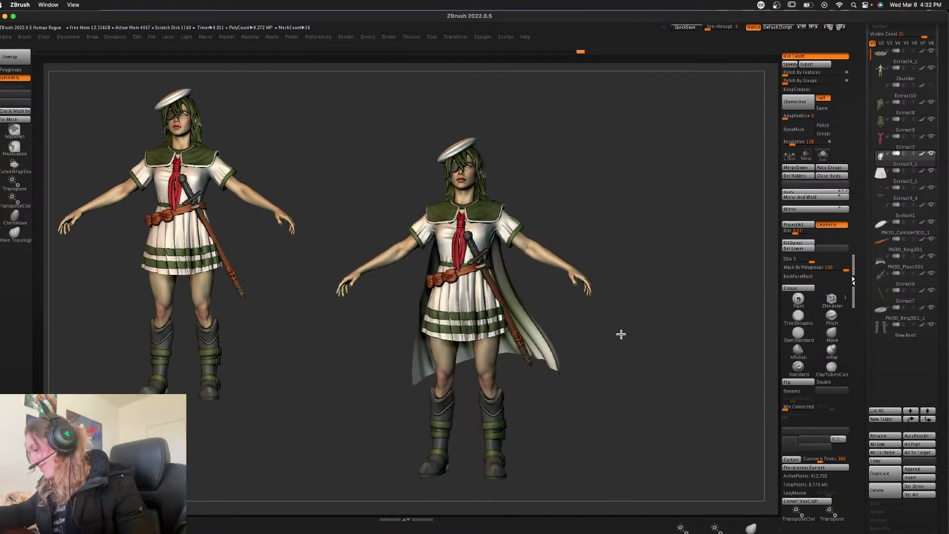
drag(621, 332, 623, 374)
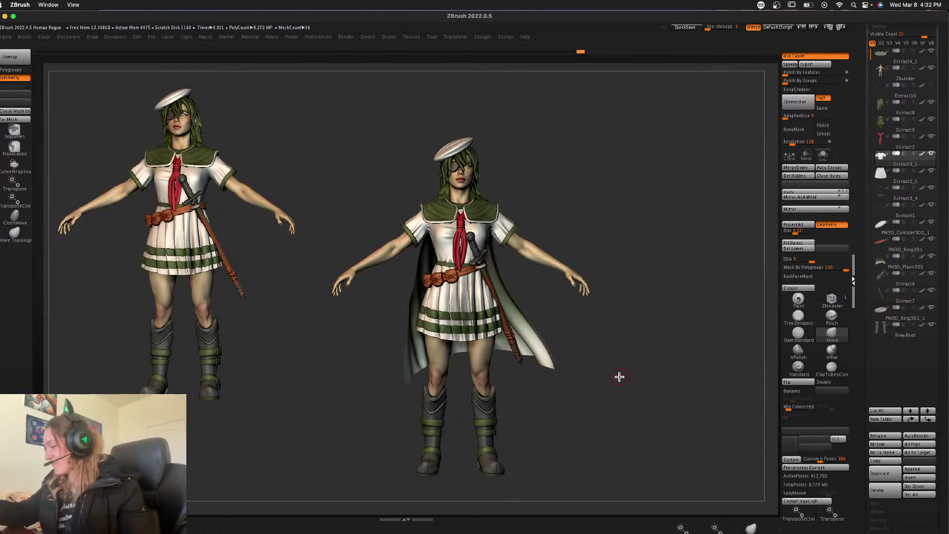
key(space)
key(ctrl+f)
key(ctrl+z)
key(space)
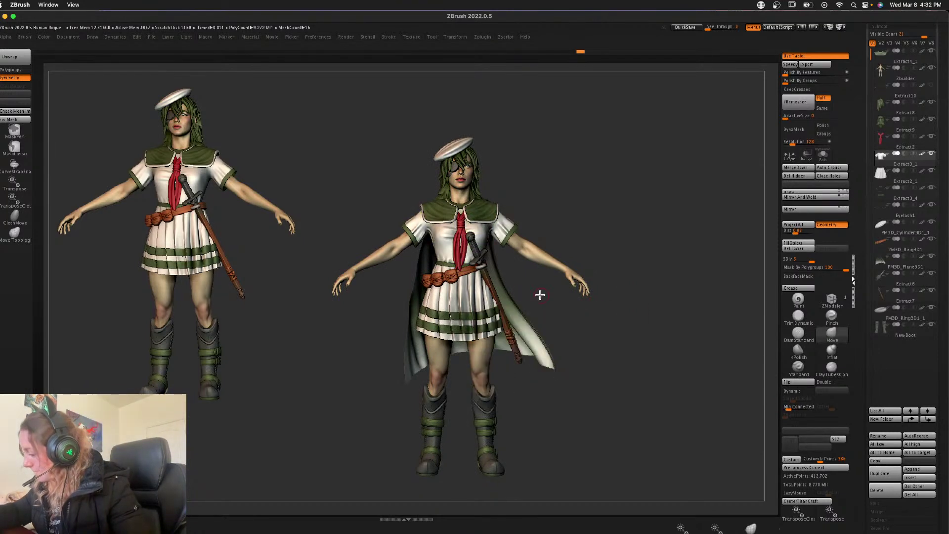
- Merge the Extract7 subtool down with the PM3D_Ring3D1_1 subtool and clear the mask
alt+click(501, 267)
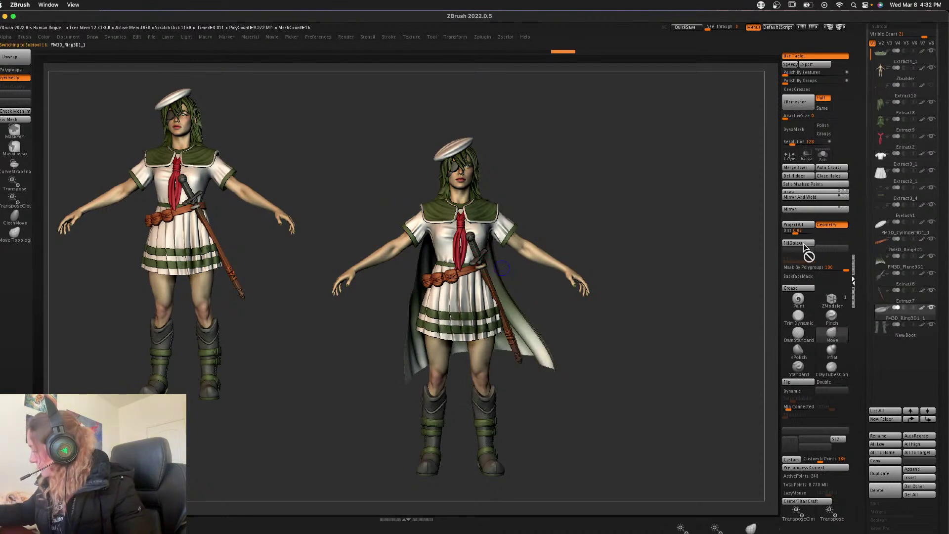
click(899, 298)
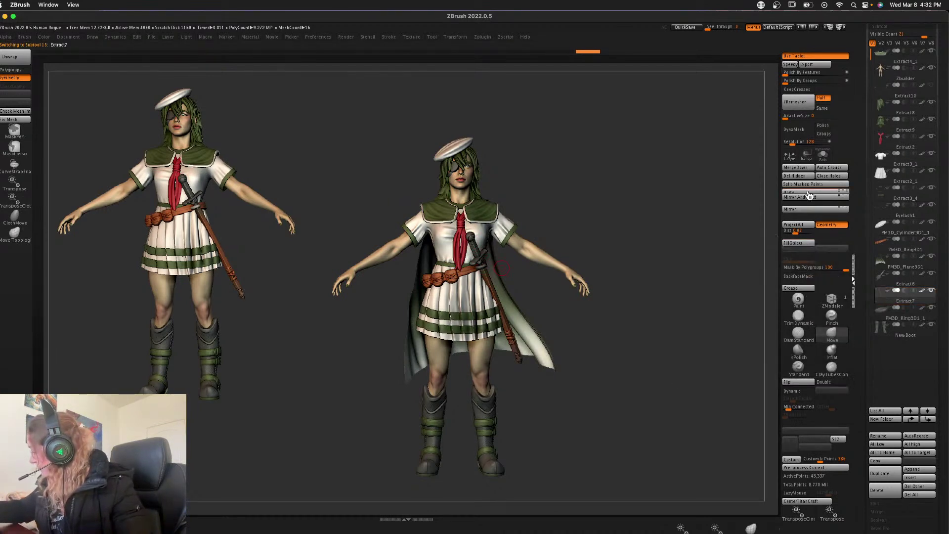
click(797, 168)
ctrl+drag(685, 299, 507, 413)
ctrl+drag(631, 307, 641, 323)
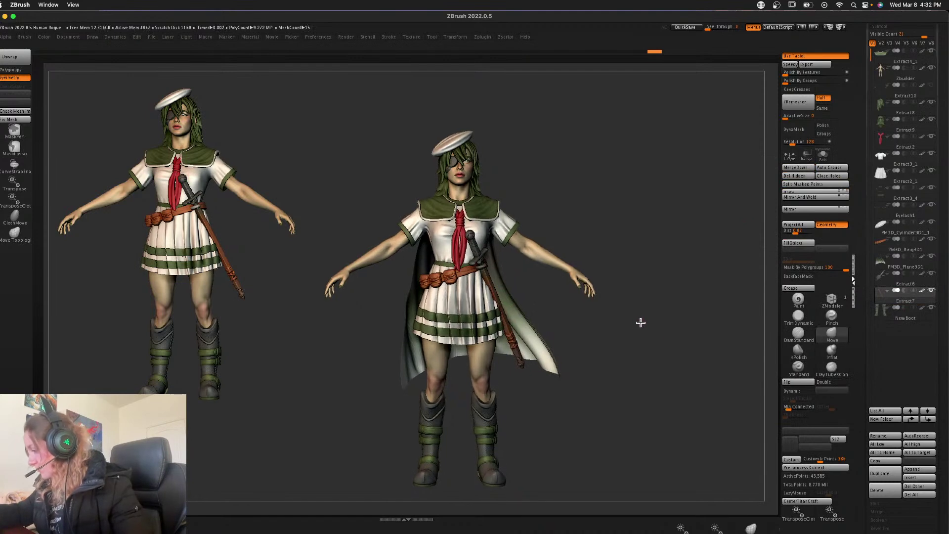
- Select the Extract10 gloves subtool and make the gloves visible on the character's hands
click(901, 217)
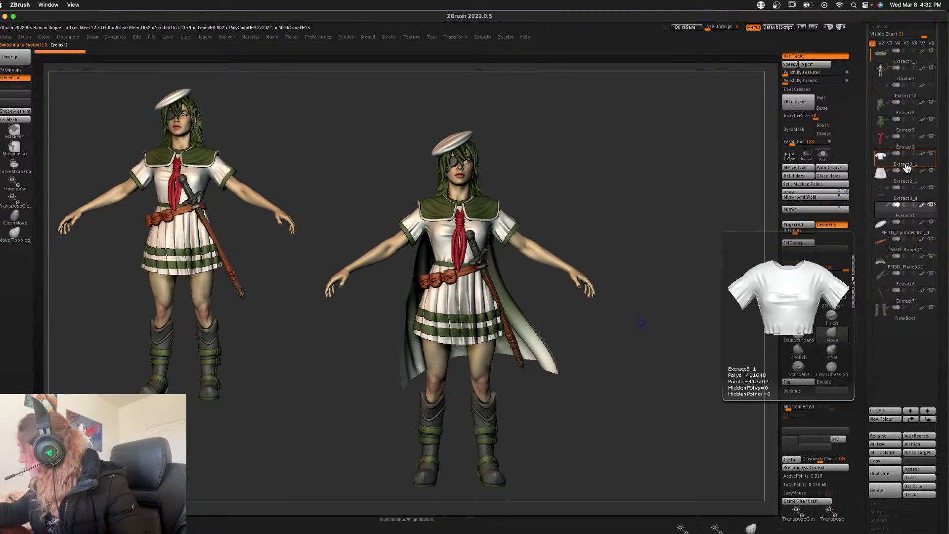
click(933, 96)
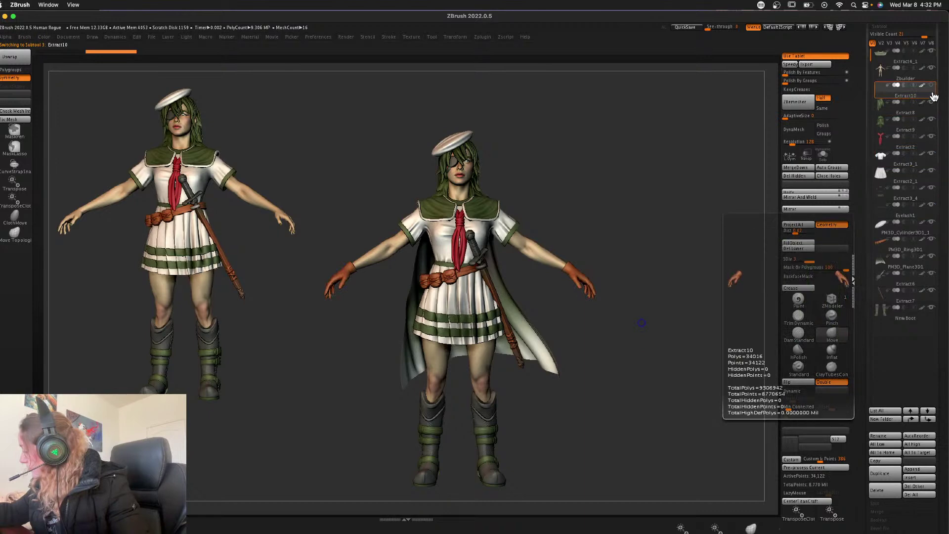
key(space)
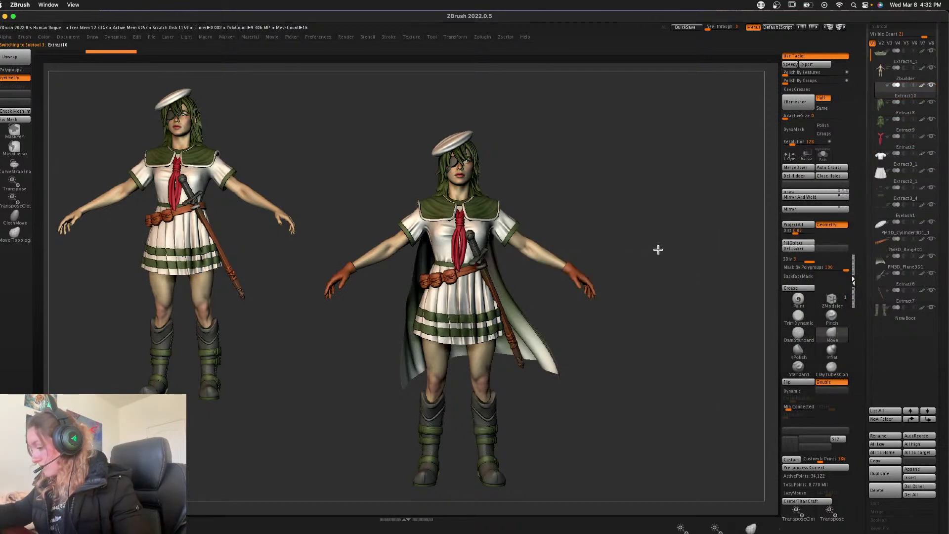
mouse_move(657, 250)
alt+mouse_down()
mouse_move(658, 263)
mouse_move(657, 253)
mouse_move(671, 256)
alt+mouse_up()
alt+drag(669, 292, 695, 287)
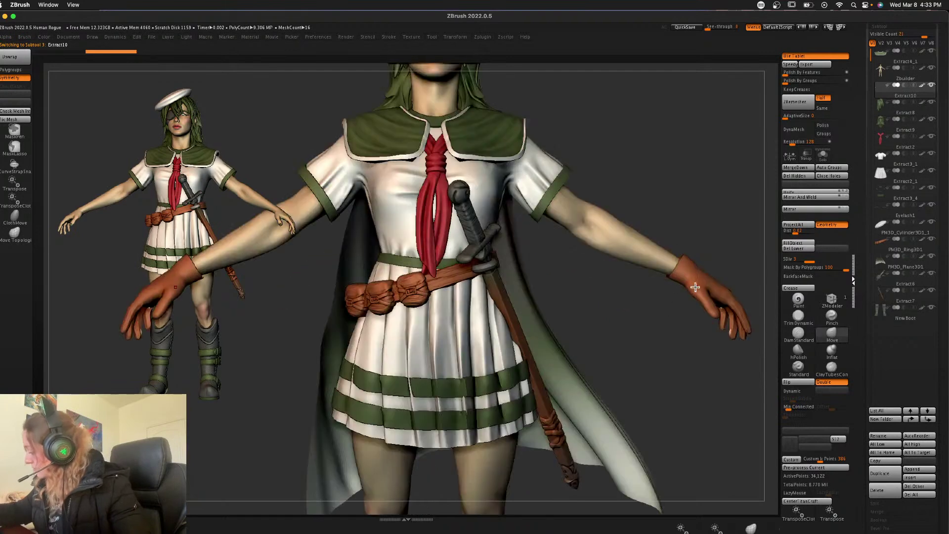
drag(731, 258, 711, 271)
key(space)
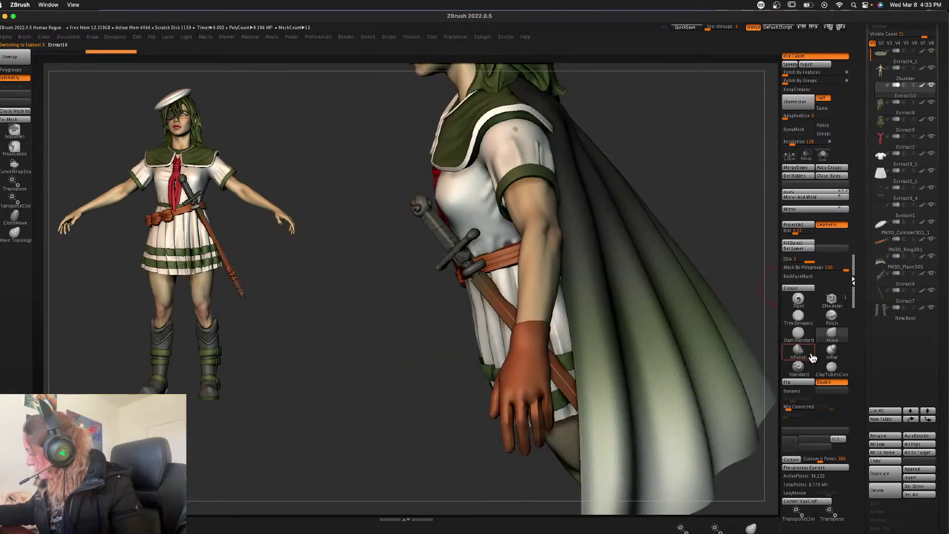
- Raise the gloves to subdivision level 5 and carve creases across them with the DamStandard brush
click(798, 334)
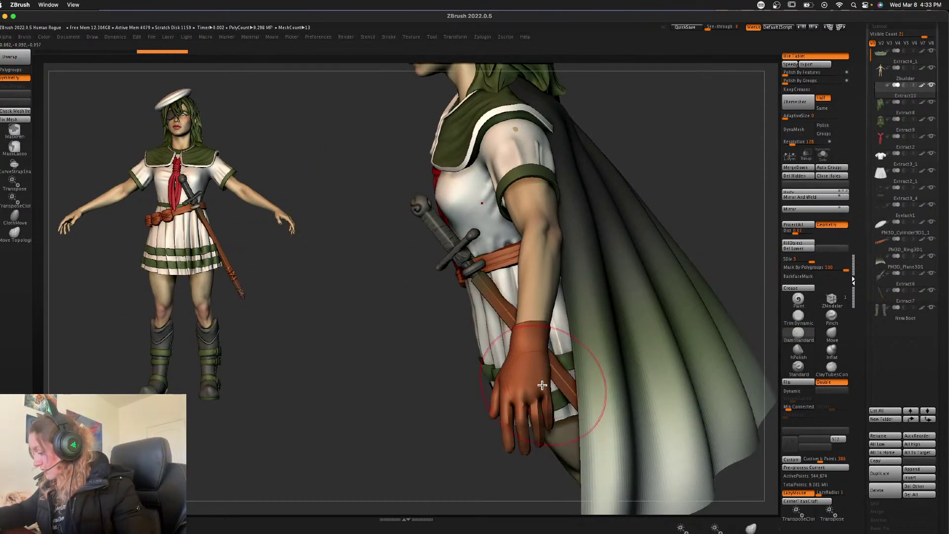
mouse_move(542, 385)
mouse_down()
mouse_move(526, 370)
mouse_move(517, 418)
mouse_up()
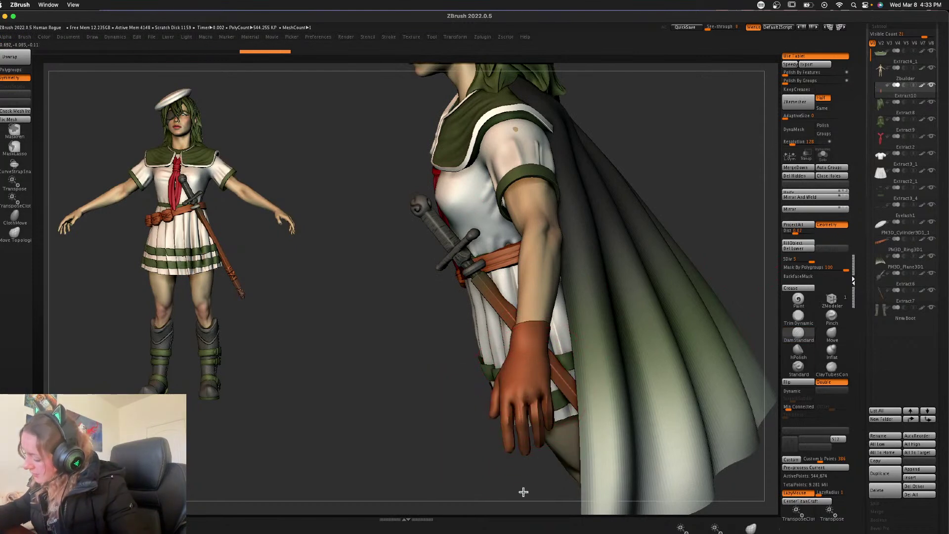
drag(530, 474, 509, 482)
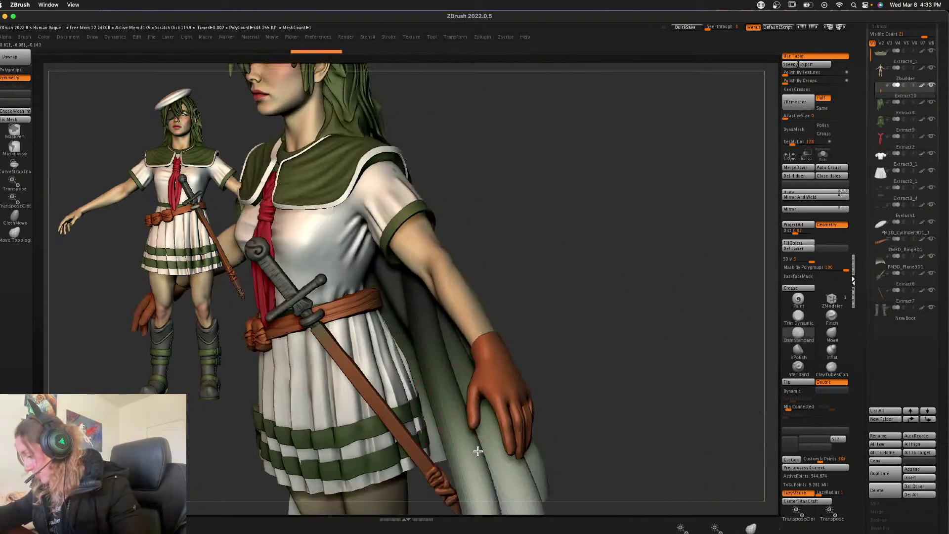
drag(608, 330, 470, 405)
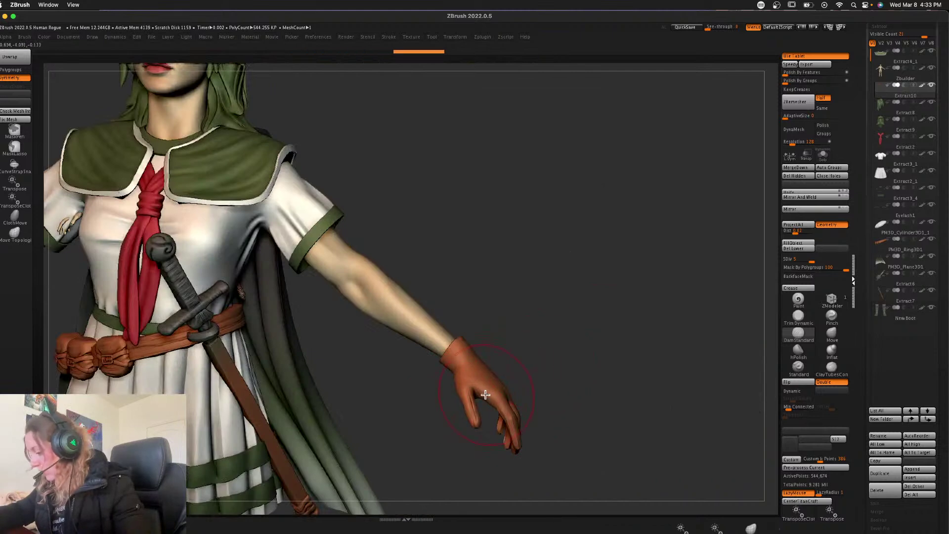
drag(630, 355, 504, 426)
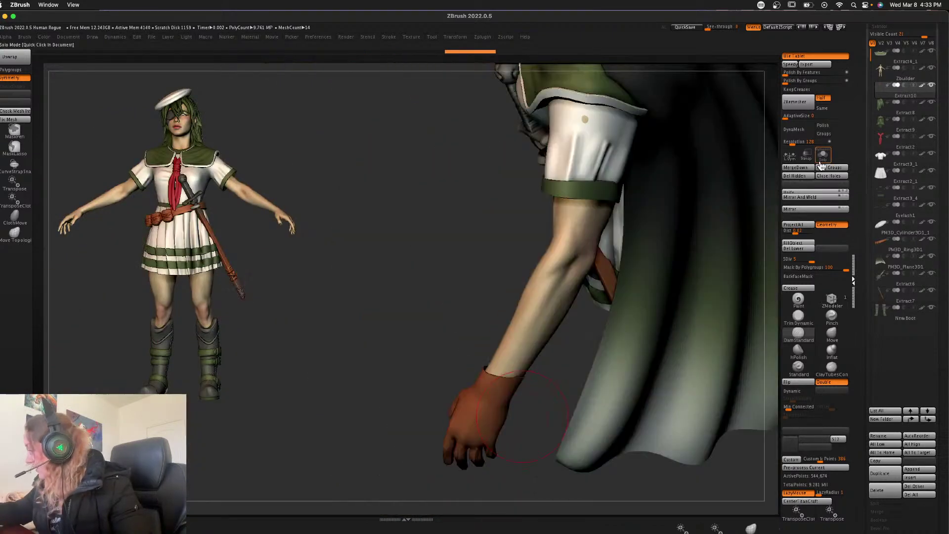
- Isolate the gloves, adjust the DamStandard brush's draw size and undo the last test strokes
key(alt+s)
drag(566, 394, 621, 264)
key(space)
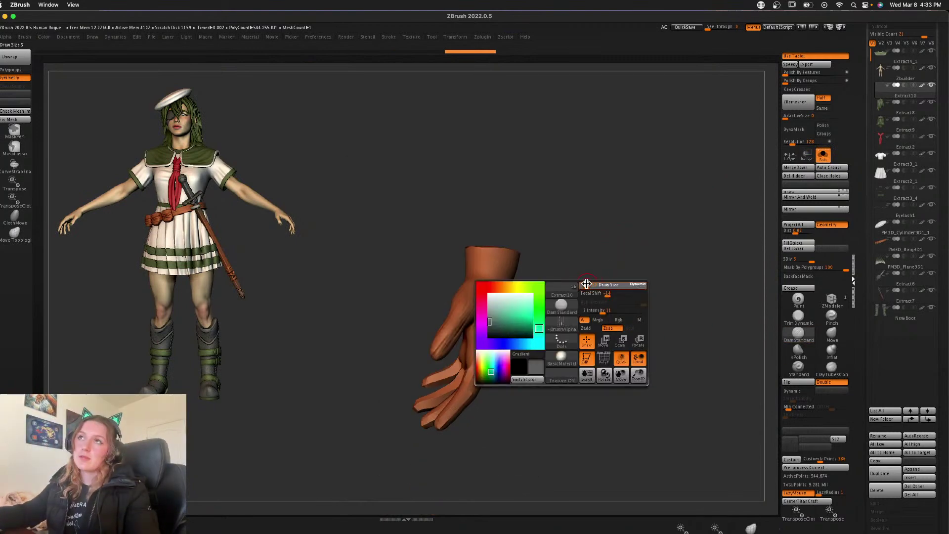
click(824, 157)
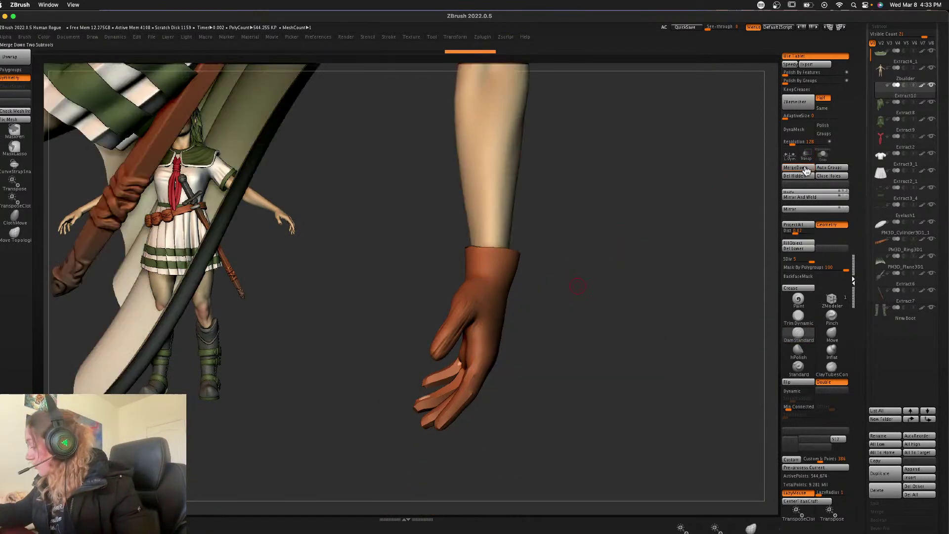
click(822, 158)
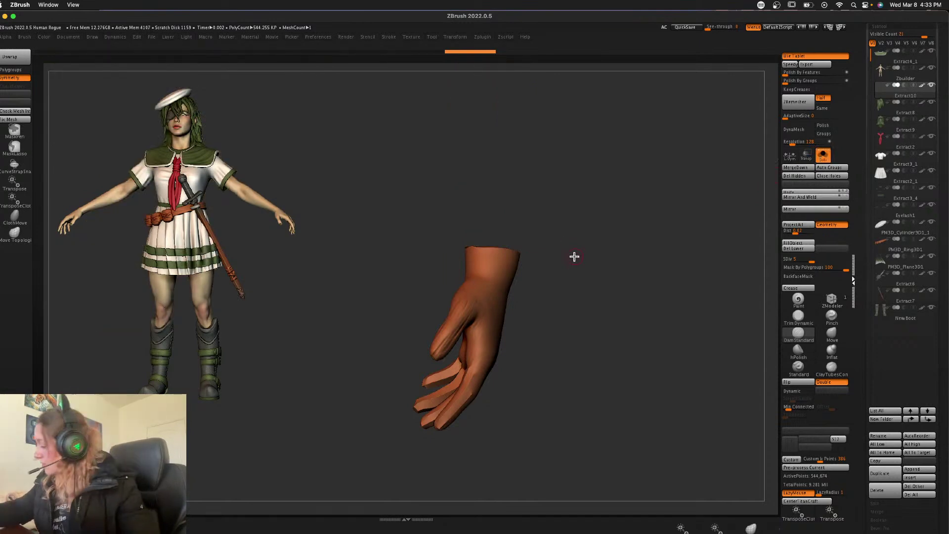
key(space)
click(552, 295)
click(201, 341)
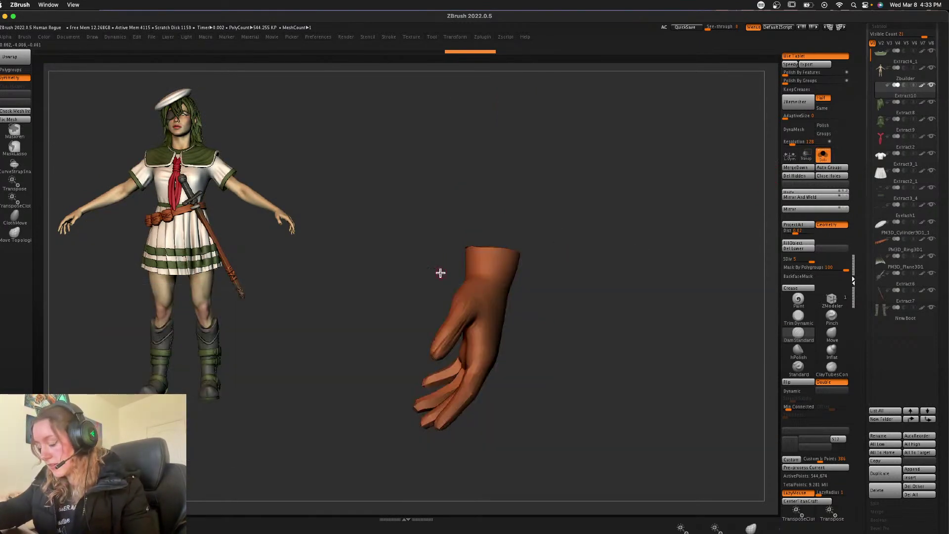
key(space)
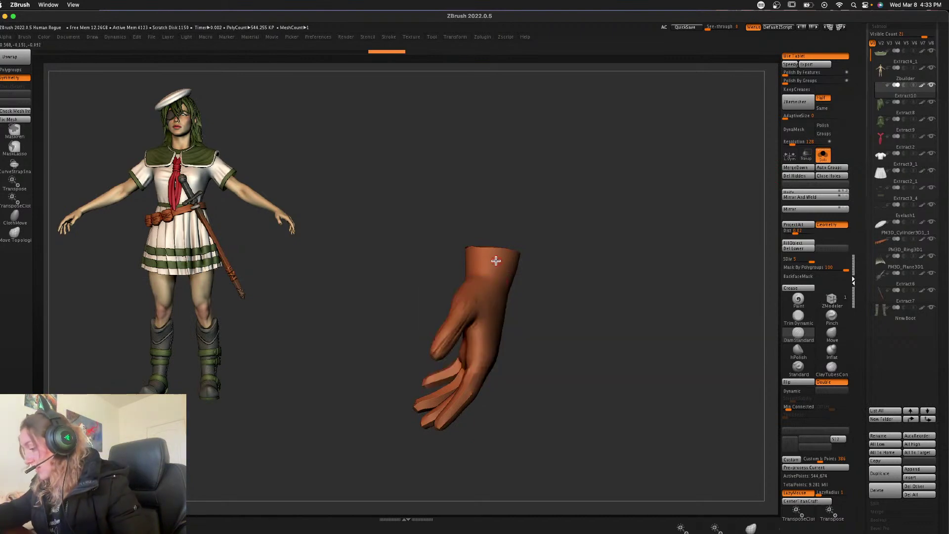
- Set LazyRadius to 29 and carve a long seam from the glove's cuff down the hand's outer side along the little finger
drag(499, 256, 488, 340)
drag(538, 316, 624, 295)
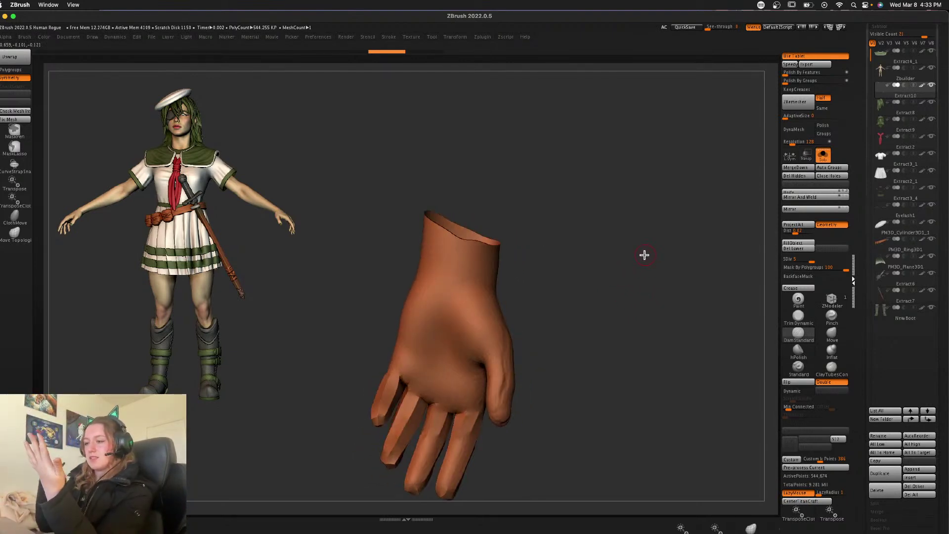
drag(644, 254, 597, 290)
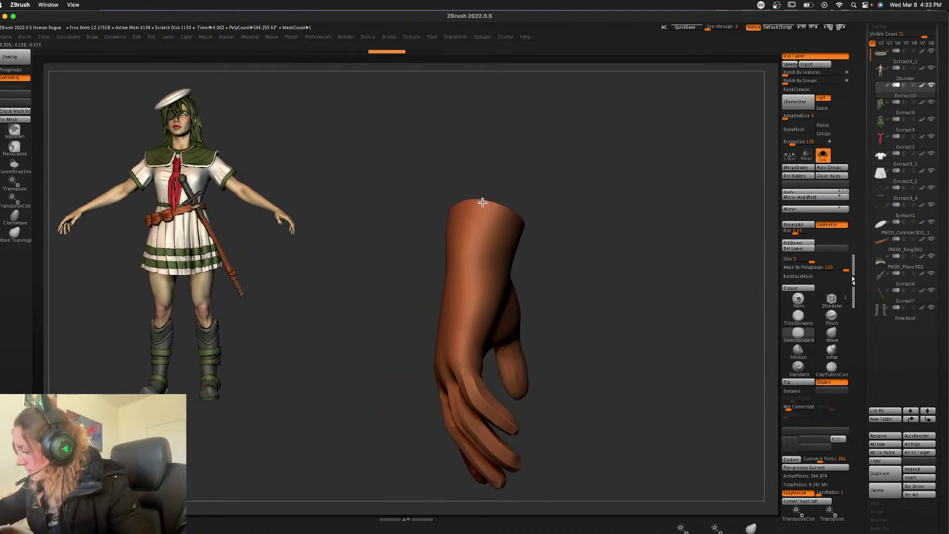
shift+drag(474, 250, 481, 206)
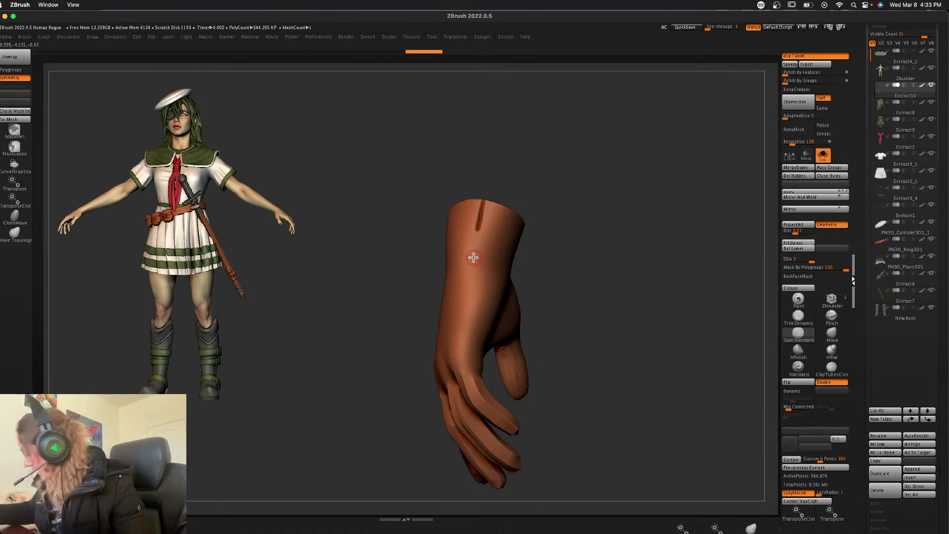
key(ctrl+z)
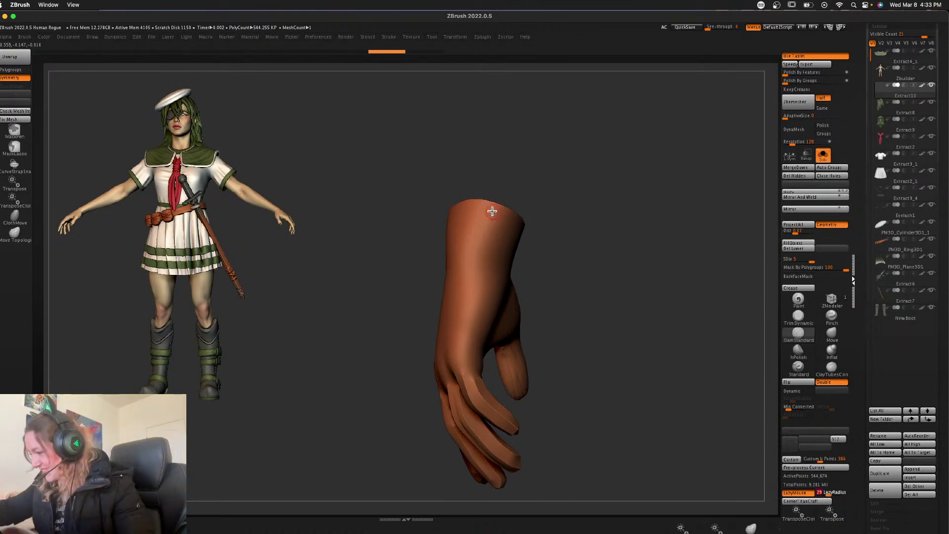
drag(531, 185, 470, 191)
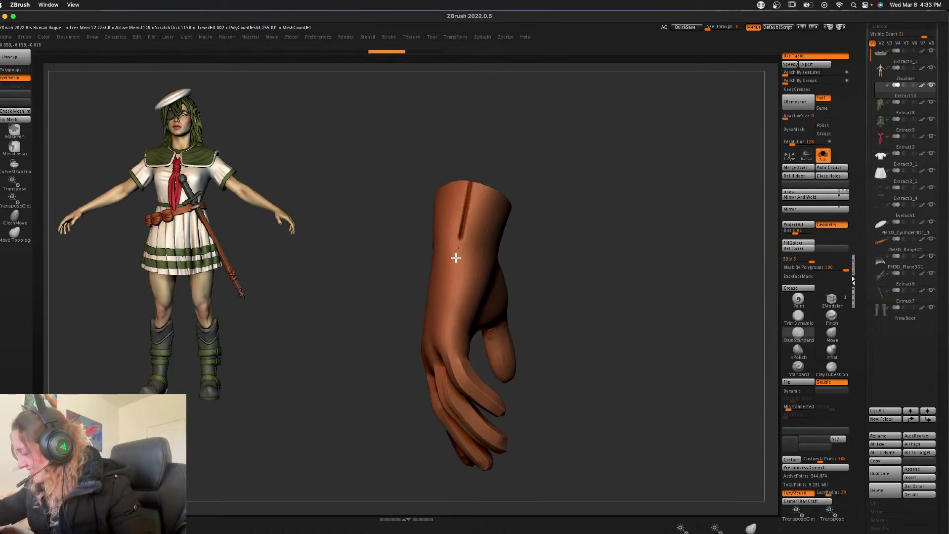
key(ctrl+shift+z)
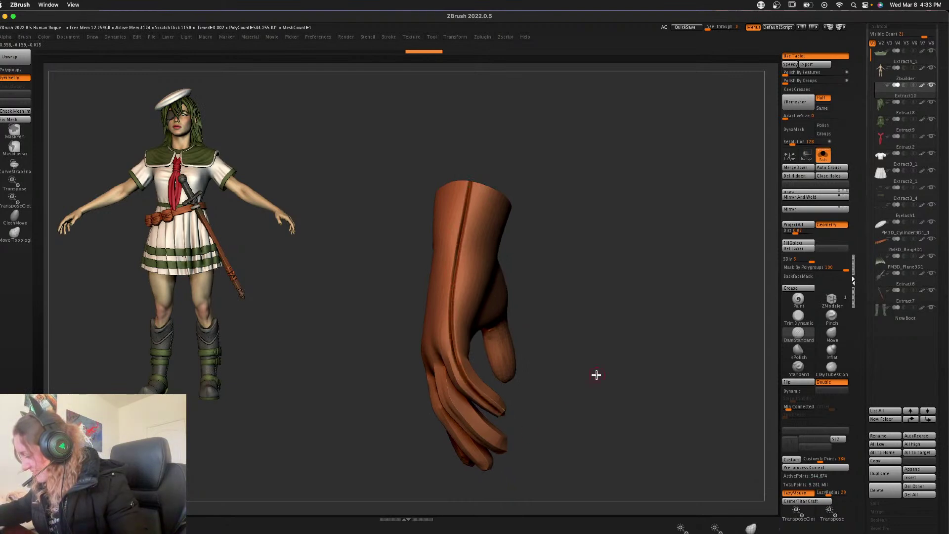
- Carve a seam along the side of the glove's index finger toward the thumb with the DamStandard brush
mouse_move(595, 374)
mouse_down()
mouse_move(637, 321)
mouse_move(602, 316)
mouse_move(592, 245)
mouse_move(567, 216)
mouse_up()
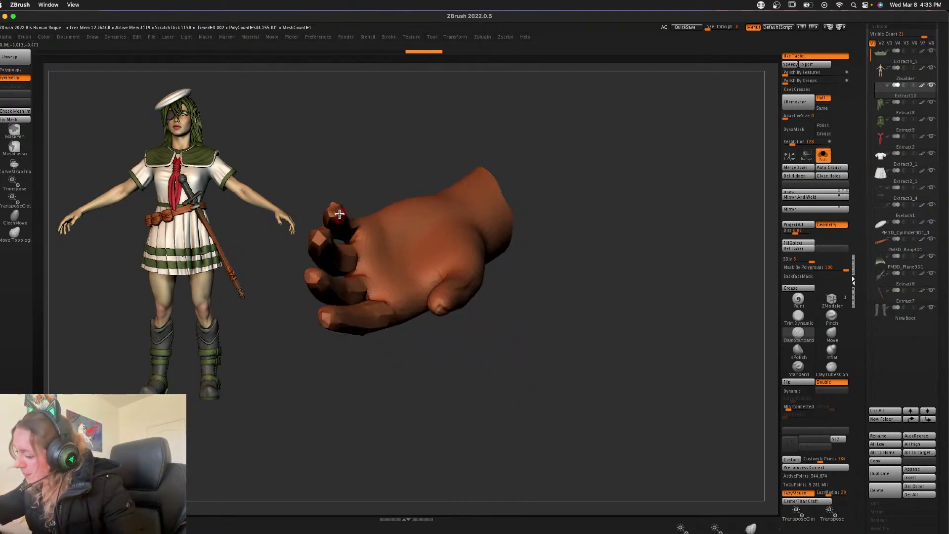
drag(335, 216, 339, 239)
mouse_move(406, 152)
shift+mouse_down()
mouse_move(404, 164)
mouse_move(409, 150)
mouse_move(419, 173)
shift+mouse_up()
drag(553, 212, 512, 205)
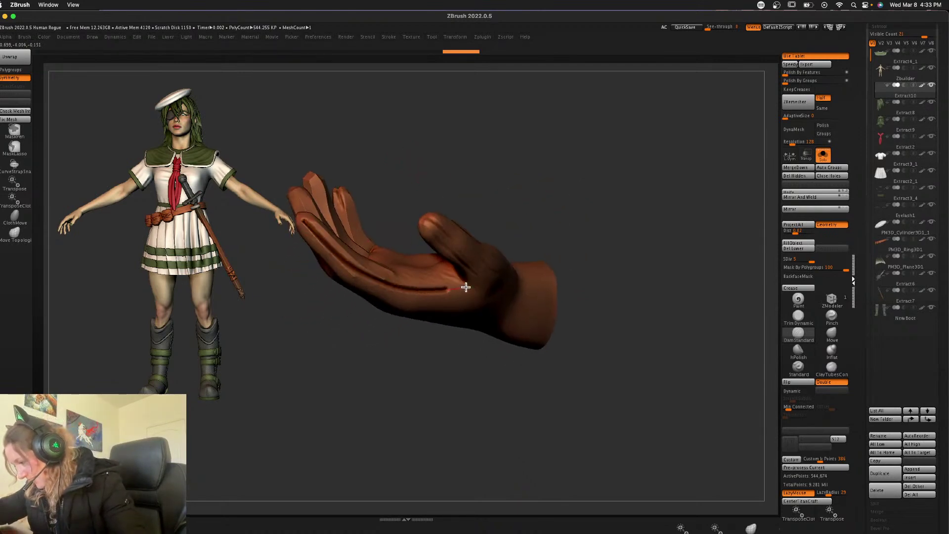
key(ctrl+shift+z)
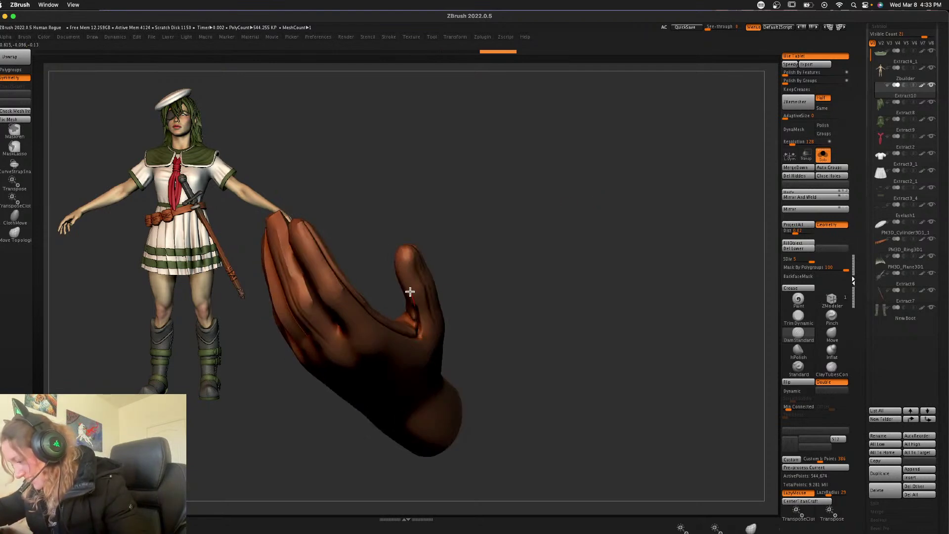
- Carve a seam around the glove's thumb and continue it down toward the wrist
drag(405, 246, 405, 243)
mouse_move(560, 222)
mouse_down()
mouse_move(547, 232)
mouse_move(607, 202)
mouse_up()
key(ctrl+shift+z)
key(ctrl+shift+z)
key(ctrl+shift+z)
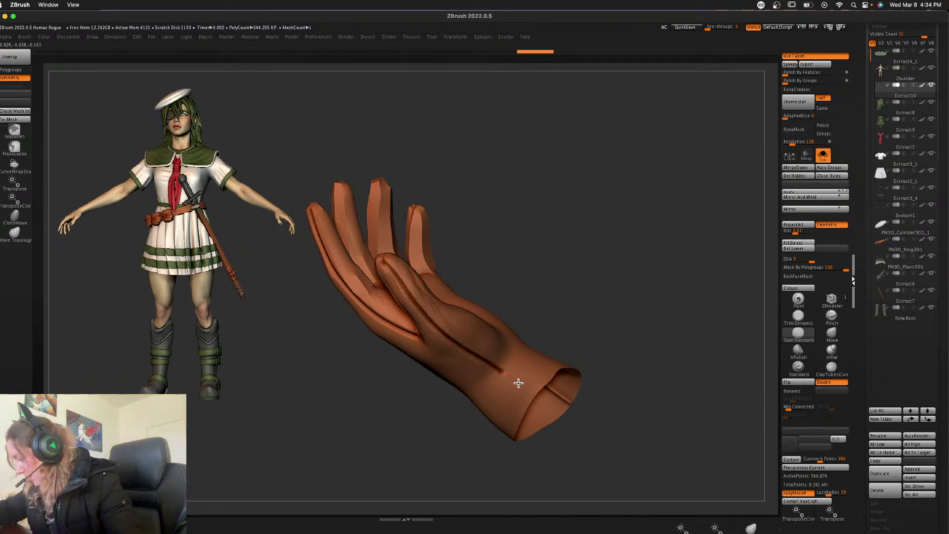
key(ctrl+shift+z)
- Carve a hem seam around the glove's cuff and a curved seam across the palm around the base of the thumb
mouse_move(655, 301)
mouse_down()
mouse_move(659, 293)
mouse_move(702, 298)
mouse_move(667, 343)
mouse_move(618, 338)
mouse_up()
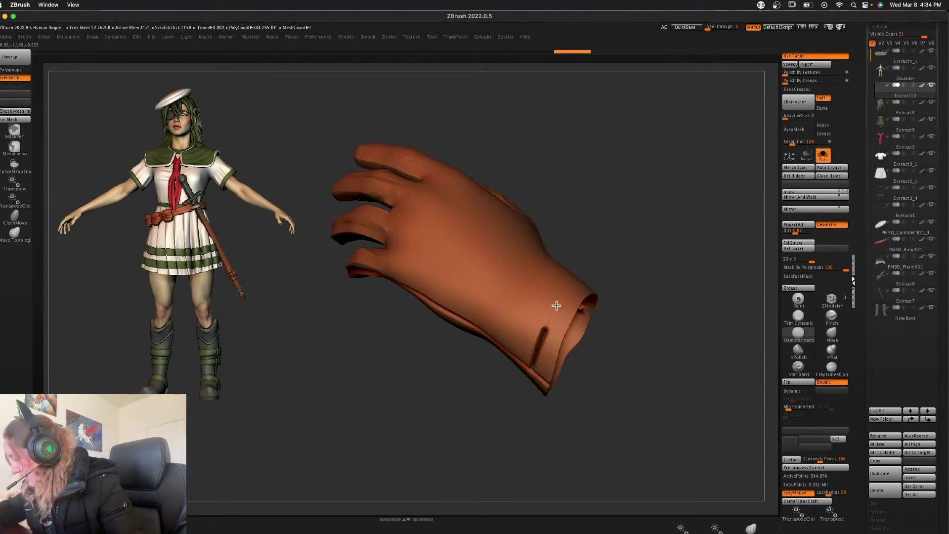
drag(669, 250, 588, 329)
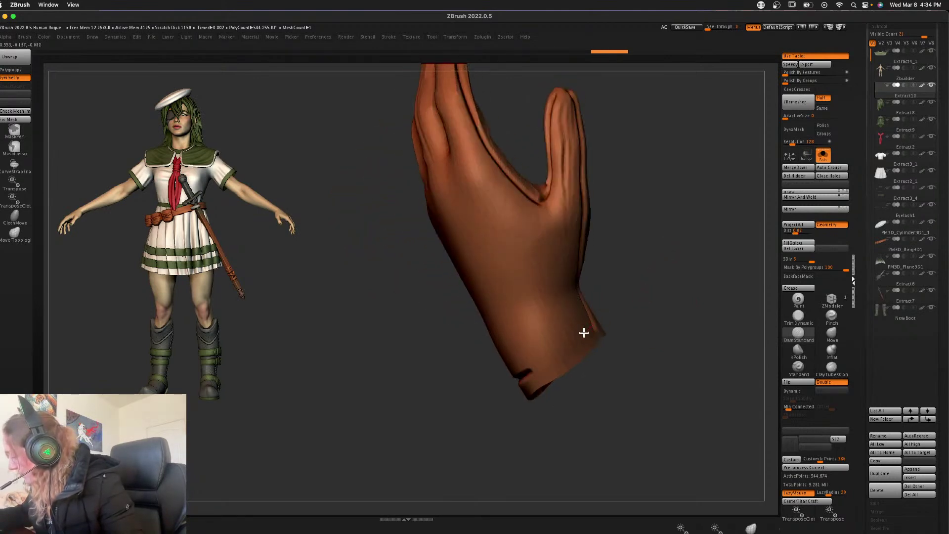
drag(511, 388, 556, 341)
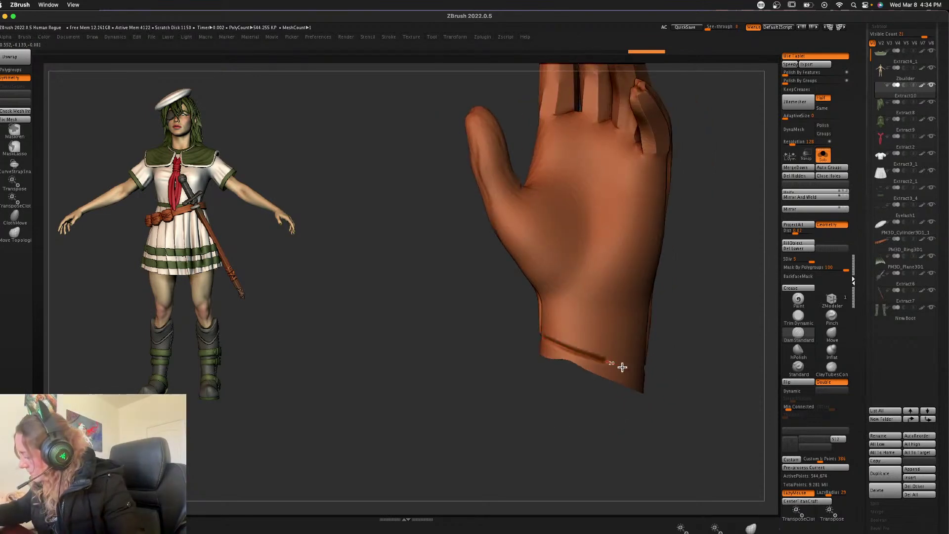
drag(719, 316, 633, 343)
mouse_move(460, 248)
mouse_down()
mouse_move(511, 373)
mouse_move(503, 440)
mouse_up()
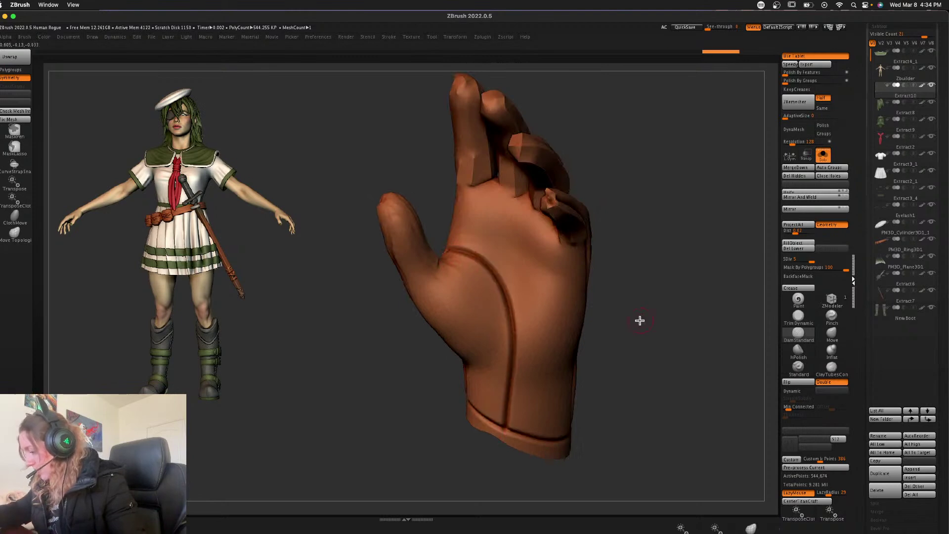
mouse_move(637, 320)
mouse_down()
mouse_move(670, 321)
mouse_move(638, 347)
mouse_move(669, 336)
mouse_move(644, 324)
mouse_up()
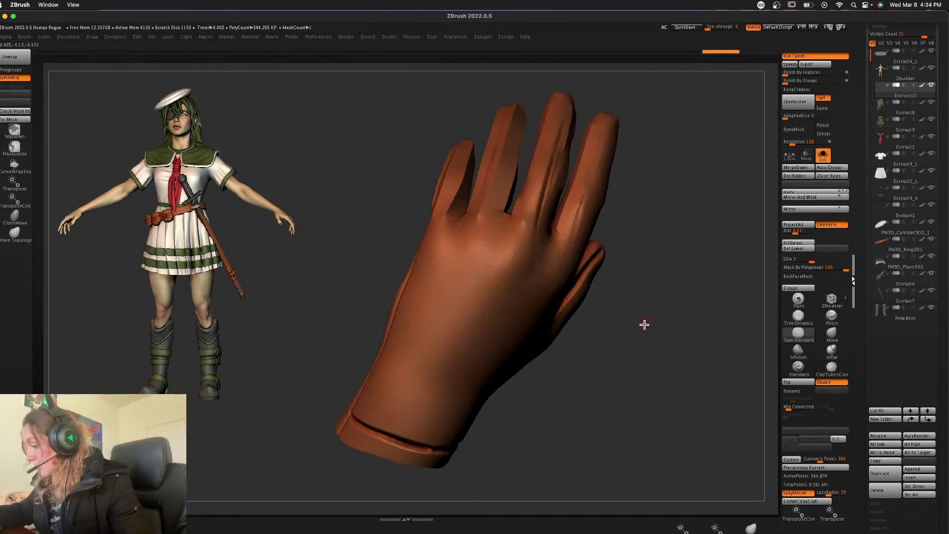
- Carve seams across the knuckles on the back of the glove and bring the full character back into display
drag(497, 220, 576, 259)
mouse_move(687, 190)
mouse_down()
mouse_move(655, 183)
mouse_move(620, 199)
mouse_move(618, 178)
mouse_up()
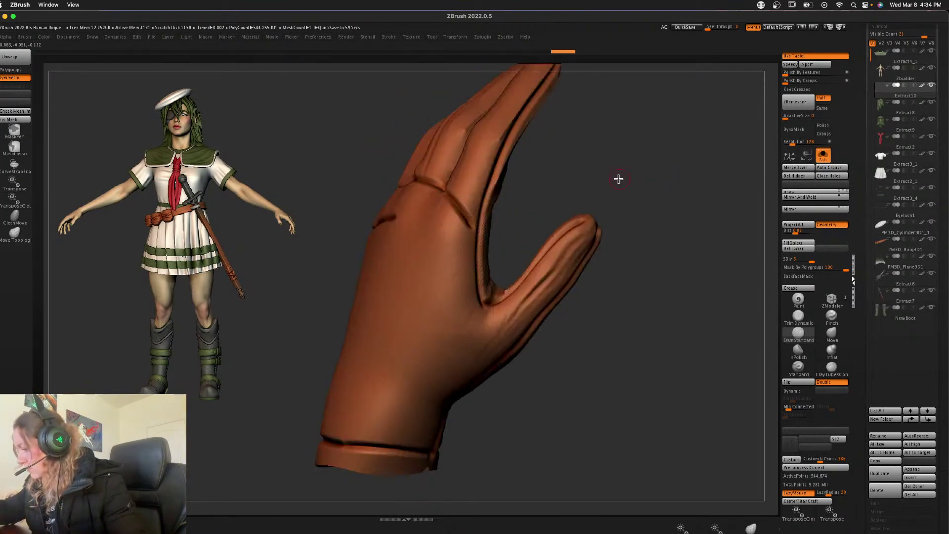
drag(431, 230, 486, 257)
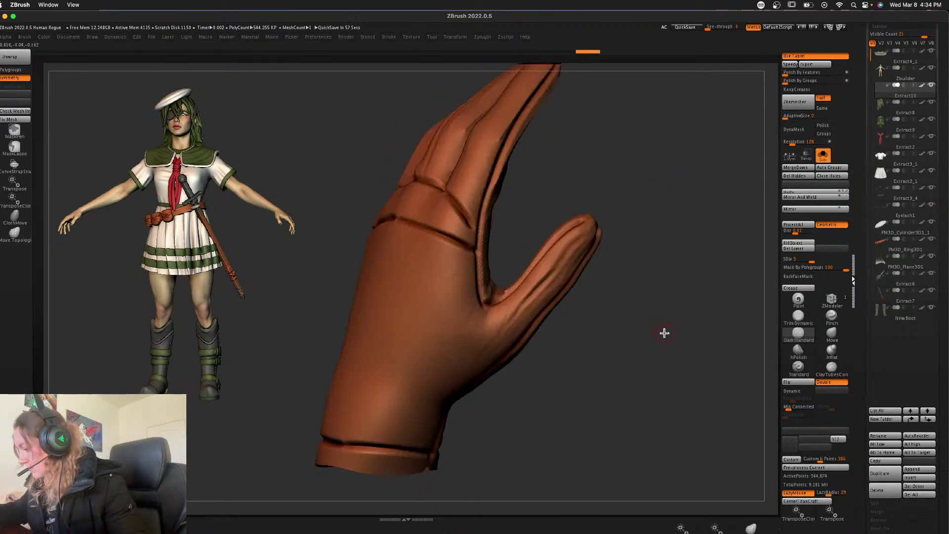
mouse_move(663, 332)
mouse_down()
mouse_move(668, 294)
mouse_move(674, 315)
mouse_move(677, 292)
mouse_move(700, 281)
mouse_move(675, 282)
mouse_move(680, 303)
mouse_up()
click(824, 157)
key(f)
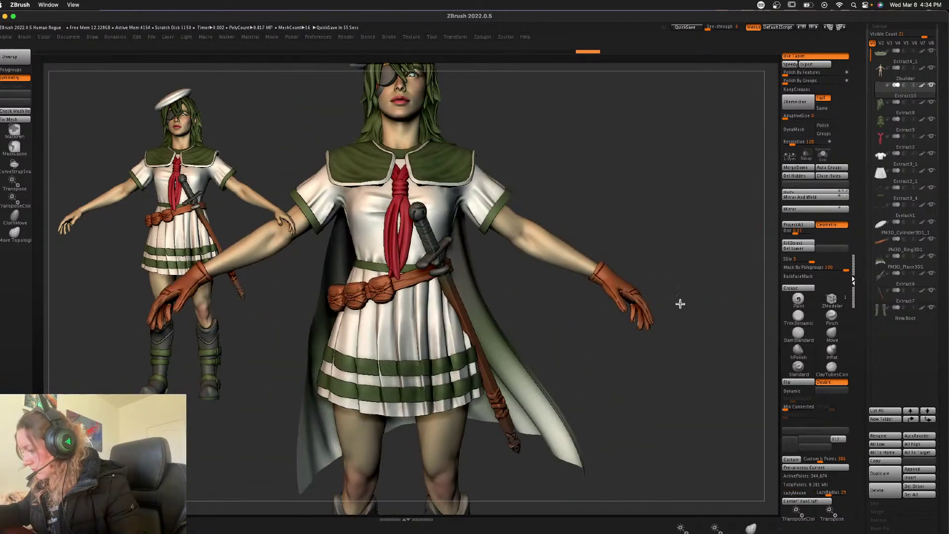
drag(635, 384, 704, 354)
key(w)
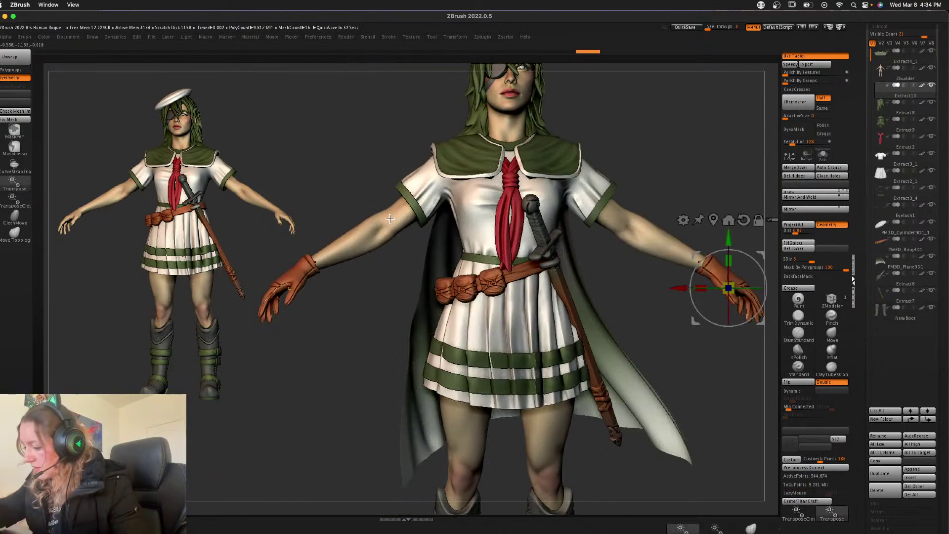
key(y)
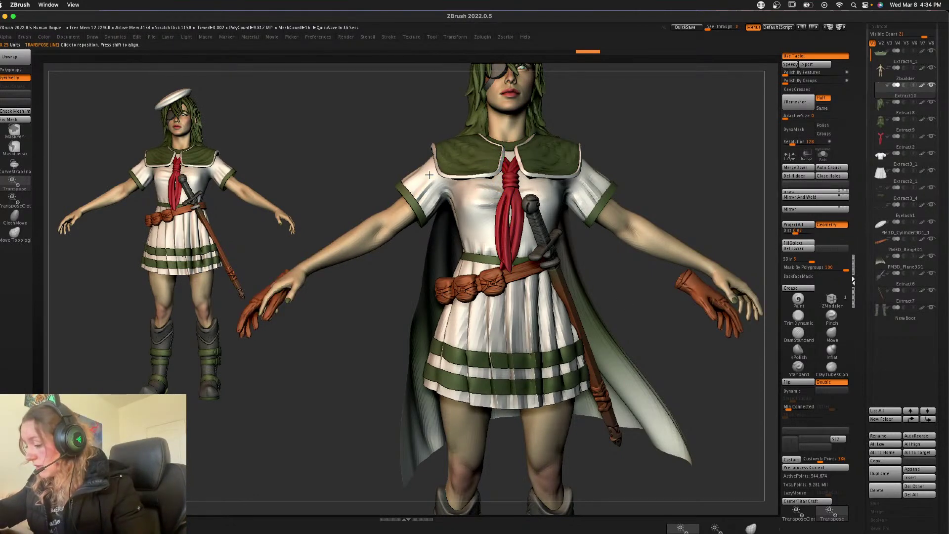
click(822, 155)
key(w)
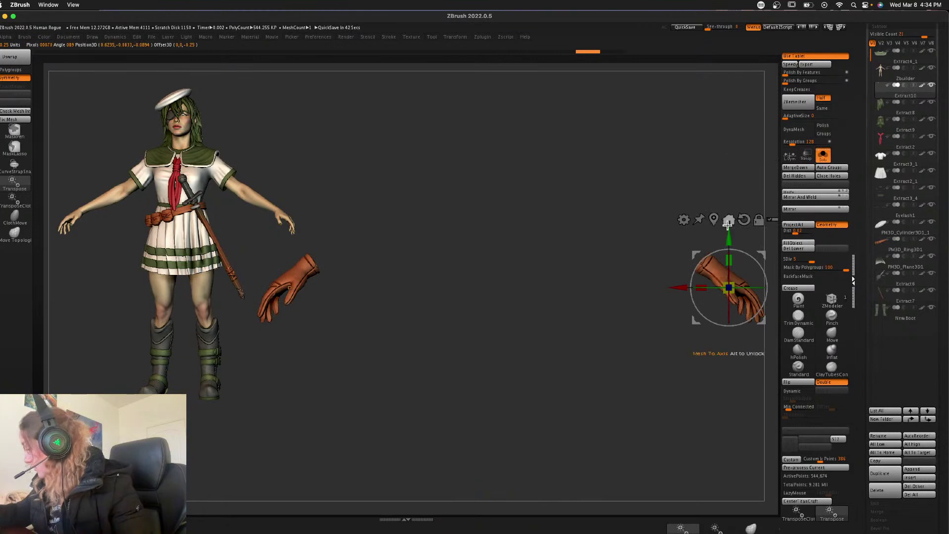
drag(733, 283, 736, 279)
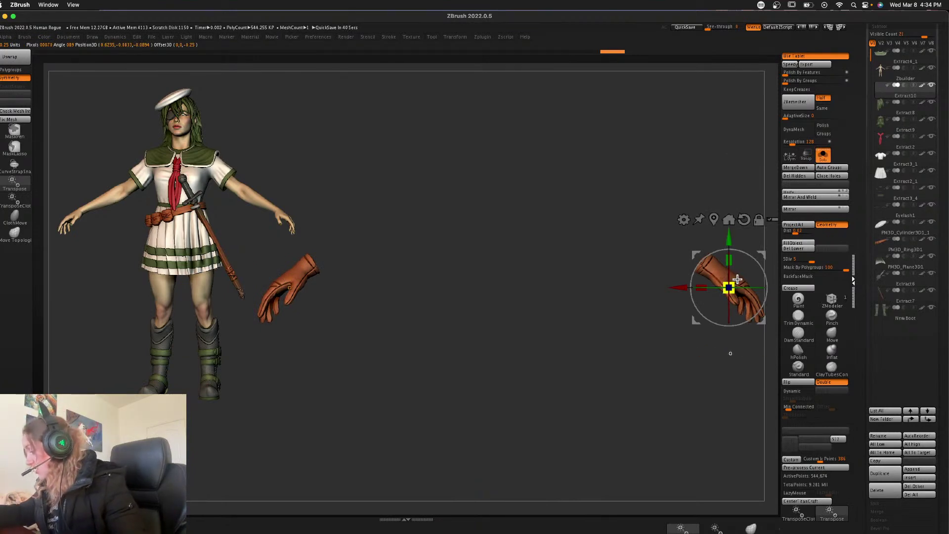
click(825, 154)
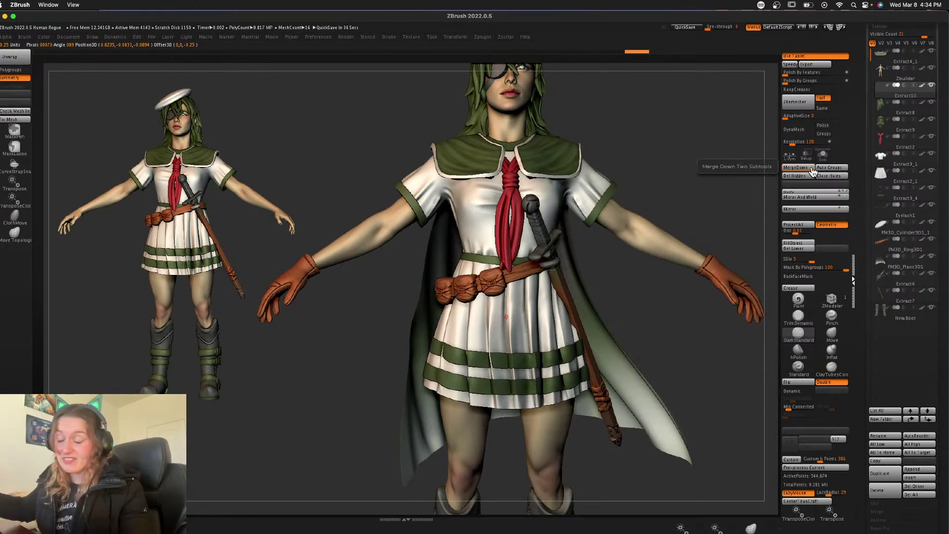
- Carve a lengthwise seam on the back of the glove from the cuff to the knuckle seam
drag(656, 313, 660, 315)
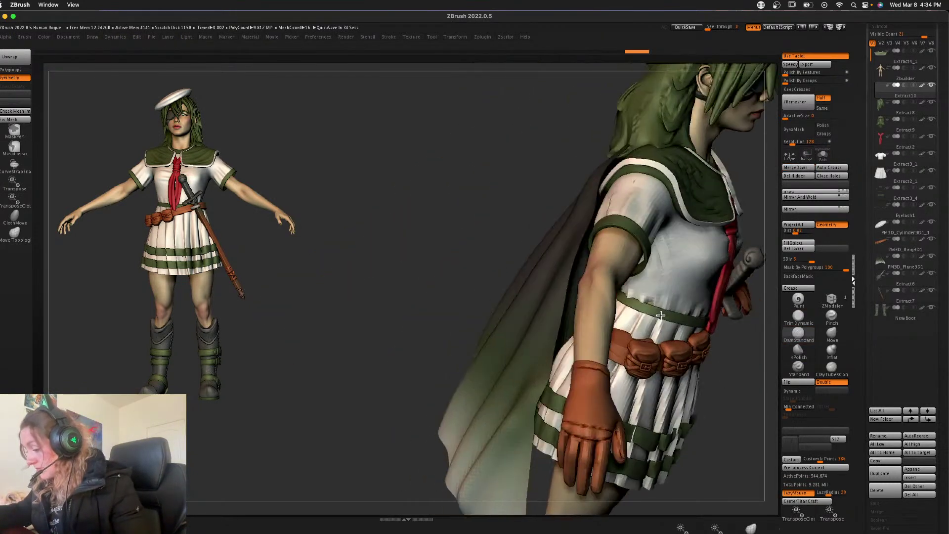
drag(695, 425, 626, 382)
right_click(626, 382)
key(shift+f)
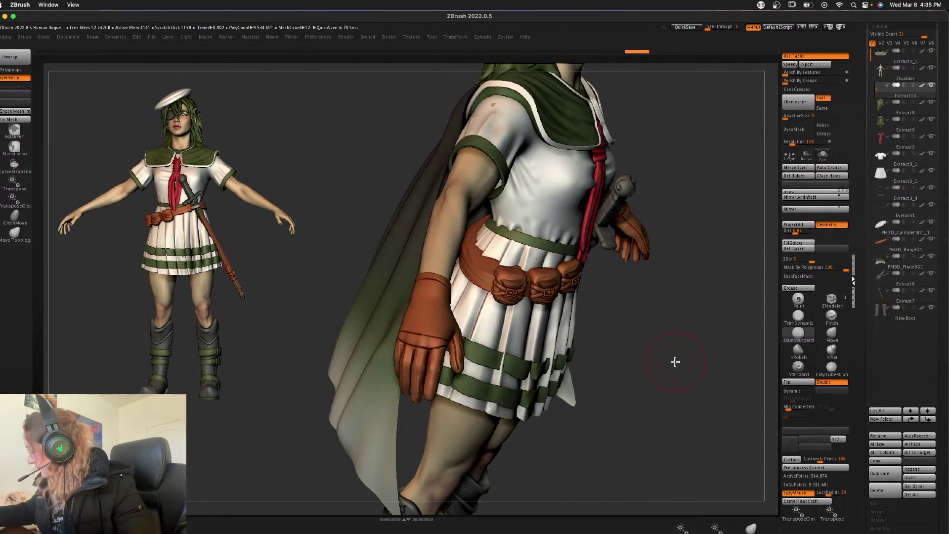
right_drag(674, 360, 480, 347)
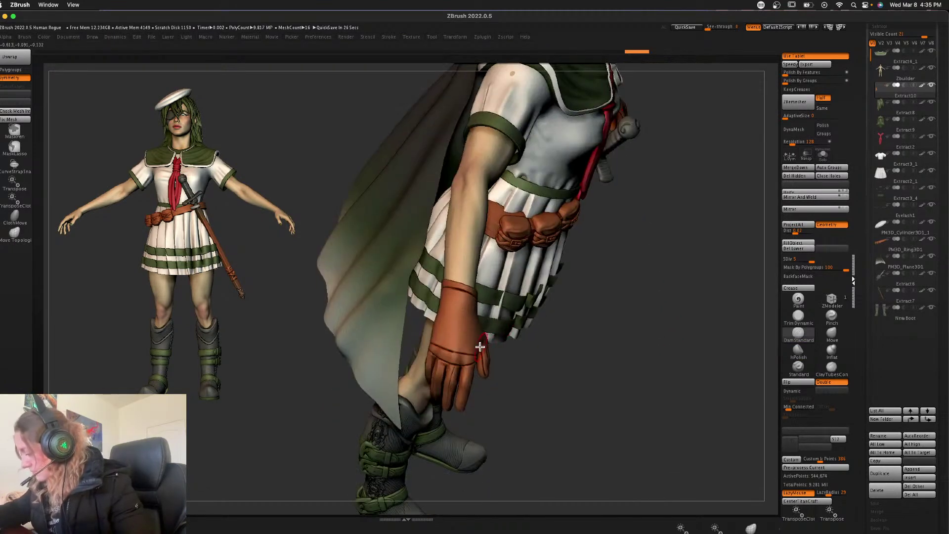
drag(441, 359, 438, 366)
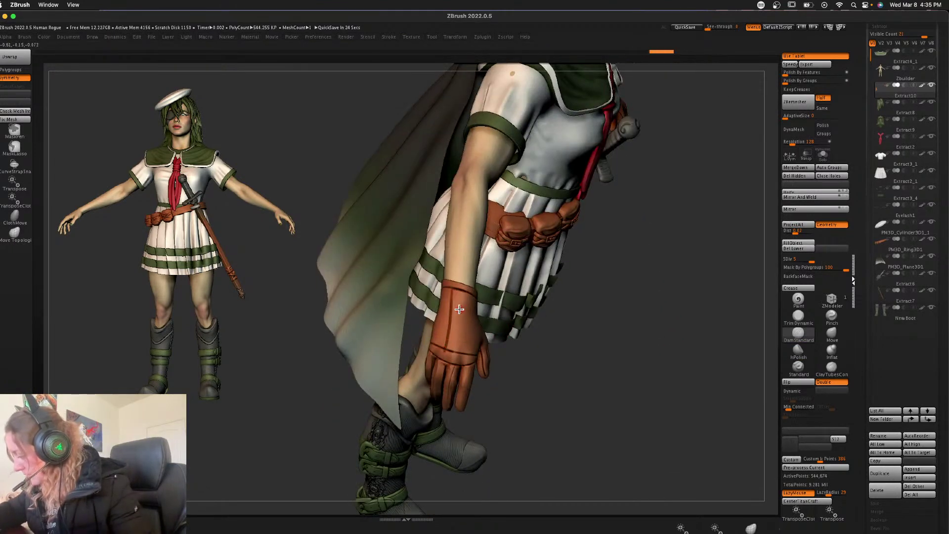
key(ctrl+z)
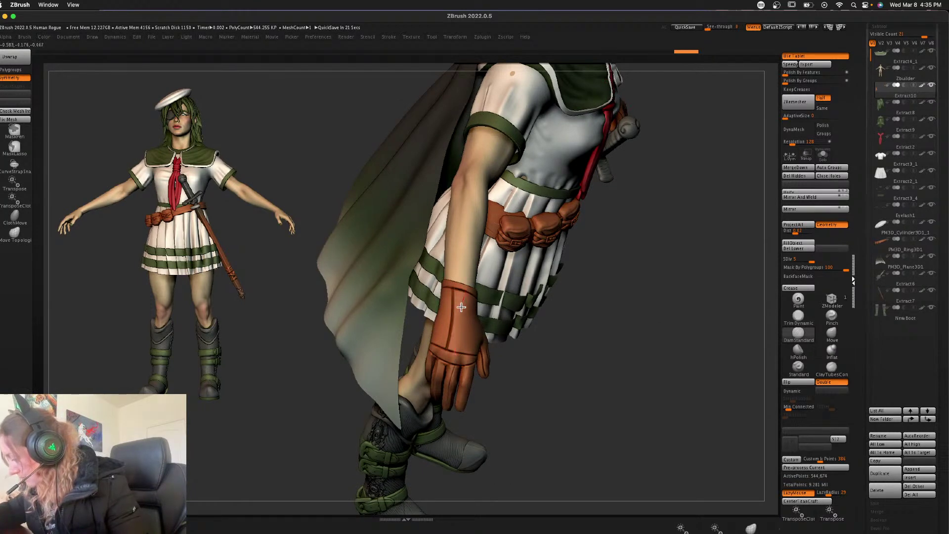
drag(671, 342, 513, 344)
- Switch DamStandard to Alpha 60, adjust its draw size and carve additional lengthwise seams on the back of the glove
key(space)
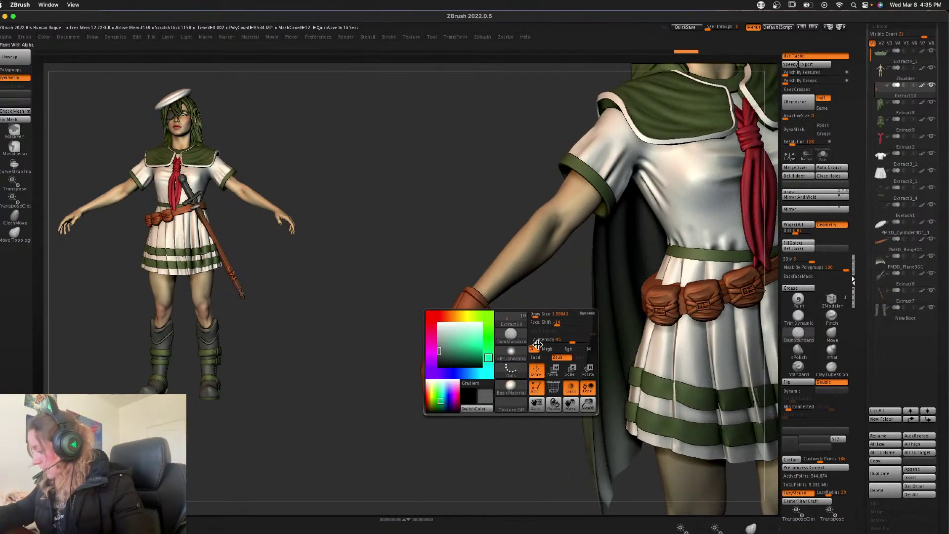
click(509, 355)
key(space)
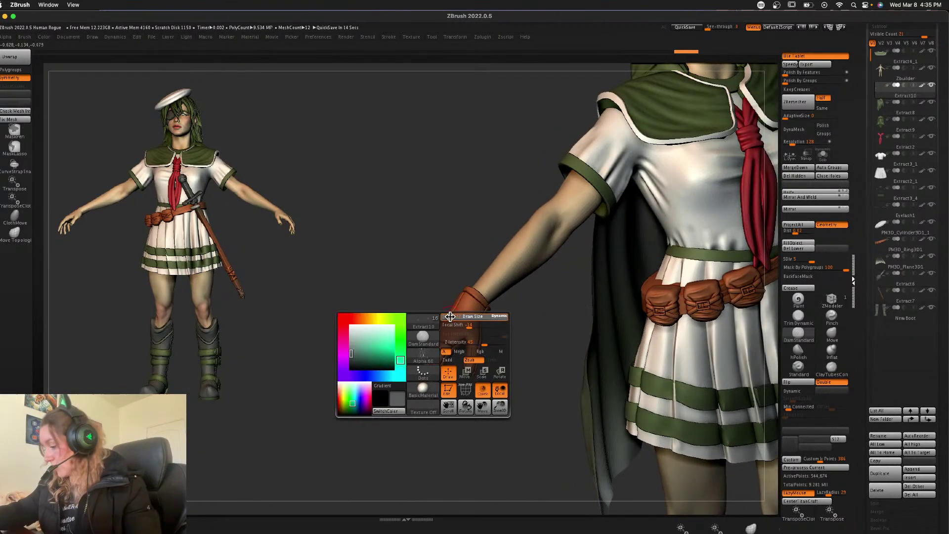
key(space)
drag(507, 333, 502, 334)
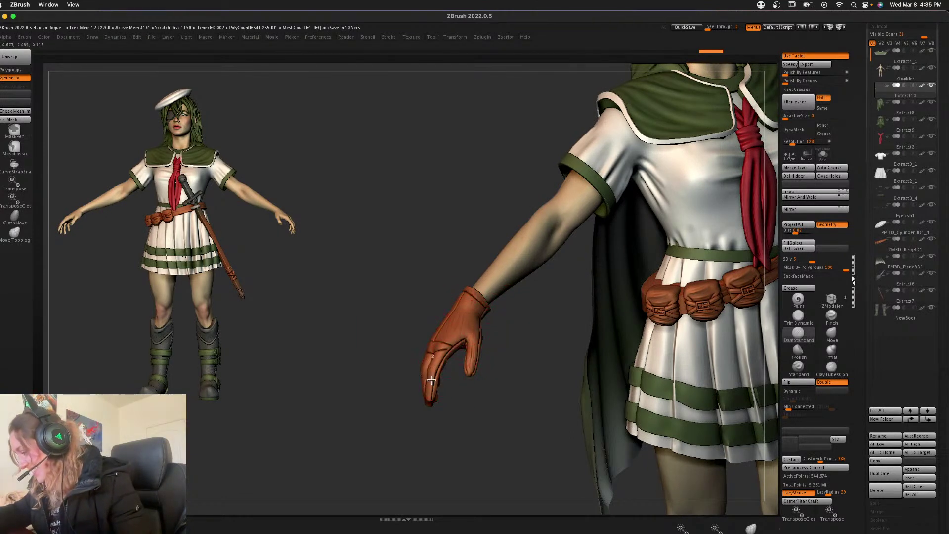
mouse_move(431, 380)
mouse_down()
mouse_move(430, 400)
mouse_move(593, 396)
mouse_up()
drag(389, 300, 404, 362)
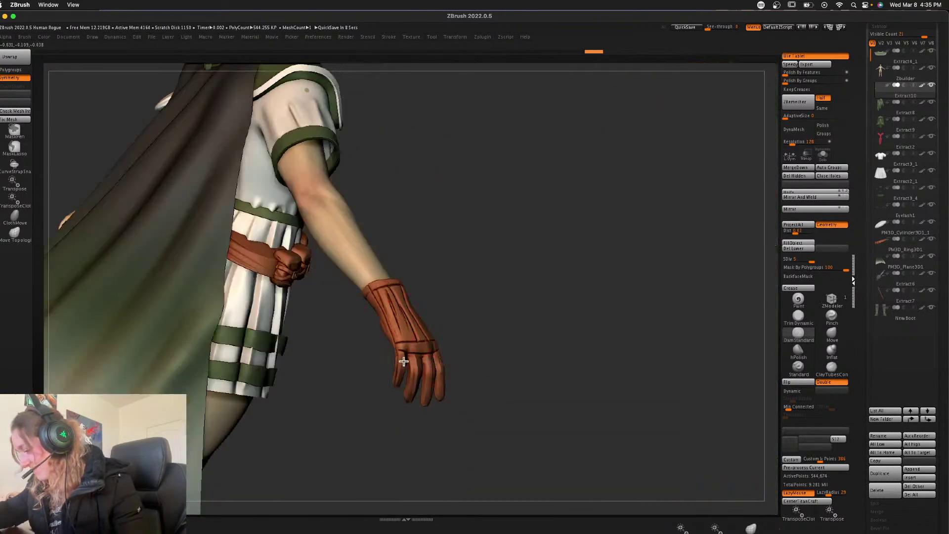
drag(507, 339, 454, 401)
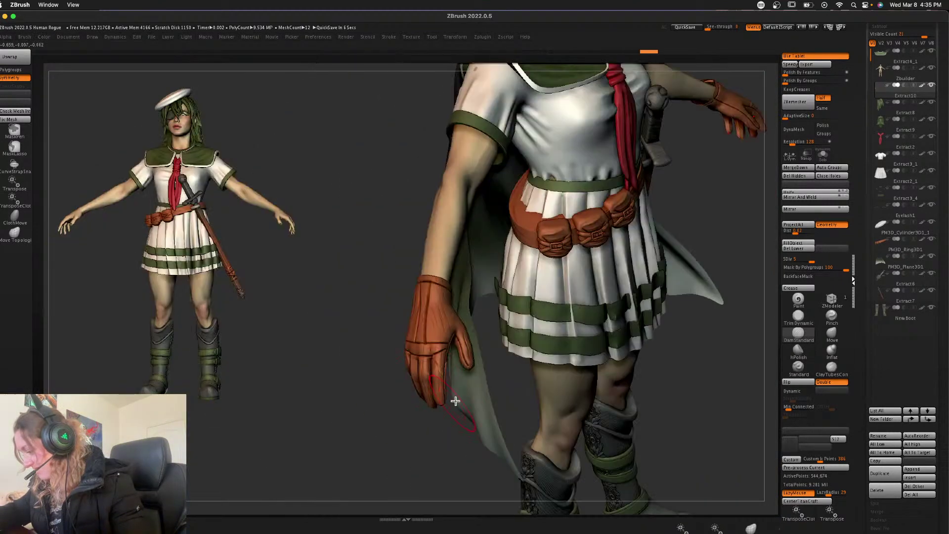
drag(451, 454, 415, 444)
drag(512, 333, 492, 338)
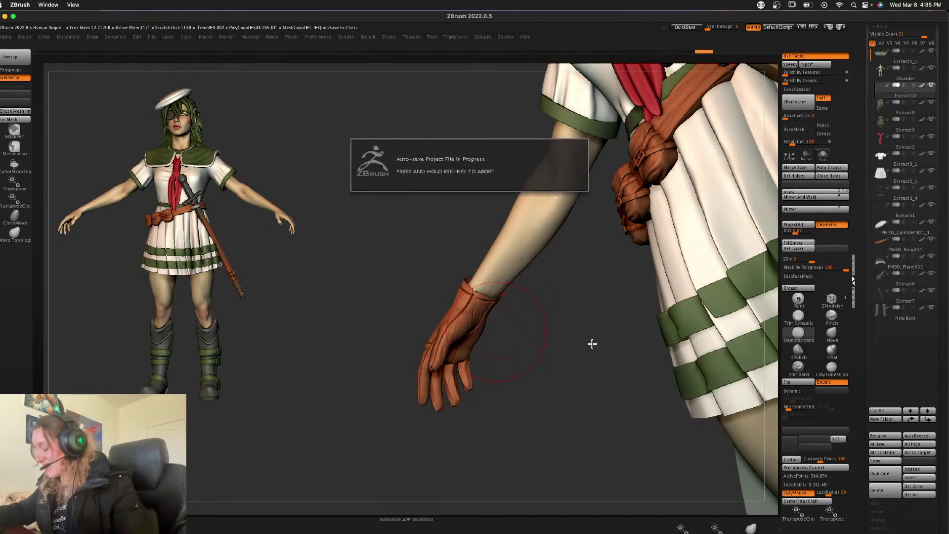
- Adjust the brush's draw size with the PM3D_Plane3D1 subtool active, and make the Extract2_1 skirt the active subtool
key(f)
drag(589, 343, 548, 358)
alt+click(528, 362)
key(space)
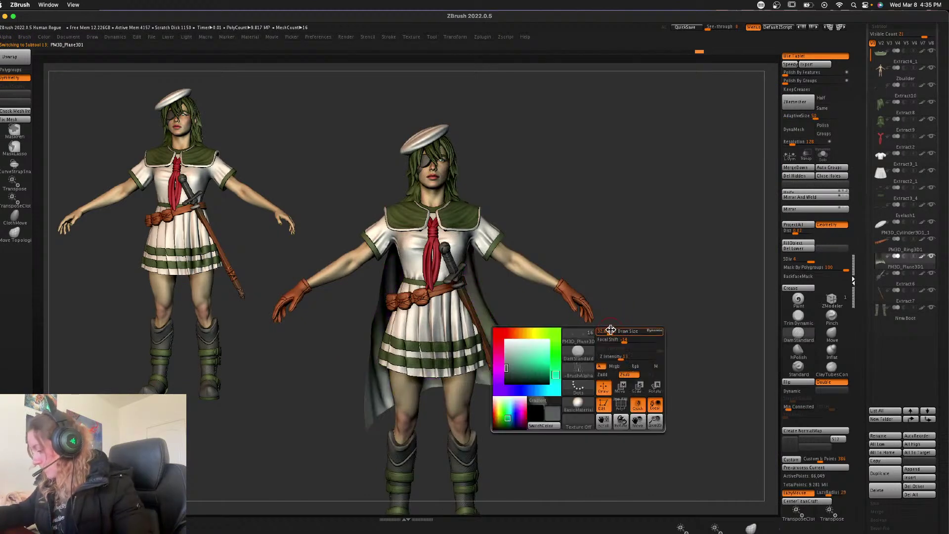
mouse_move(610, 330)
alt+mouse_down()
mouse_move(612, 341)
mouse_move(610, 331)
mouse_move(627, 341)
mouse_move(611, 340)
alt+mouse_up()
key(space)
key(shift+f)
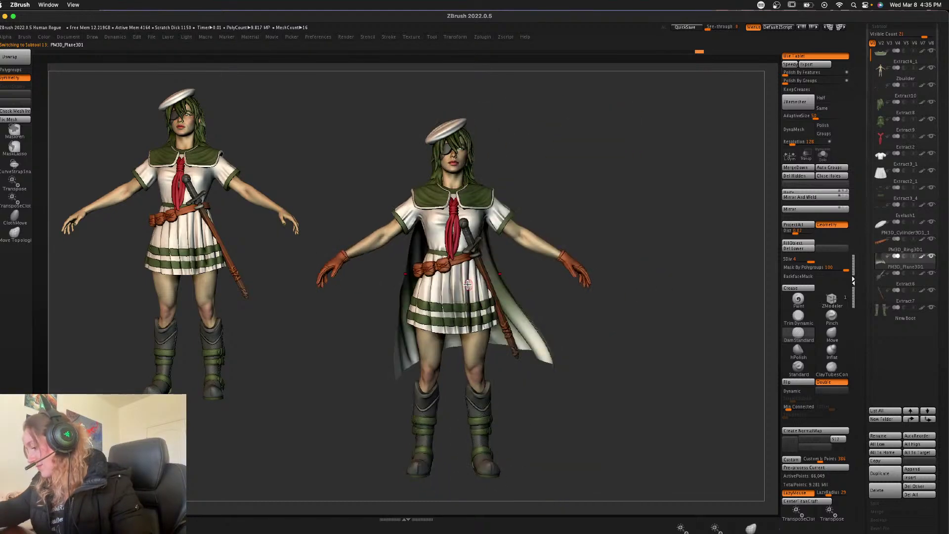
alt+click(468, 285)
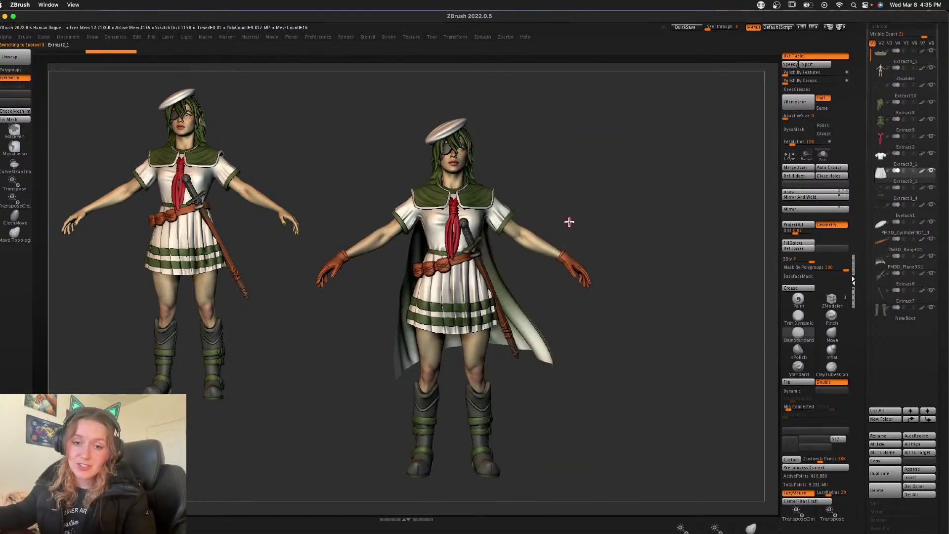
mouse_move(713, 303)
mouse_down()
mouse_move(696, 302)
mouse_move(712, 298)
mouse_move(710, 307)
mouse_up()
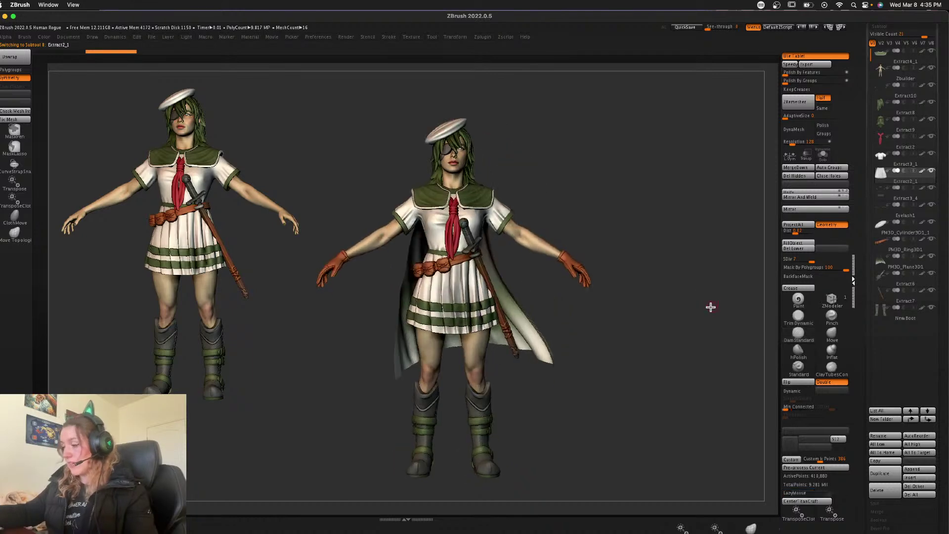
key(l)
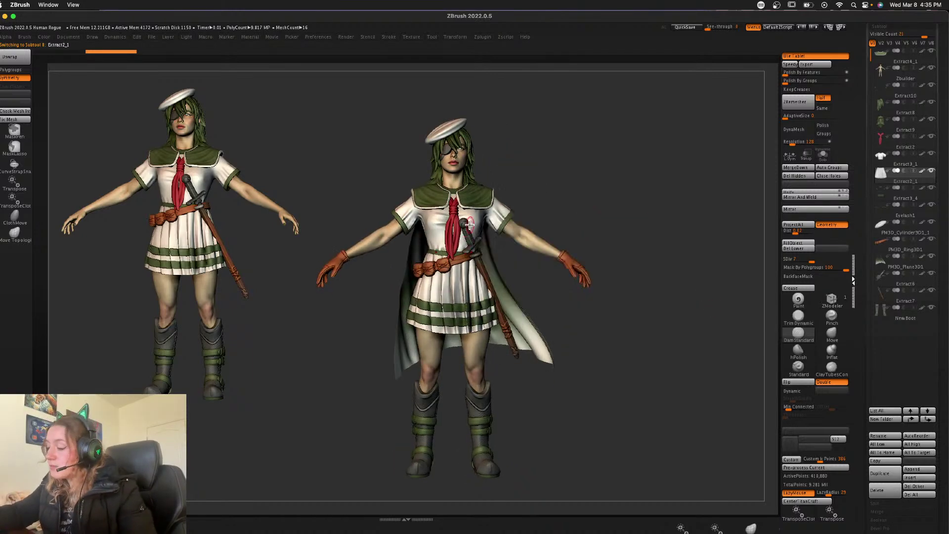
ctrl+drag(459, 276, 480, 285)
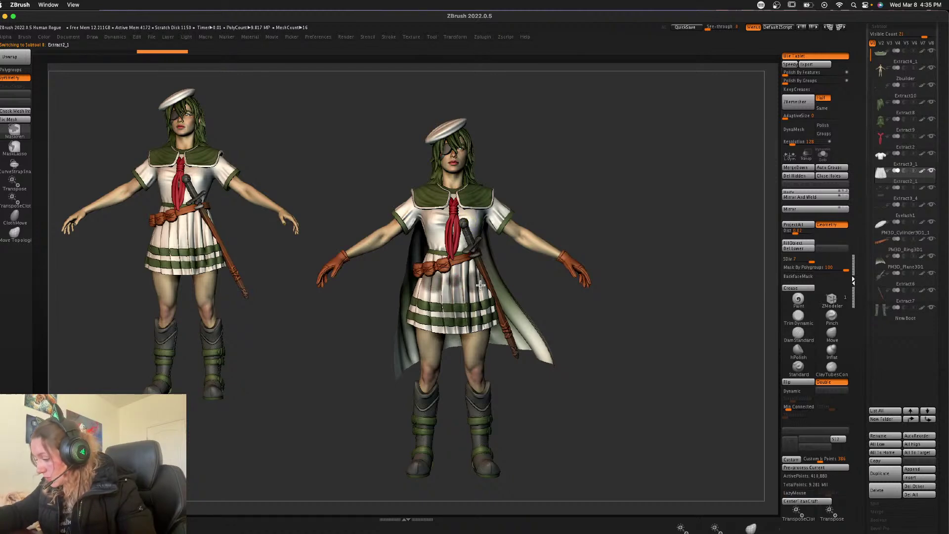
drag(601, 299, 666, 273)
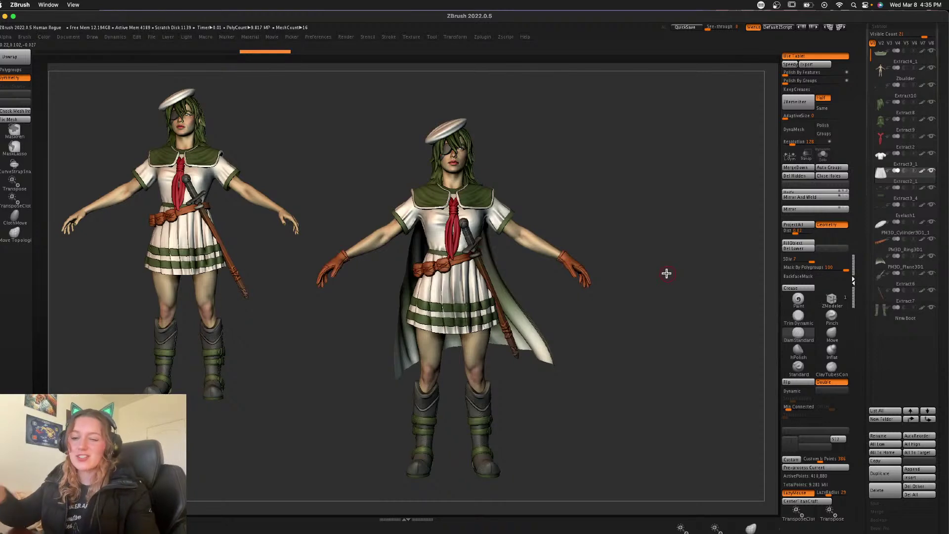
- Make the Extract3_4 neck band at the sailor collar's opening the active subtool after checking the collar's polygroups
right_click(615, 227)
alt+click(469, 194)
alt+drag(628, 196, 633, 267)
alt+drag(636, 167, 666, 244)
key(shift+f)
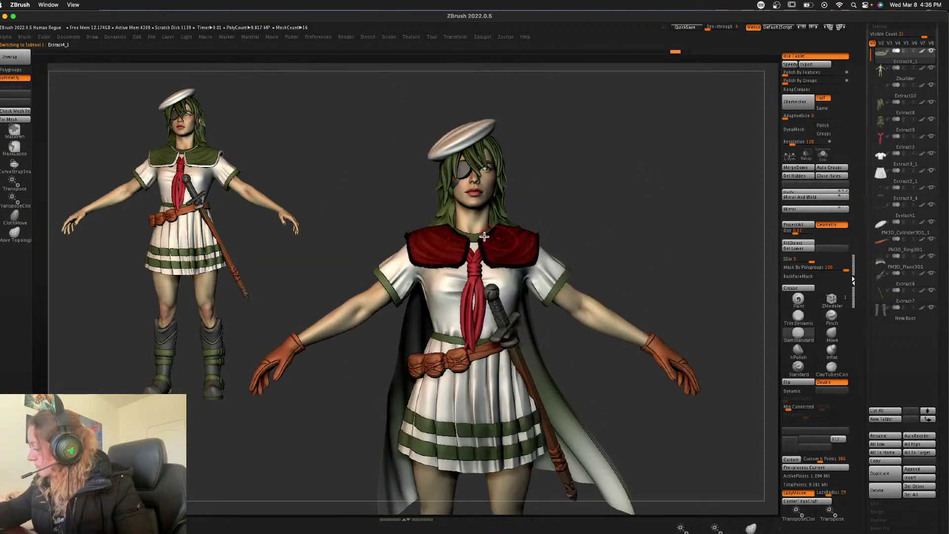
key(shift+f)
alt+click(476, 236)
key(shift+f)
key(shift+f)
right_click(596, 223)
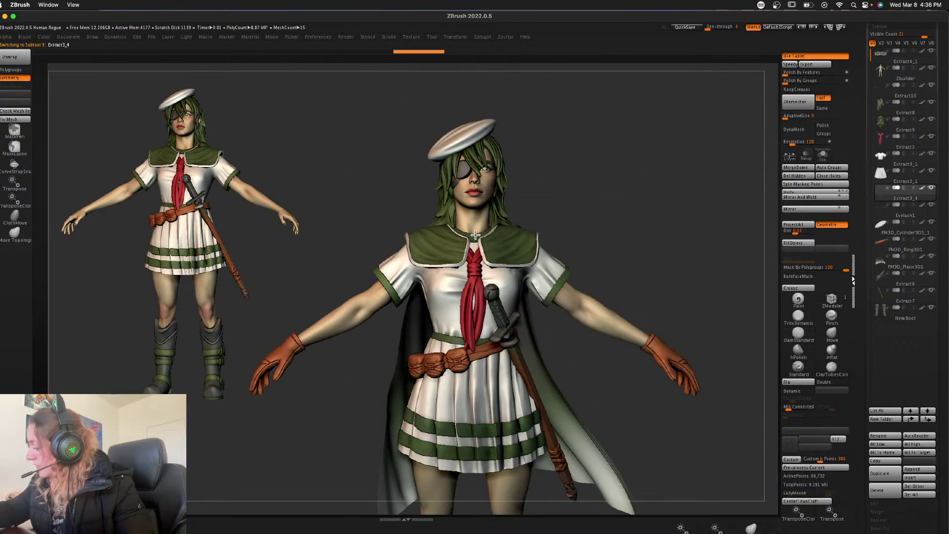
- Bring the neck band out over the sailor collar with the transform gizmo and choose the Move brush
key(w)
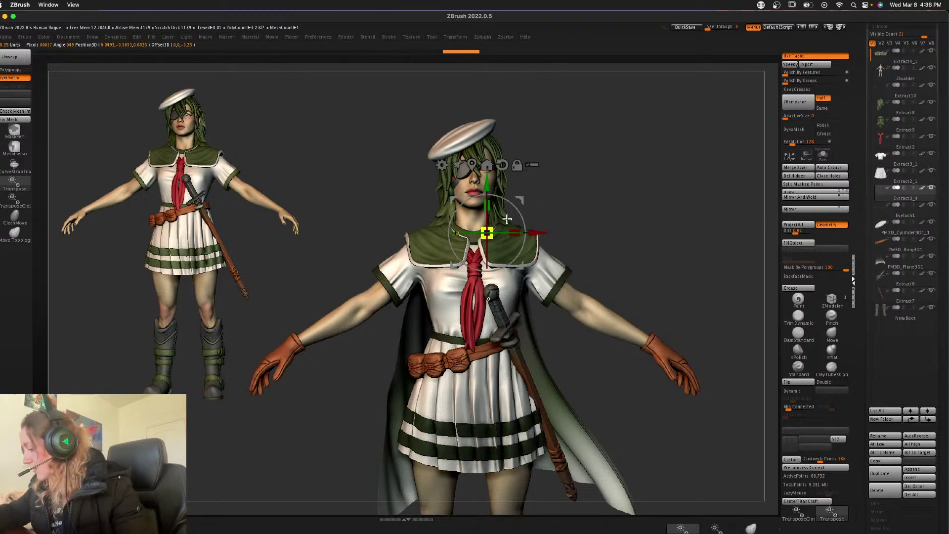
key(q)
key(space)
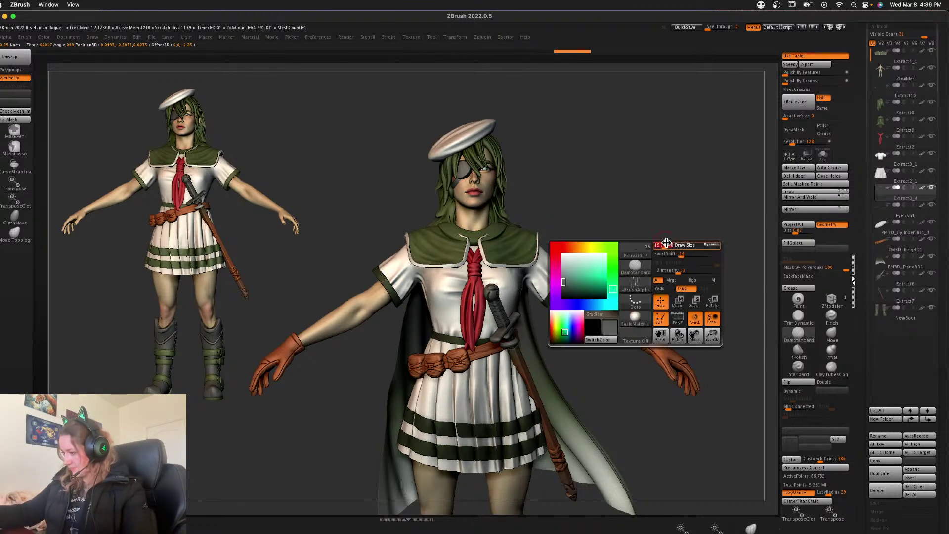
click(831, 332)
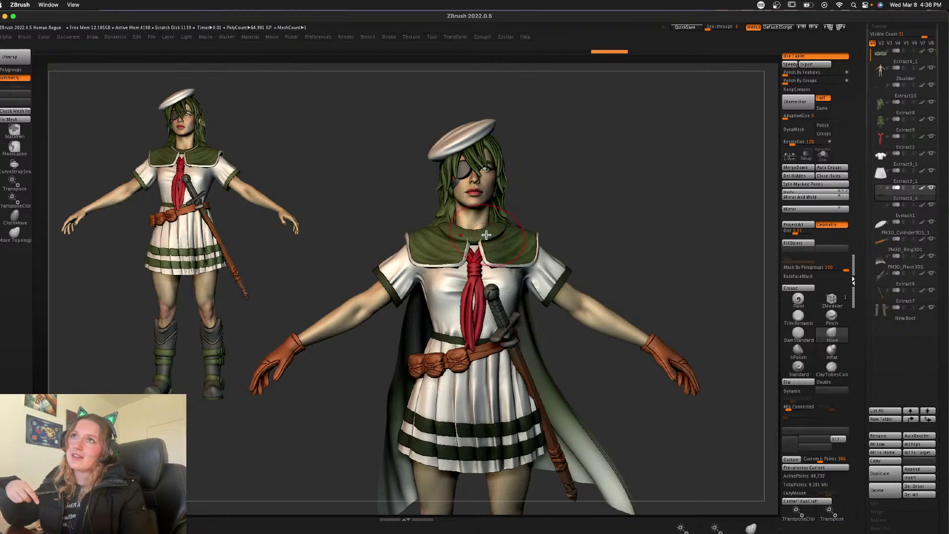
- Fill the neck band with a dark colour matching the upper part of the cape
drag(618, 197, 532, 229)
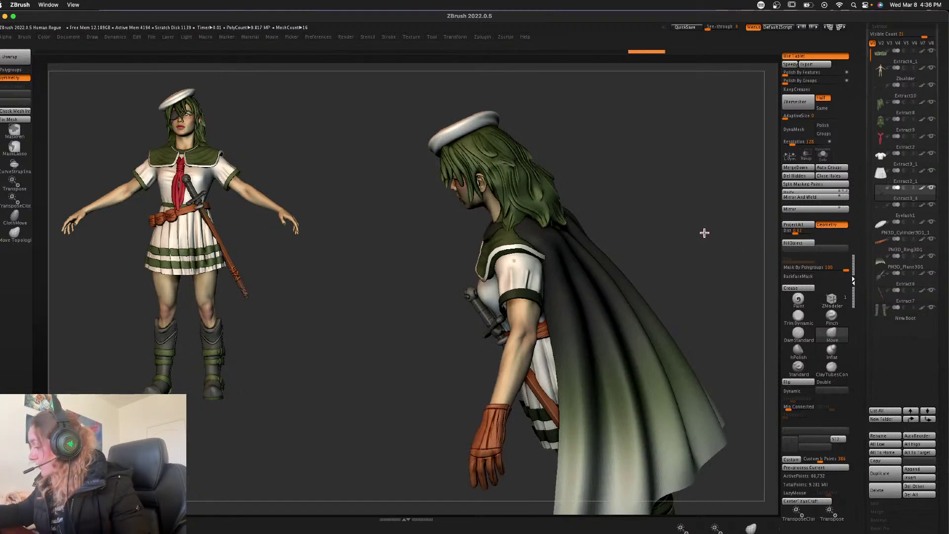
drag(703, 231, 594, 246)
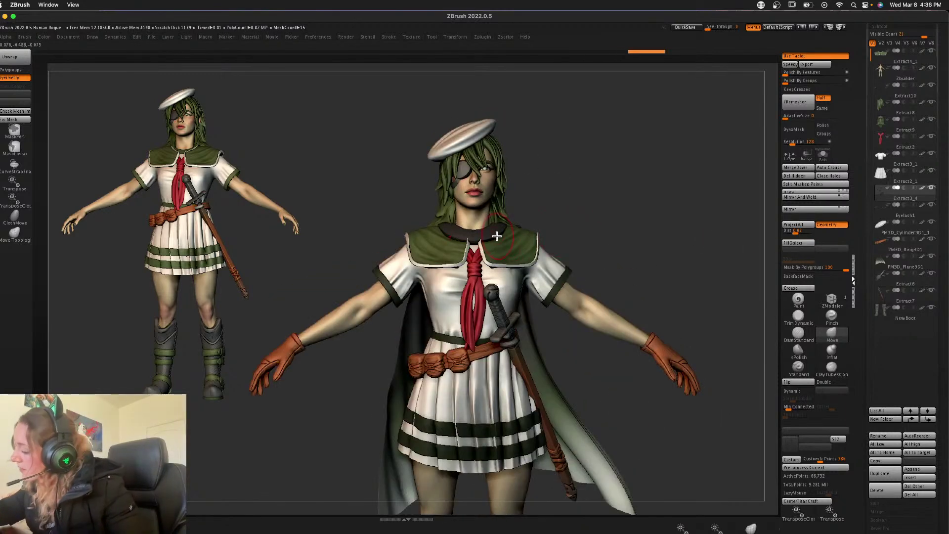
alt+drag(530, 213, 486, 228)
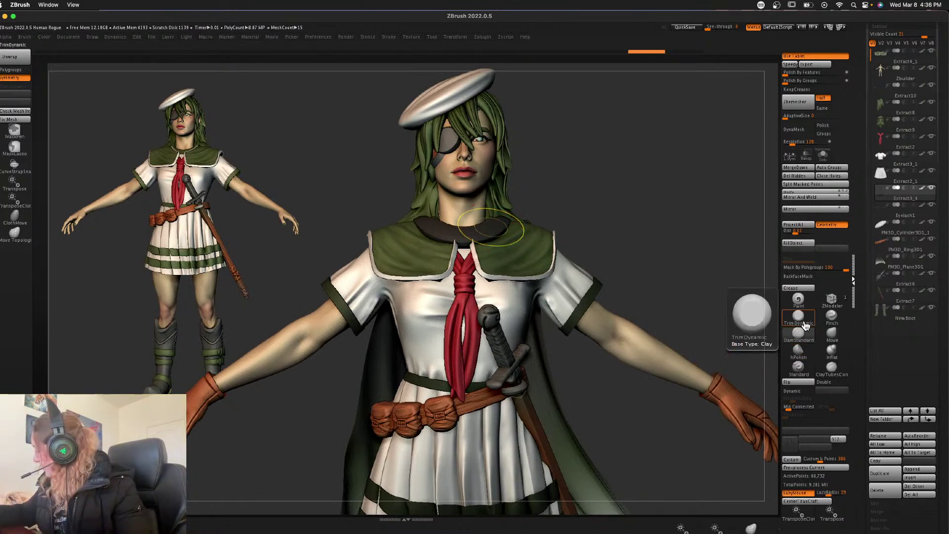
- Refine the dark neck band's shape around the throat with the TrimDynamic, Pinch and Move brushes, adjusting the draw size
click(788, 316)
key(space)
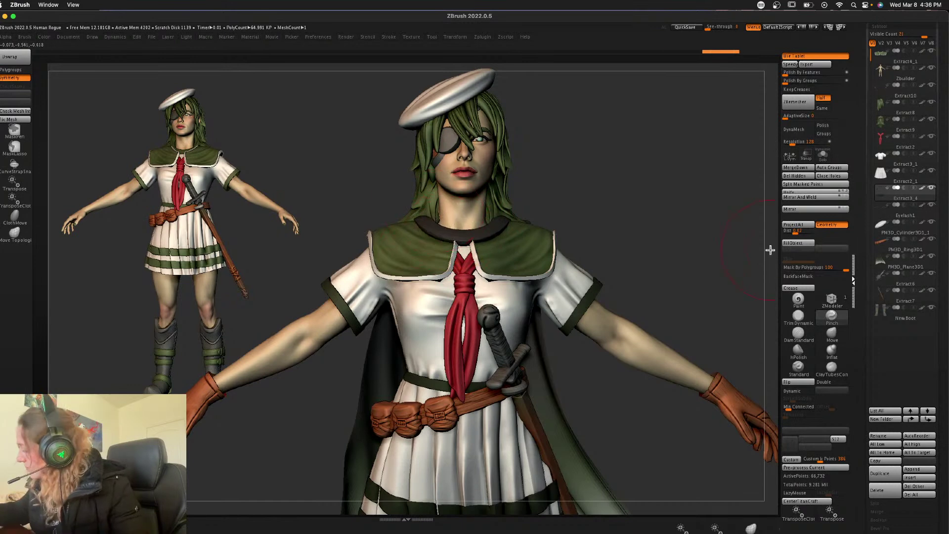
click(831, 352)
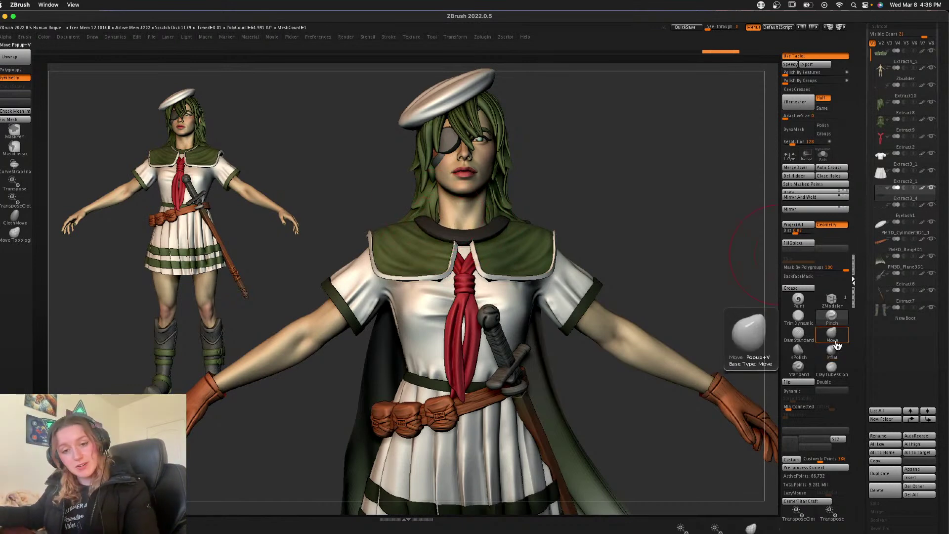
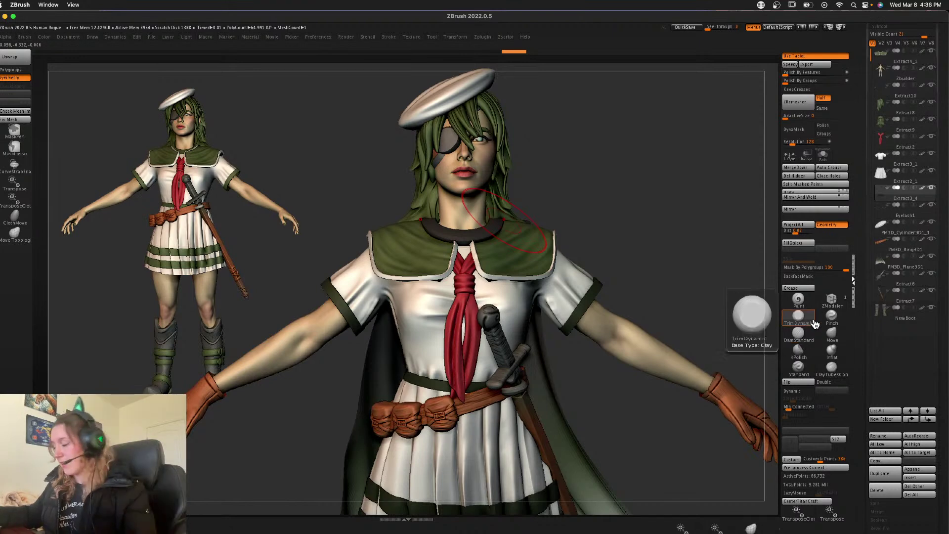
click(832, 316)
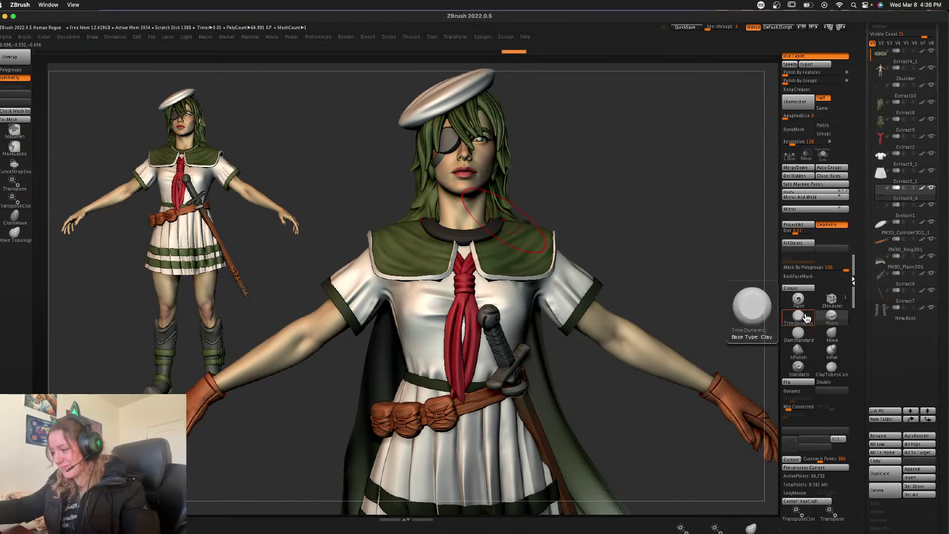
drag(490, 236, 500, 229)
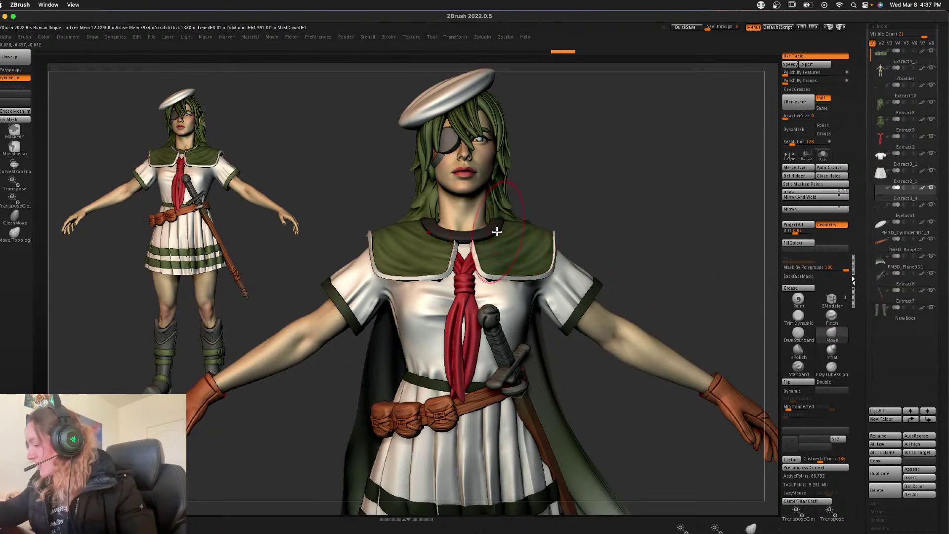
key(space)
key(space)
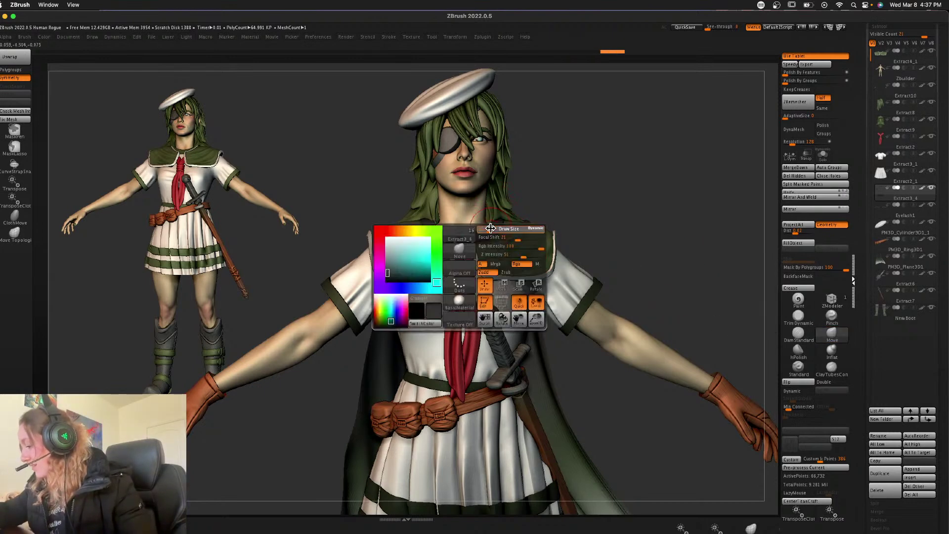
mouse_move(604, 197)
mouse_down()
mouse_move(608, 214)
mouse_move(625, 188)
mouse_move(593, 198)
mouse_up()
- Make the Extract4_1 sailor collar the active subtool and choose the DamStandard brush
alt+click(474, 238)
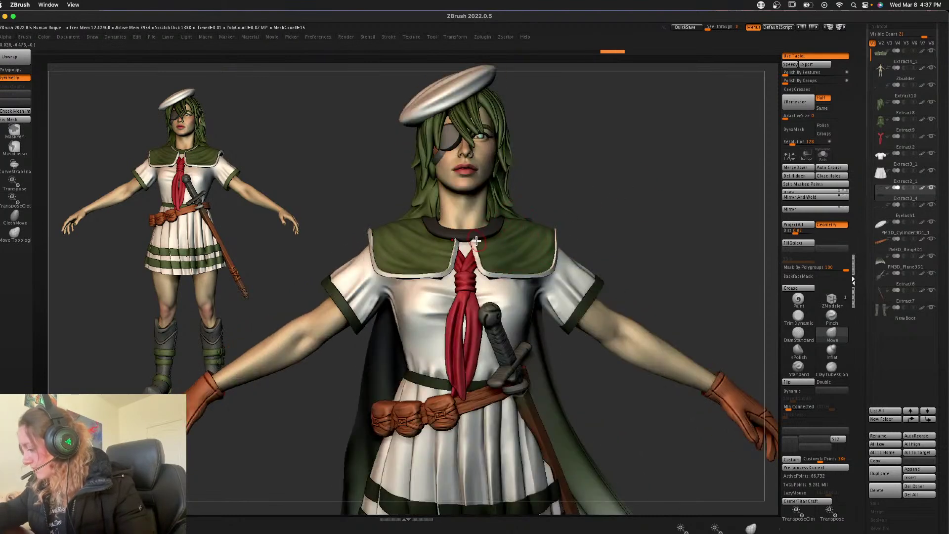
key(space)
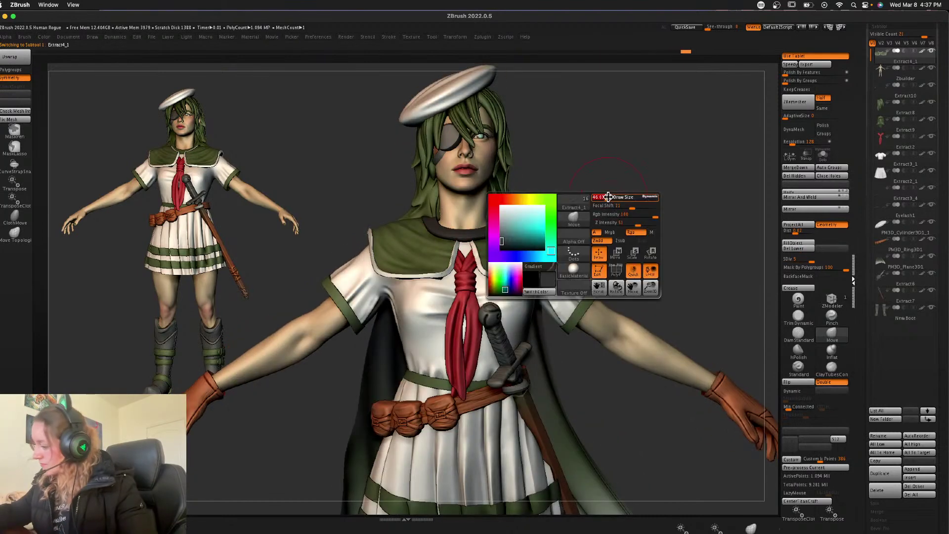
key(f)
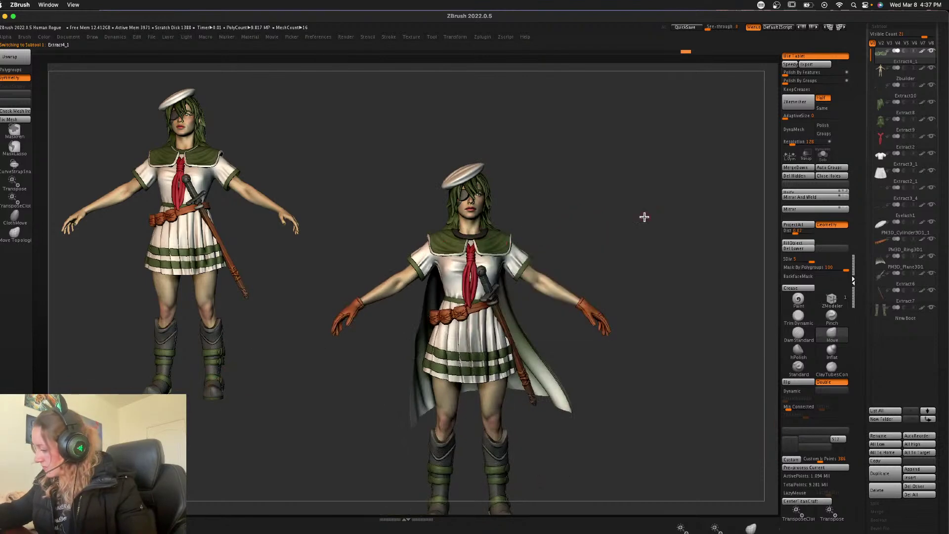
mouse_move(644, 217)
mouse_down()
mouse_move(699, 227)
mouse_move(695, 242)
mouse_move(711, 246)
mouse_up()
click(799, 333)
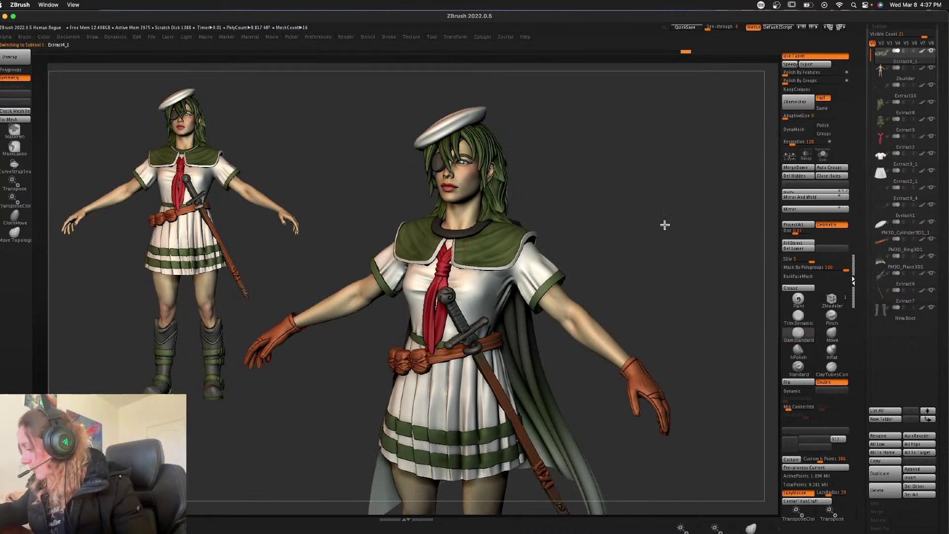
- Try carving a vertical seam down the front of the sailor collar with DamStandard
alt+drag(665, 225, 632, 249)
key(space)
click(606, 267)
click(225, 271)
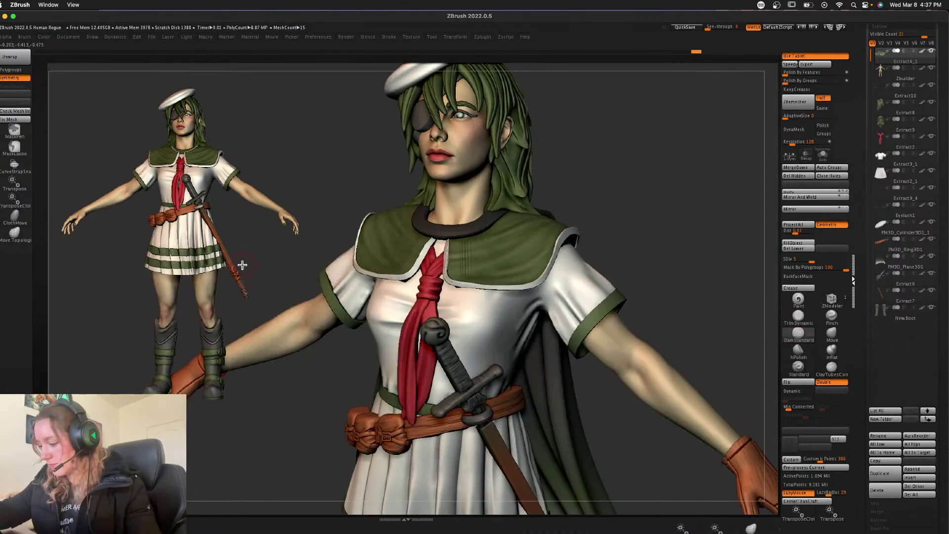
key(space)
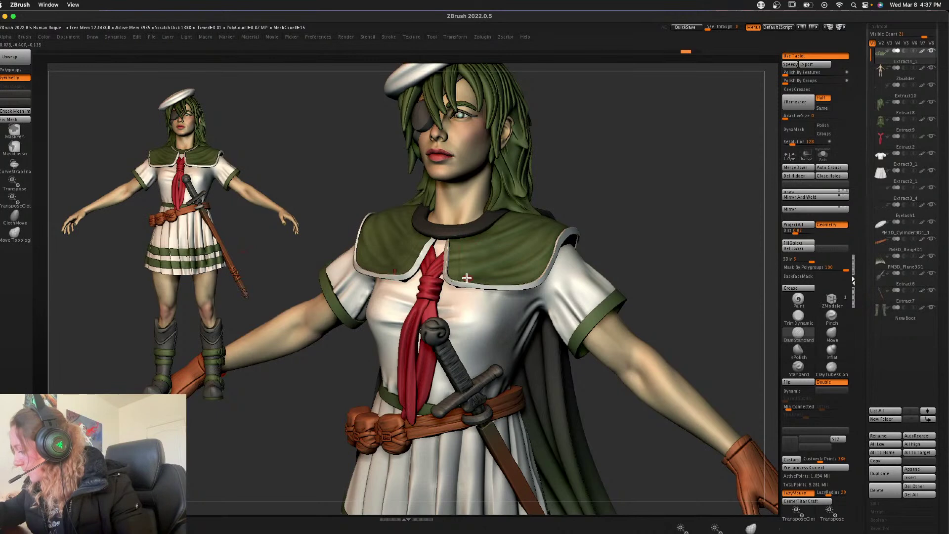
- Isolate the sailor collar and carve a seam just inside its white trim along the front and lower edges
click(823, 156)
alt+drag(688, 218, 681, 262)
key(space)
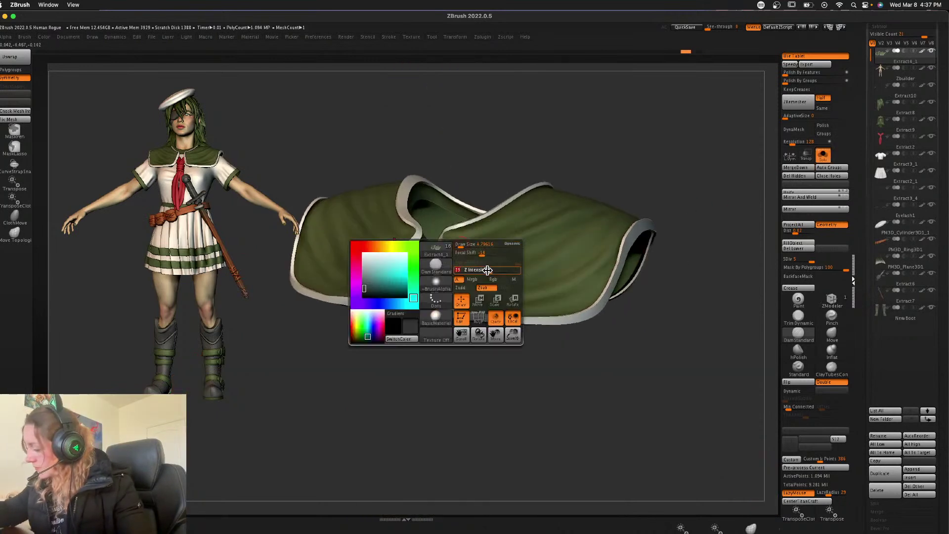
drag(451, 231, 454, 290)
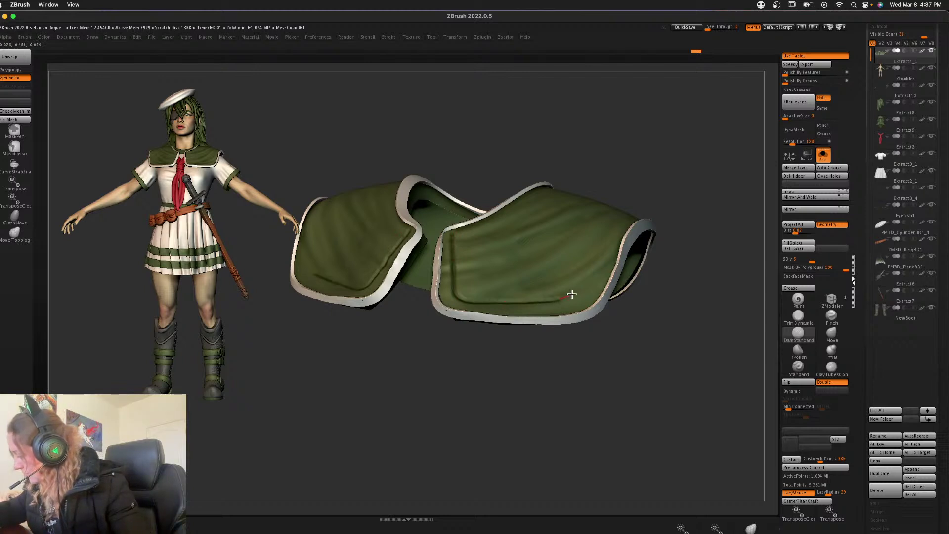
drag(595, 276, 626, 215)
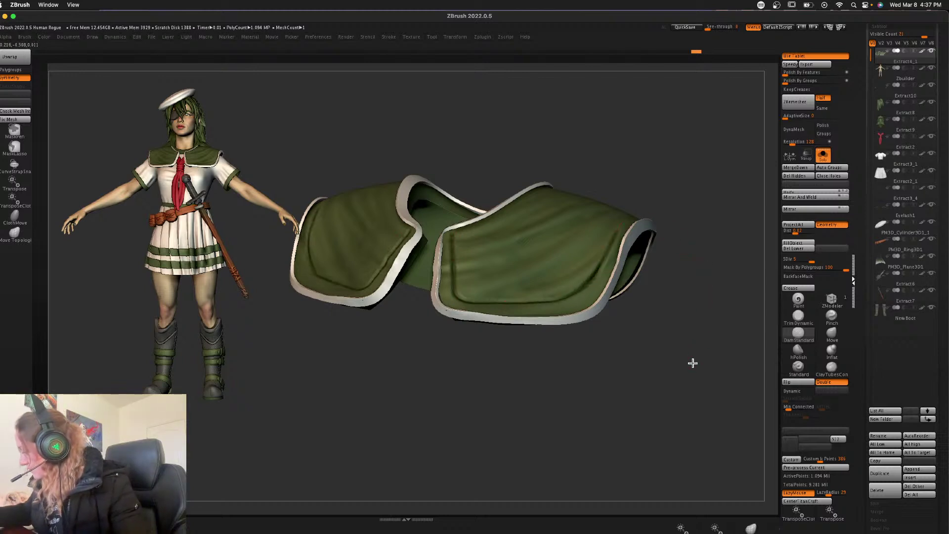
- Continue the carved seam along the collar's outer edge over the shoulder and around to the back
drag(693, 364, 580, 278)
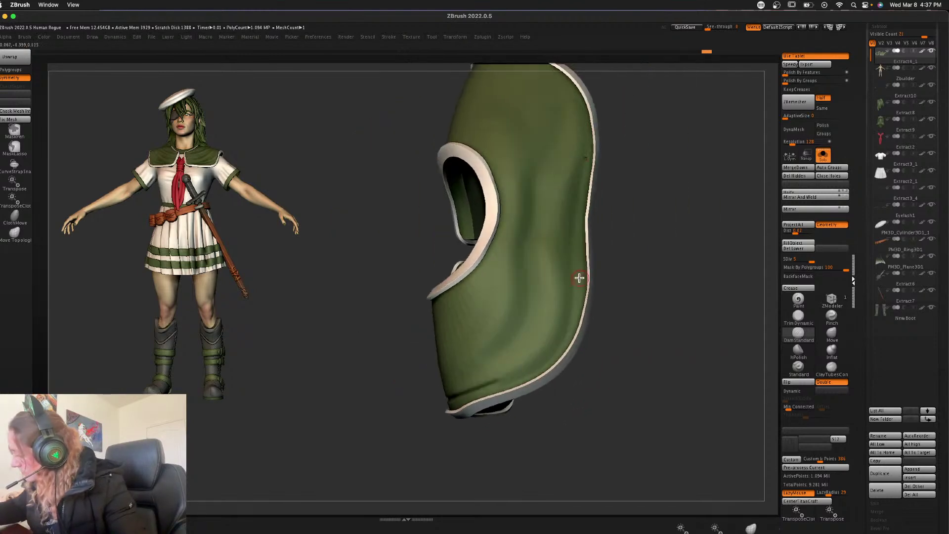
mouse_move(526, 364)
mouse_down()
mouse_move(567, 286)
mouse_move(575, 213)
mouse_up()
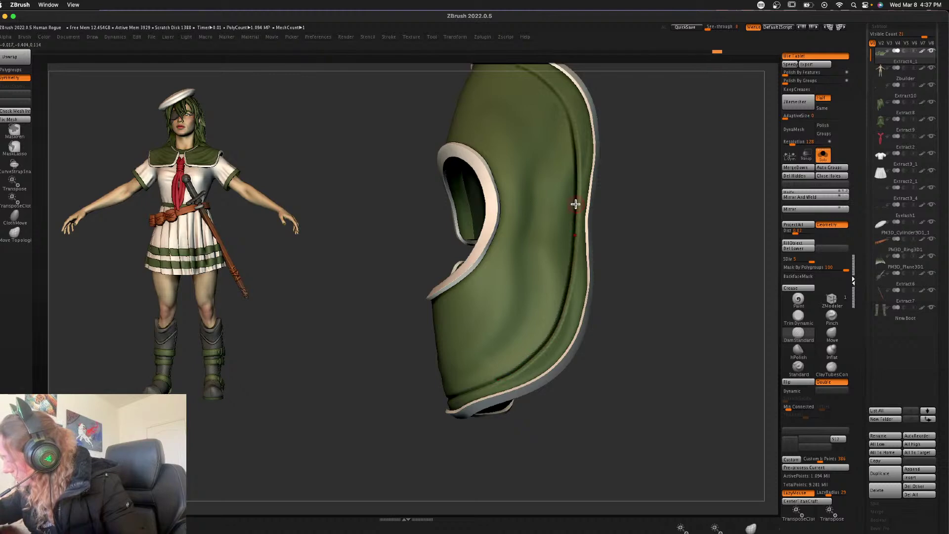
drag(655, 338, 645, 361)
drag(390, 376, 473, 434)
- Bring the full character back into display and frame it
shift+drag(652, 313, 684, 286)
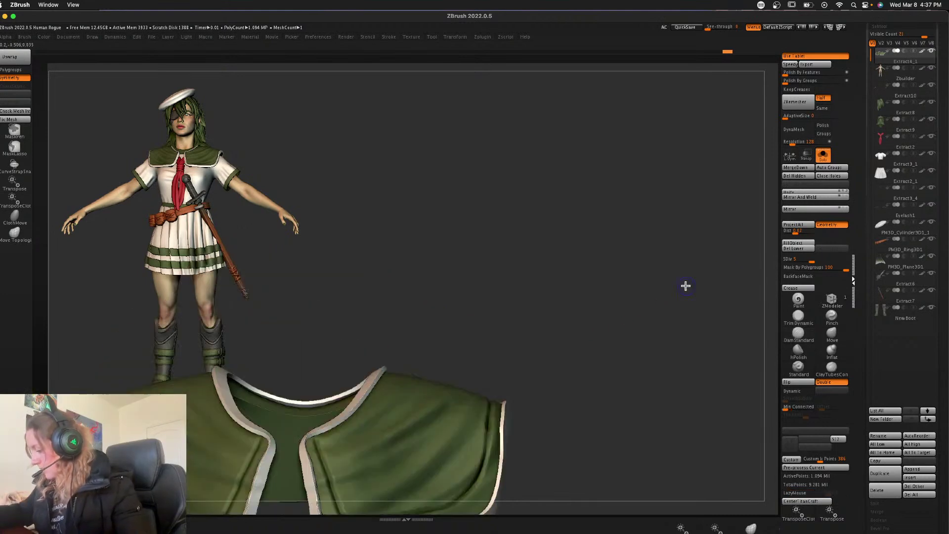
click(823, 157)
key(f)
key(f)
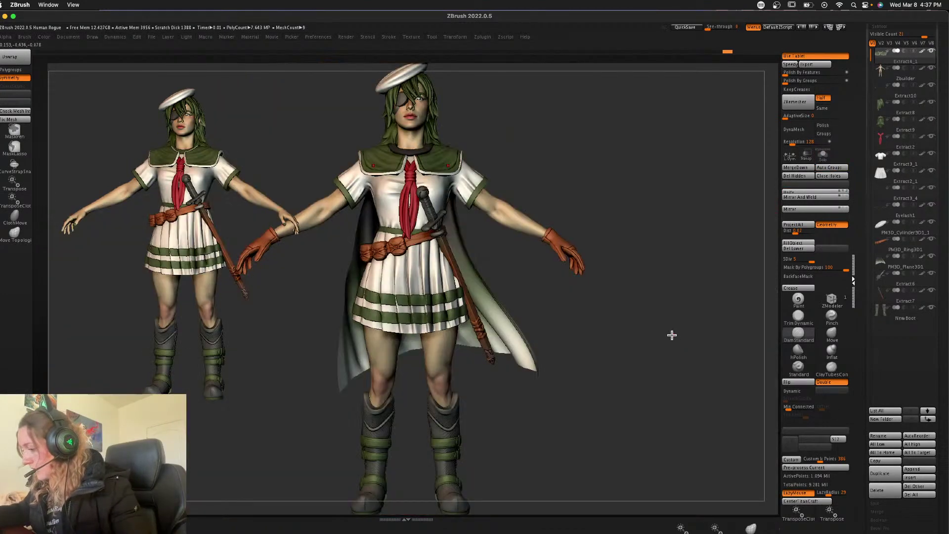
alt+drag(671, 335, 667, 335)
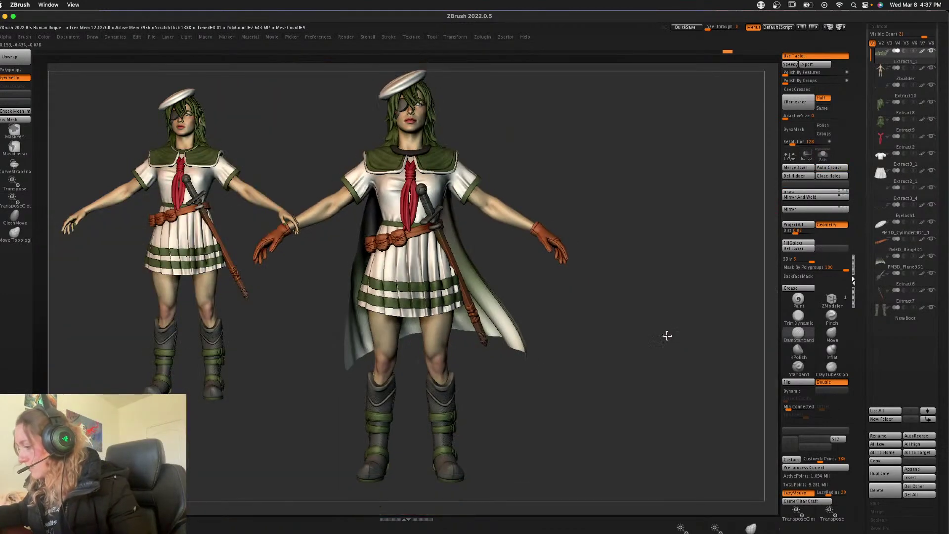
- Nudge the outer corner of the sailor collar at the shoulder with the Move brush
click(834, 338)
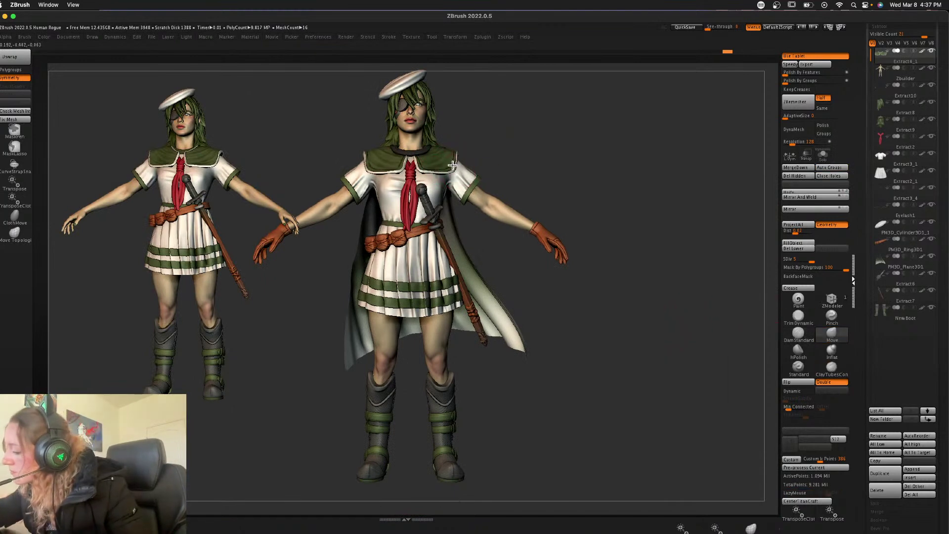
drag(452, 165, 453, 165)
mouse_move(515, 157)
mouse_down()
mouse_move(498, 156)
mouse_move(539, 167)
mouse_up()
- Make the PM3D_Plane3D1 cape the active subtool and examine its drape from the side and front
alt+click(519, 208)
right_click(519, 208)
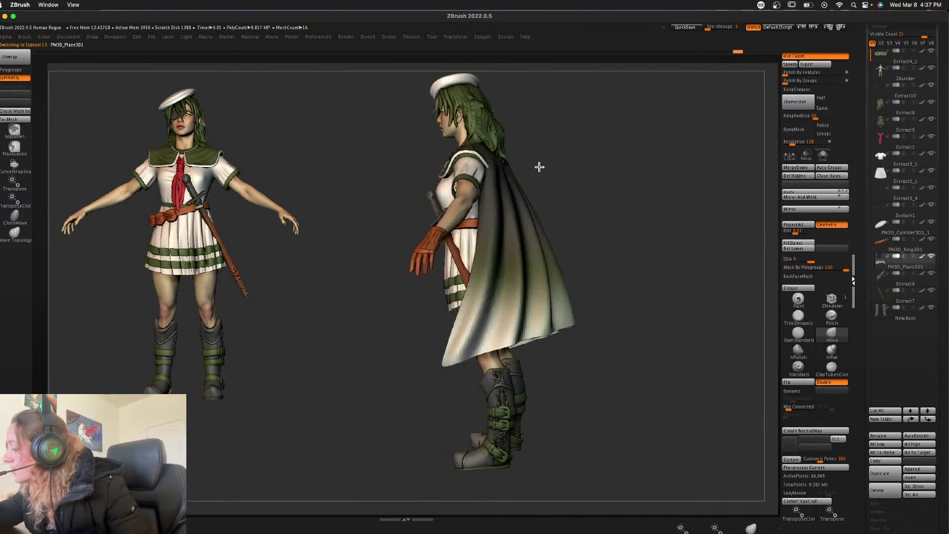
right_drag(539, 167, 503, 148)
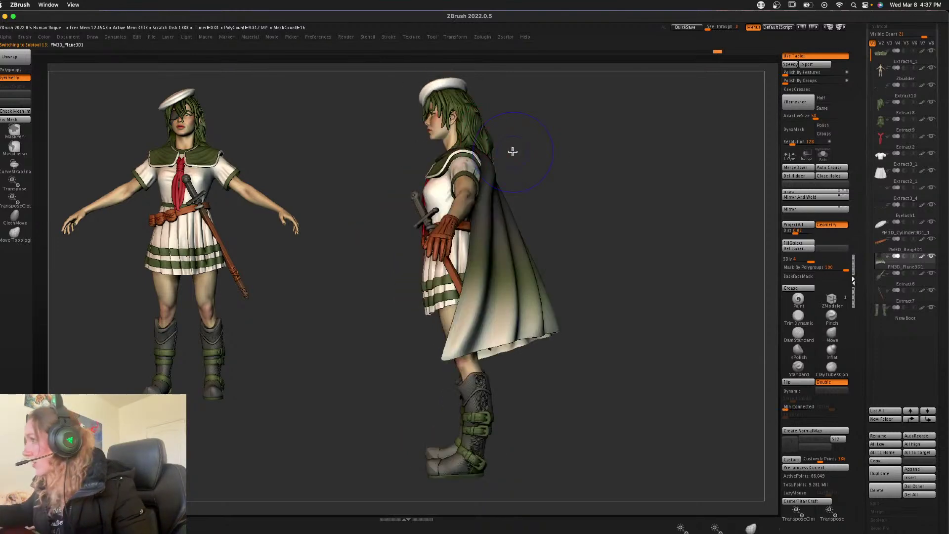
right_drag(572, 186, 609, 210)
alt+right_drag(628, 232, 631, 274)
right_click(629, 272)
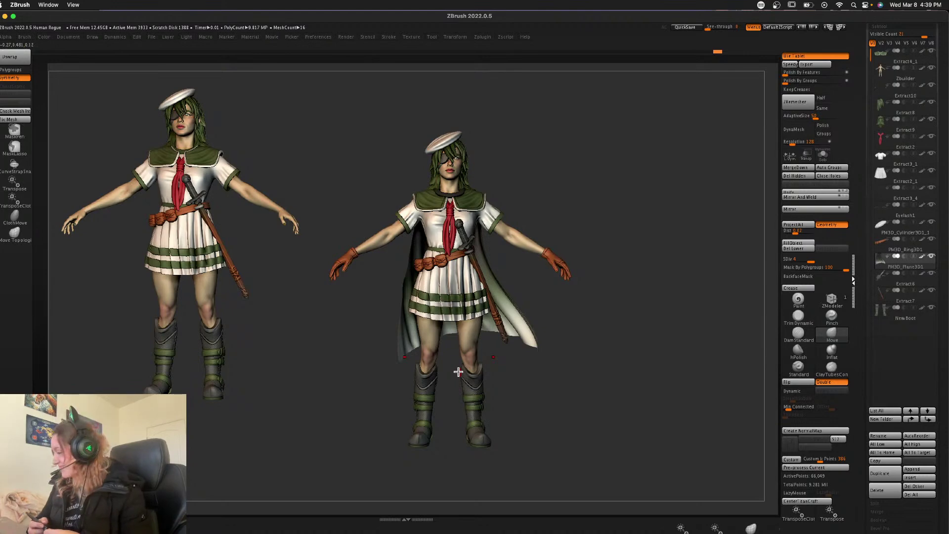
- Merge the Extract8 front hair subtool down into the Extract9 hair subtool
click(914, 124)
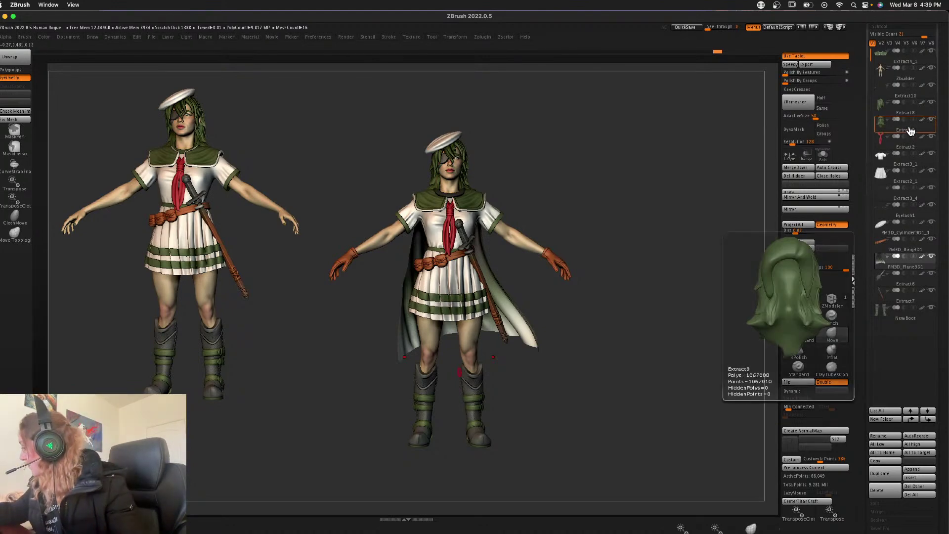
click(912, 105)
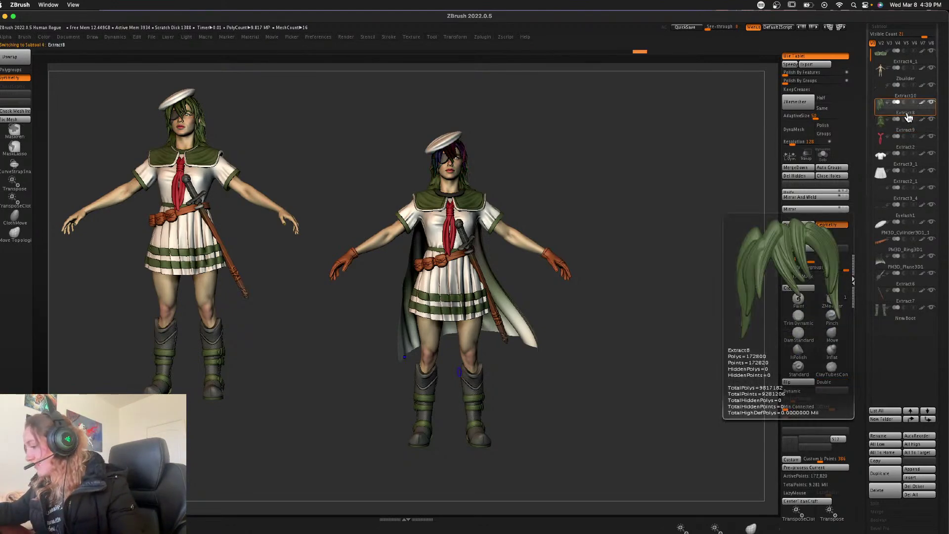
click(799, 169)
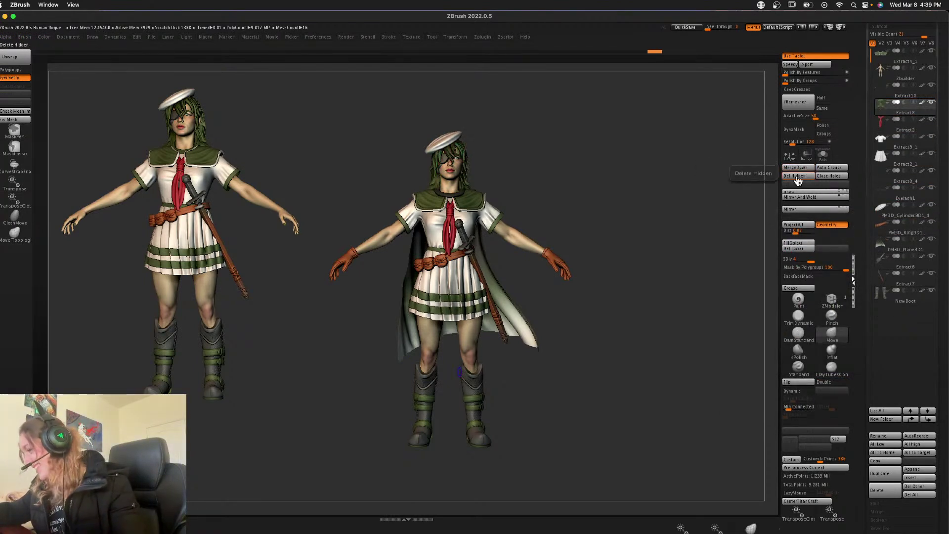
- Make Extract10 the active subtool and frame the full character in a slight three-quarter view
click(902, 108)
alt+drag(648, 322, 687, 305)
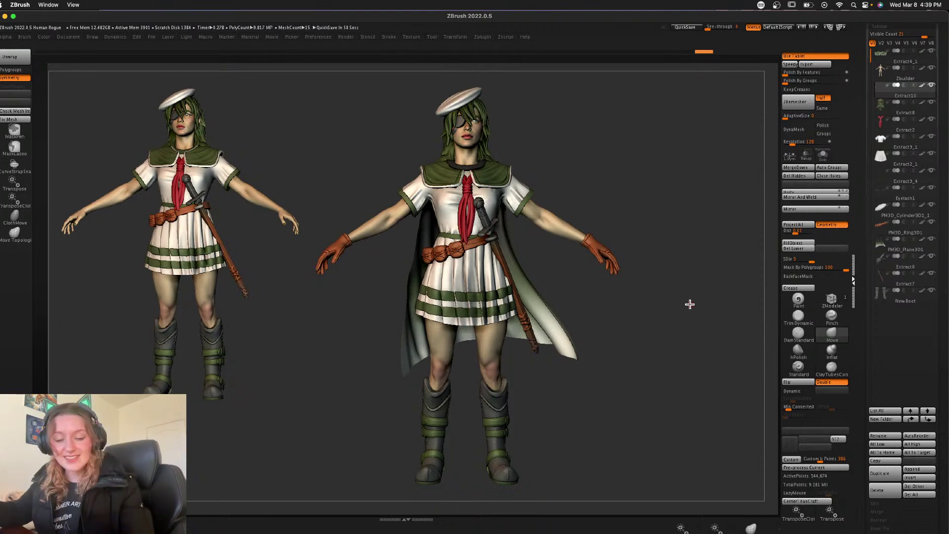
drag(682, 193, 678, 192)
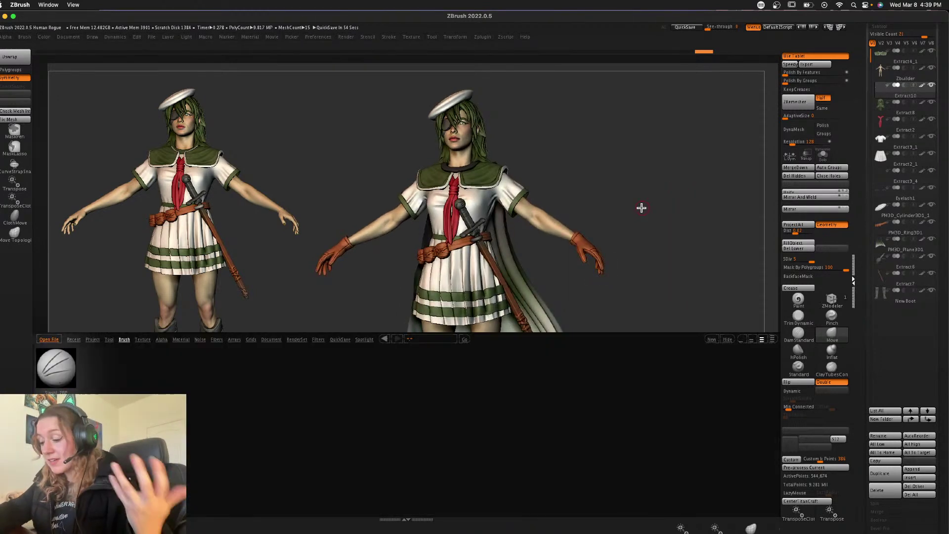
- Load a render preset from the LightBox RenderSet library
click(297, 340)
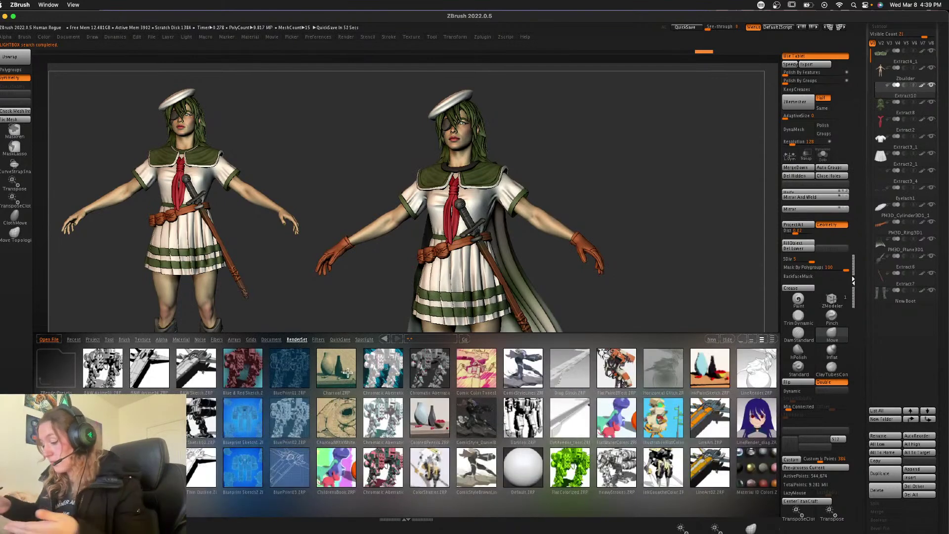
drag(684, 442, 574, 461)
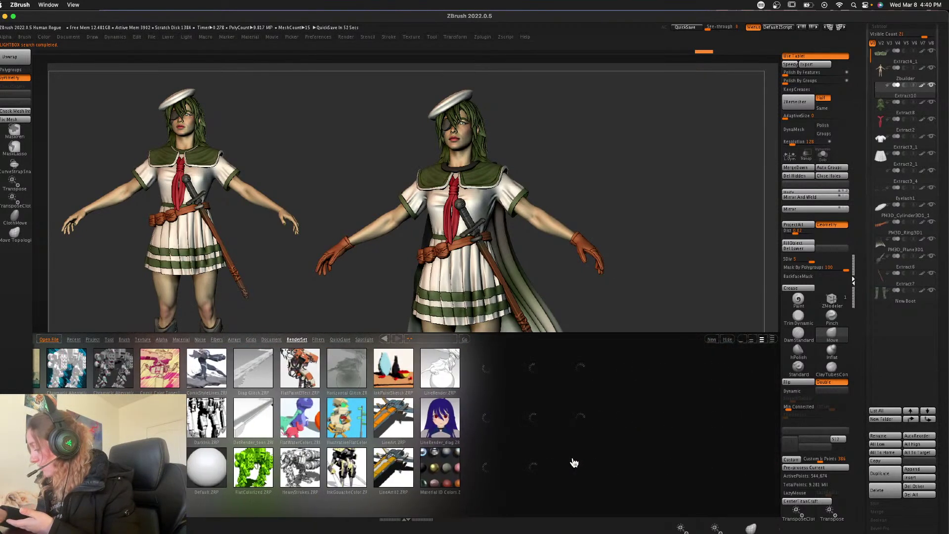
drag(637, 387, 444, 373)
double_click(444, 373)
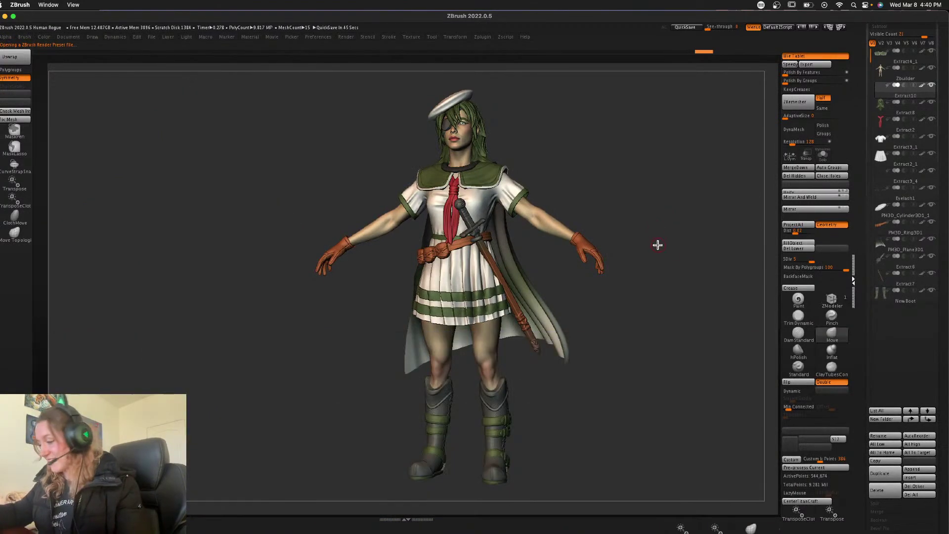
- Adjust the Occlusion Intensity in the preview ambient occlusion render settings
click(346, 37)
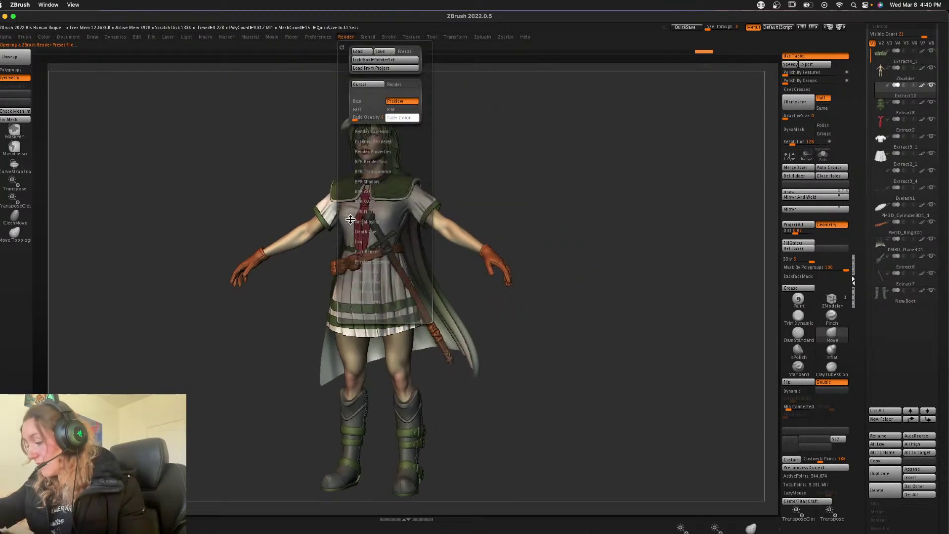
click(377, 271)
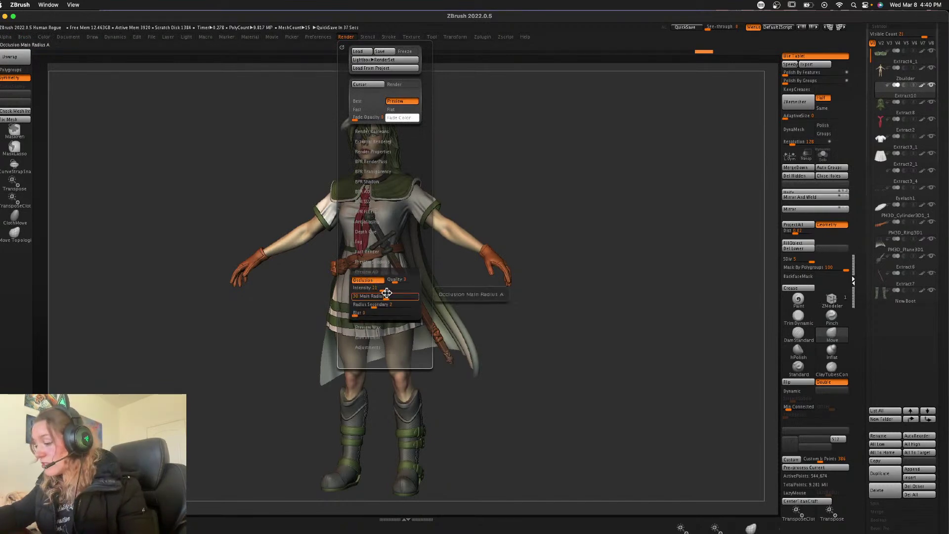
drag(550, 203, 451, 172)
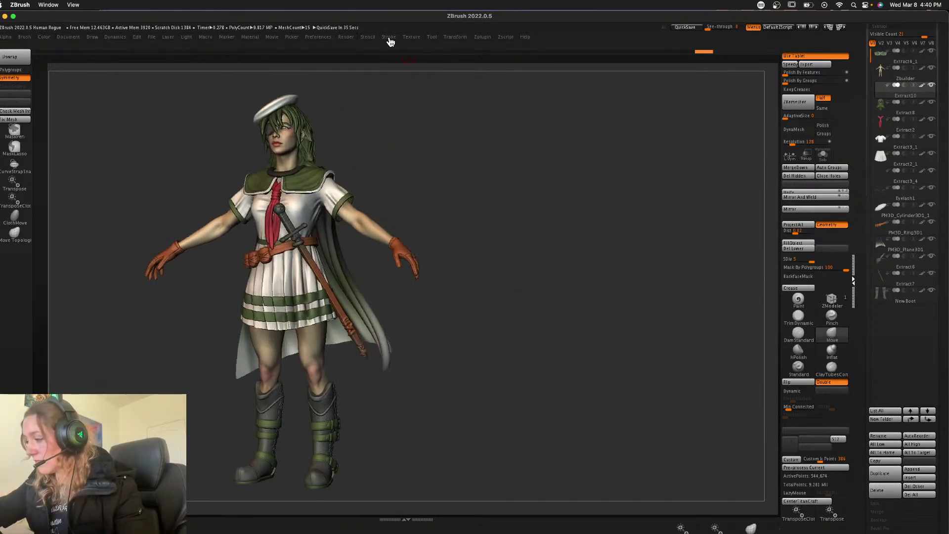
click(367, 37)
mouse_move(351, 39)
mouse_move(379, 290)
mouse_down()
mouse_move(418, 284)
mouse_move(382, 287)
mouse_up()
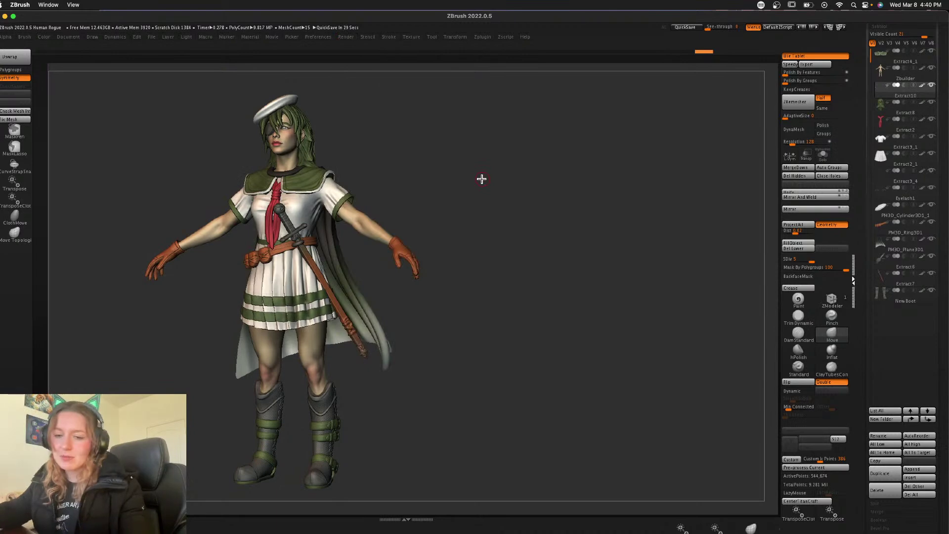
- Turn the character toward the front and reposition the white main light on the light placement sphere
drag(551, 290, 526, 278)
click(186, 36)
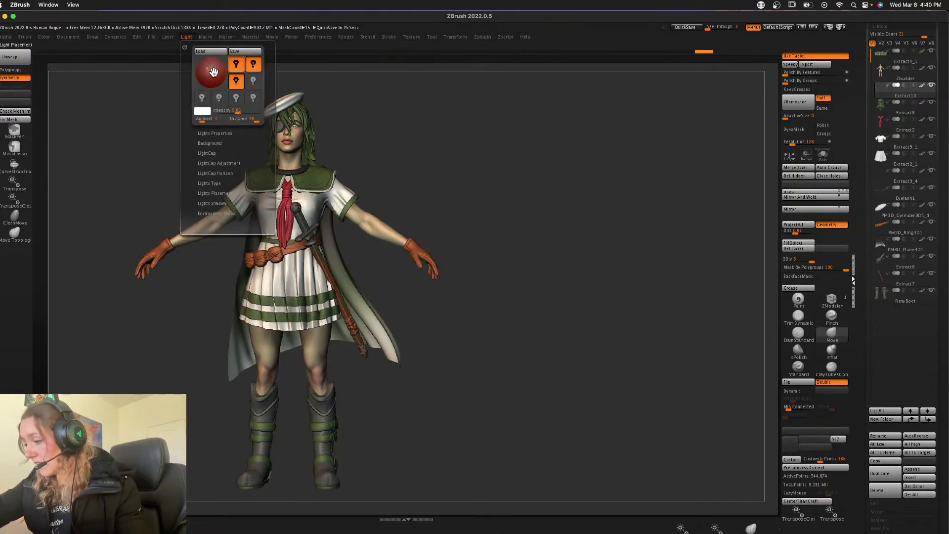
click(212, 71)
click(212, 71)
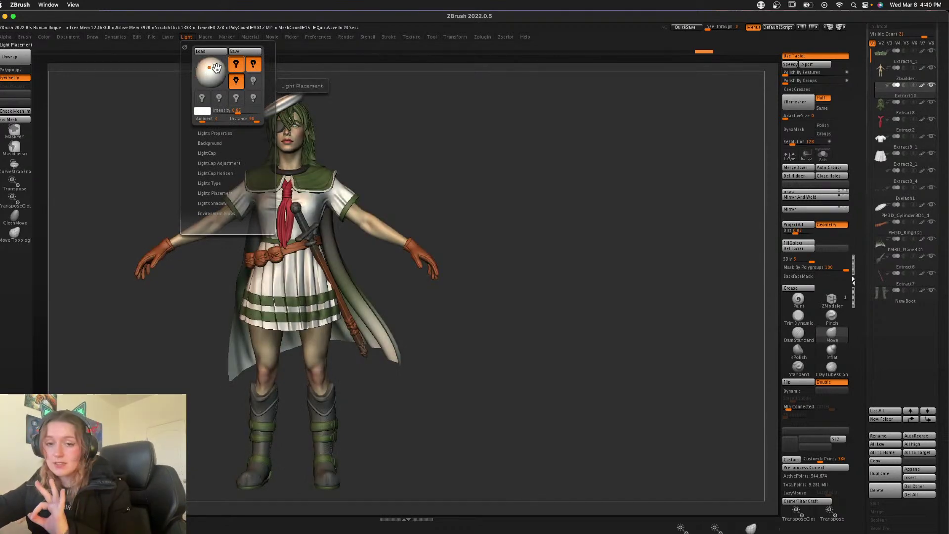
drag(211, 70, 208, 69)
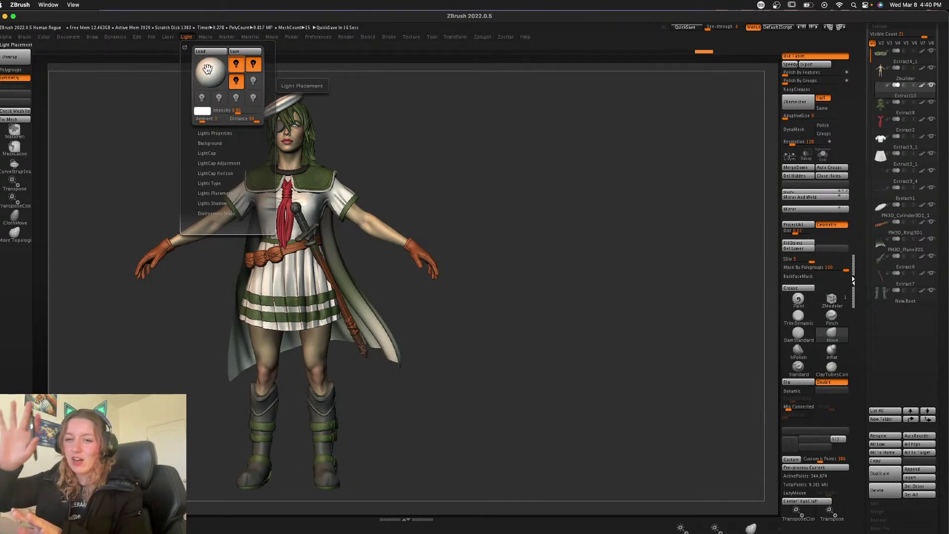
- Examine the placement, colour and intensity of the orange and teal secondary lights, and reselect the white main light
click(254, 66)
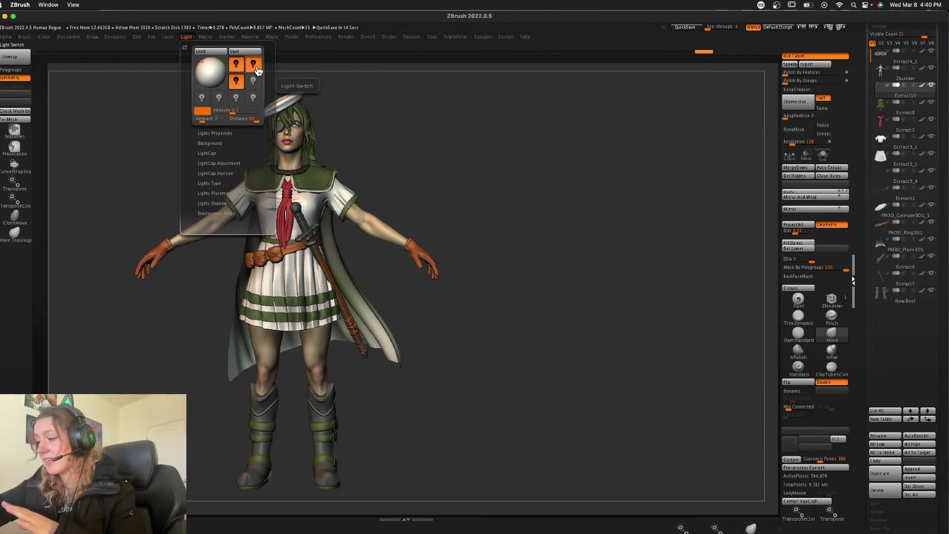
click(236, 82)
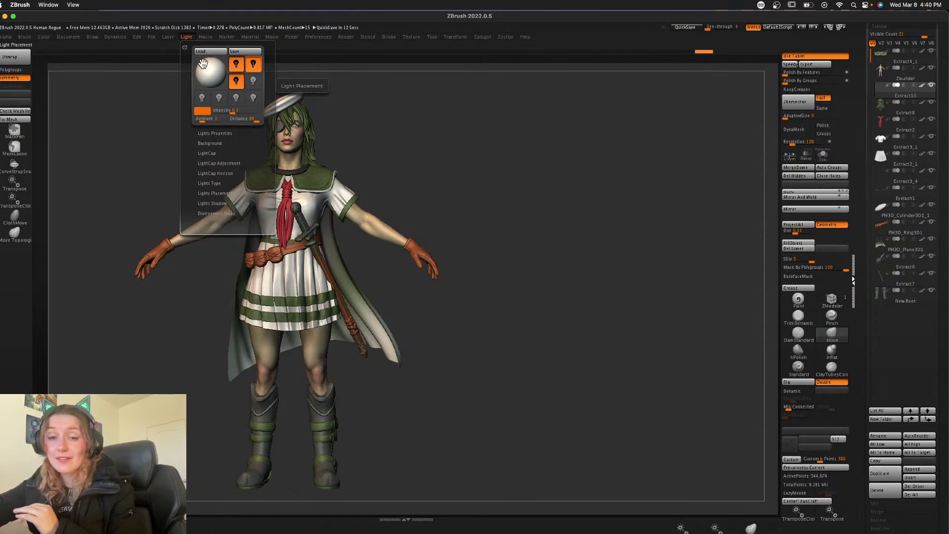
click(239, 86)
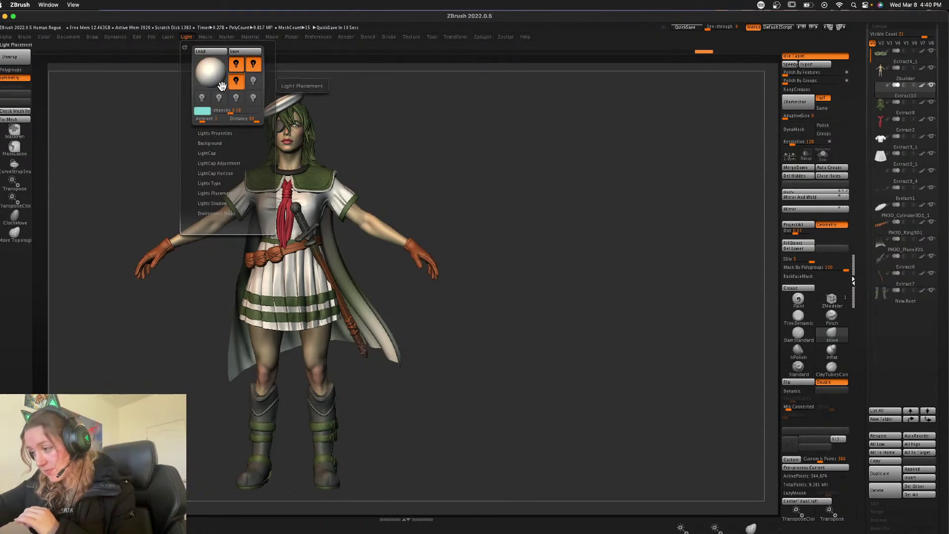
click(254, 70)
click(242, 71)
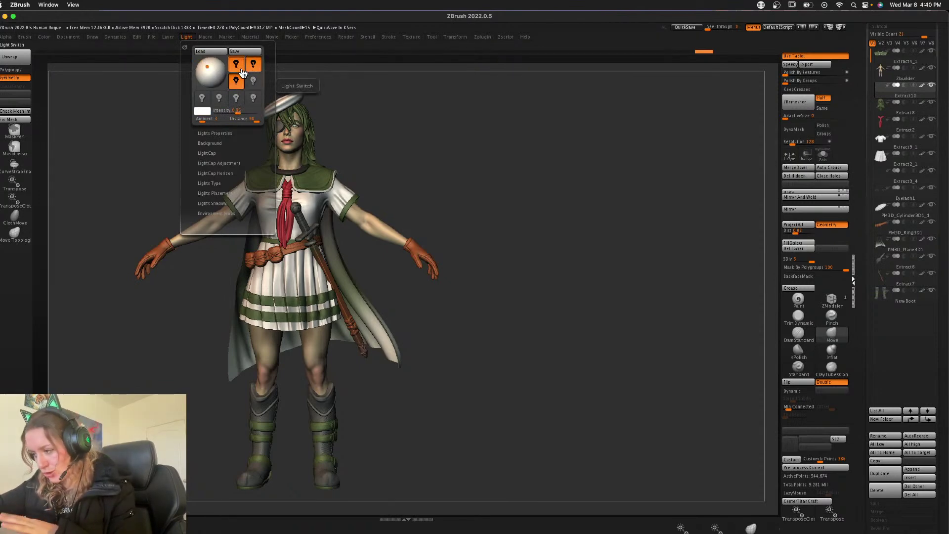
click(237, 82)
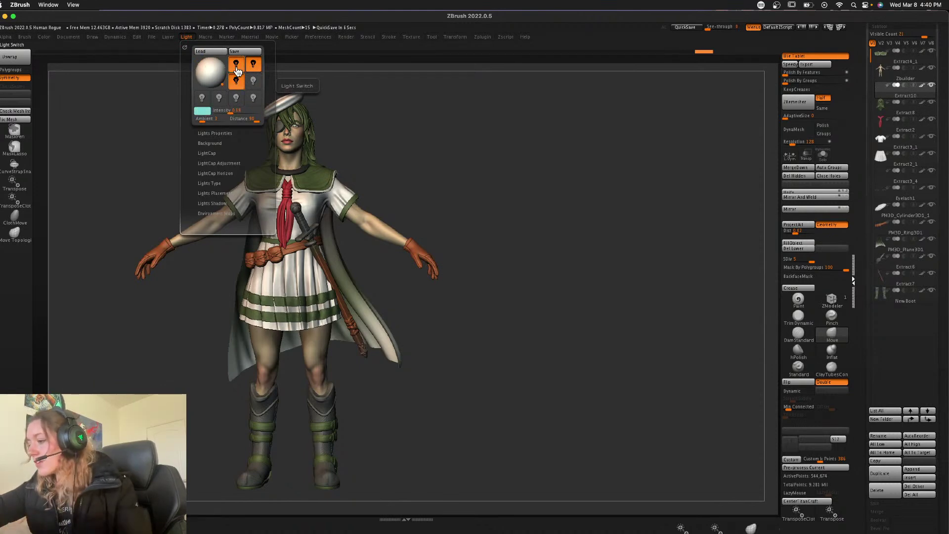
click(237, 70)
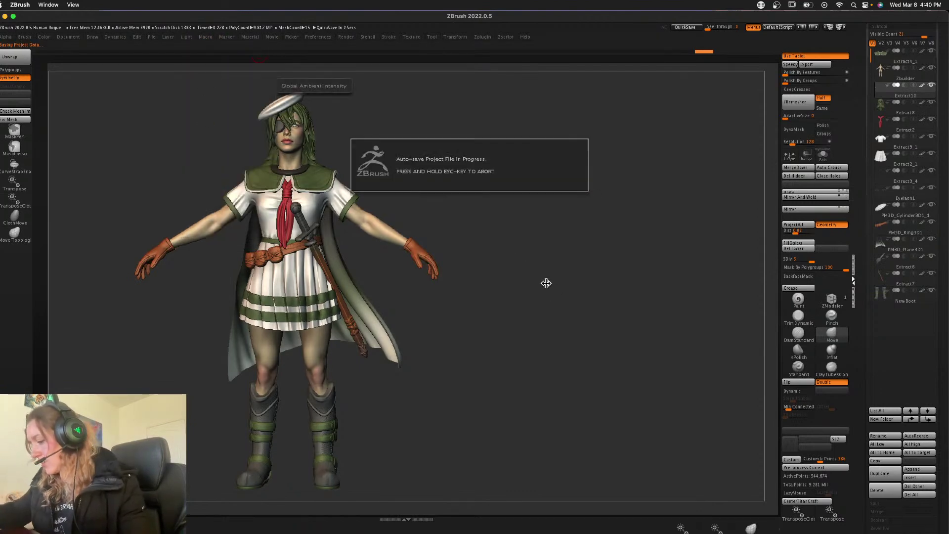
- Render the character from the front with BPR and turn the model to a three-quarter view
alt+drag(520, 331, 557, 331)
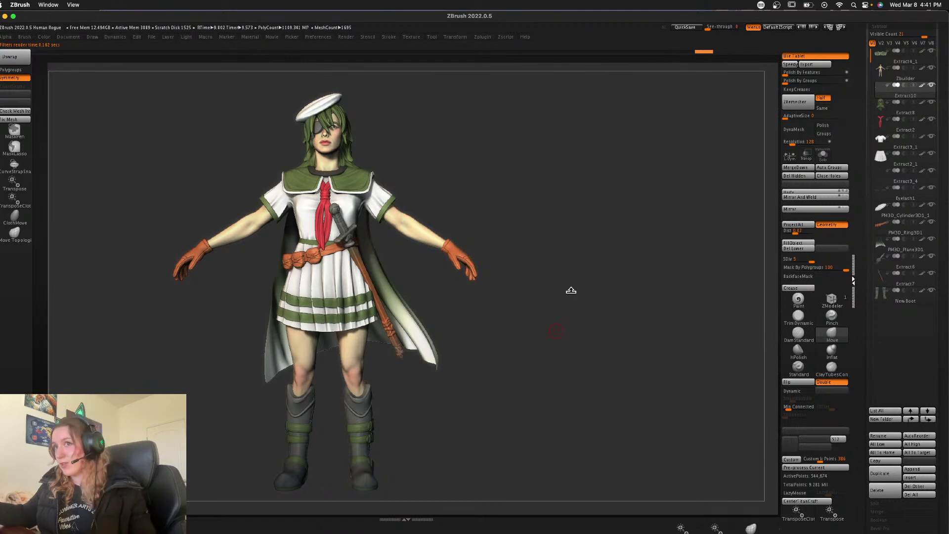
click(539, 214)
key(shift+f)
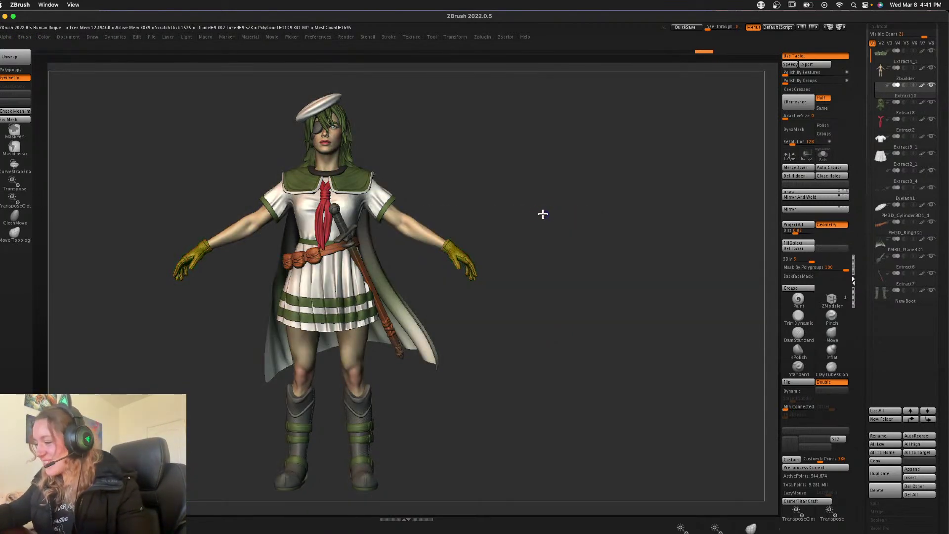
mouse_move(548, 232)
mouse_down()
mouse_move(462, 233)
mouse_move(487, 240)
mouse_up()
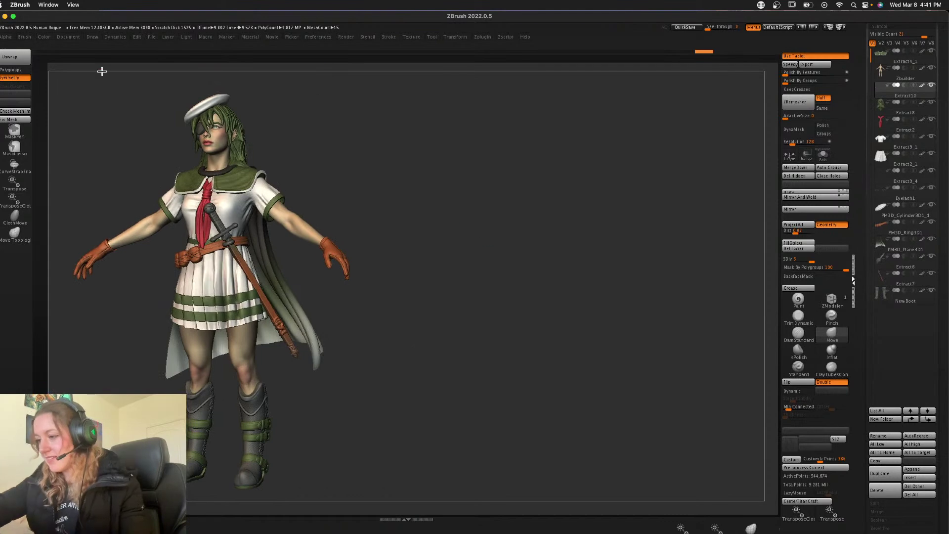
- Set the document background colour to black
click(24, 37)
click(69, 37)
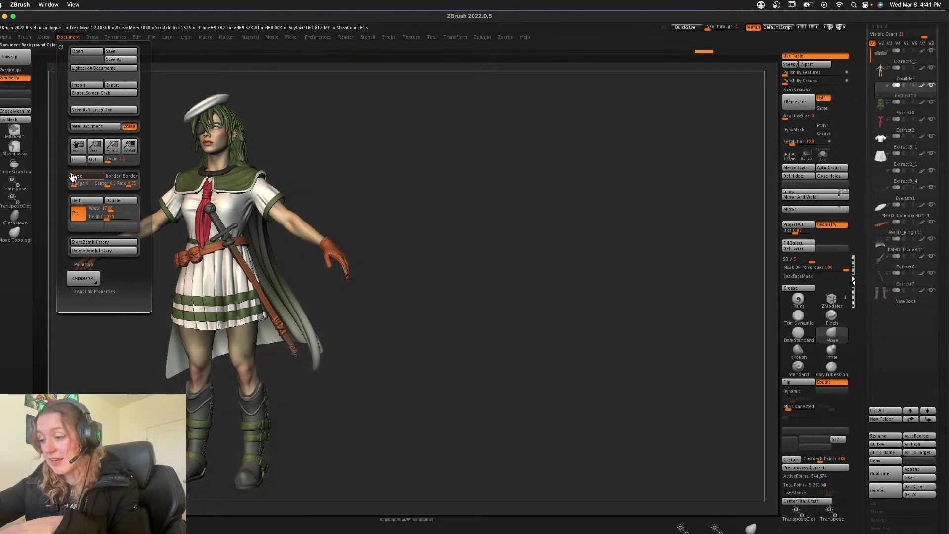
drag(77, 178, 78, 150)
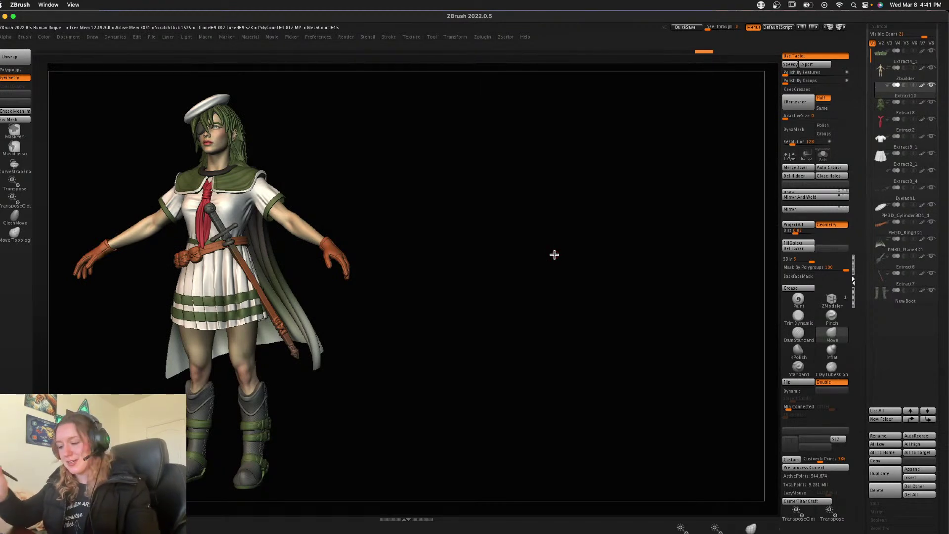
- Arrange three-quarter, front and back snapshots of the character on the canvas and capture the lineup as a screenshot
key(shift+r)
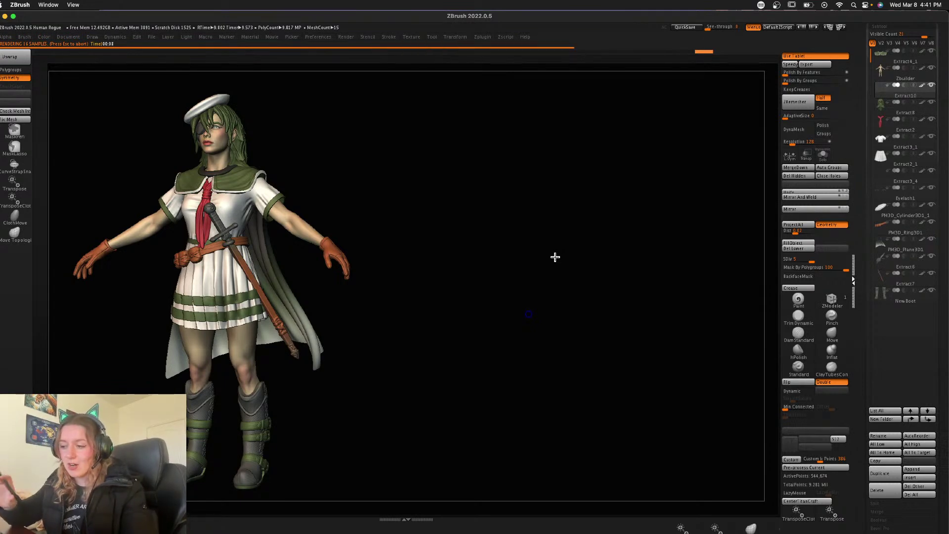
click(547, 345)
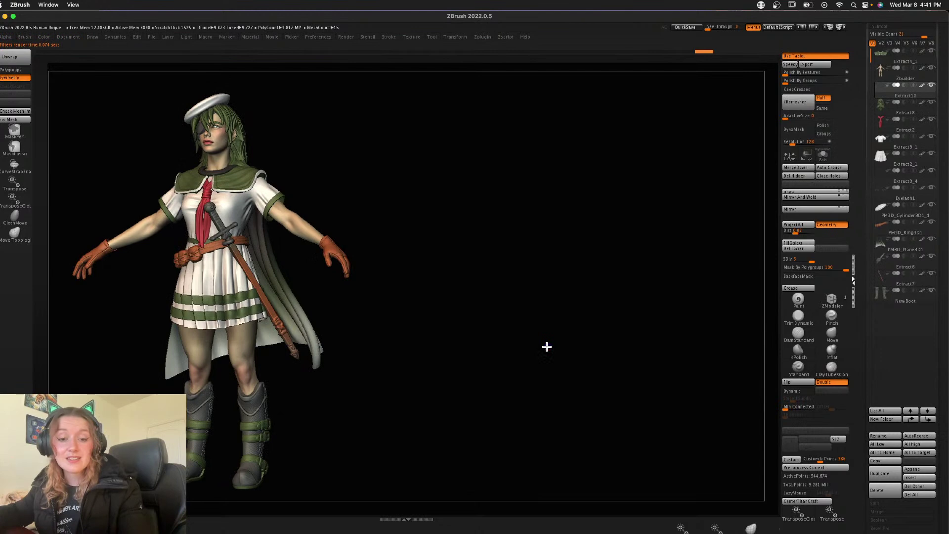
key(shift+s)
alt+drag(469, 361, 660, 357)
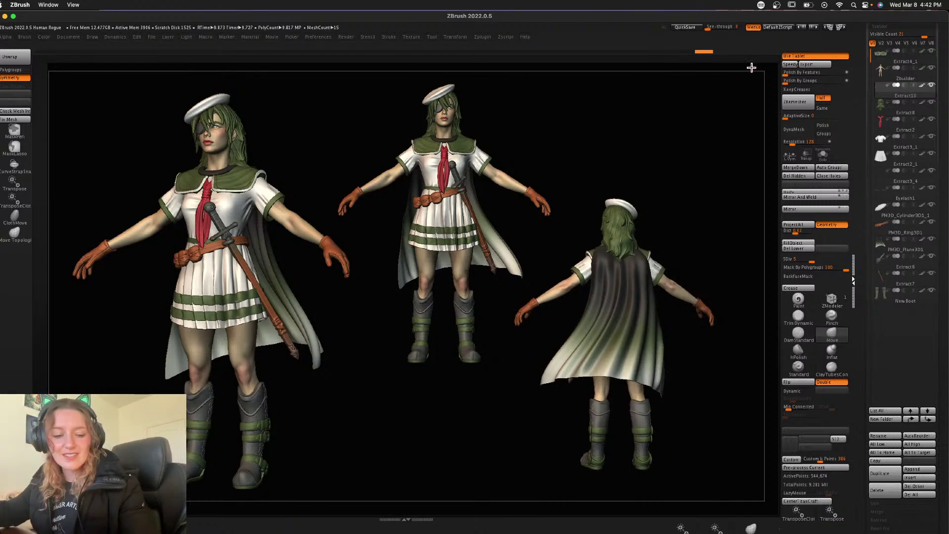
key(super+shift+4)
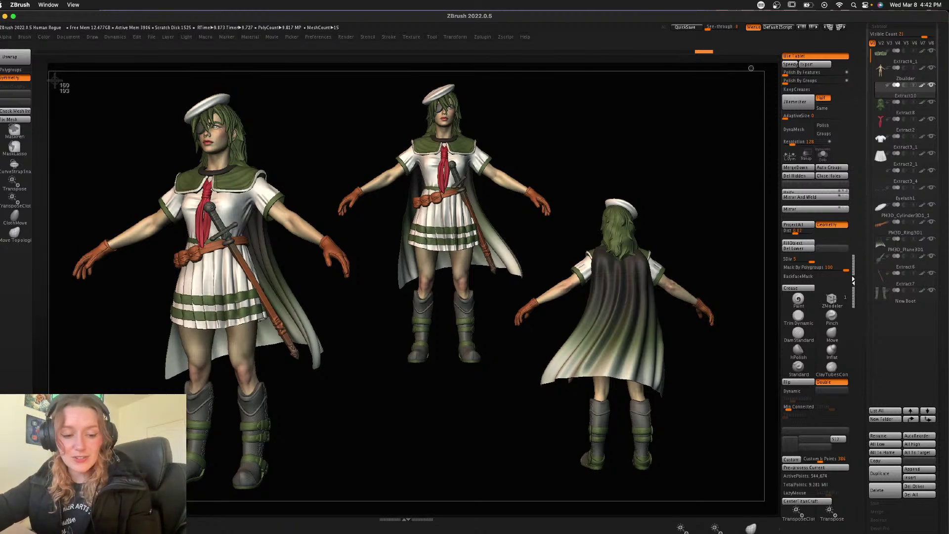
drag(52, 76, 728, 498)
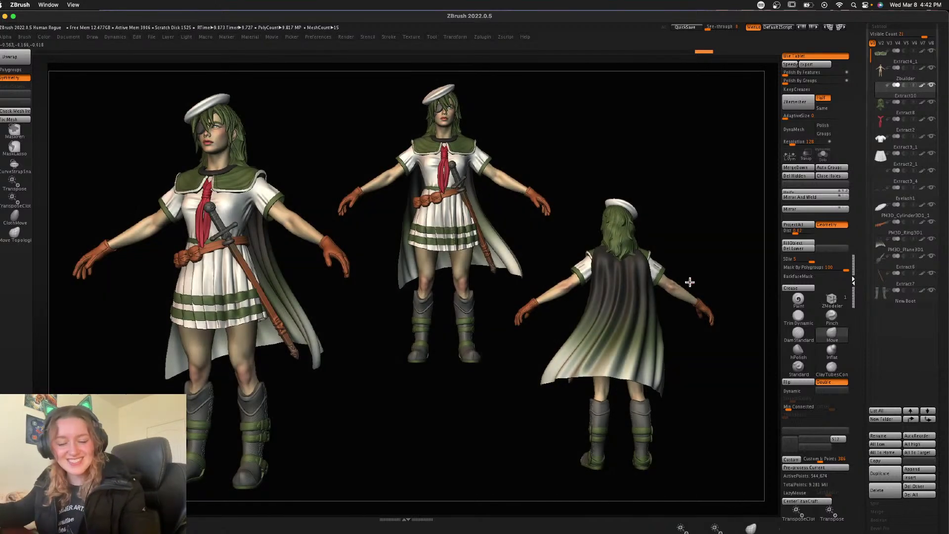
- Clear the snapshots from the canvas, render the character in three-quarter view and capture a screenshot of the figure
key(ctrl+n)
drag(687, 209, 606, 218)
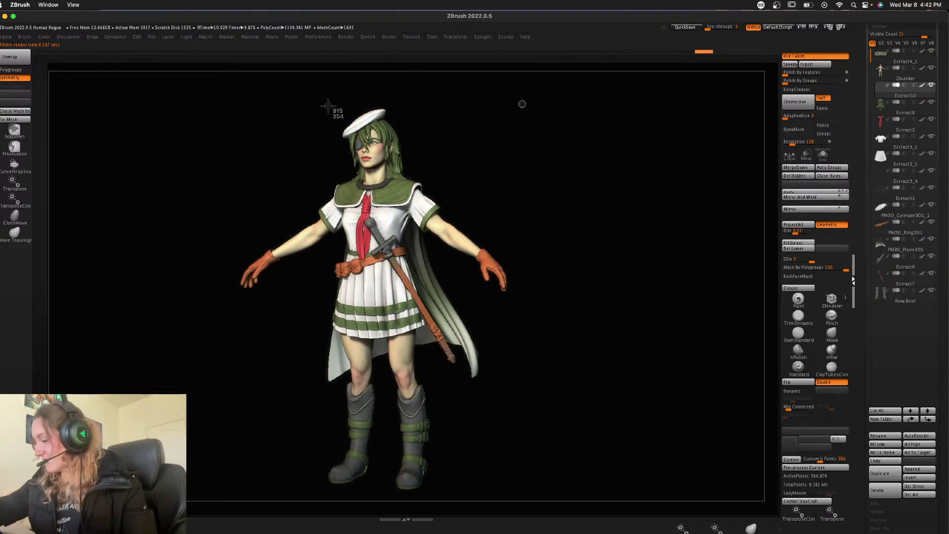
drag(228, 90, 531, 497)
- Save the project as Human Rogue.zpr in the Requests folder inside ZBrush Stuff, replacing the existing file
shift+drag(629, 356, 630, 351)
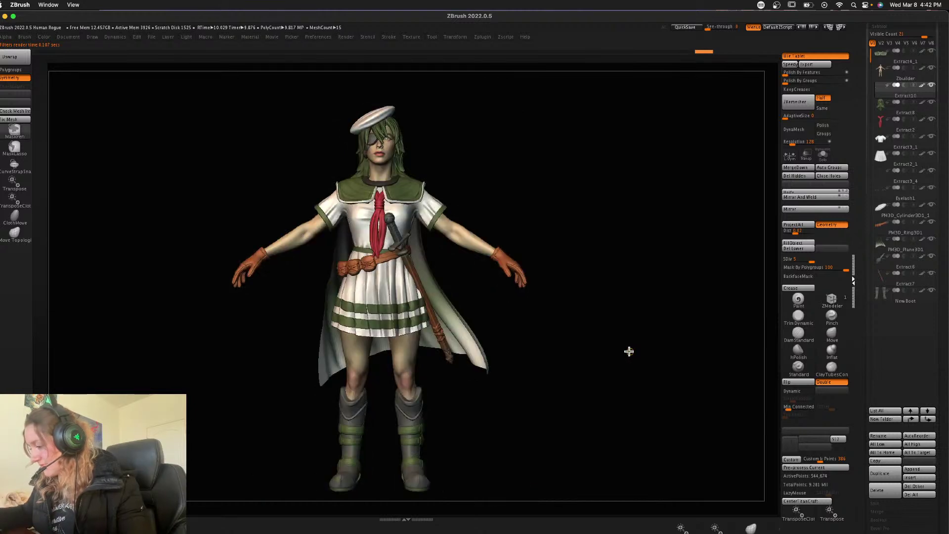
key(super+s)
click(343, 143)
click(410, 230)
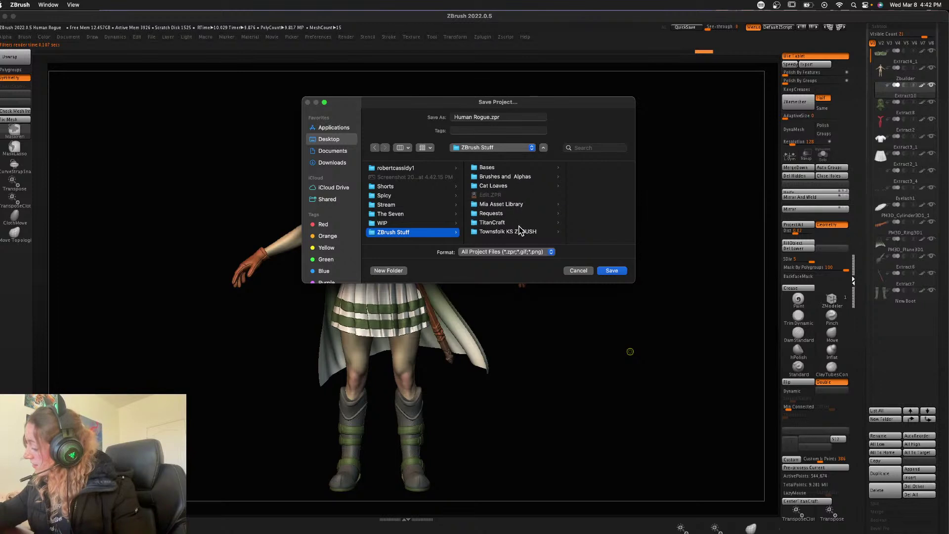
click(517, 214)
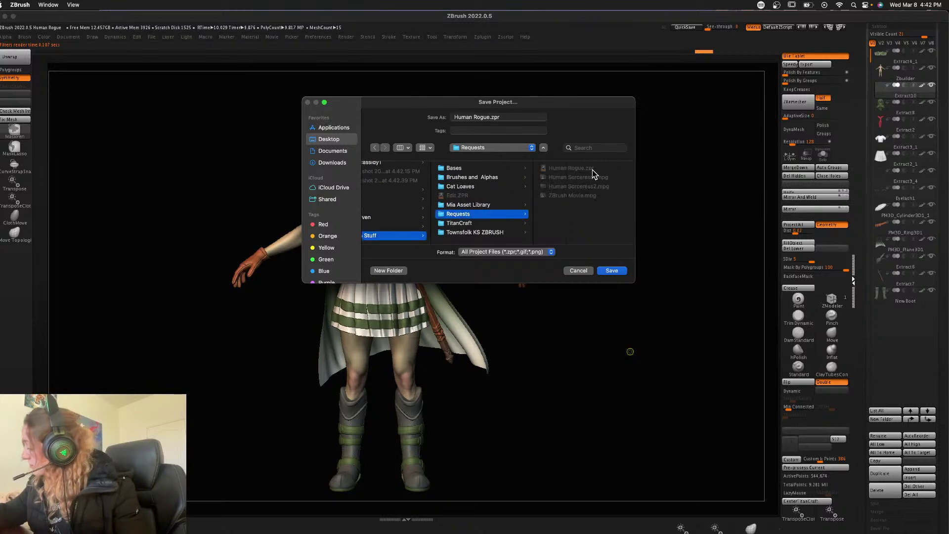
click(612, 271)
click(494, 229)
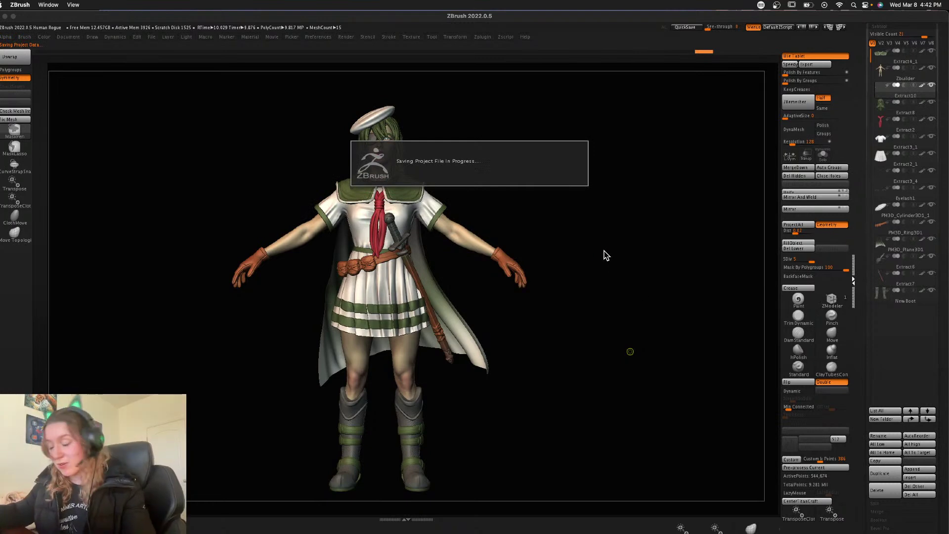
- Render the character with BPR from a three-quarter view
key(space)
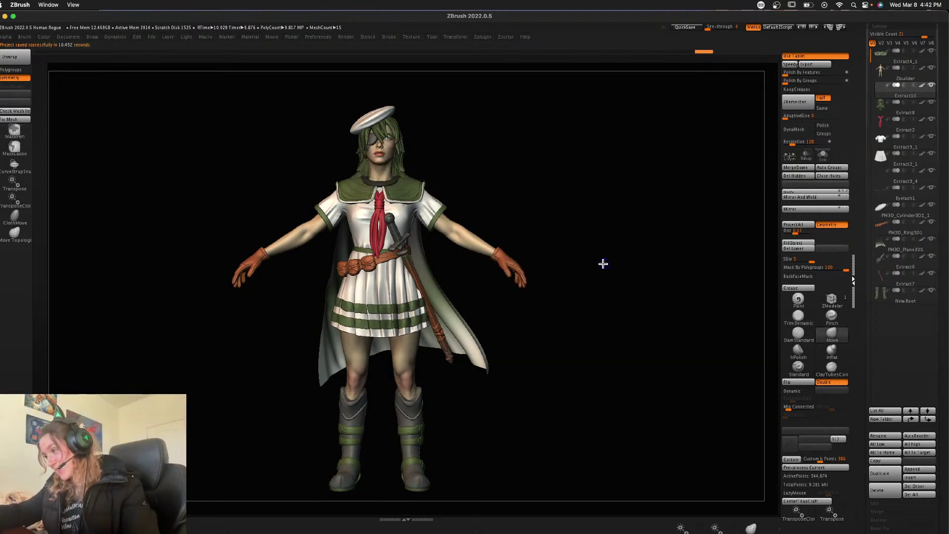
drag(621, 269, 614, 280)
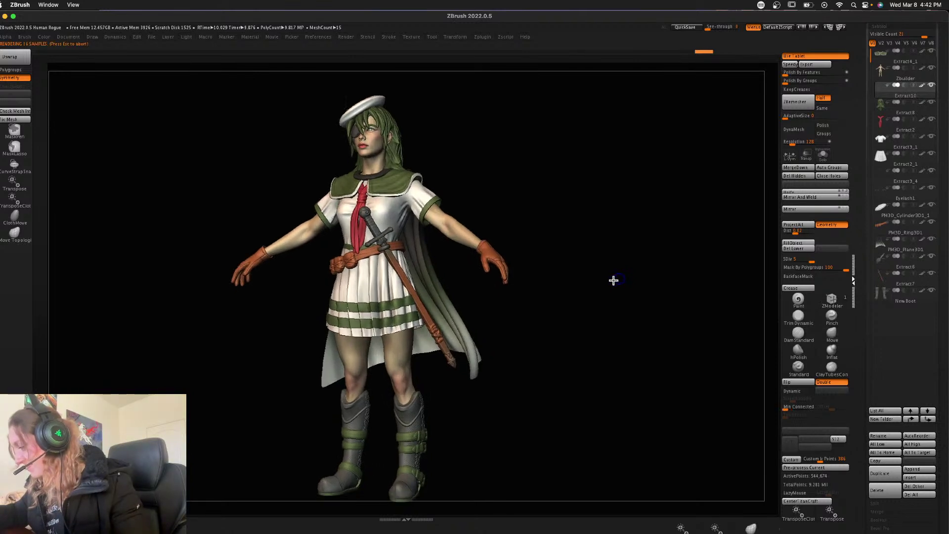